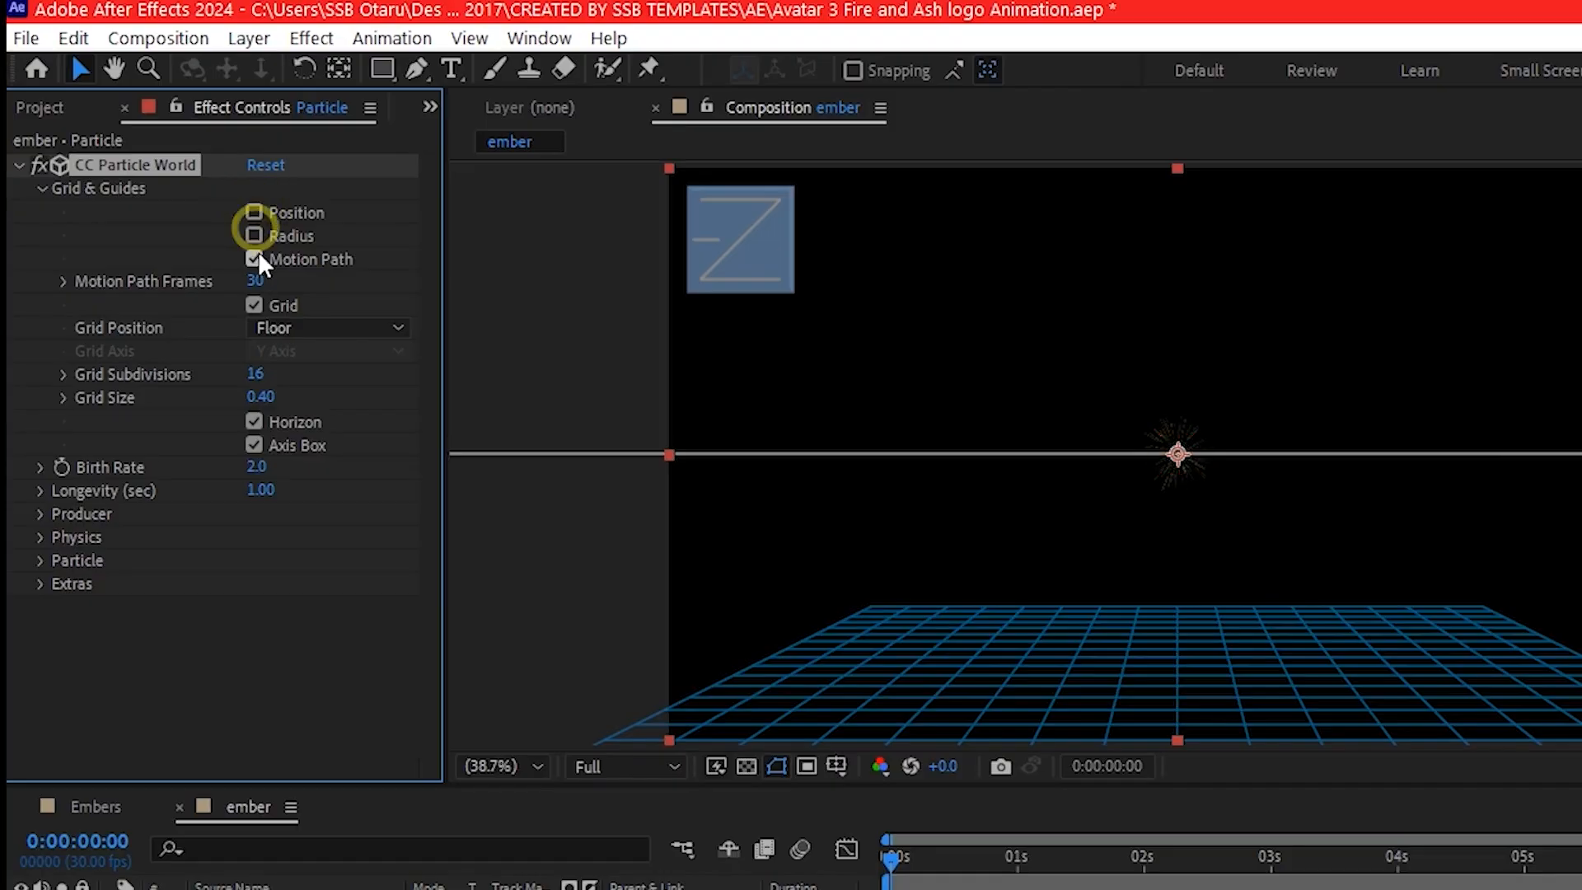
- Turn off the Motion Path, Grid, Horizon and Axis Box guides of CC Particle World
click(255, 257)
click(254, 305)
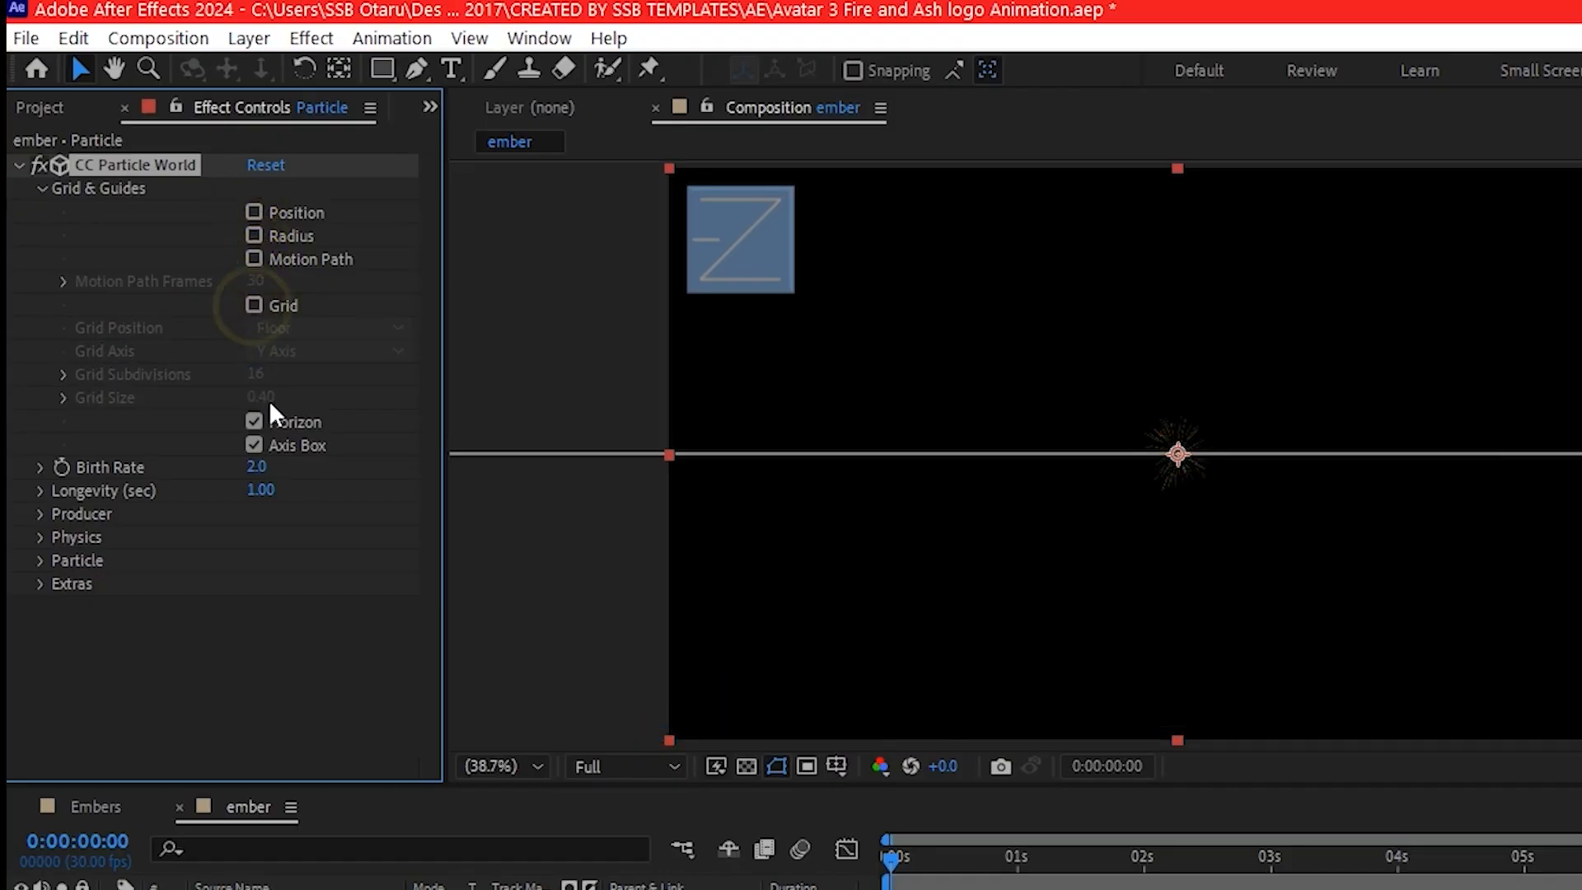
click(255, 419)
click(254, 445)
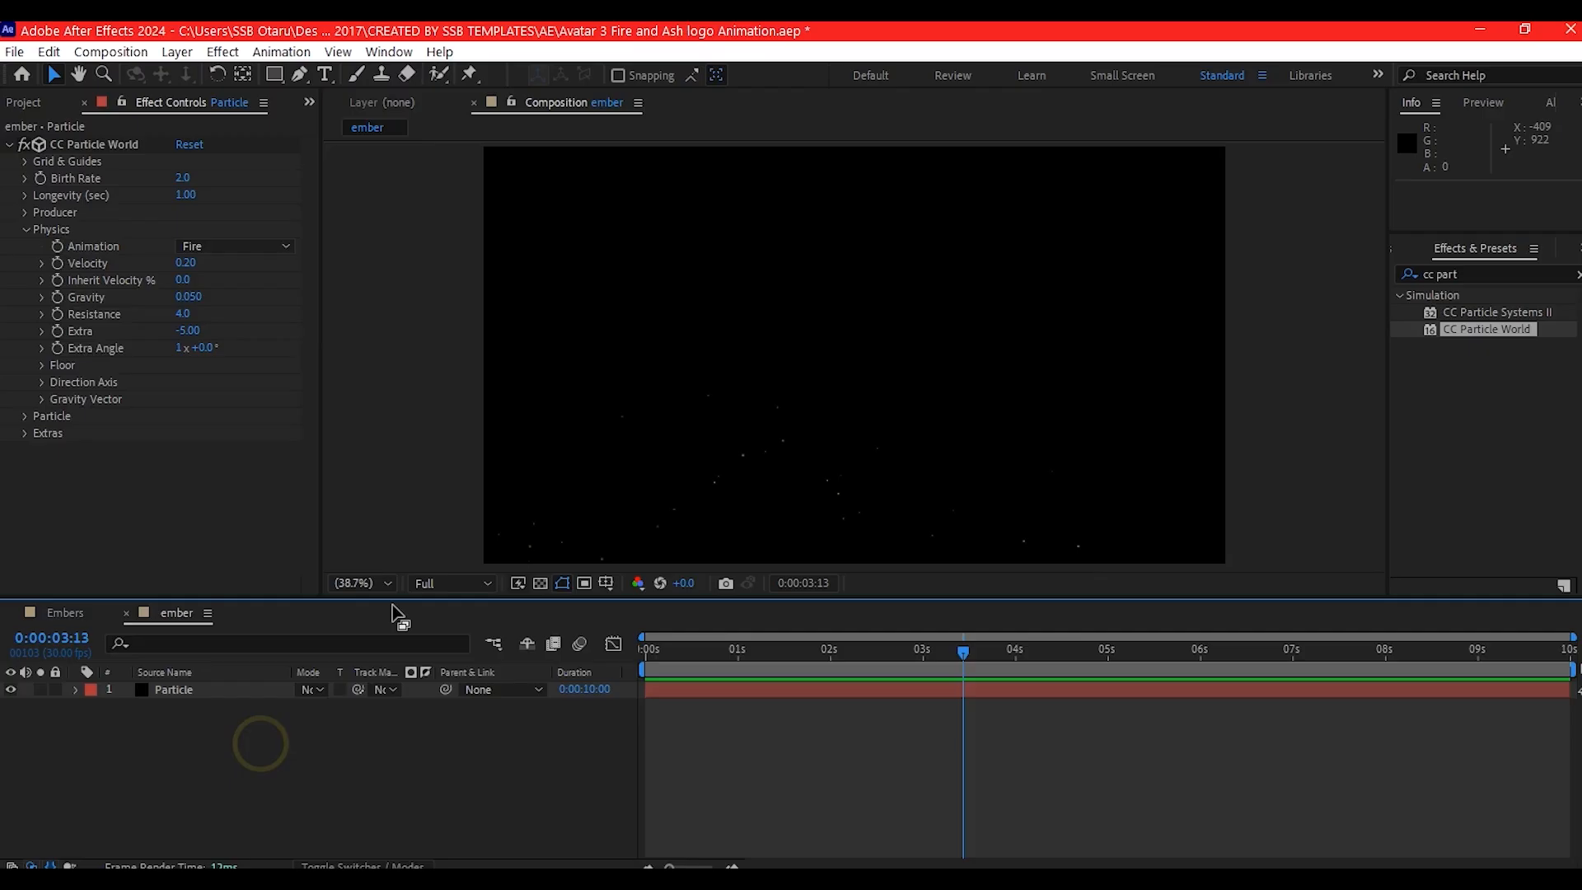
- Set the ember composition's preview resolution to Half
click(447, 580)
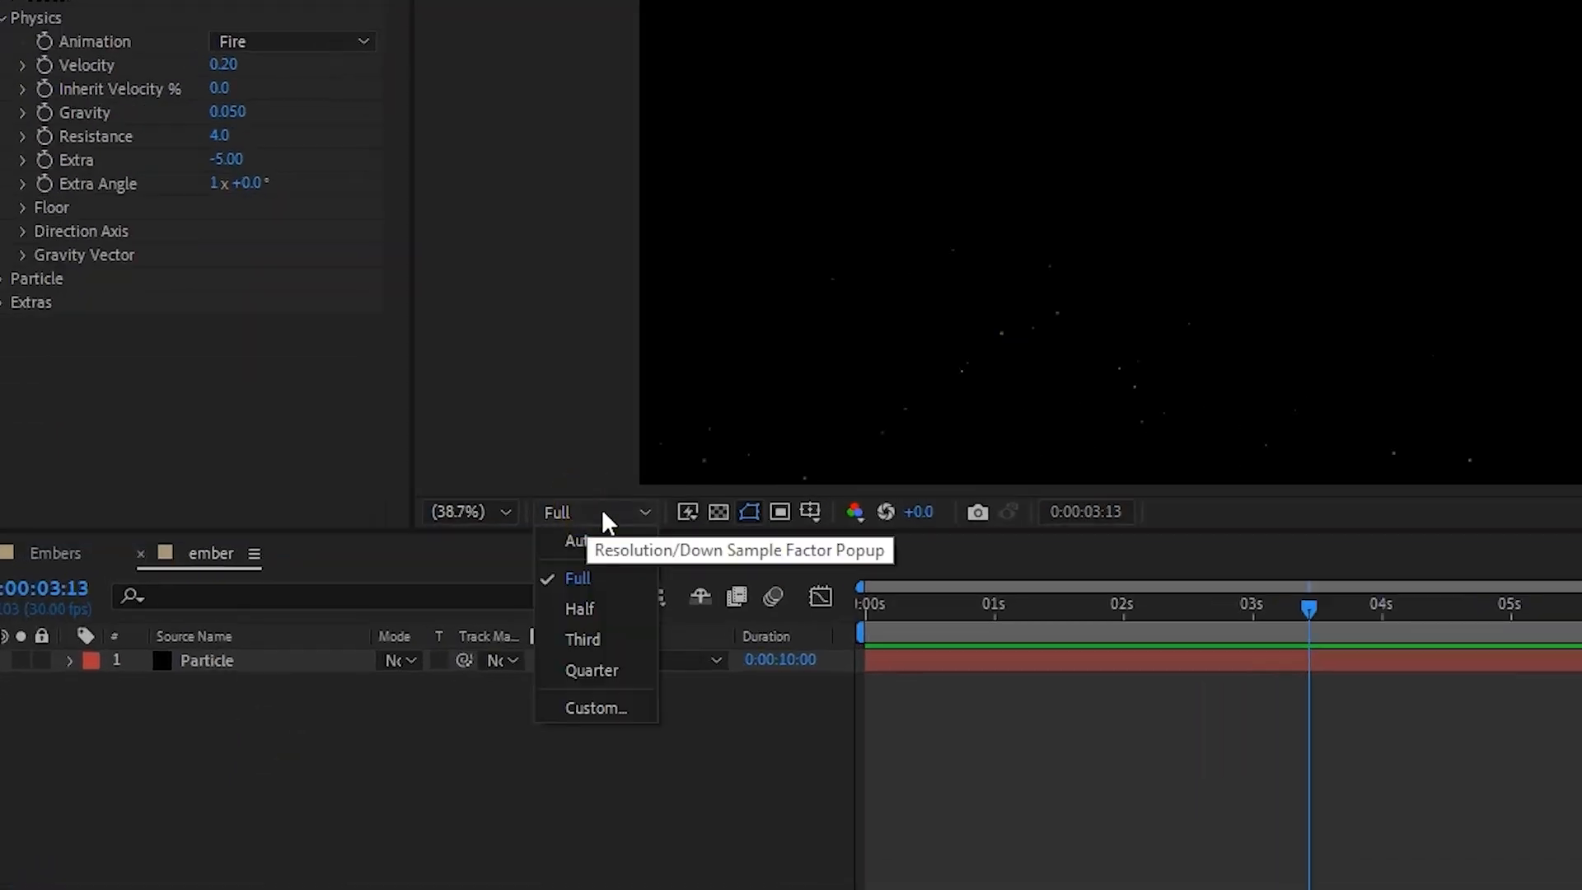
click(598, 600)
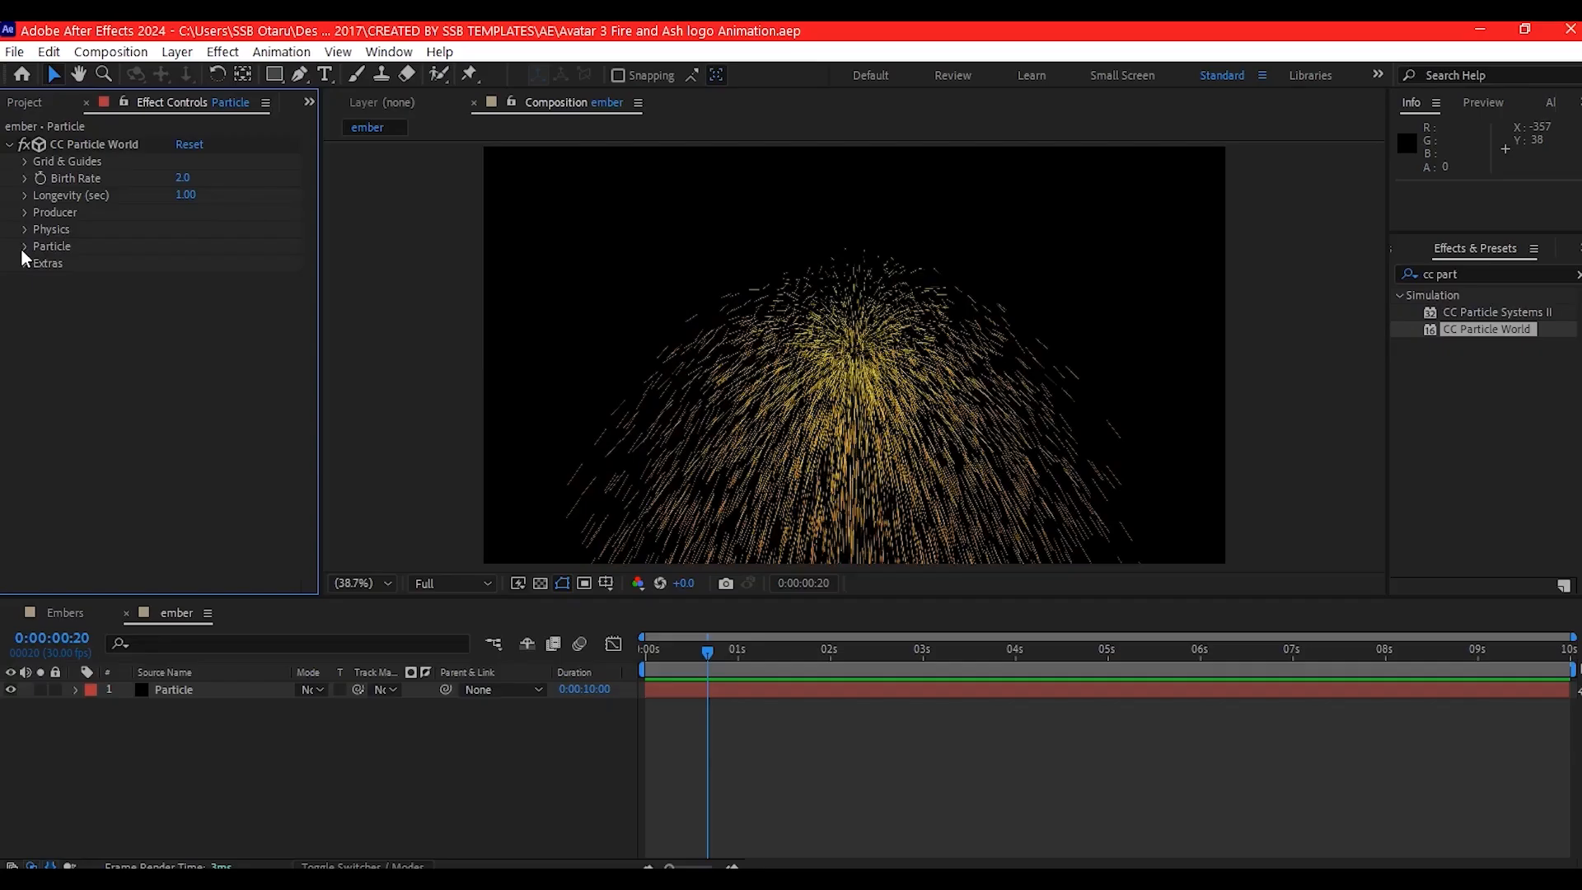
- Change the CC Particle World particle type to Faded Sphere
click(24, 246)
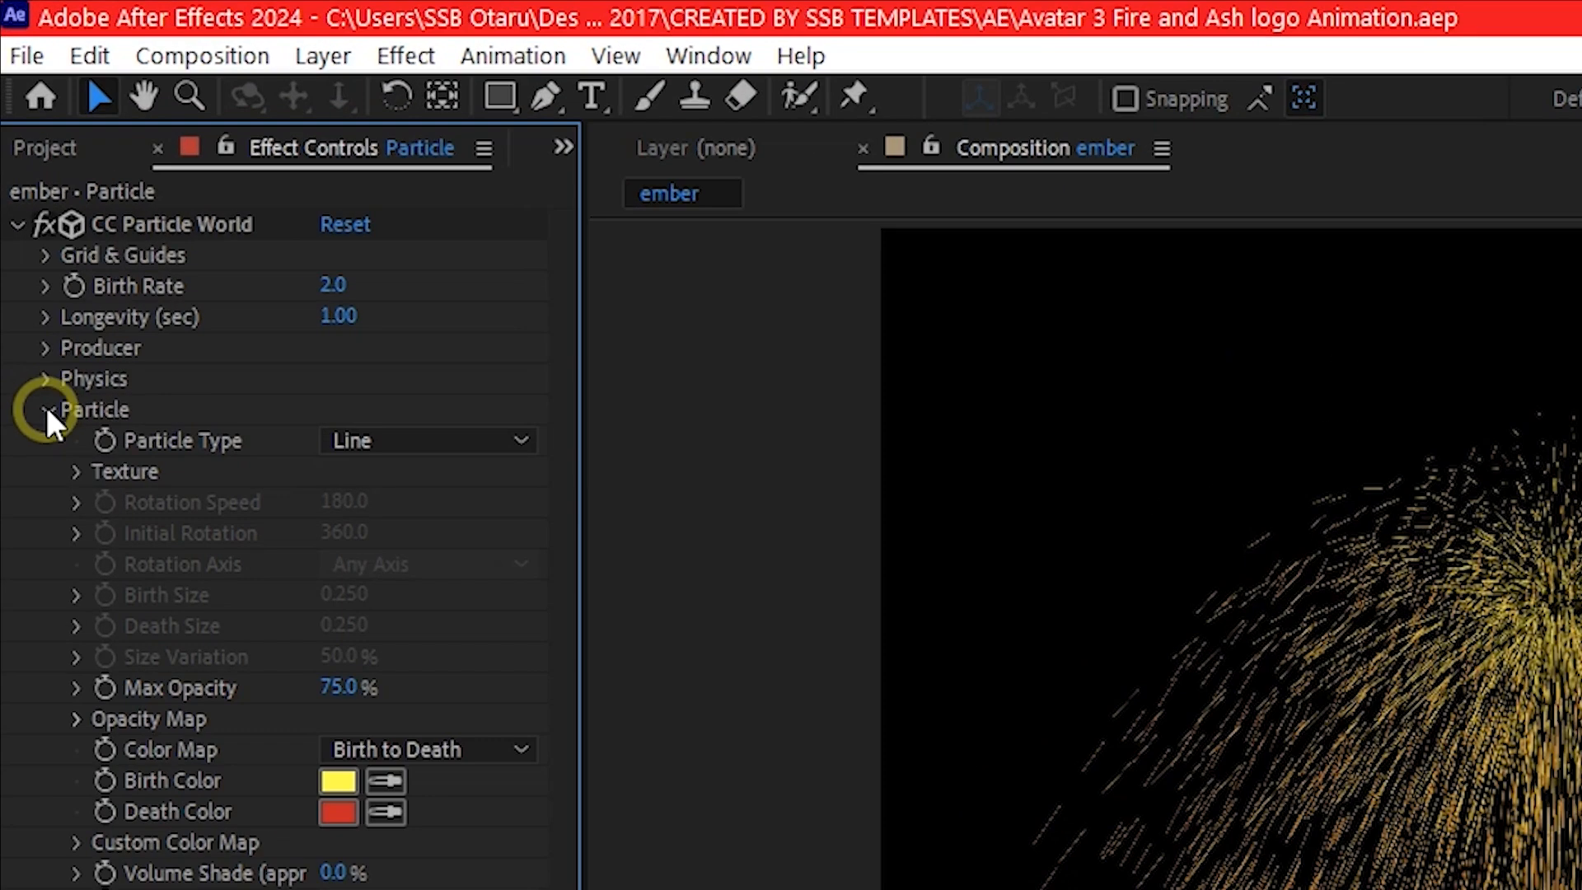
click(363, 442)
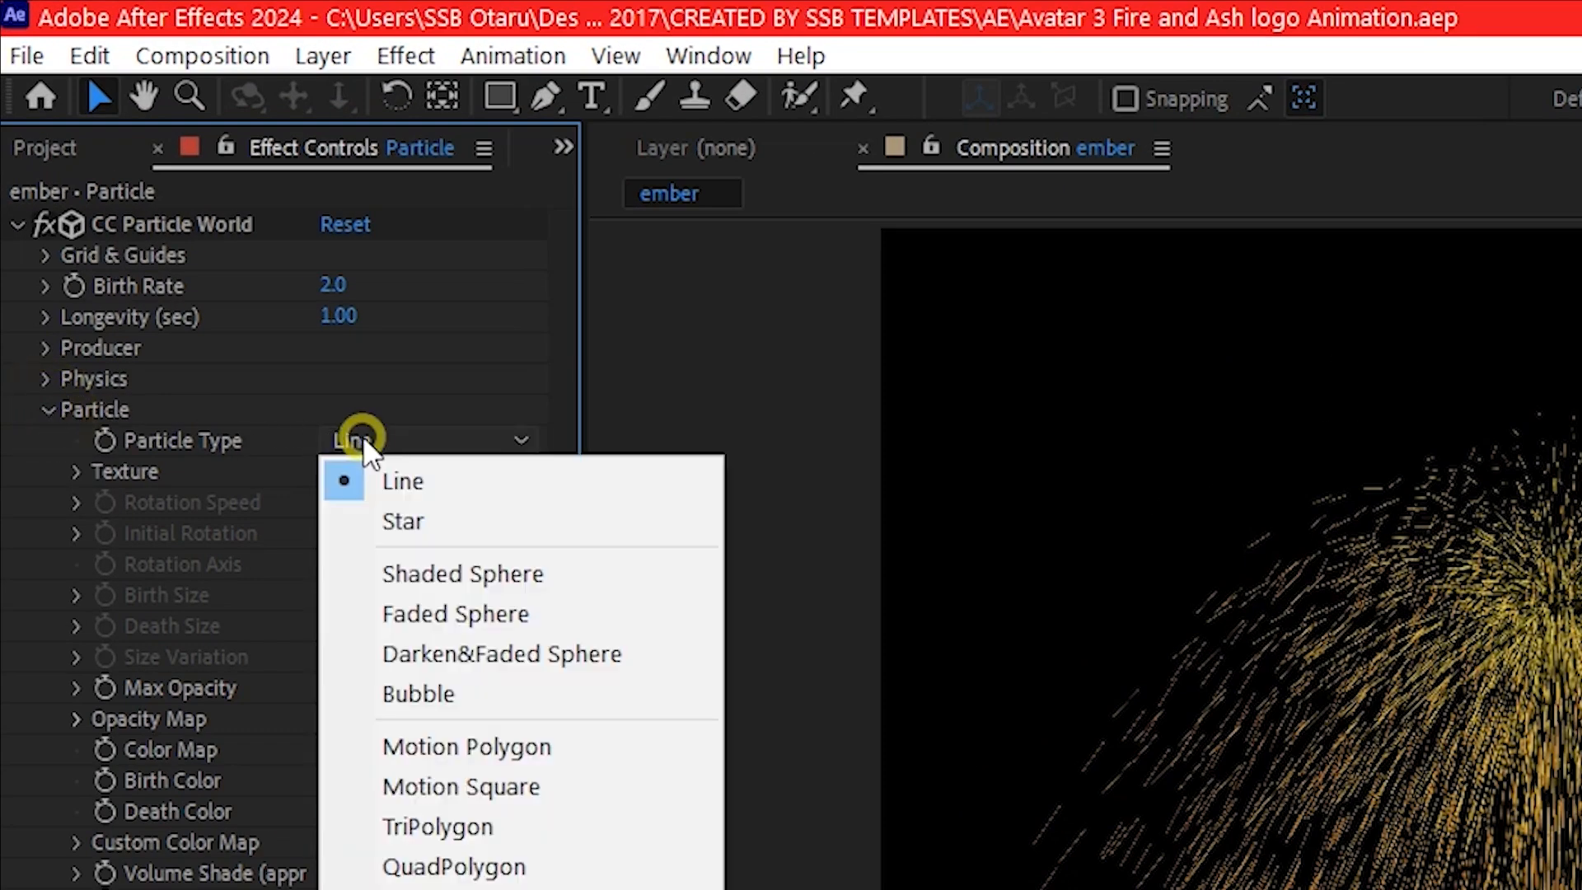
click(445, 613)
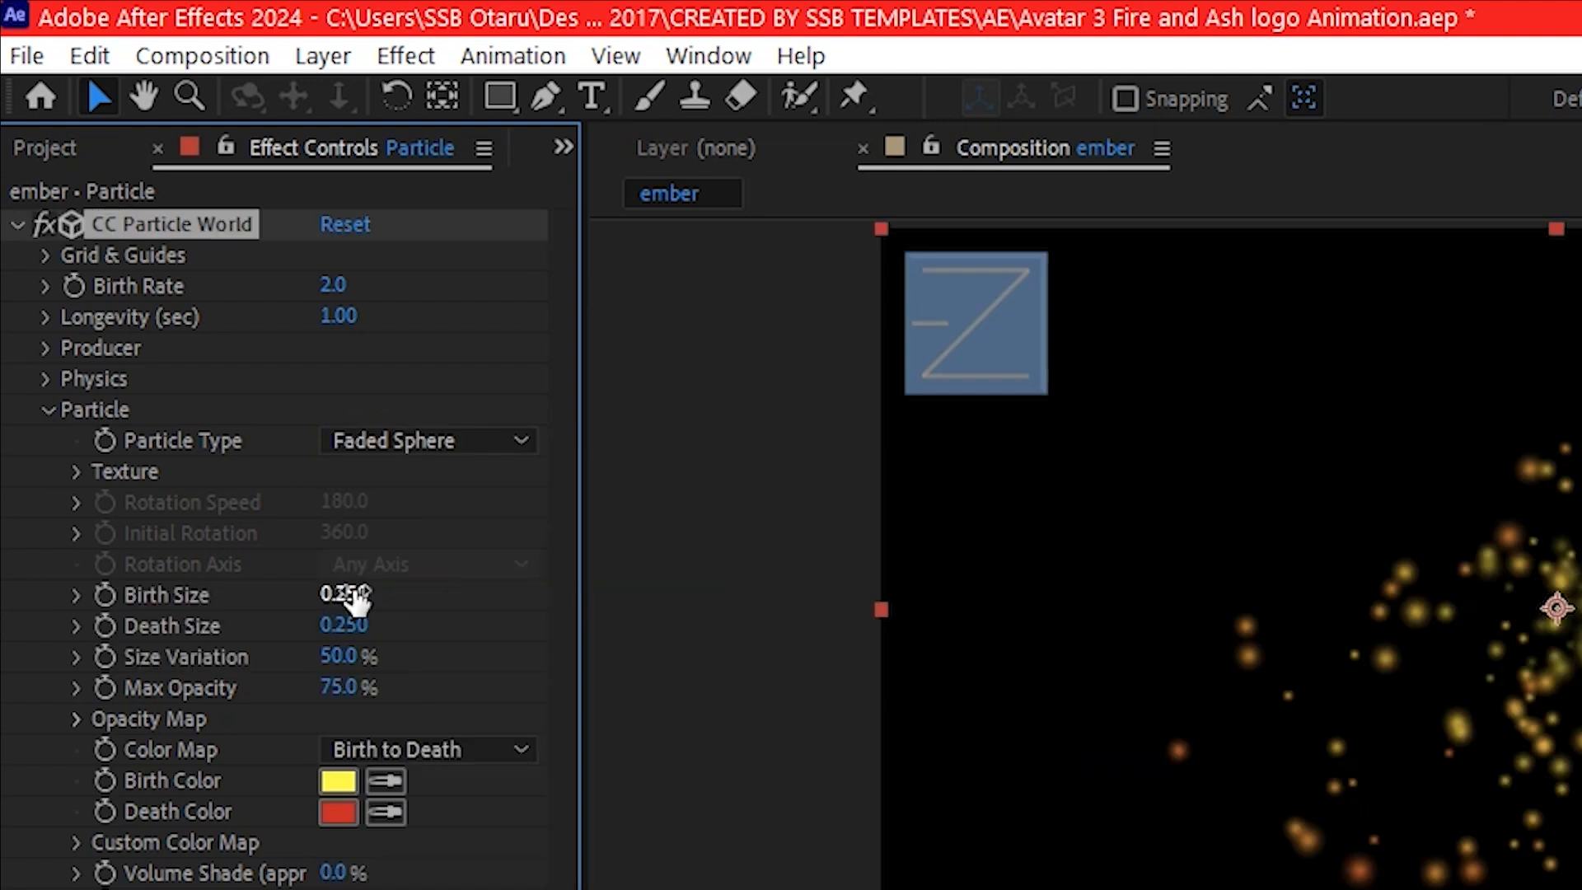
- Set the particles' Birth Size to 0.08 and Death Size to 0.0
click(353, 595)
text(0.08)
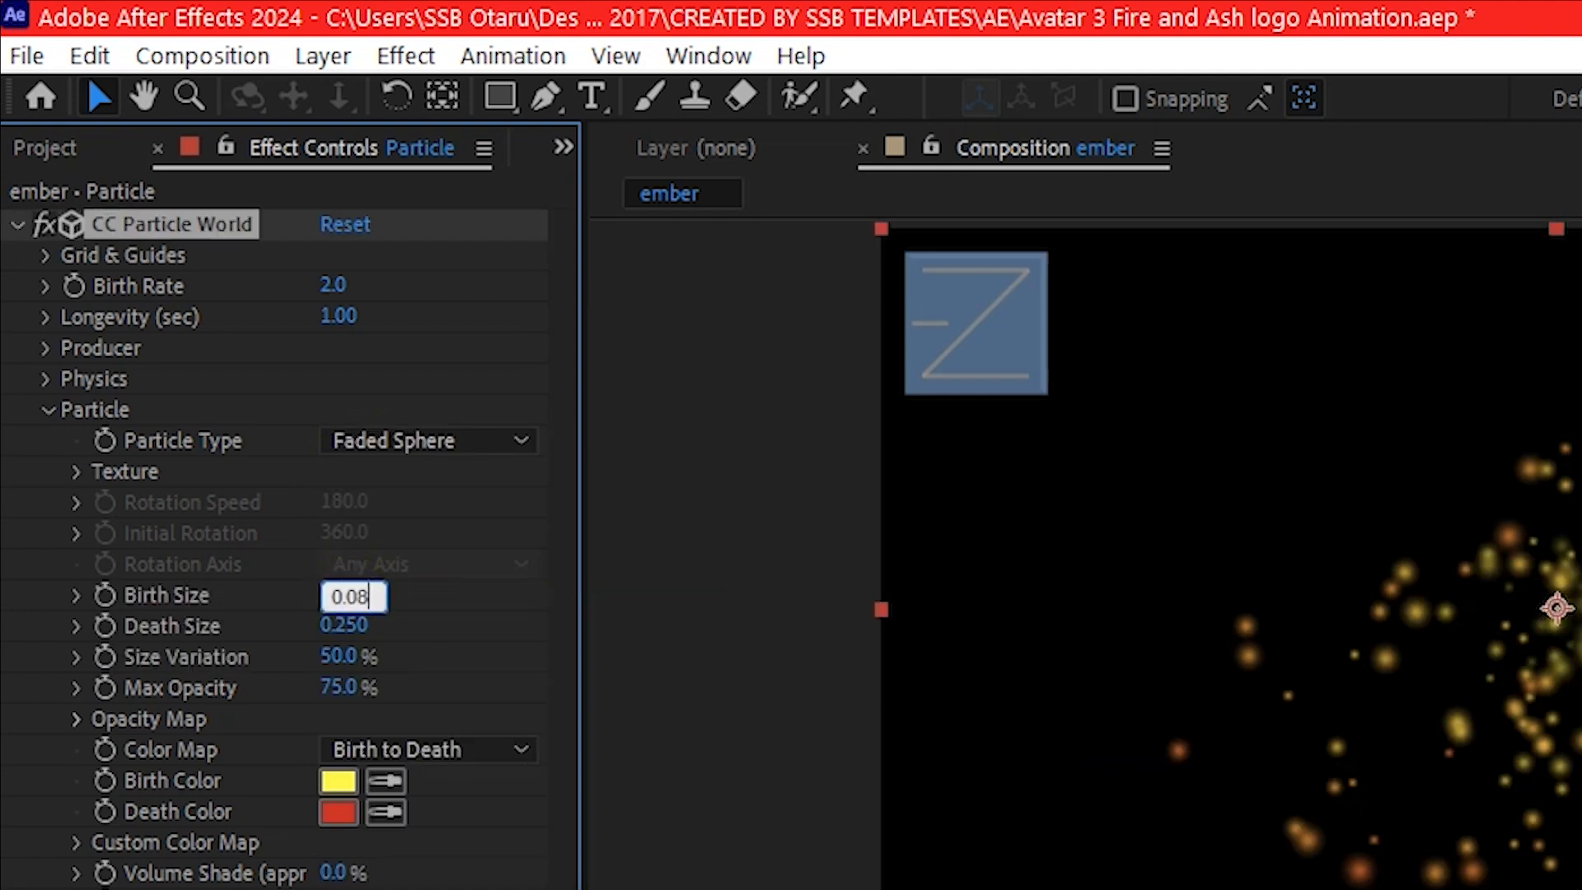
key(Return)
click(353, 625)
text(0)
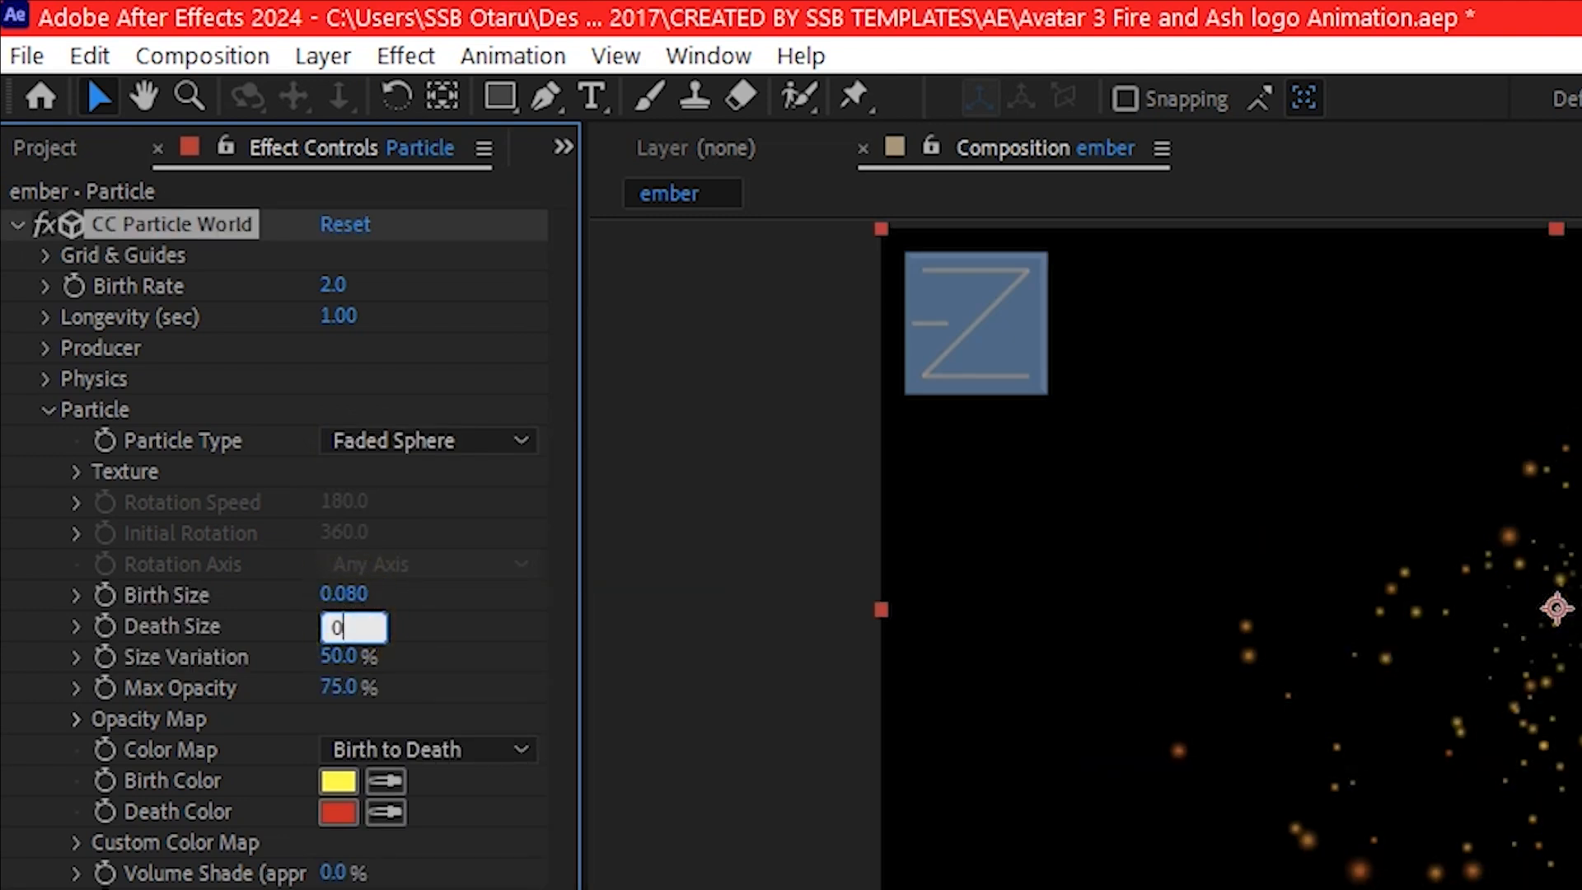
text(.0)
key(Return)
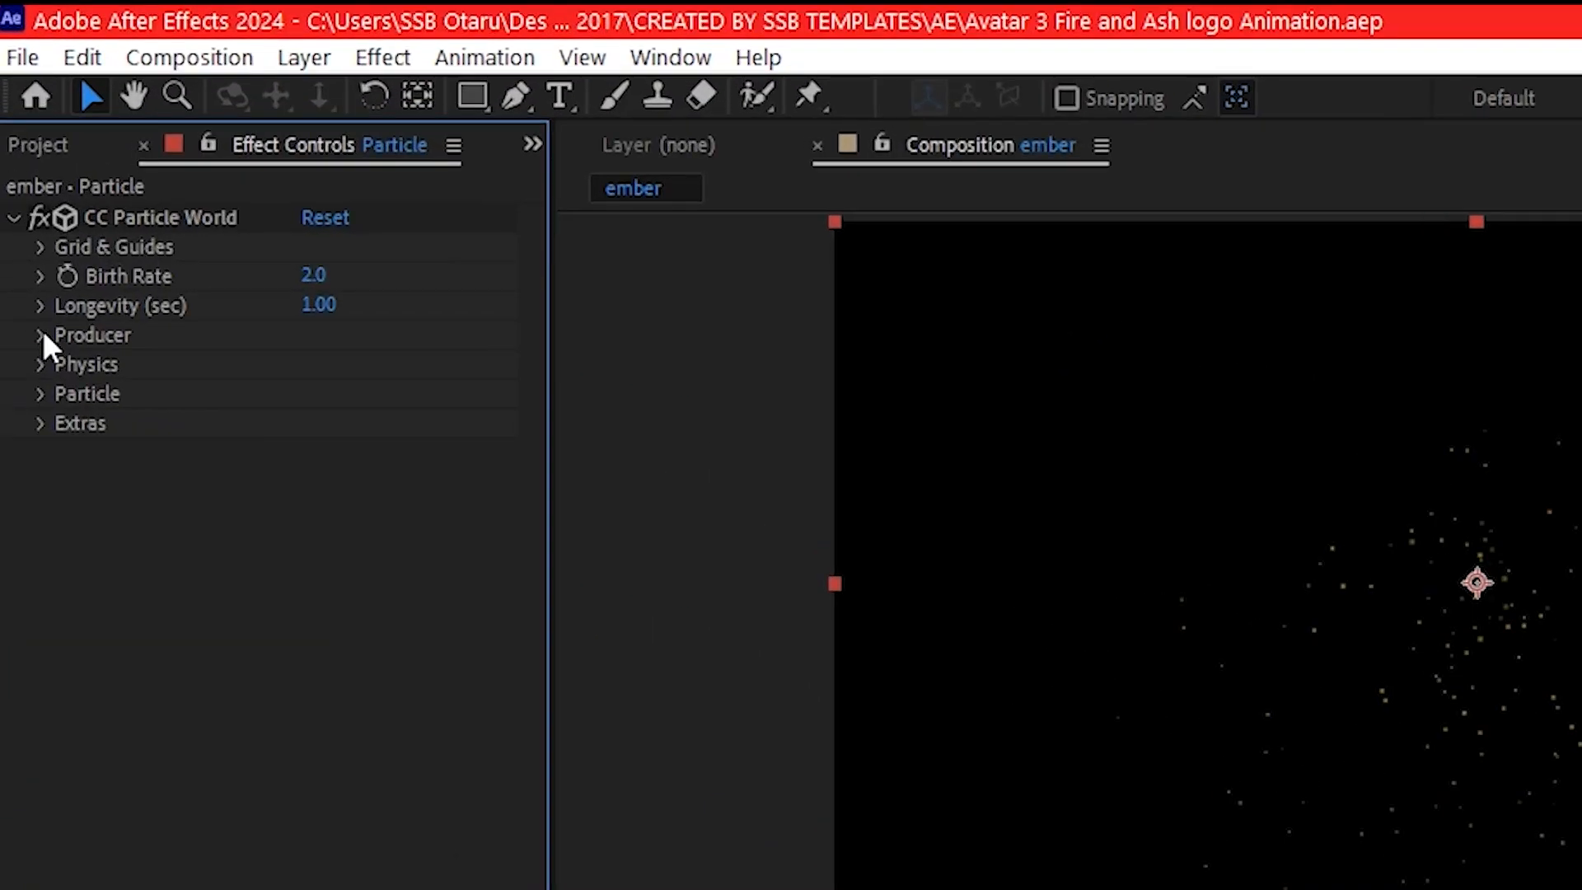
- Set the particle producer's position to X -0.66, Y 0.34 and Z 0.43
click(24, 211)
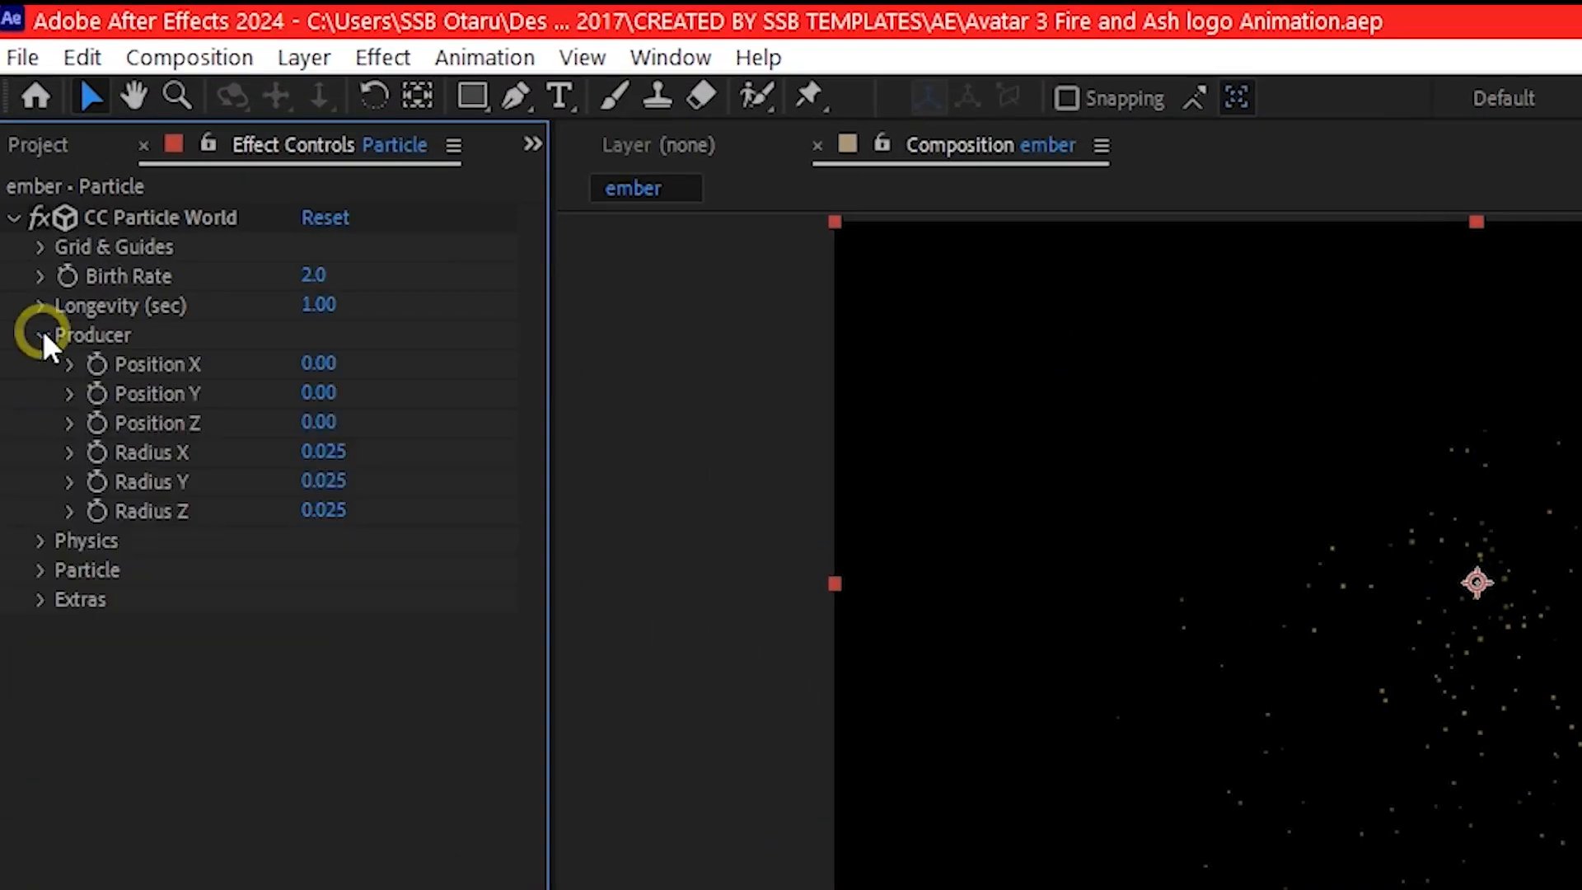
click(312, 362)
text(0.)
key(BackSpace)
text(-0.66)
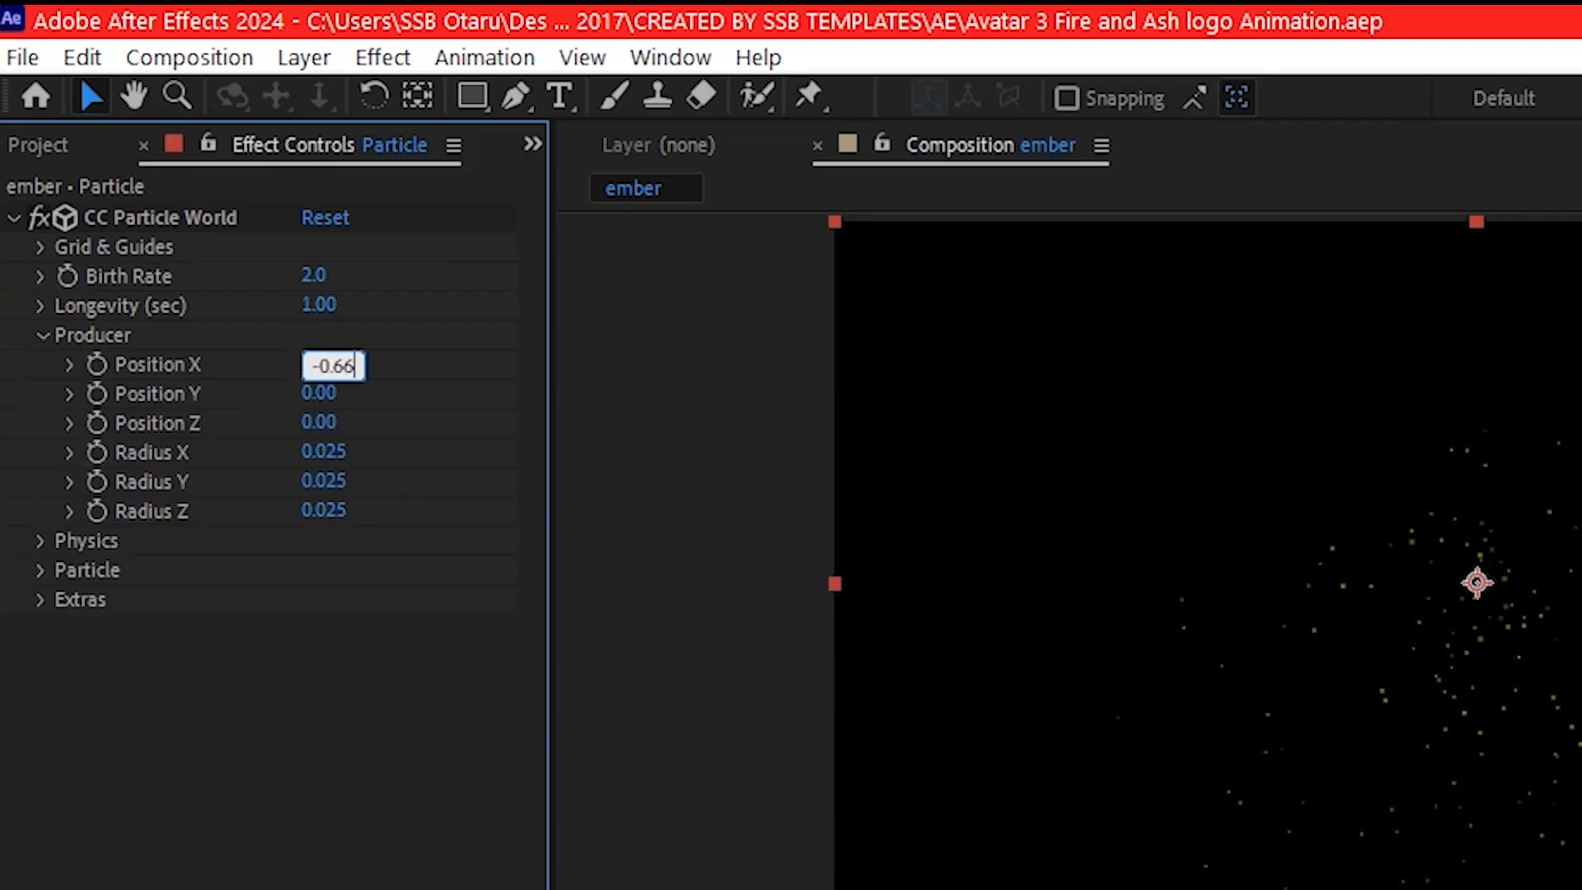
key(Return)
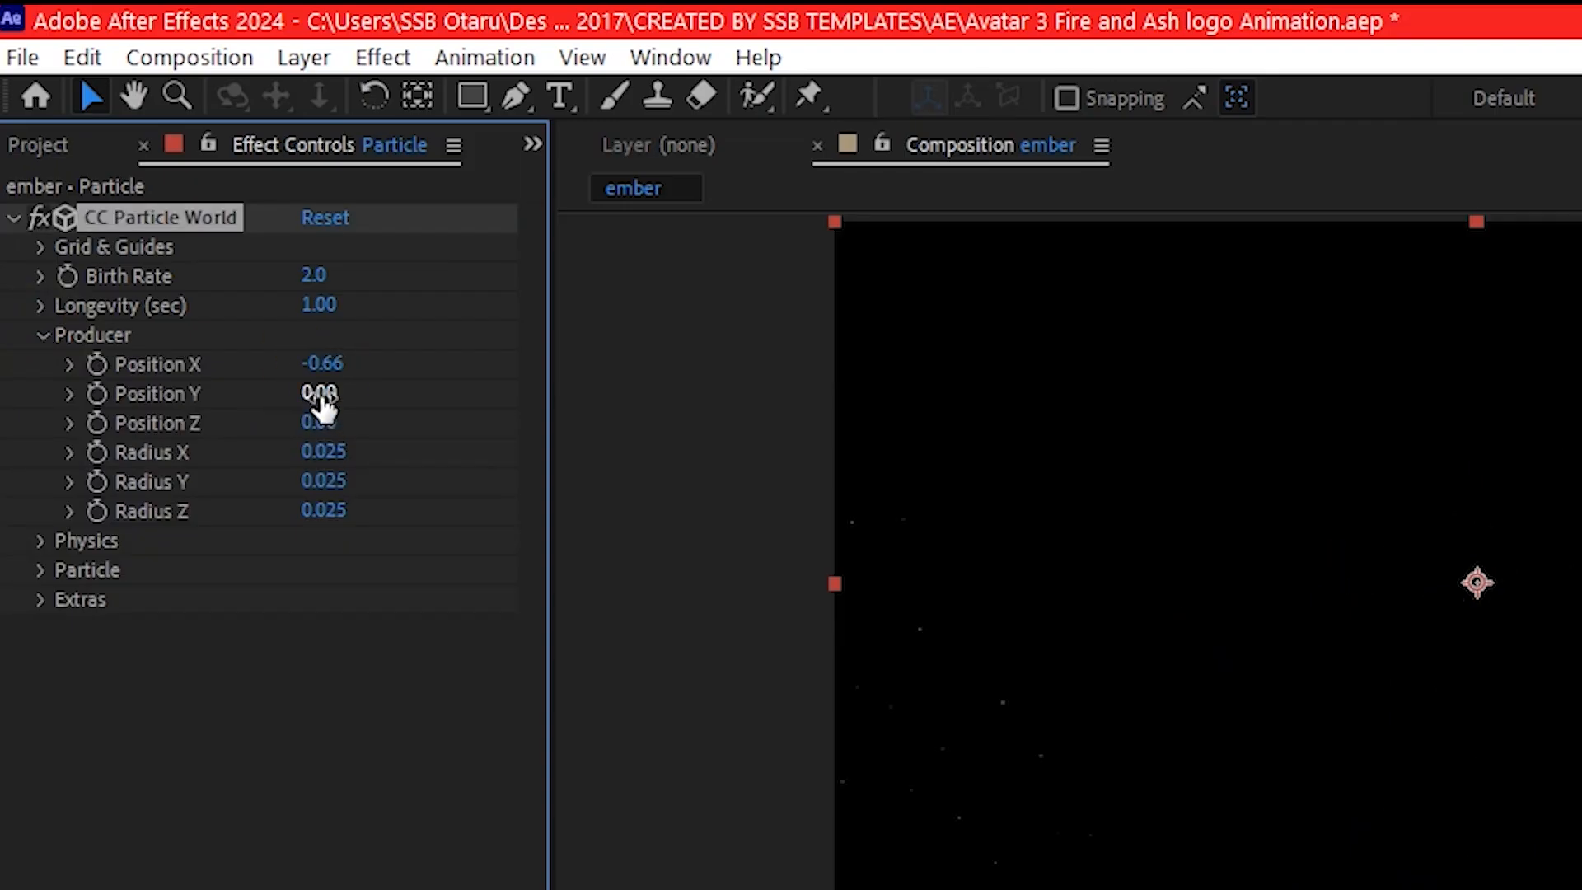
click(318, 395)
text(0.34)
key(Return)
click(317, 422)
text(0.43)
key(Return)
- Set the producer's Radius X to 1.295 and Radius Y to 0.555
click(328, 452)
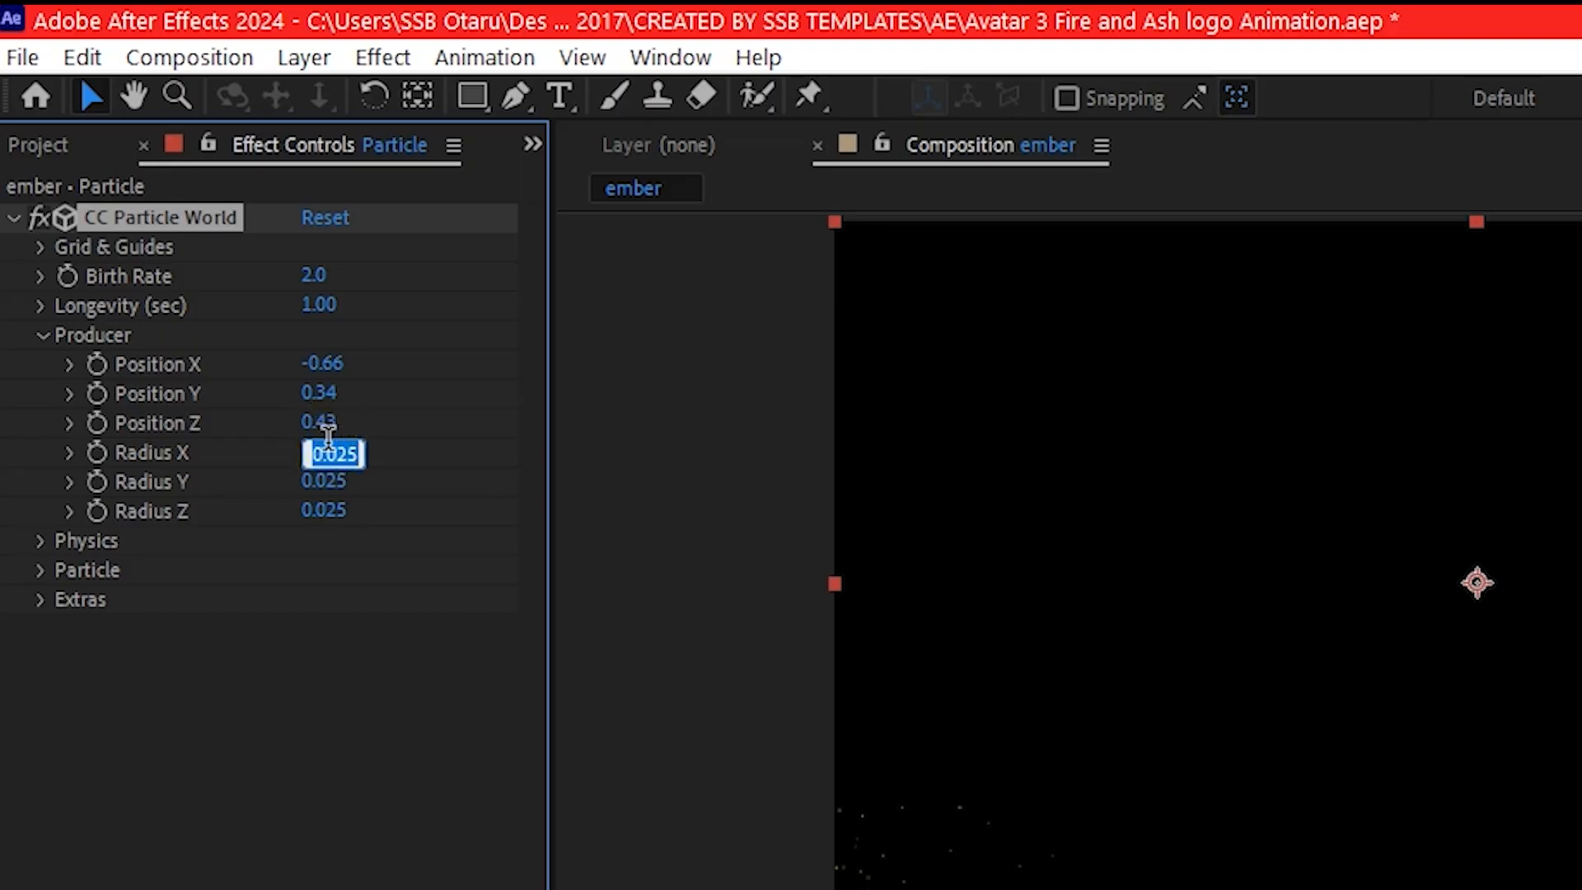
text(1.295)
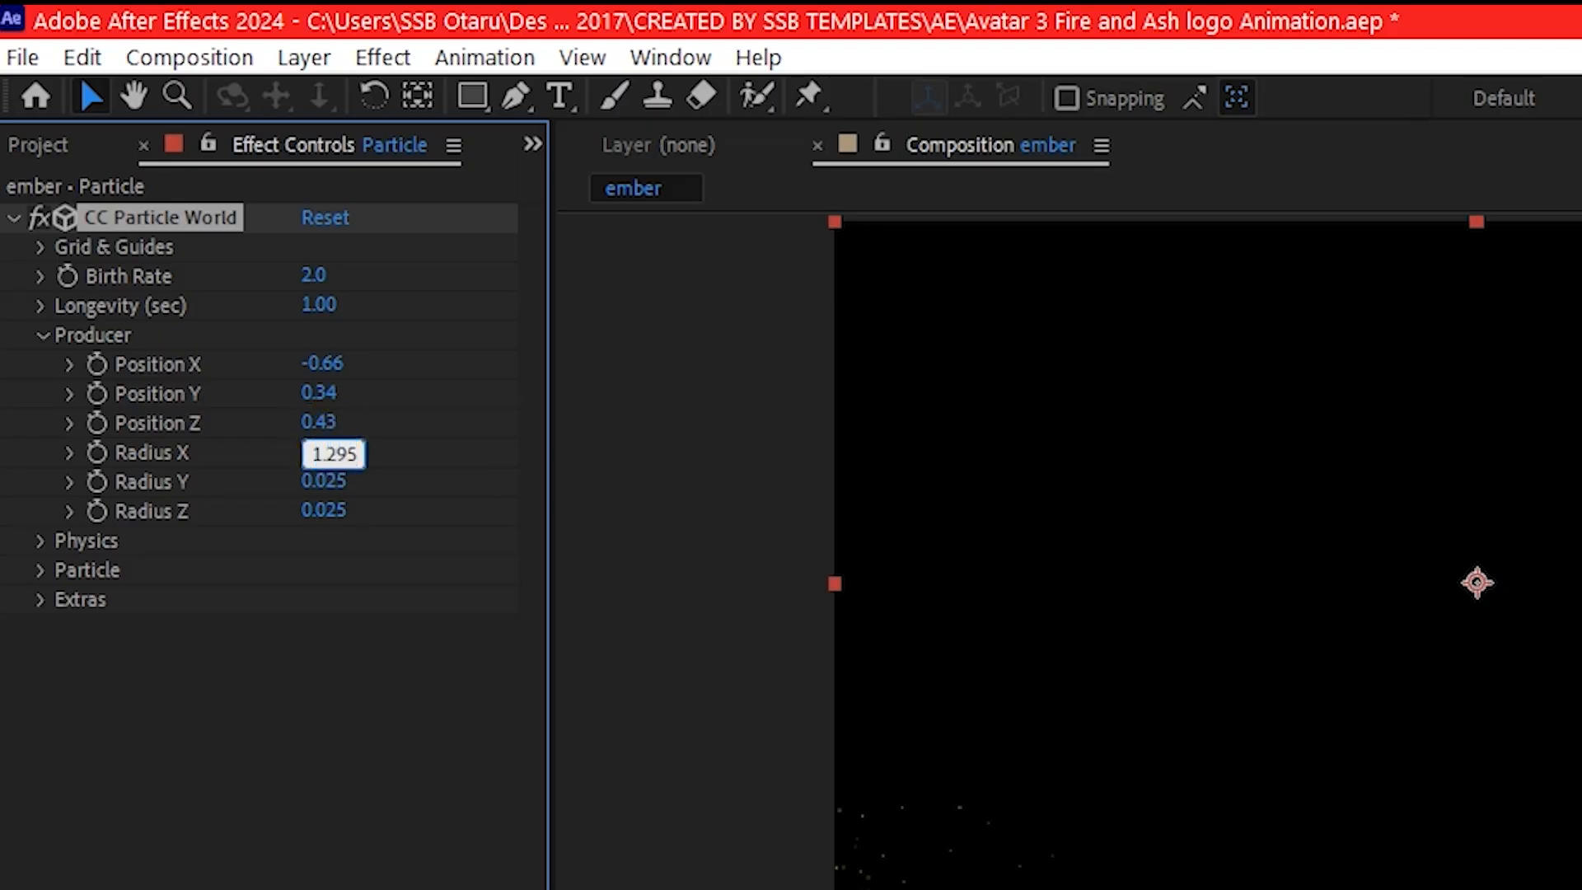
key(Return)
click(326, 481)
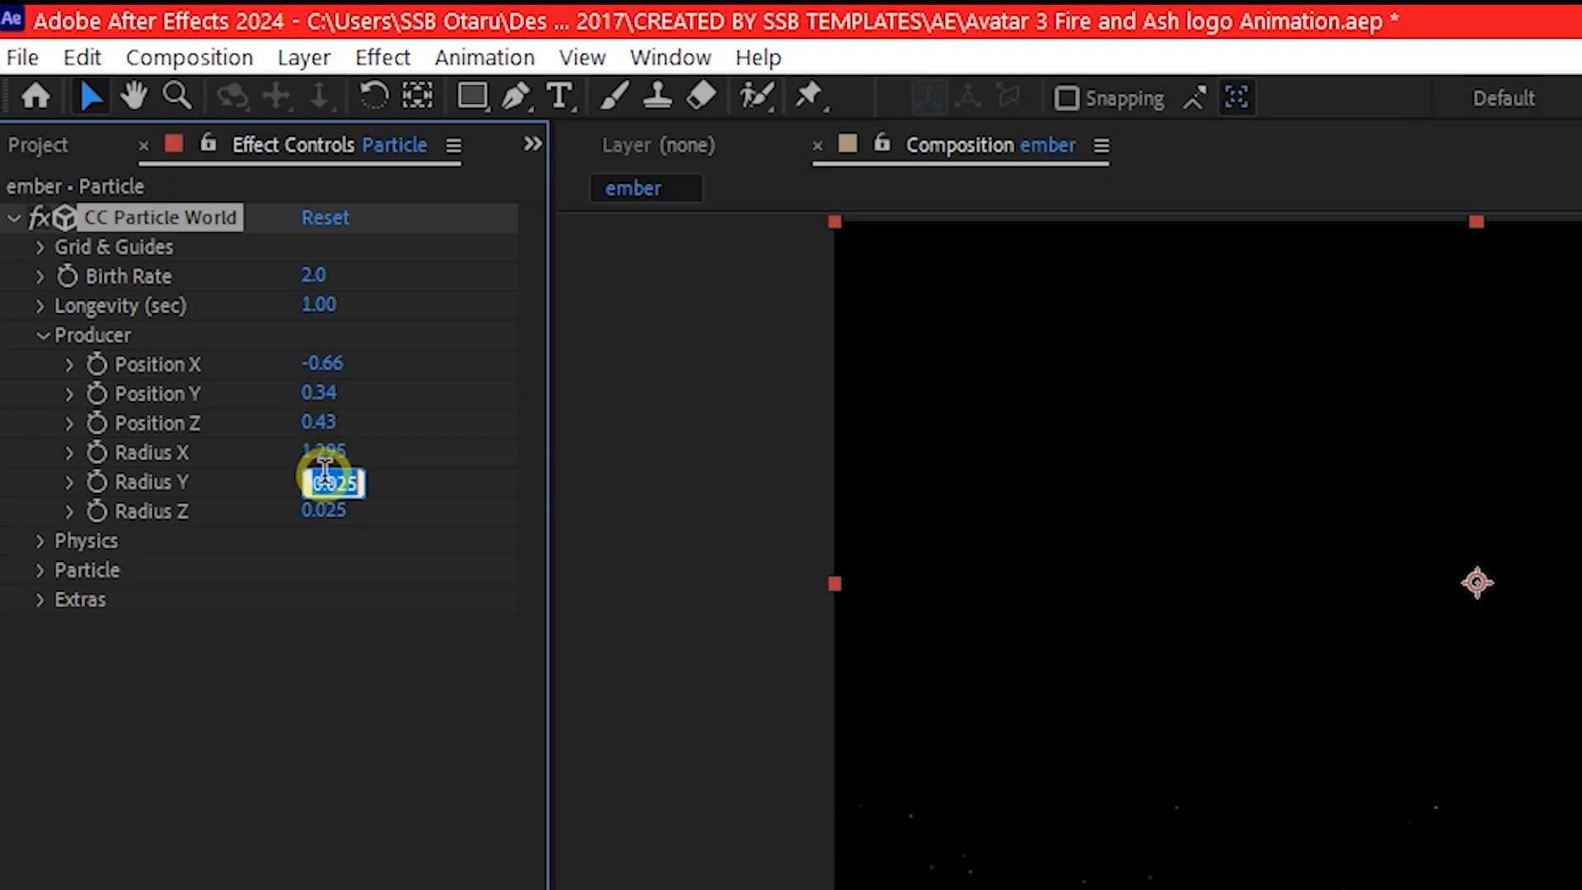
text(0.555)
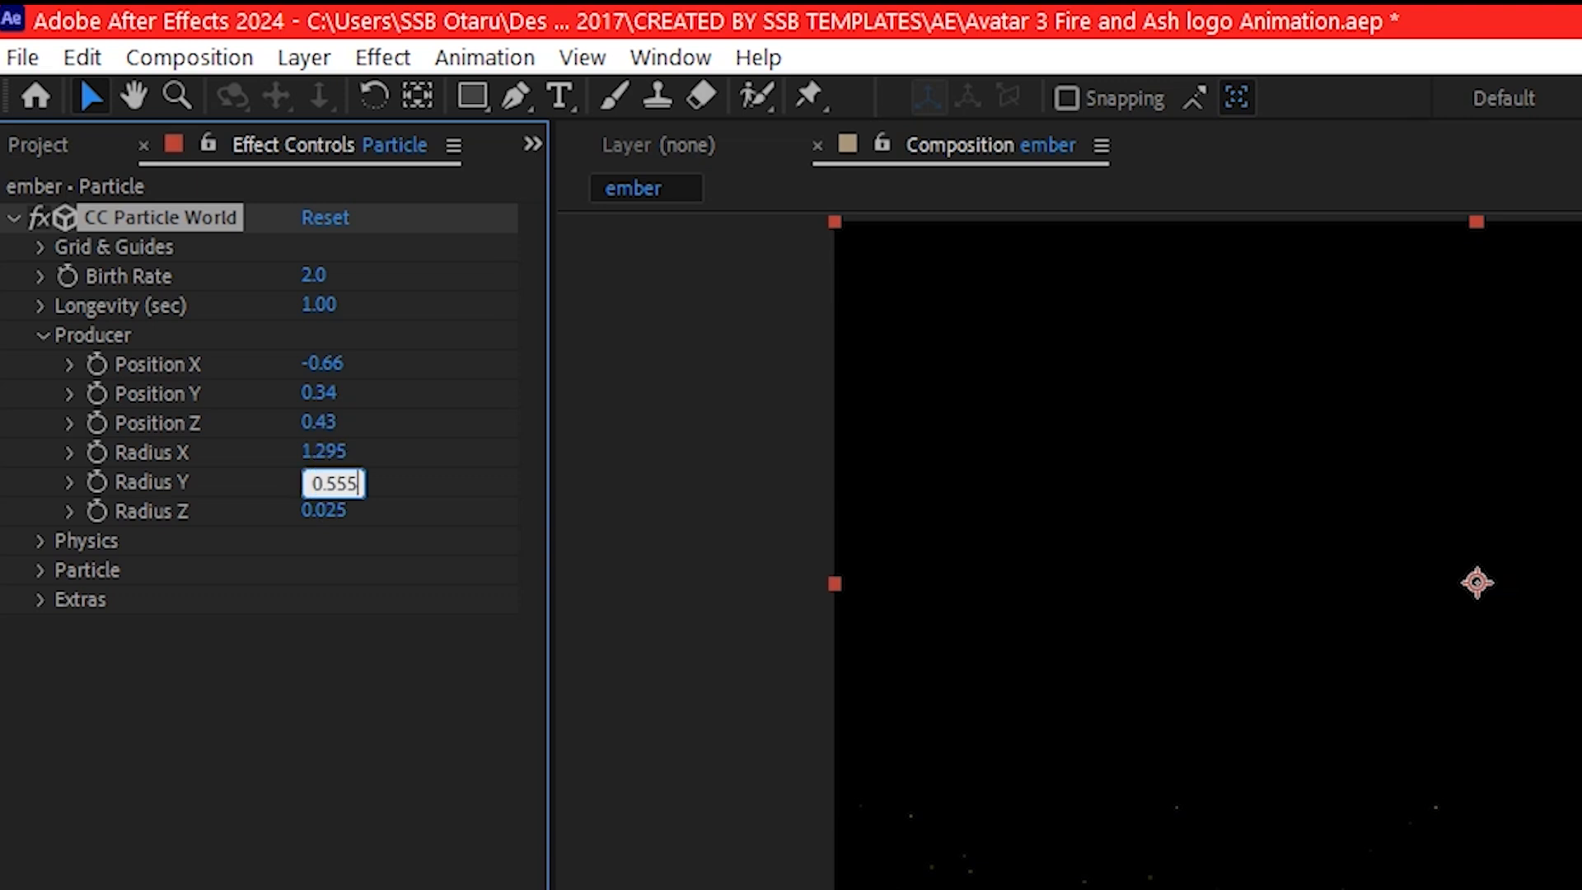
key(Return)
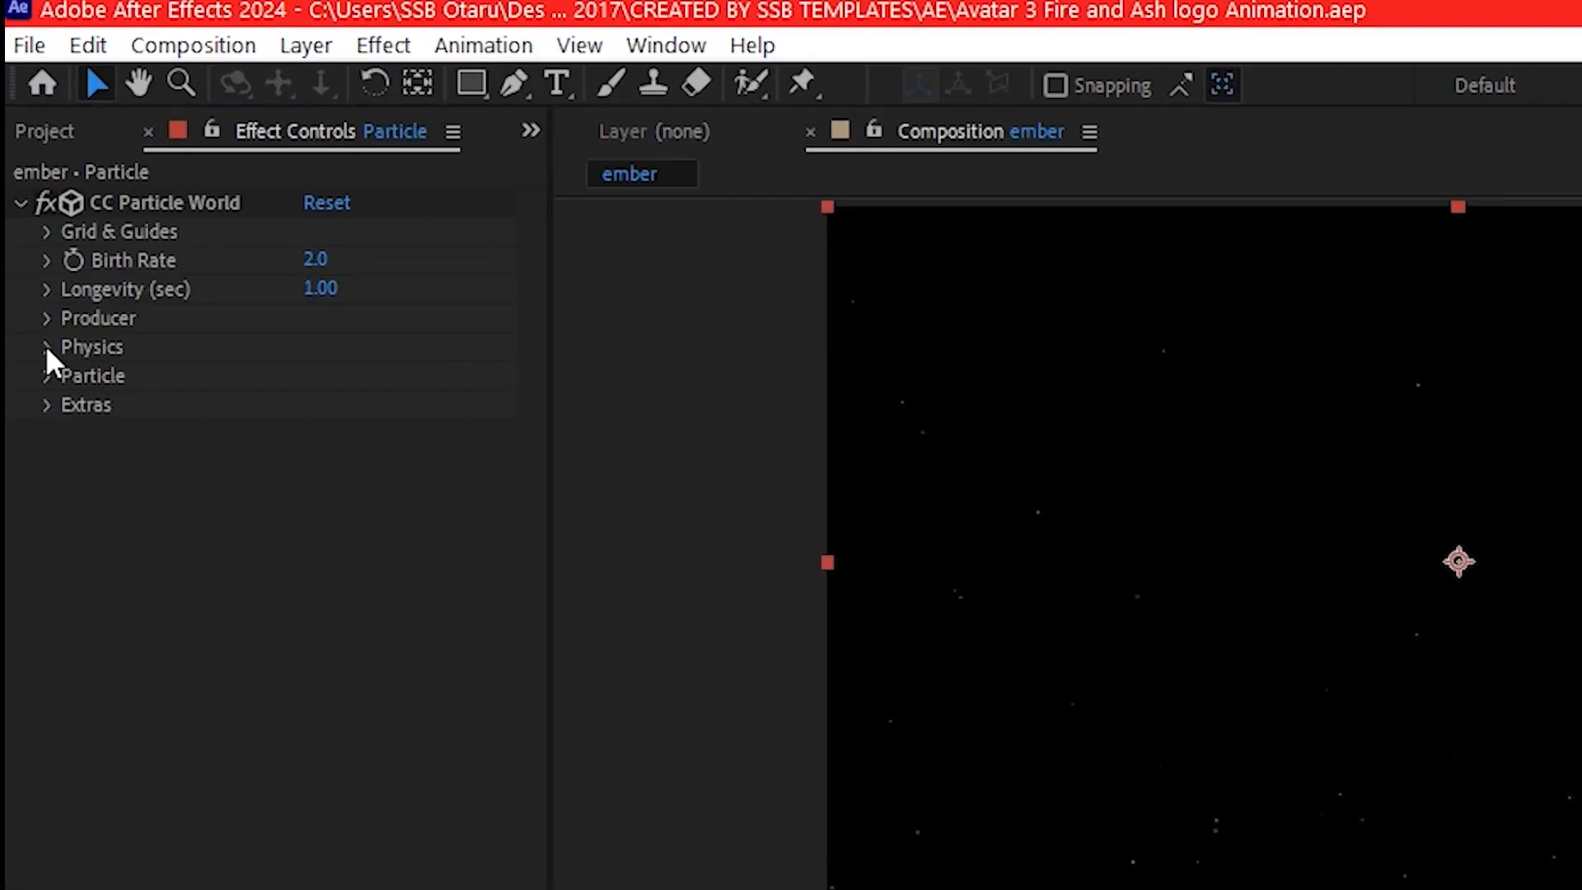
- Set the particle physics animation to Fire with a Velocity of 0.2
click(28, 229)
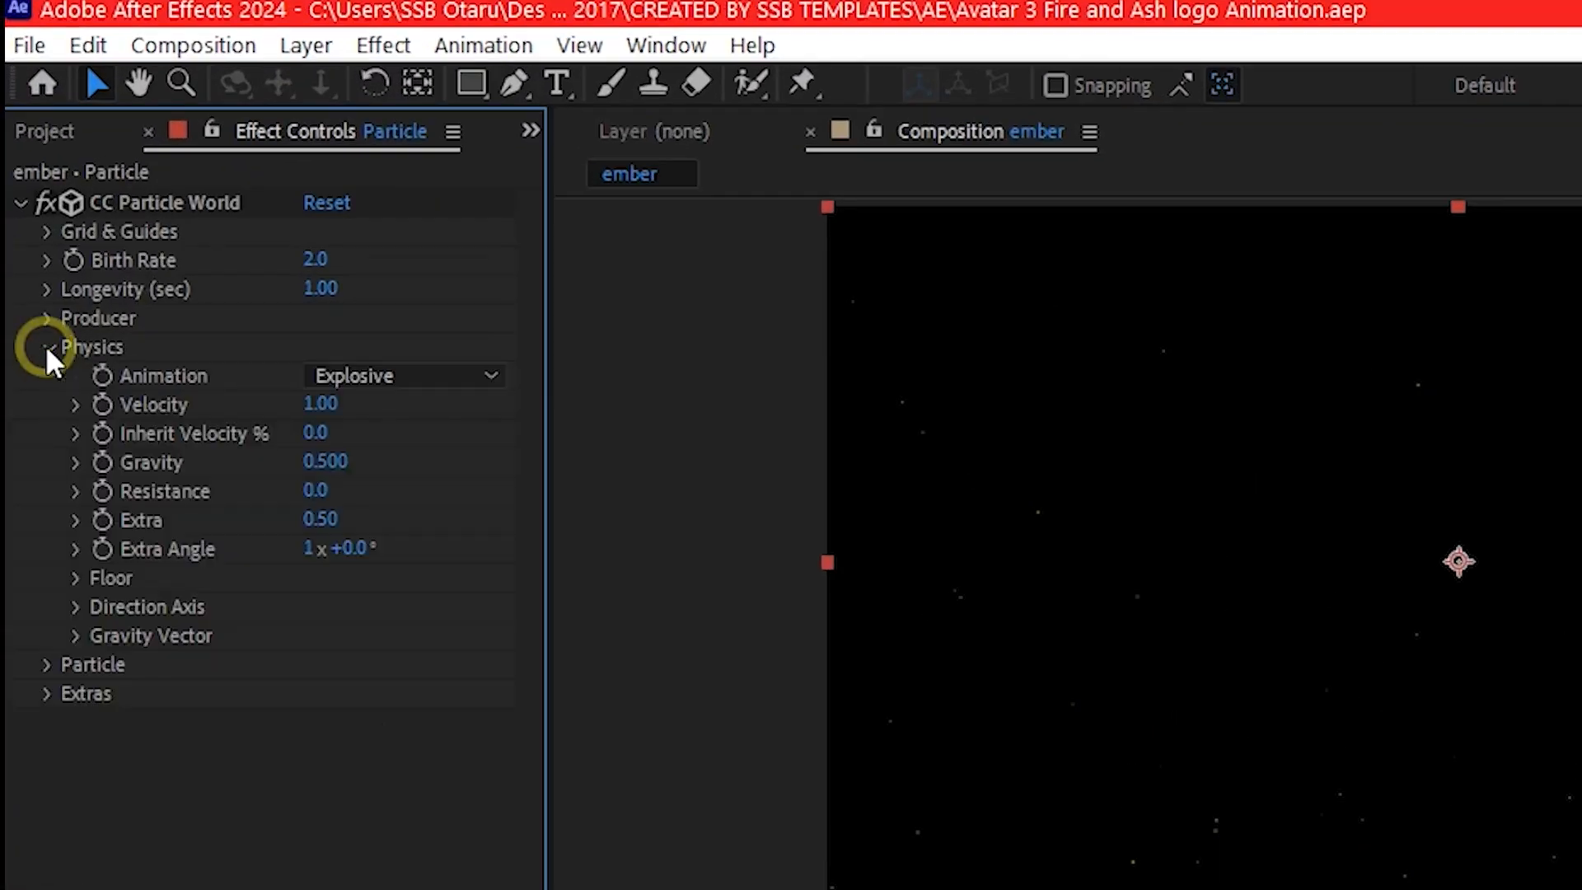
click(396, 376)
click(383, 684)
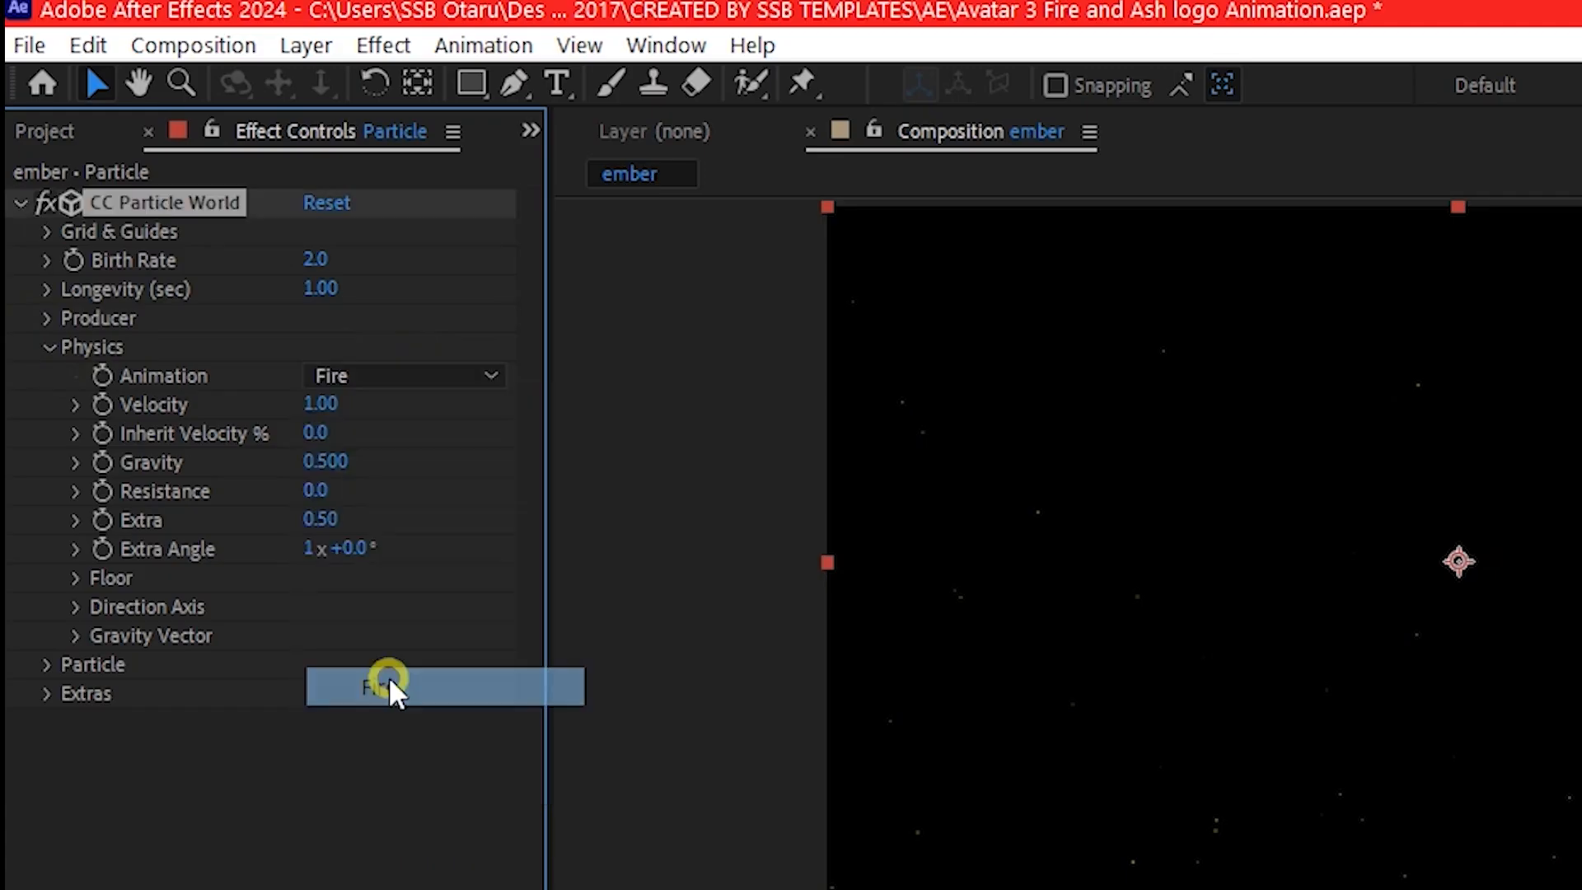
click(329, 406)
text(0.2)
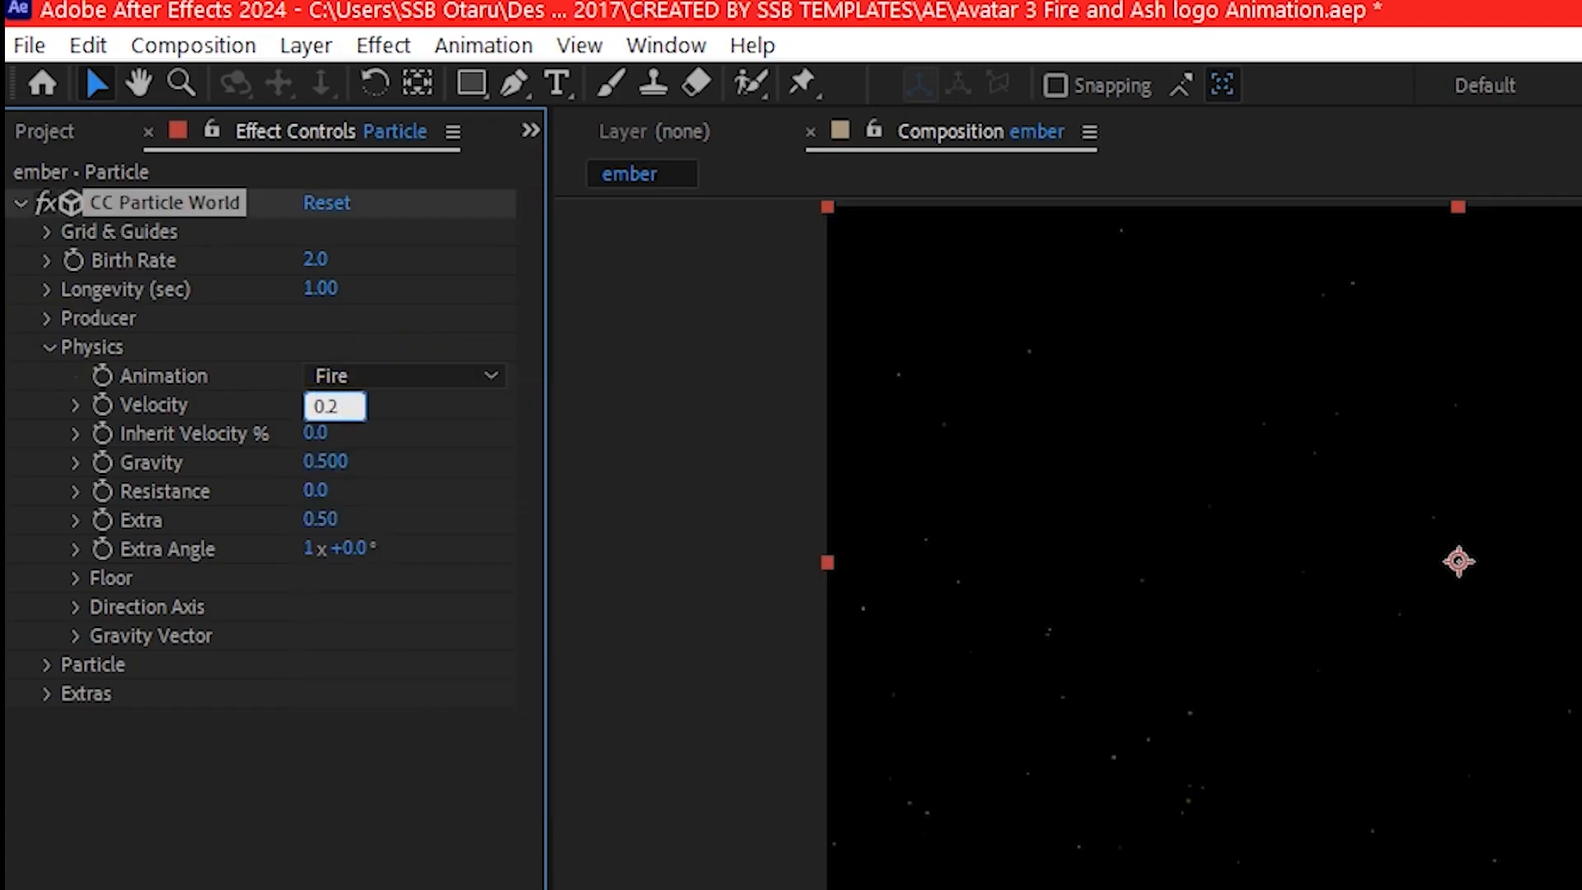
key(Return)
- Set the particle physics to Gravity 0.05, Resistance 4 and Extra -5
click(328, 461)
text(0.05)
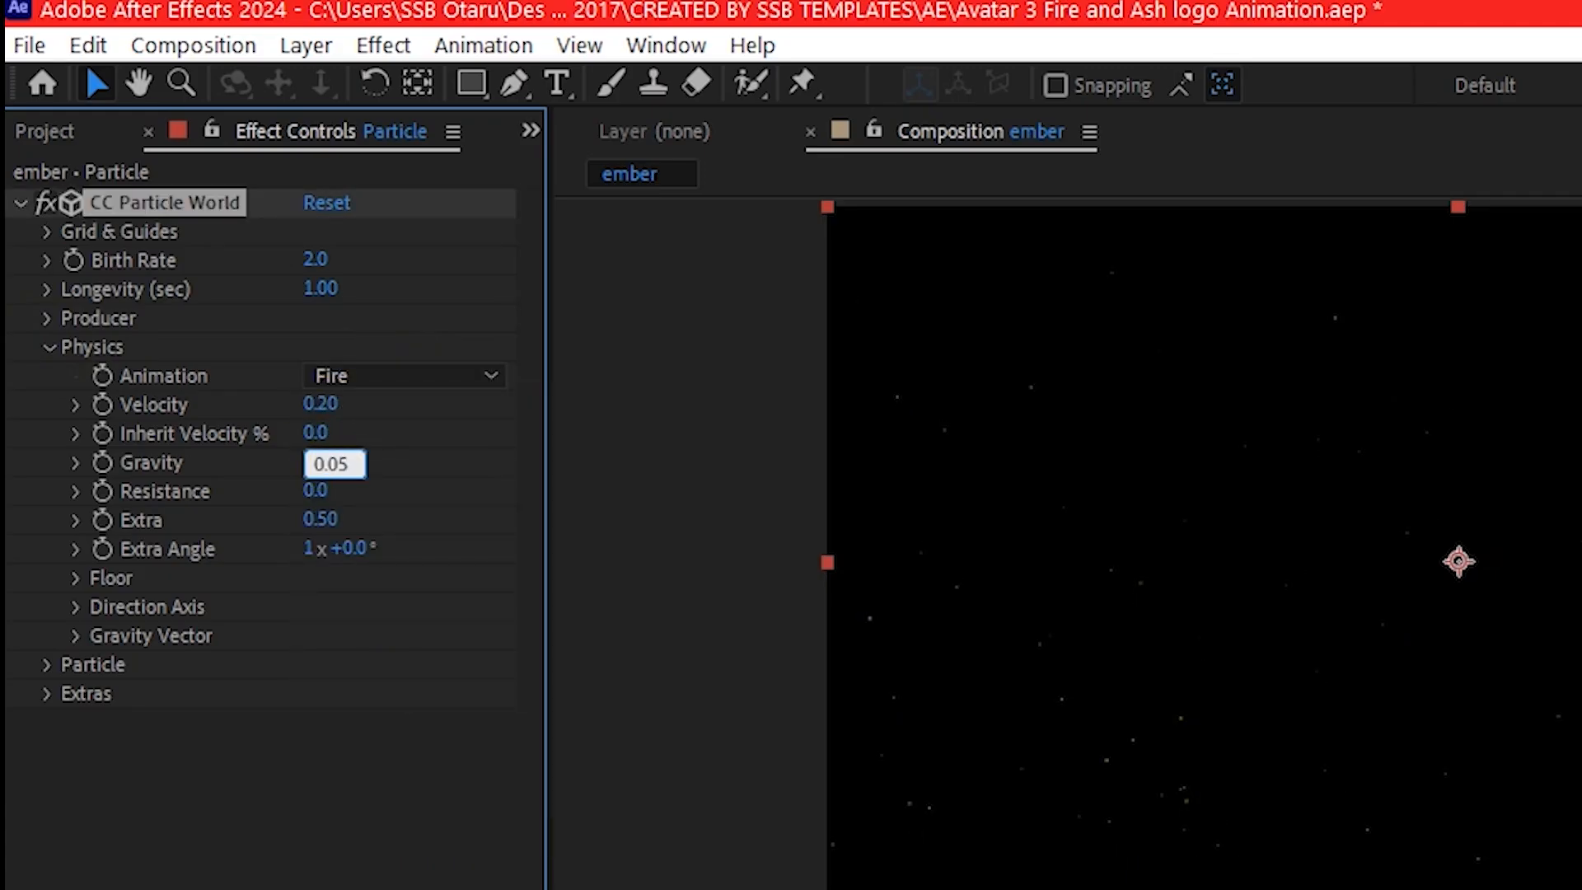
key(Return)
click(313, 491)
text(4)
key(Return)
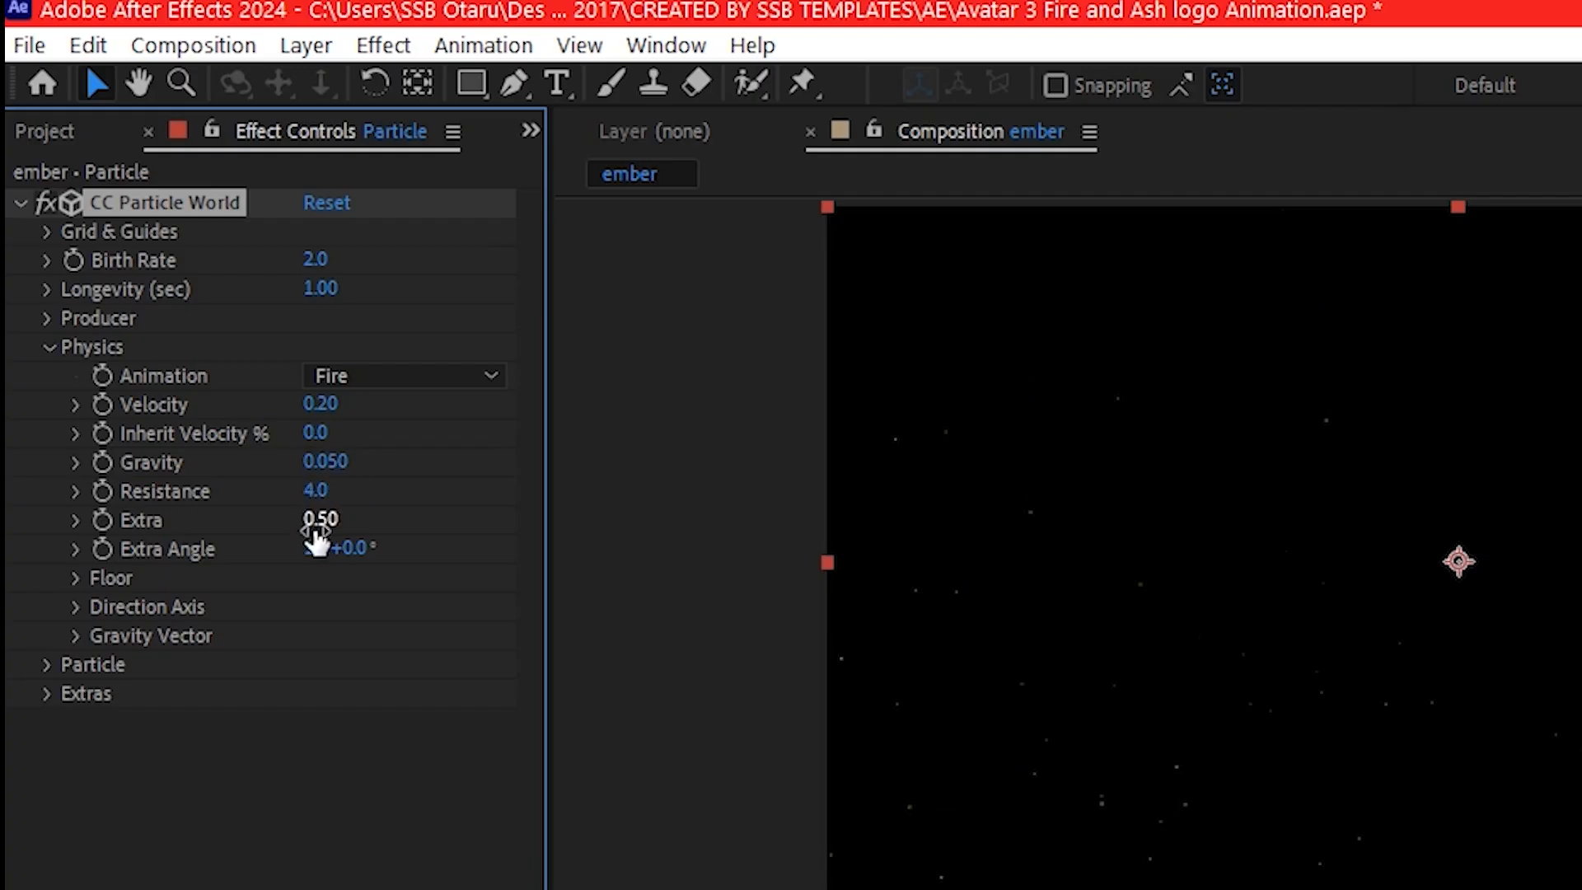
click(317, 527)
text(-5)
key(Return)
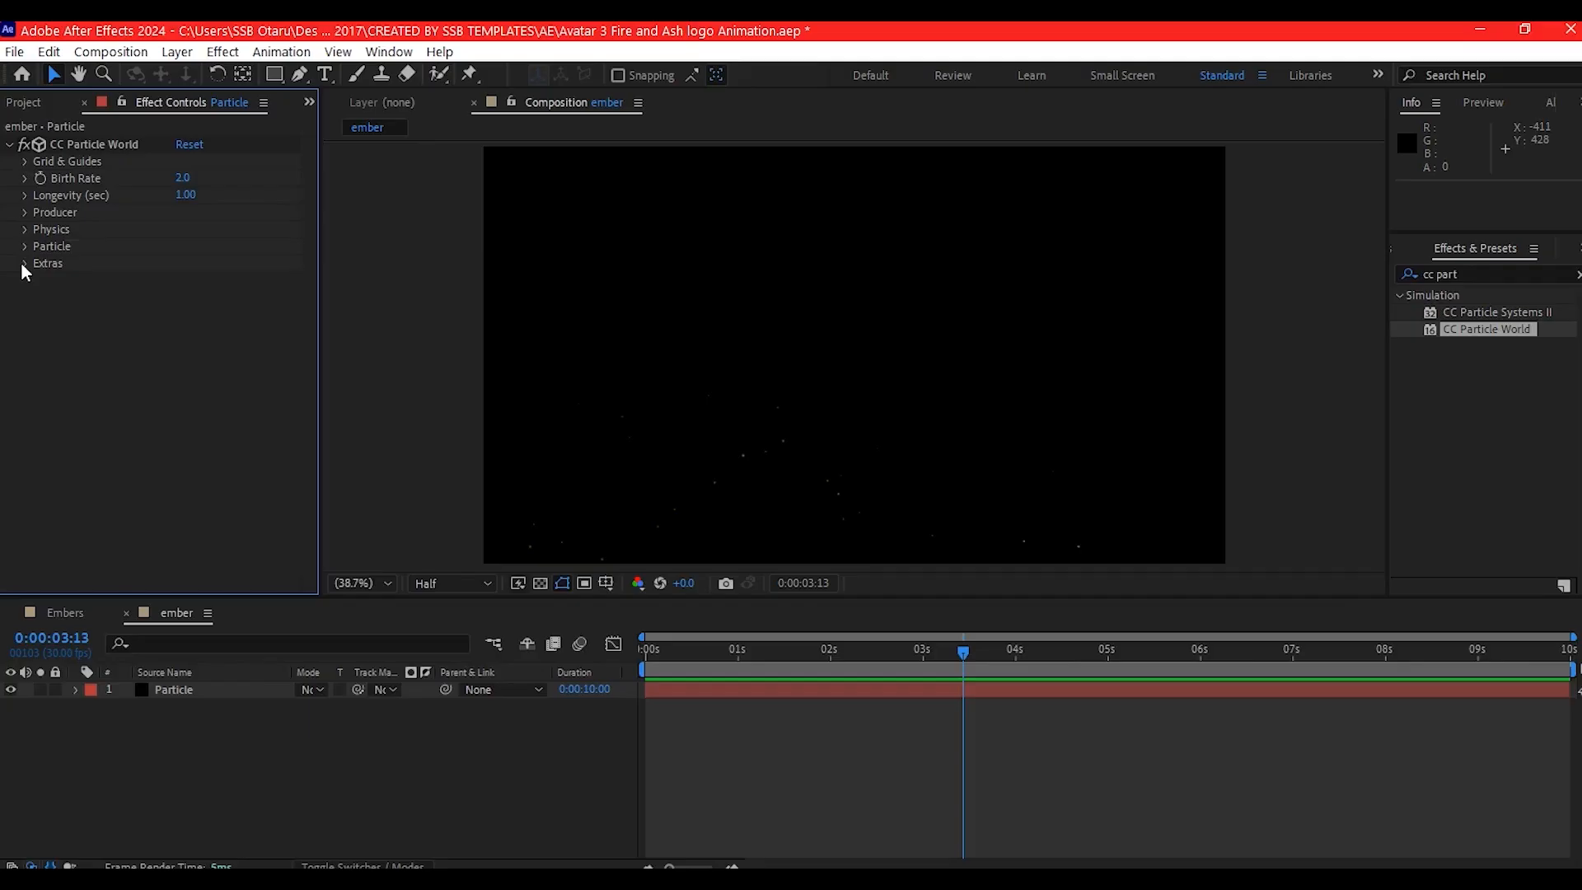
- Set the Random Seed in CC Particle World's Extras to 2
click(21, 264)
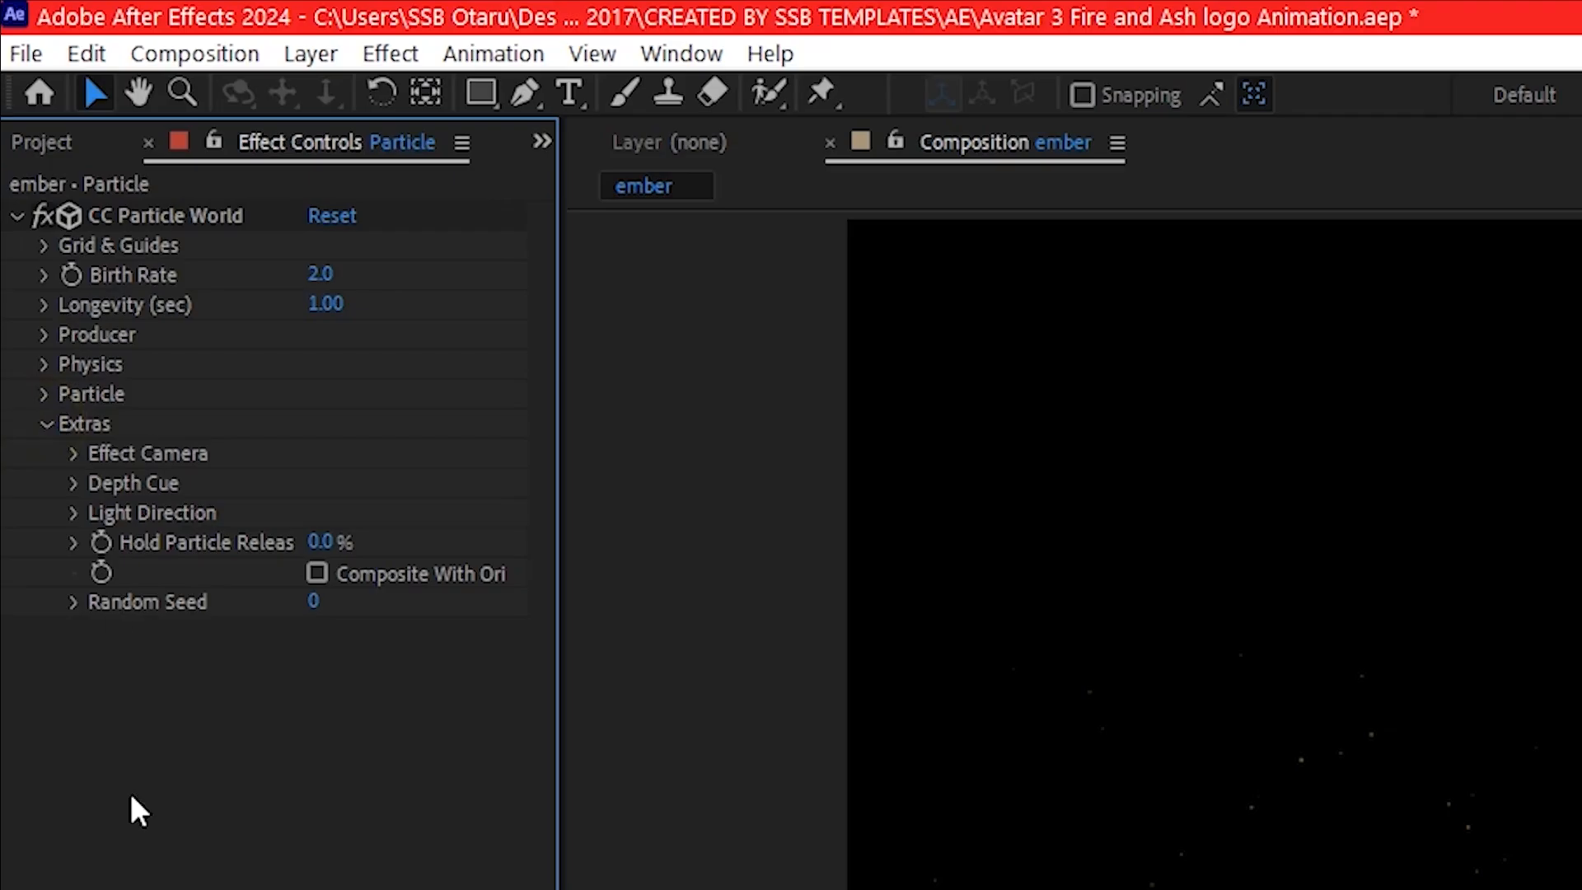
click(313, 601)
text(2)
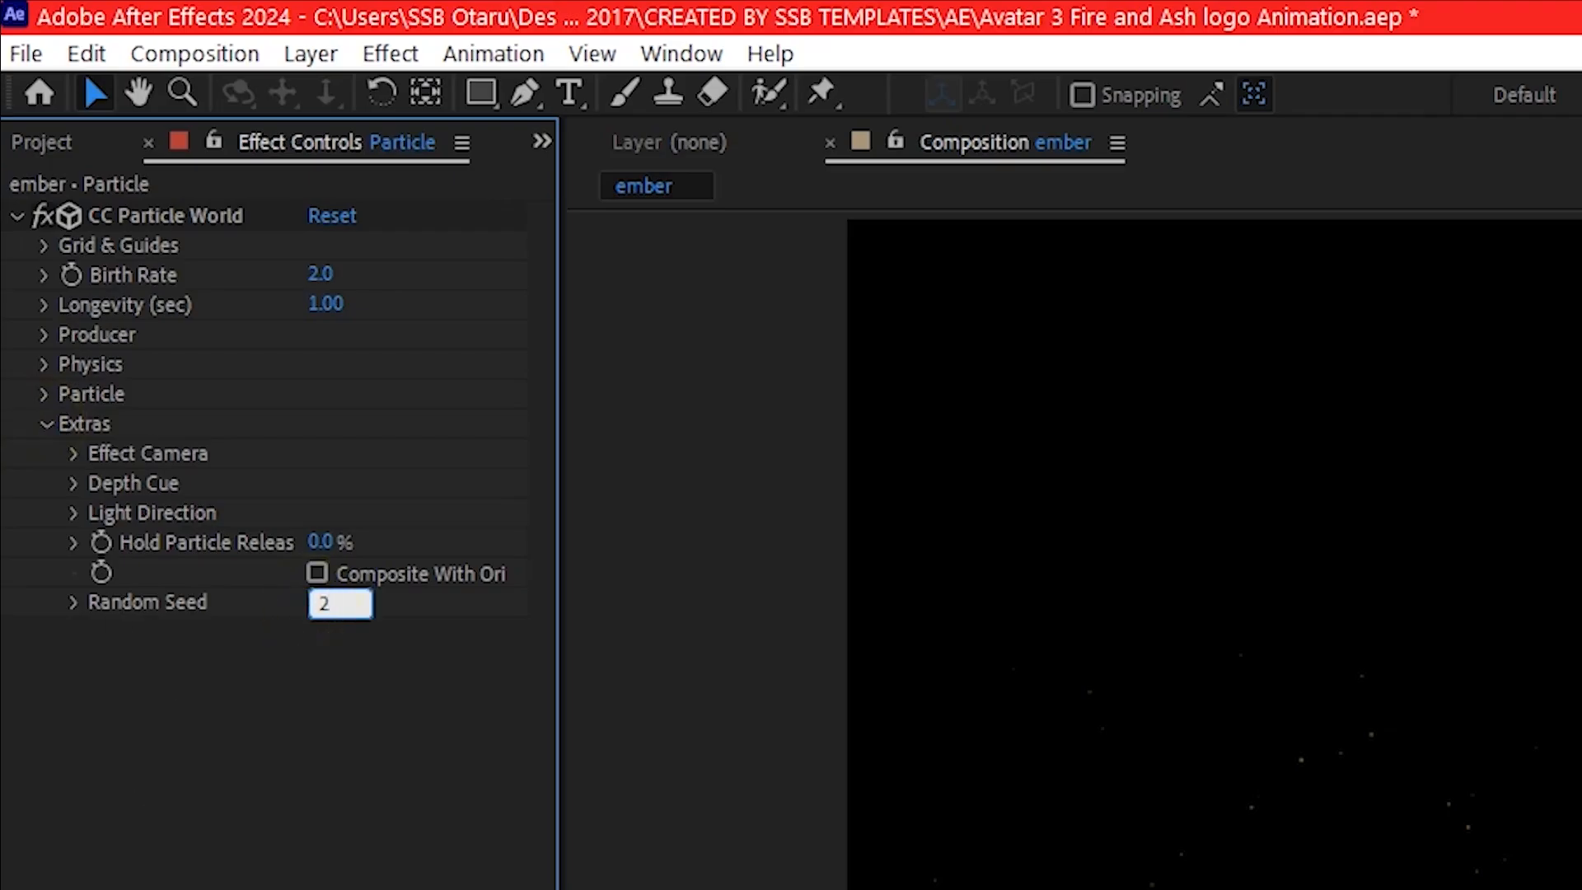
click(304, 657)
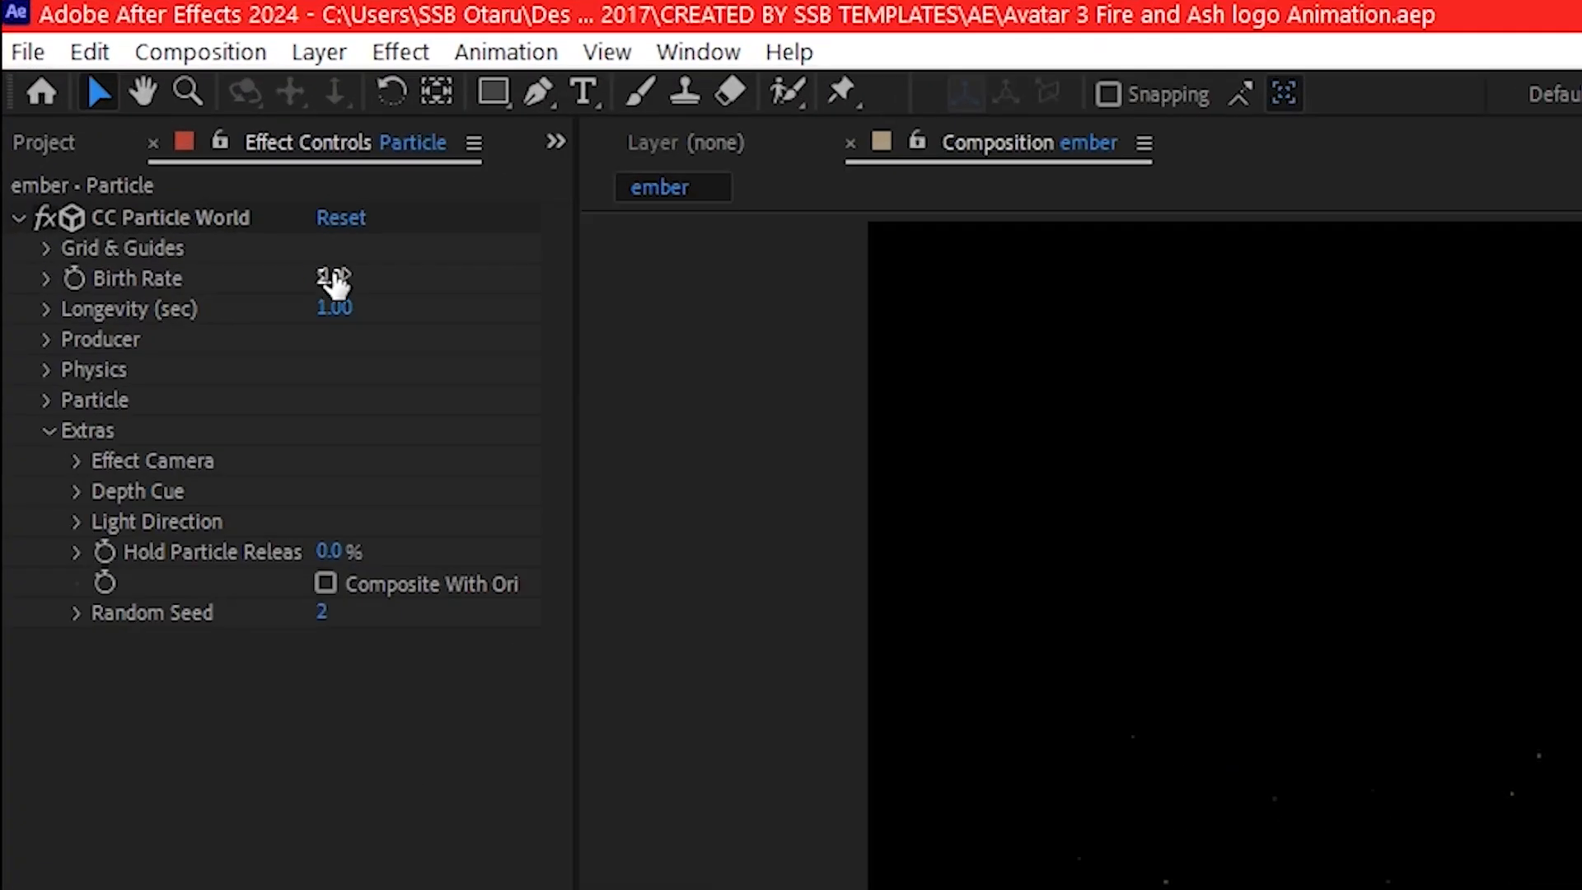
- Set the particles' Birth Rate to 5 and Longevity to 4 seconds
click(182, 177)
text(5)
click(333, 308)
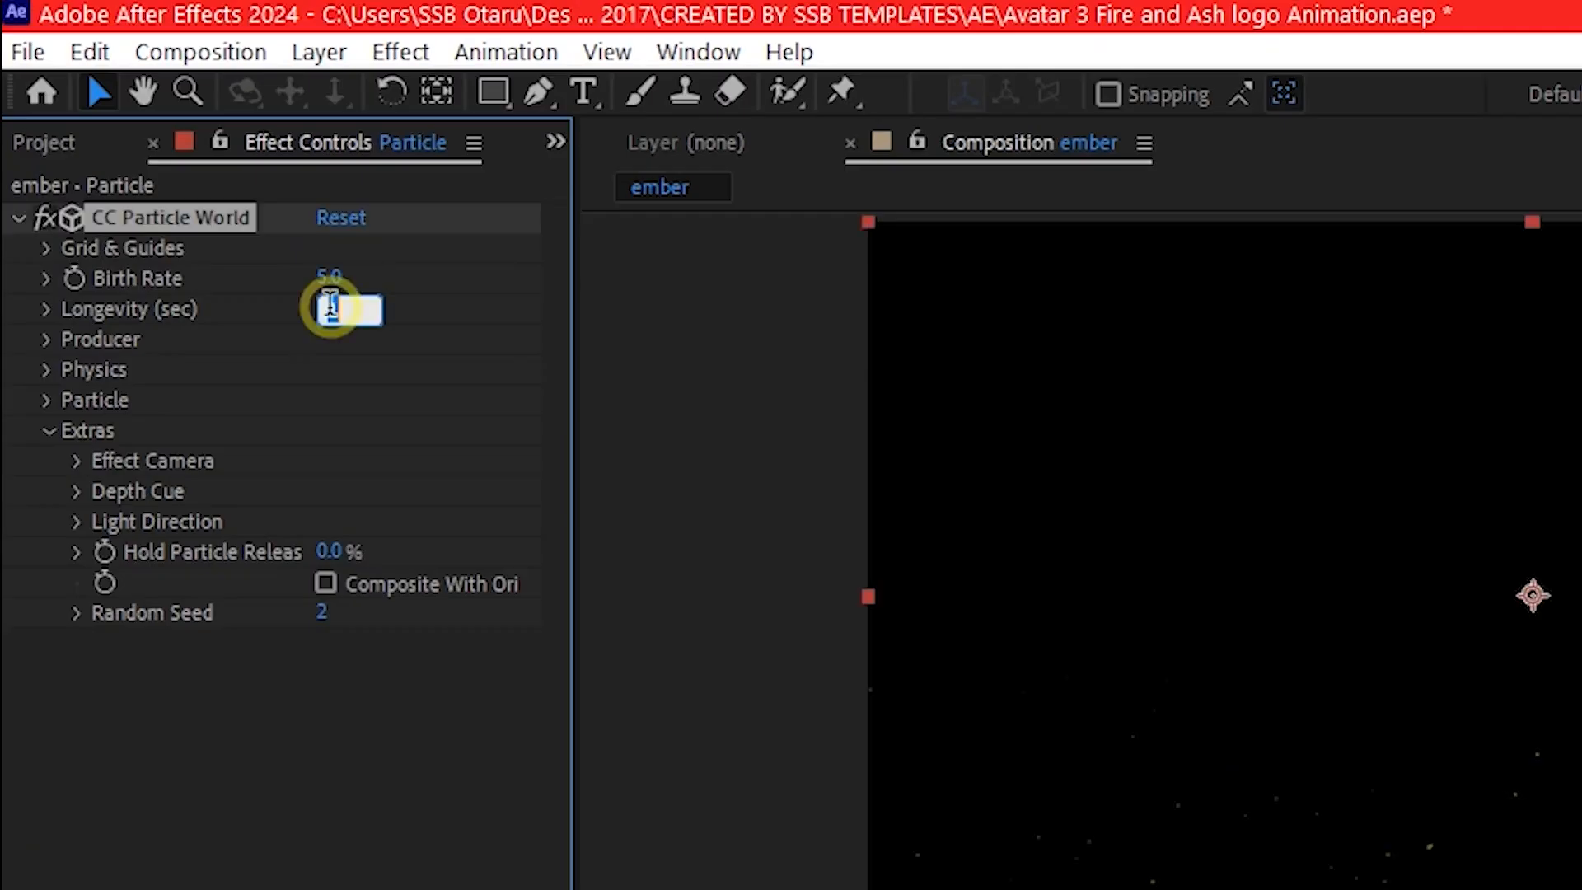
text(4)
click(362, 388)
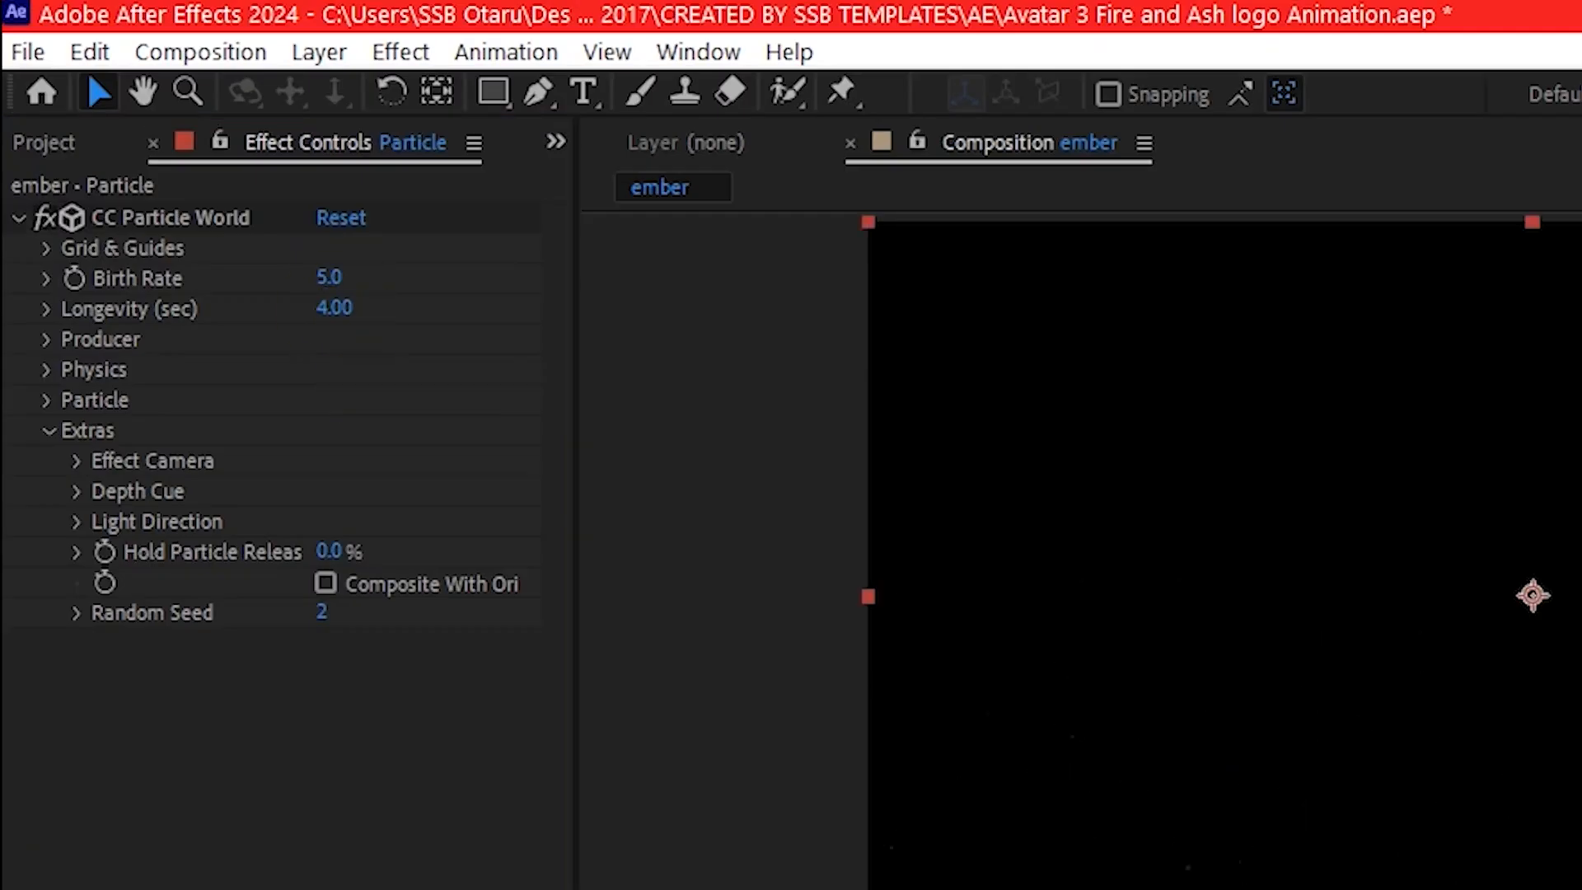
click(501, 858)
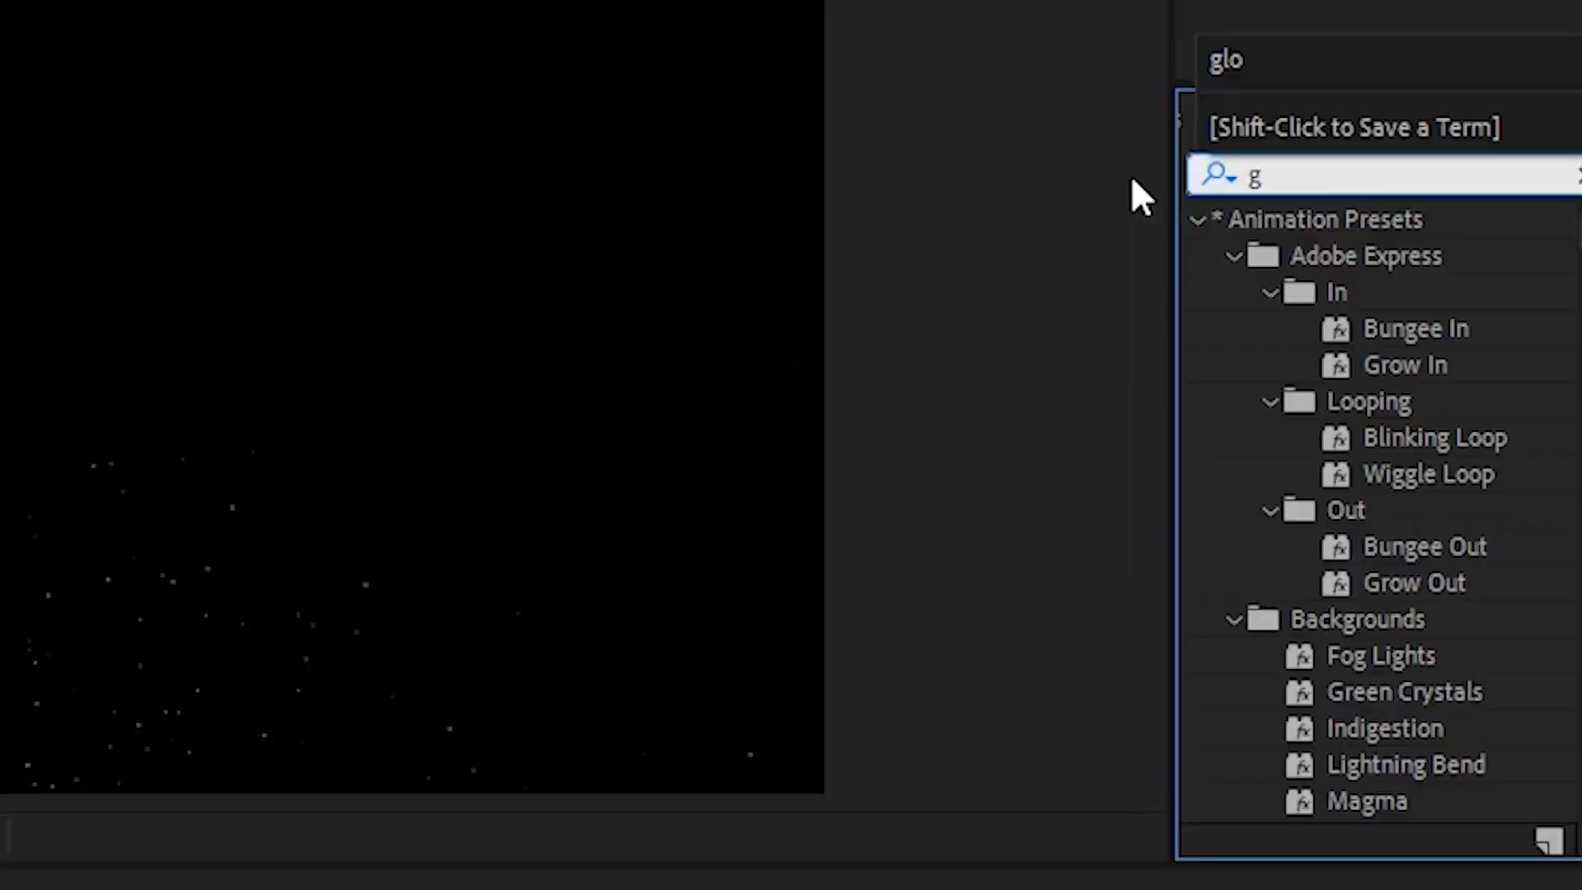
- Search the effects for glow and apply the Stylize Glow effect to the Particle layer
text(low)
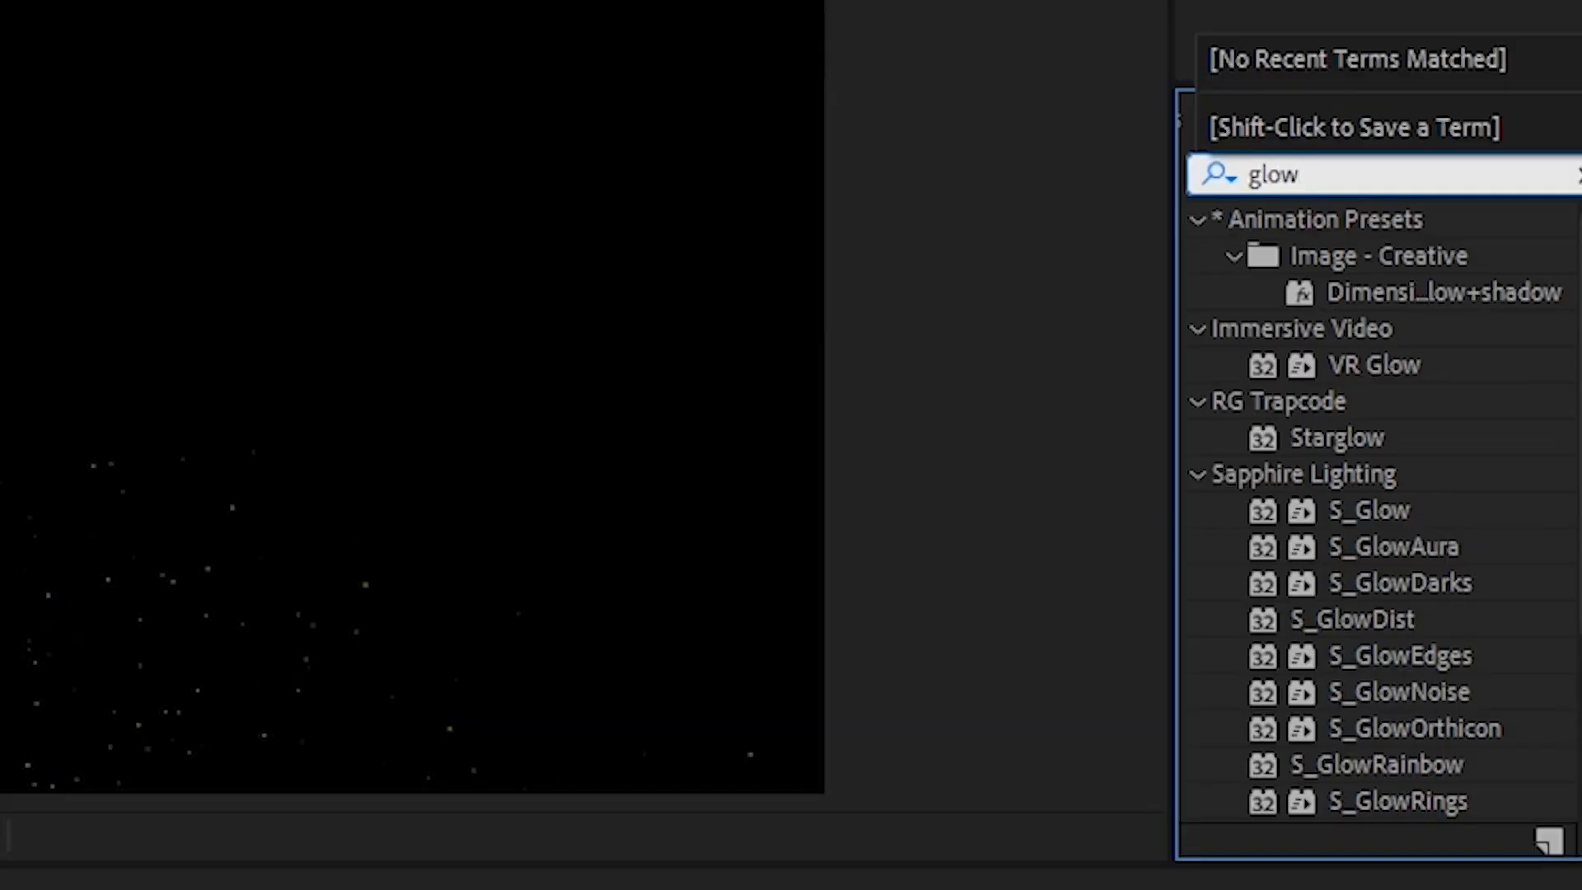
scroll(1324, 576, down, 5)
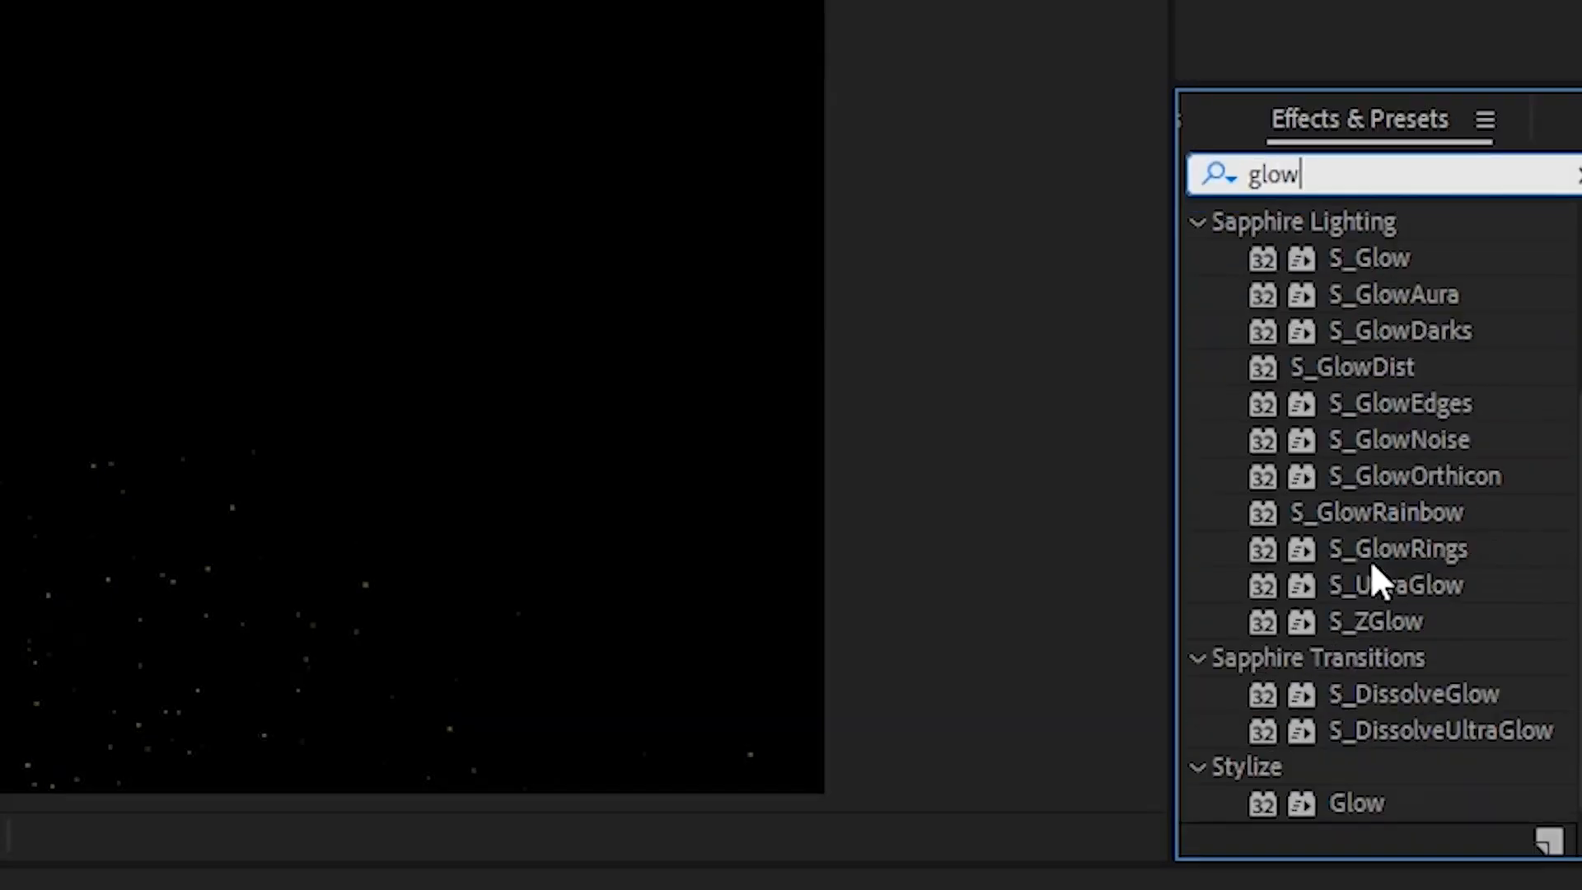
drag(1314, 805, 773, 889)
drag(910, 816, 547, 889)
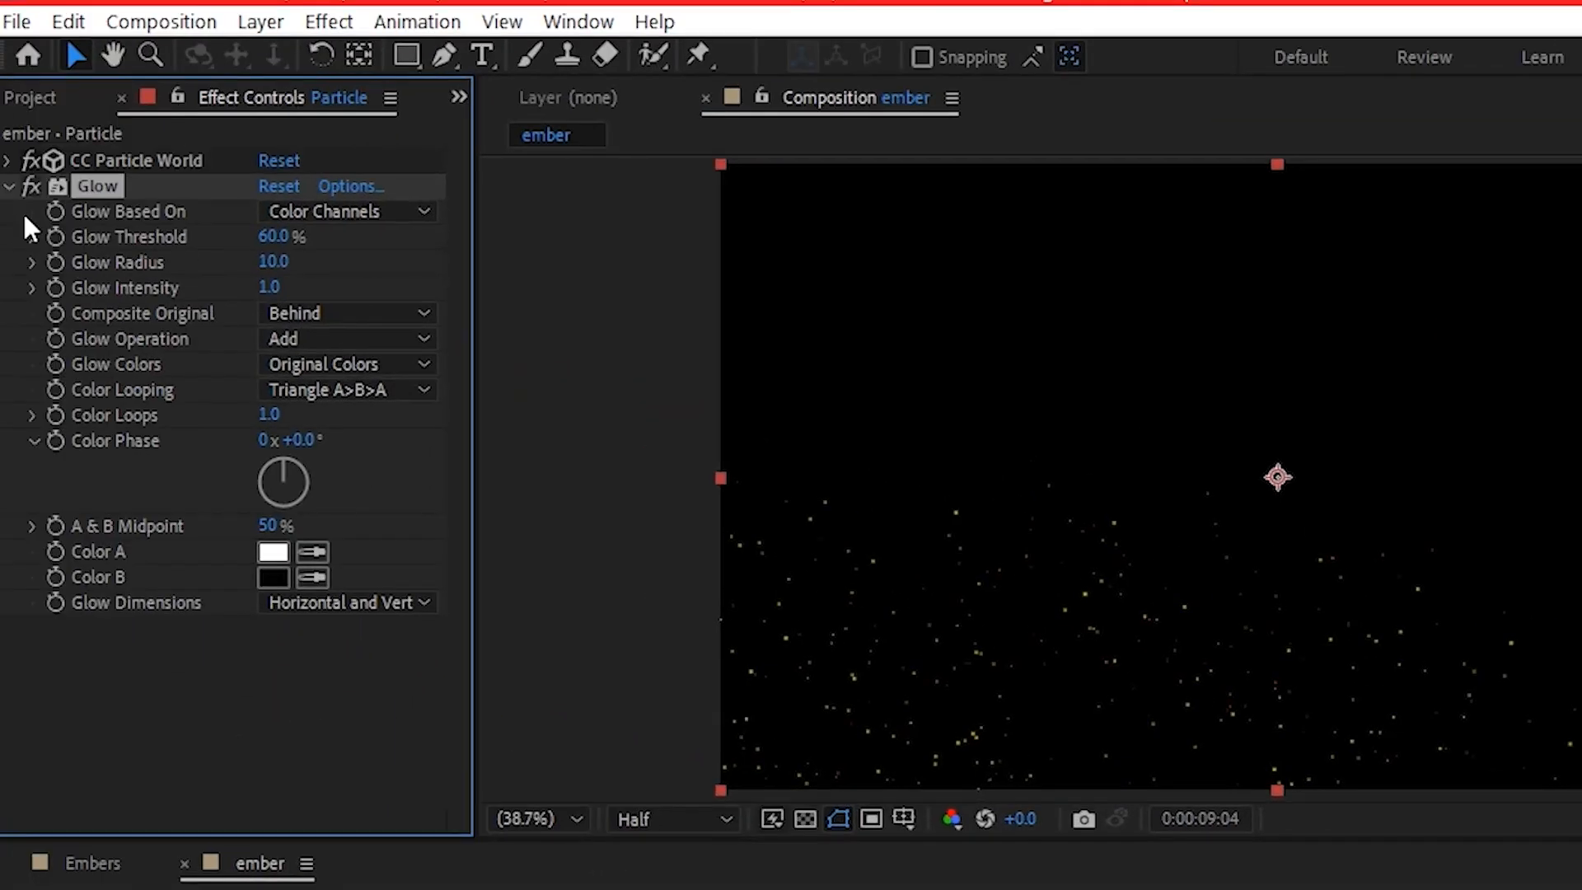
- Duplicate the Glow effect twice on the Particle layer
click(9, 187)
click(87, 184)
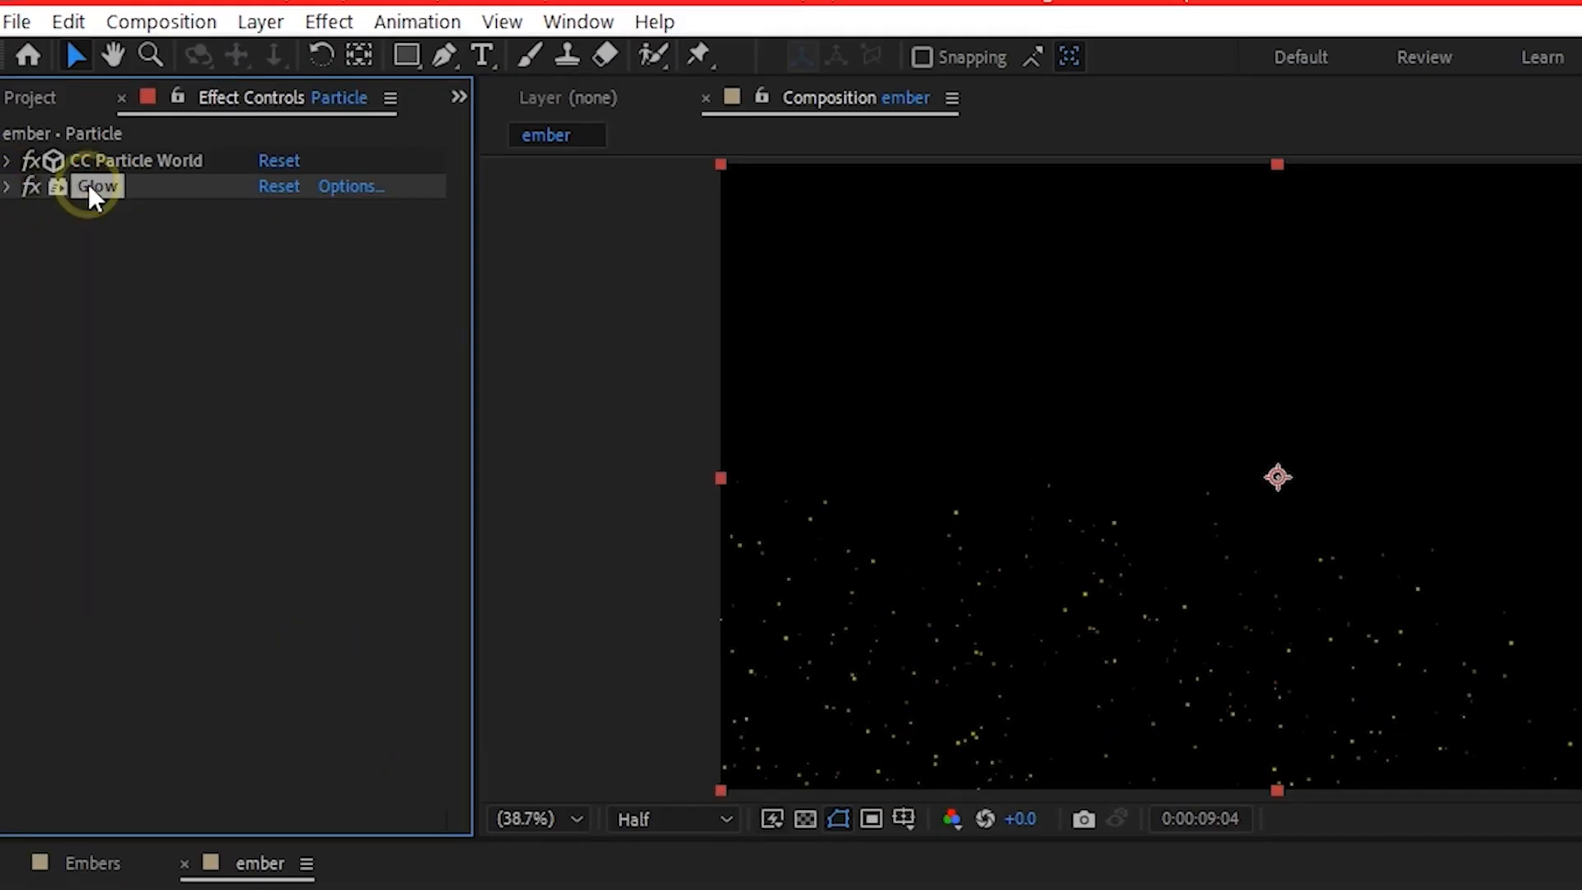
key(ctrl+d)
key(ctrl+d)
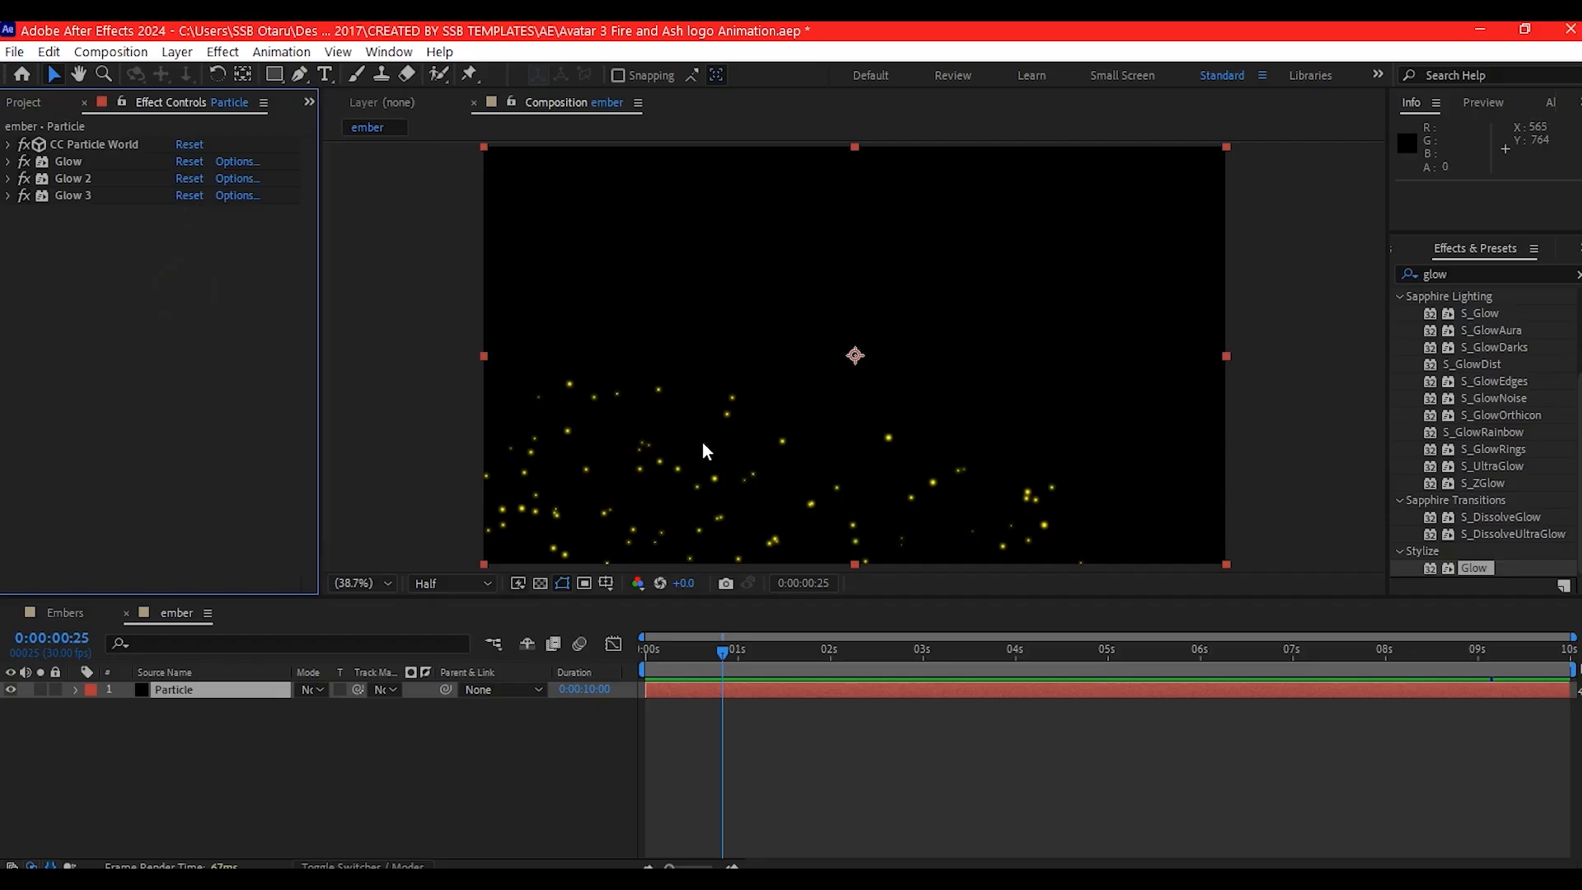
- Set the Birth Color of the CC Particle World particles to orange CE7024 and preview the embers
click(7, 145)
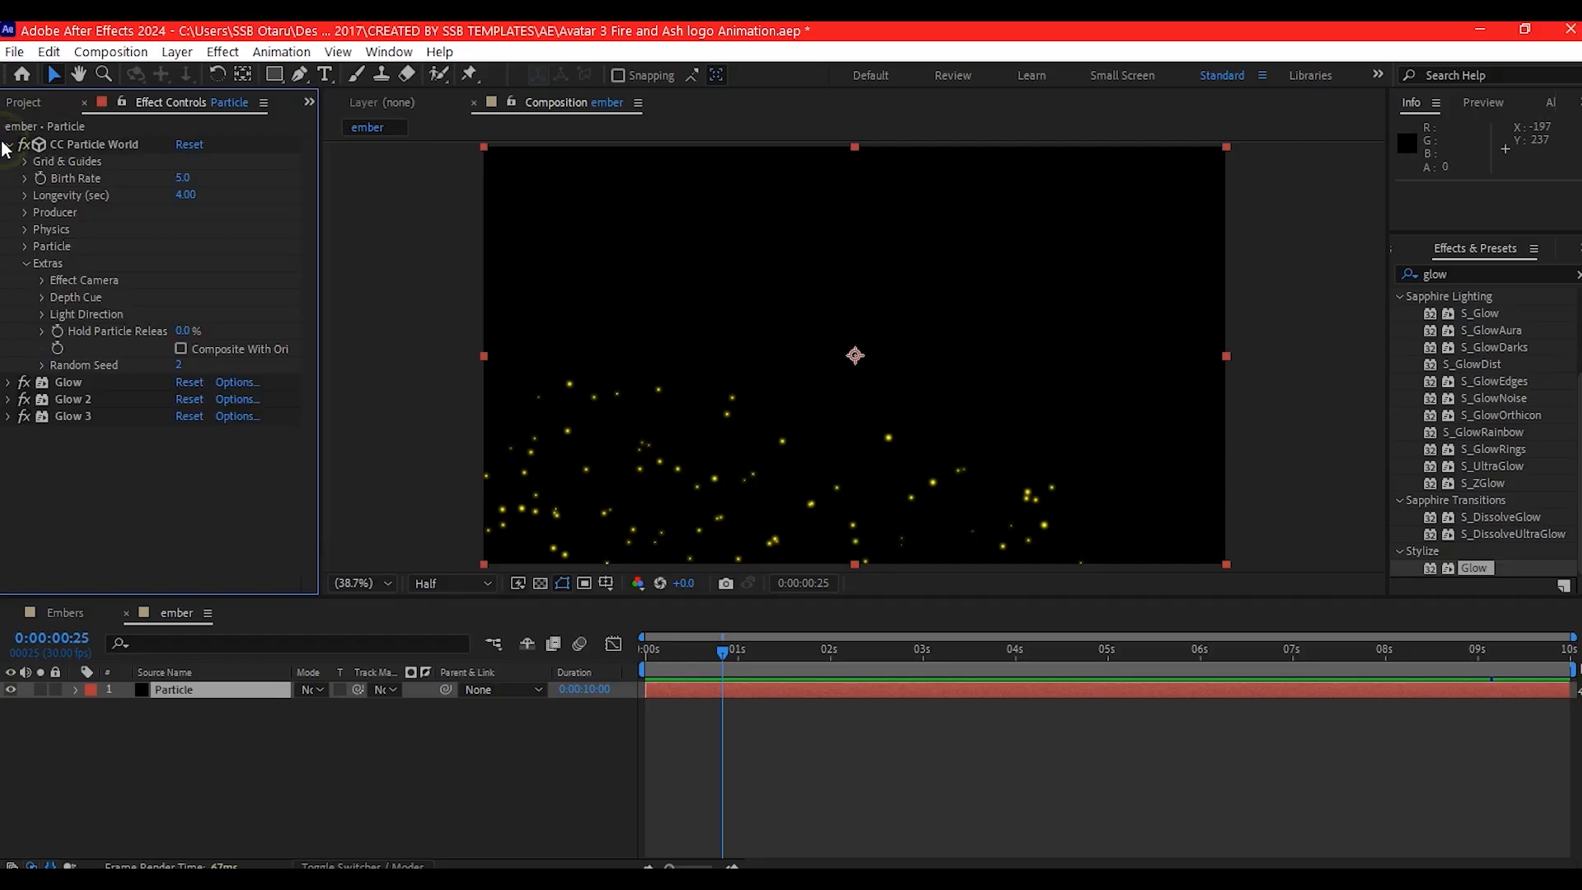
click(25, 248)
click(185, 450)
drag(857, 514, 858, 529)
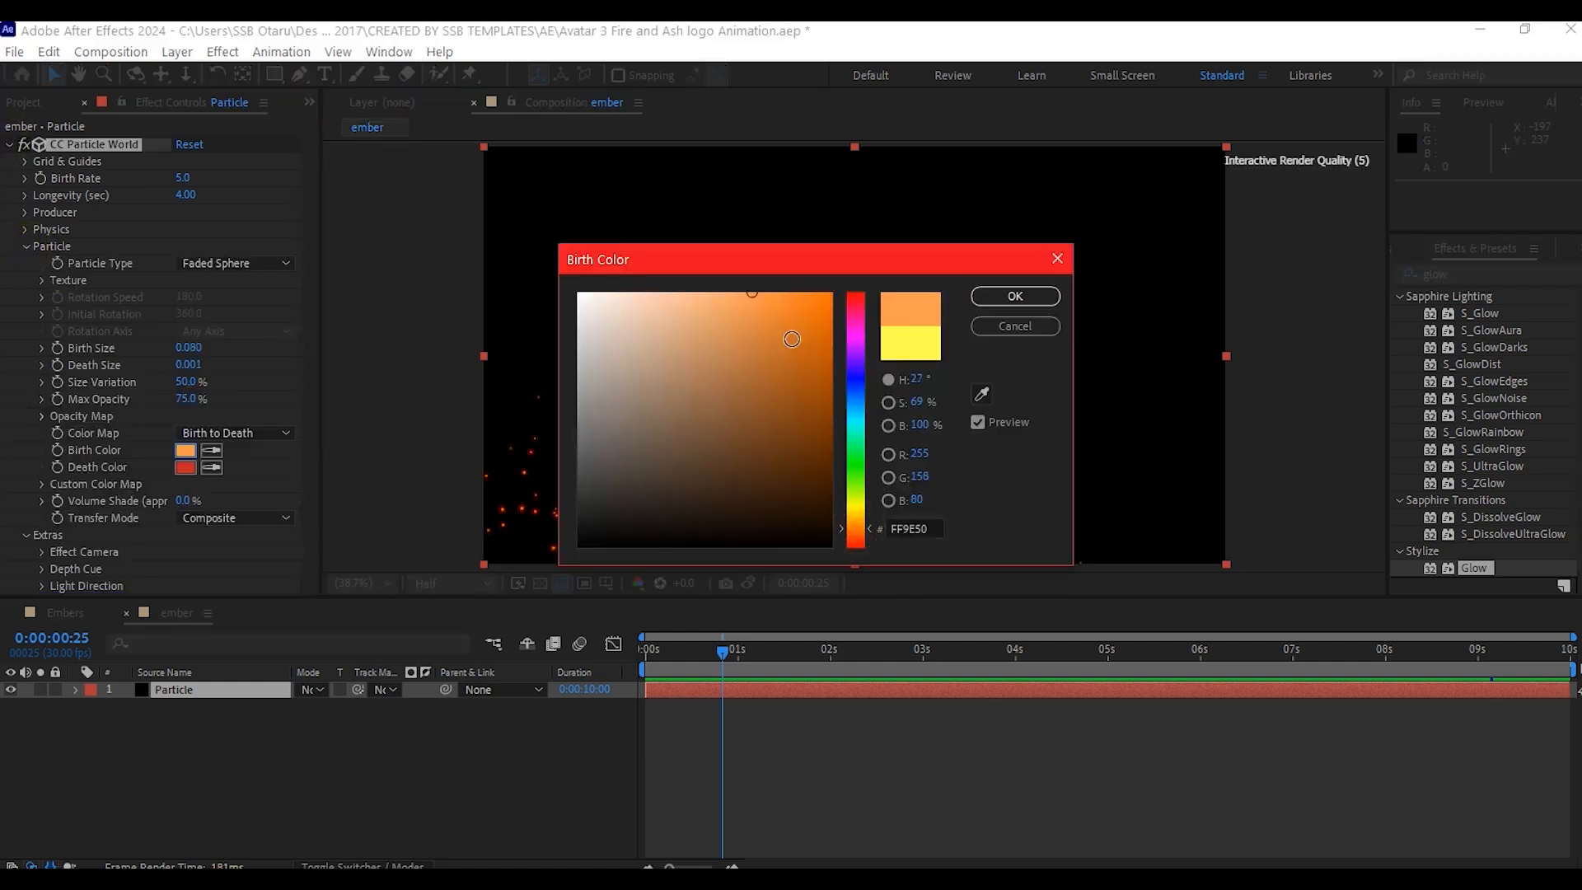
mouse_move(792, 338)
mouse_down()
mouse_move(798, 352)
mouse_move(788, 341)
mouse_up()
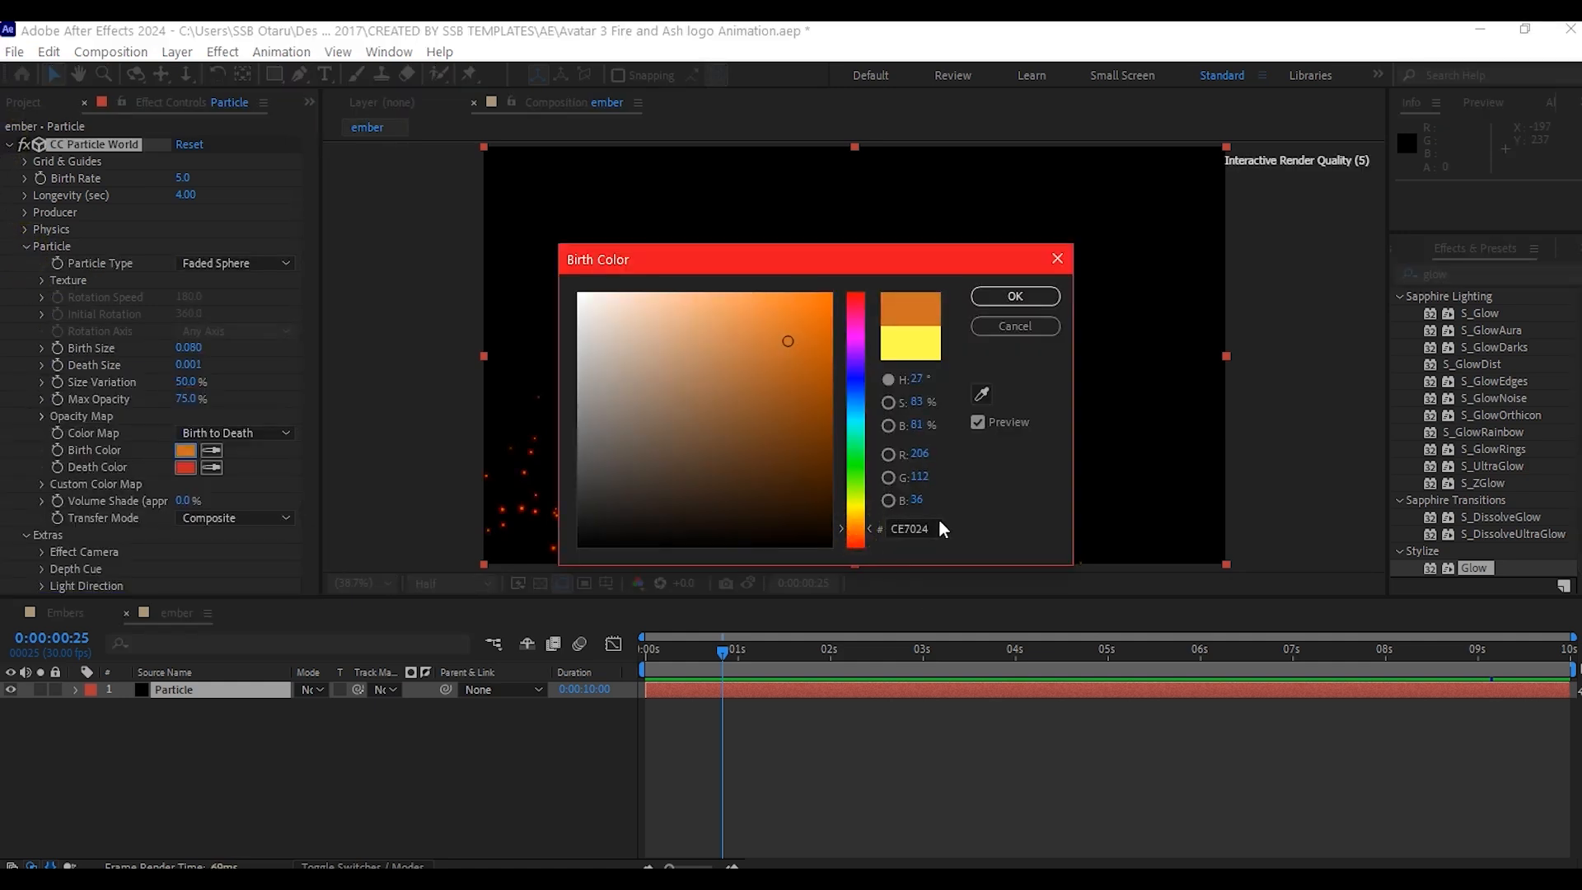
click(1015, 296)
key(space)
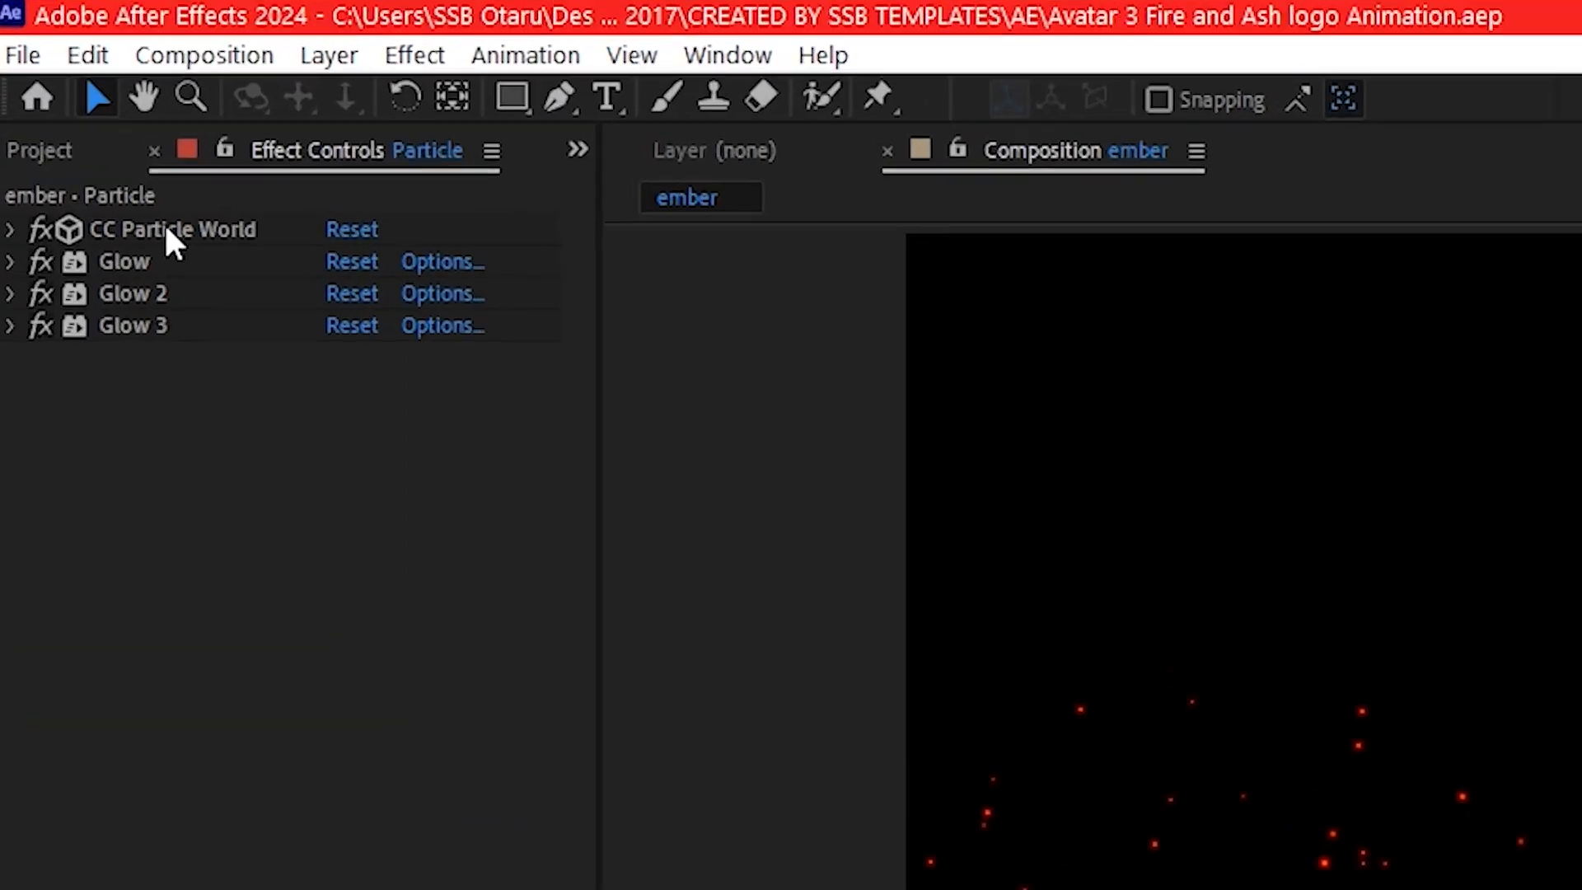
- Duplicate the CC Particle World effect twice on the Particle layer
click(90, 145)
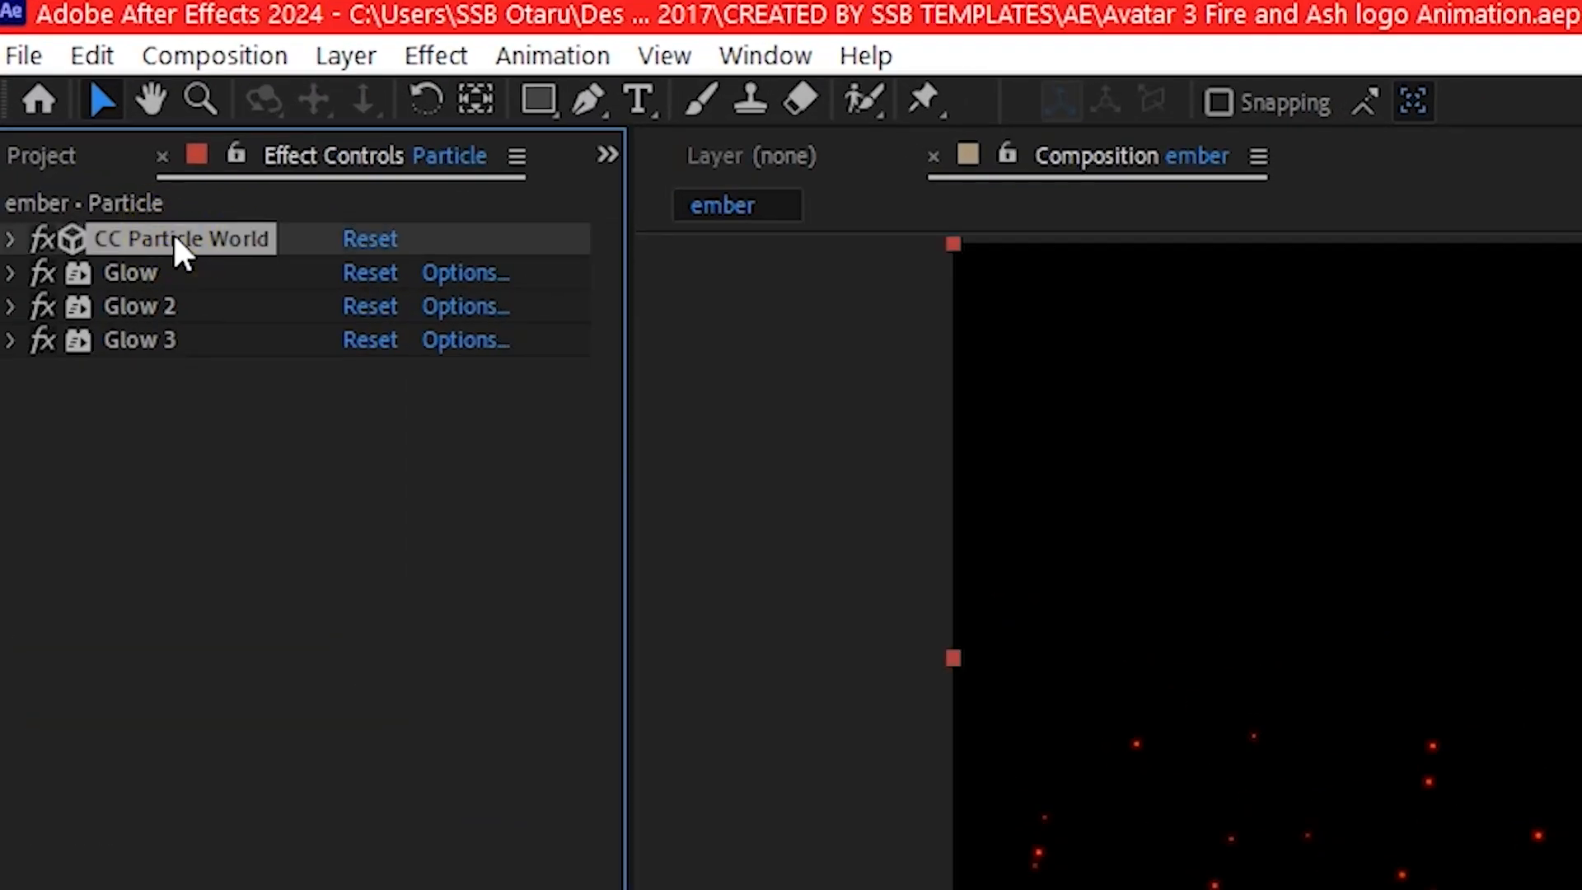
key(ctrl+d)
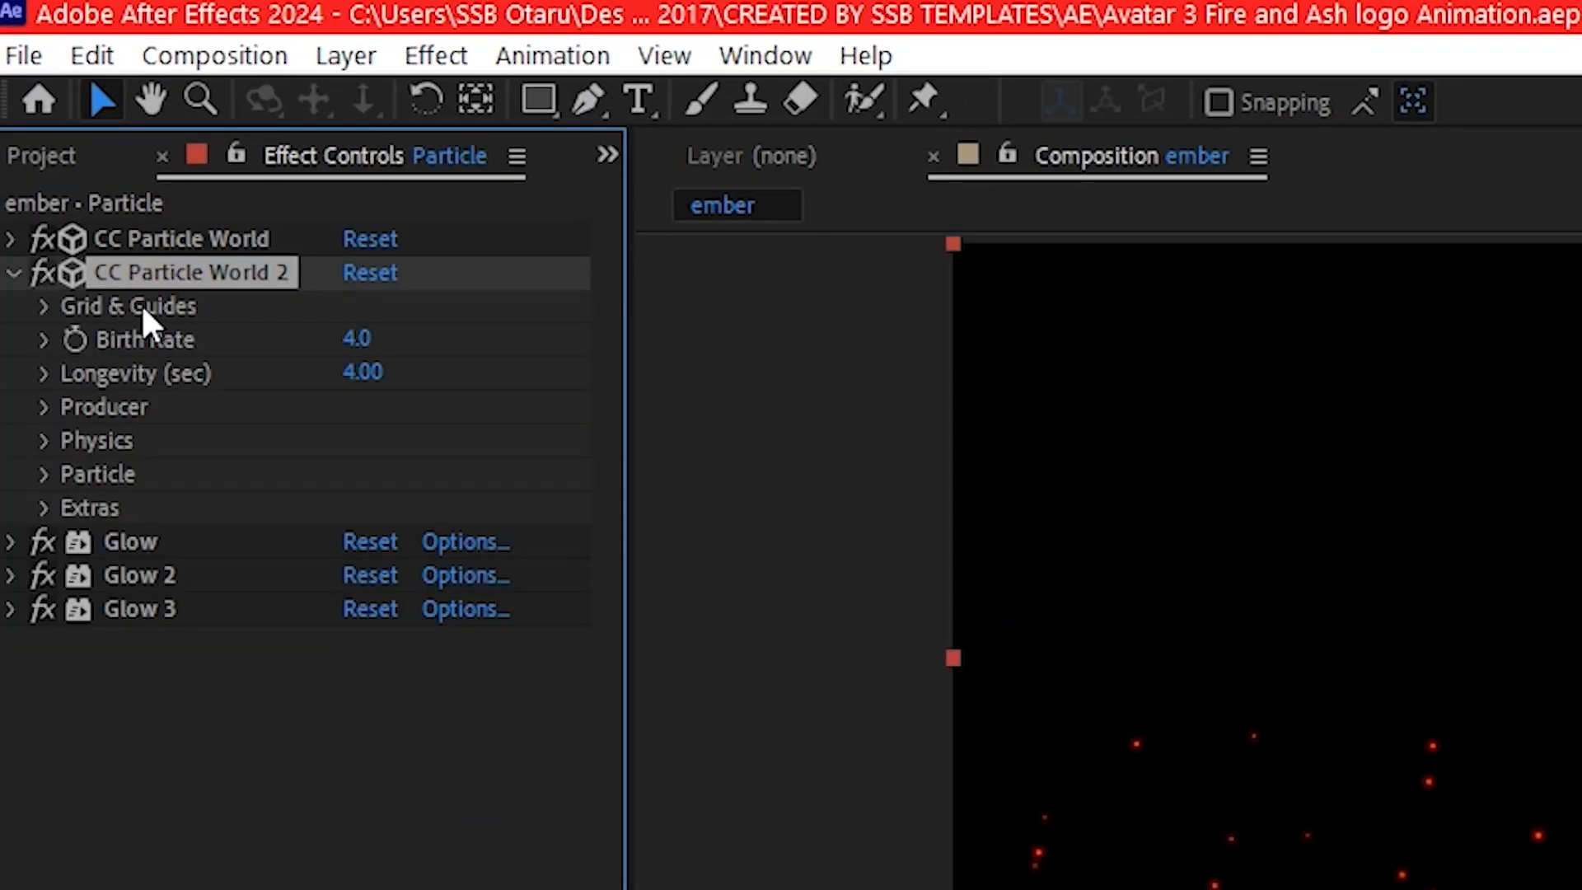
key(ctrl+d)
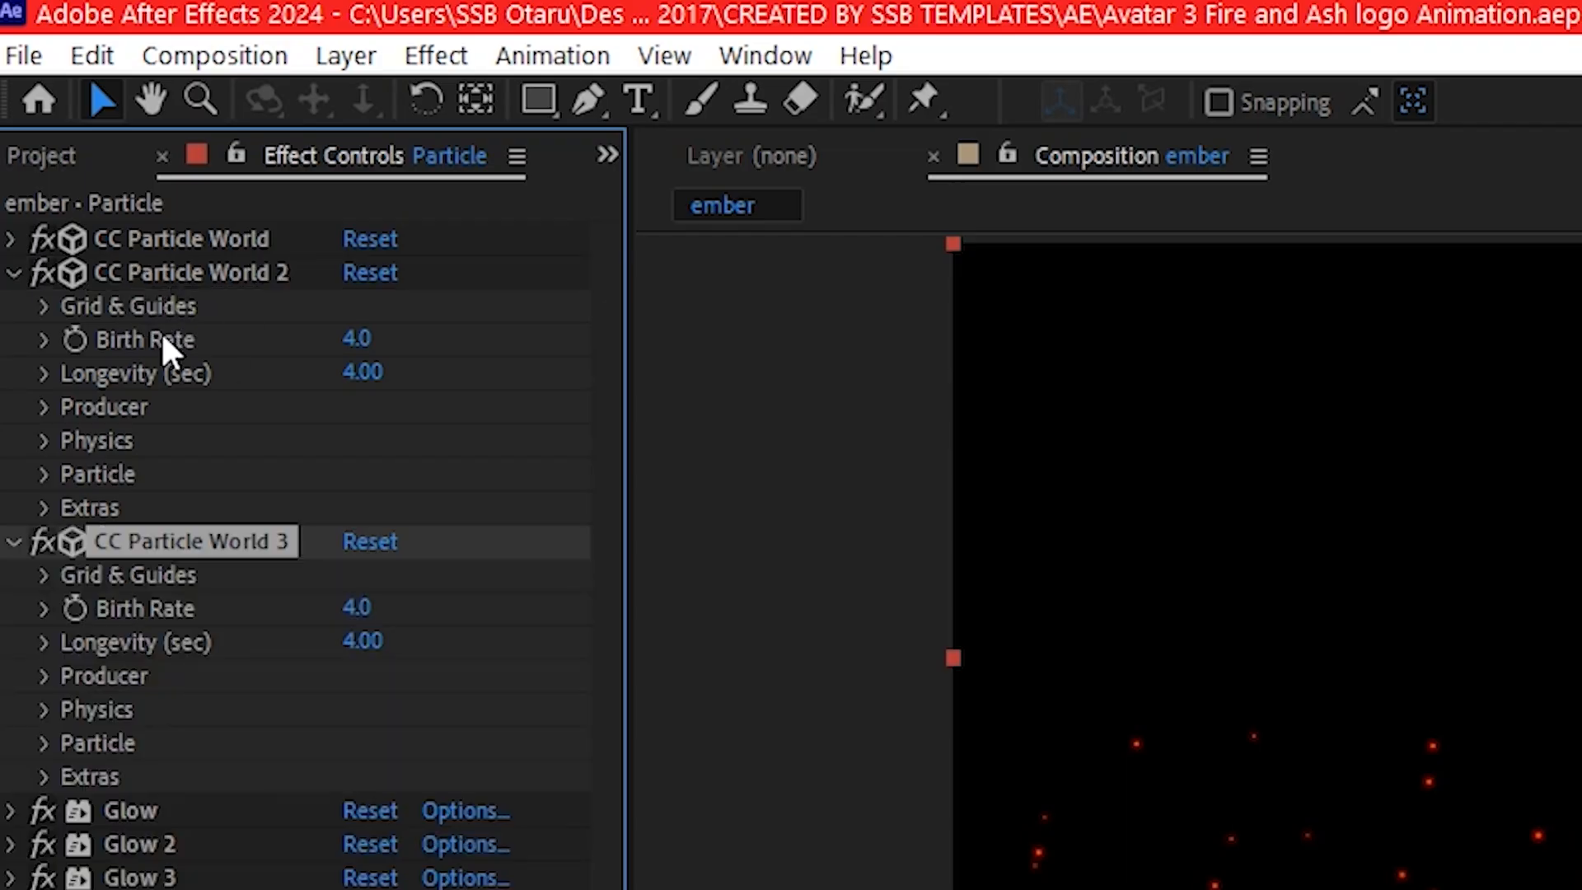
- Set CC Particle World 2's Birth Rate to 1 and its Longevity to 3 seconds
click(354, 339)
text(1)
key(Return)
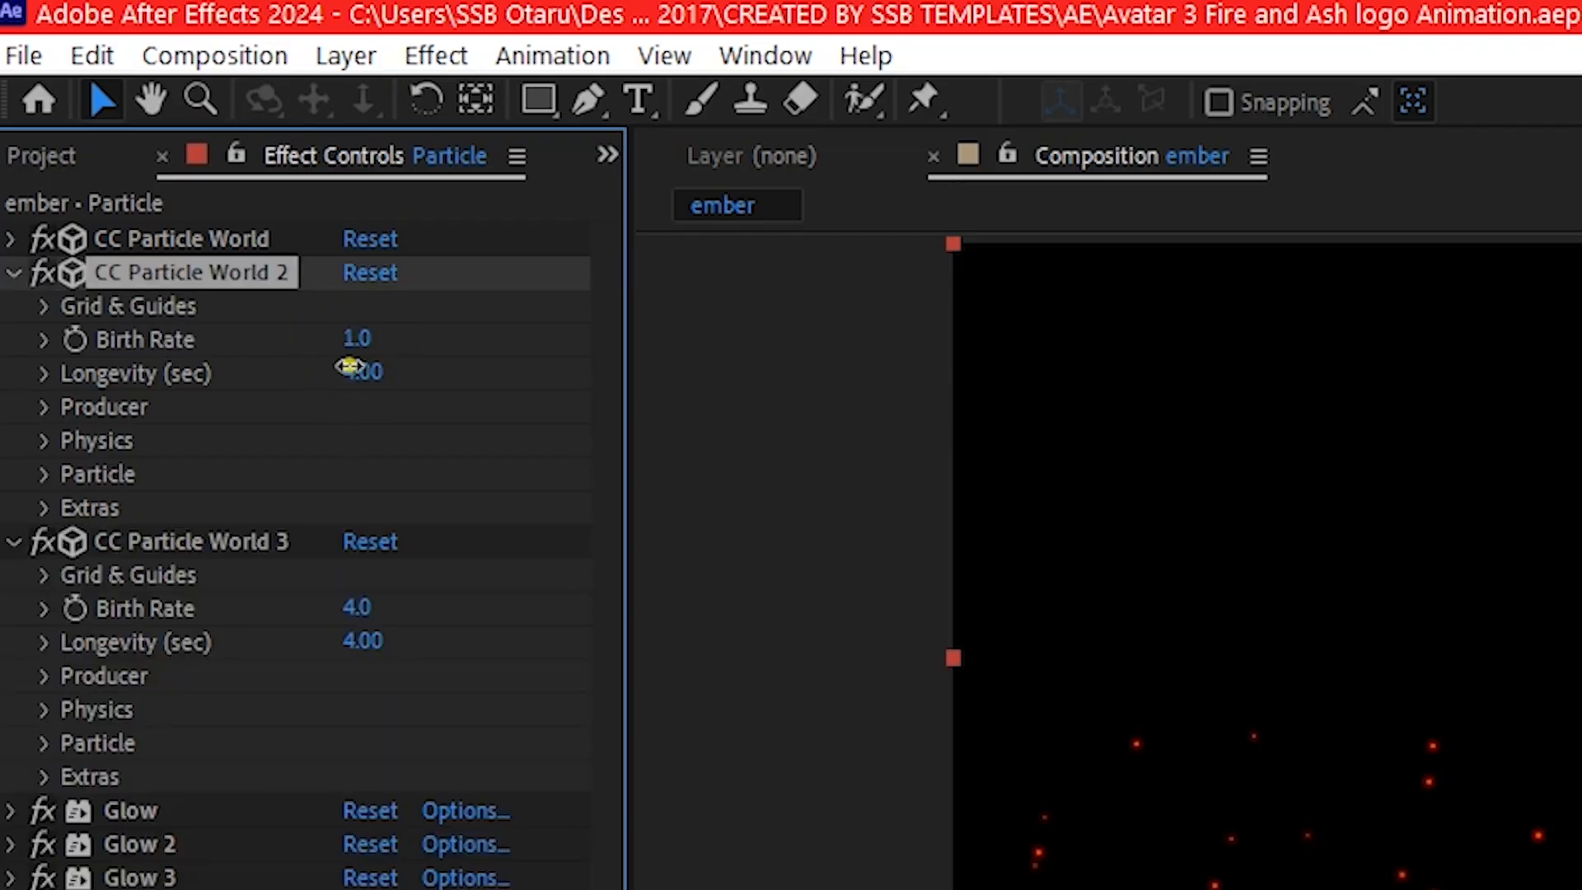
click(356, 372)
text(3)
key(Return)
- Open the Gravity and Velocity values in CC Particle World 3's Physics settings for editing
click(45, 709)
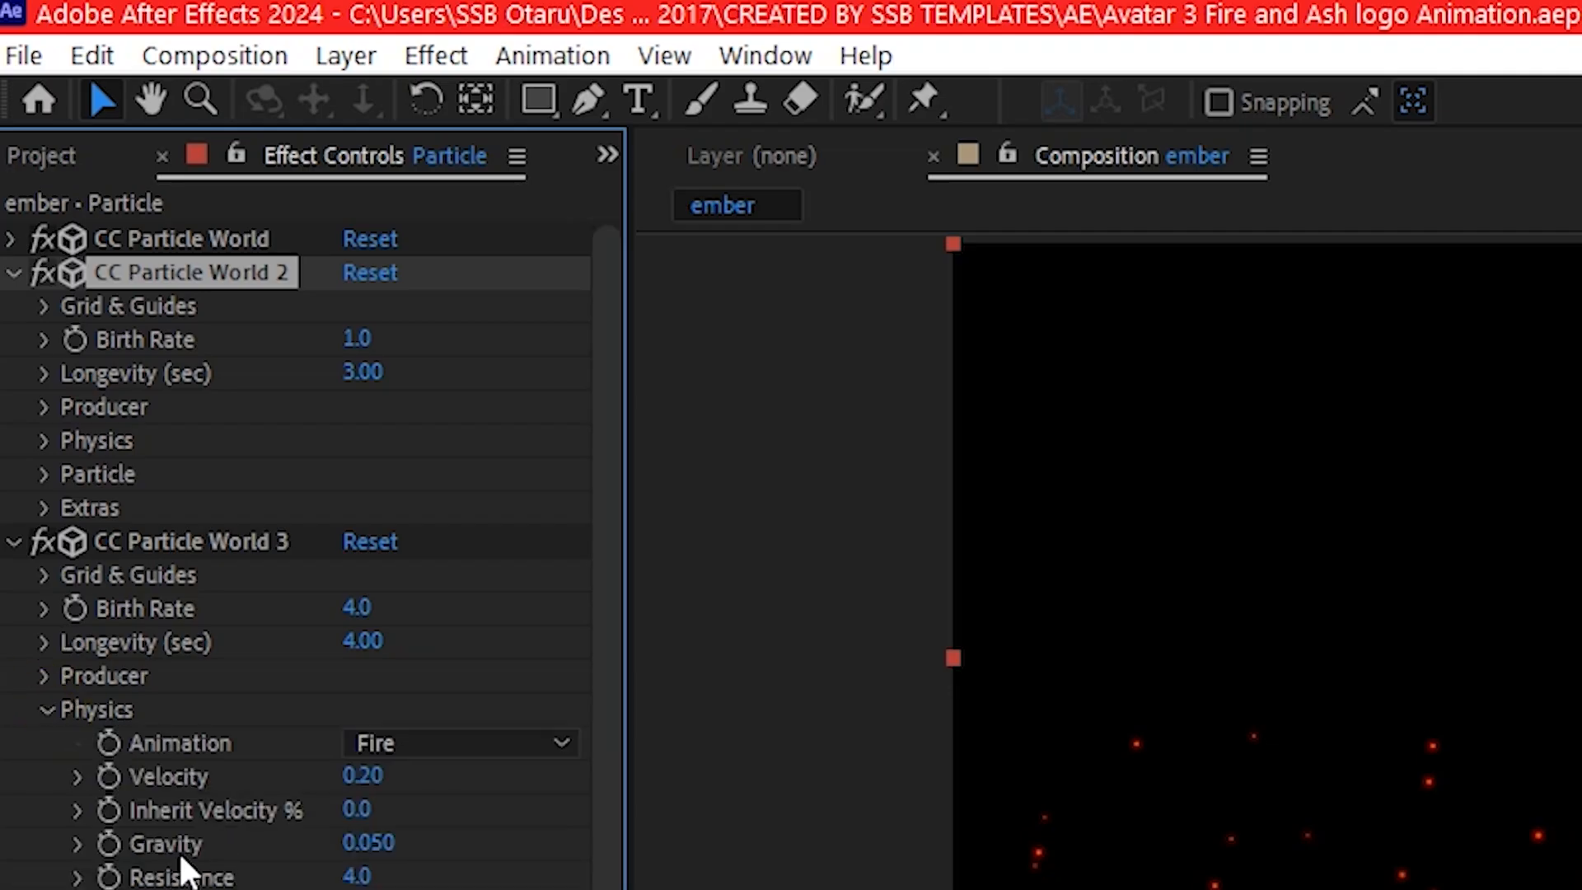
click(361, 845)
key(Return)
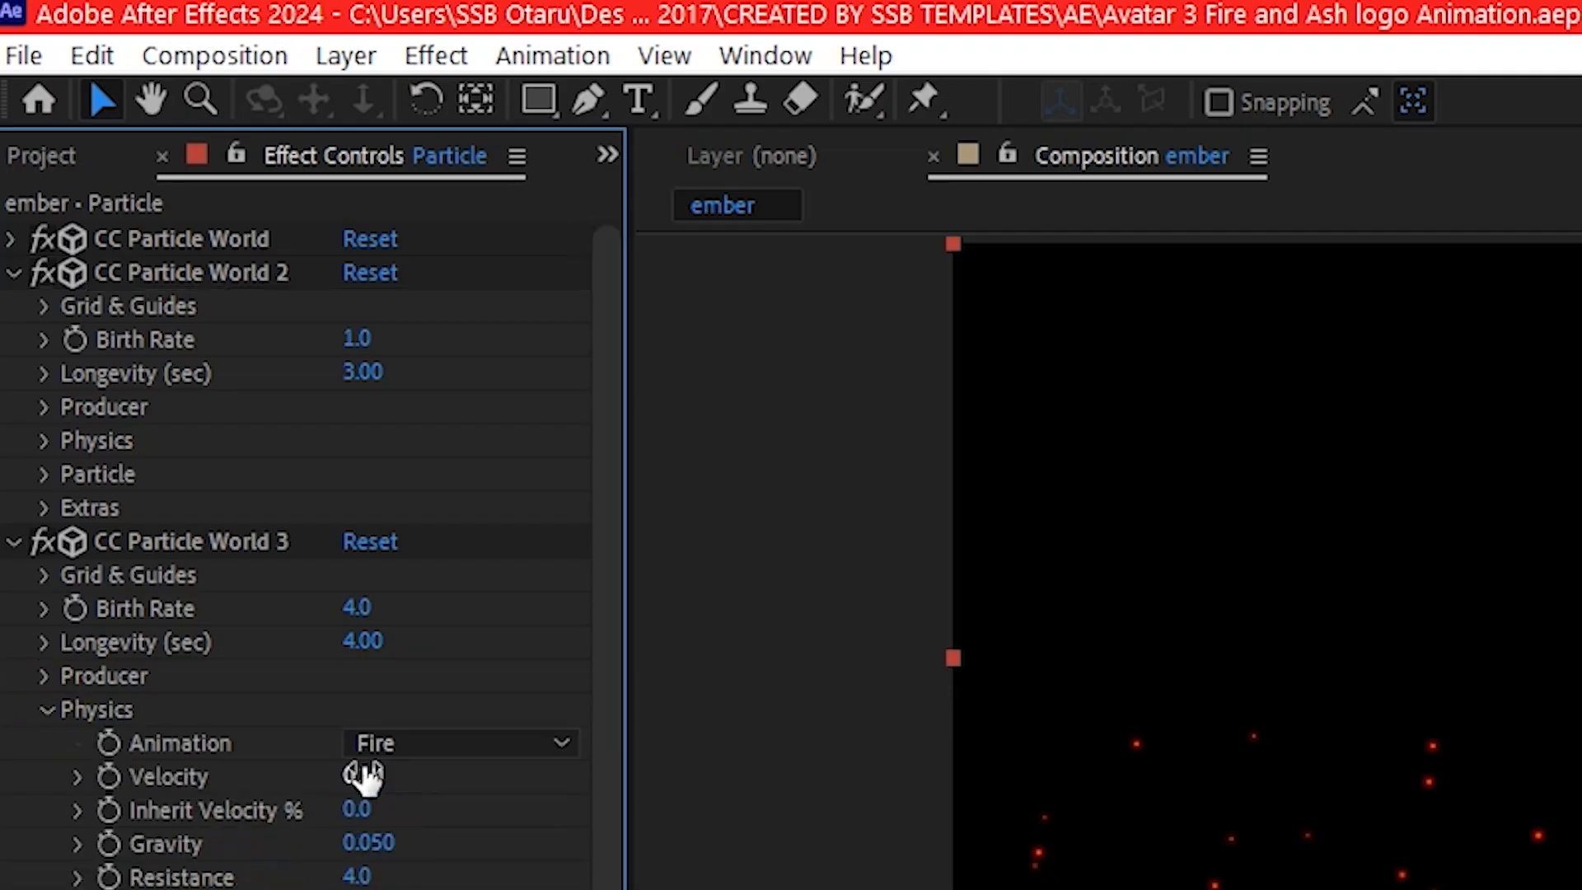
click(359, 775)
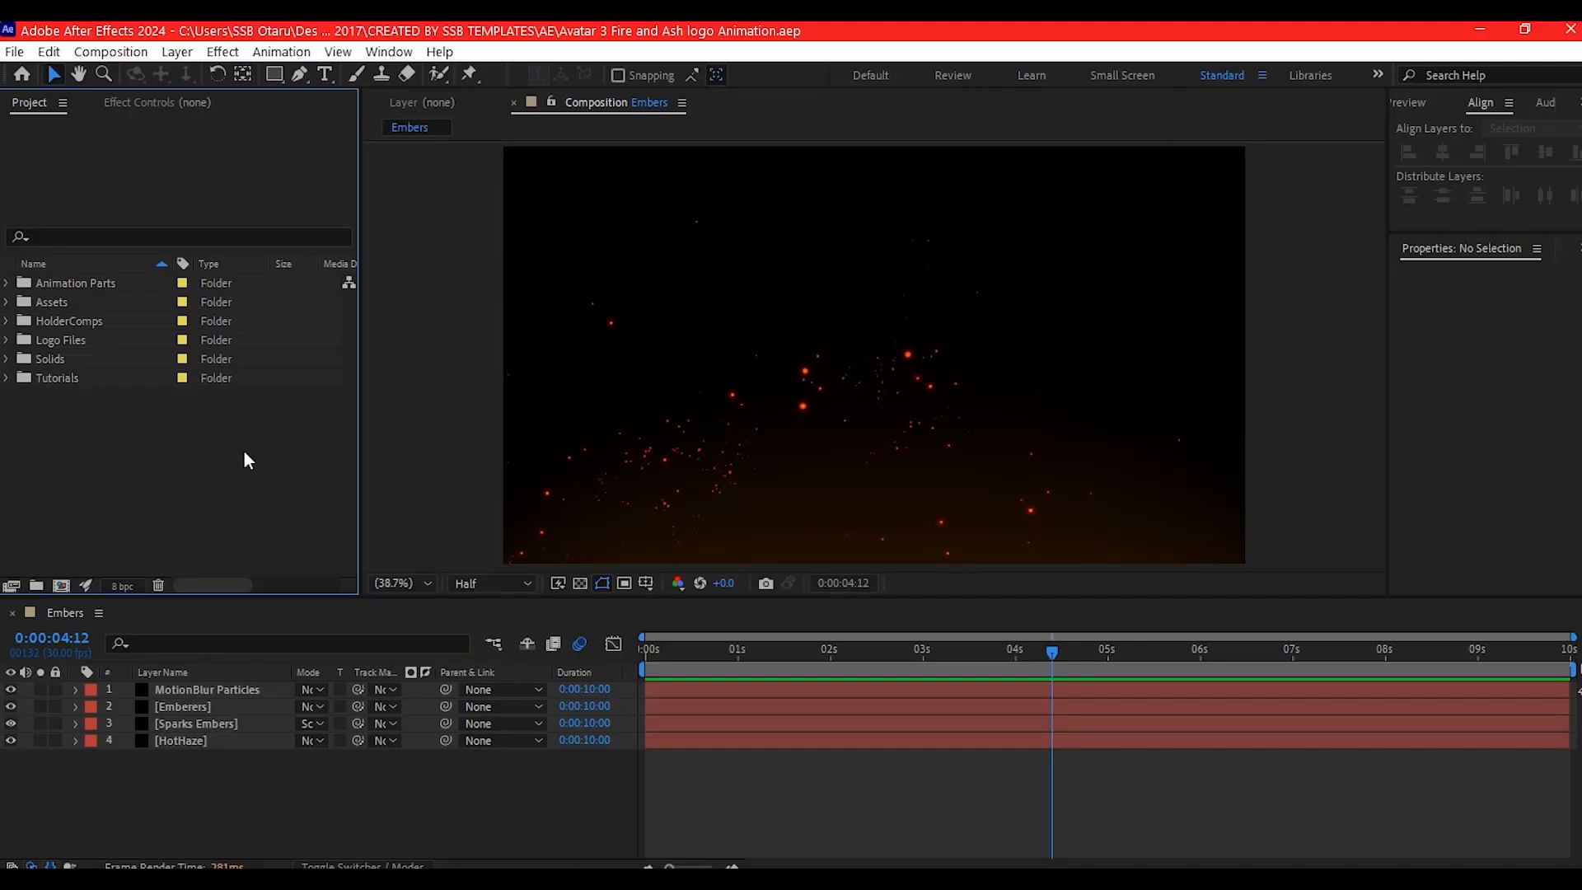
- Create a 10-second 1920x1080 composition named Burning Logo Icon
click(60, 580)
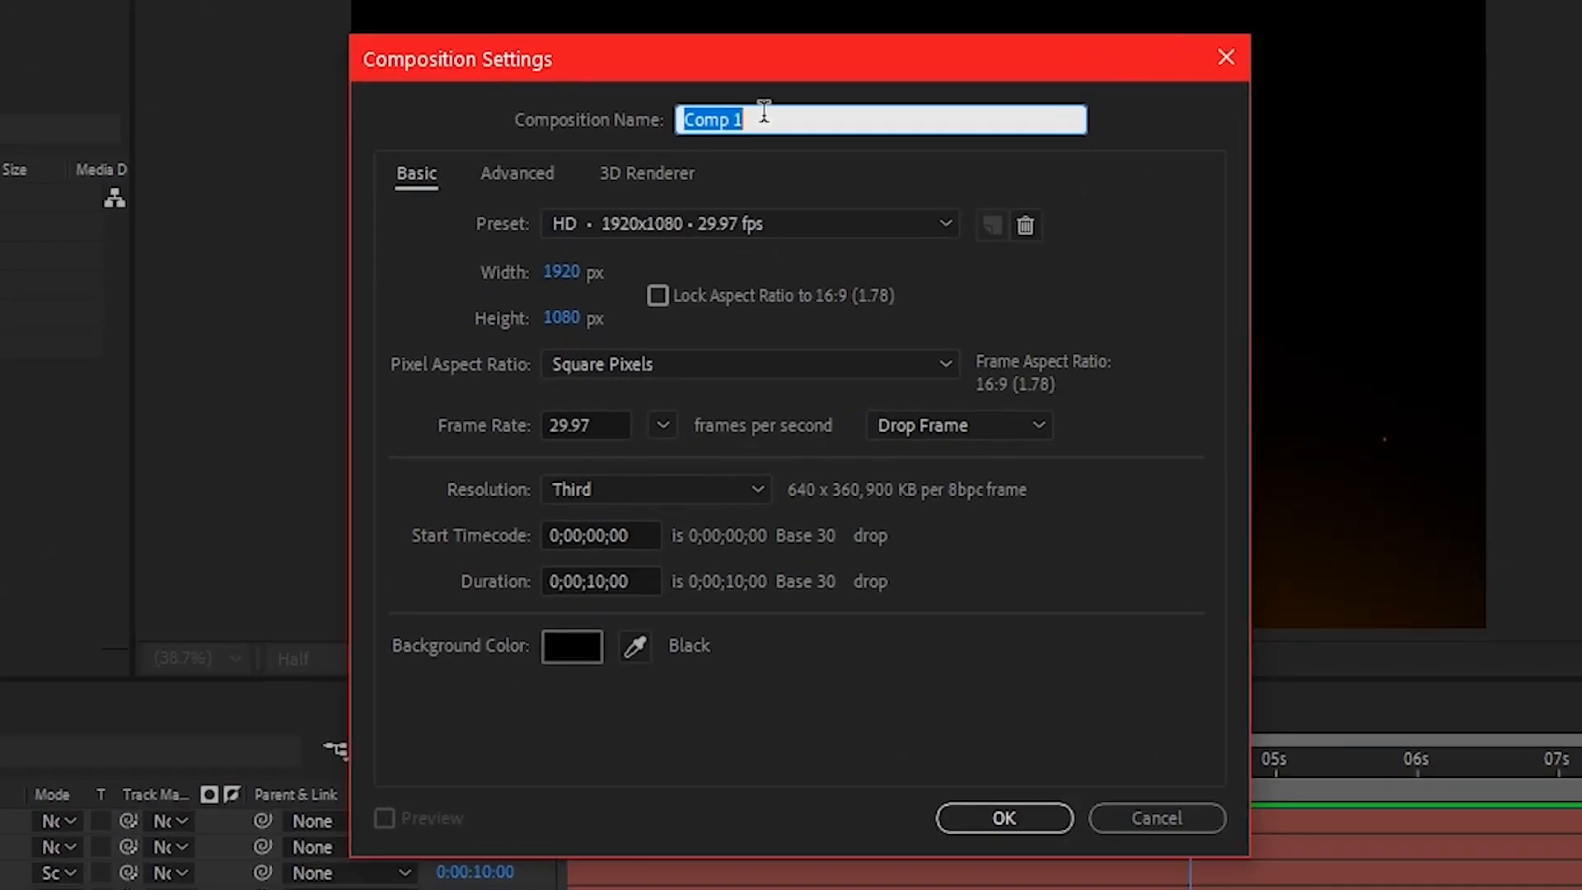
text(Burning Logo Icon)
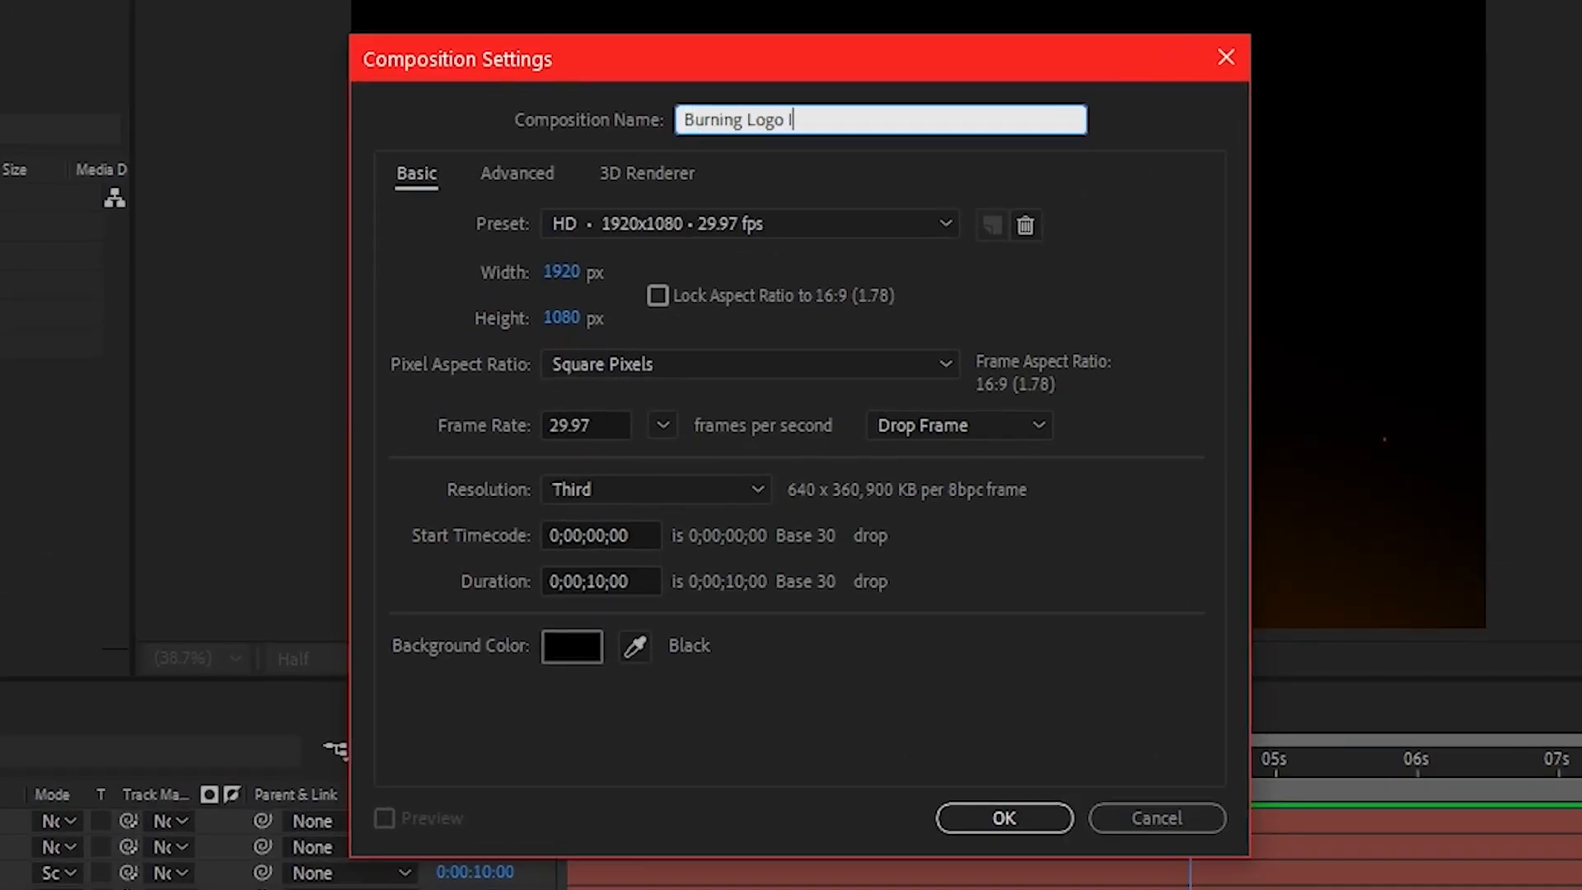
click(1004, 818)
- Add a black solid at comp size named Fractal Fire to the Burning Logo Icon composition
right_click(600, 728)
mouse_move(663, 483)
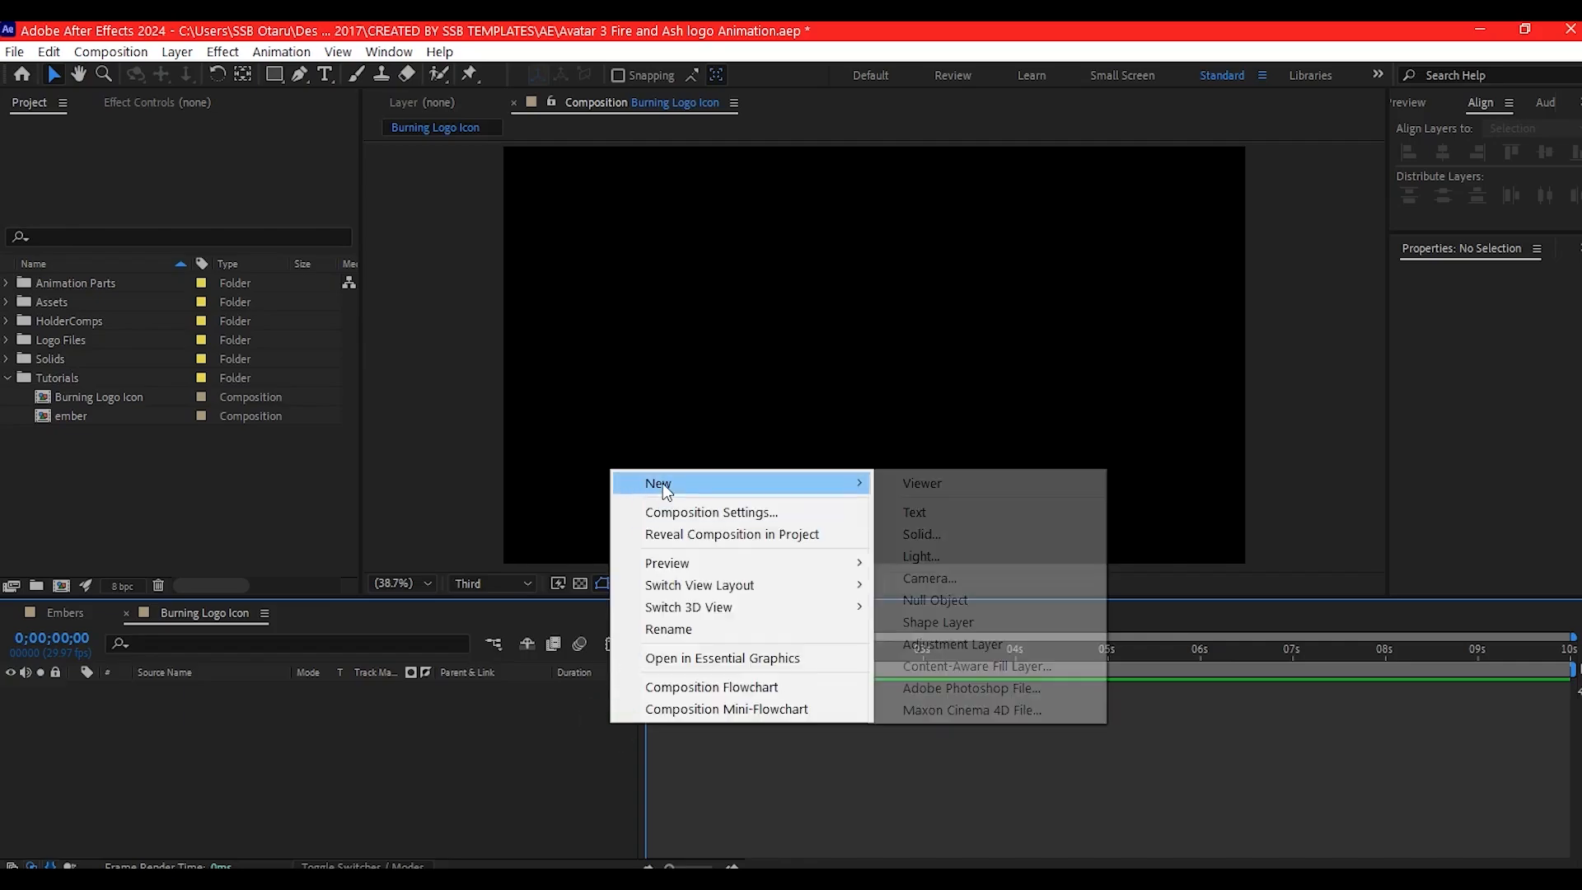
click(918, 534)
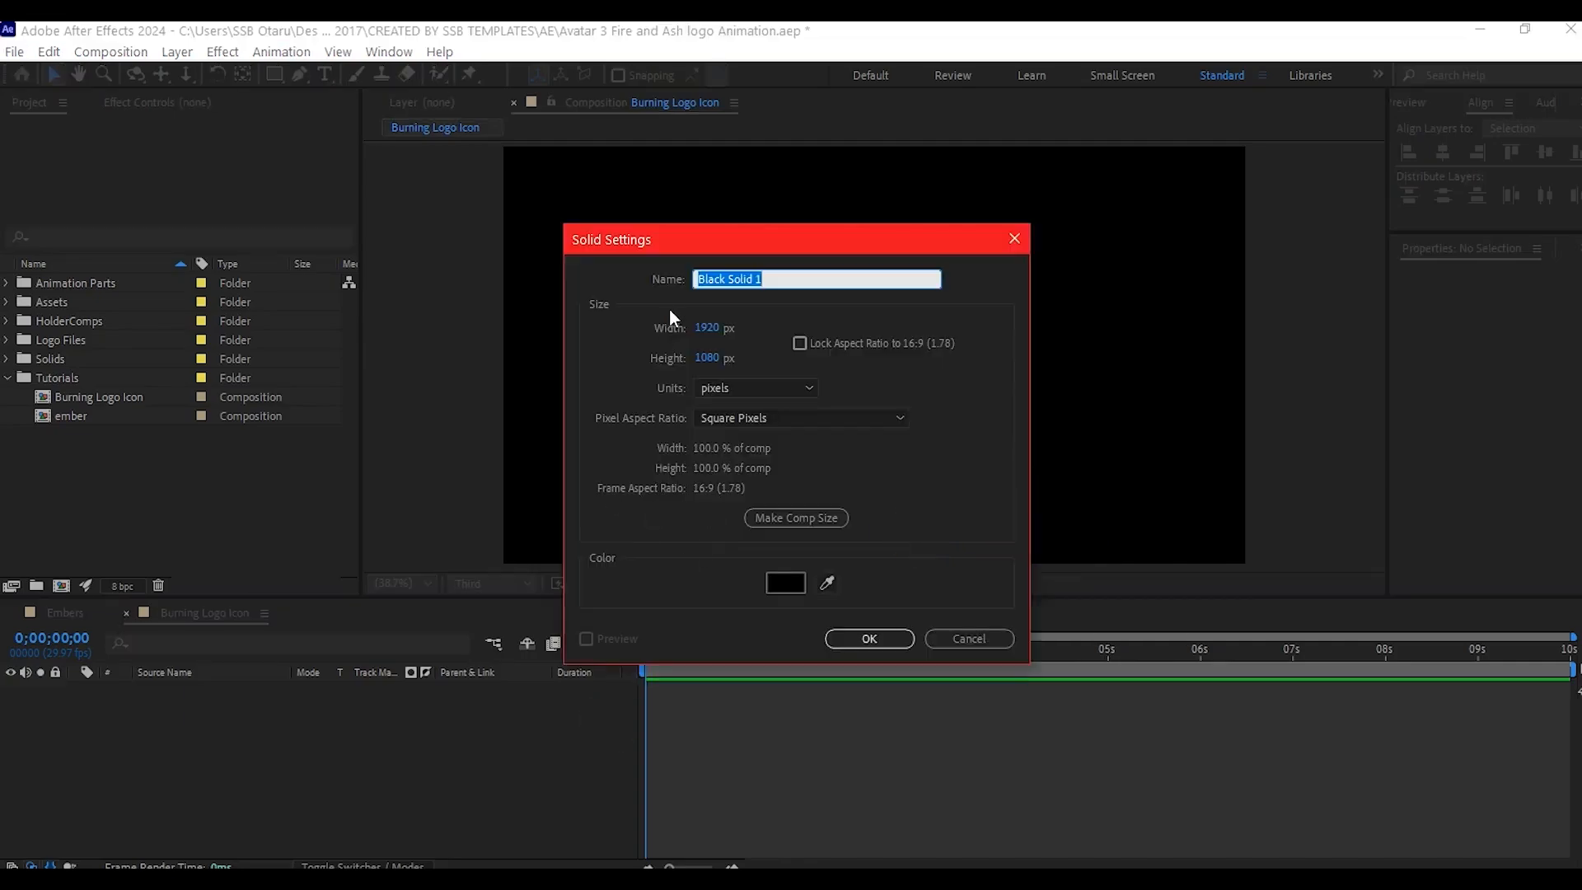
text(Fractal Fire)
click(755, 518)
click(858, 636)
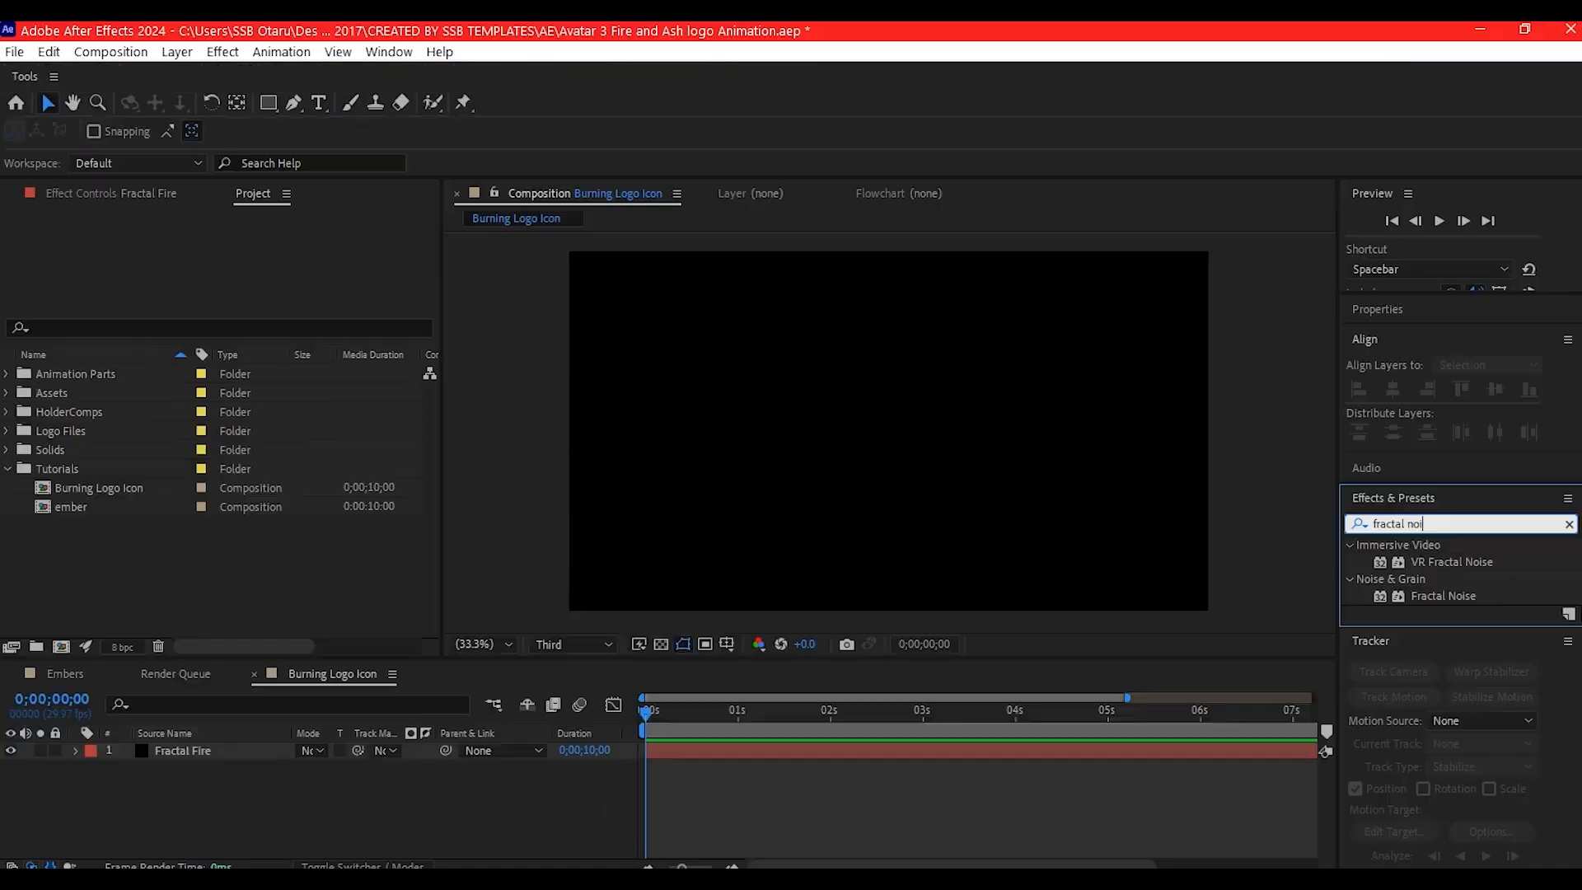
- Search the effects for fractal noise and apply the Noise & Grain Fractal Noise effect to the Fractal Fire layer
text(se)
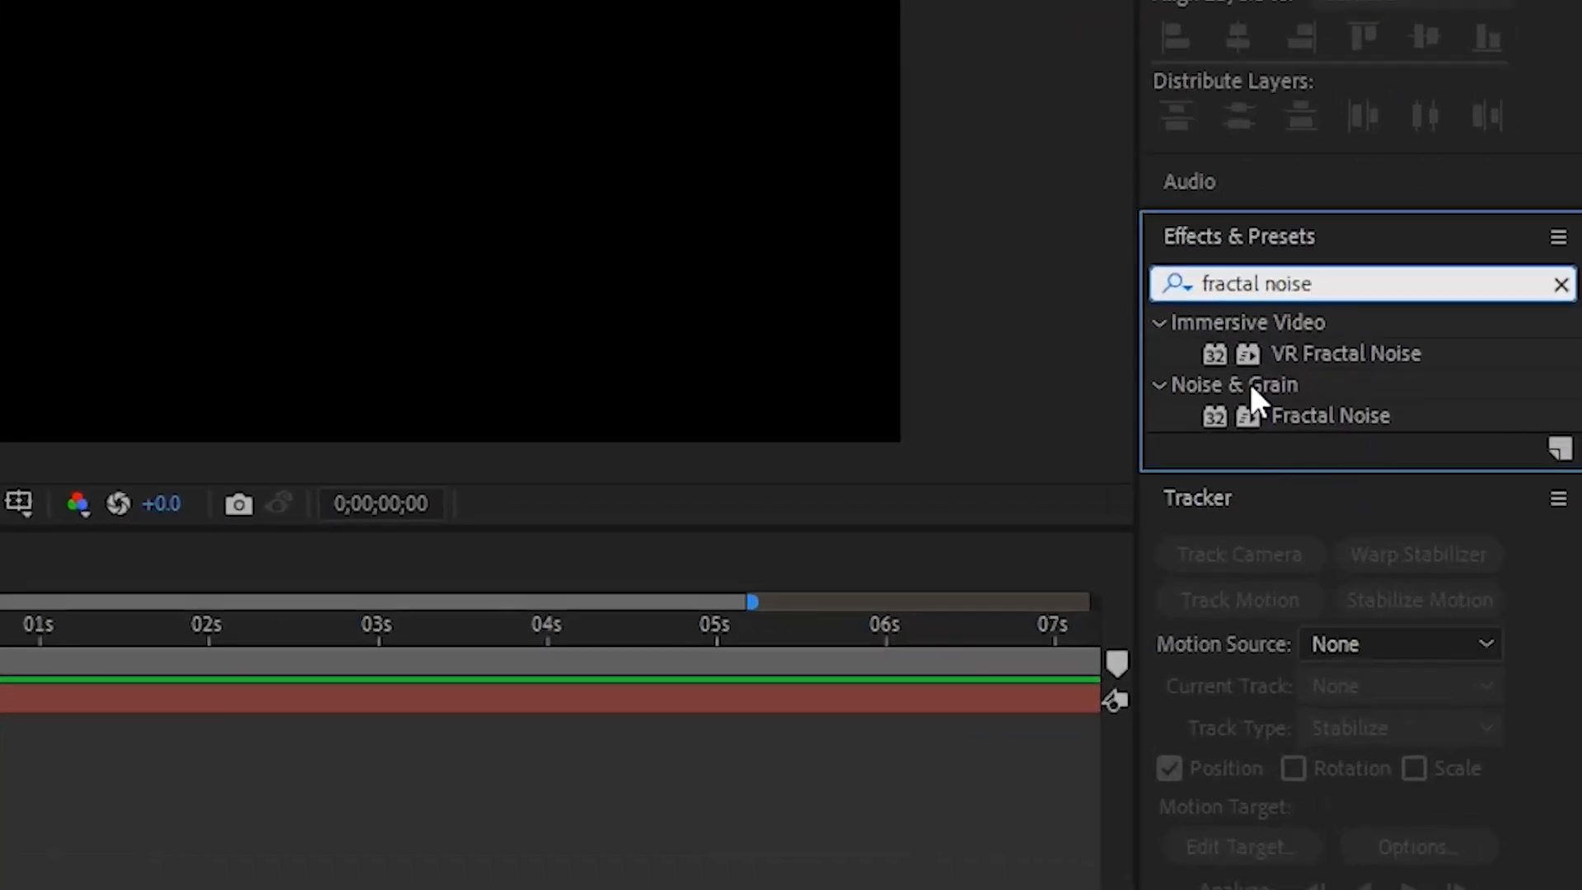
drag(1354, 415, 324, 694)
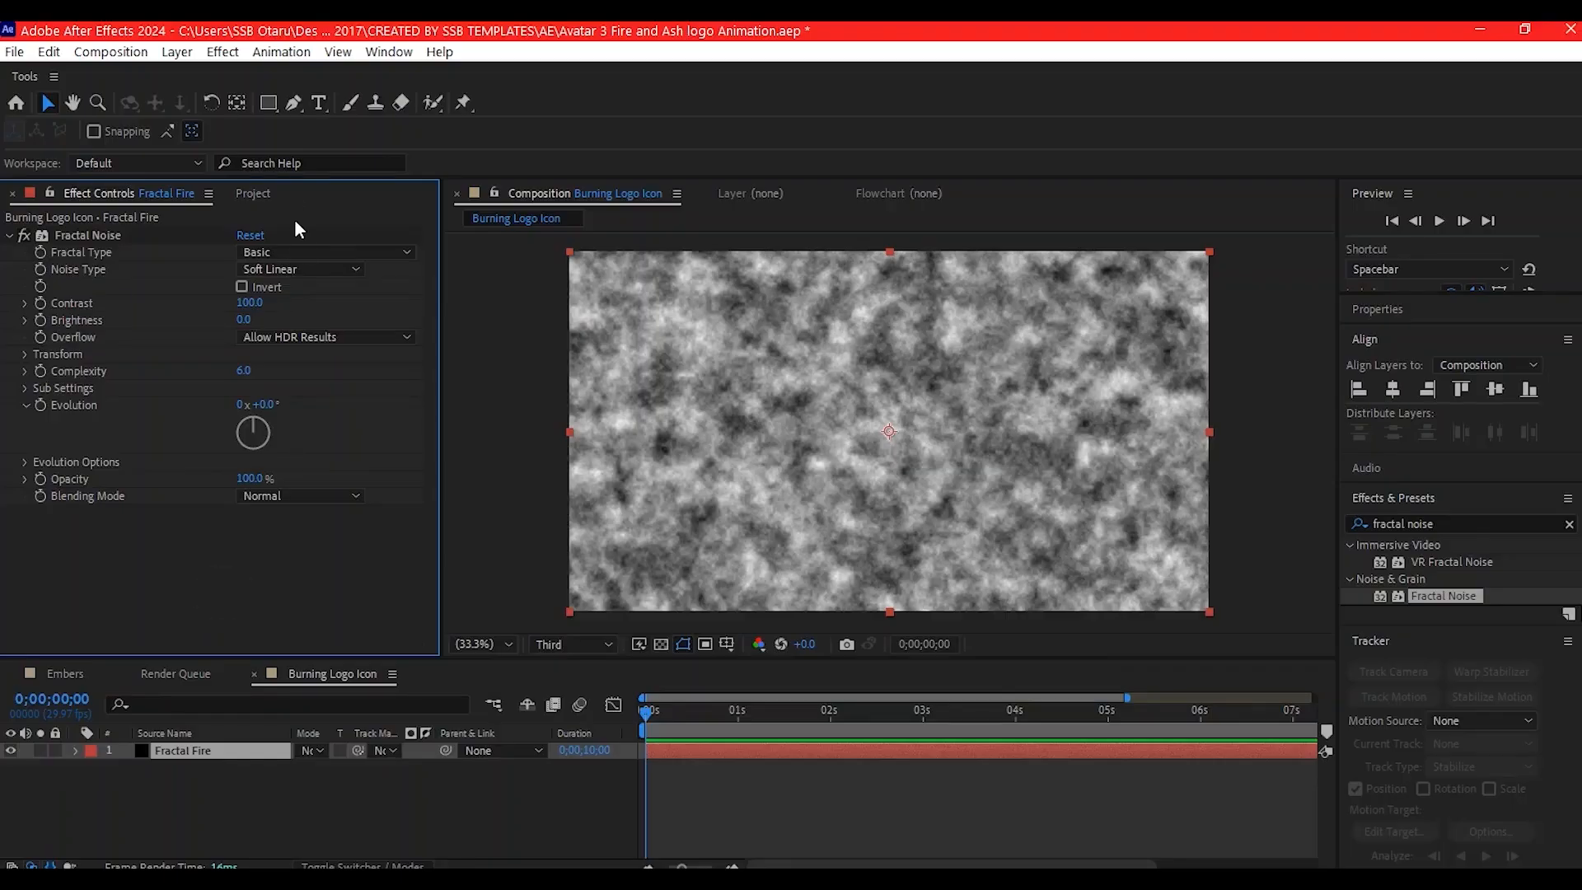
- Set the Fractal Noise effect's Fractal Type to Dynamic Progressive and its Noise Type to Spline
click(273, 254)
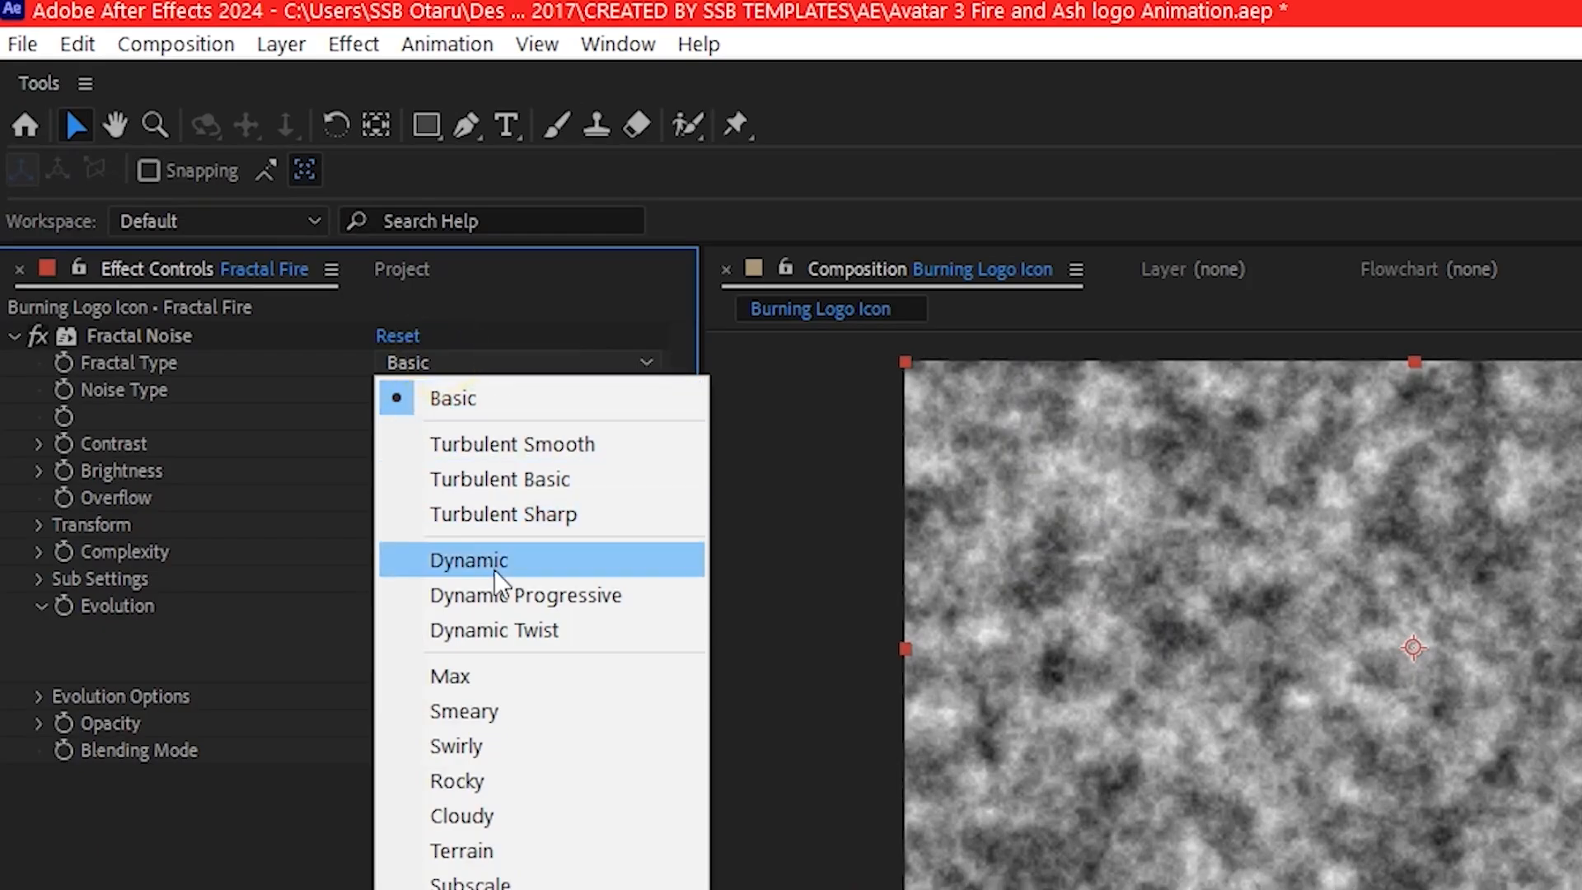
click(528, 597)
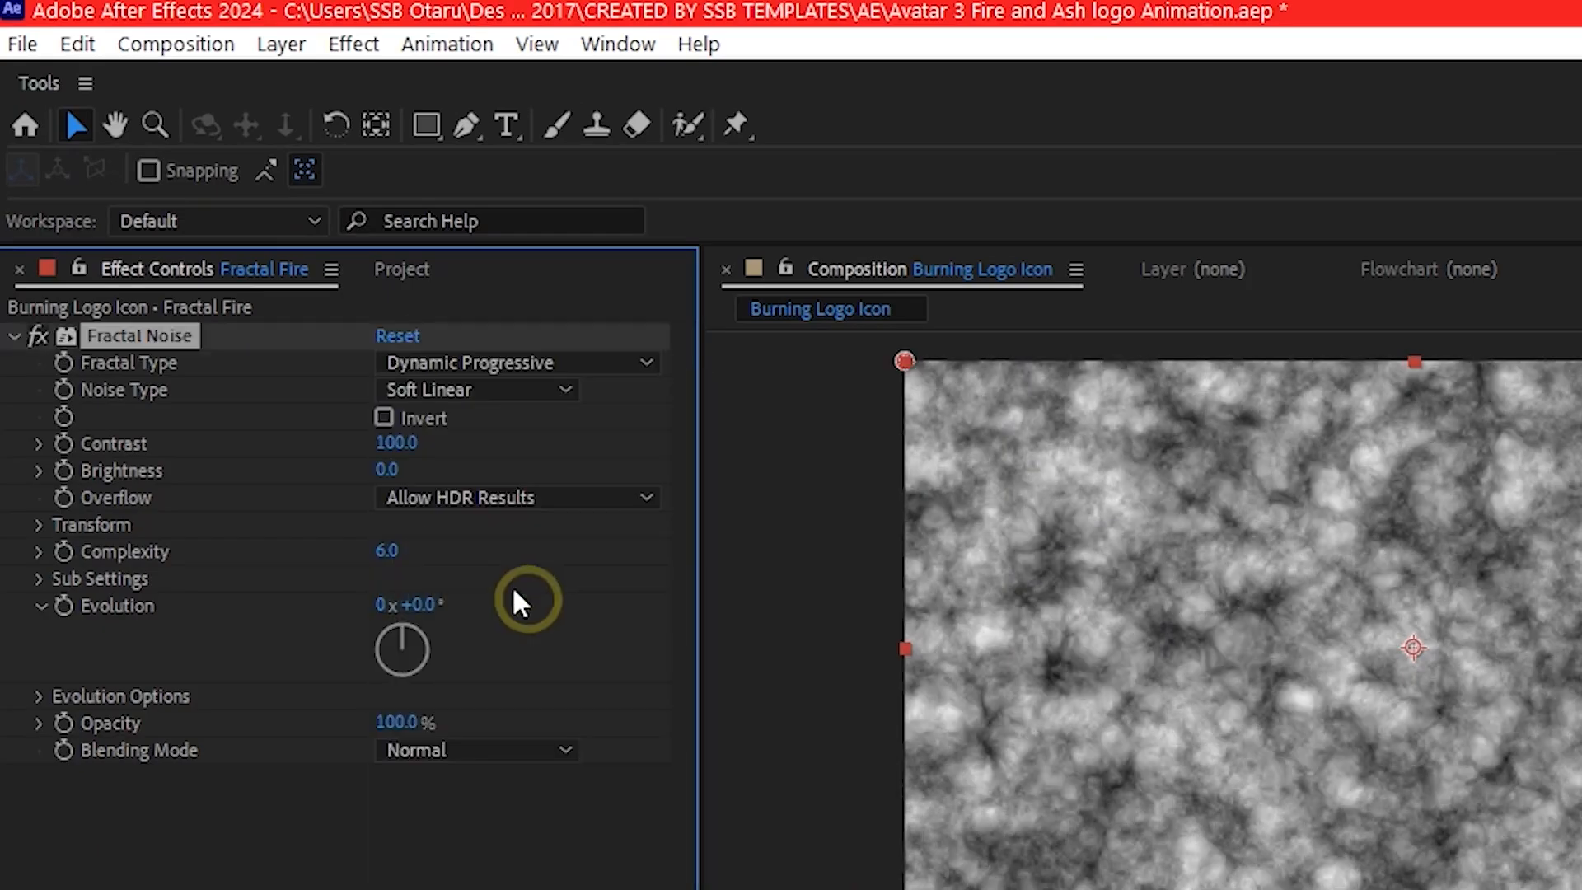
click(436, 390)
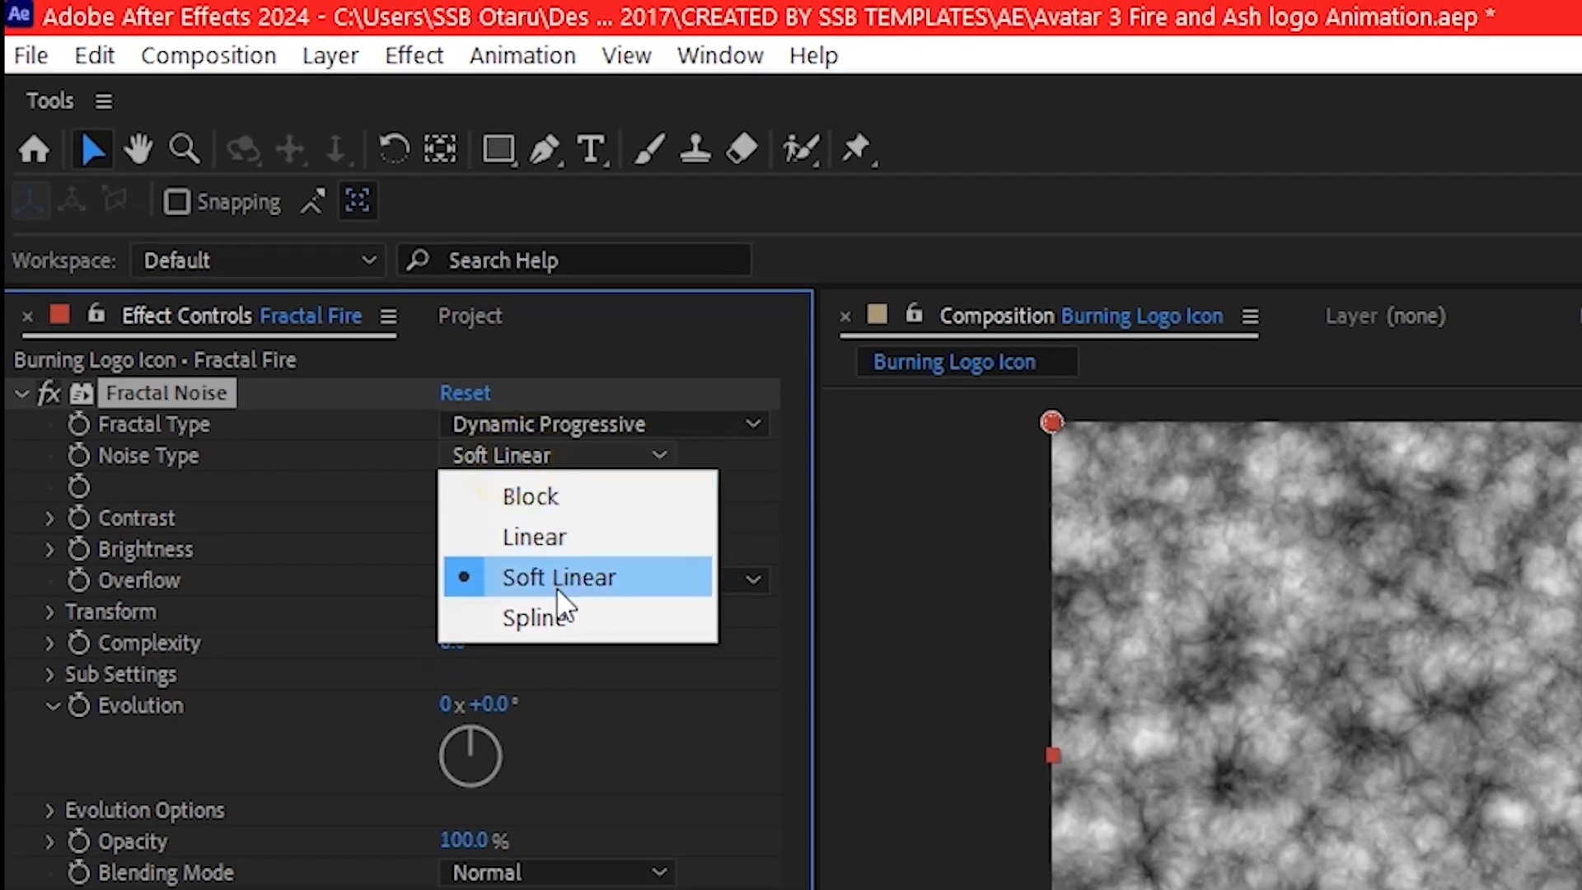
click(528, 618)
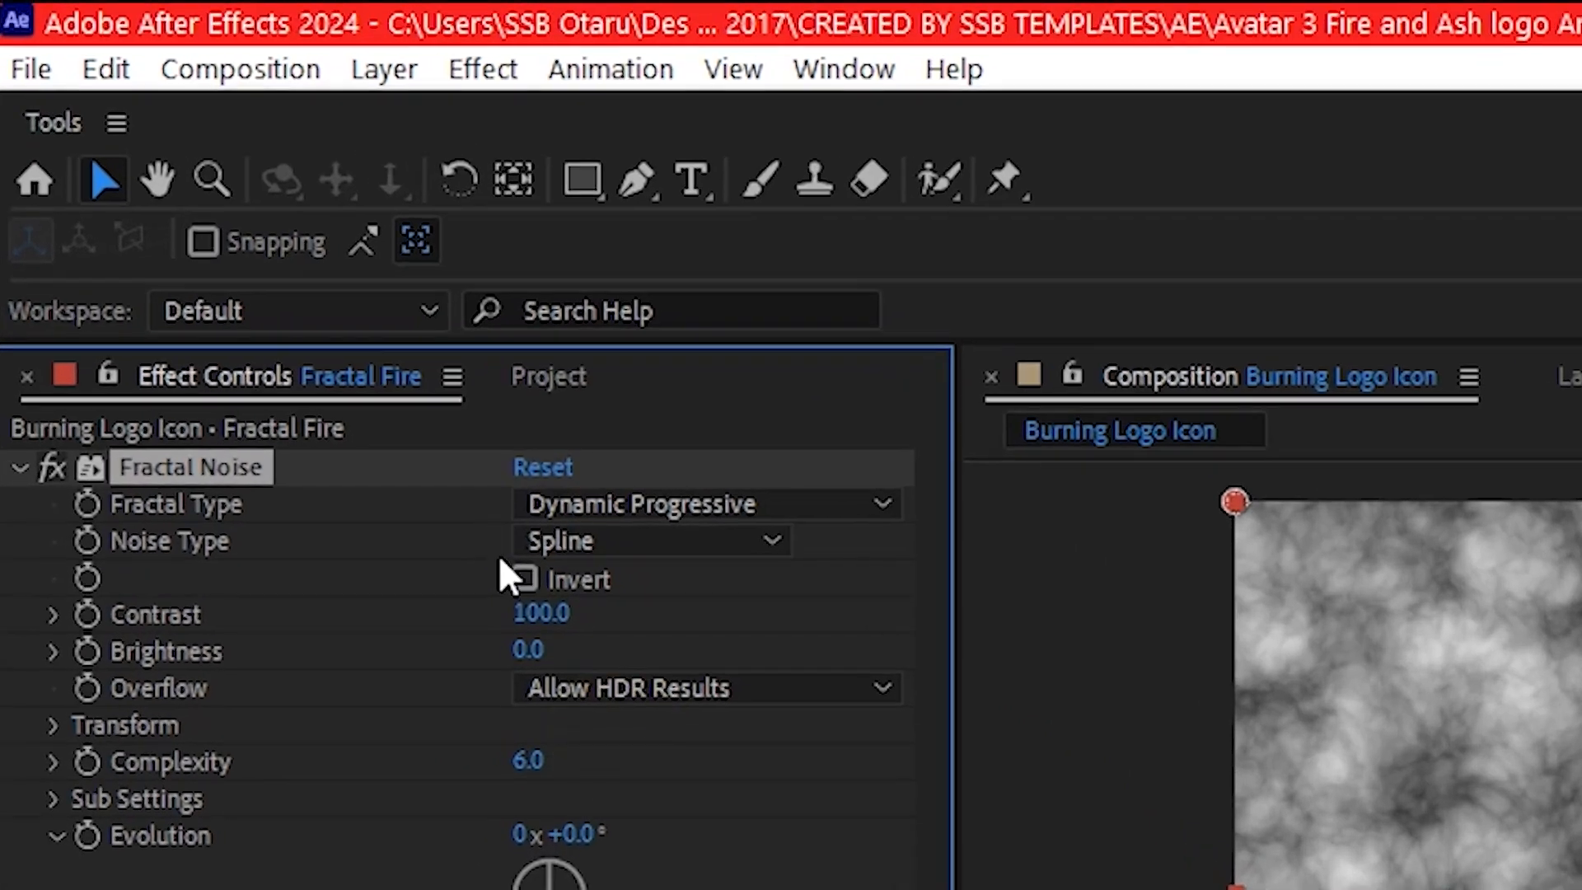
- Invert the fractal noise and set its Brightness to -35
click(521, 580)
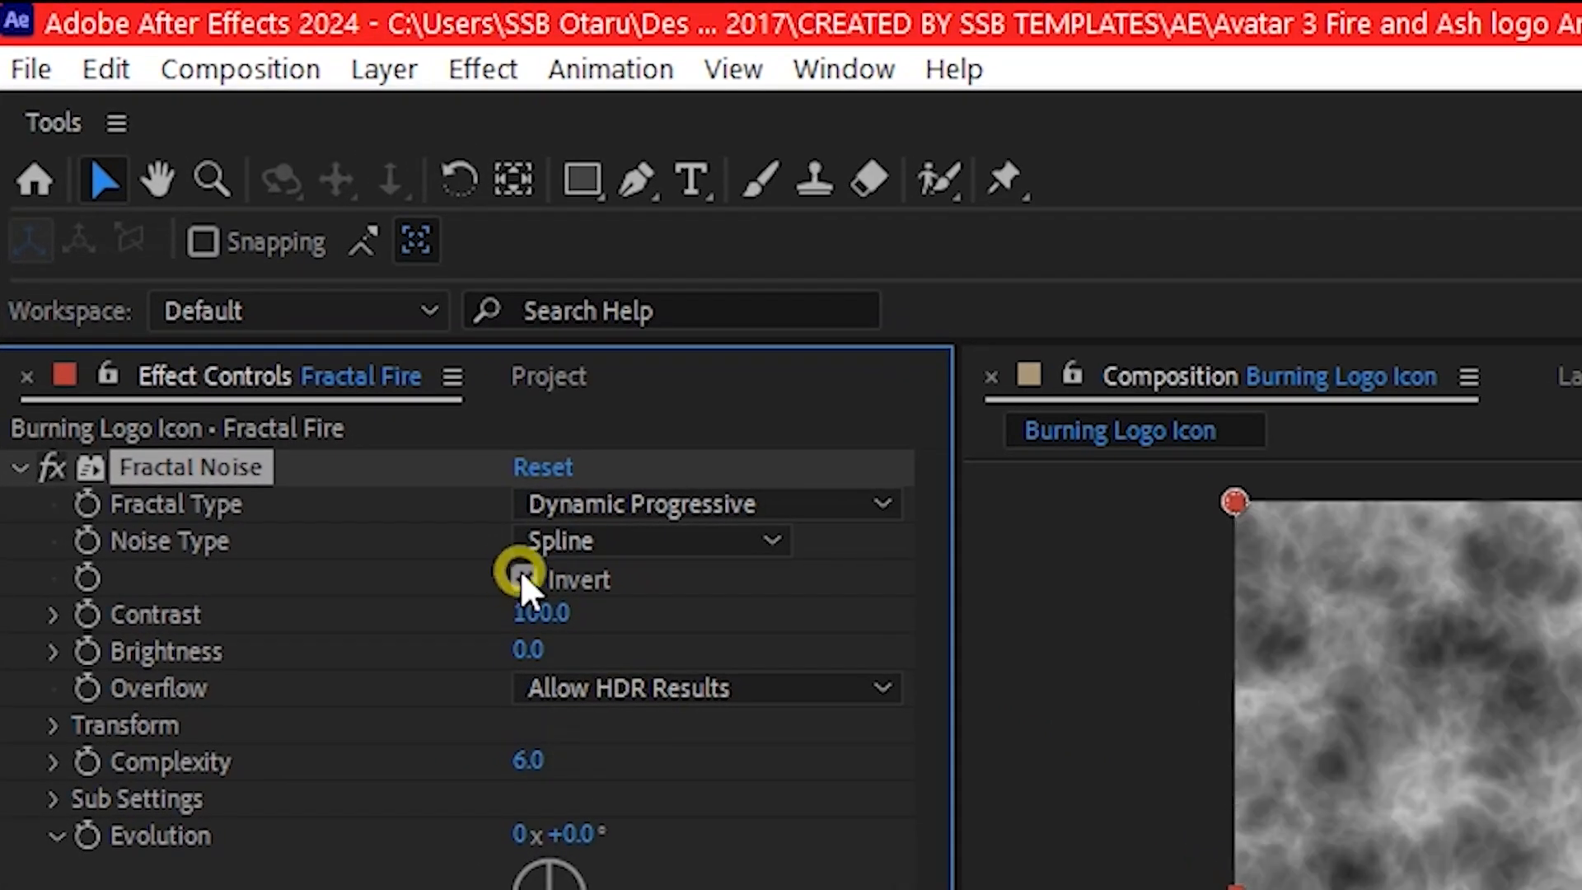
click(532, 651)
text(-35)
key(Return)
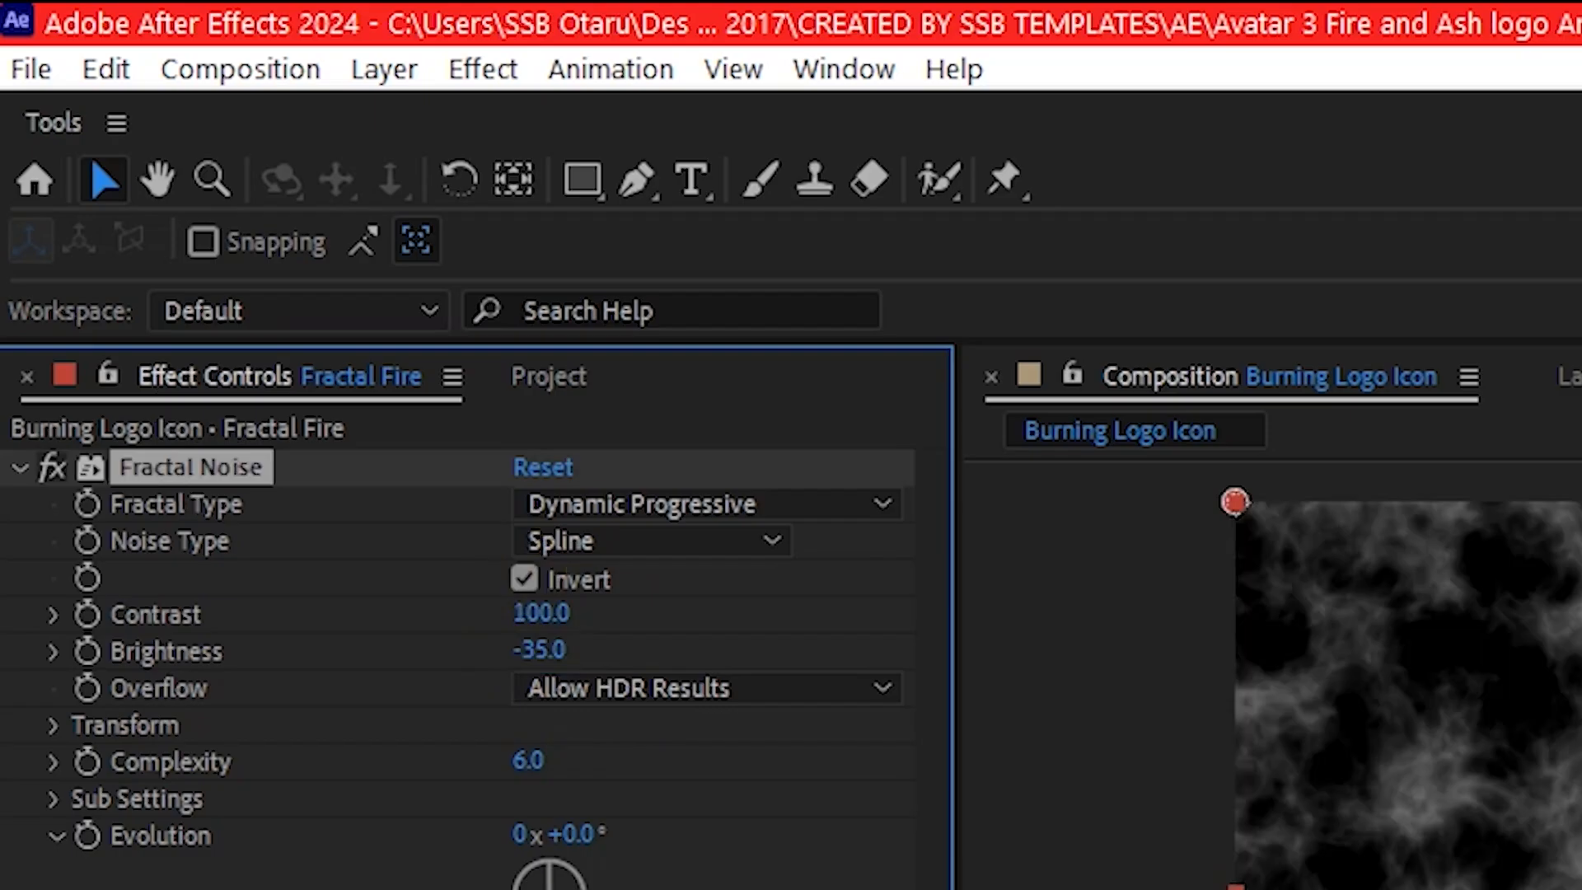
- Animate the Fractal Noise Evolution with the expression time*120
click(87, 834)
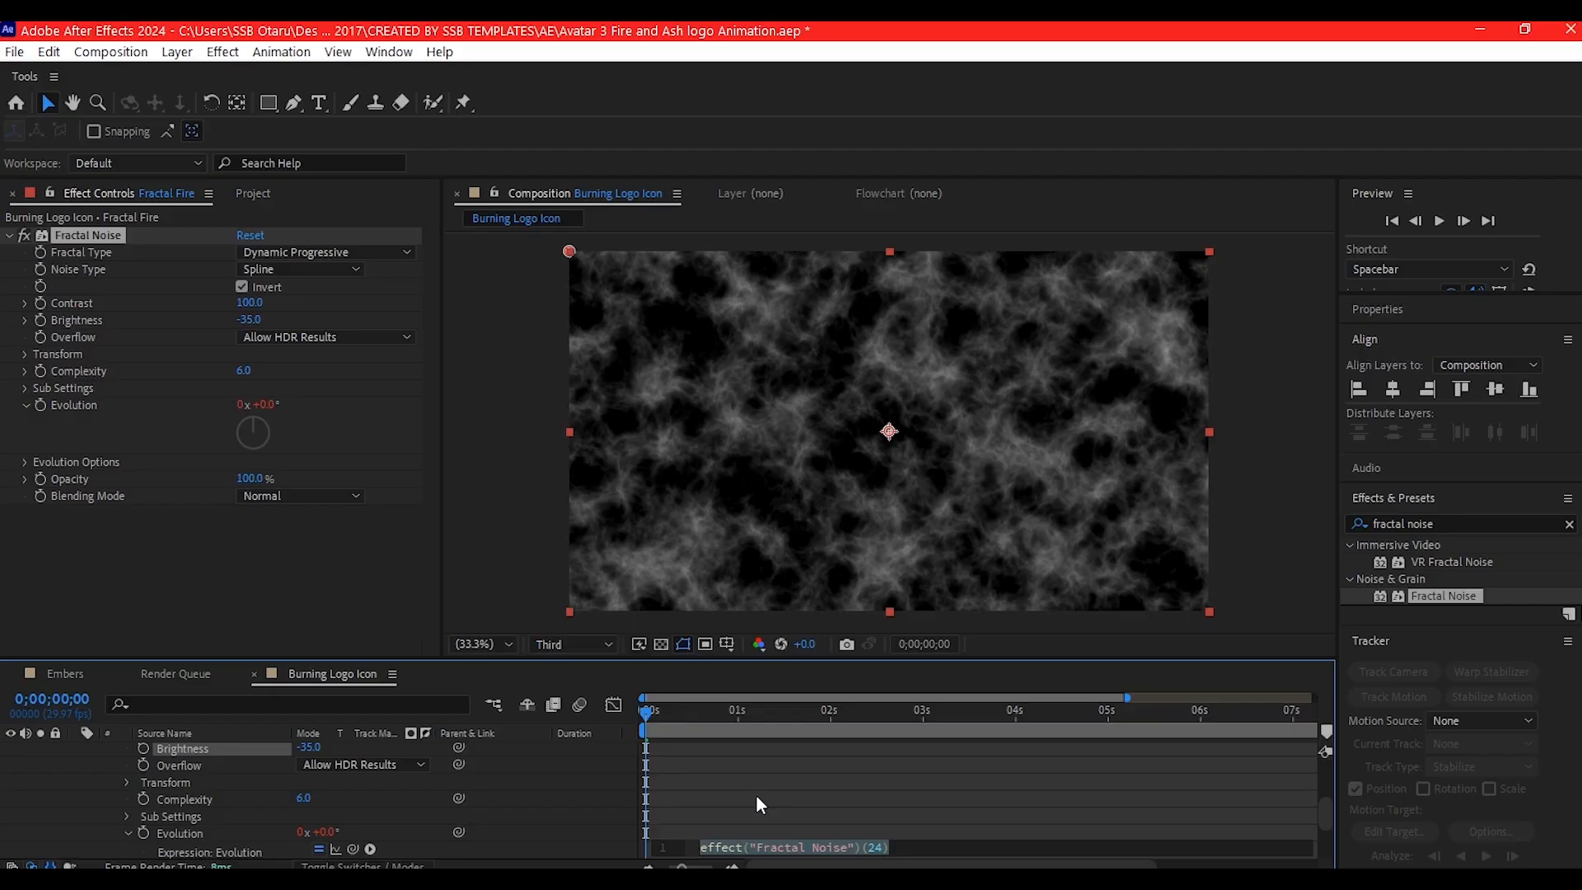
text(Time)
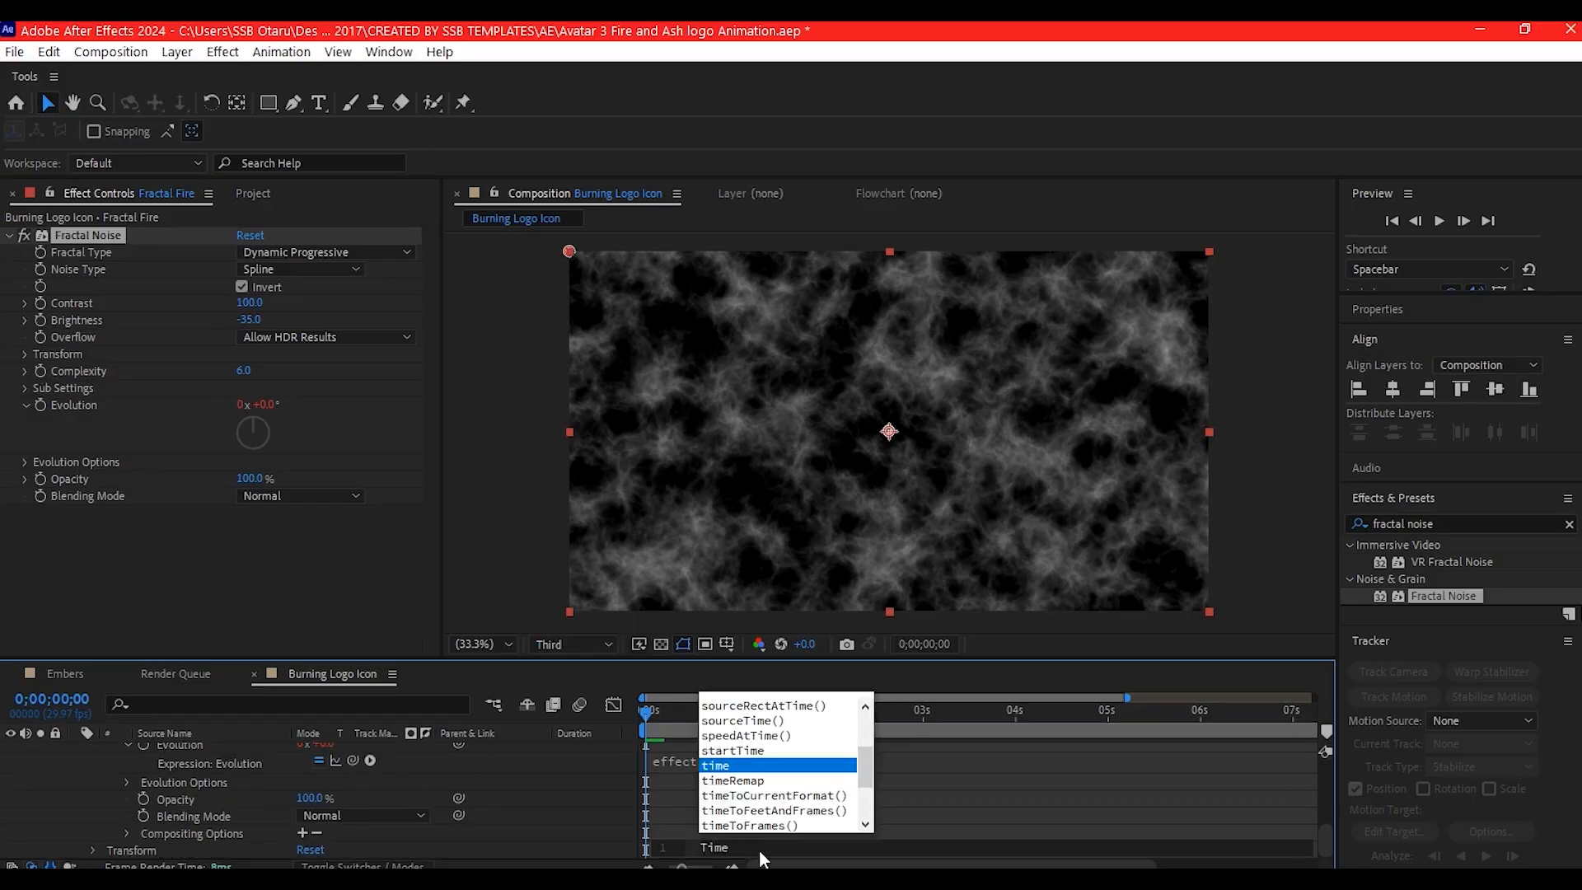
text(*120)
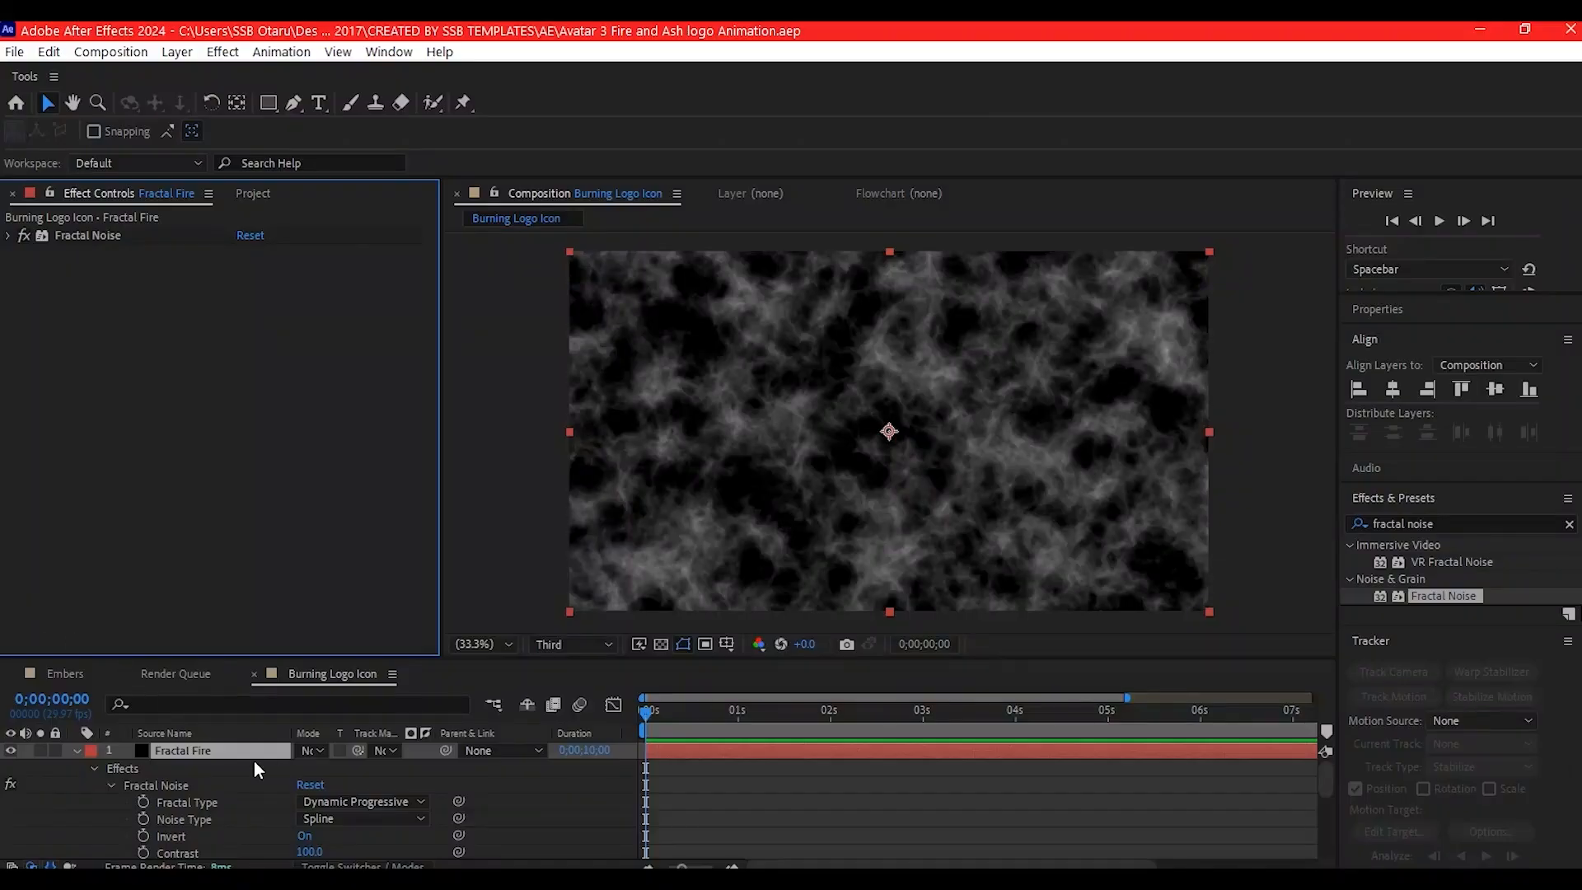
- Search for Colorama and apply the effect to the Fractal Fire layer
click(249, 737)
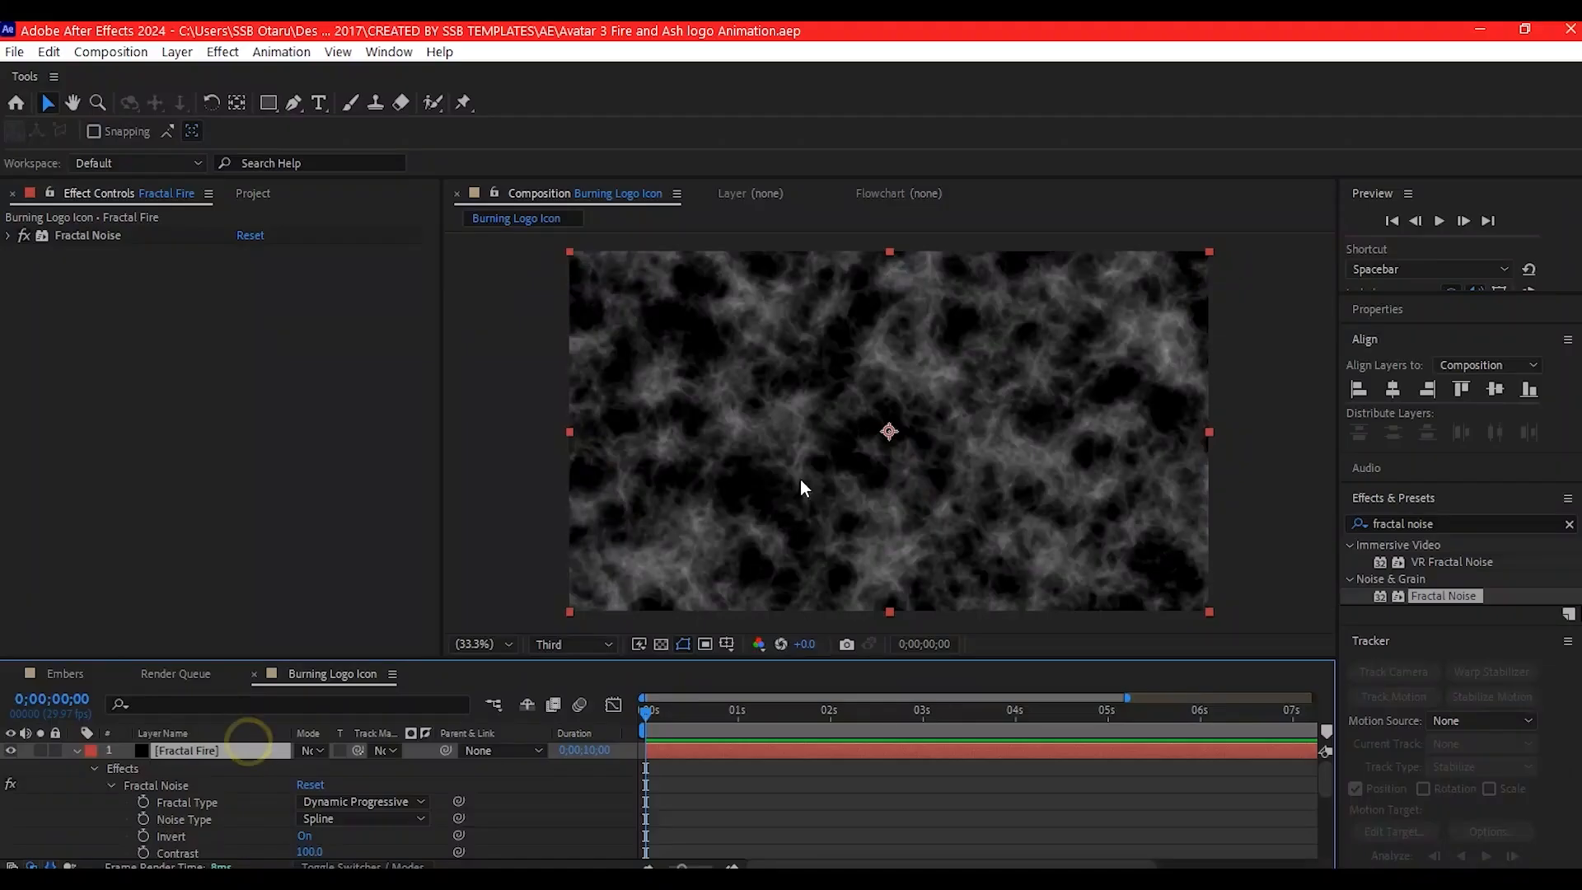
key(ctrl+space)
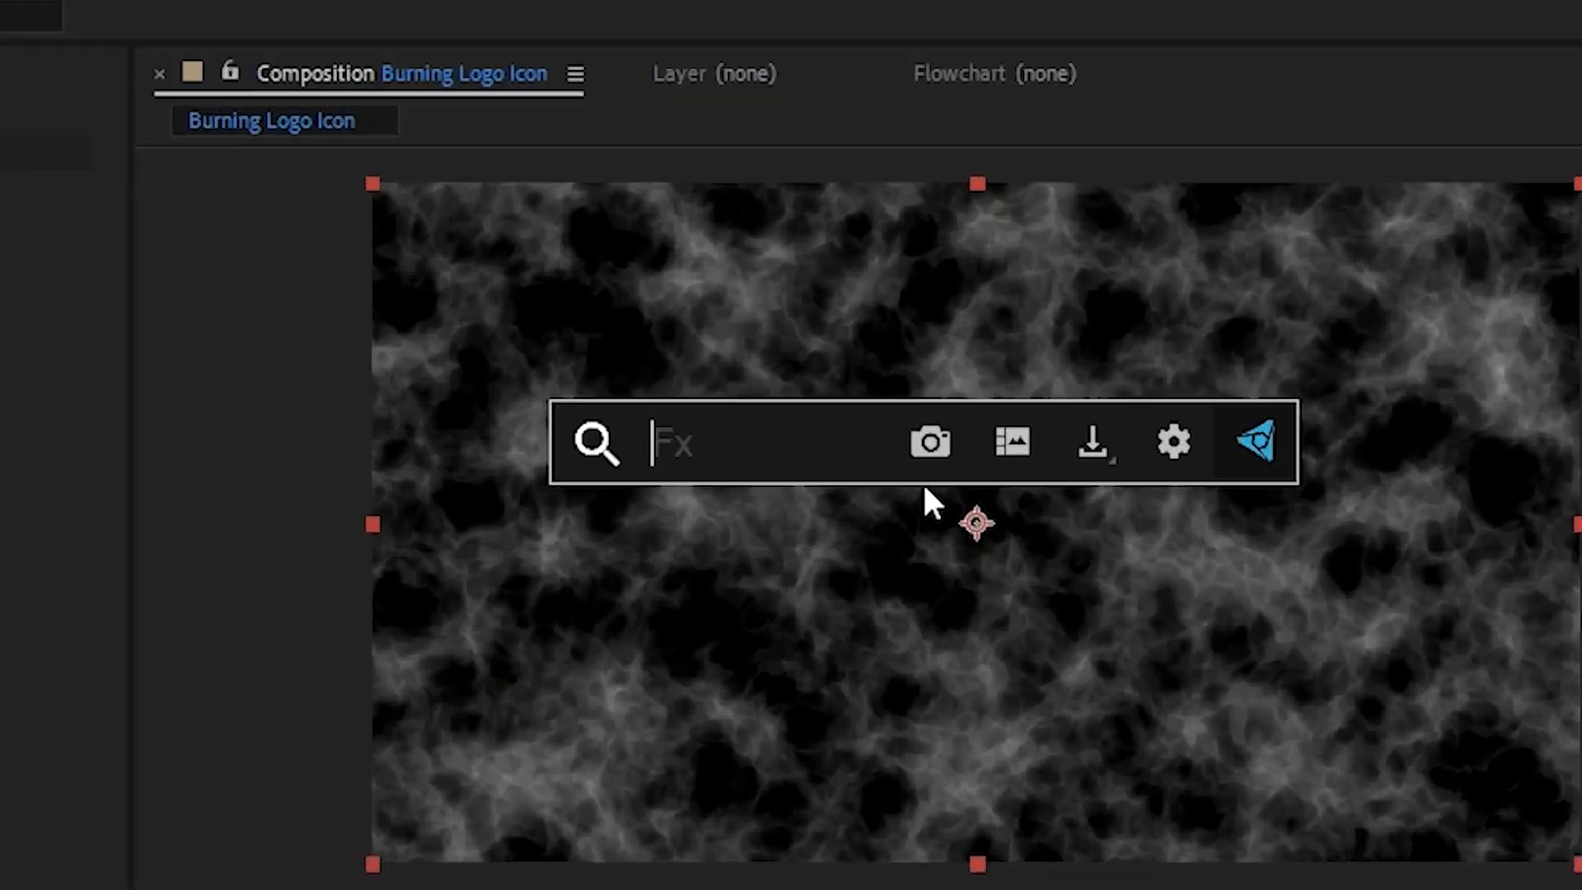
text(col)
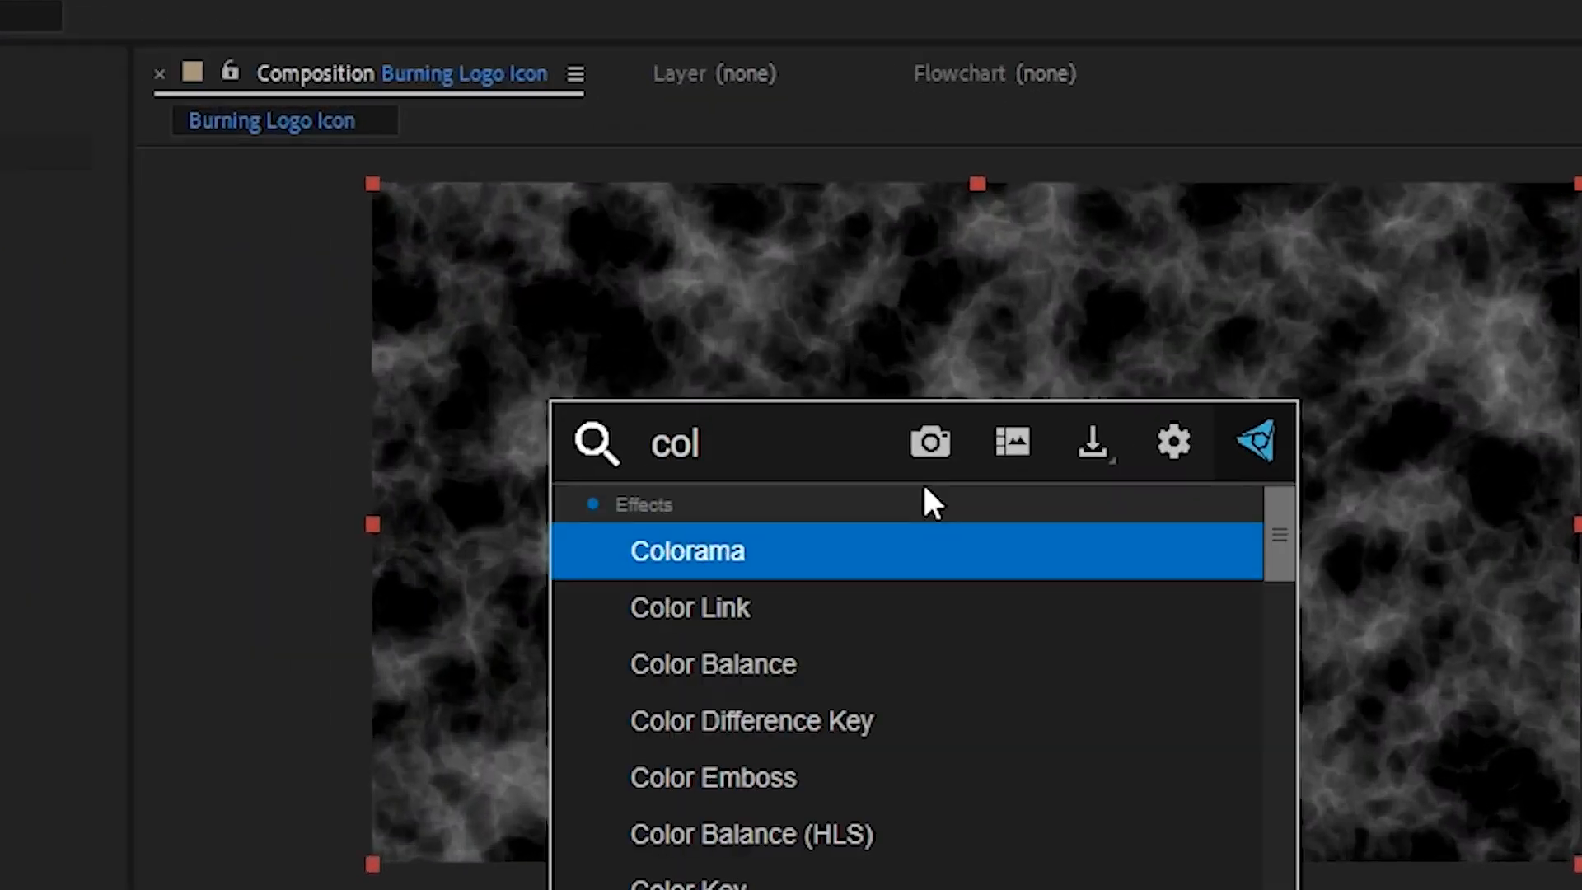
text(oram)
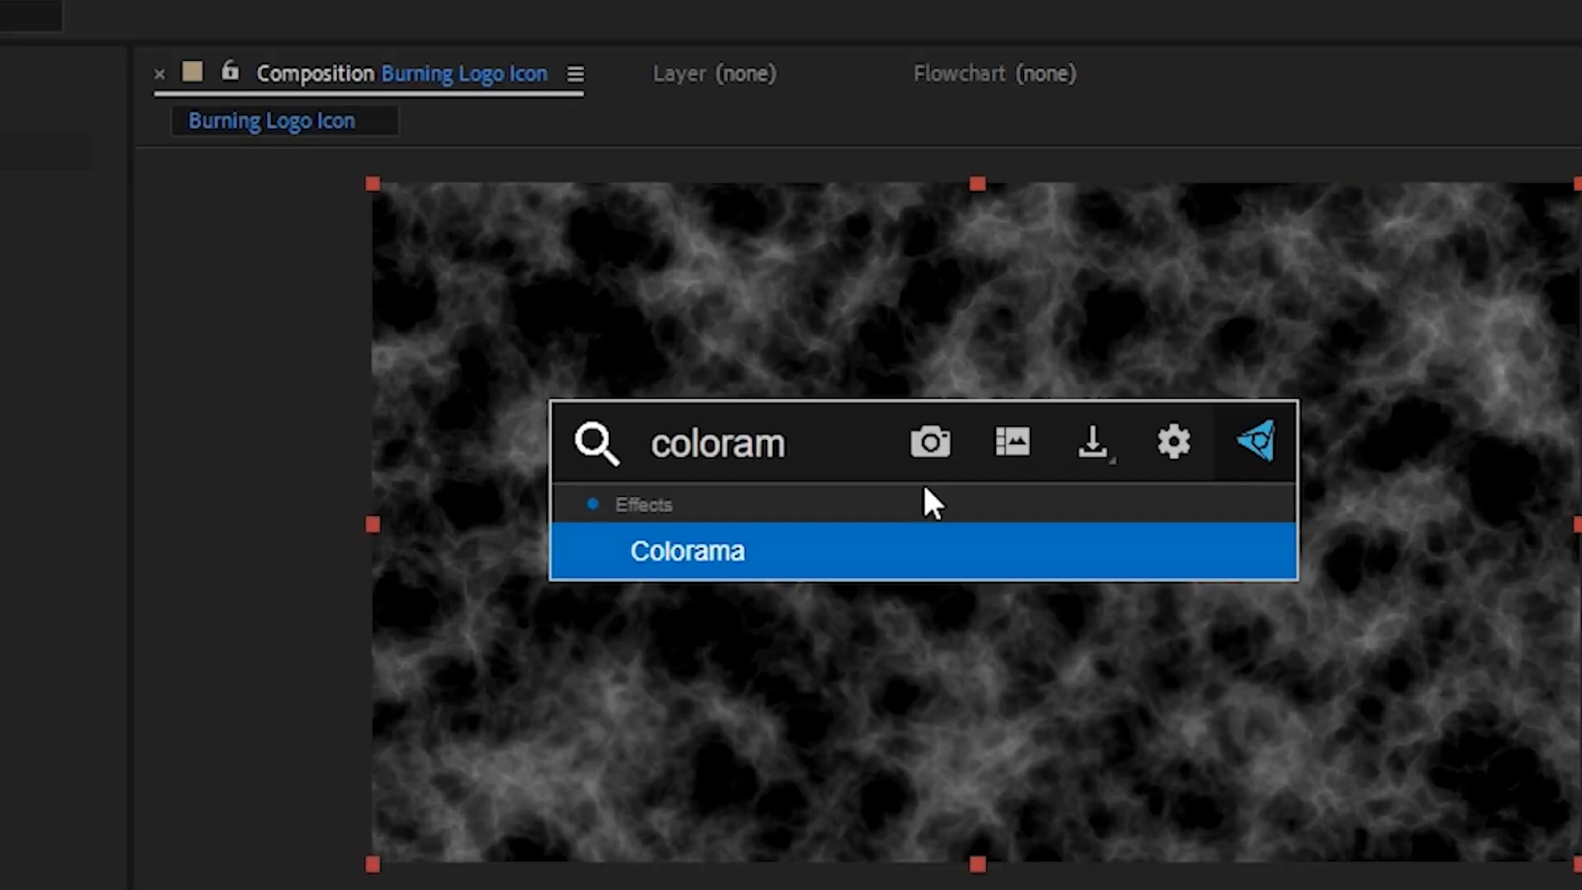
click(847, 558)
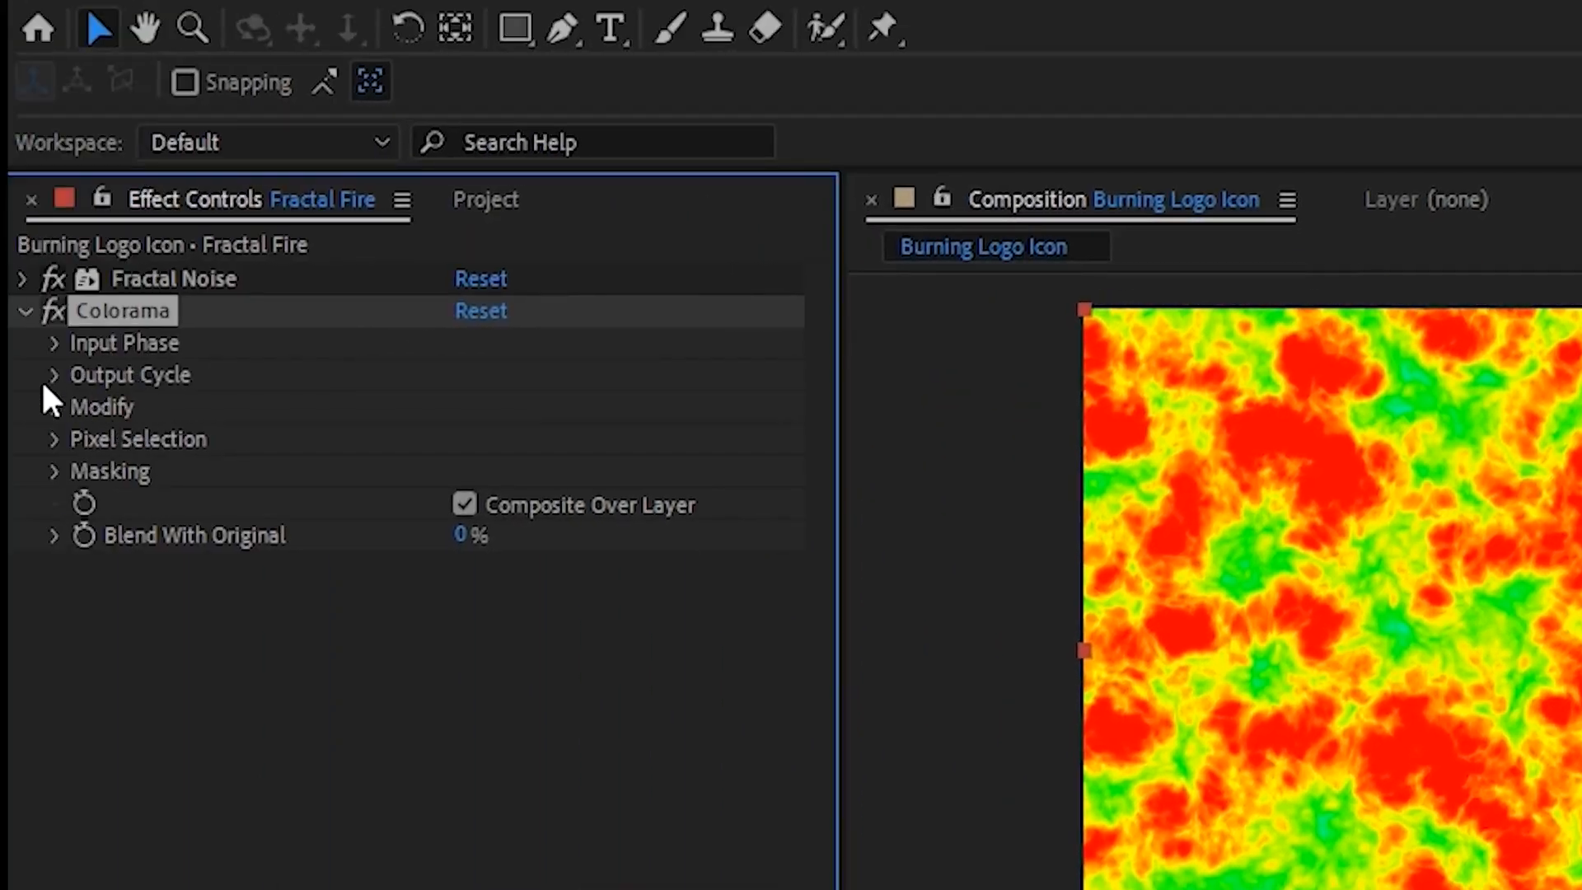
- Set Colorama's Output Cycle preset palette to Fire
click(48, 374)
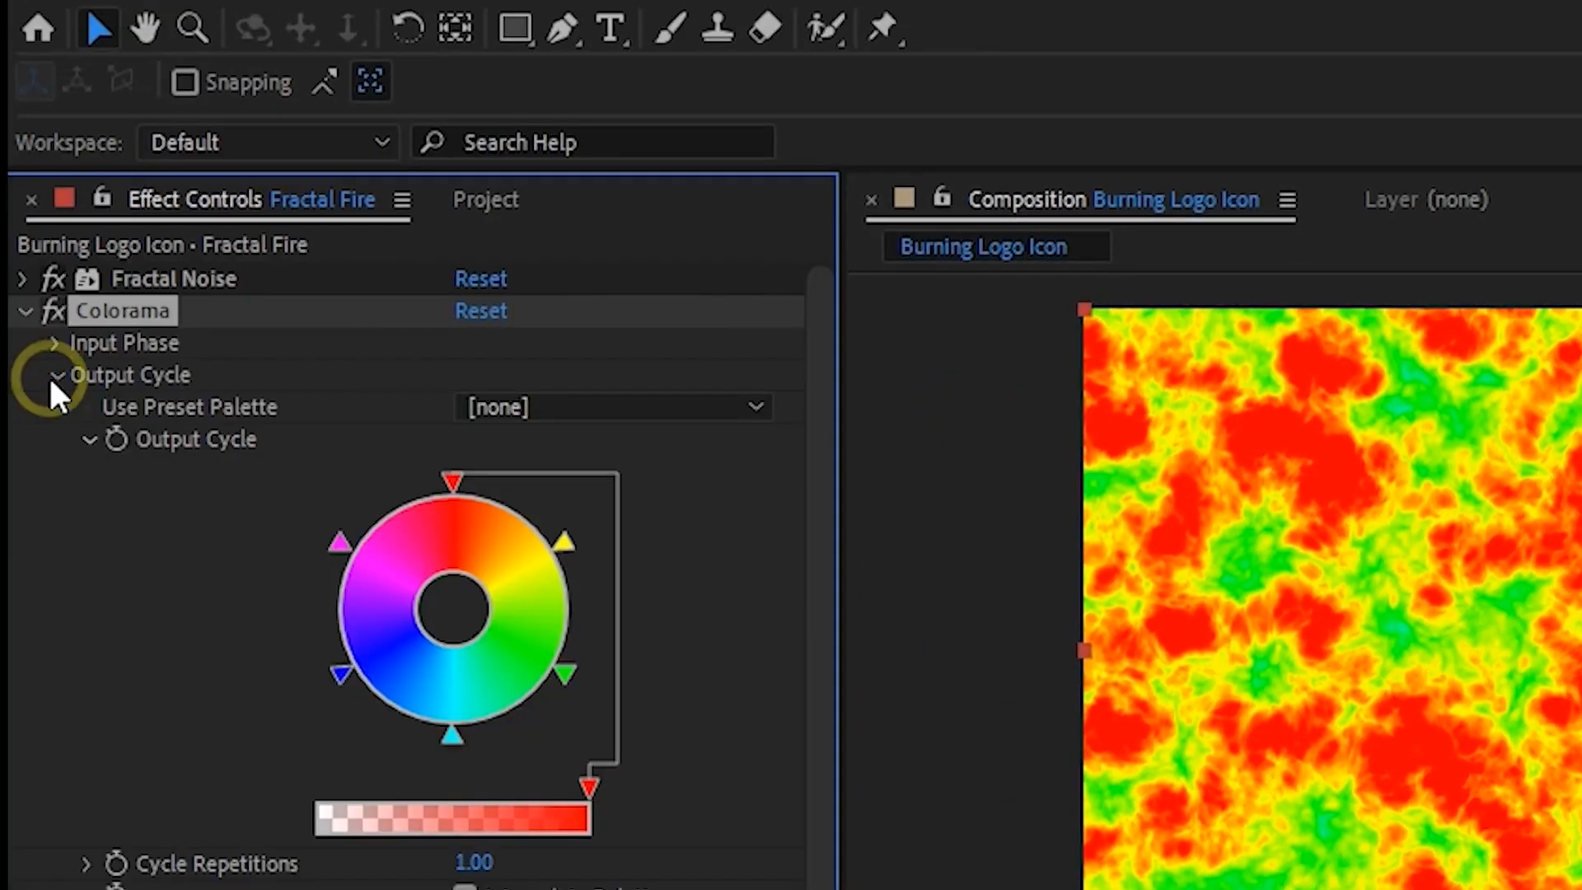
click(544, 404)
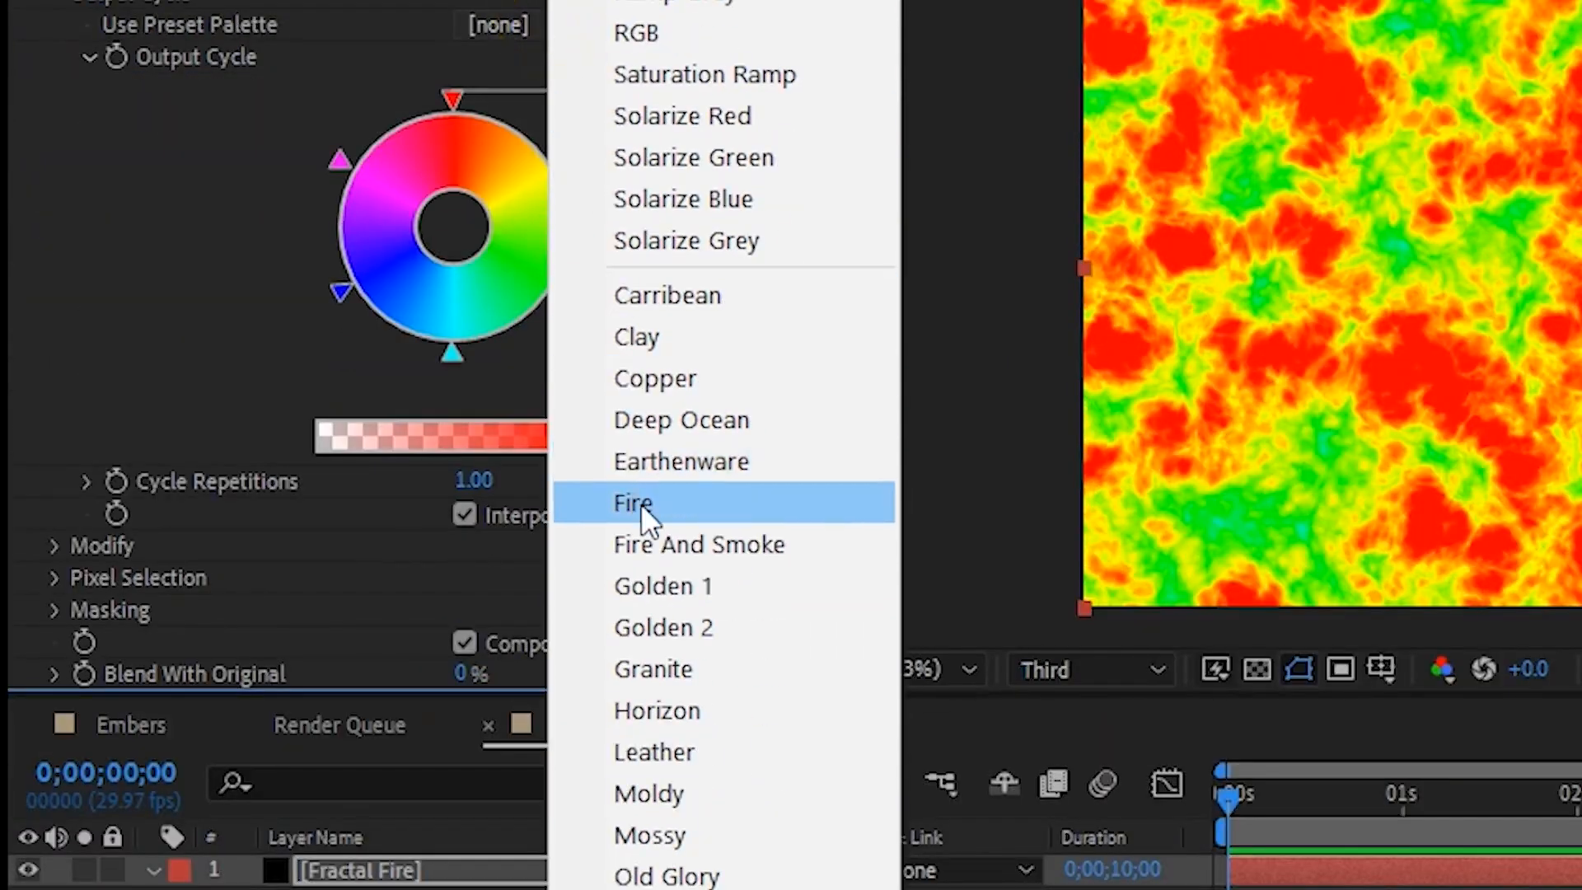
click(643, 886)
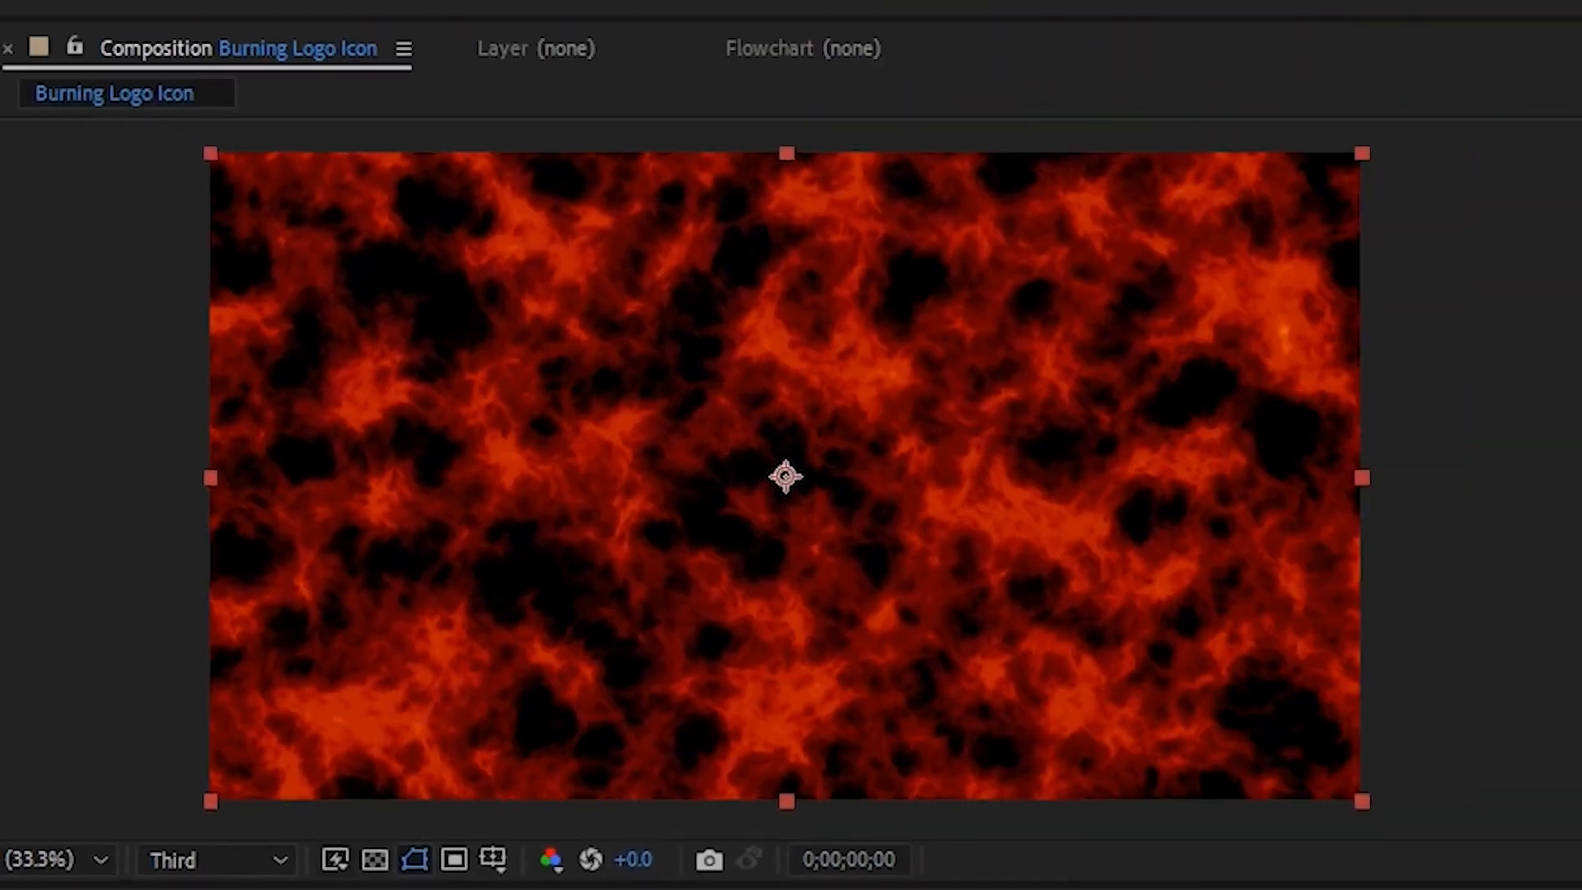
- Apply Curves to the Fractal Fire layer and raise the midtones of its Green channel
key(ctrl+space)
text(curve)
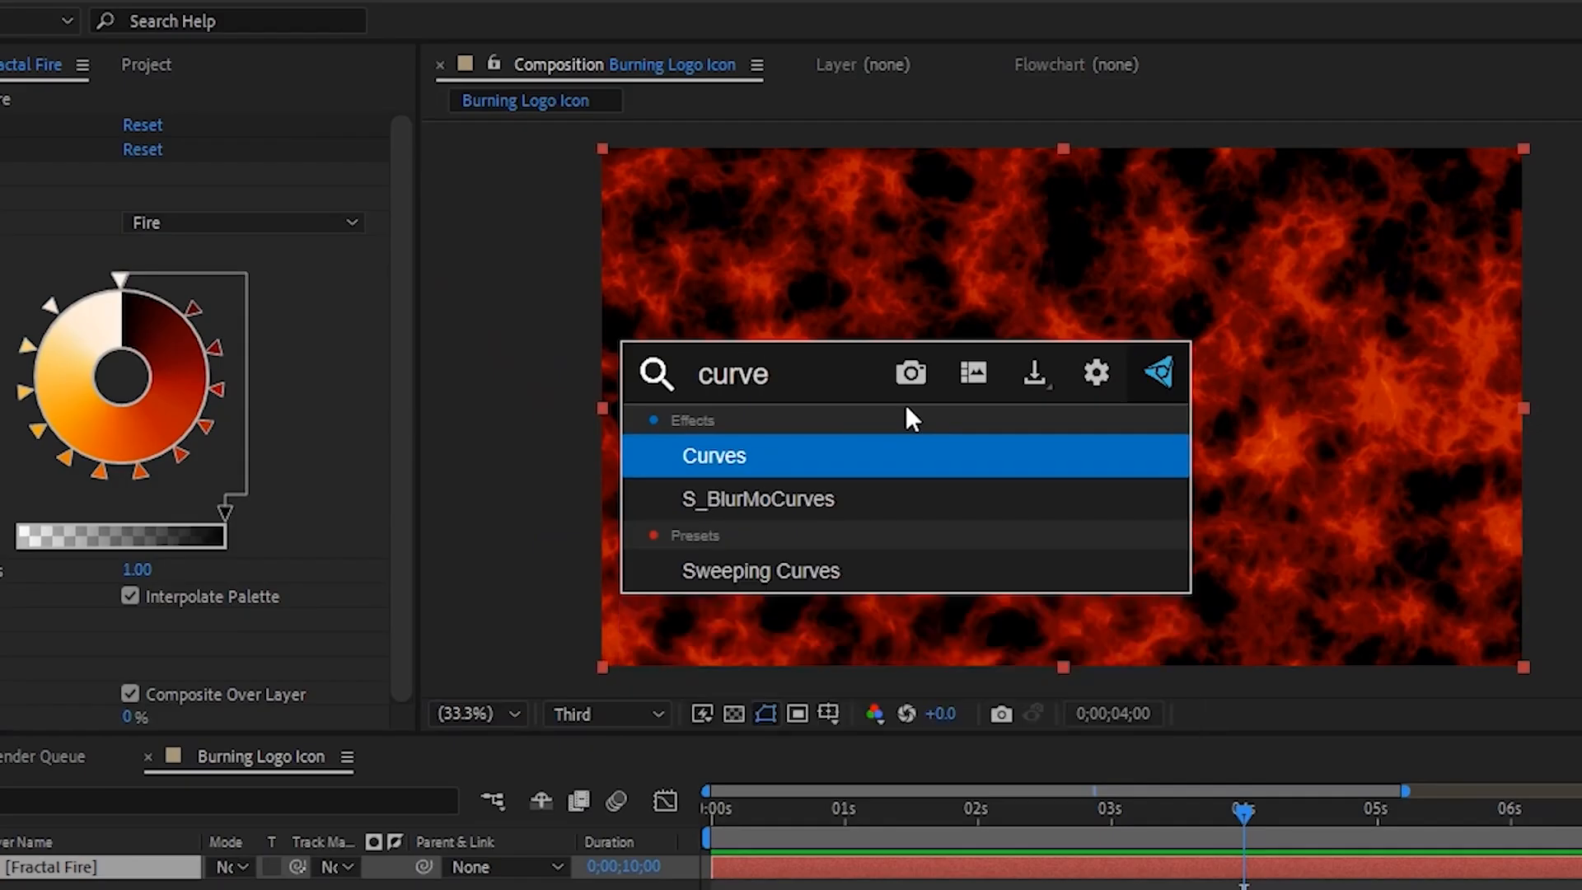
click(732, 467)
click(162, 182)
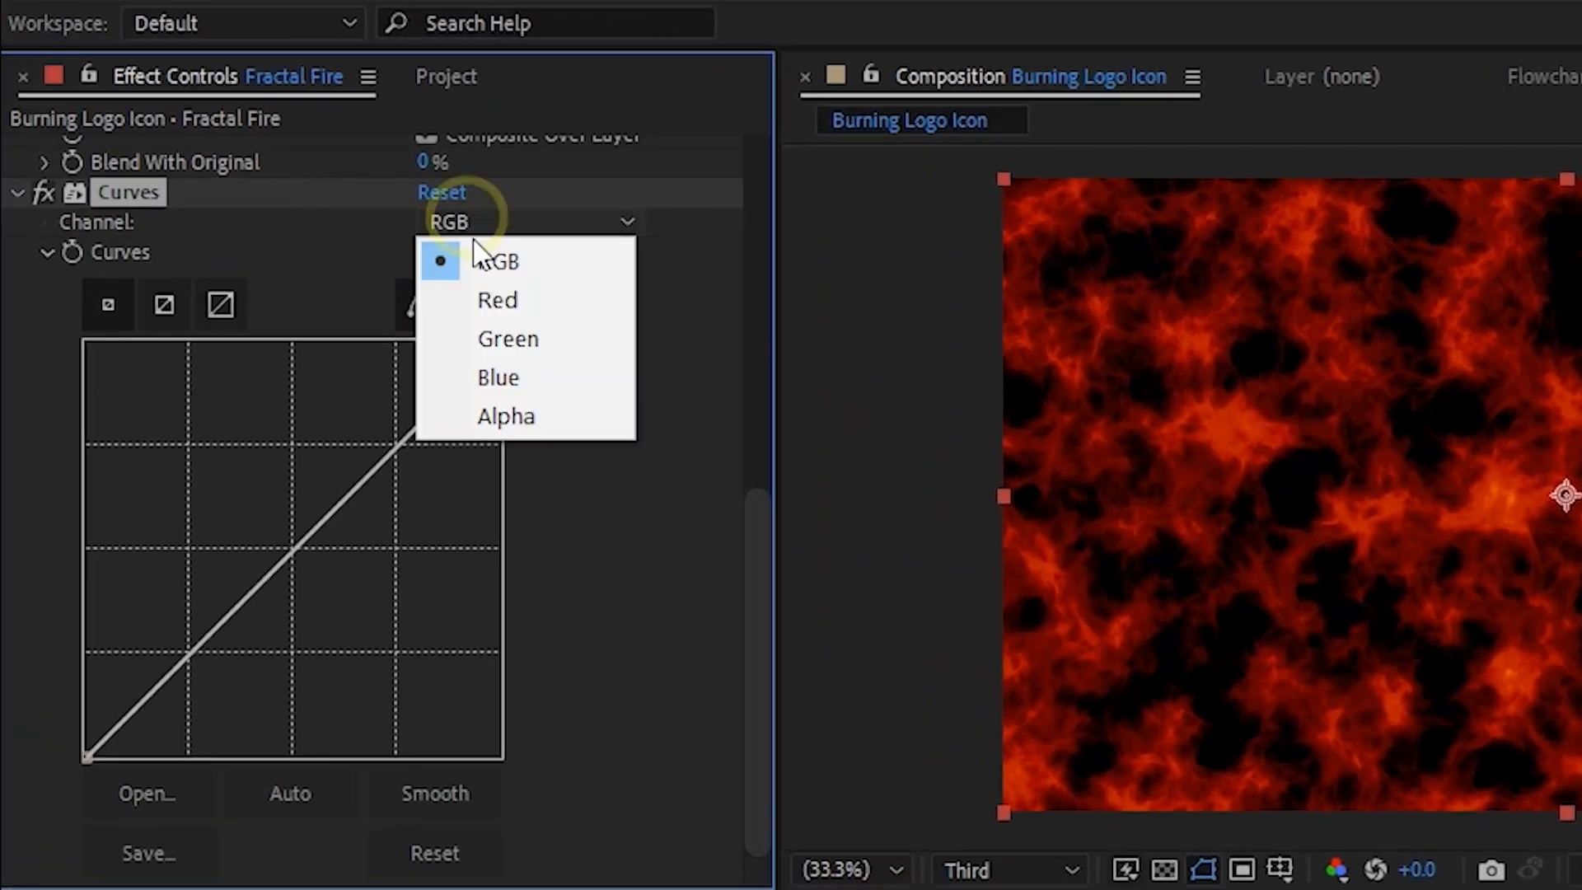
click(502, 342)
drag(294, 544, 214, 421)
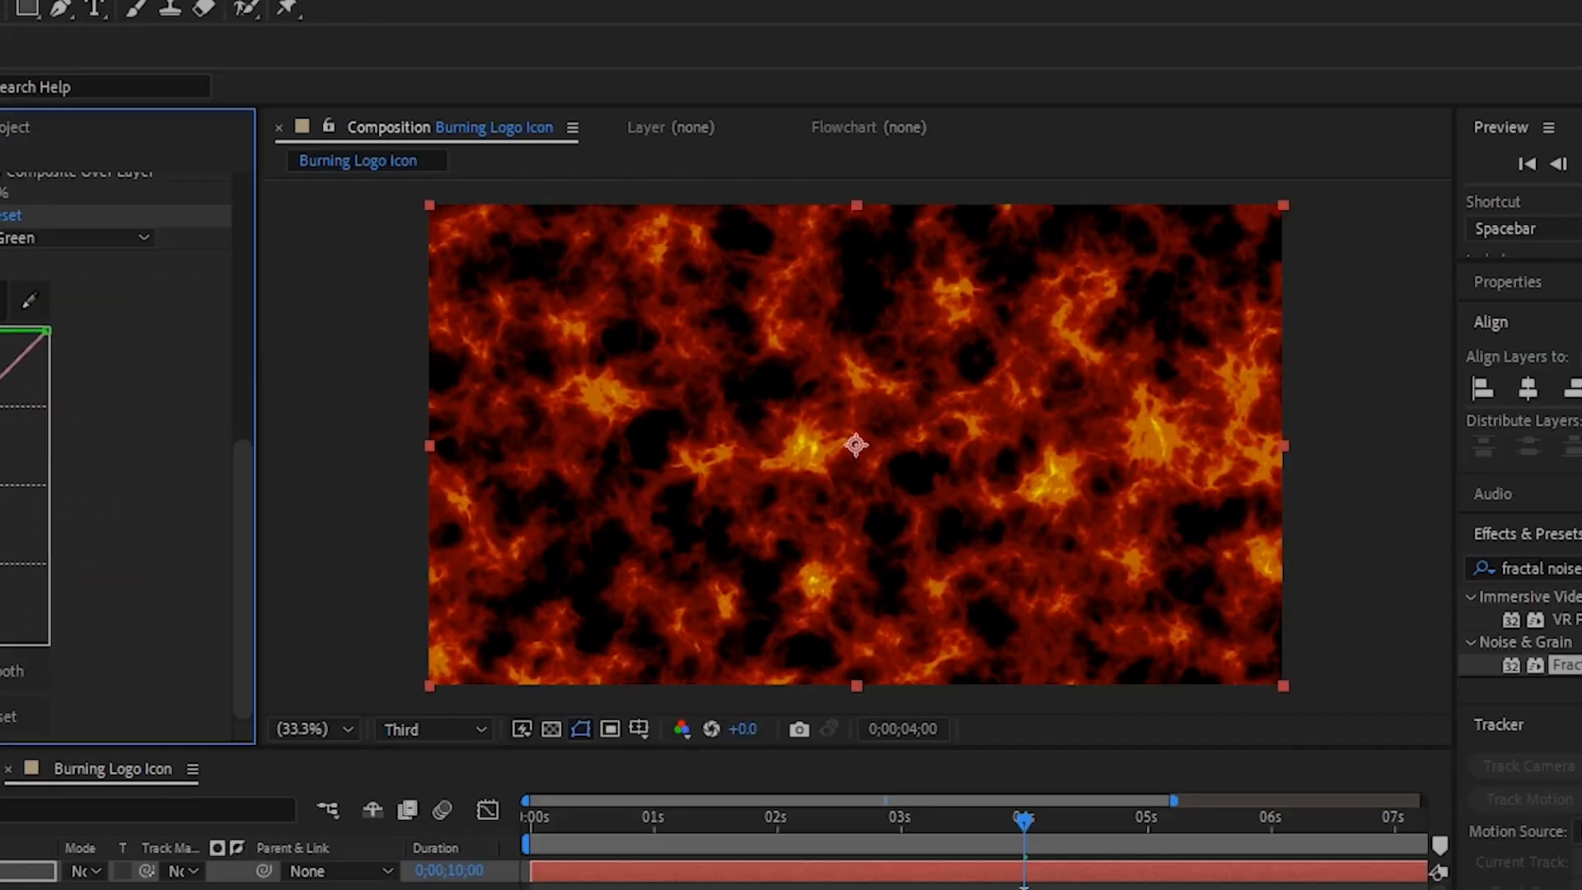
click(553, 810)
key(space)
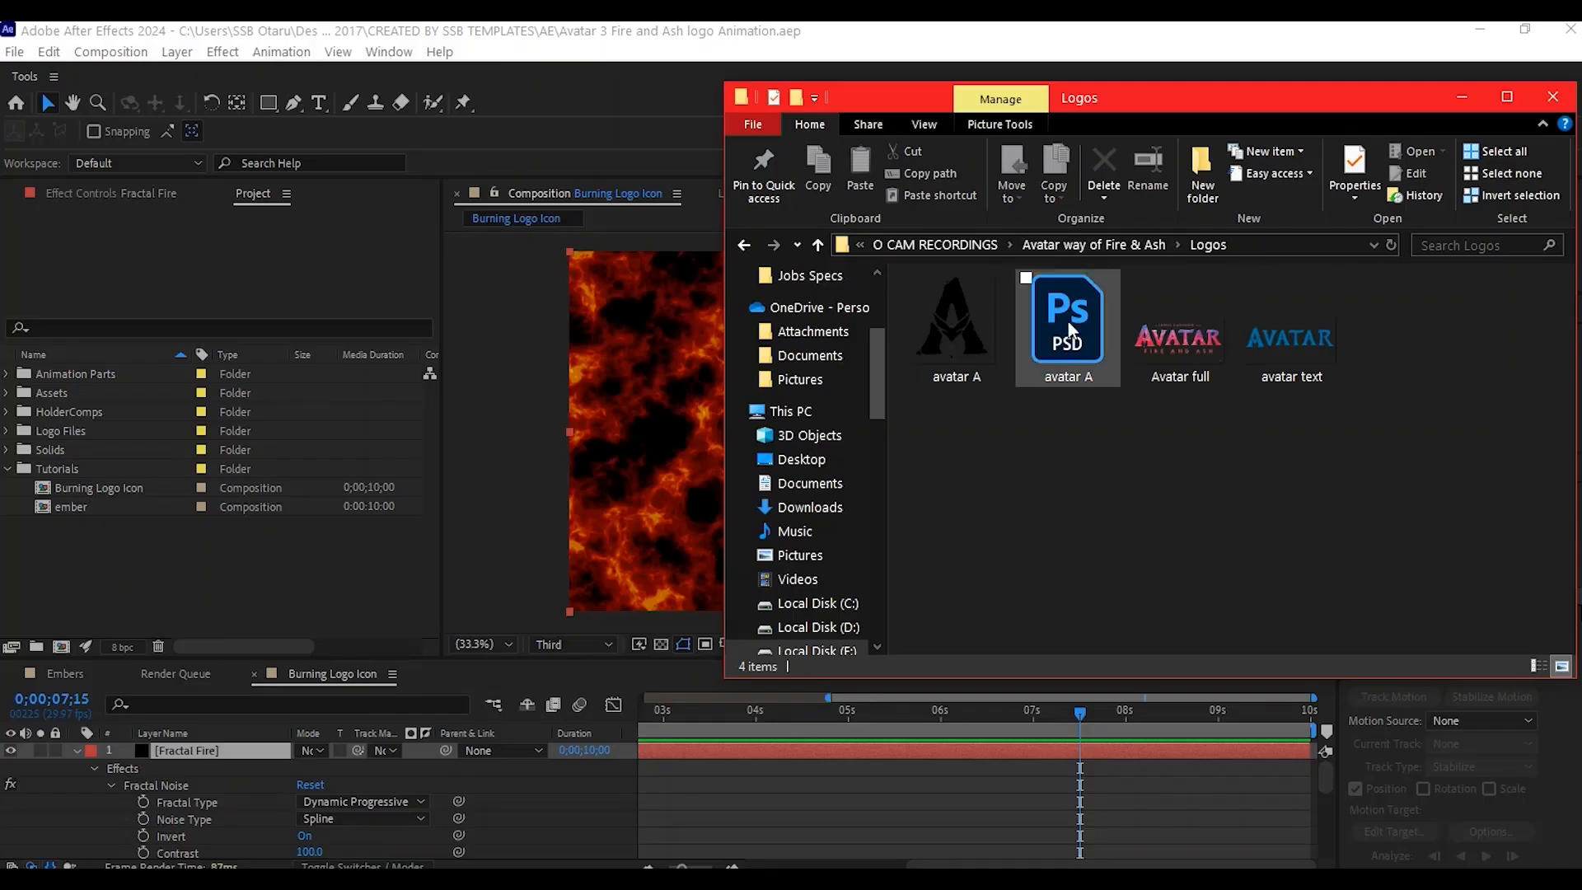
- Import avatar A.psd as merged-layers footage and add it above the Fractal Fire layer, scaled to 32%
drag(1063, 350, 92, 560)
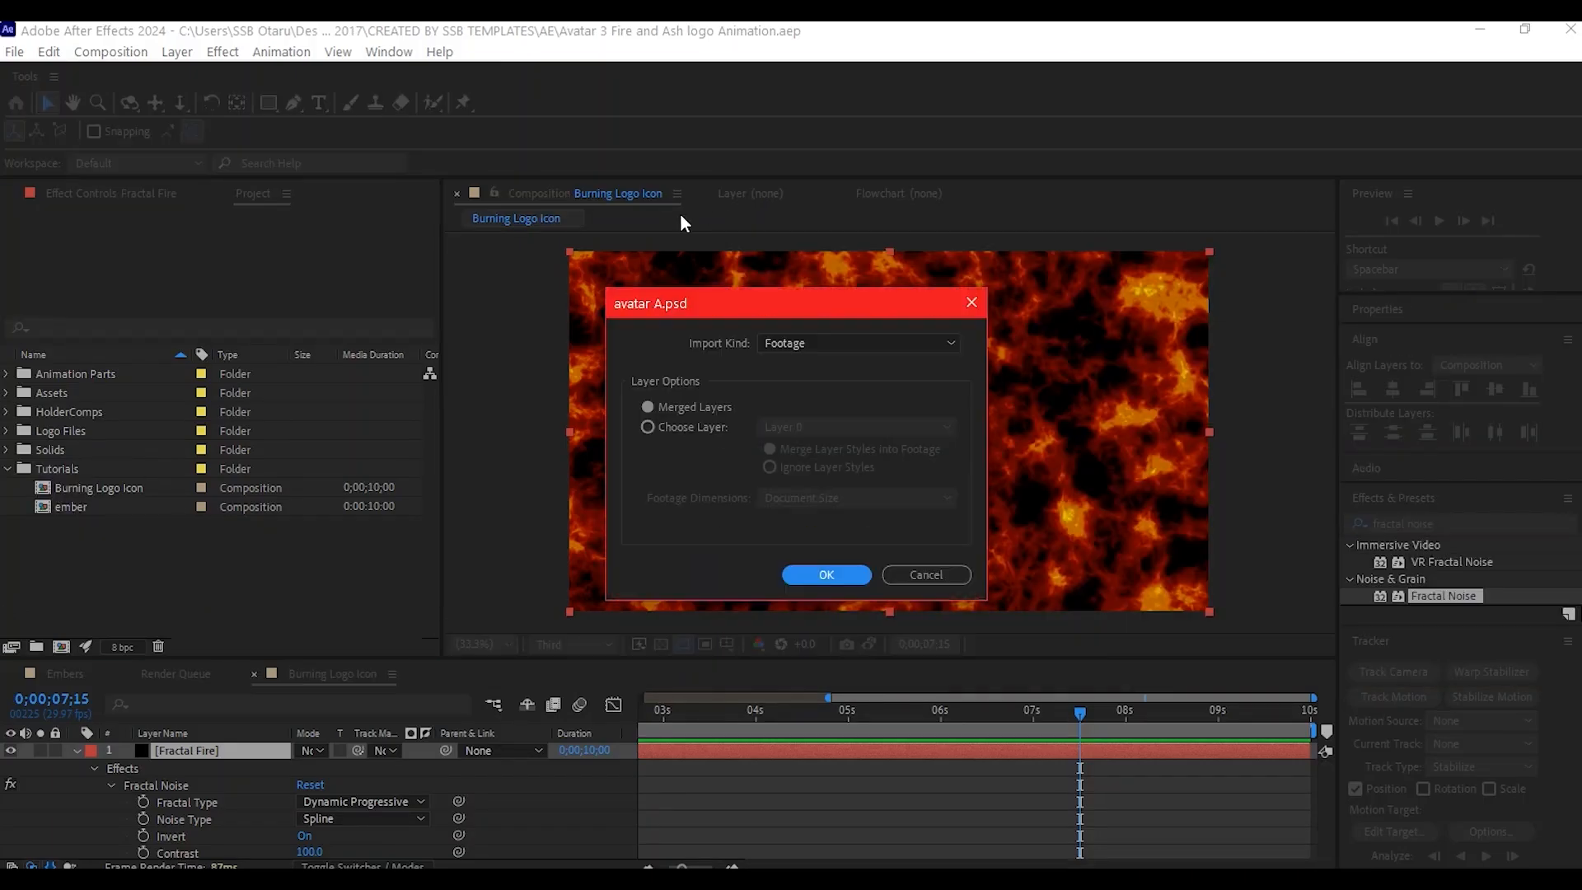
click(827, 575)
drag(115, 409, 141, 755)
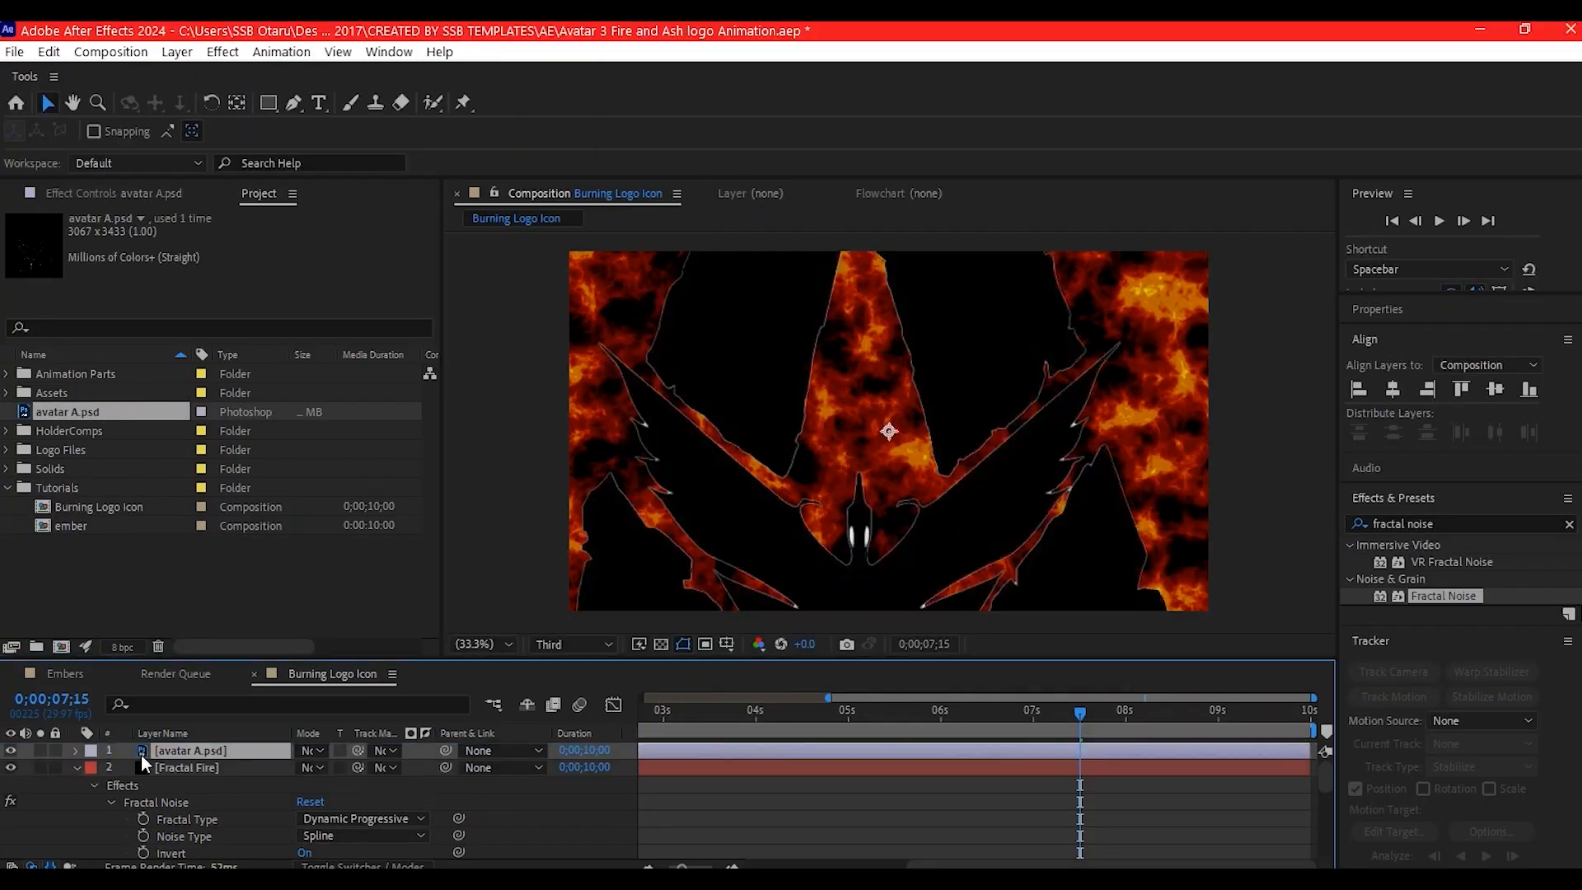
key(s)
drag(323, 767, 255, 764)
- Pre-compose the avatar A.psd layer as LogoHolder, moving all attributes into the new composition
key(ctrl+shift+c)
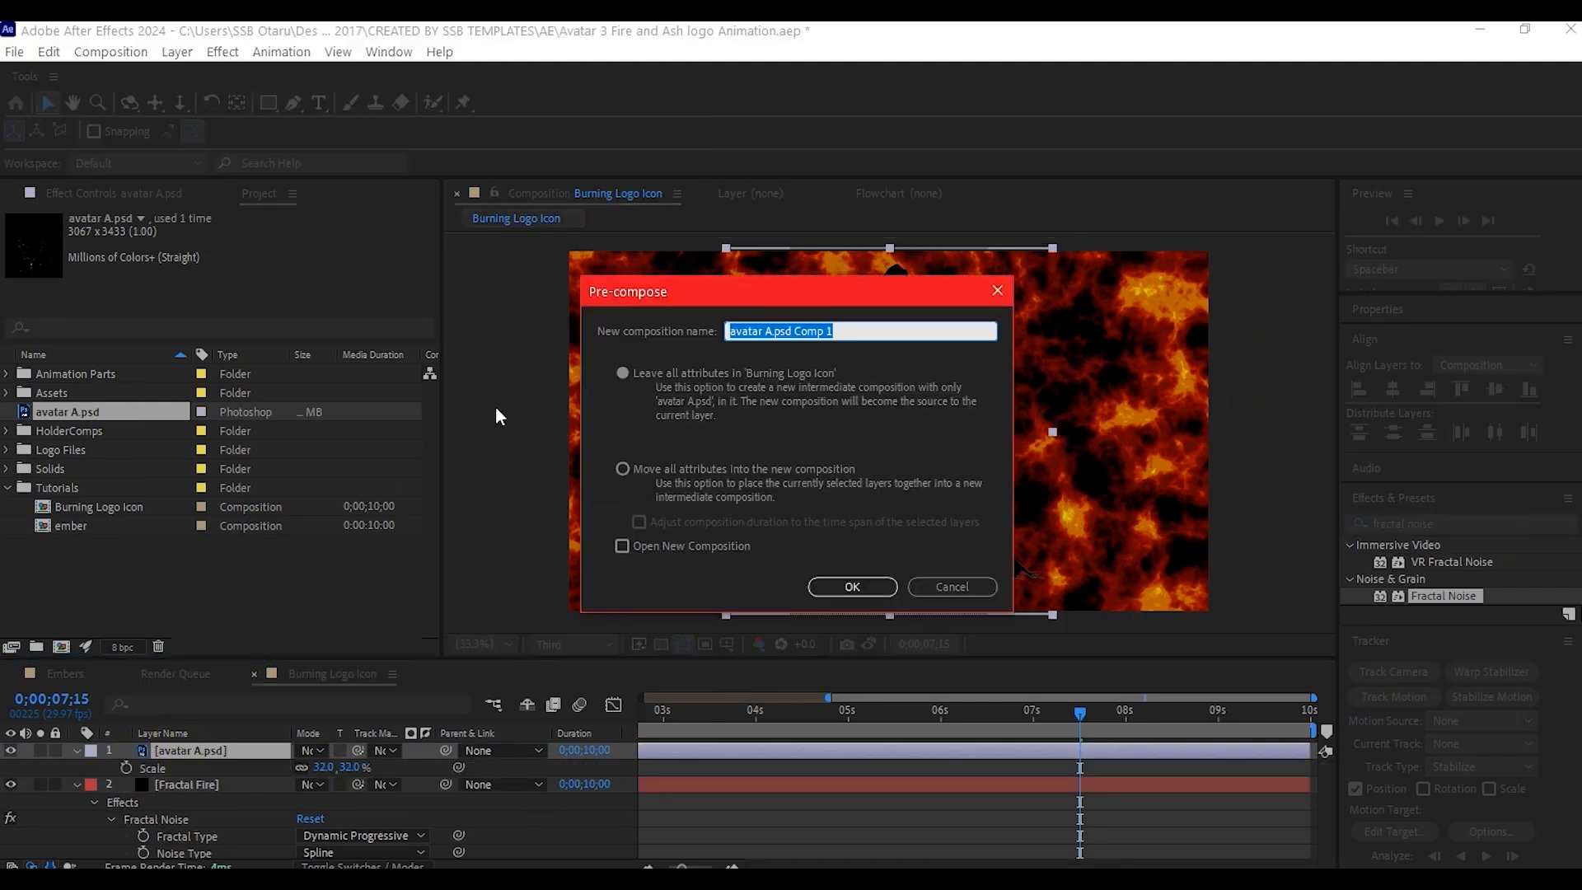
click(622, 468)
click(862, 331)
text(Logo)
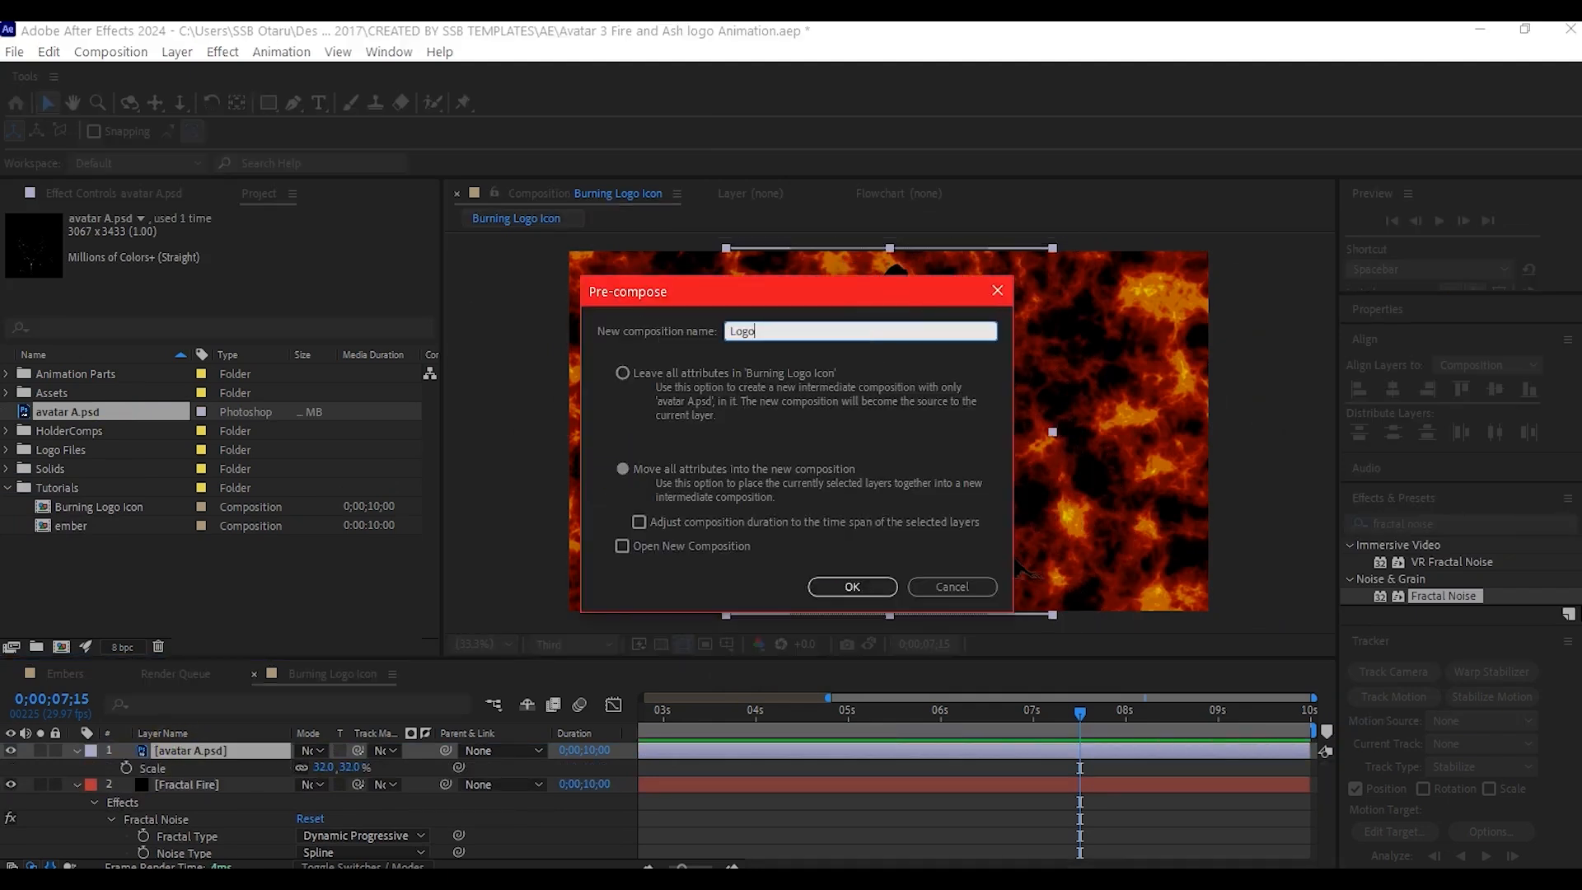
text(Holder)
click(852, 586)
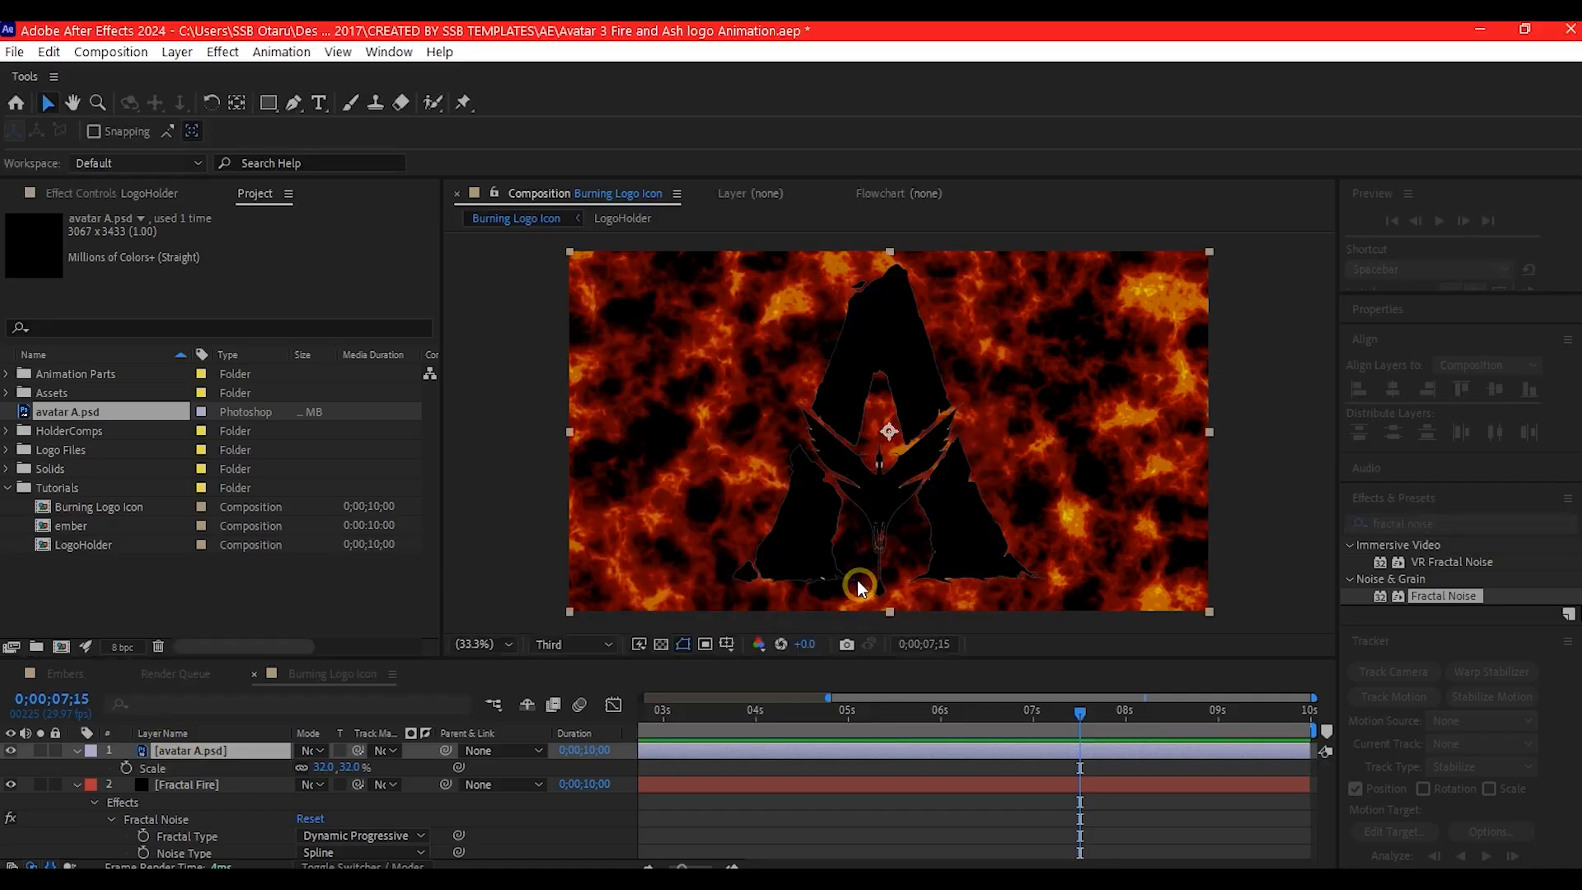
click(357, 767)
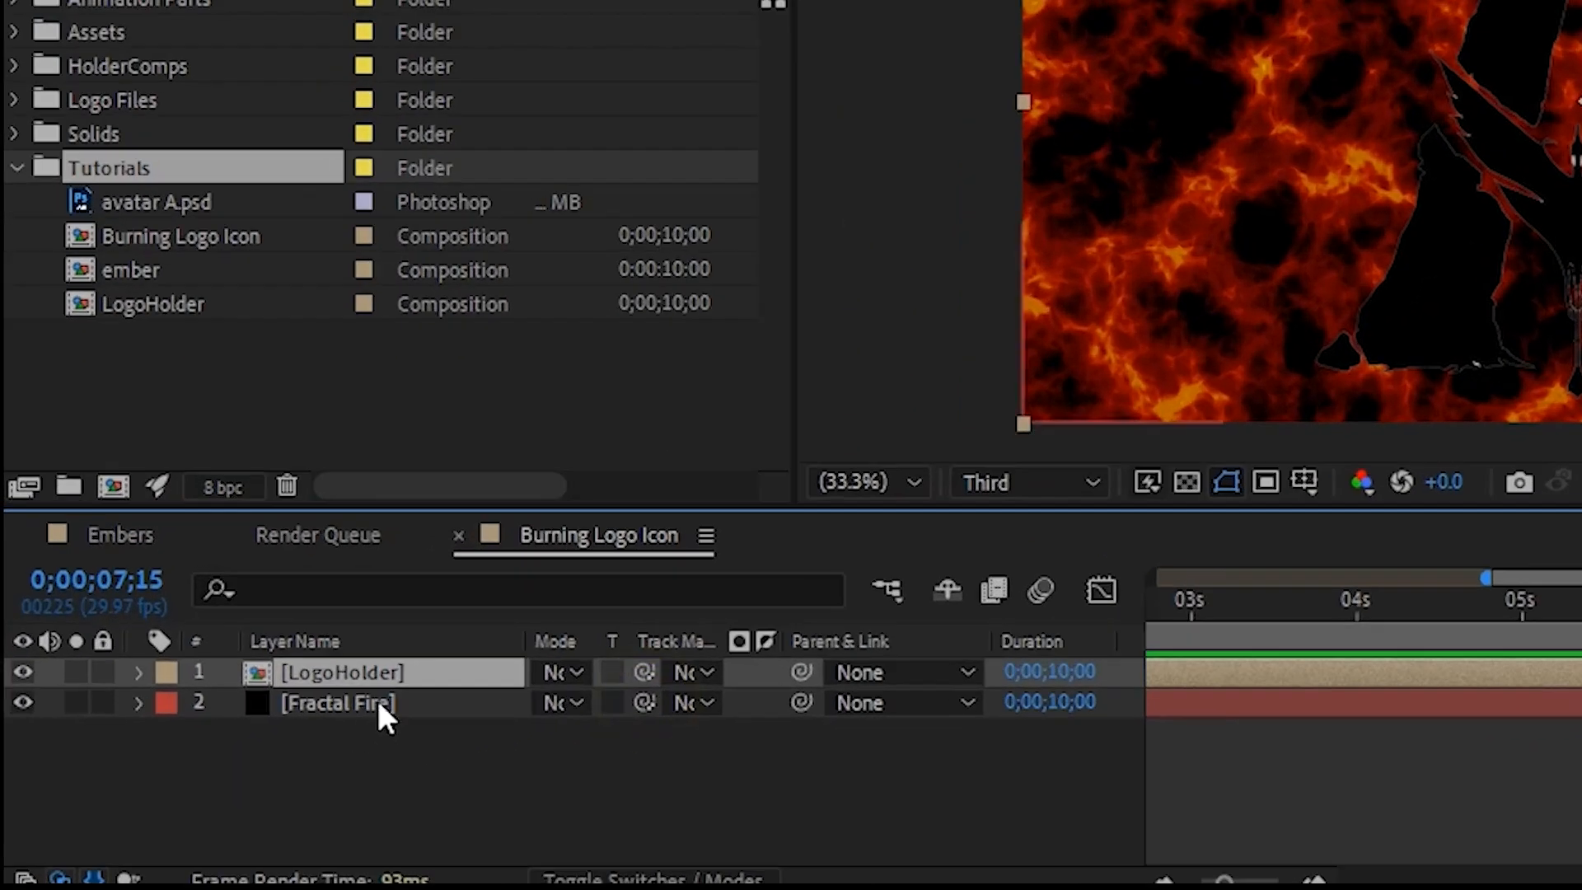
- Set the LogoHolder layer as the track matte of the Fractal Fire layer
click(294, 736)
click(494, 732)
drag(636, 698, 389, 671)
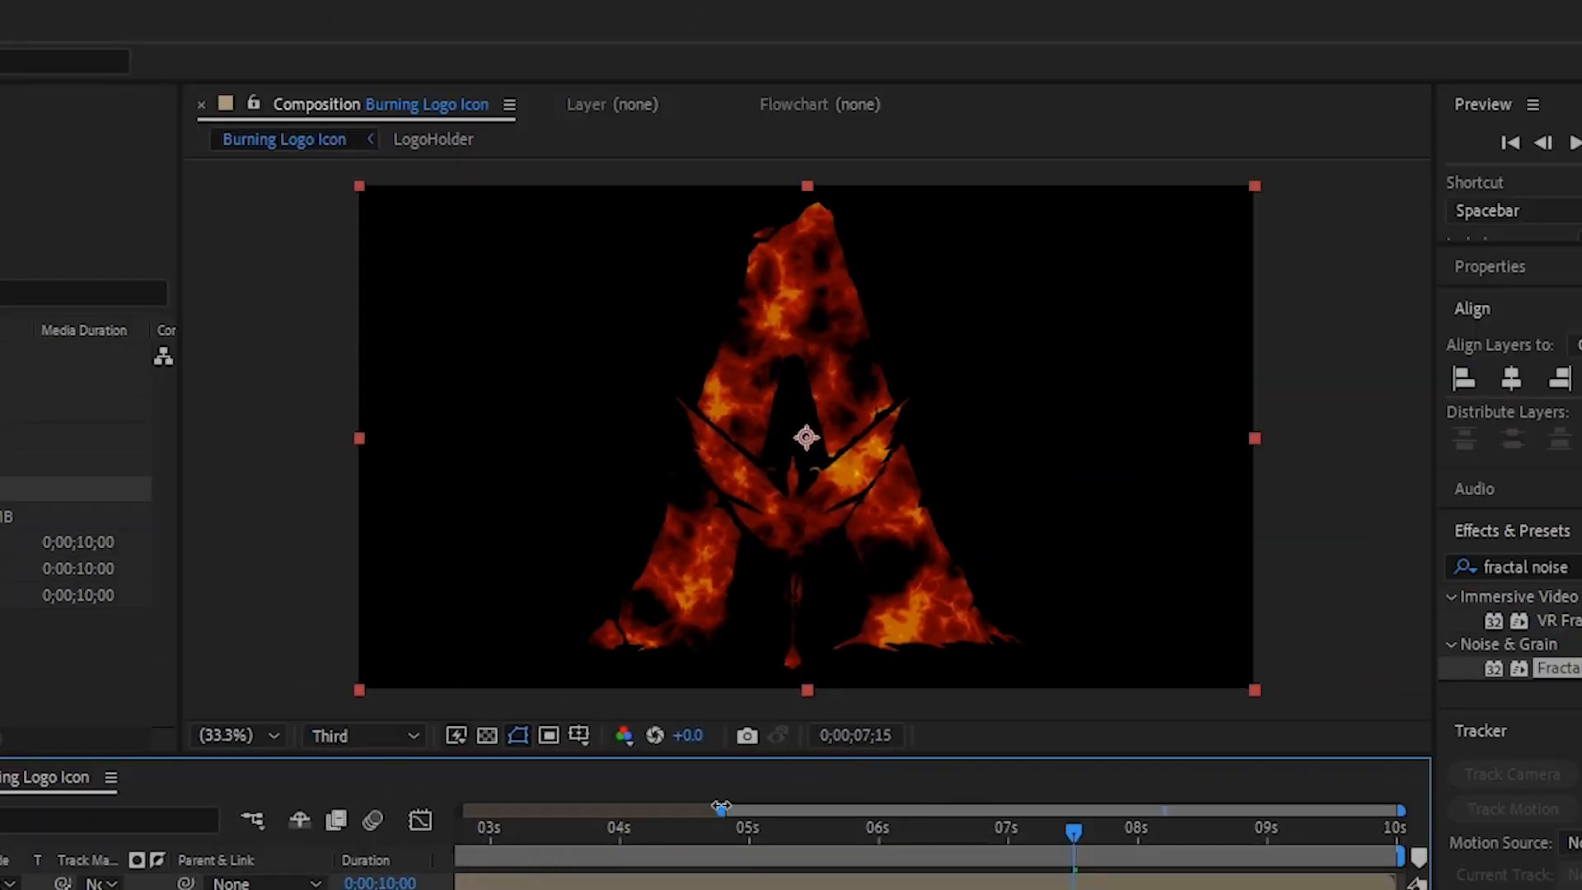
drag(721, 806, 299, 822)
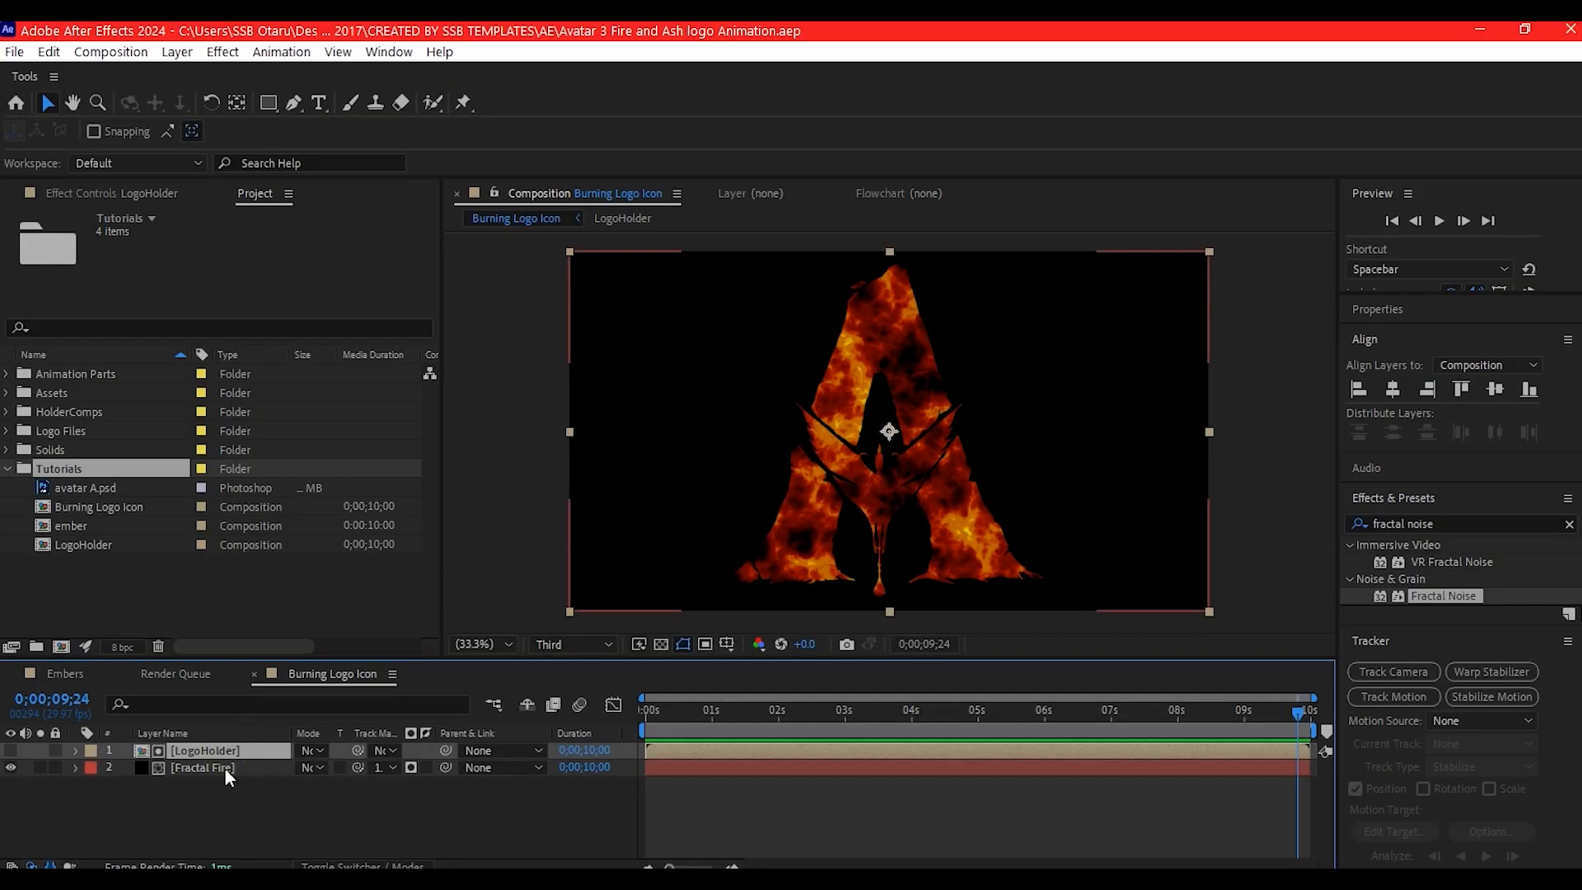
- Pre-compose the LogoHolder and Fractal Fire layers together as FractalLogo
click(225, 769)
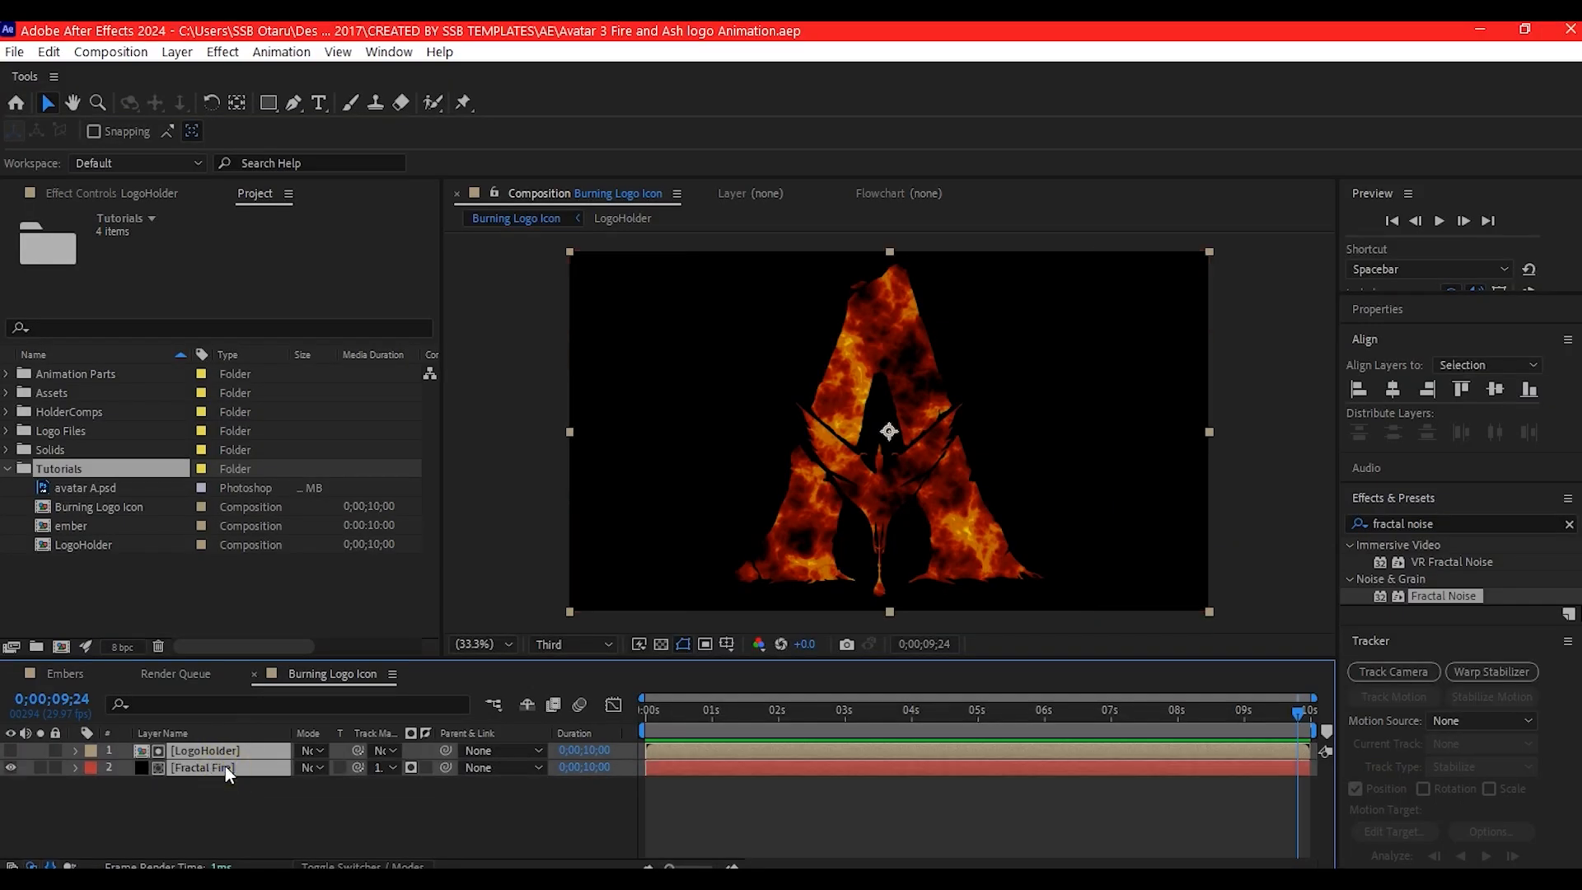
key(ctrl+shift+c)
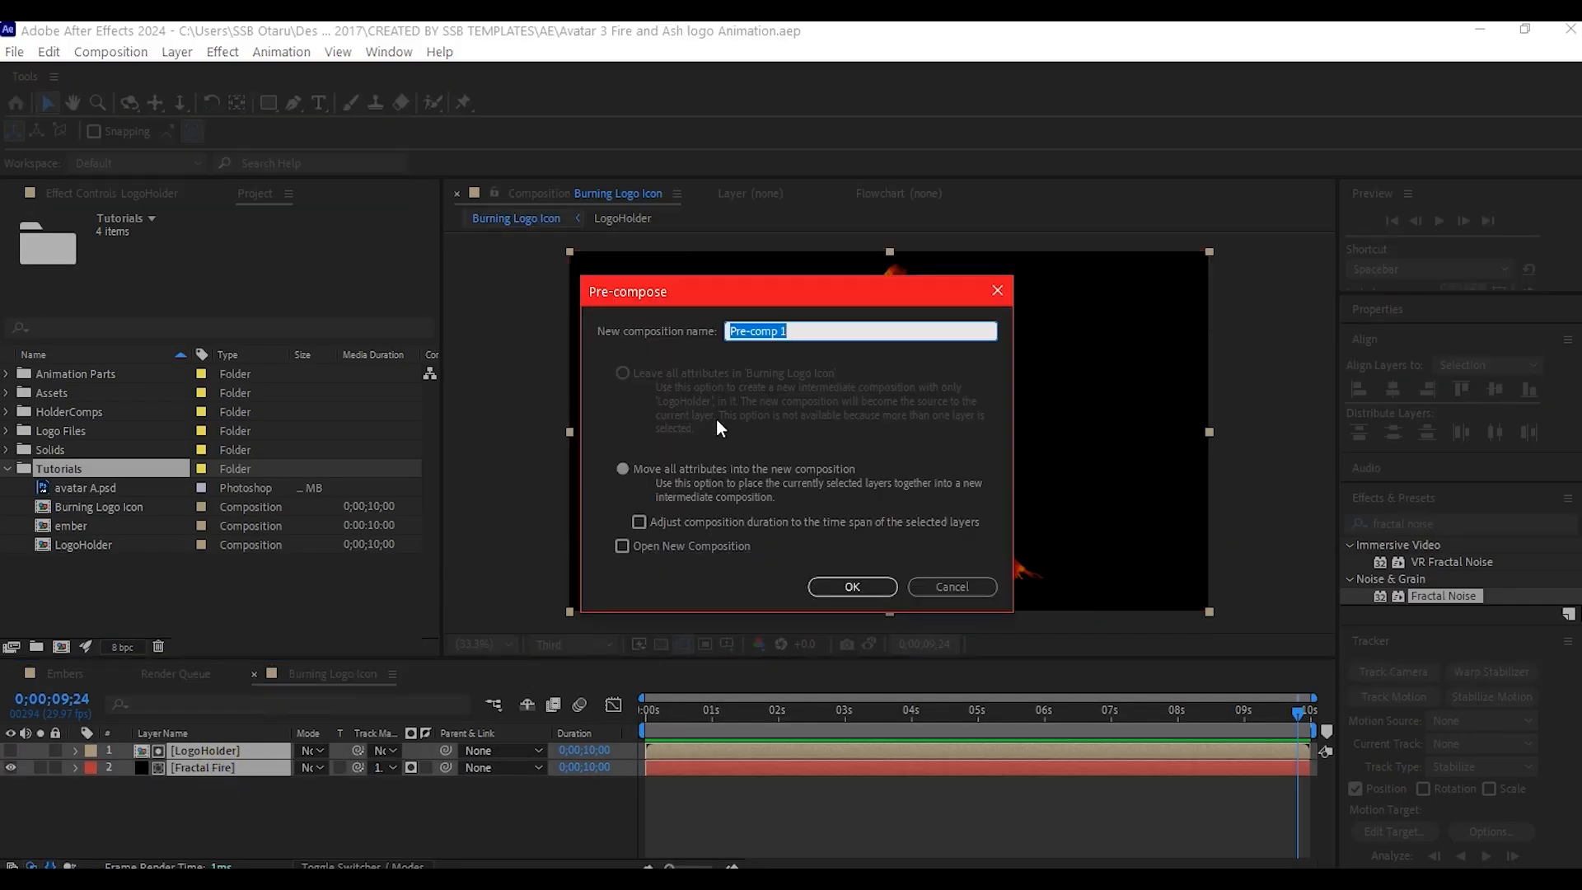
text(FractalLogo)
click(852, 586)
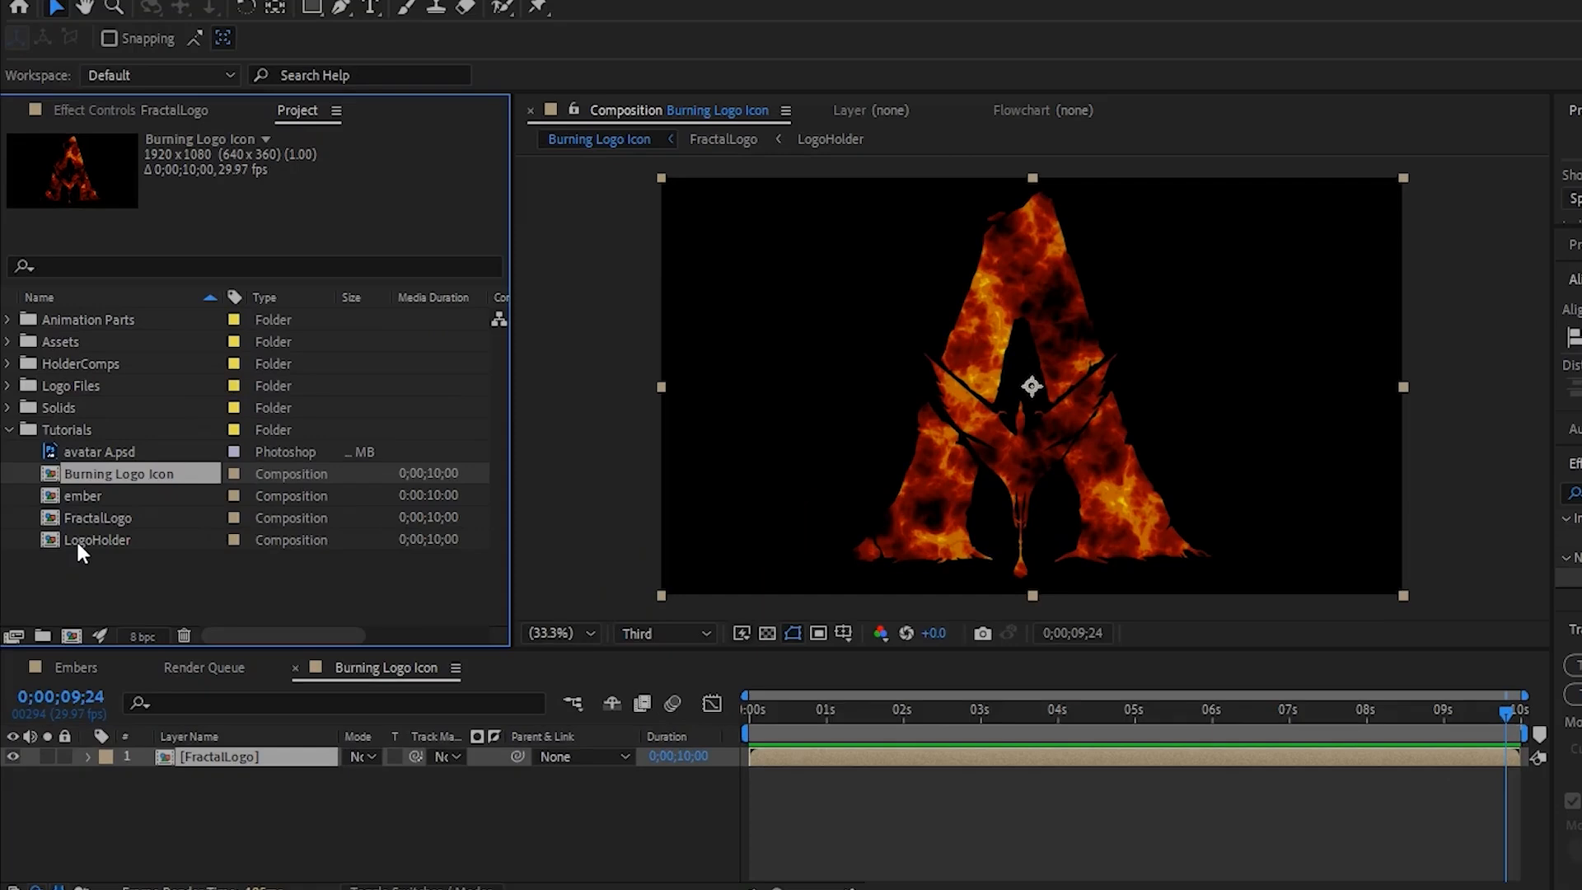
- Add the LogoHolder composition above the FractalLogo layer and apply Gradient Ramp to it
drag(64, 567, 135, 749)
mouse_move(224, 769)
mouse_down()
mouse_move(239, 750)
mouse_move(247, 778)
mouse_up()
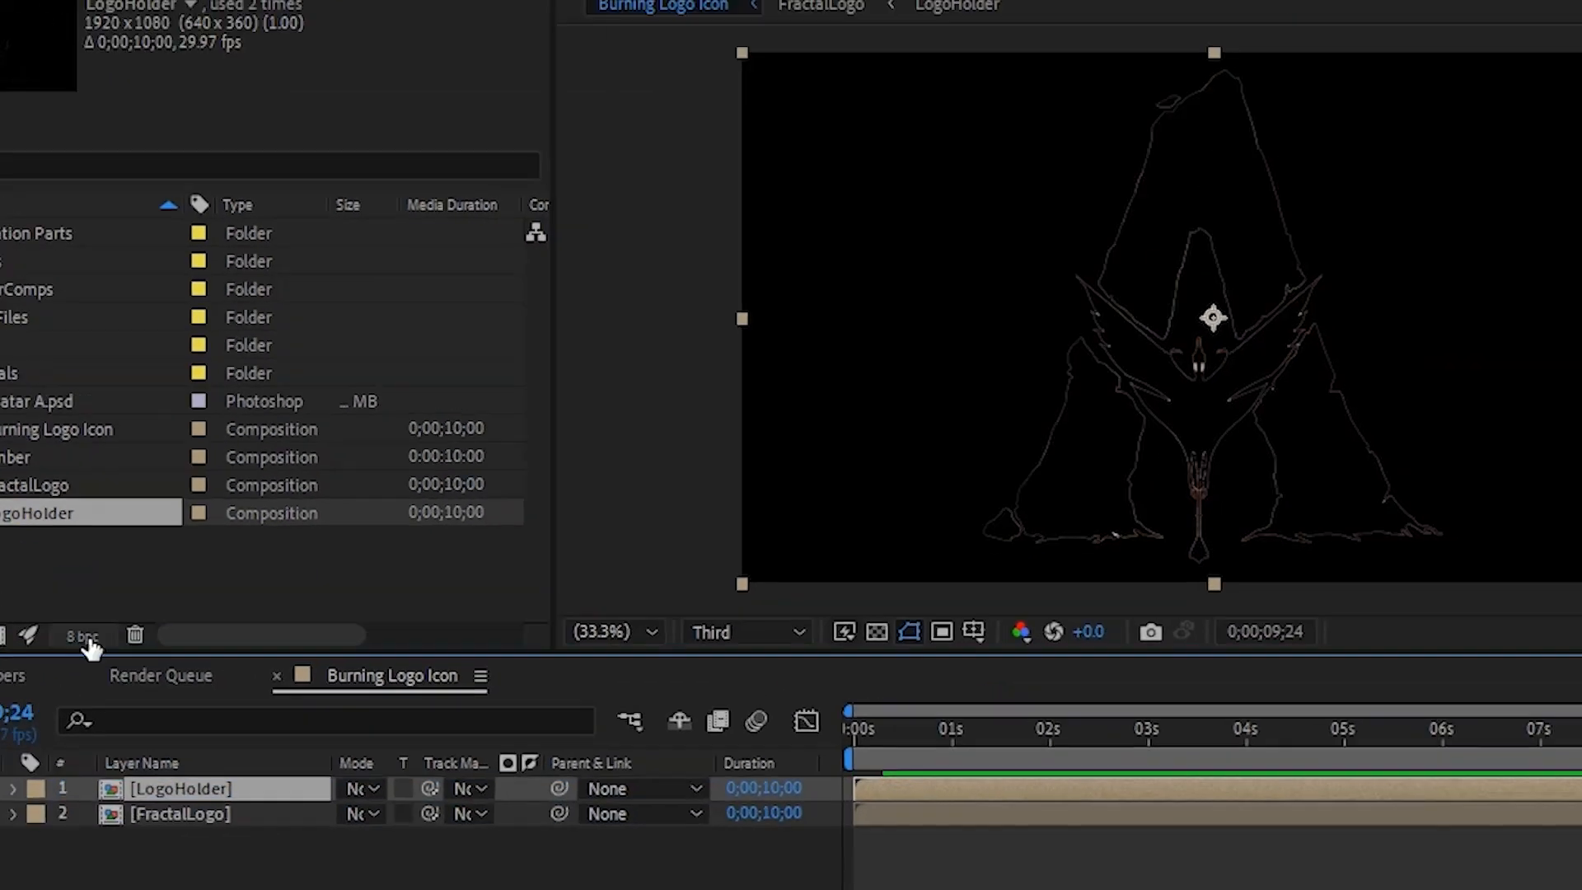
key(ctrl+space)
text(ramp)
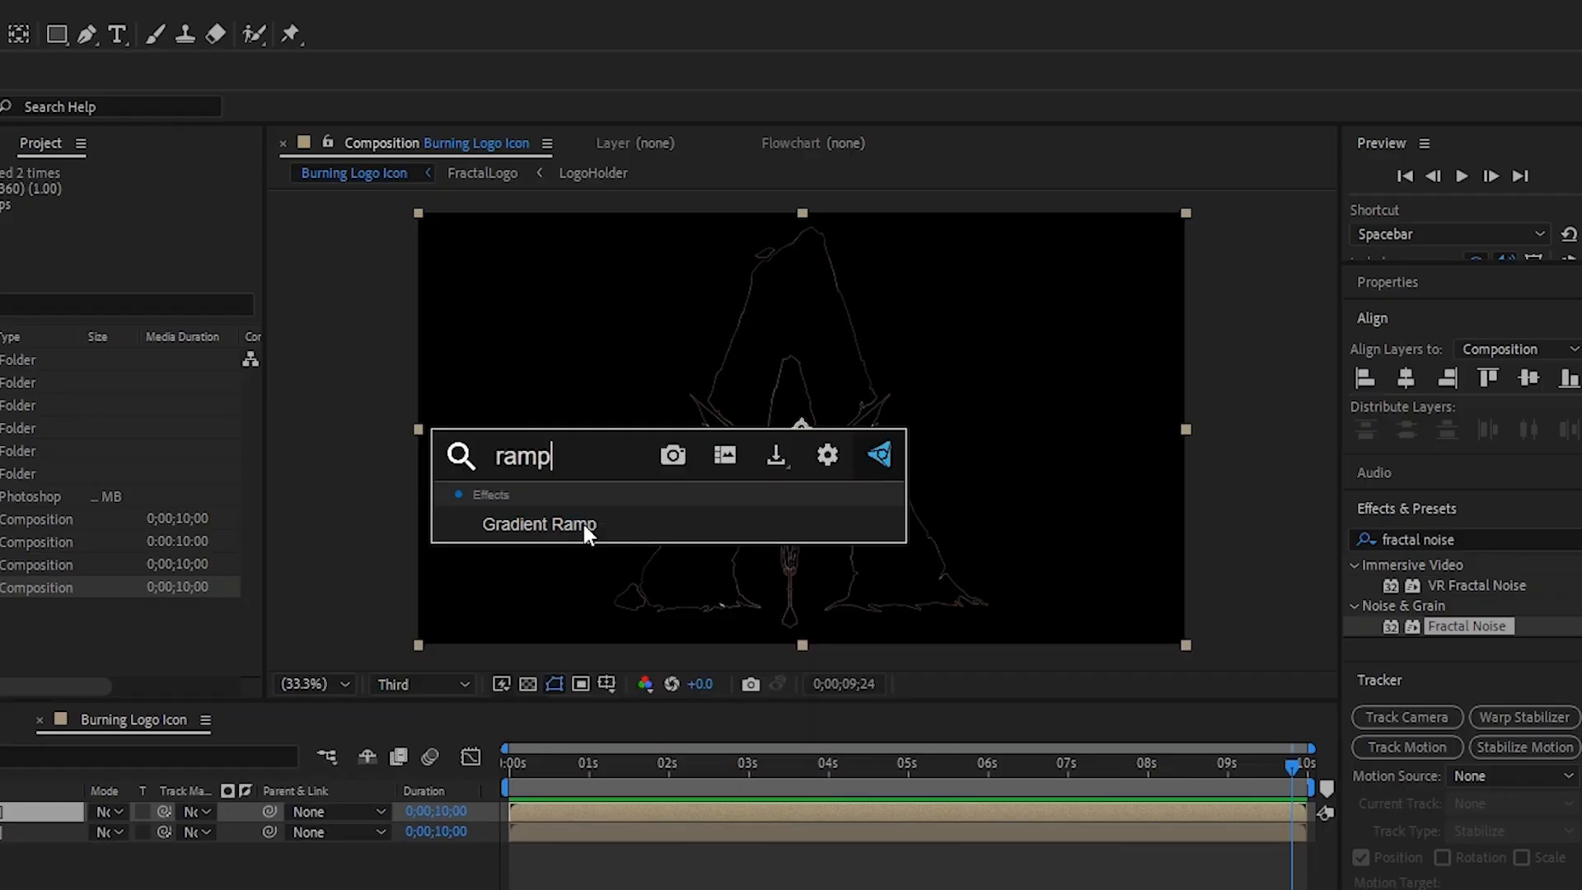
click(583, 525)
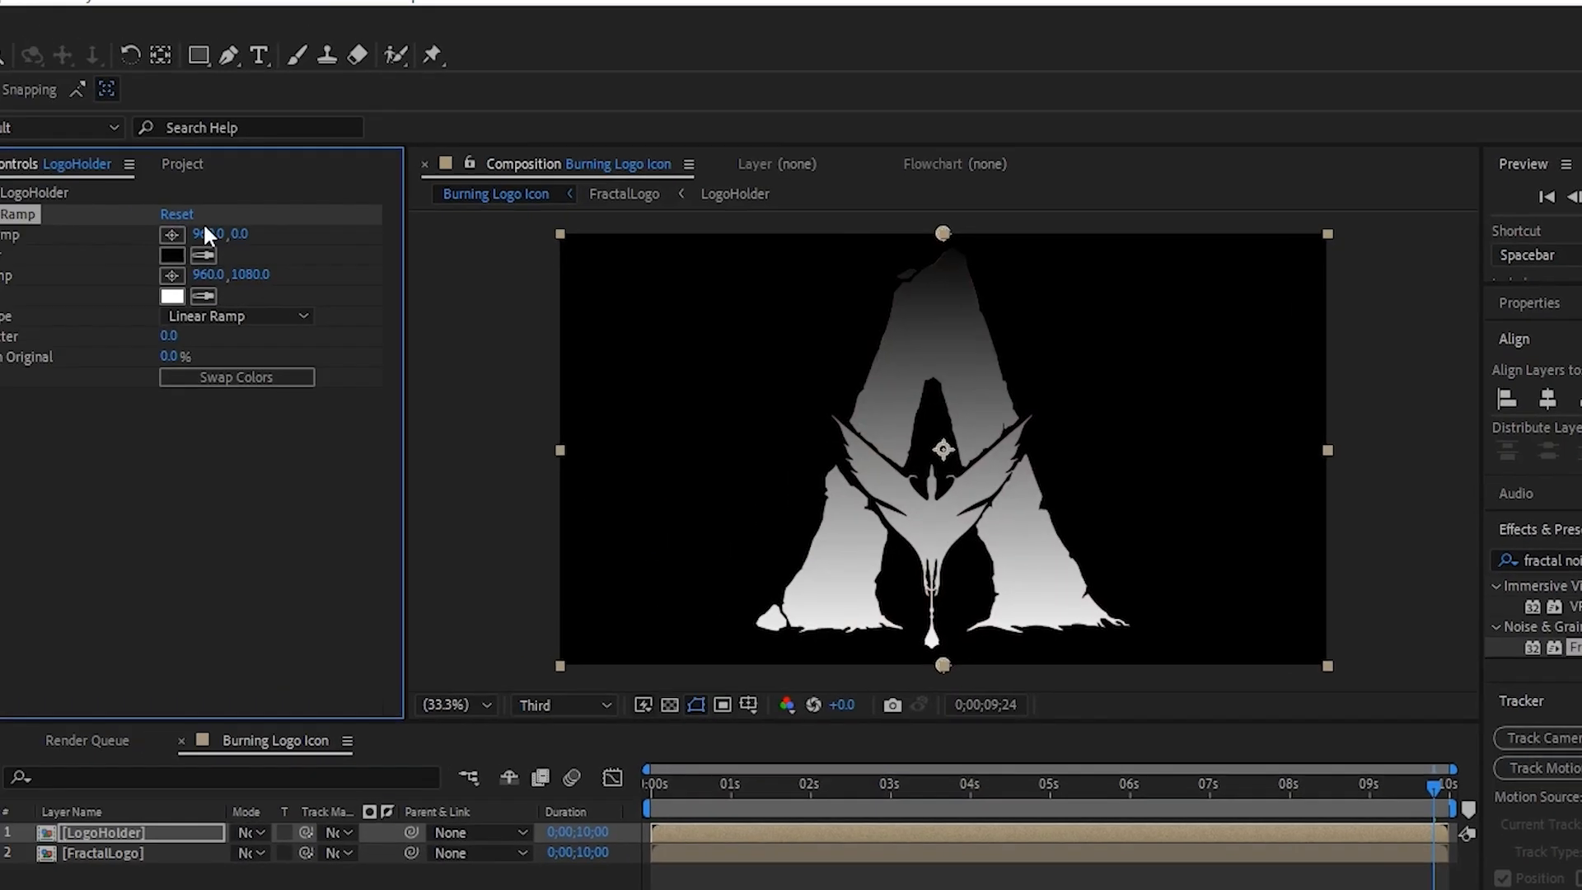
- Set the Gradient Ramp's start colour to dark orange and its end colour to golden yellow
click(276, 272)
drag(487, 280, 513, 388)
click(723, 259)
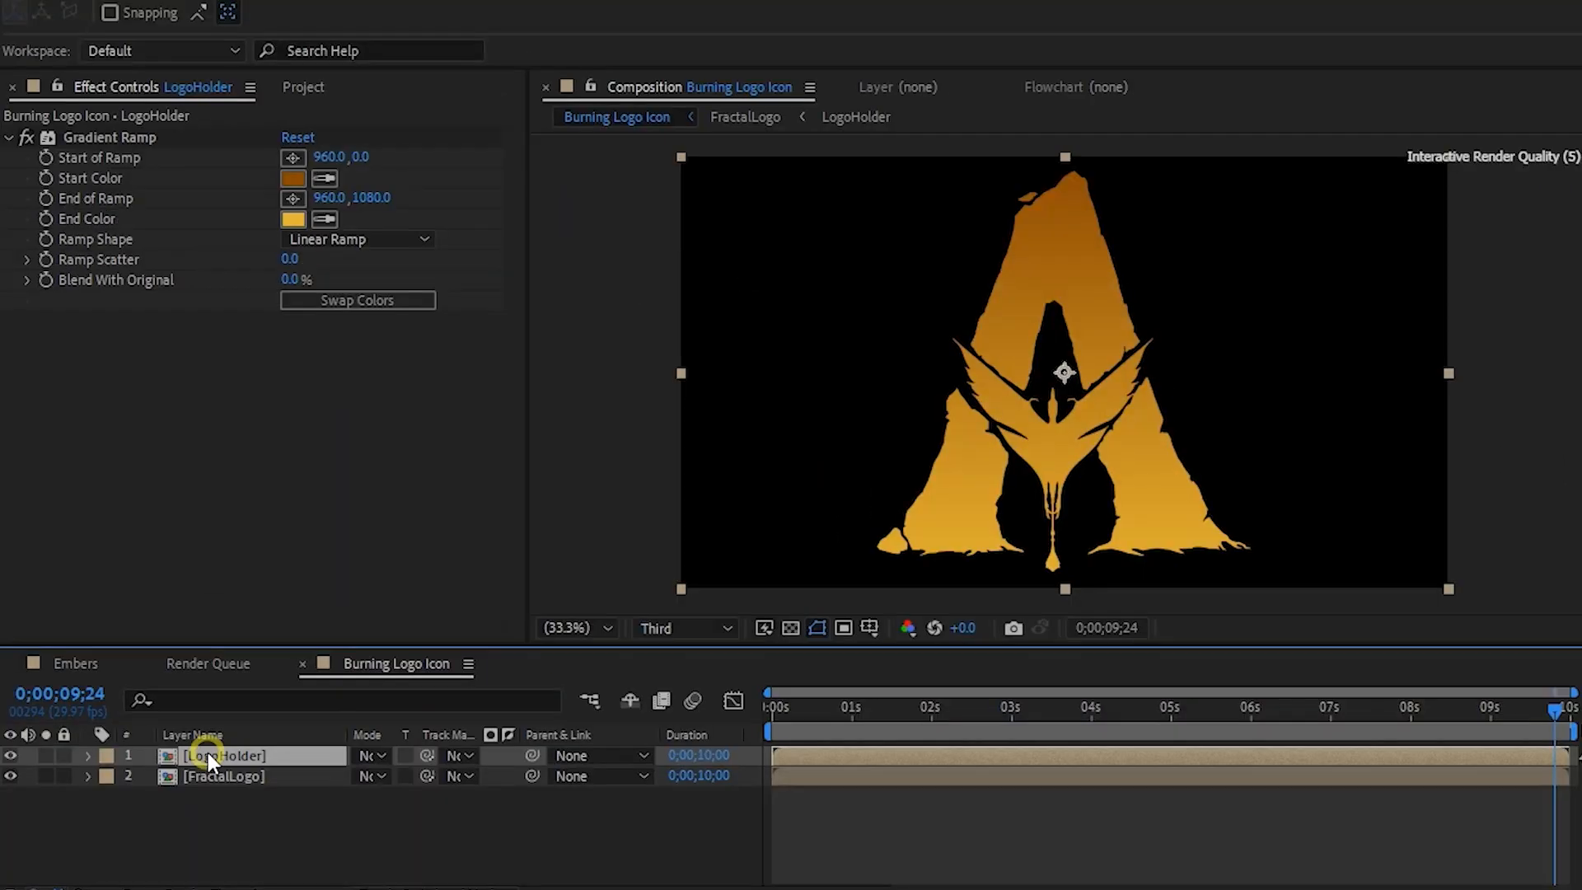
- Move LogoHolder below FractalLogo and set the FractalLogo layer's blending mode to Screen
drag(208, 754, 204, 793)
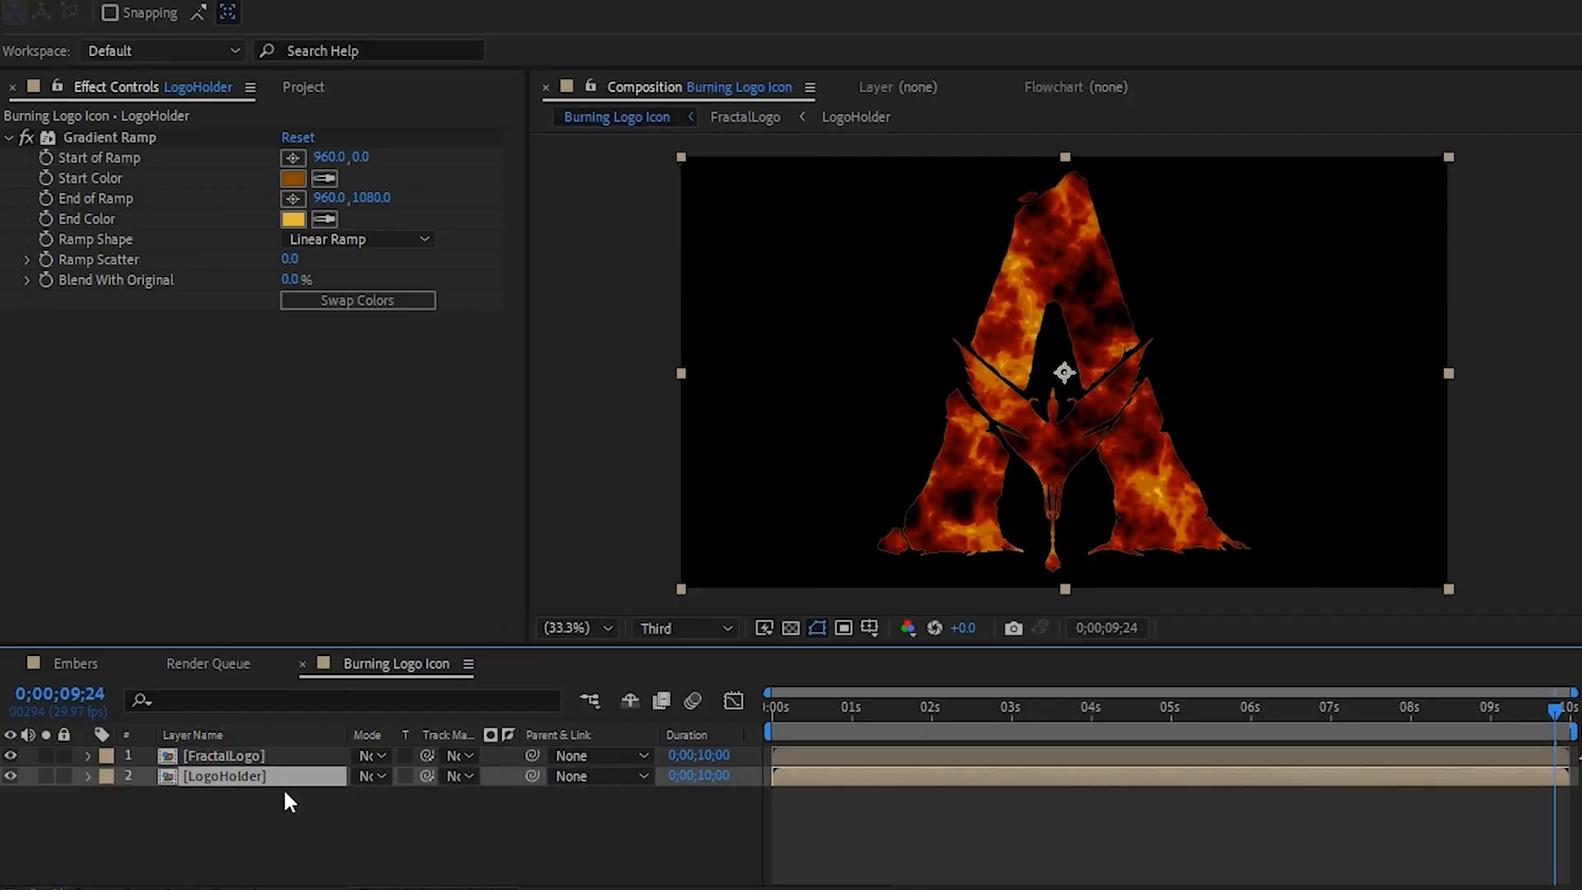
click(379, 752)
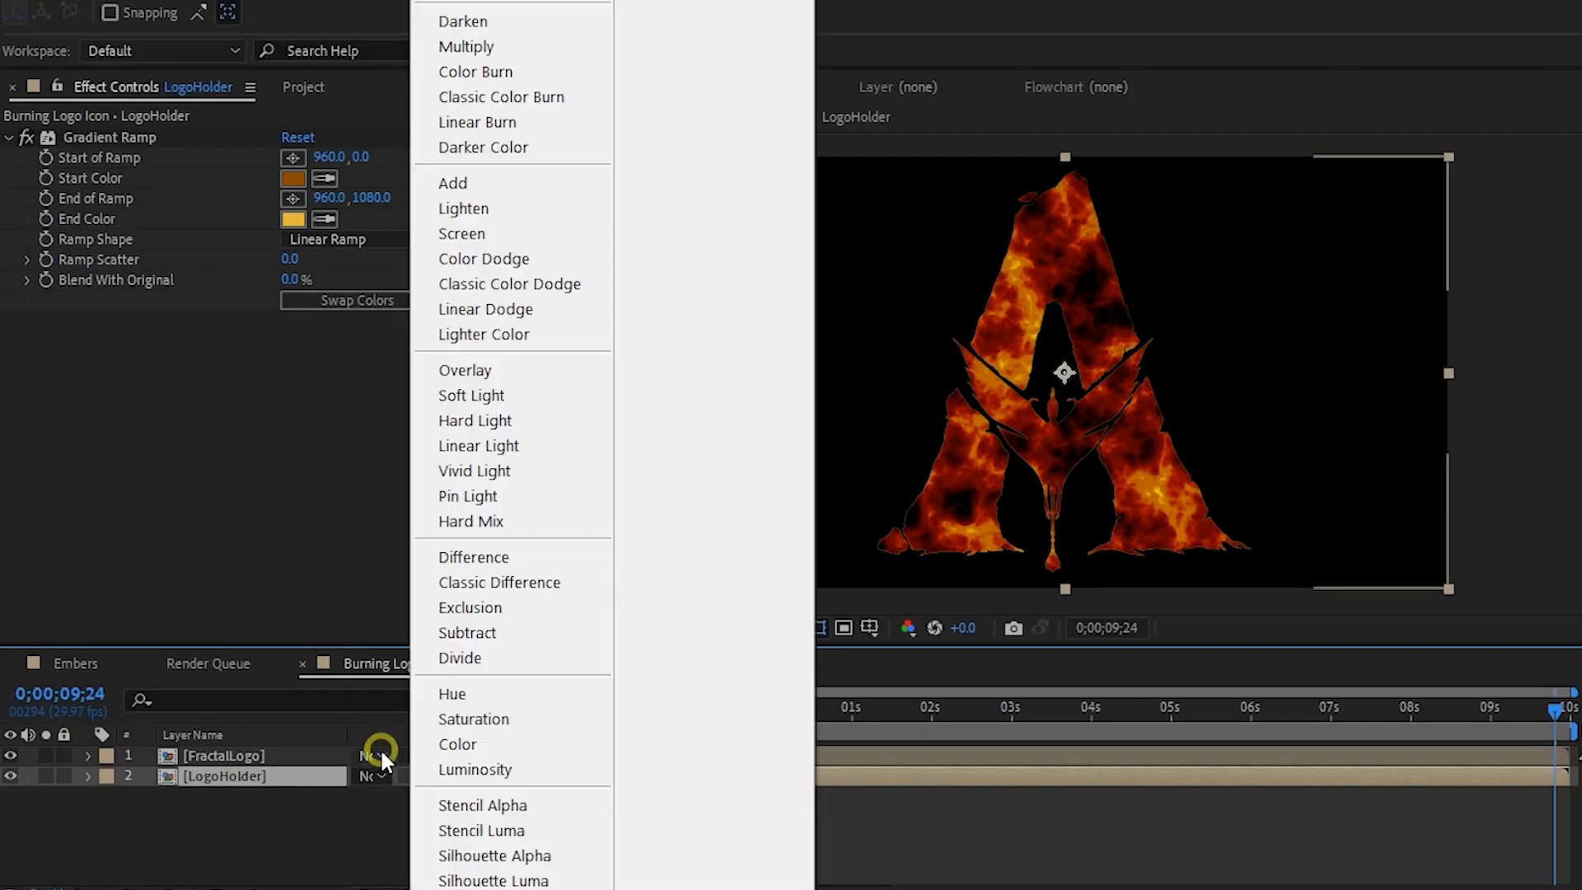
click(507, 234)
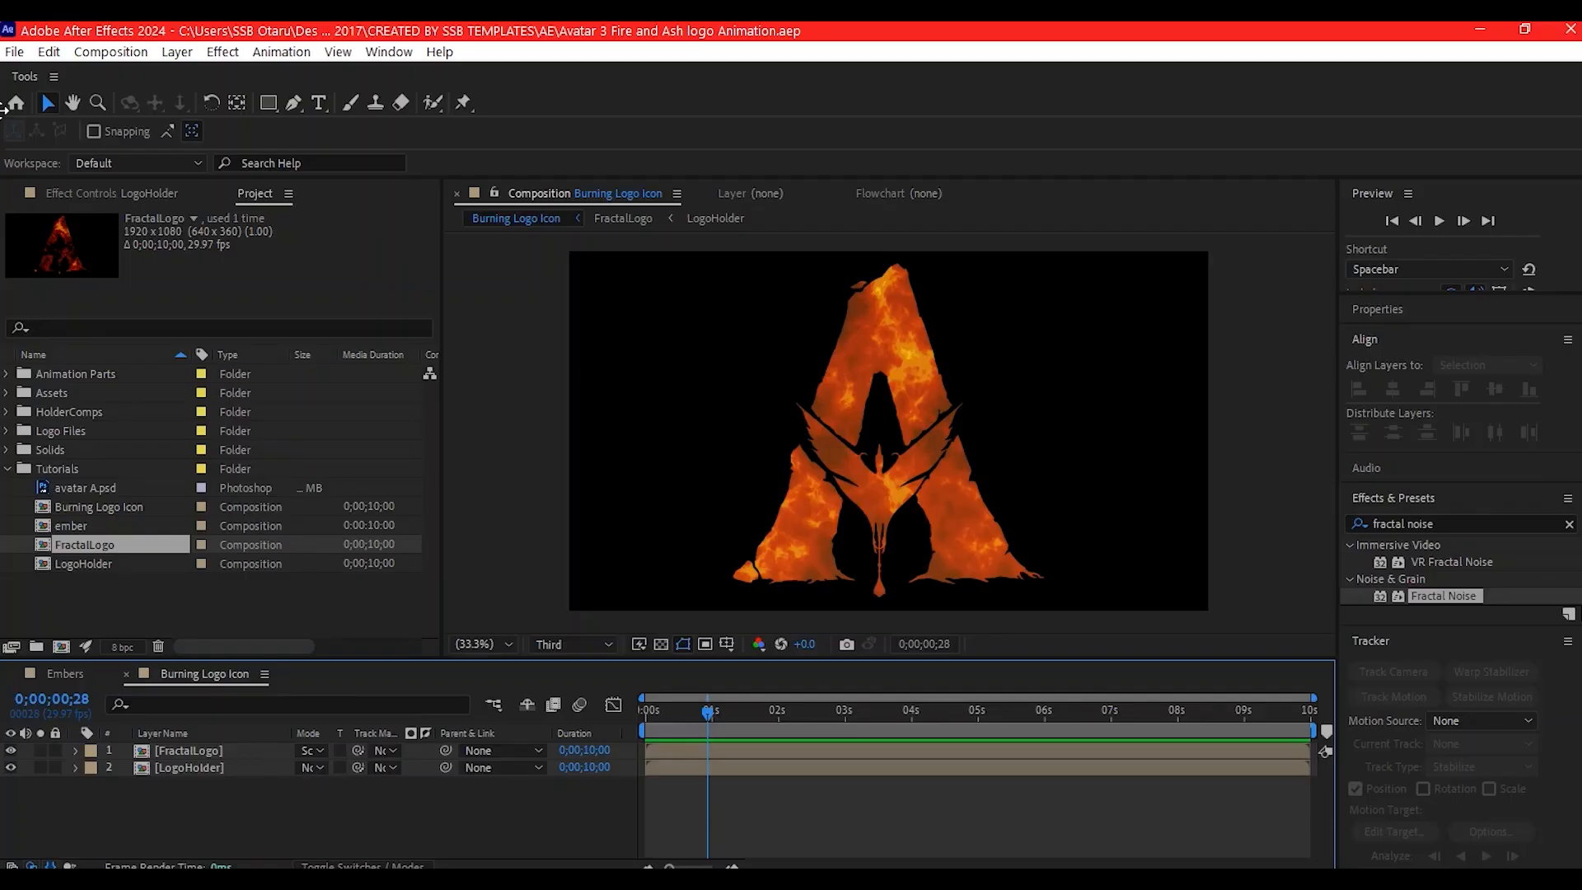
- Duplicate the FractalLogo composition in the project and rename the copy FractalLogo Emiter
click(51, 542)
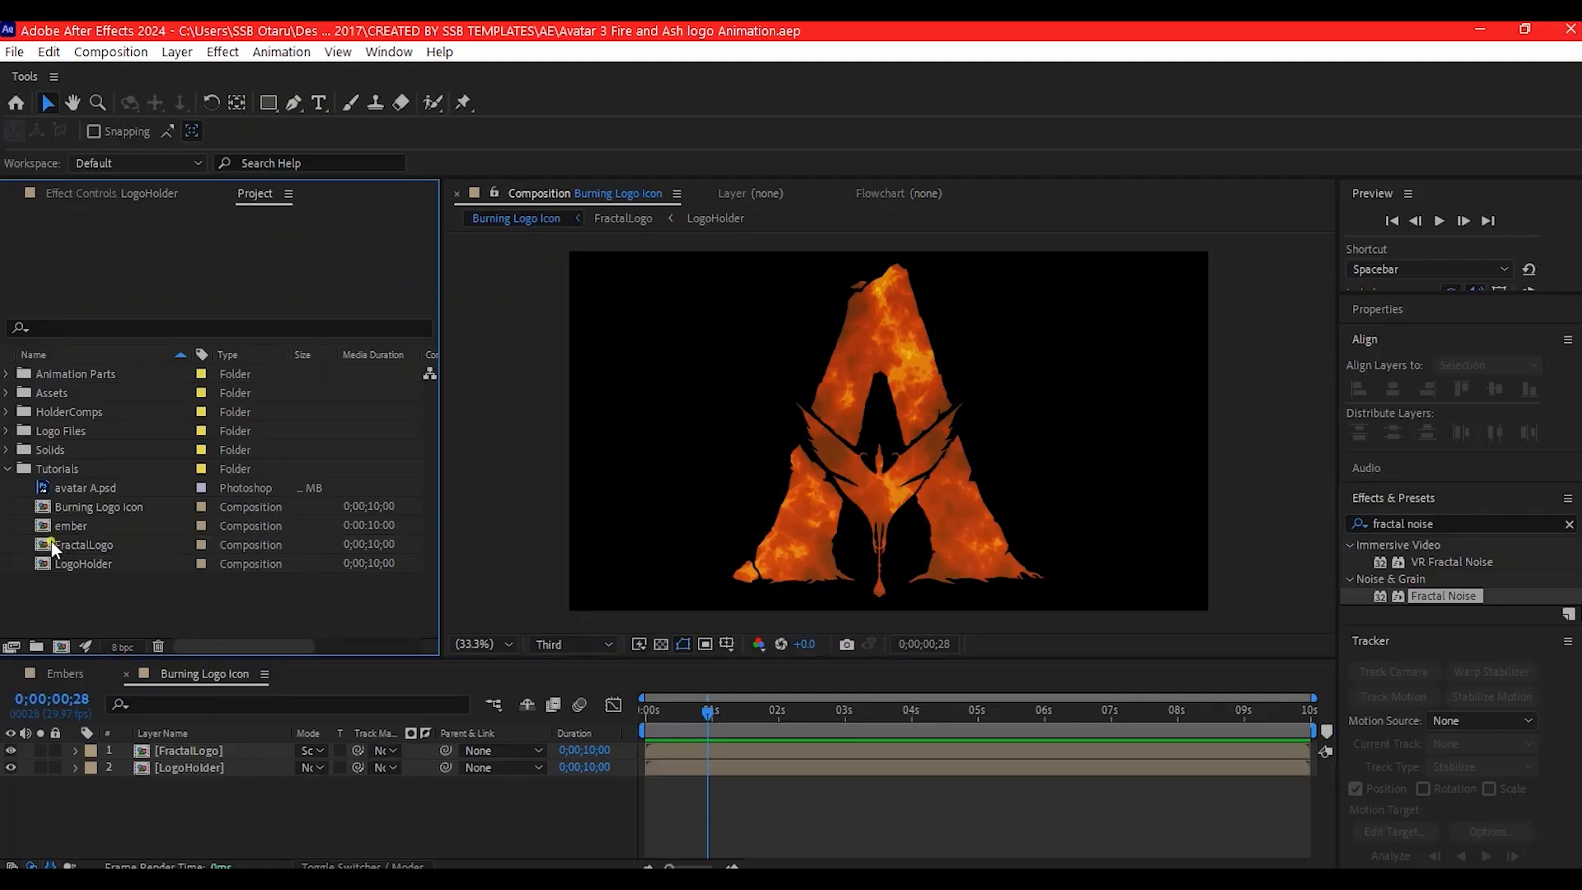
click(48, 544)
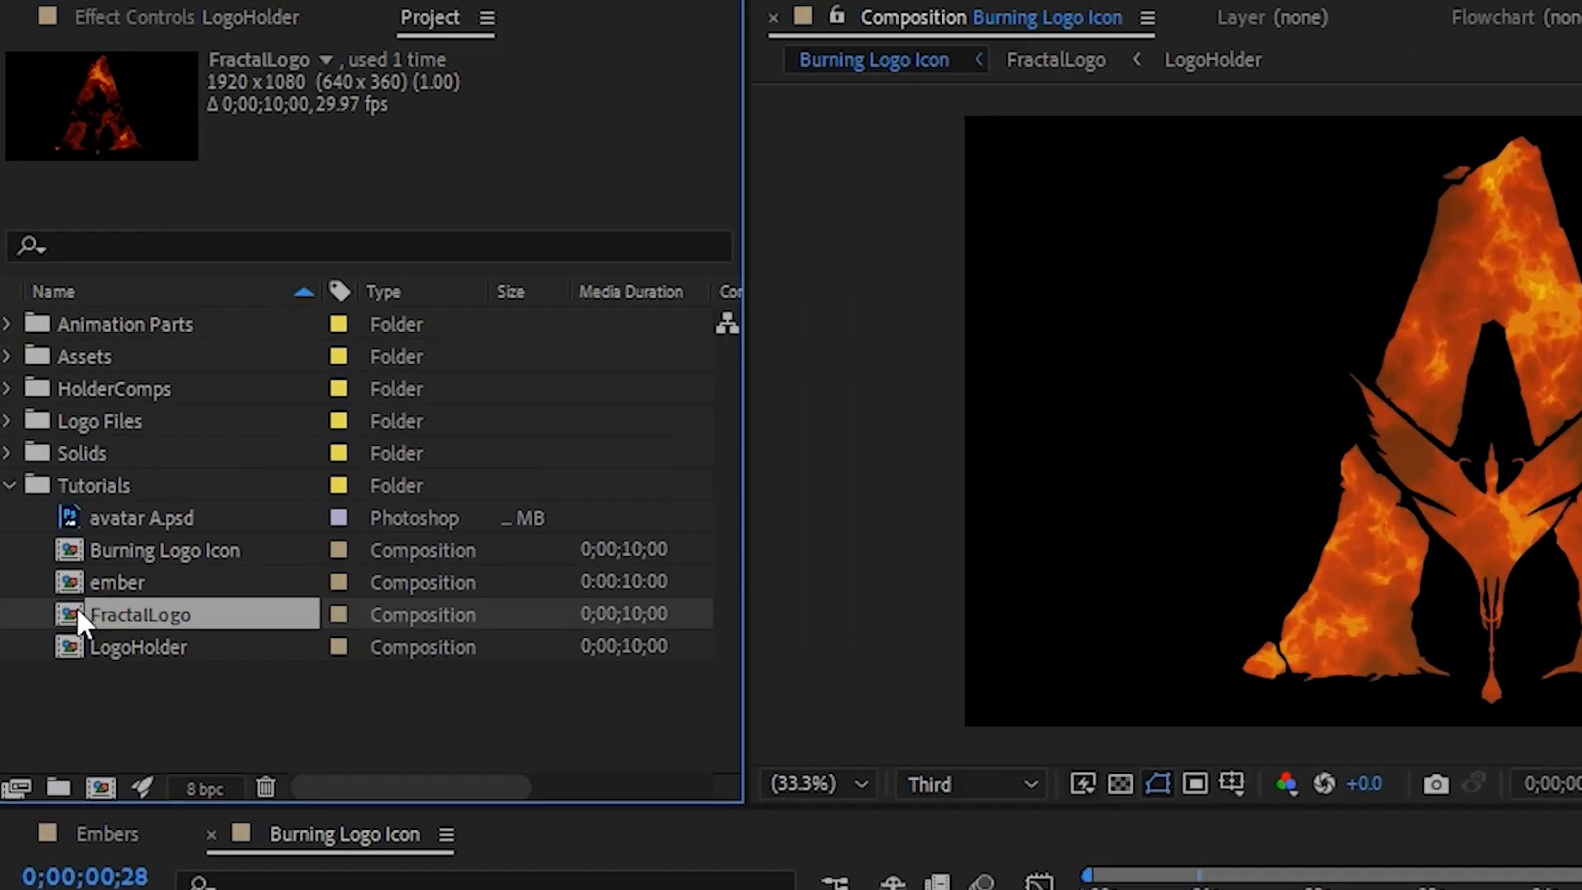
key(ctrl+d)
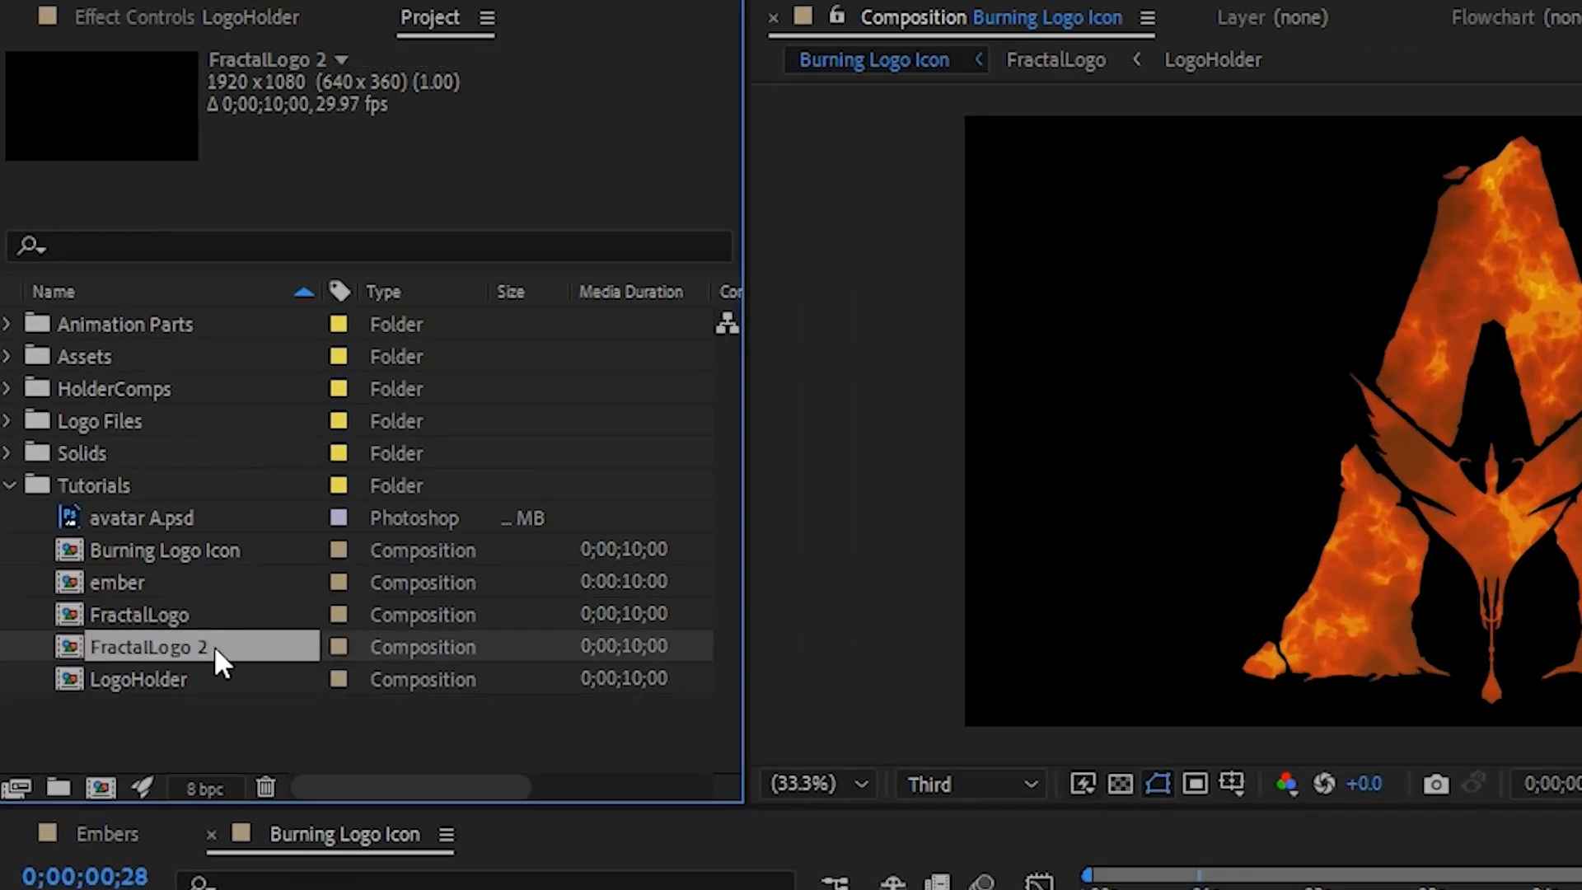
key(Return)
click(252, 651)
key(BackSpace)
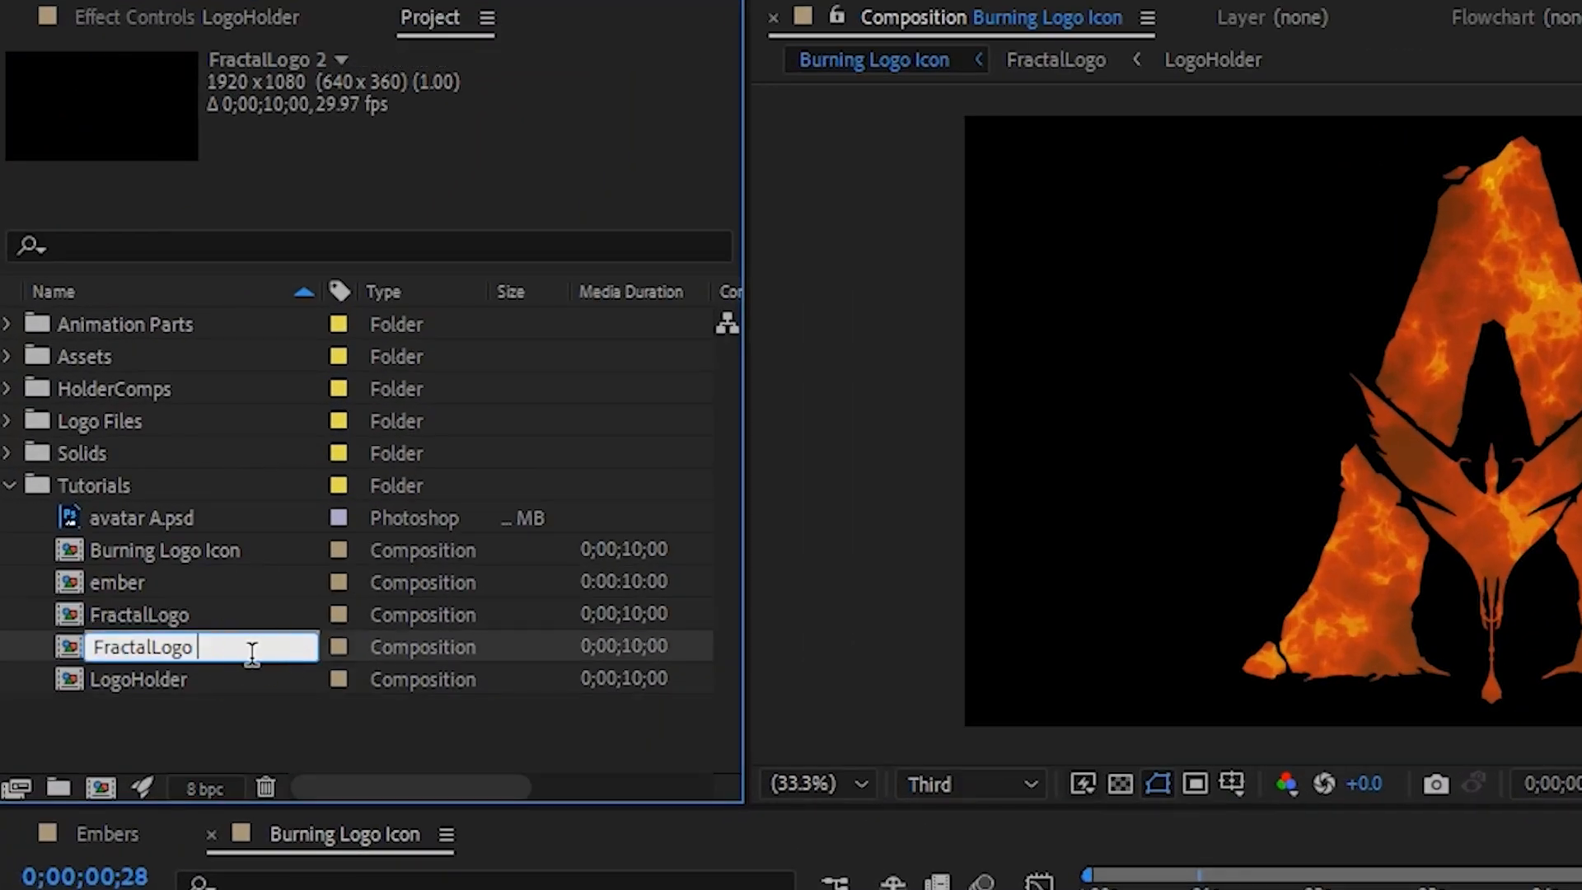
text(Emiter)
key(Return)
- Open the FractalLogo Emiter composition and delete Colorama and Curves from its Fractal Fire layer
double_click(69, 643)
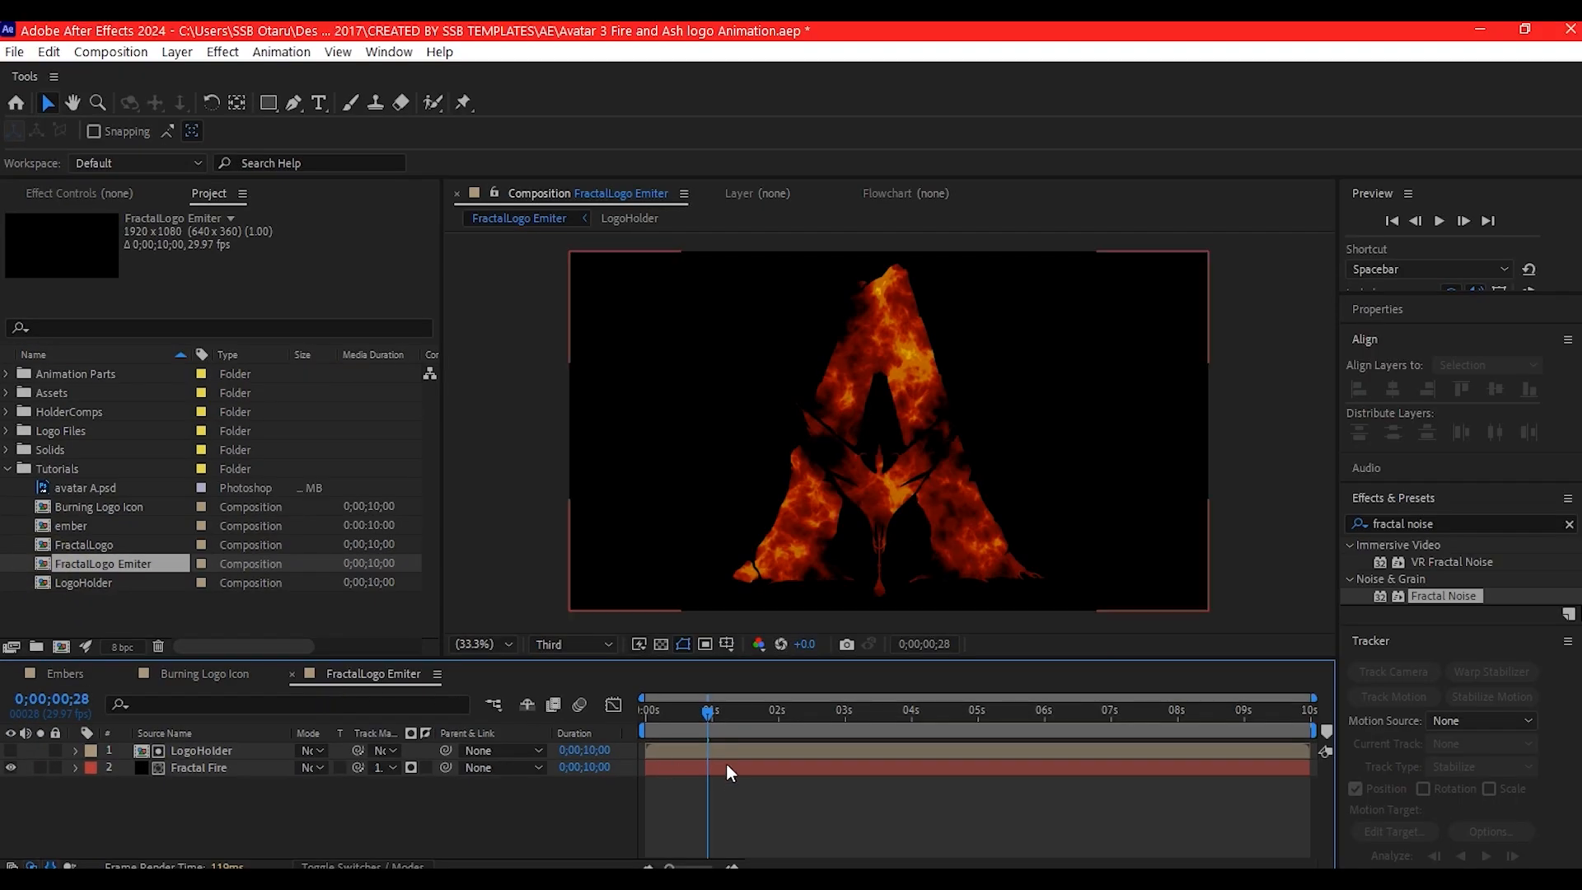
click(726, 765)
key(F3)
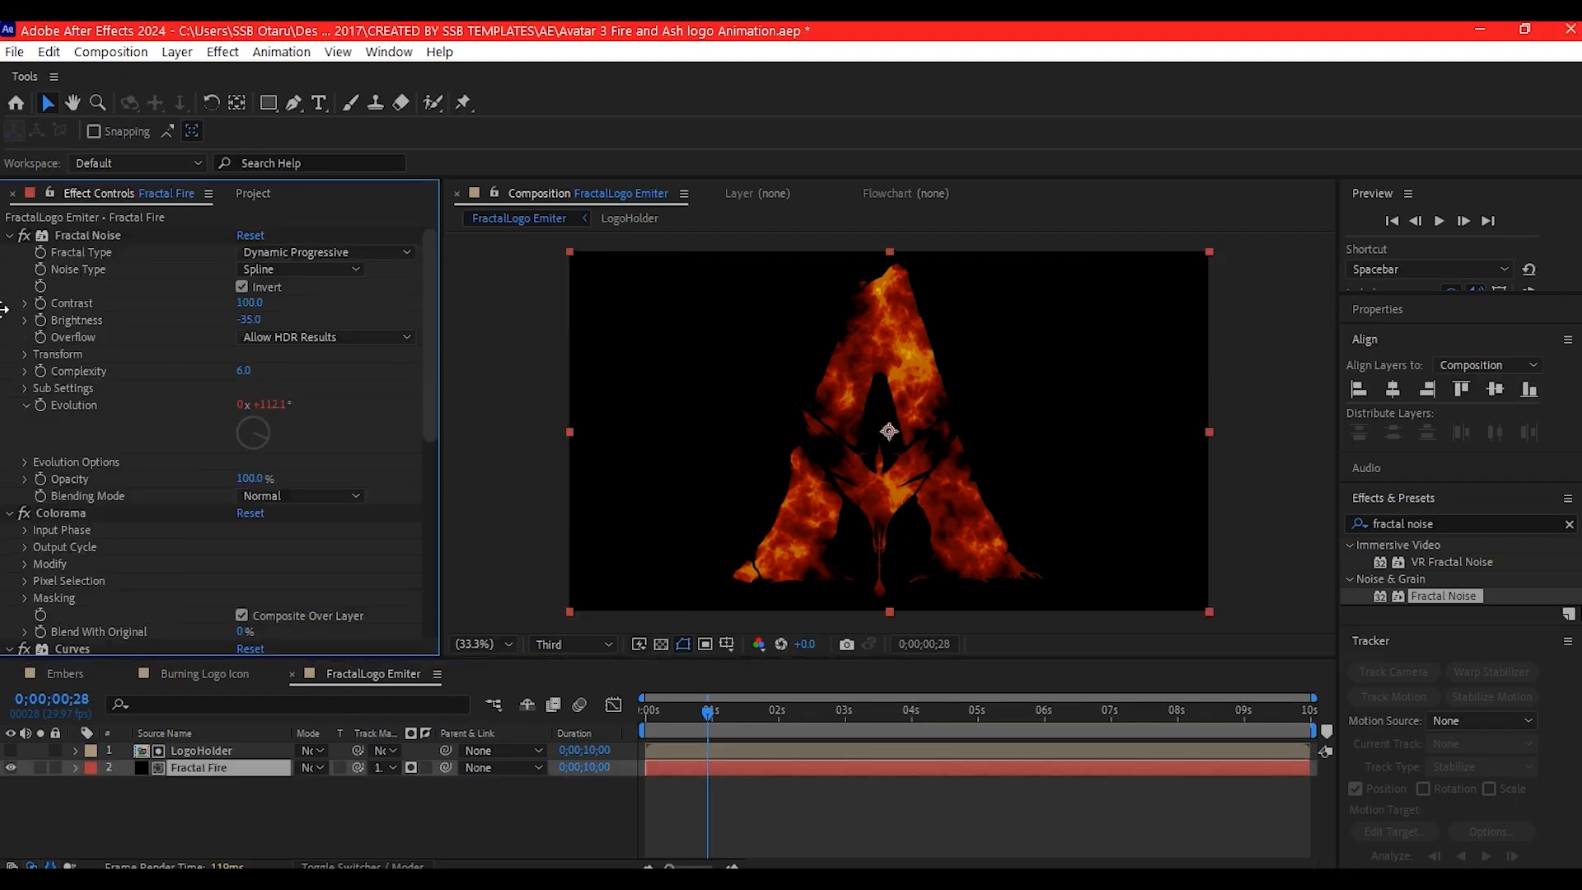
click(6, 235)
click(73, 252)
key(Delete)
key(Delete)
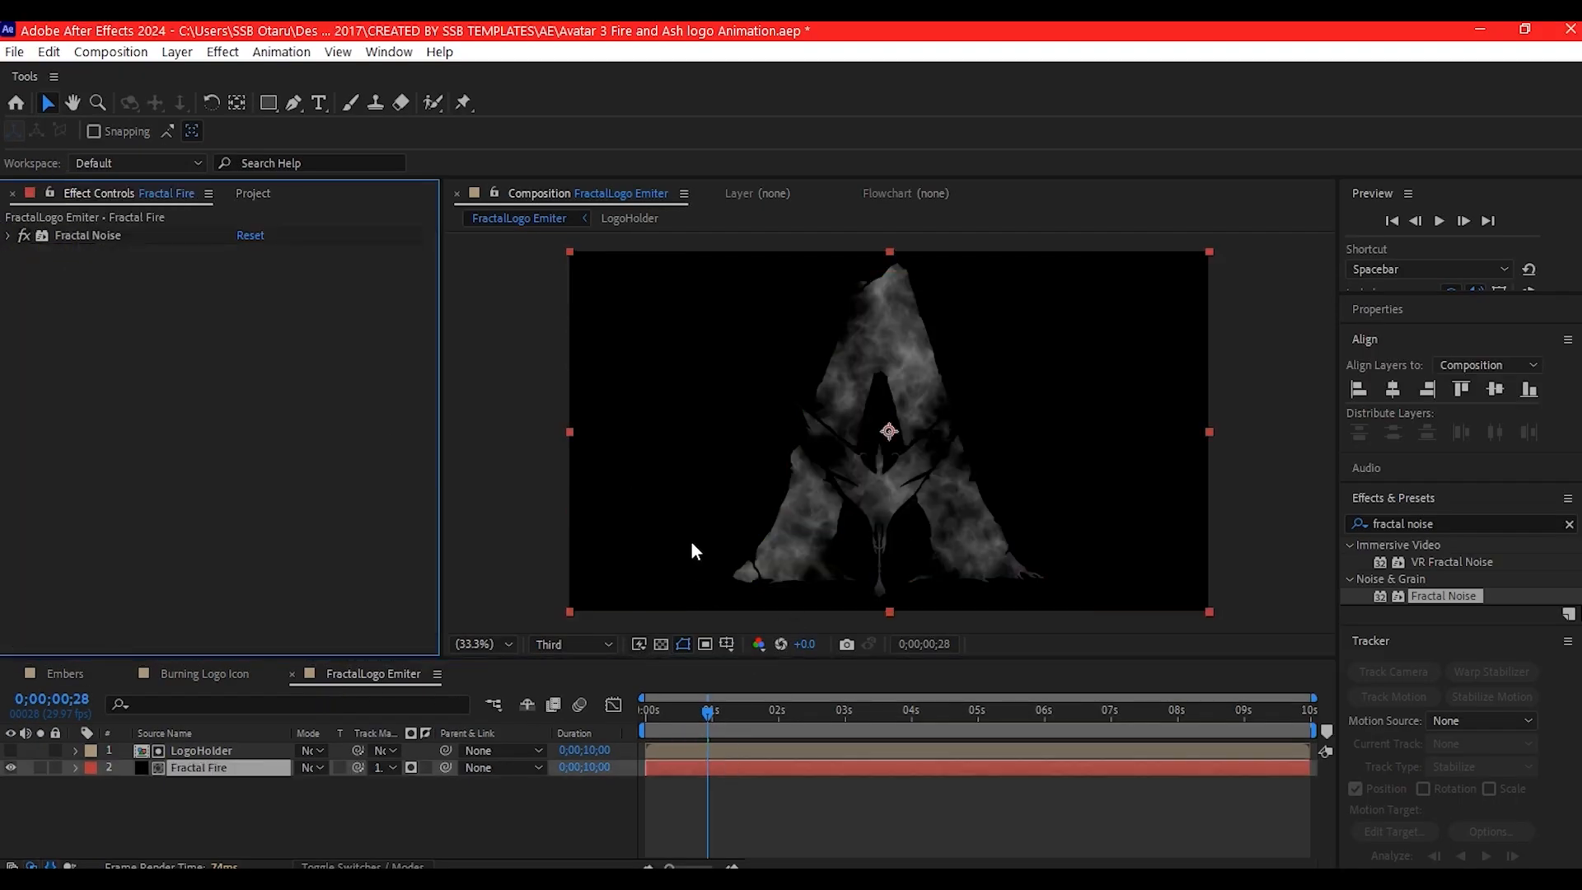
- Apply Levels to Fractal Fire with Input Black 33.1, Input White 127.5, Gamma 1.41 and Output Black -51
key(ctrl+space)
text(level)
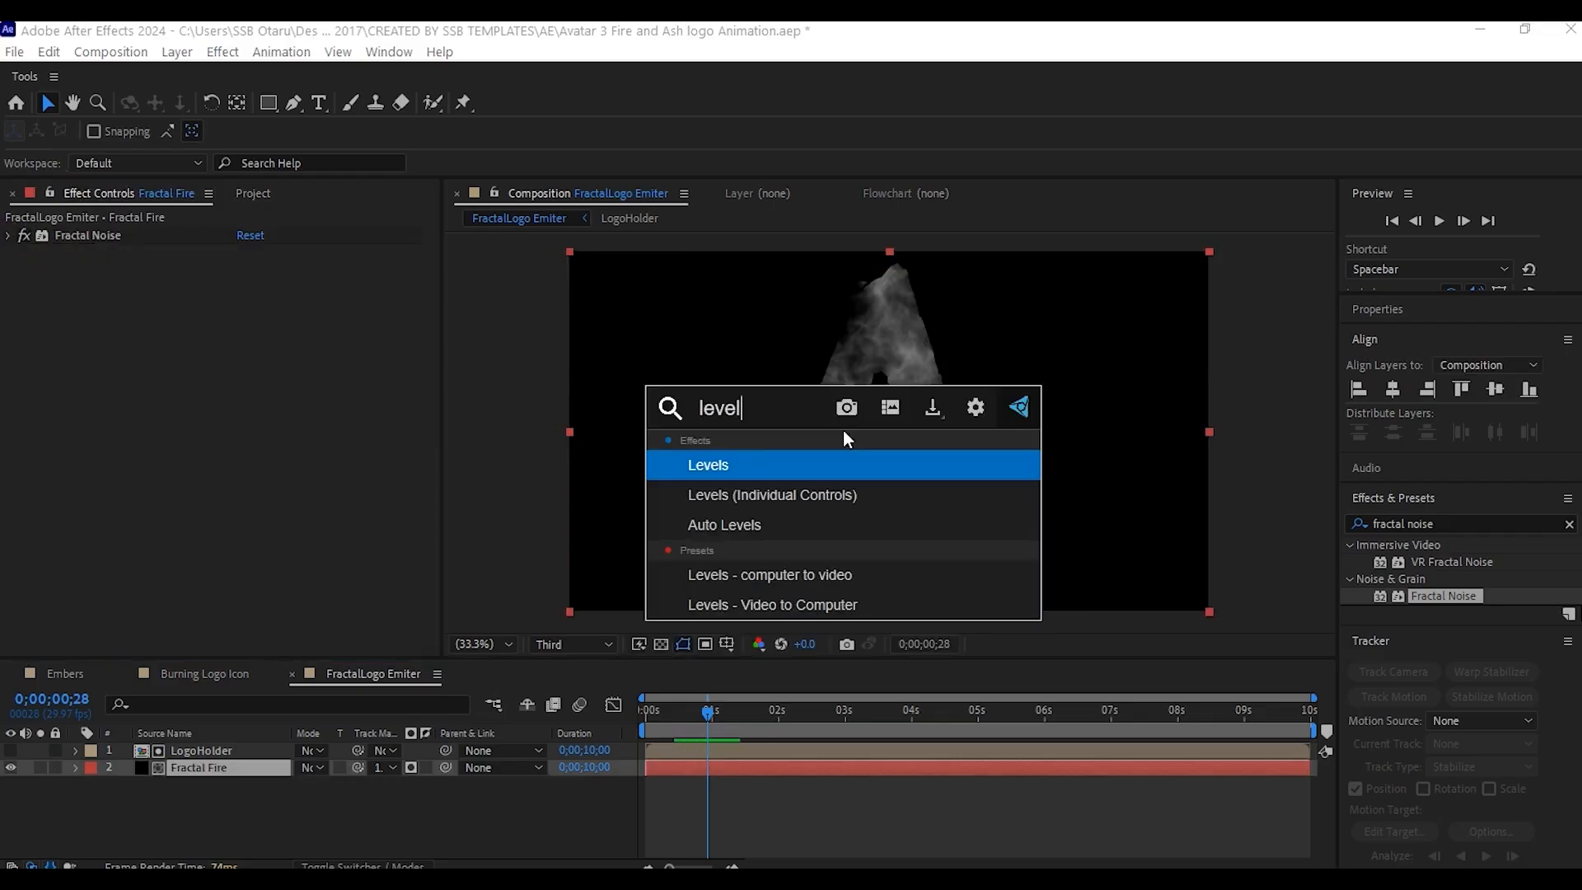
click(757, 464)
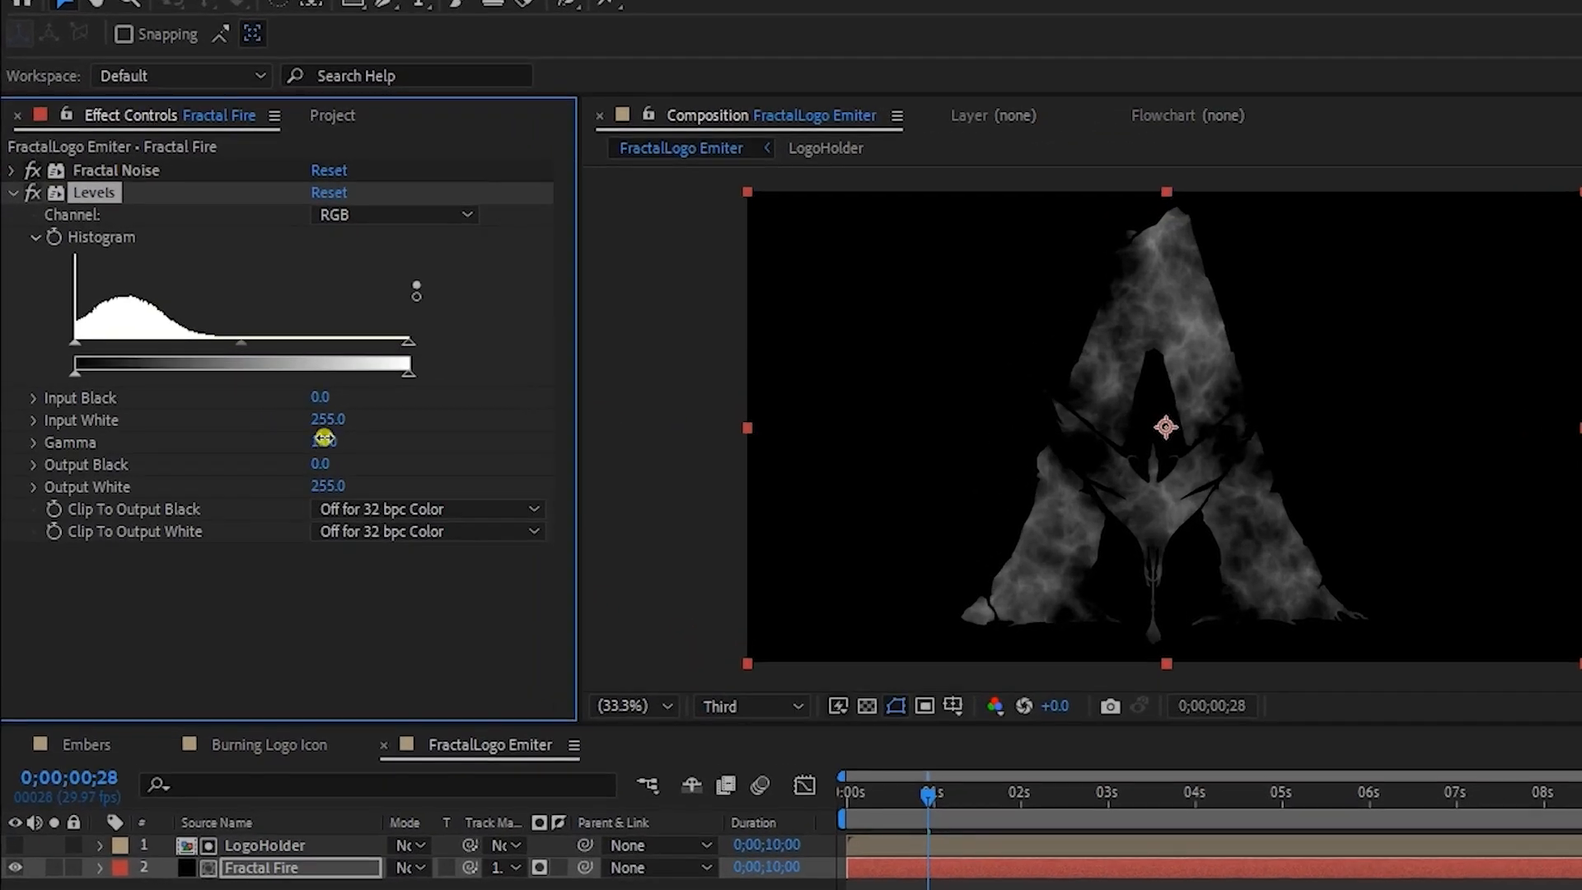
drag(247, 443, 317, 422)
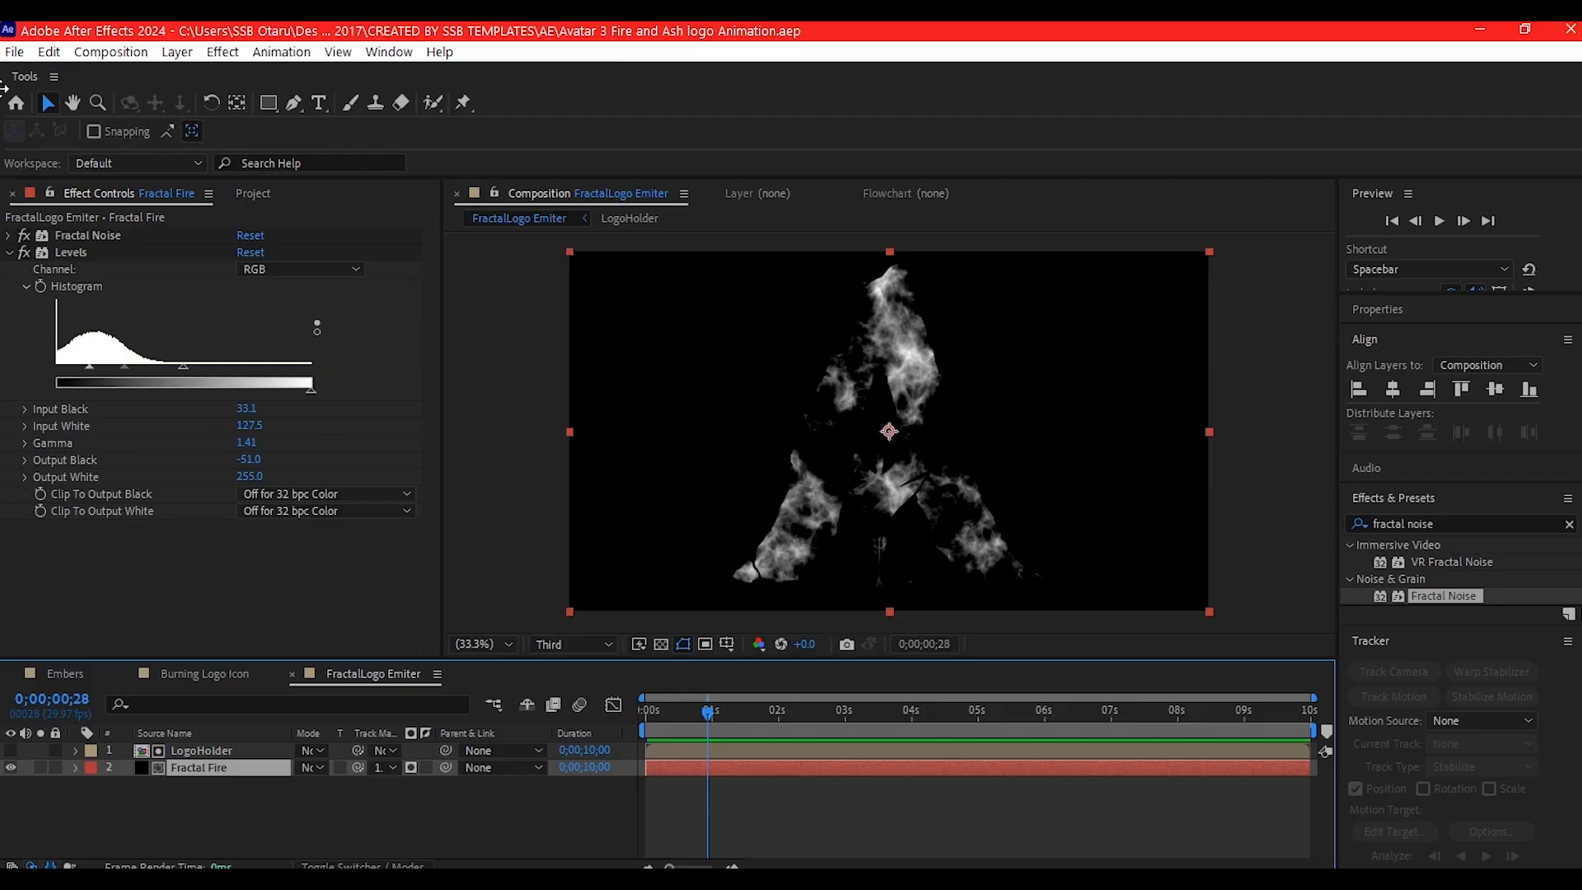
- Create a black 1920 x 1080 solid named Particles in the Burning Logo Icon composition
click(220, 672)
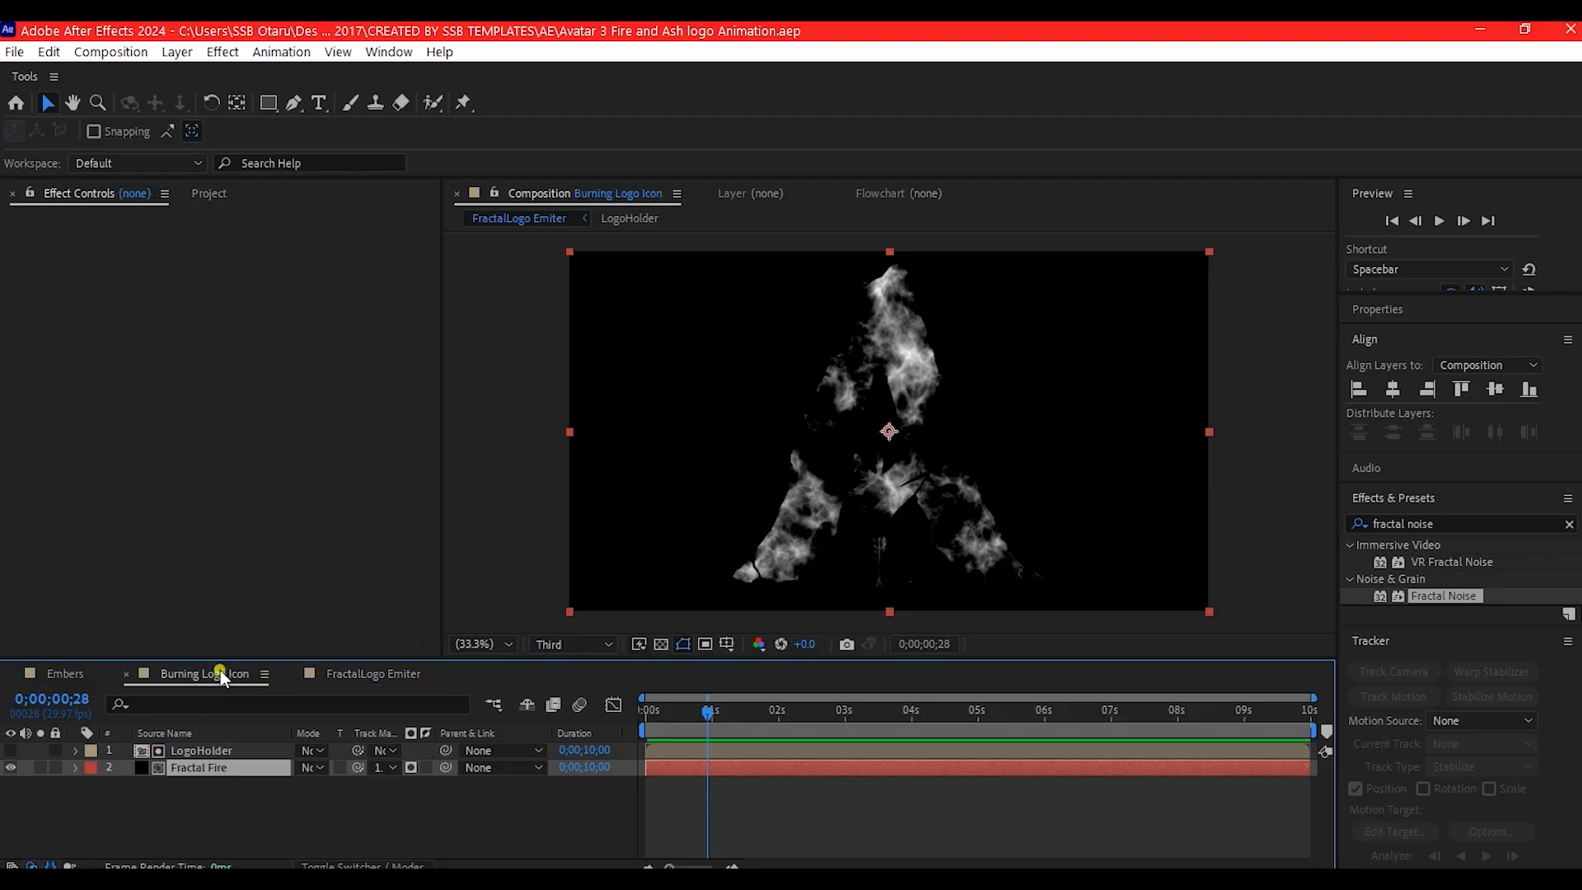
right_click(485, 814)
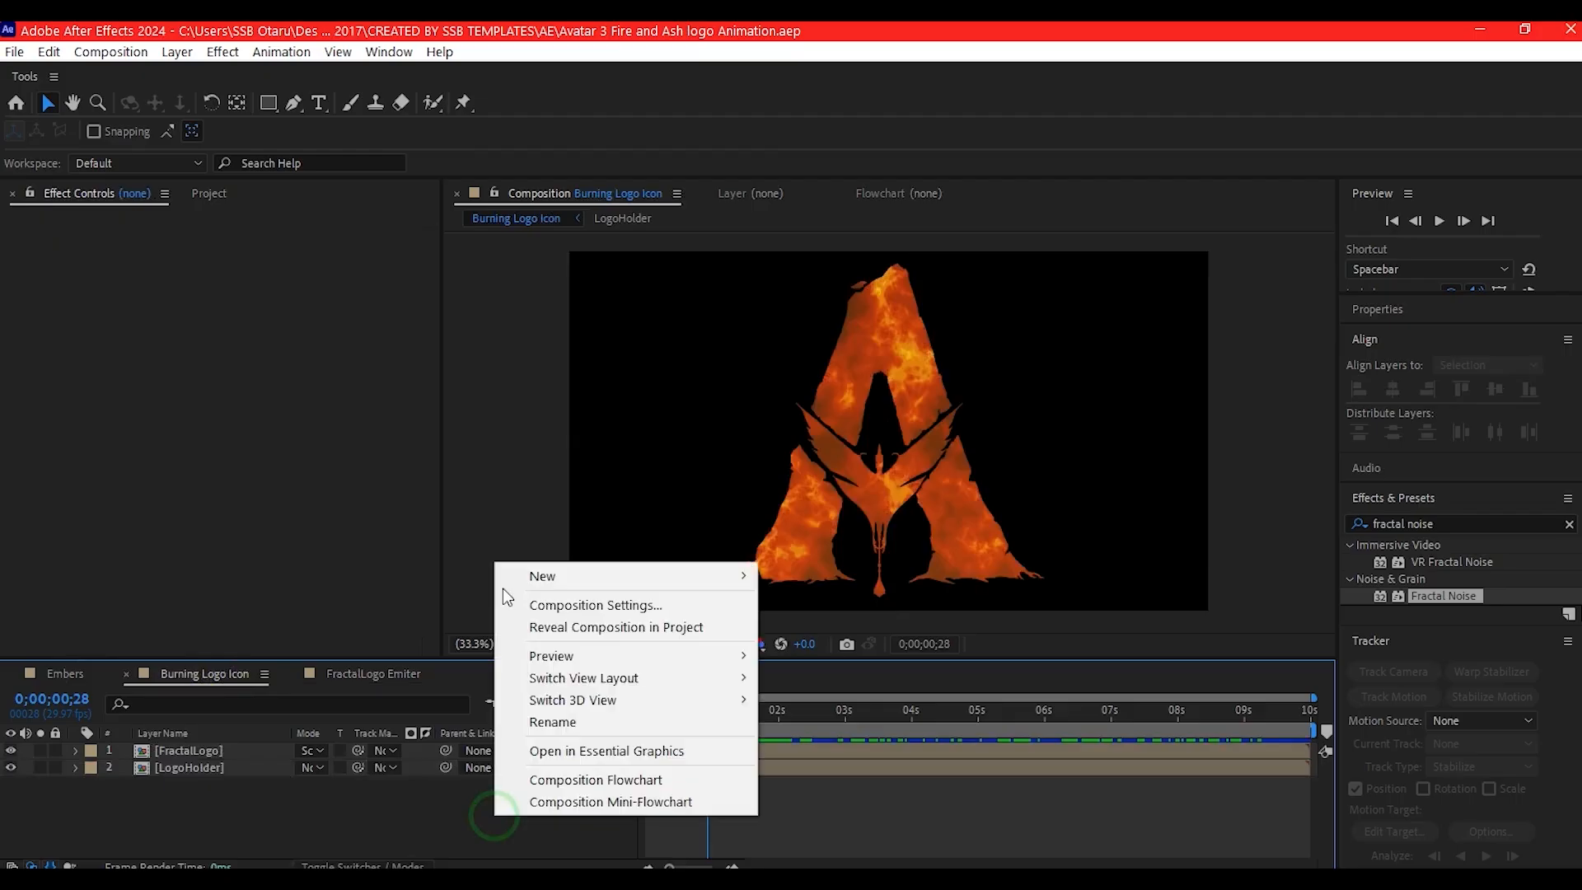
mouse_move(530, 572)
click(795, 621)
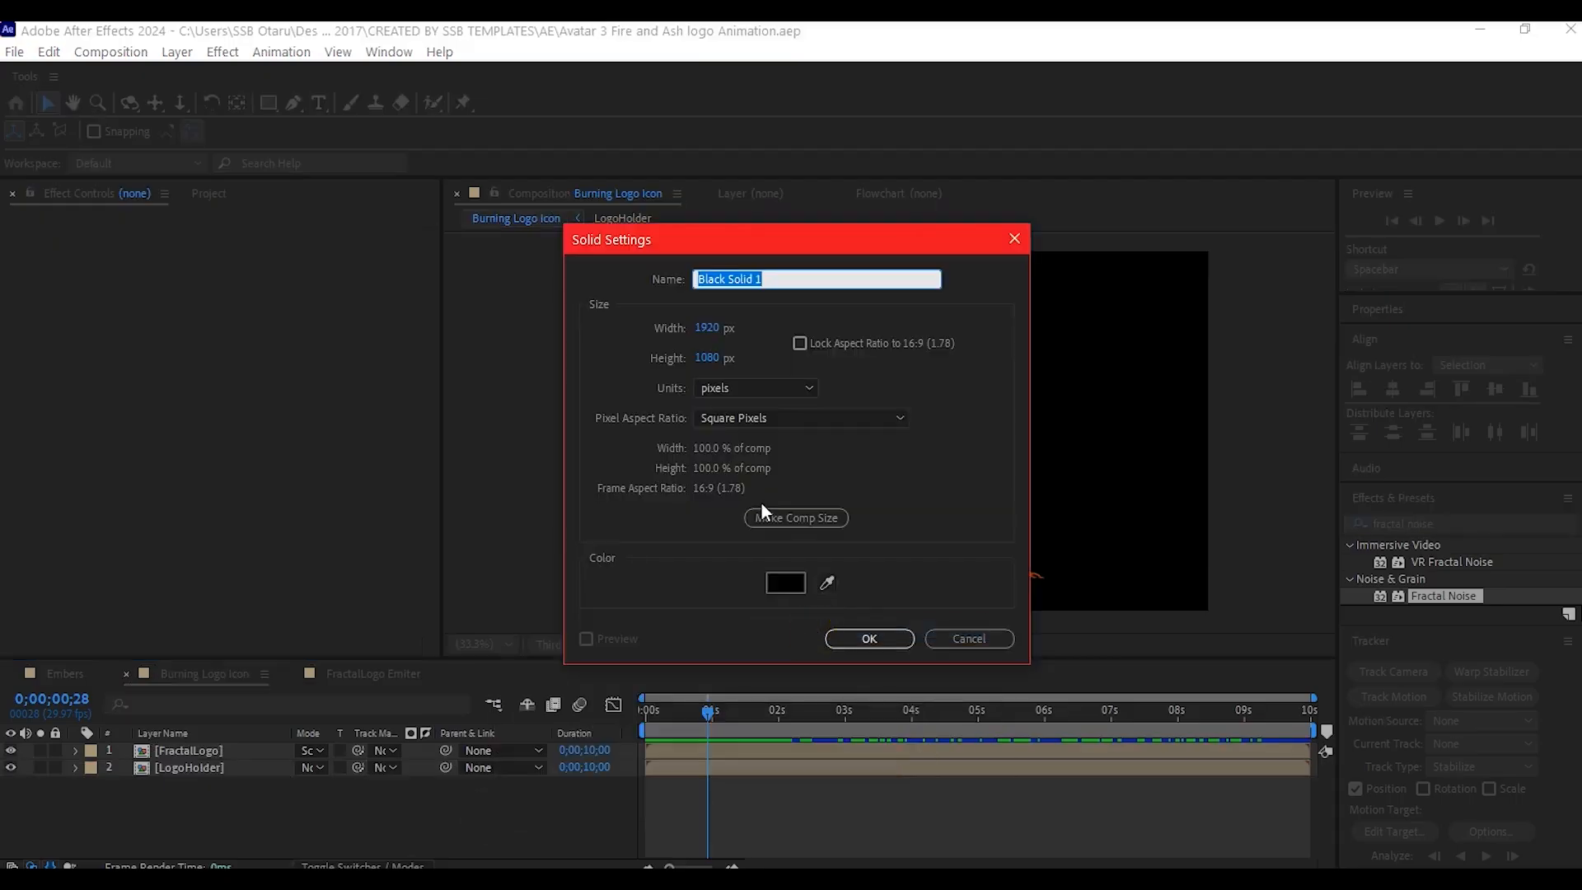
text(Particles)
key(Return)
- Apply the CC Particle World effect to the Particles layer
key(ctrl+space)
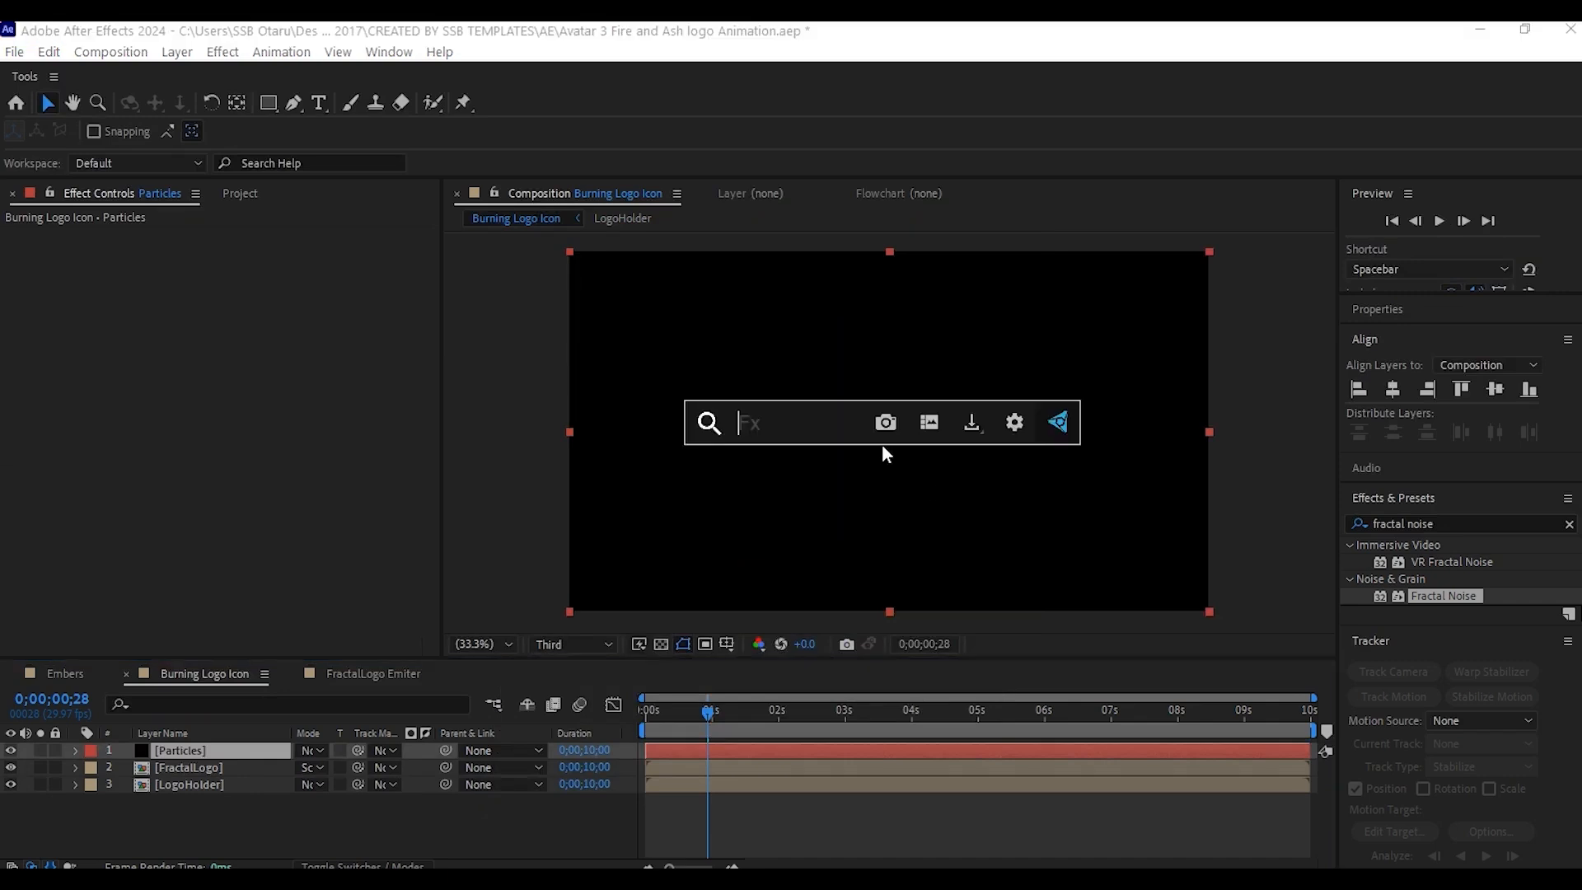
text(cc parti)
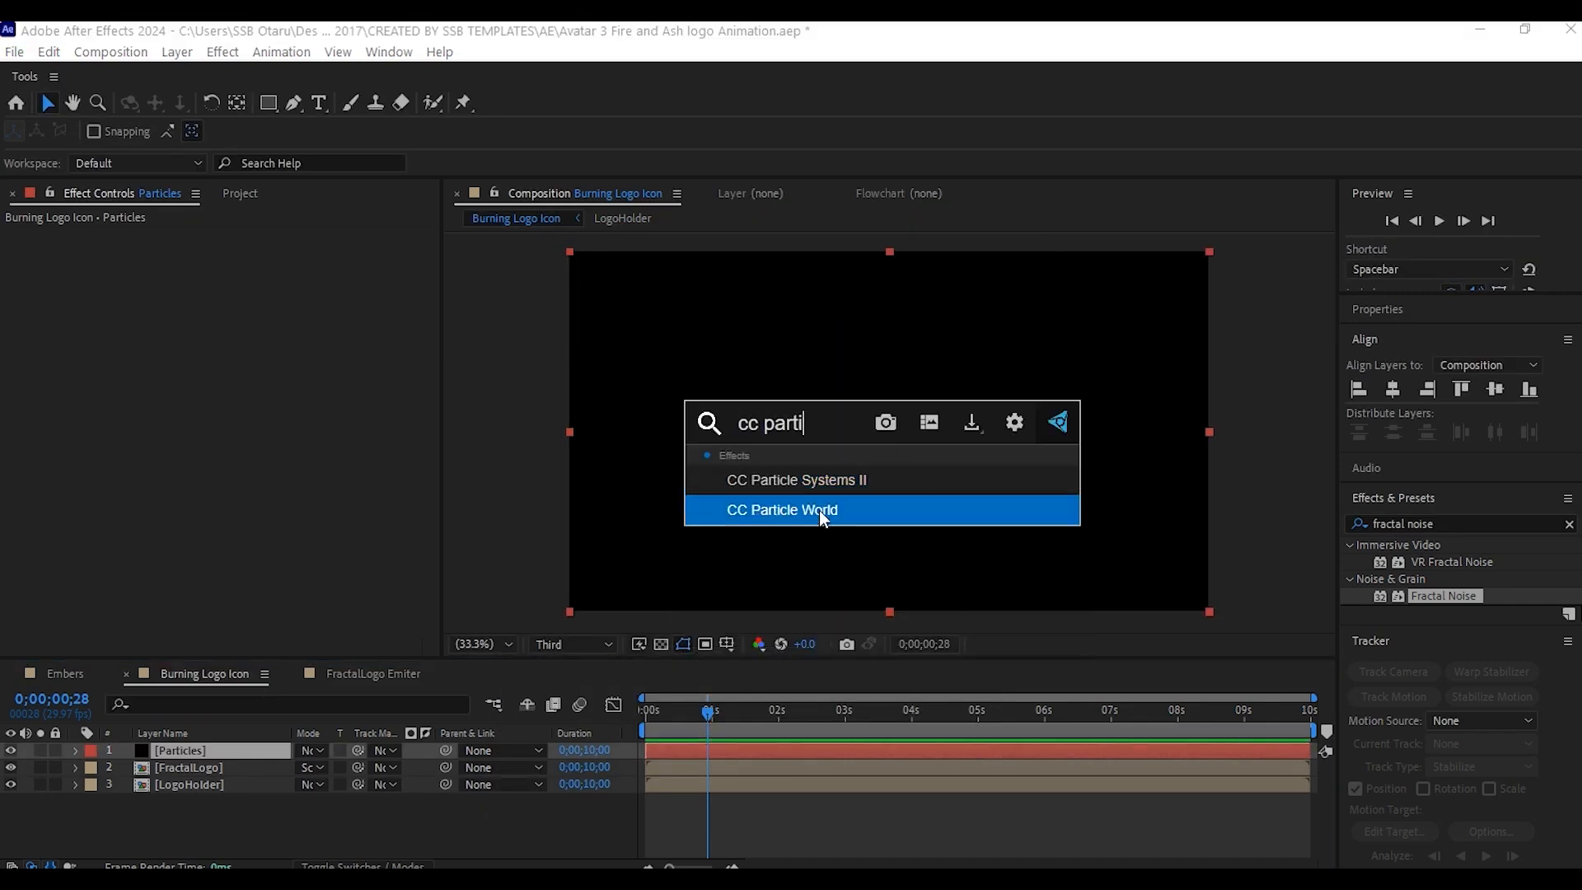
click(819, 511)
- Add the FractalLogo Emiter composition above the Particles layer and set it as the track matte for Particles
click(240, 193)
drag(97, 561, 196, 775)
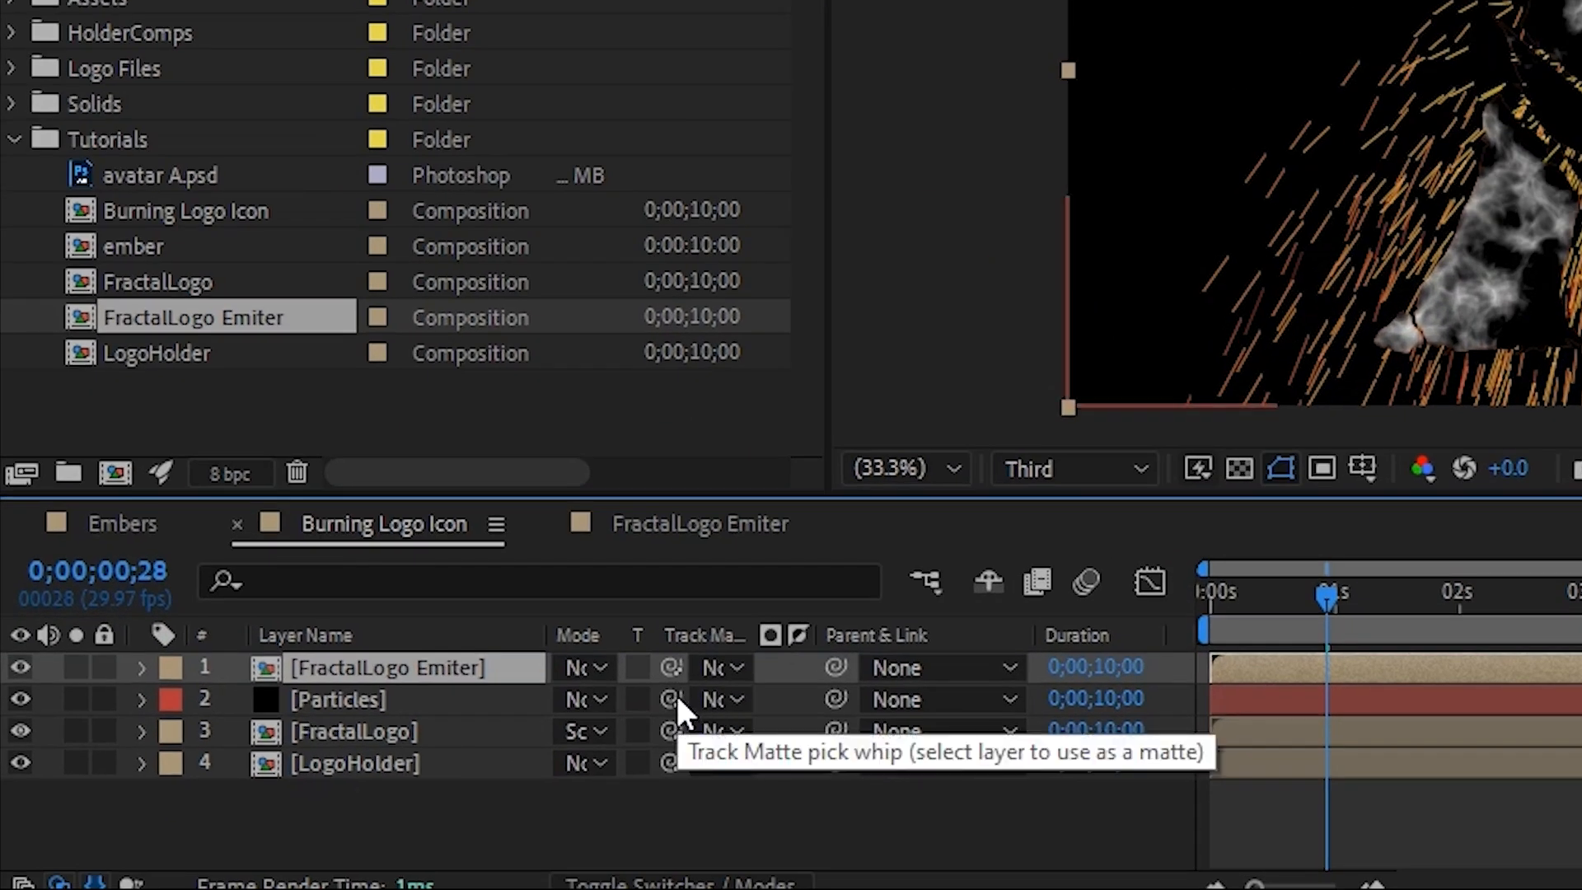
drag(672, 698, 403, 667)
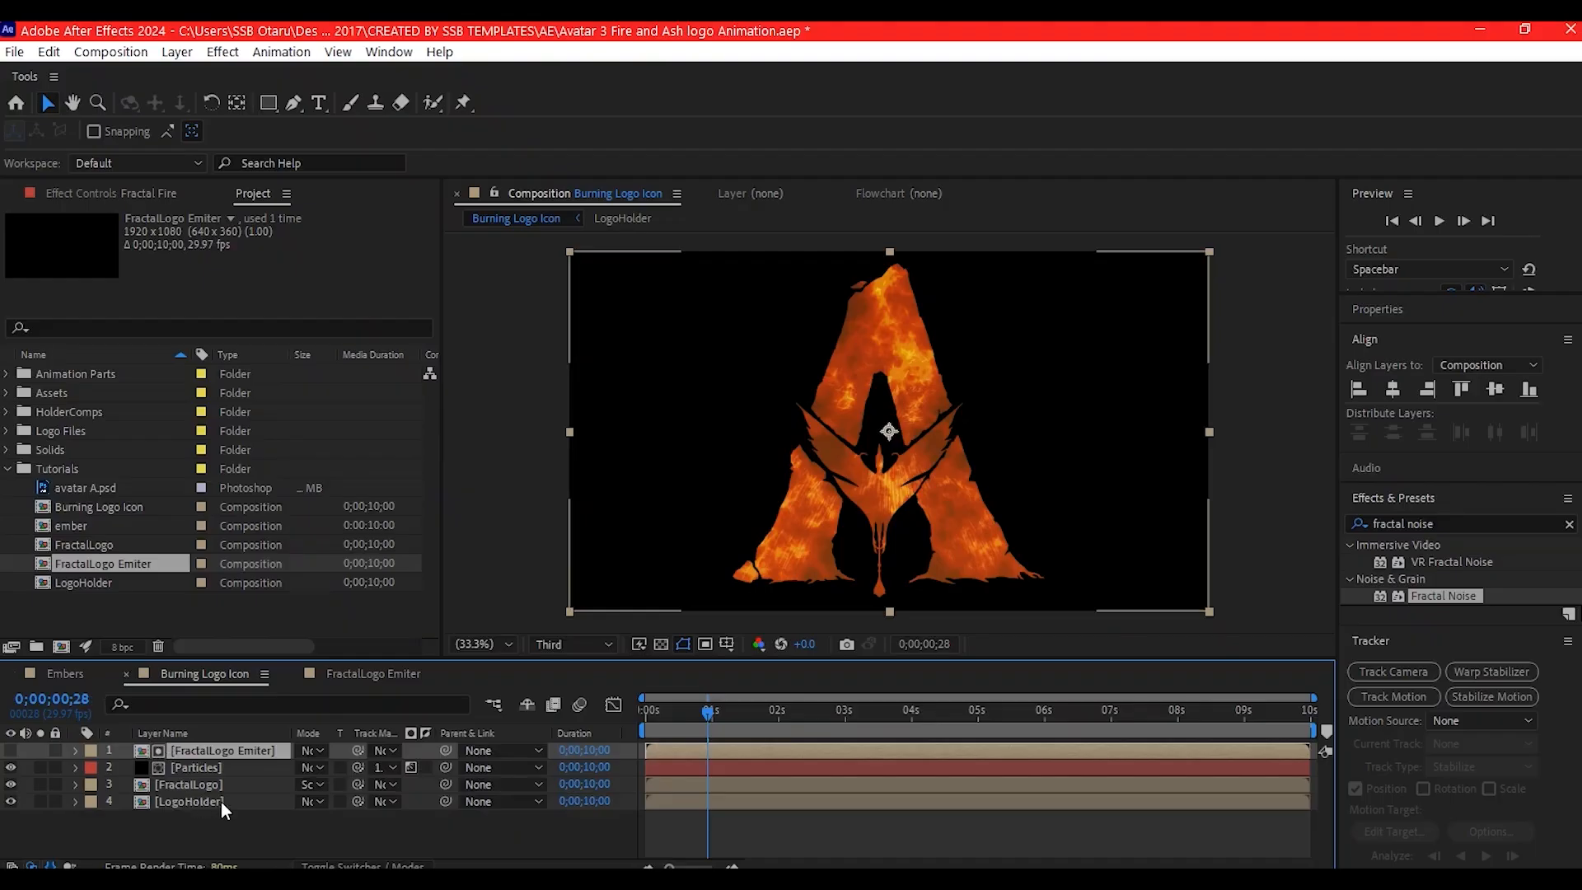
- Hide the LogoHolder and FractalLogo layers and scrub through the timeline to check the matted particles alone
click(460, 842)
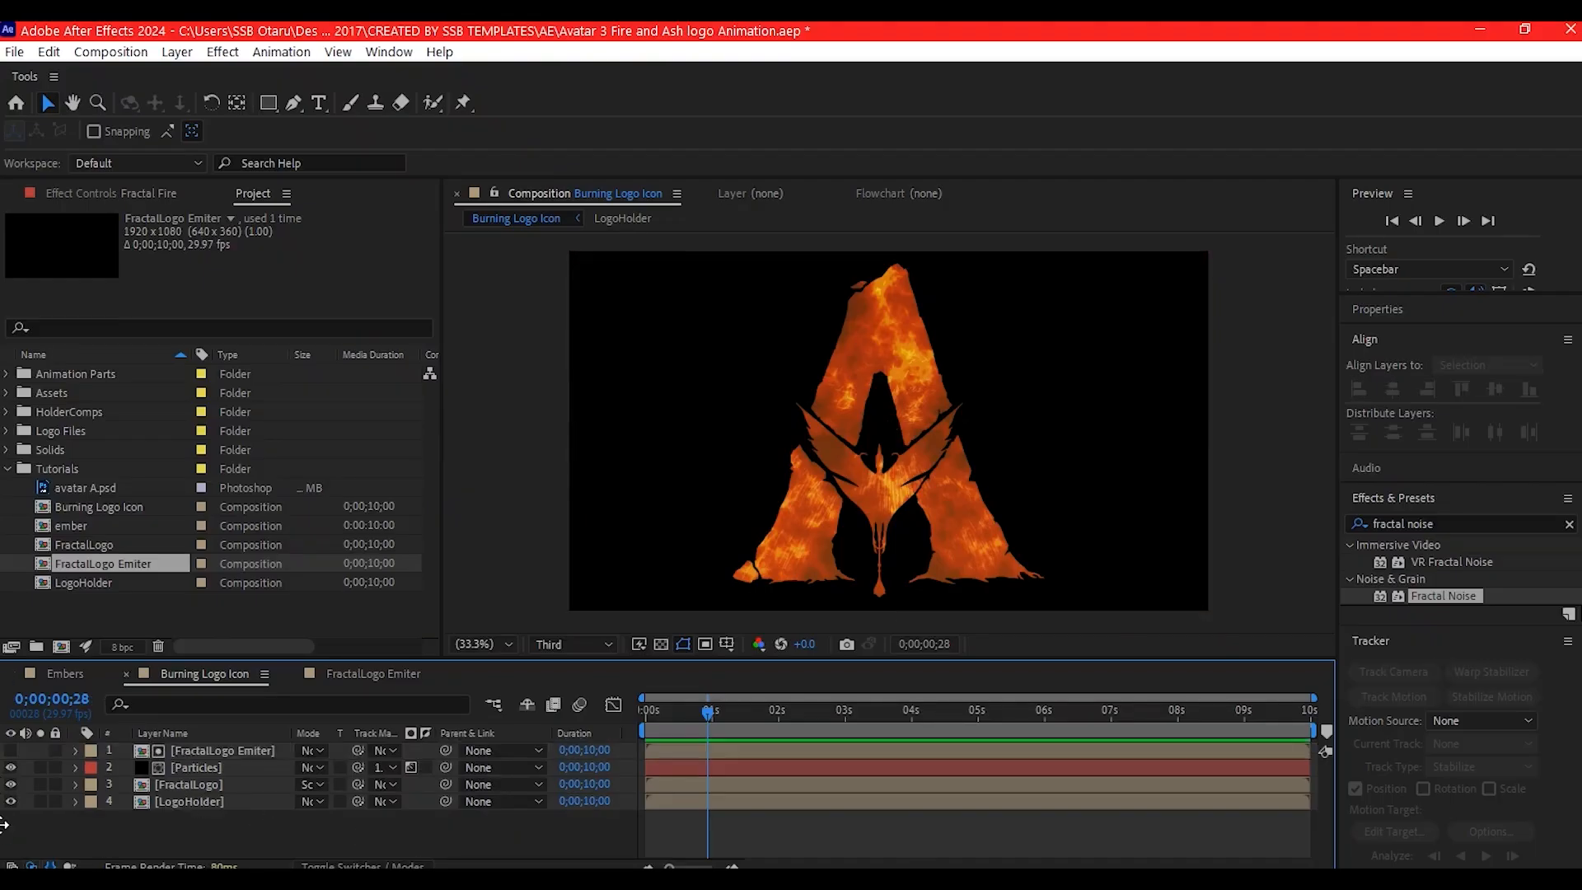
click(11, 801)
click(10, 784)
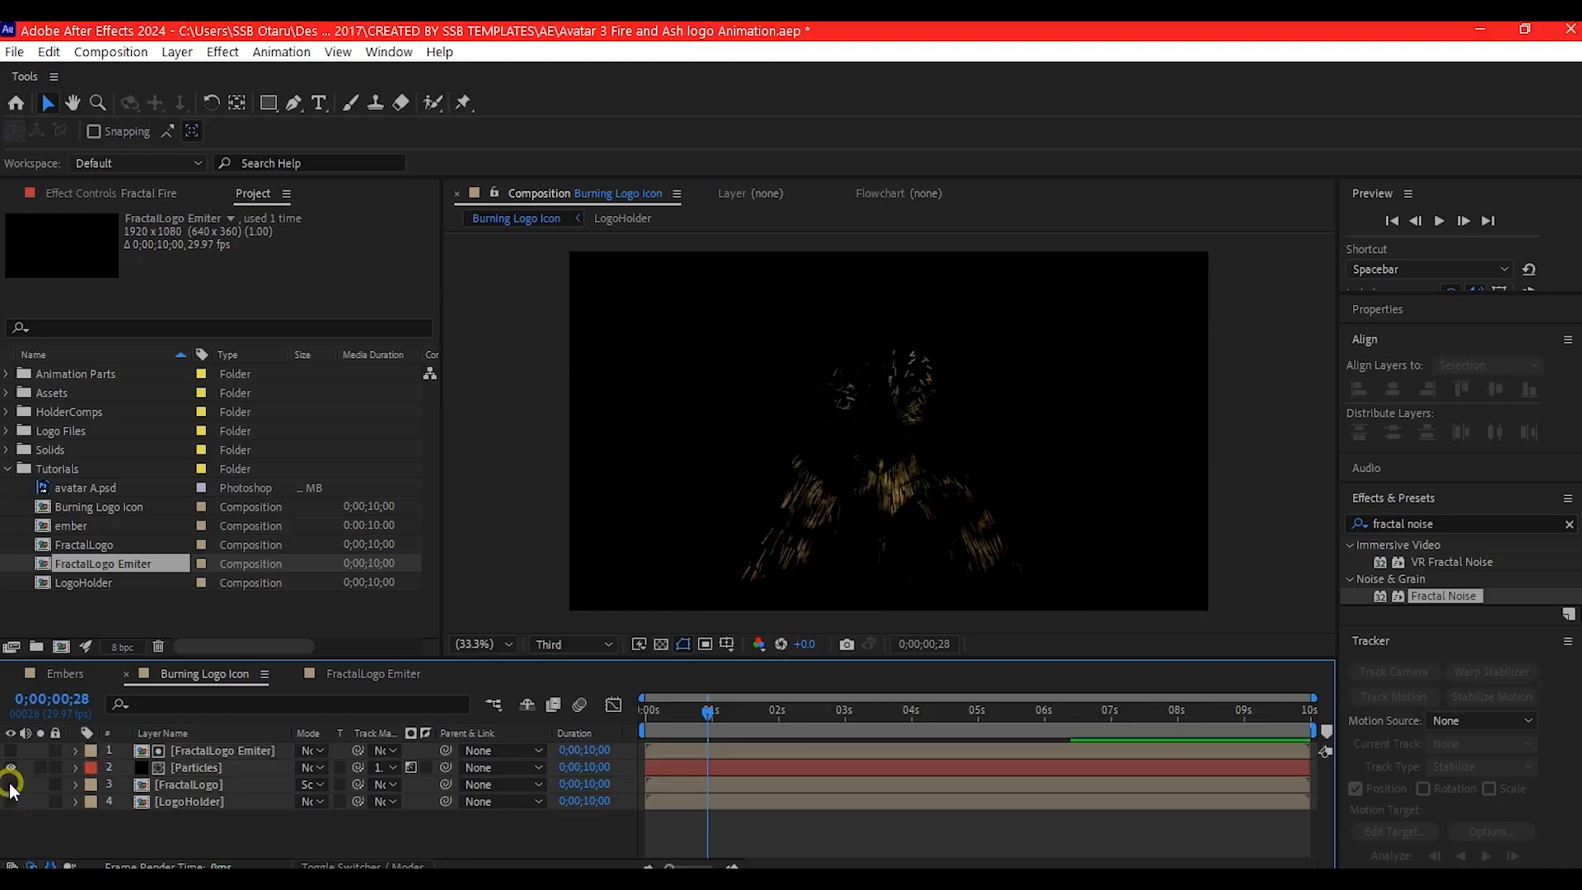
drag(647, 713, 755, 729)
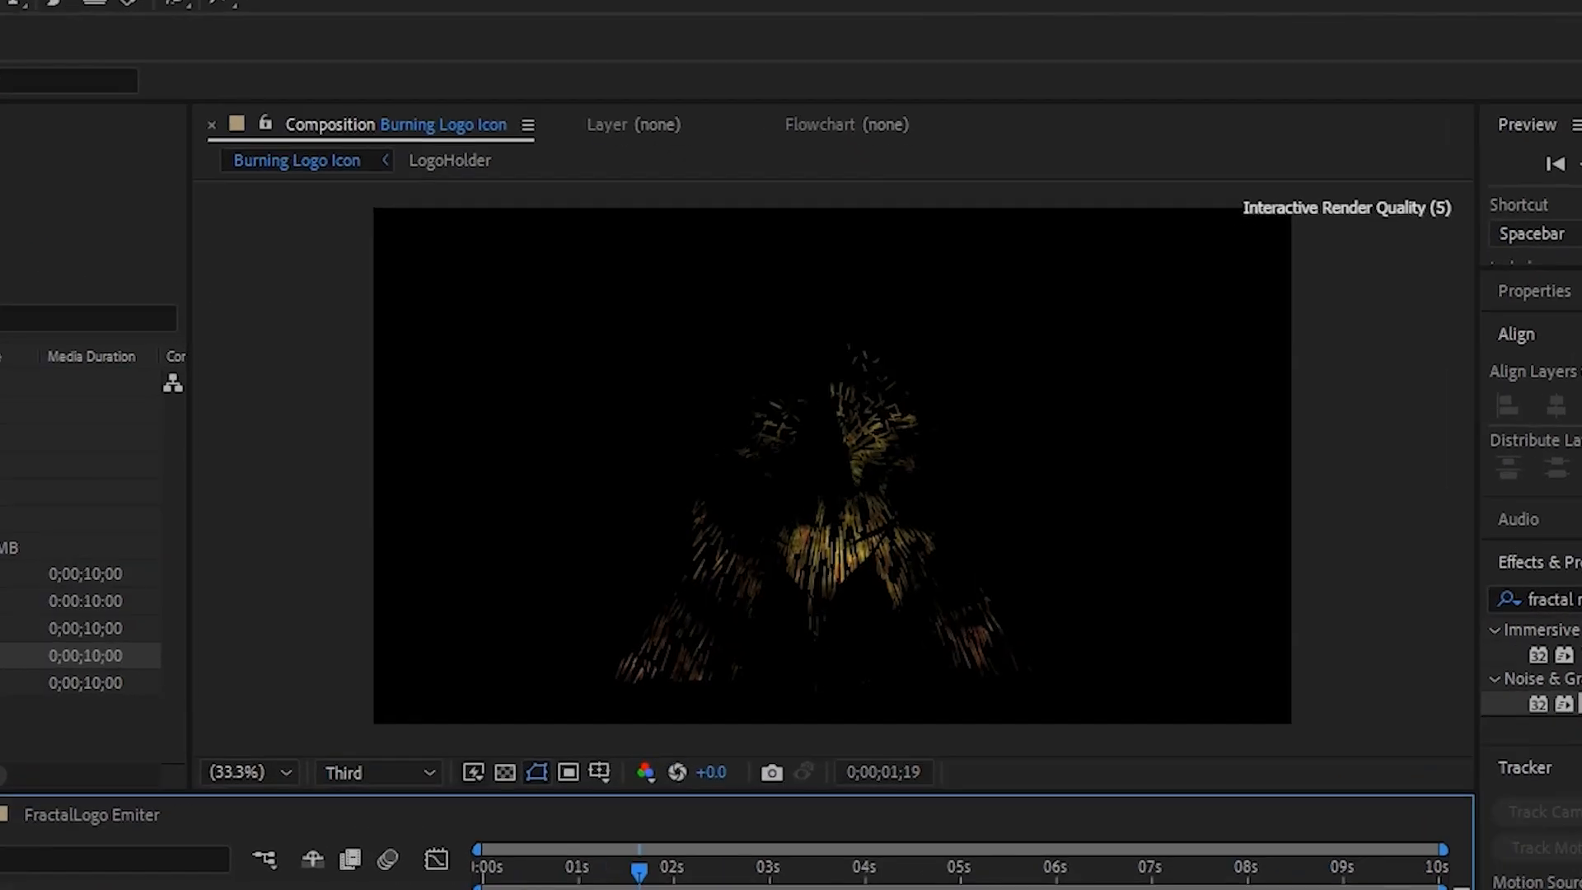
drag(640, 880, 958, 881)
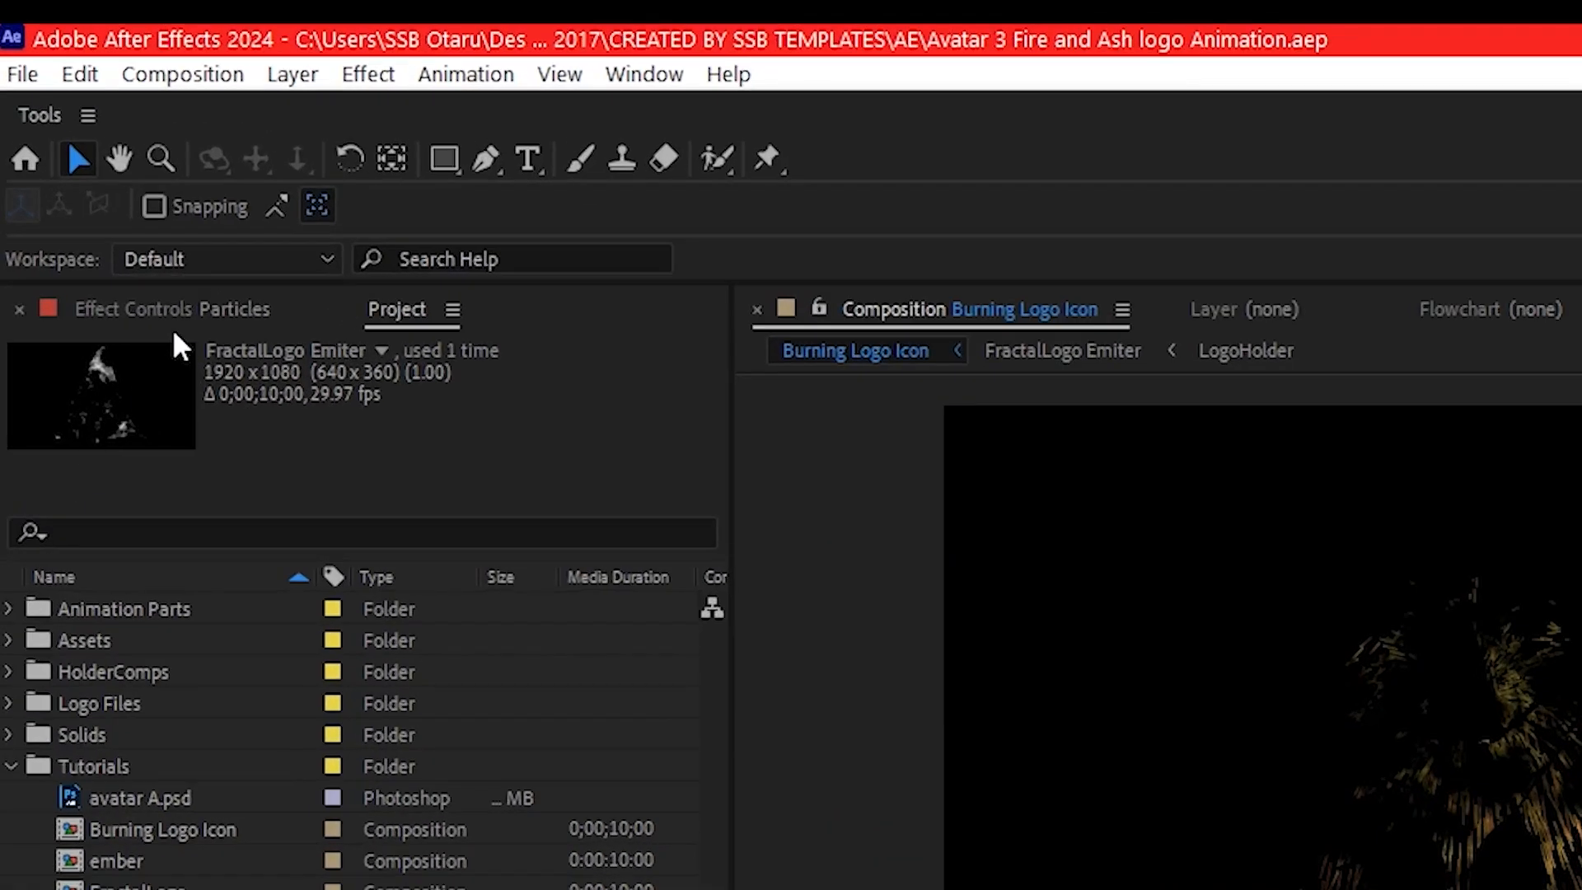
- Move the CC Particle World producer down to the lower middle of the frame, at the base of the logo
click(162, 309)
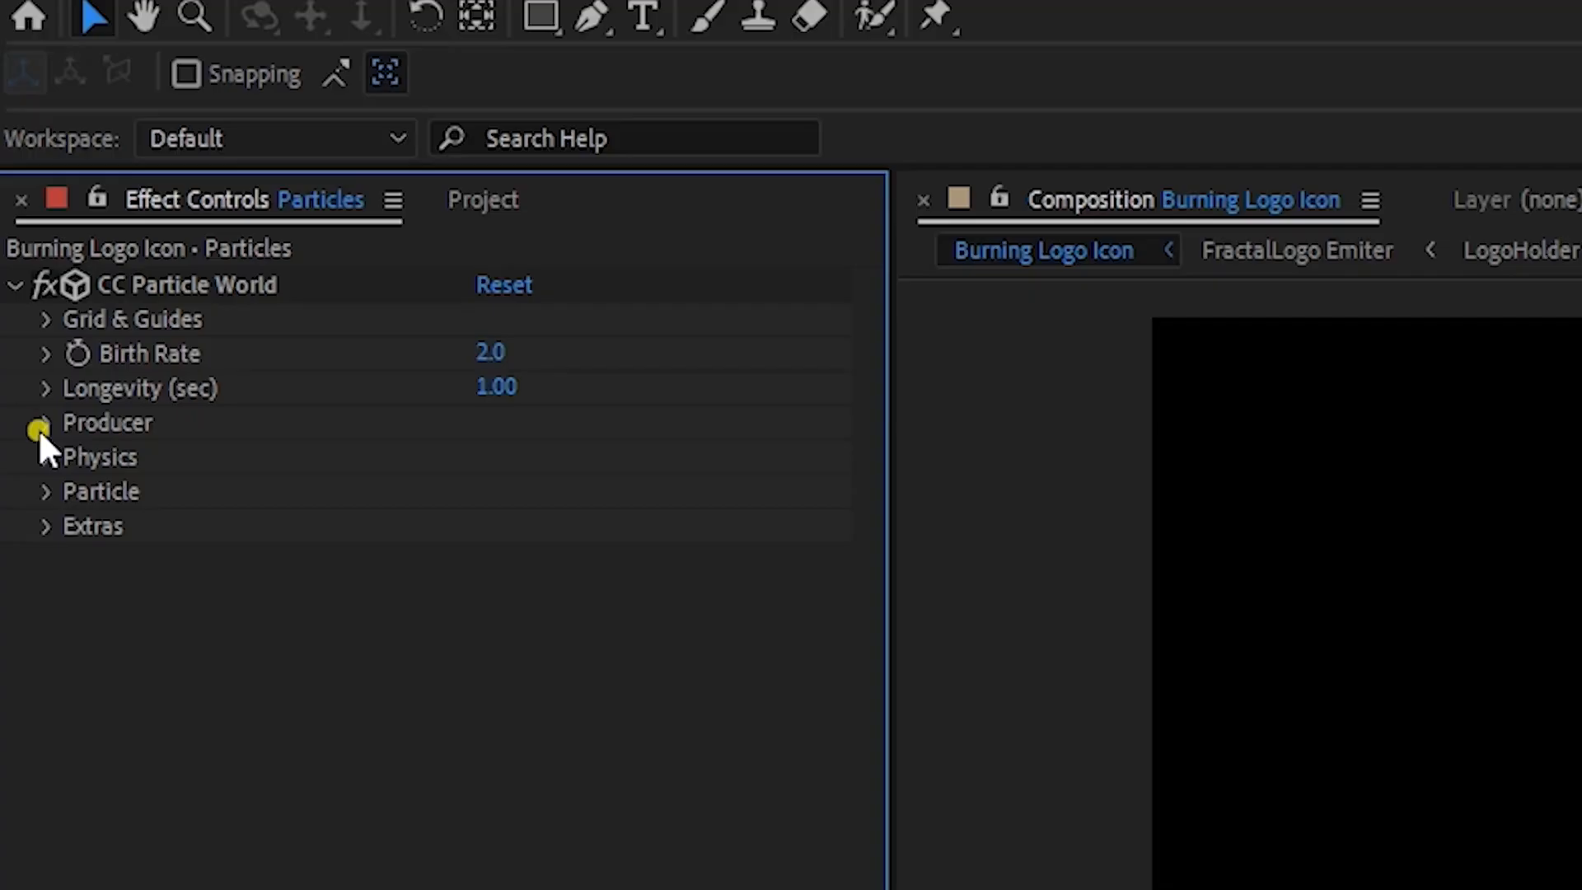
click(39, 491)
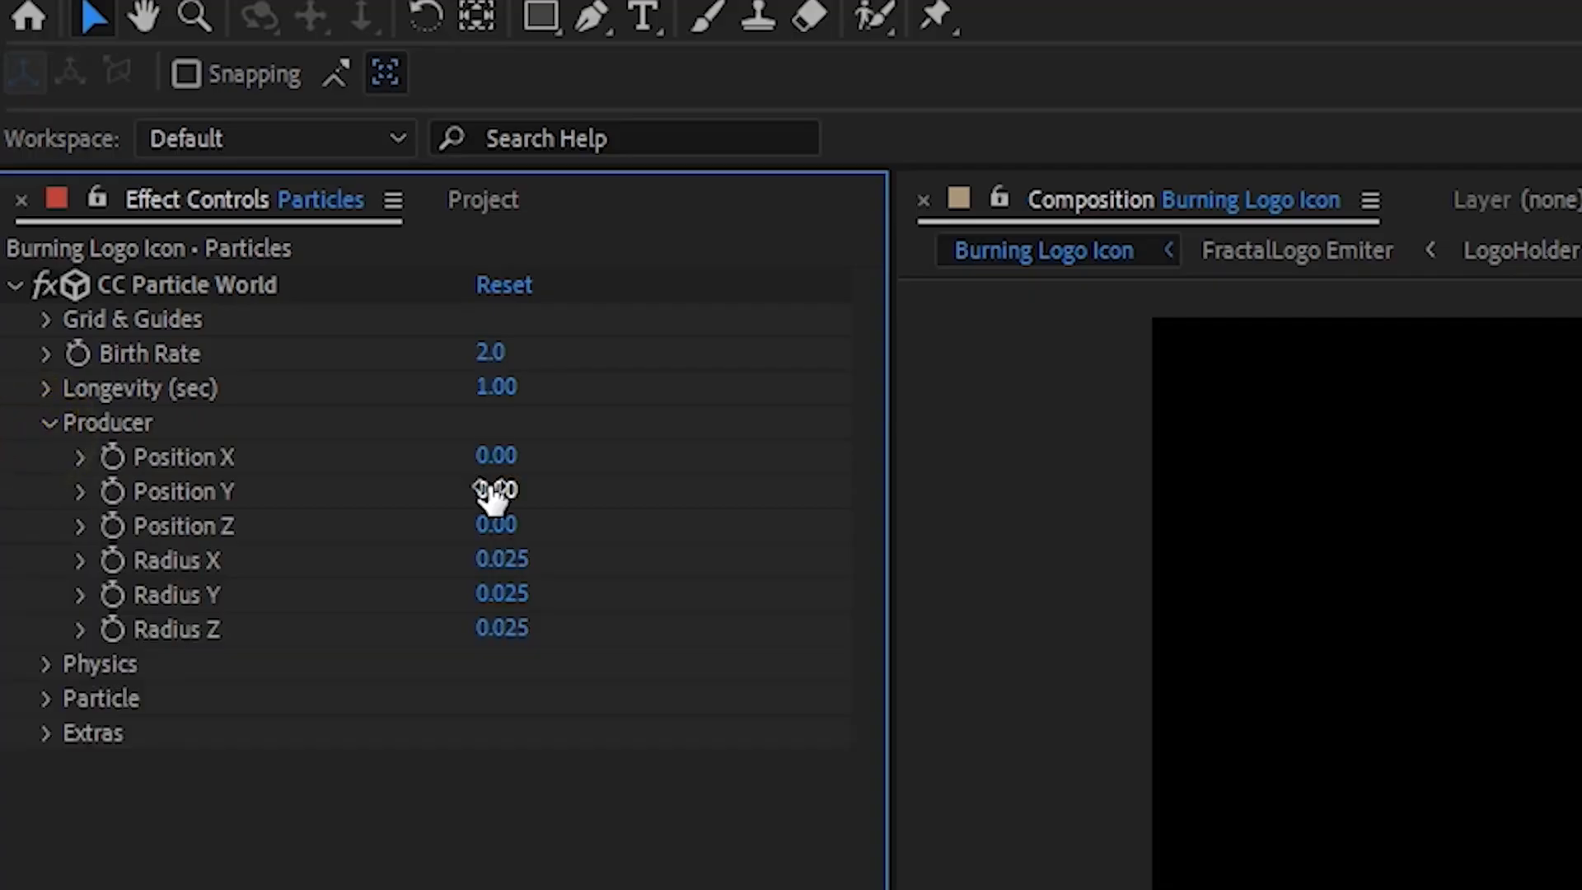
drag(494, 490, 575, 488)
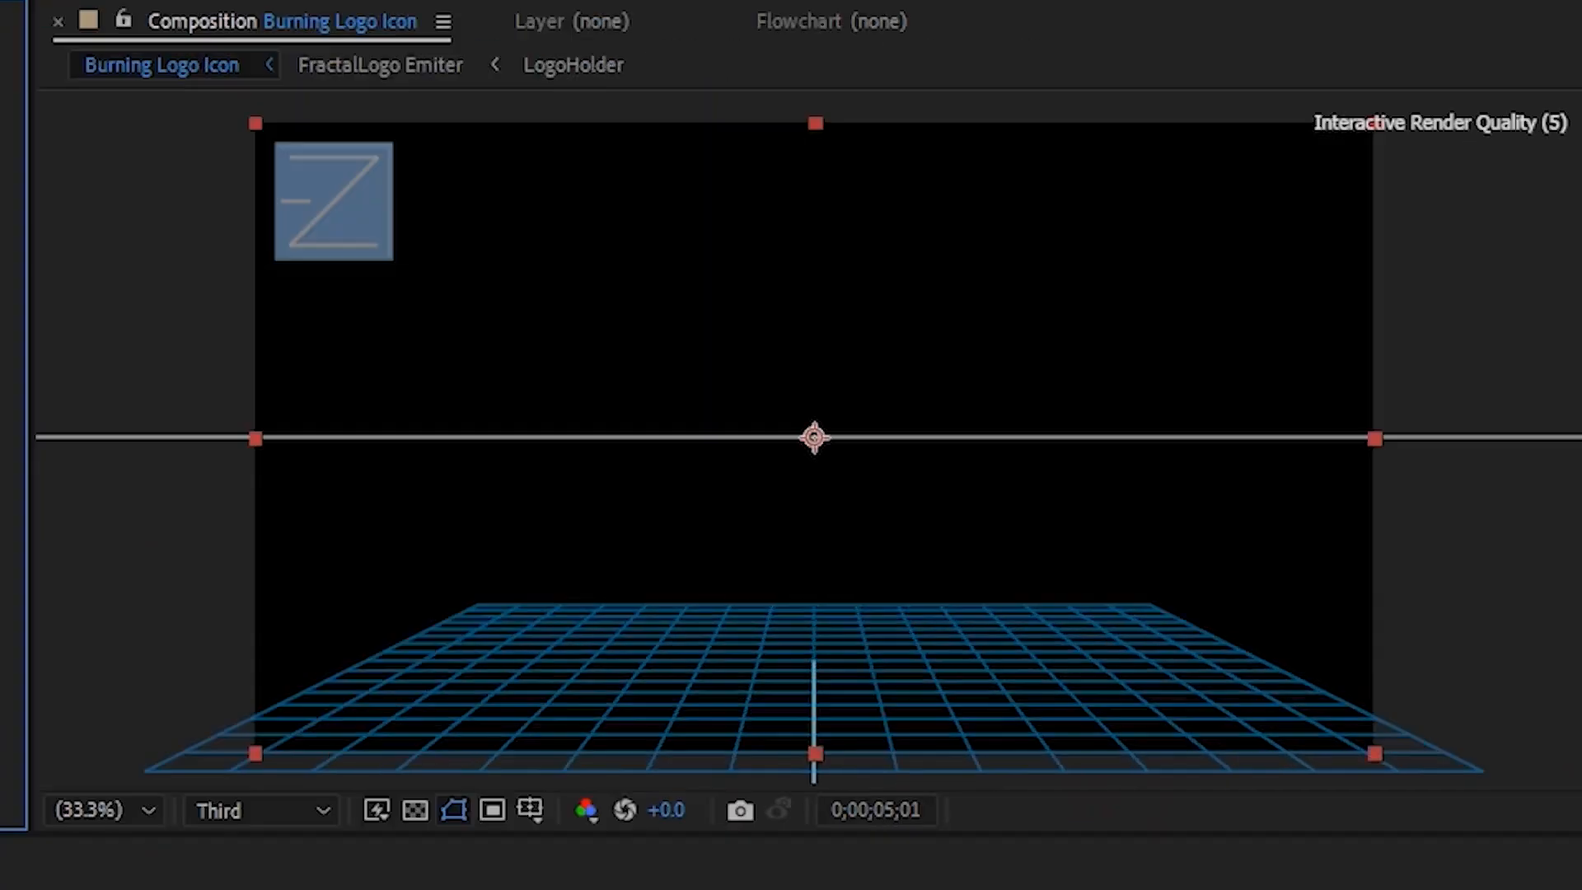
drag(816, 181, 779, 686)
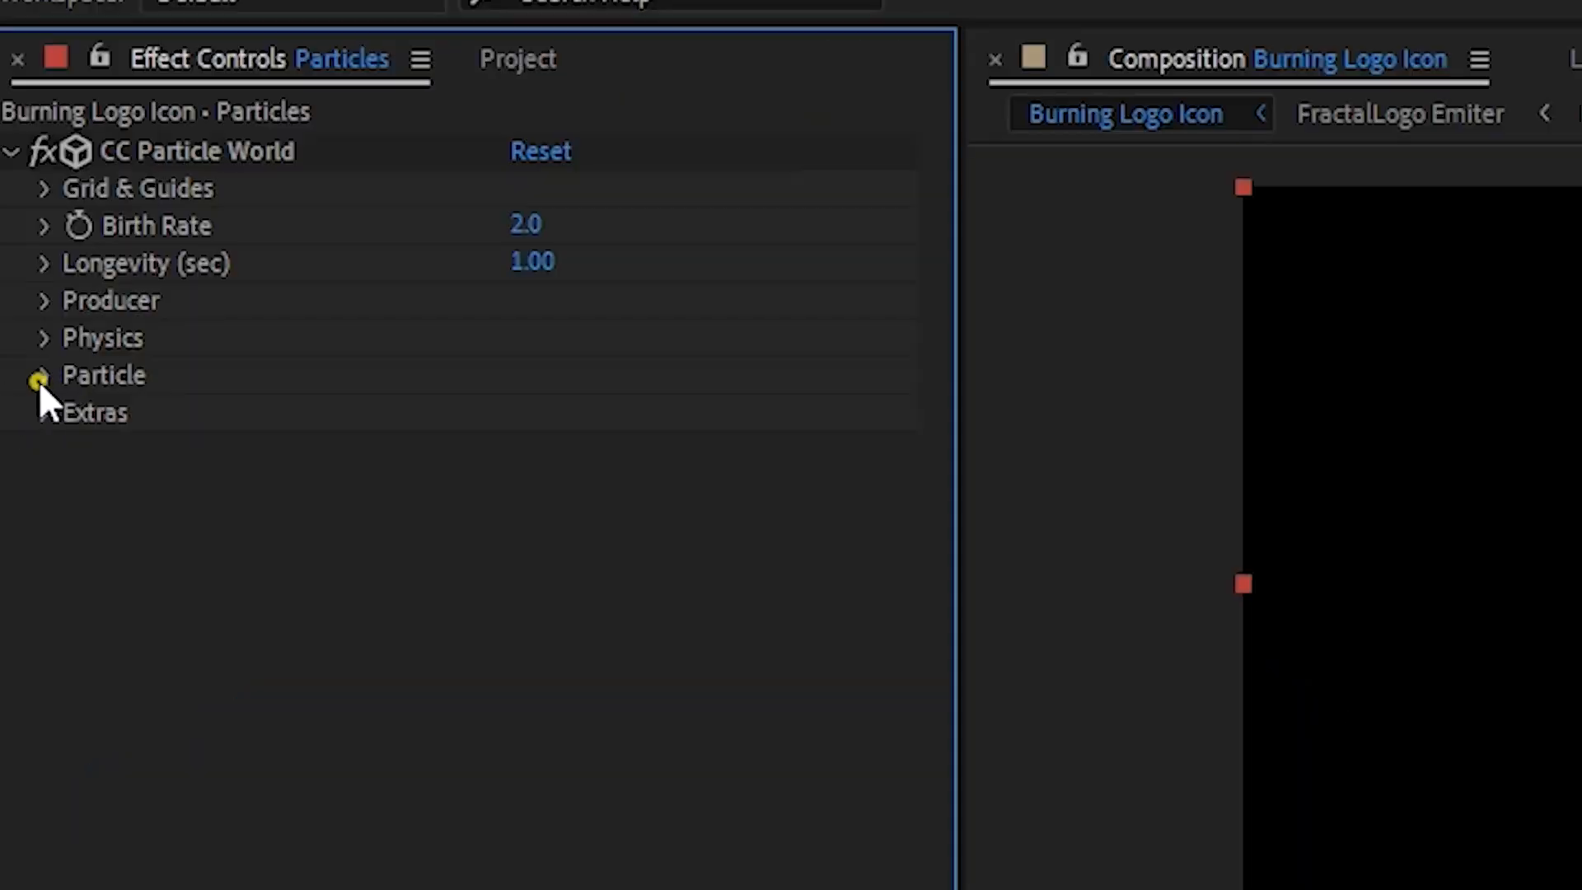
- Set the particle type to Shaded Sphere with Birth Size 0.030 and Death Size 0.180
click(38, 381)
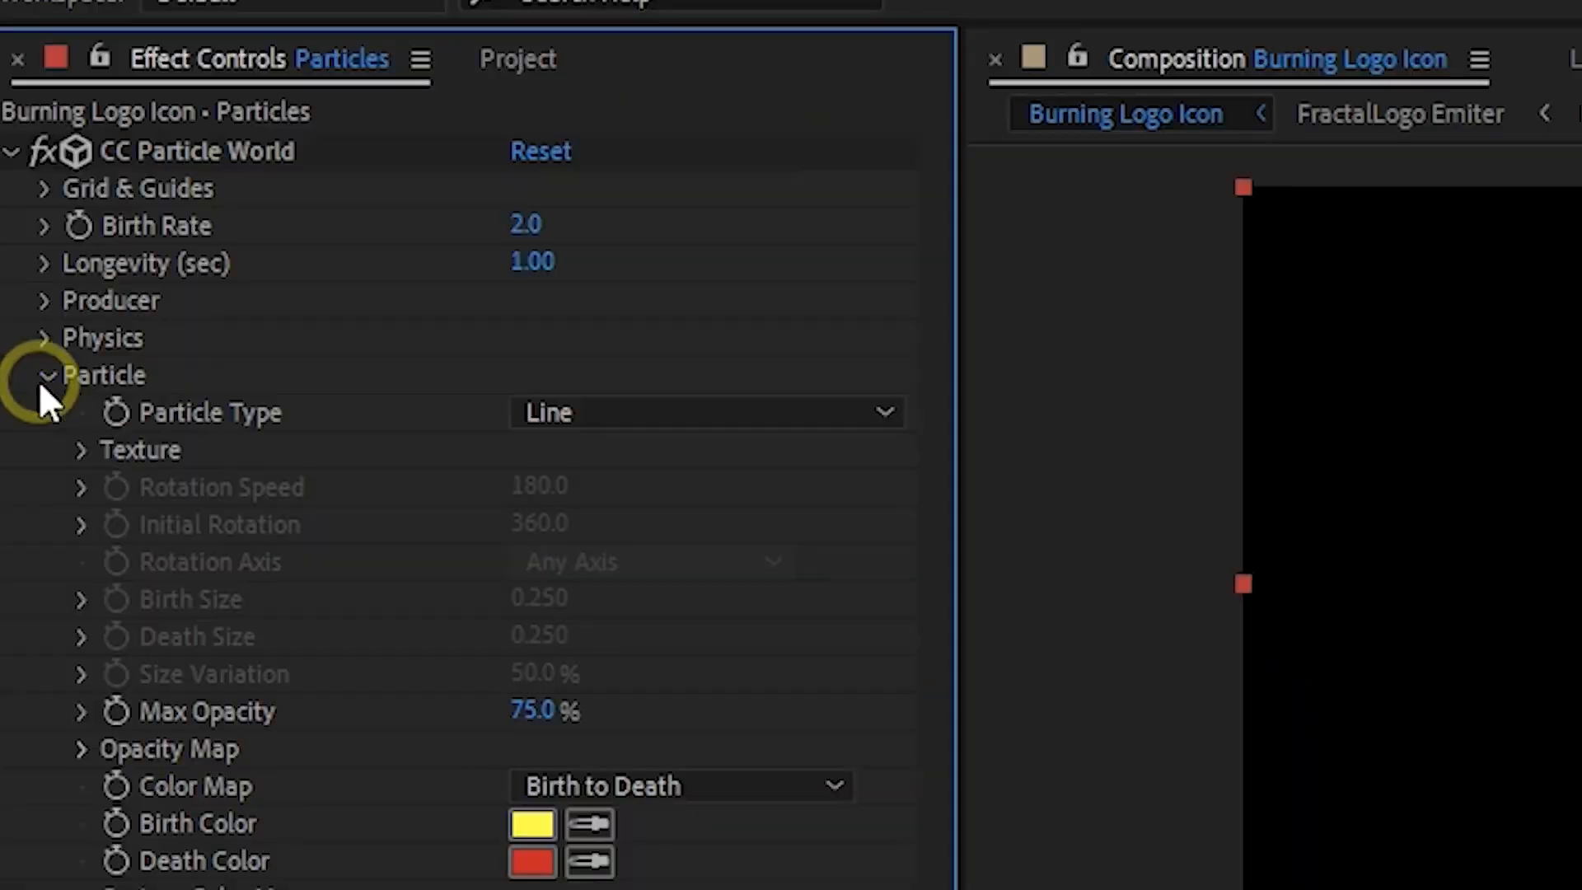
click(586, 396)
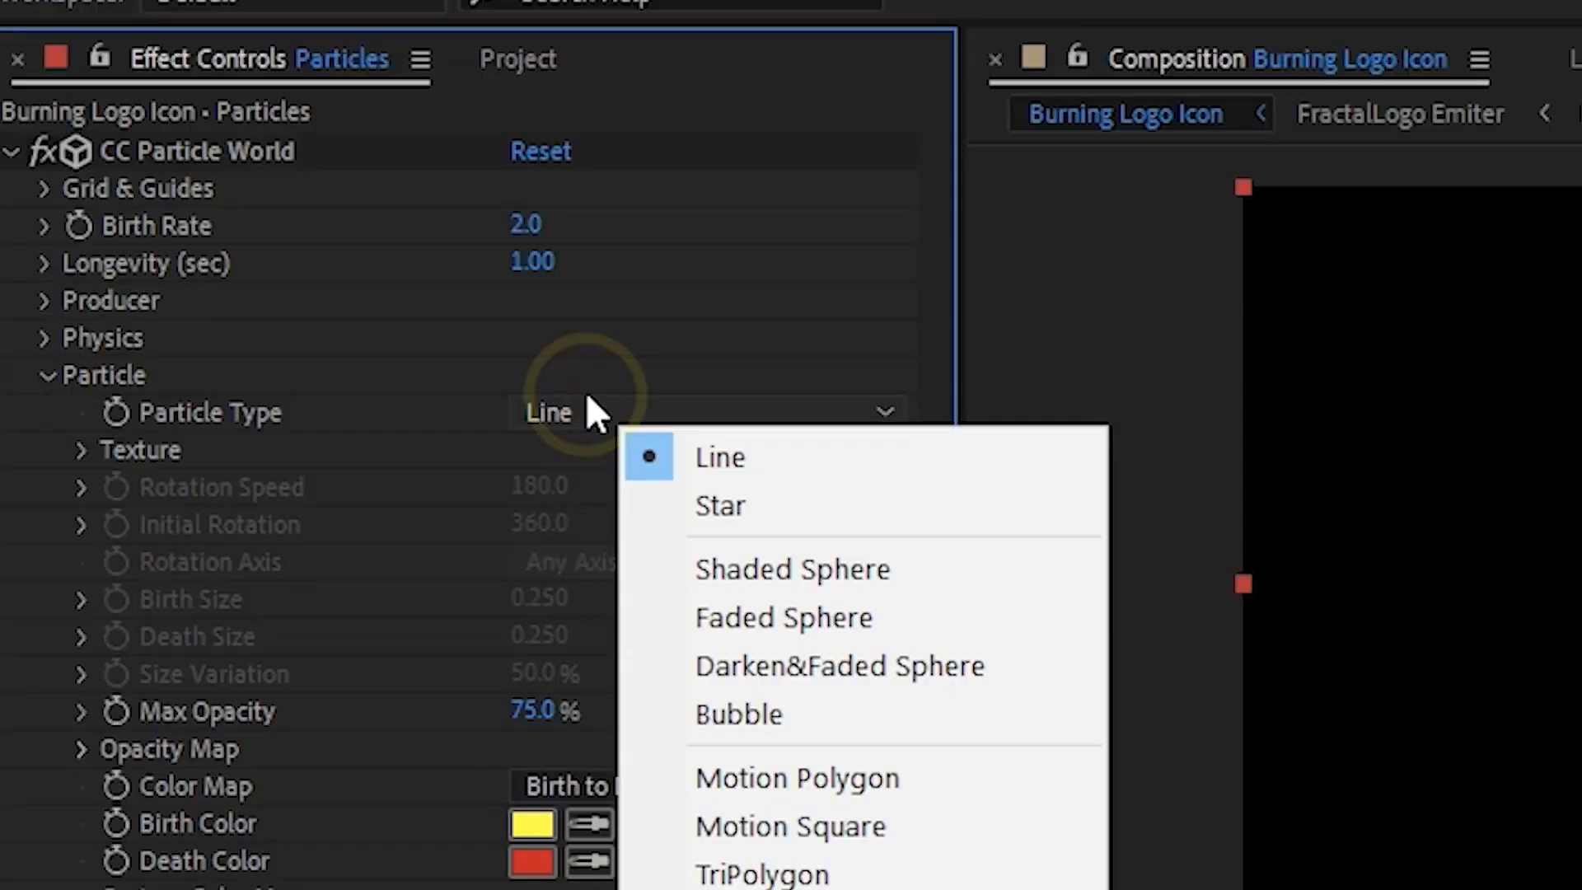
click(780, 581)
click(538, 601)
text(0.)
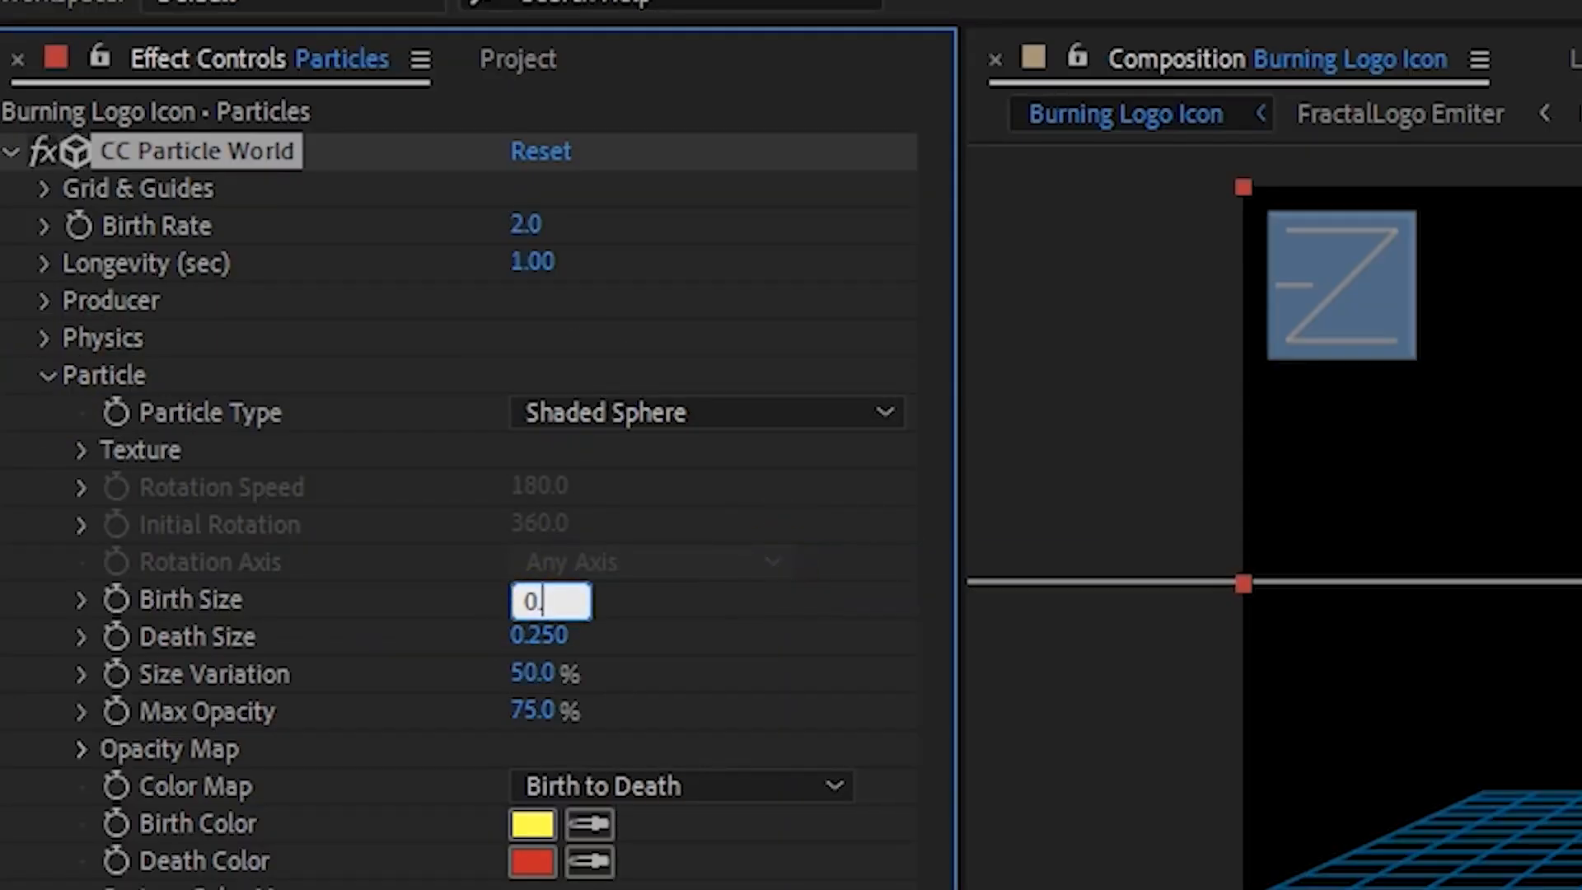
click(537, 636)
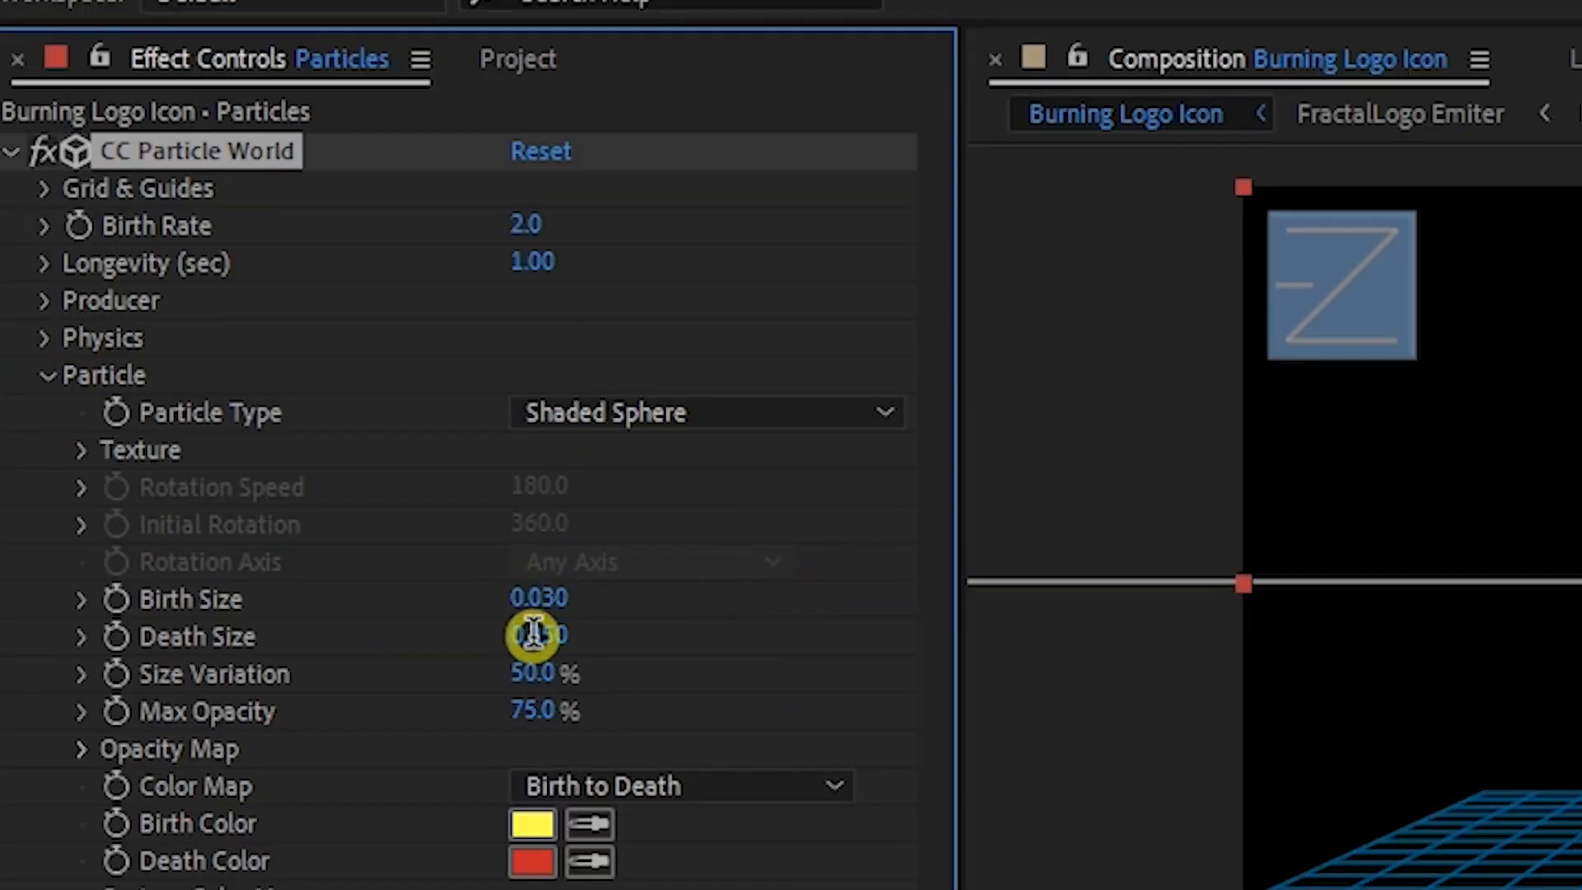
text(0.18)
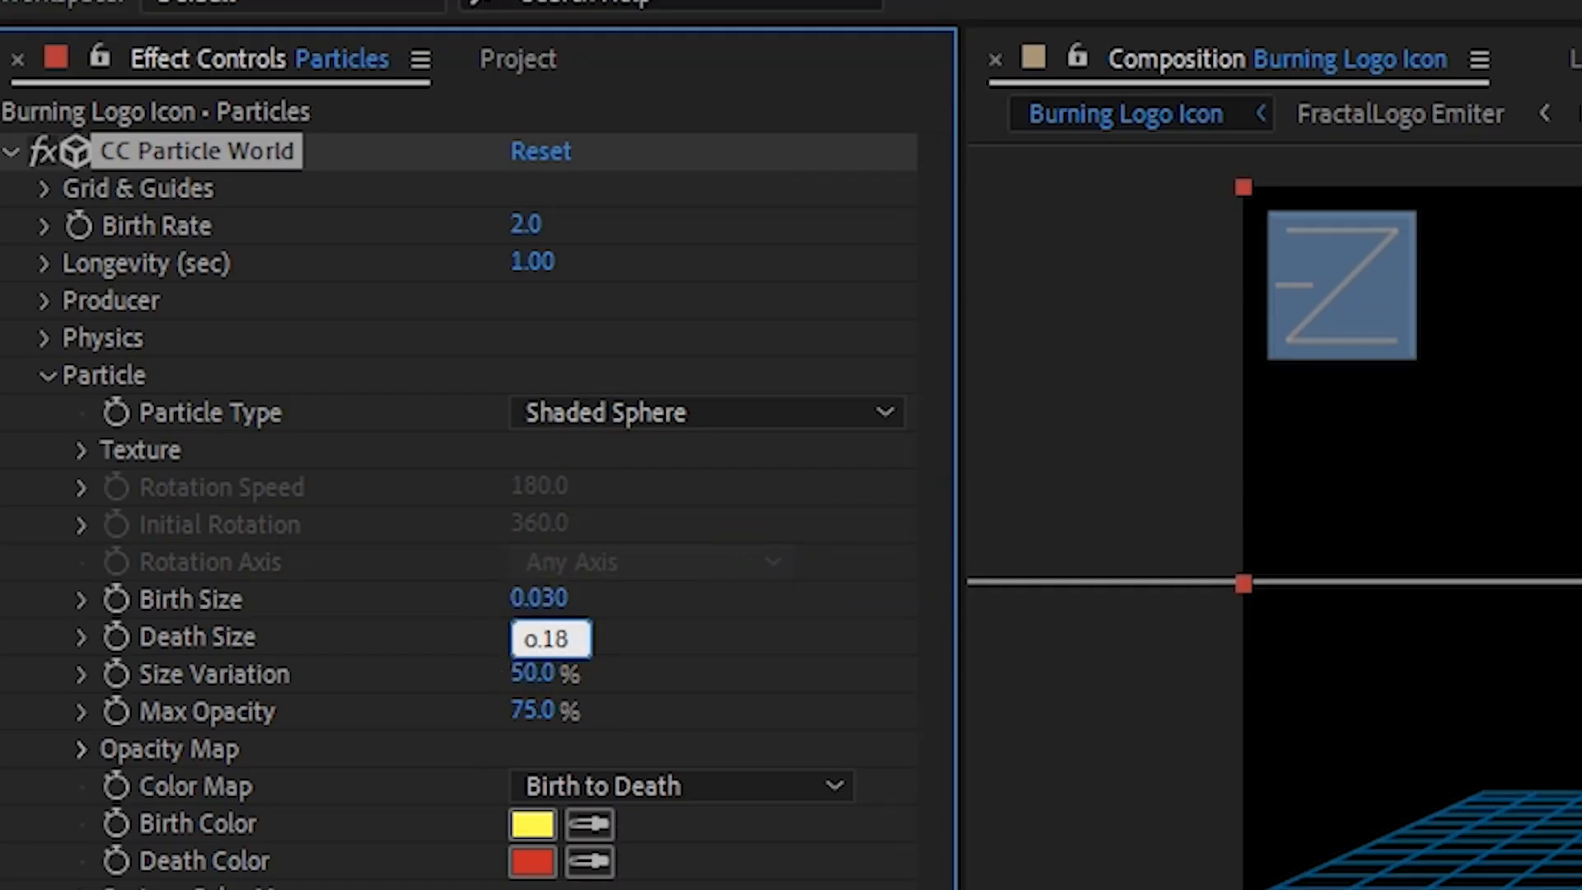
key(Return)
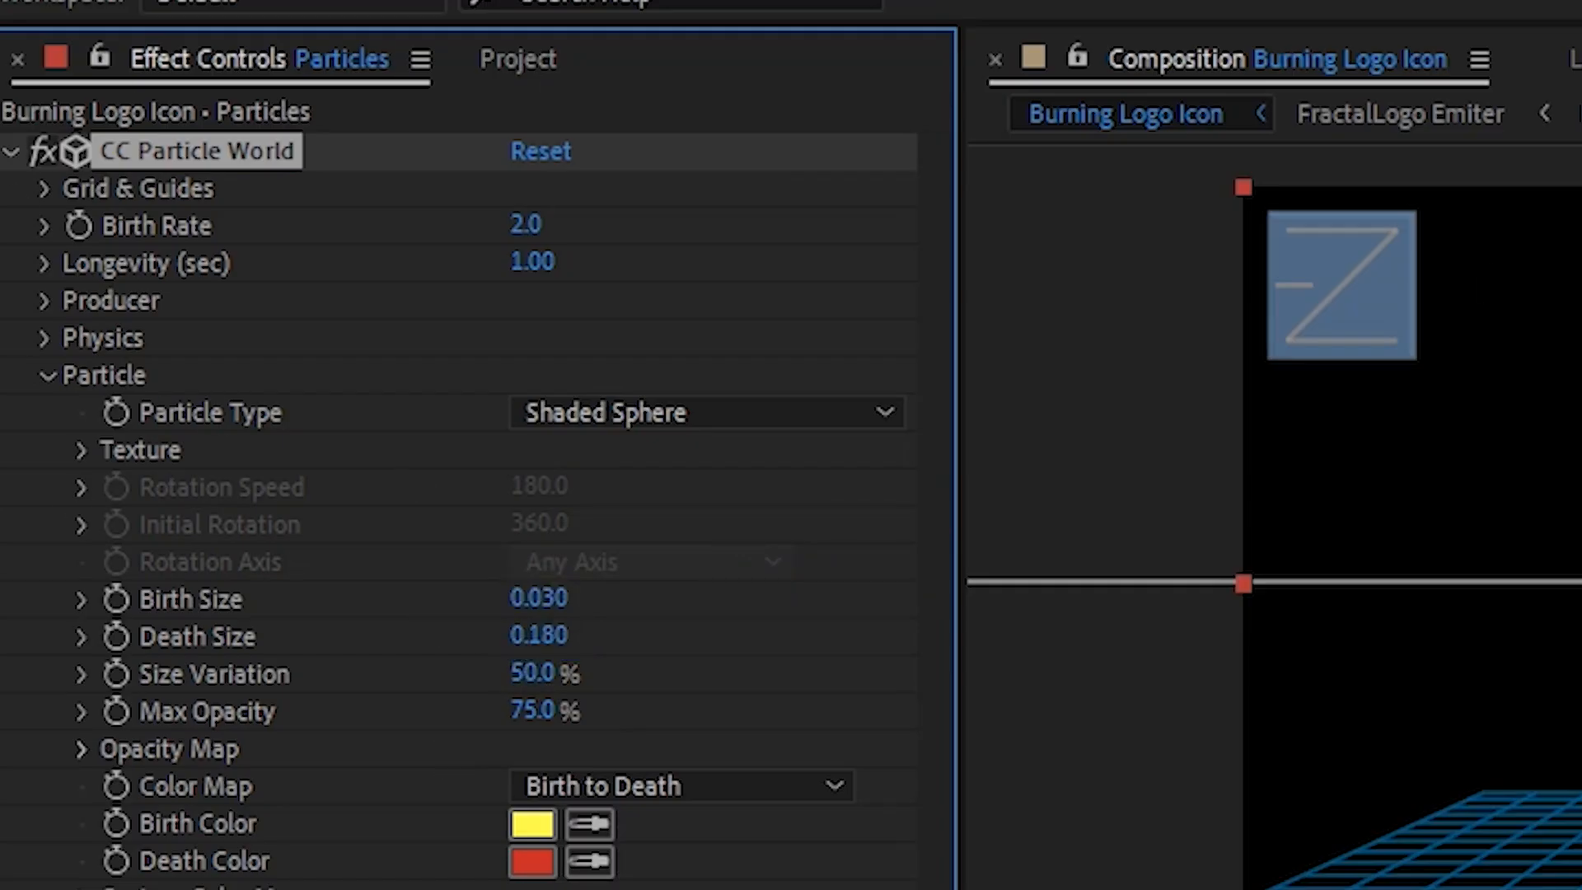
- Change the particles' Birth Color to orange
click(527, 818)
click(1017, 695)
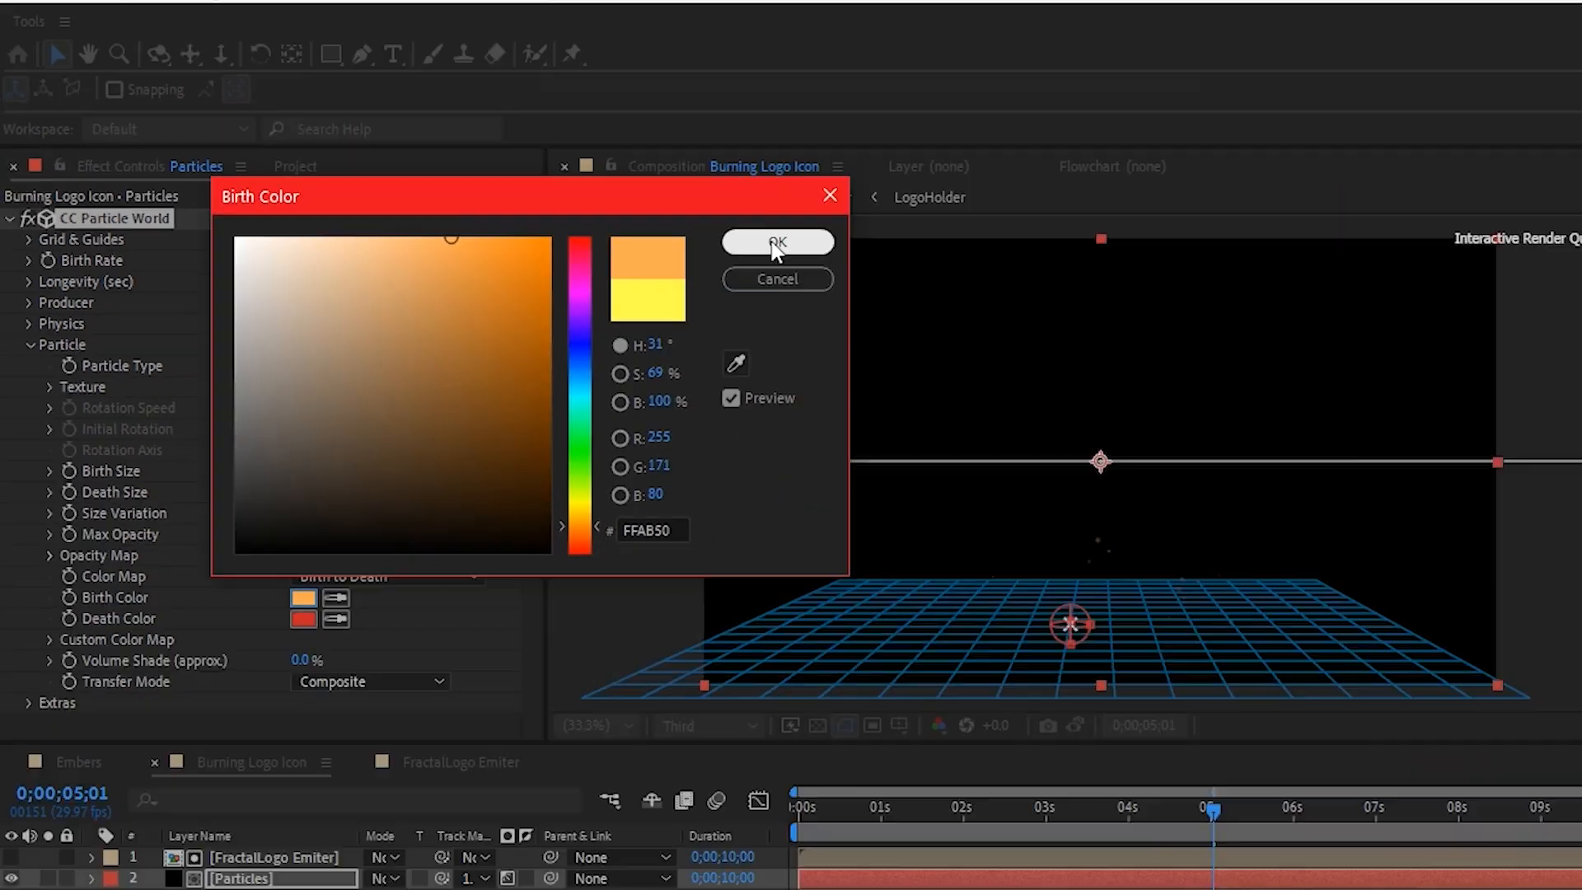
key(Return)
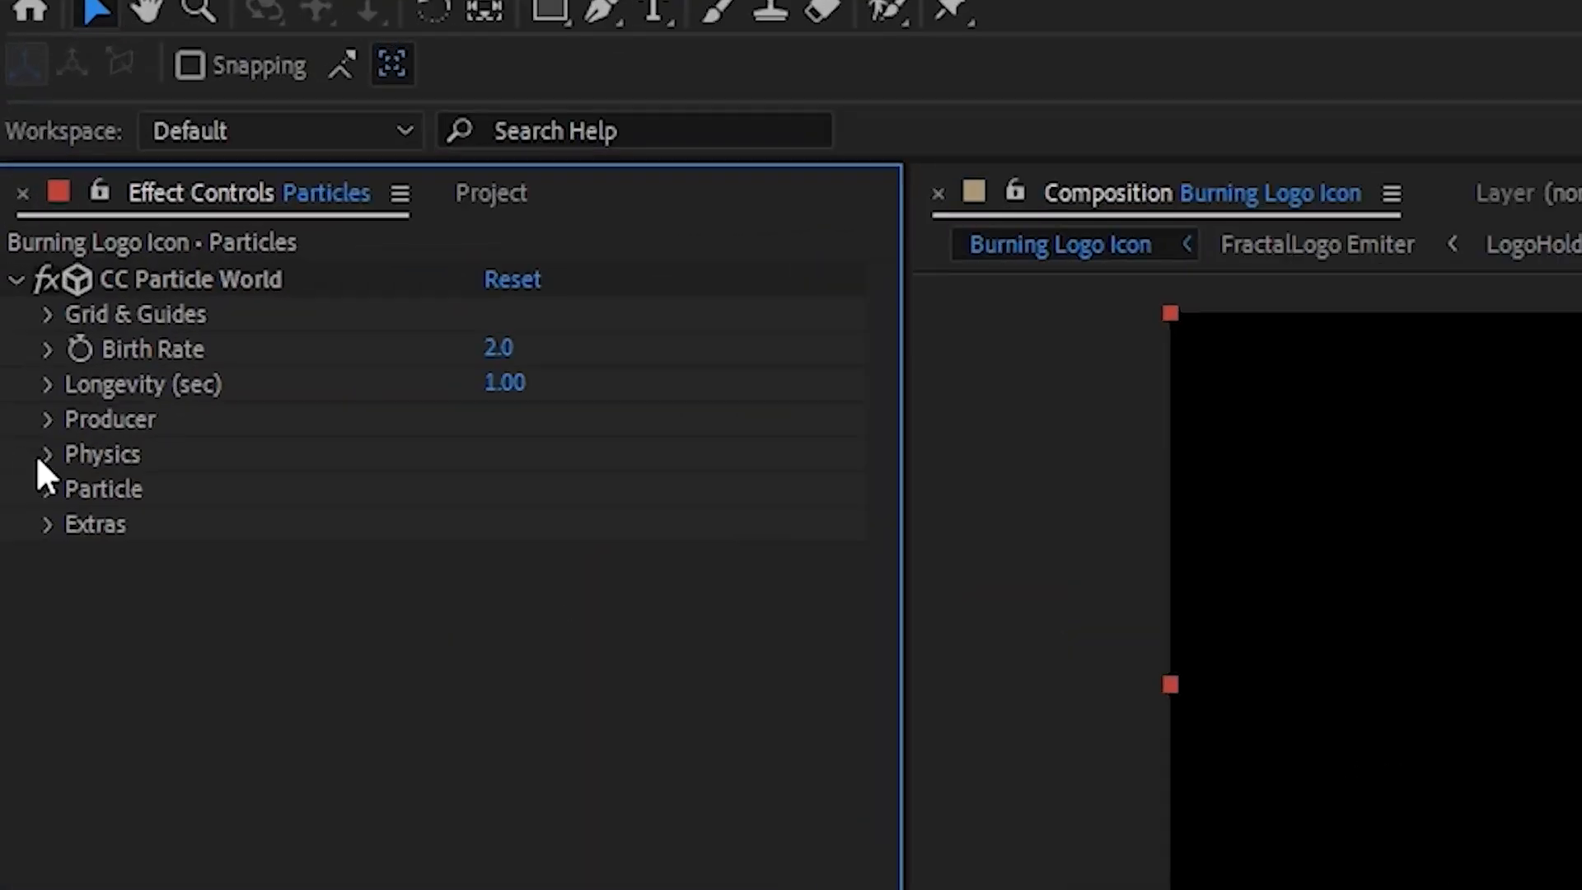
- Set the particle physics to Velocity 0.50, Gravity -0.350 and Resistance 0.1
click(38, 453)
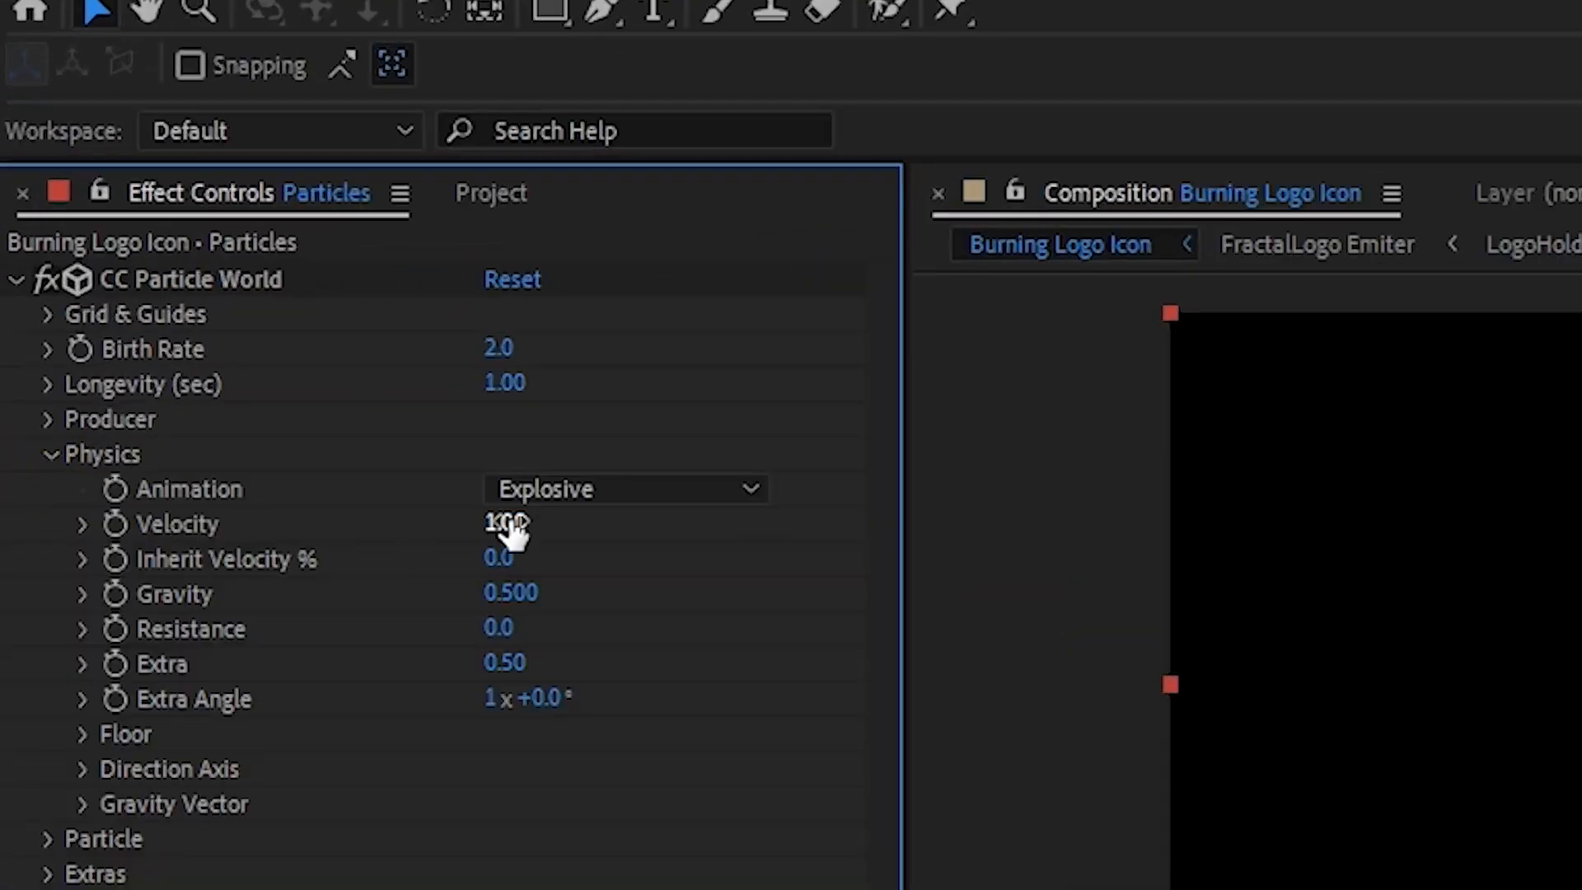
click(509, 527)
text(0.5)
key(Return)
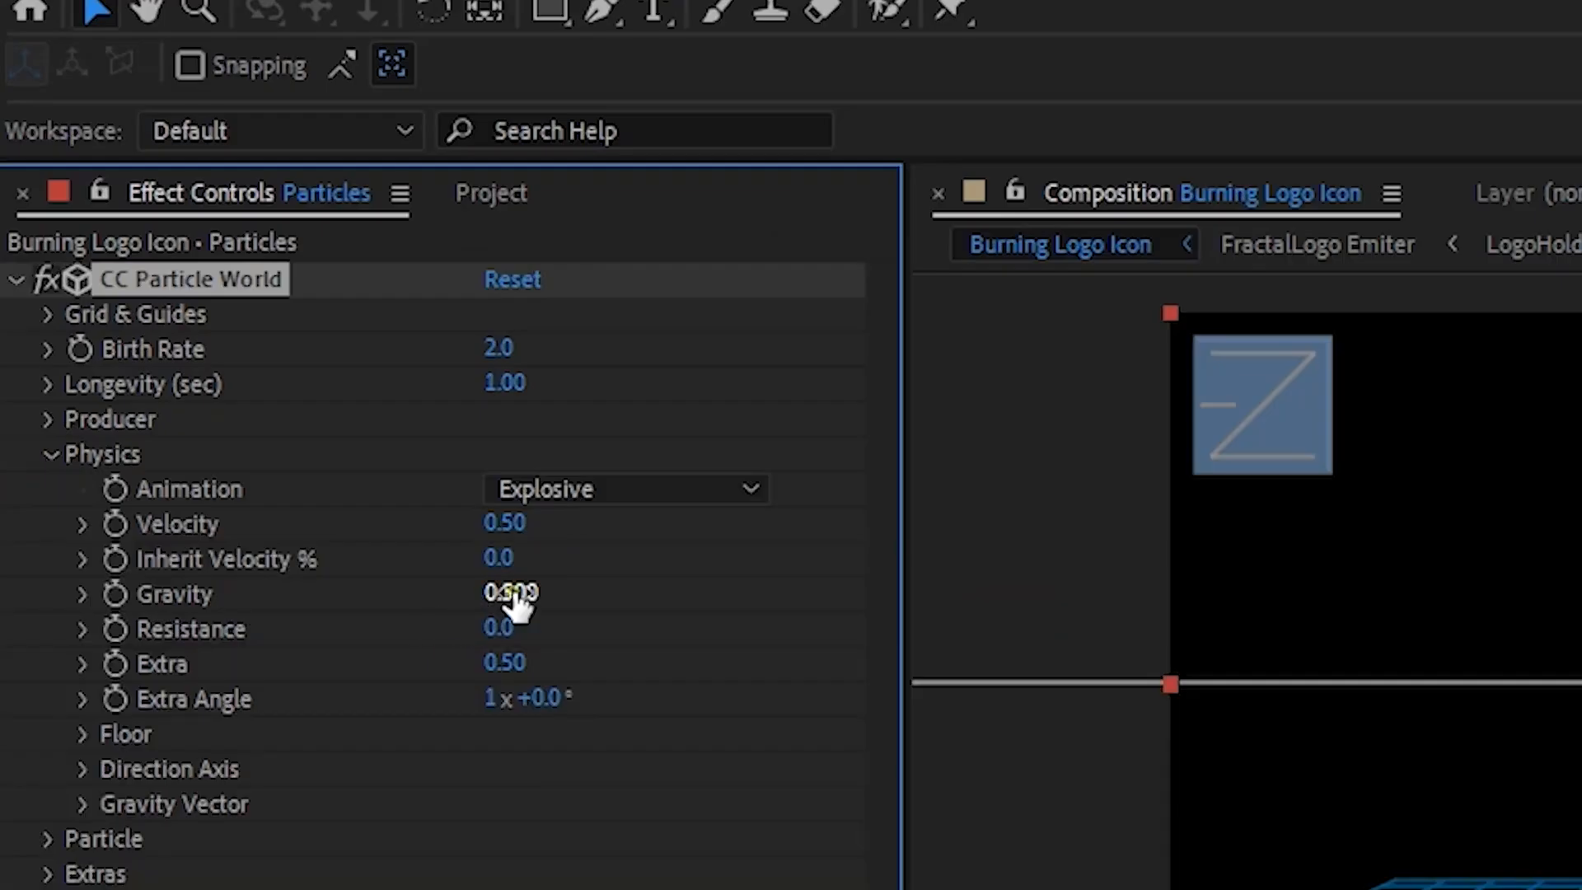
click(511, 593)
key(Return)
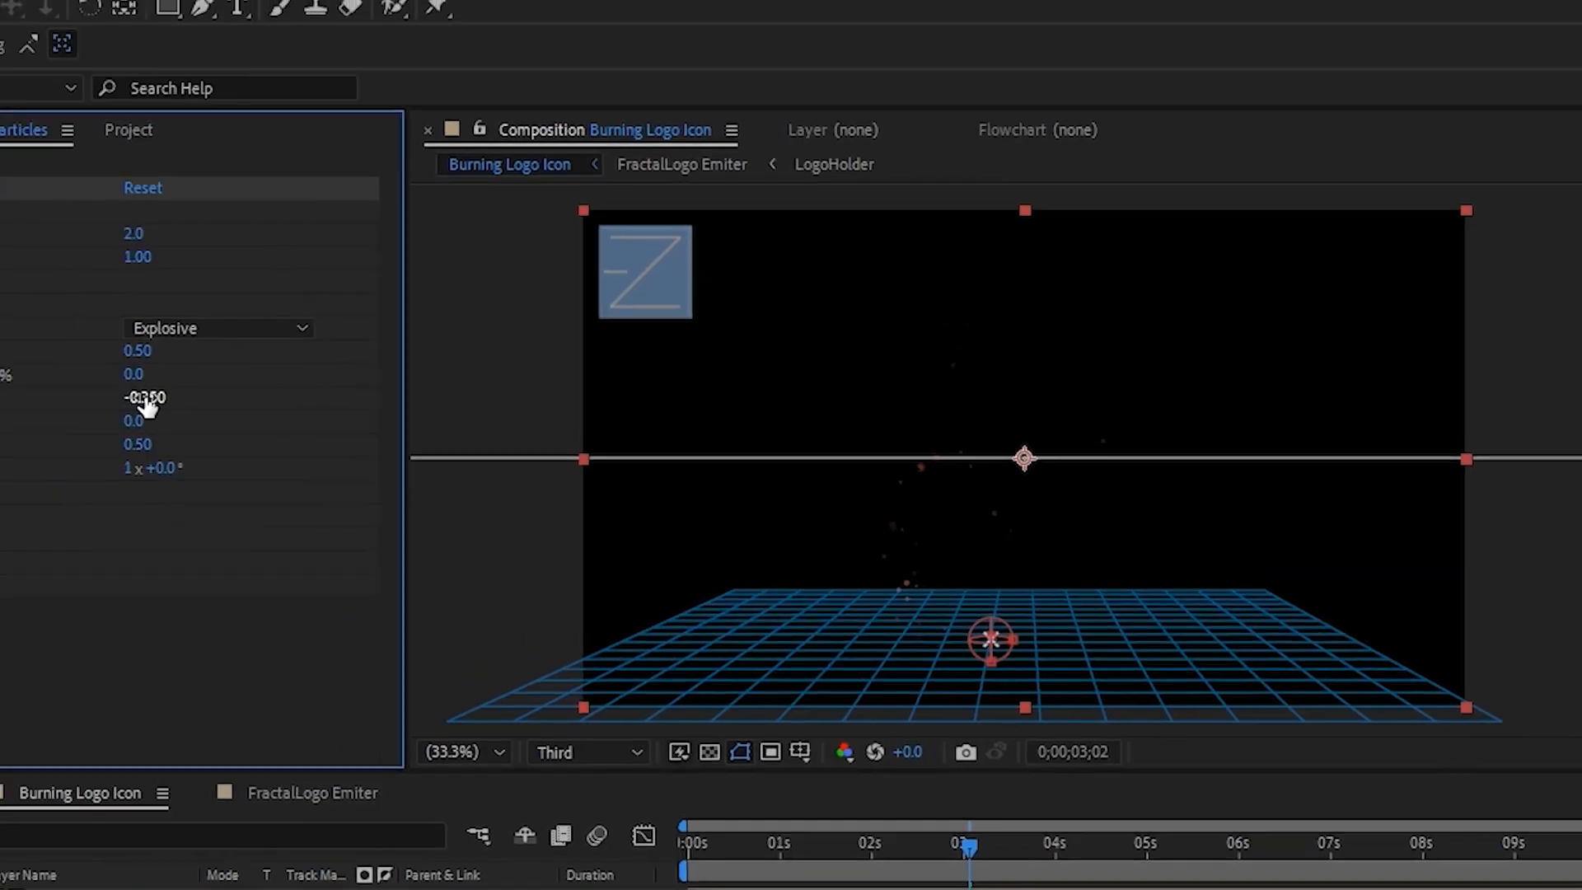
click(135, 420)
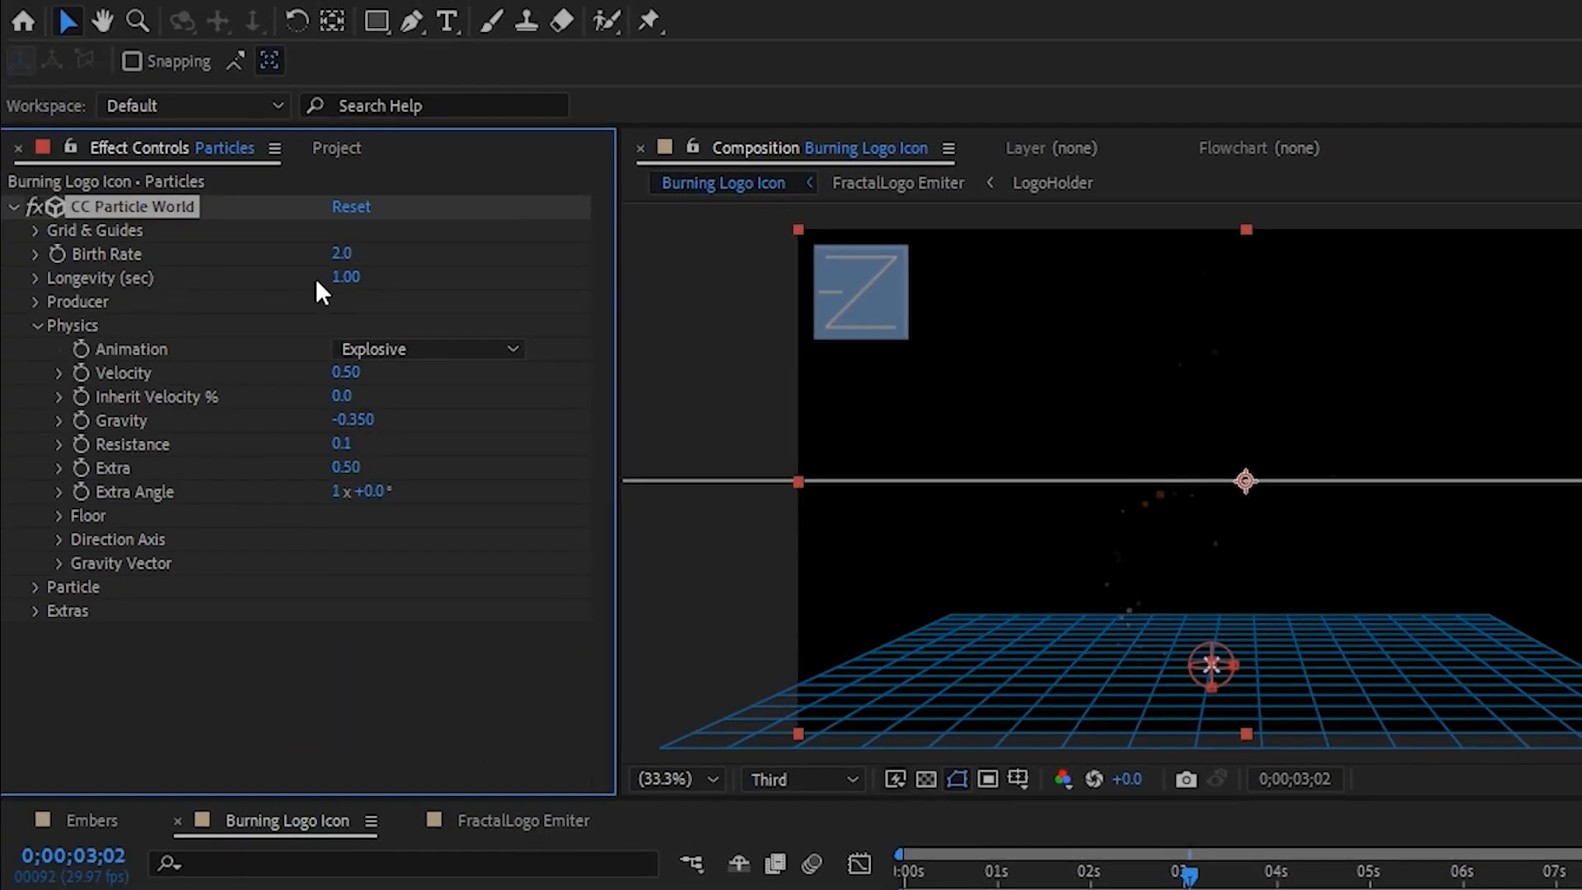
- Set the particles' Longevity to 0.60 seconds and Birth Rate to 4.0, and preview the animation from the start
click(342, 278)
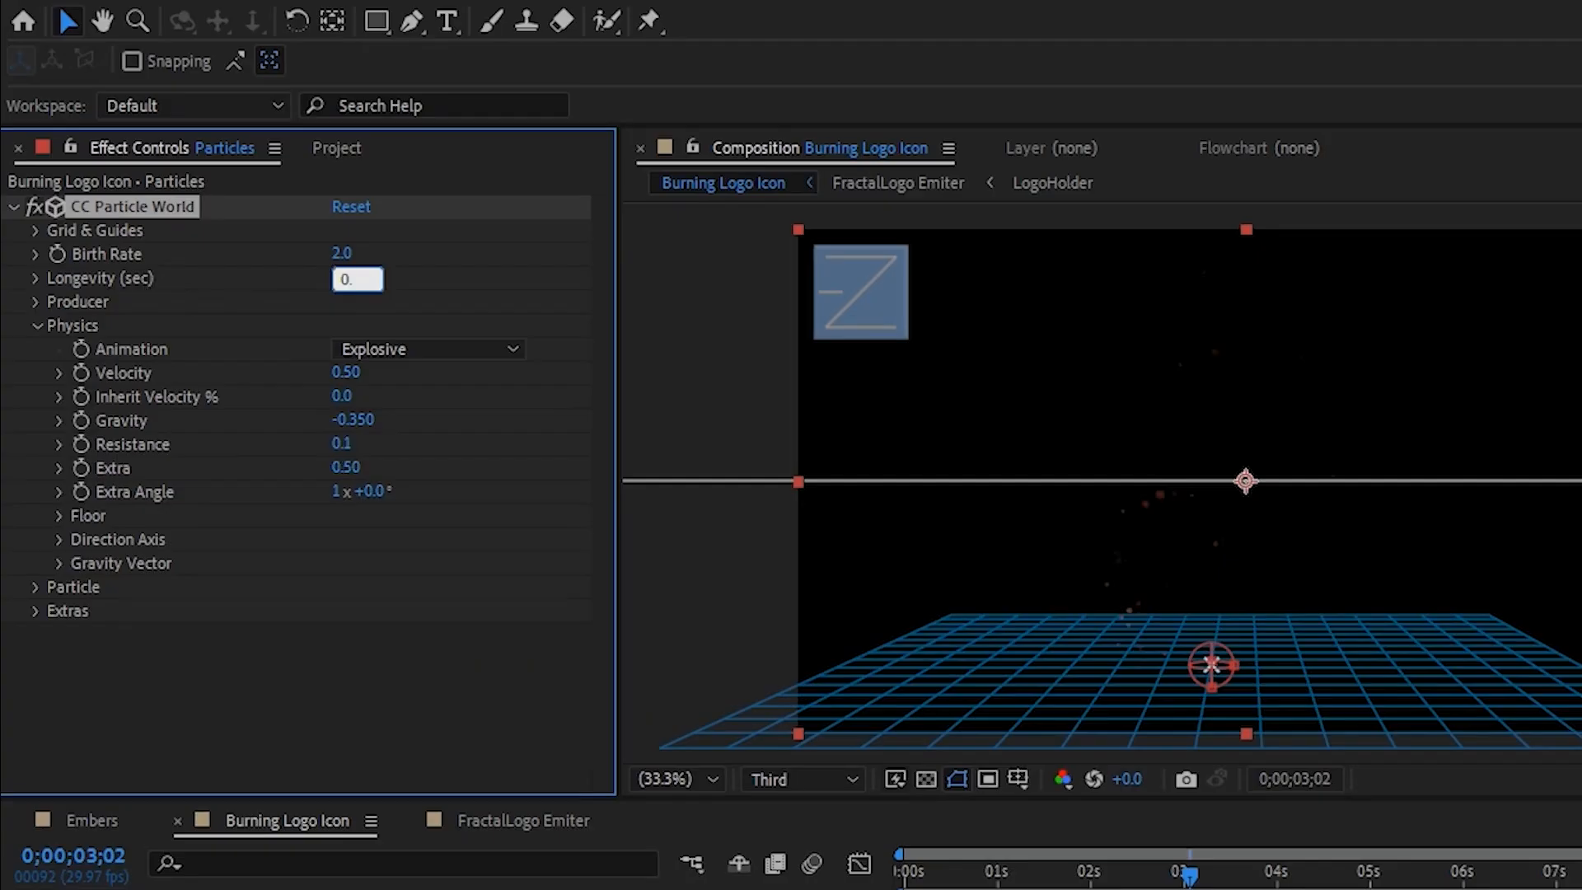
text(0.5)
key(Return)
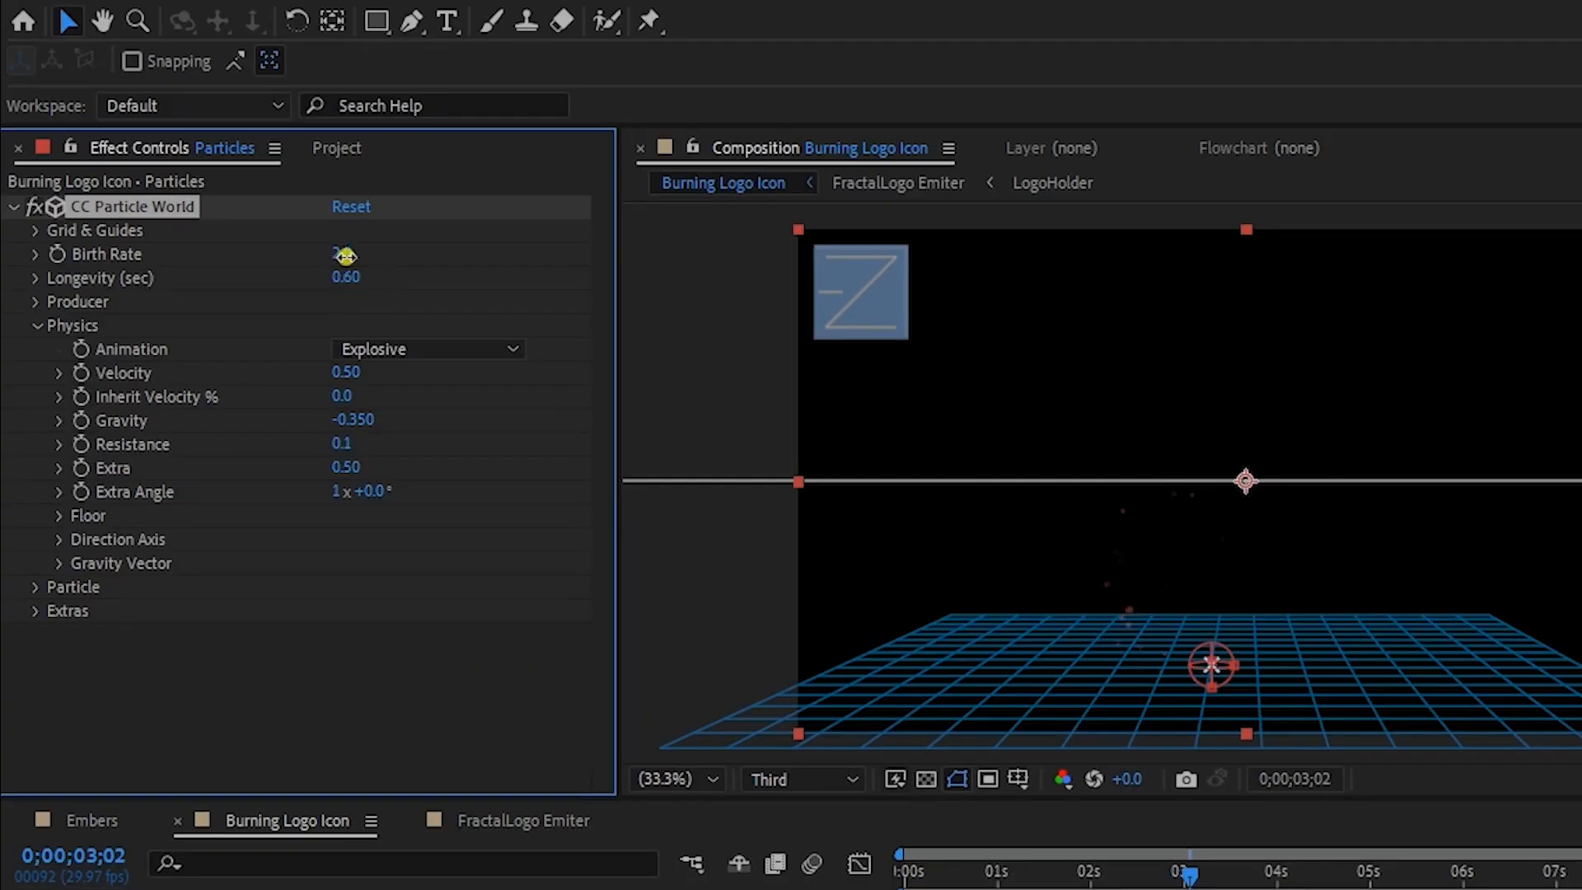
click(345, 256)
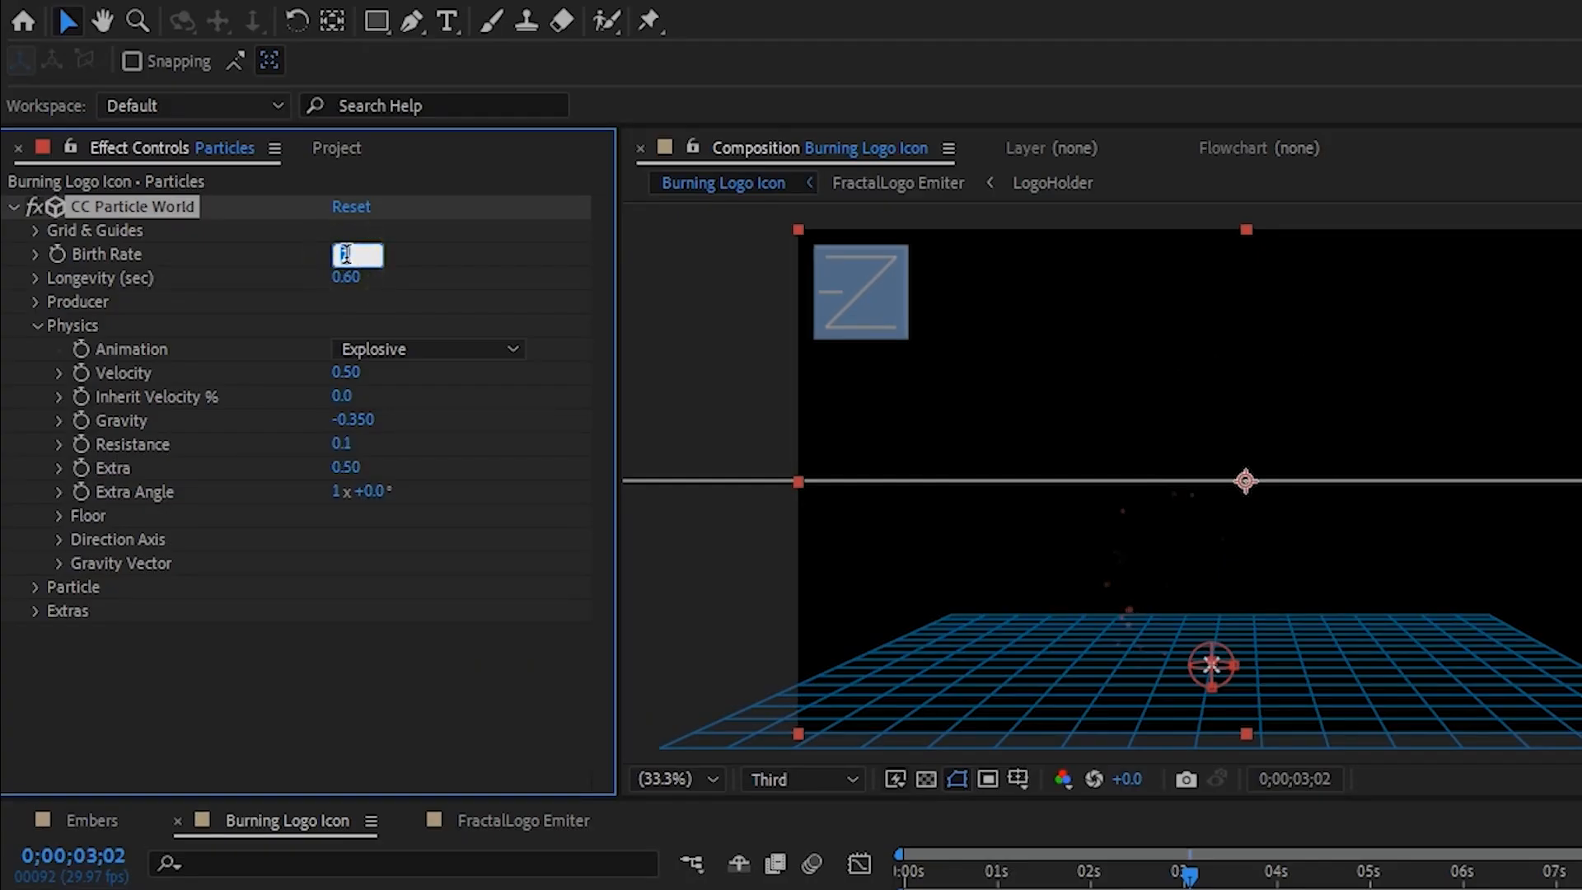
text(4)
key(Return)
click(900, 872)
key(space)
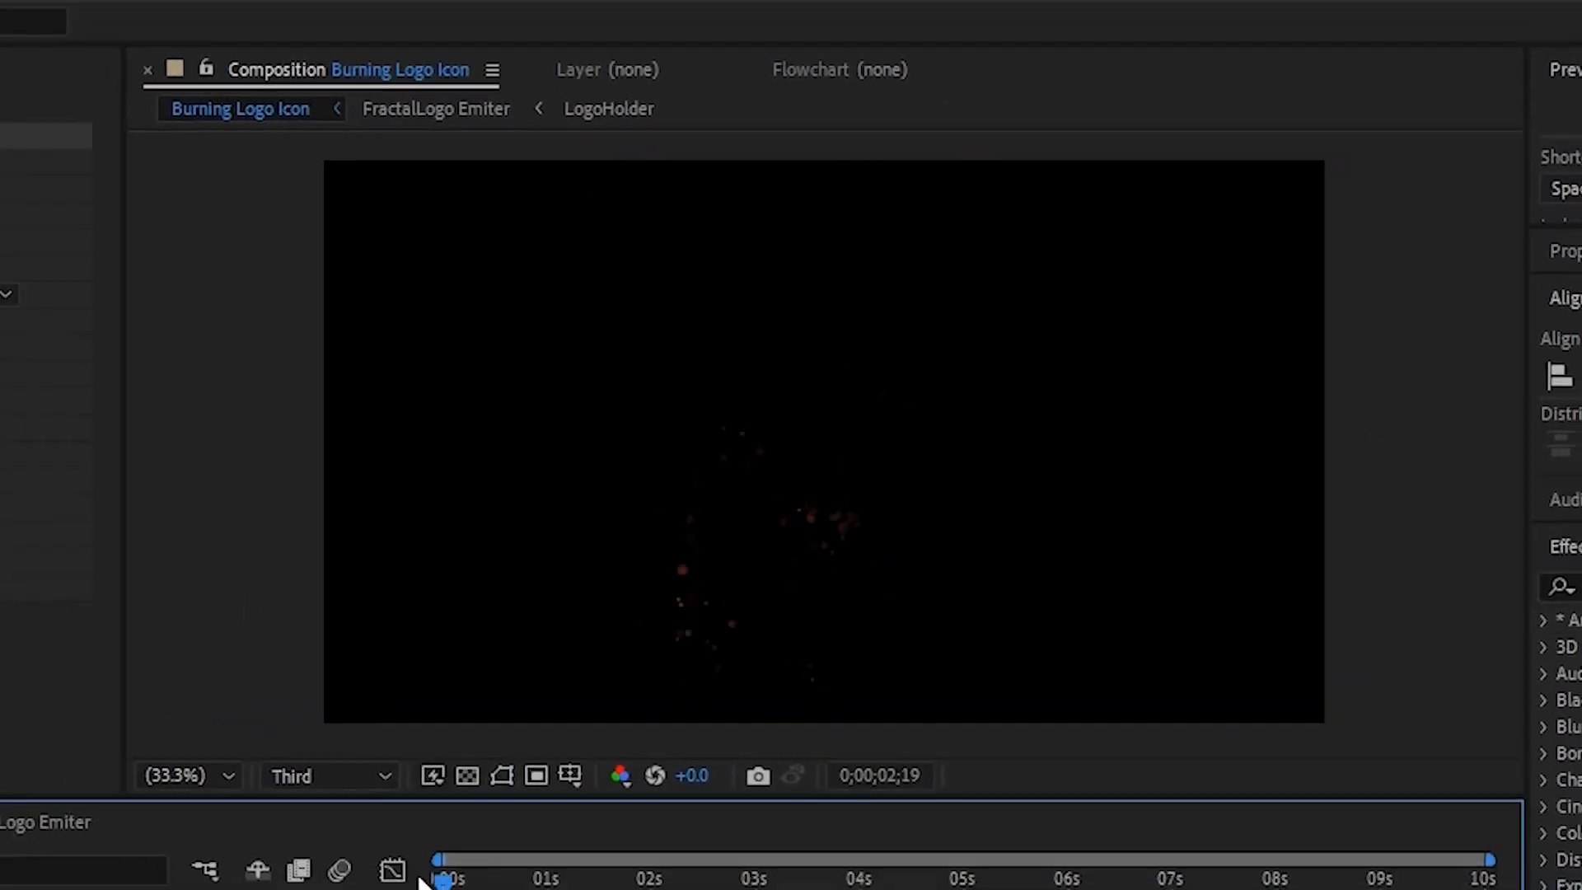
key(space)
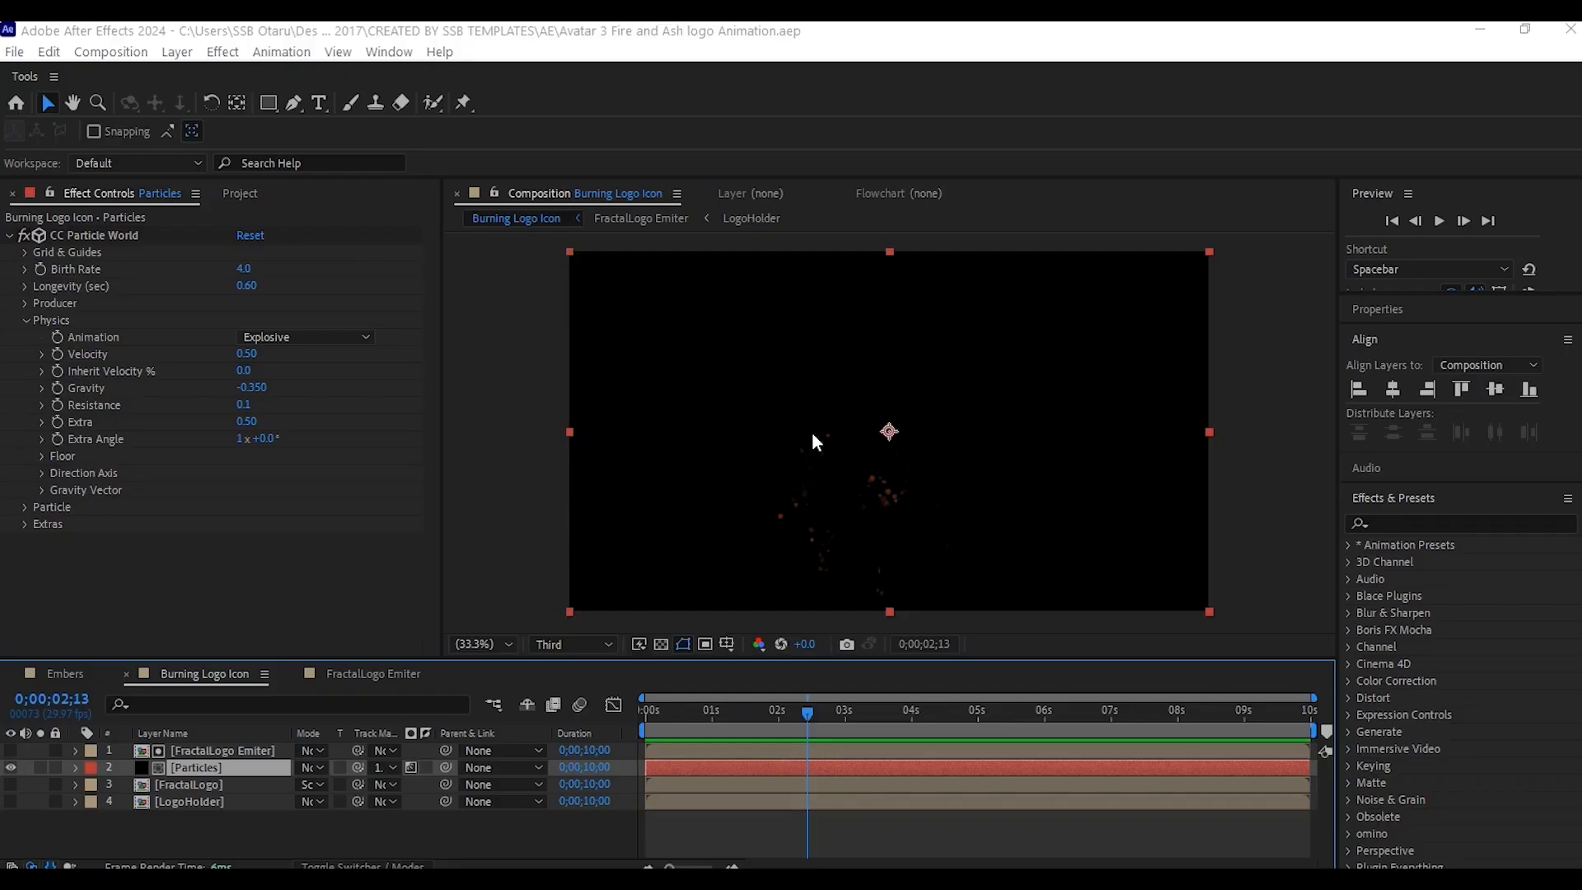
- Apply a Displacement Map effect to the Particles layer and duplicate it
key(ctrl+space)
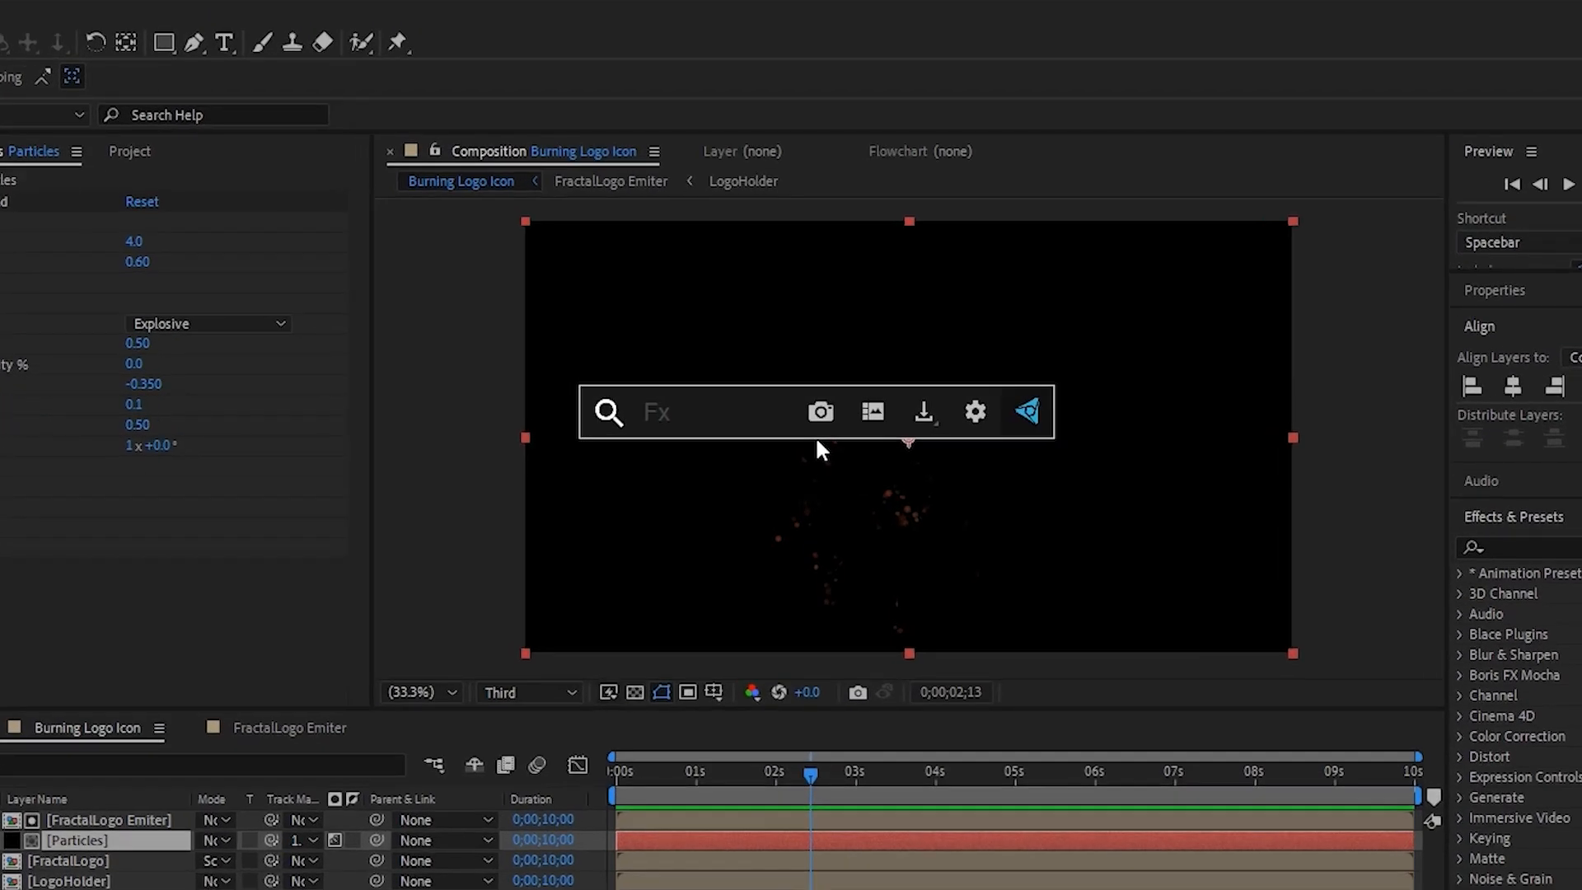
text(d)
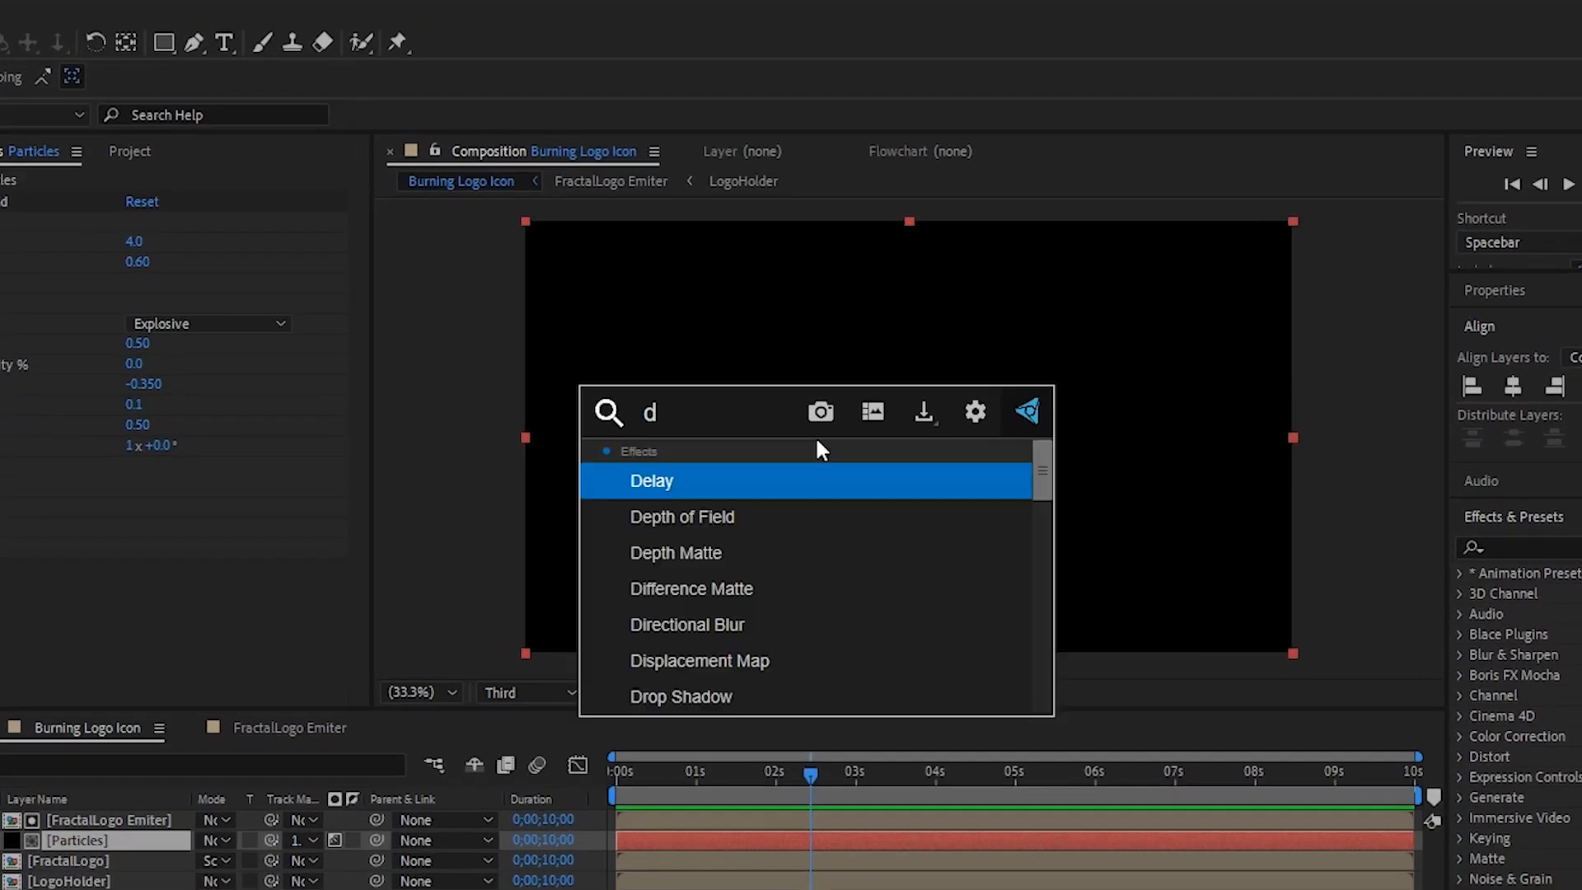
text(ispl)
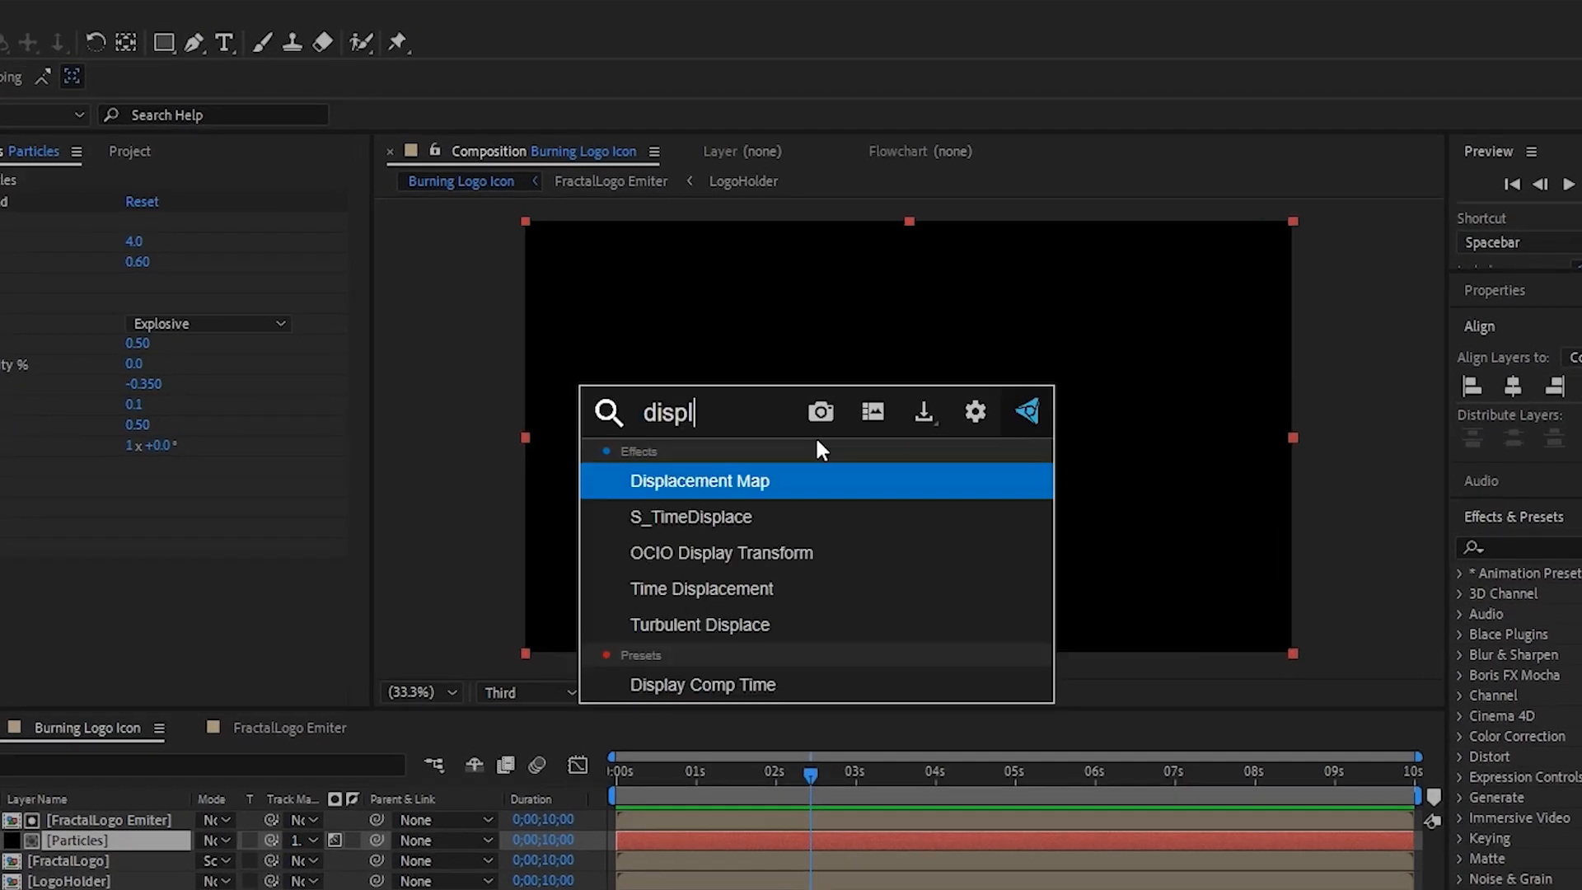
text(ace)
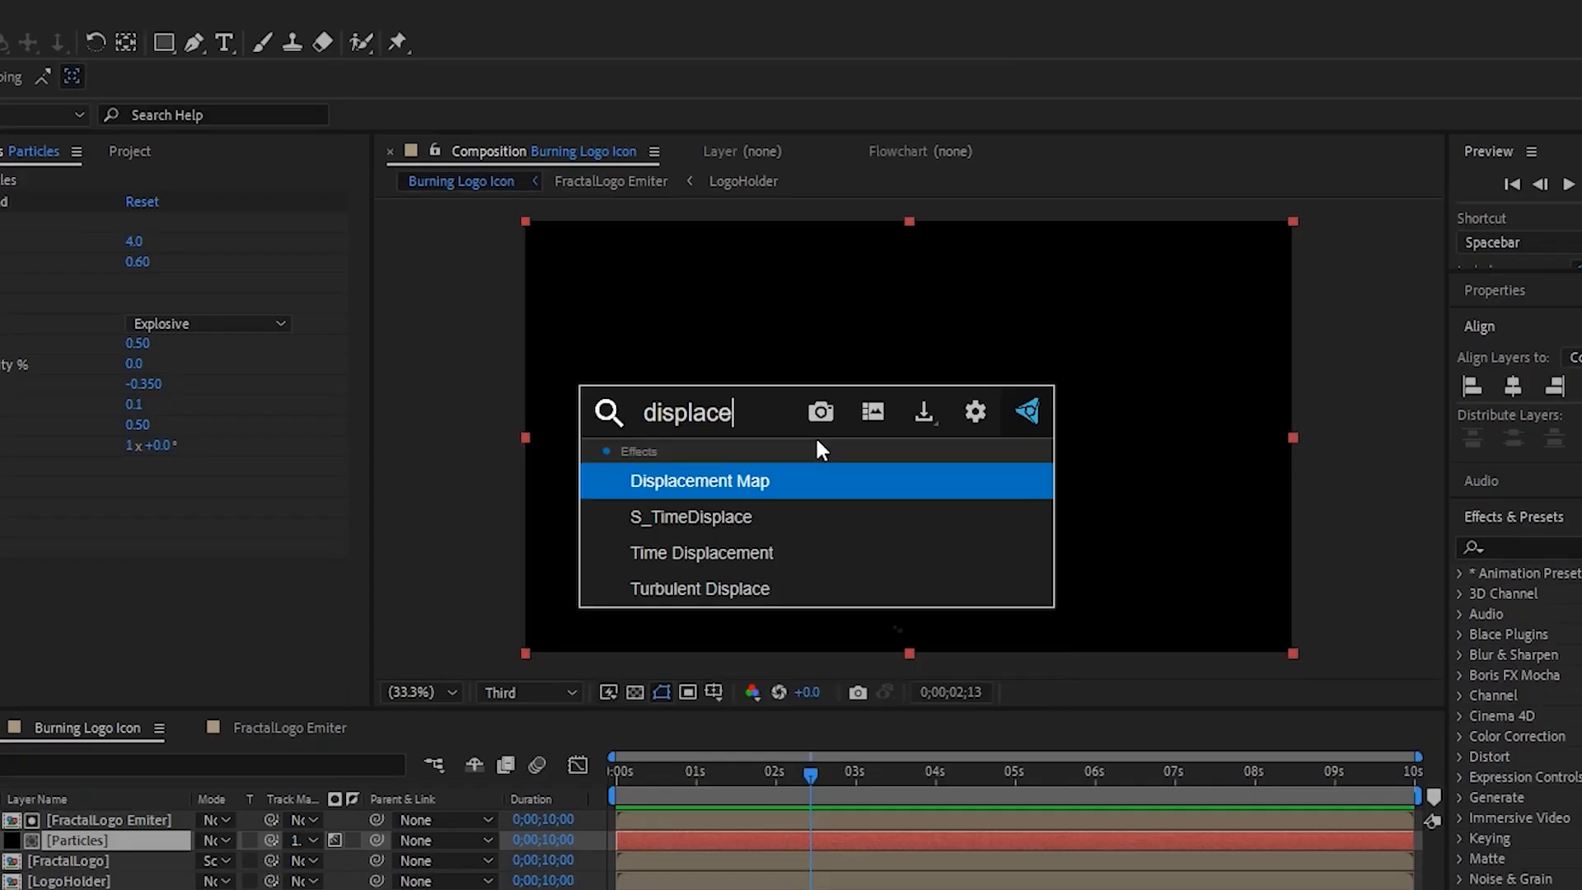
click(764, 480)
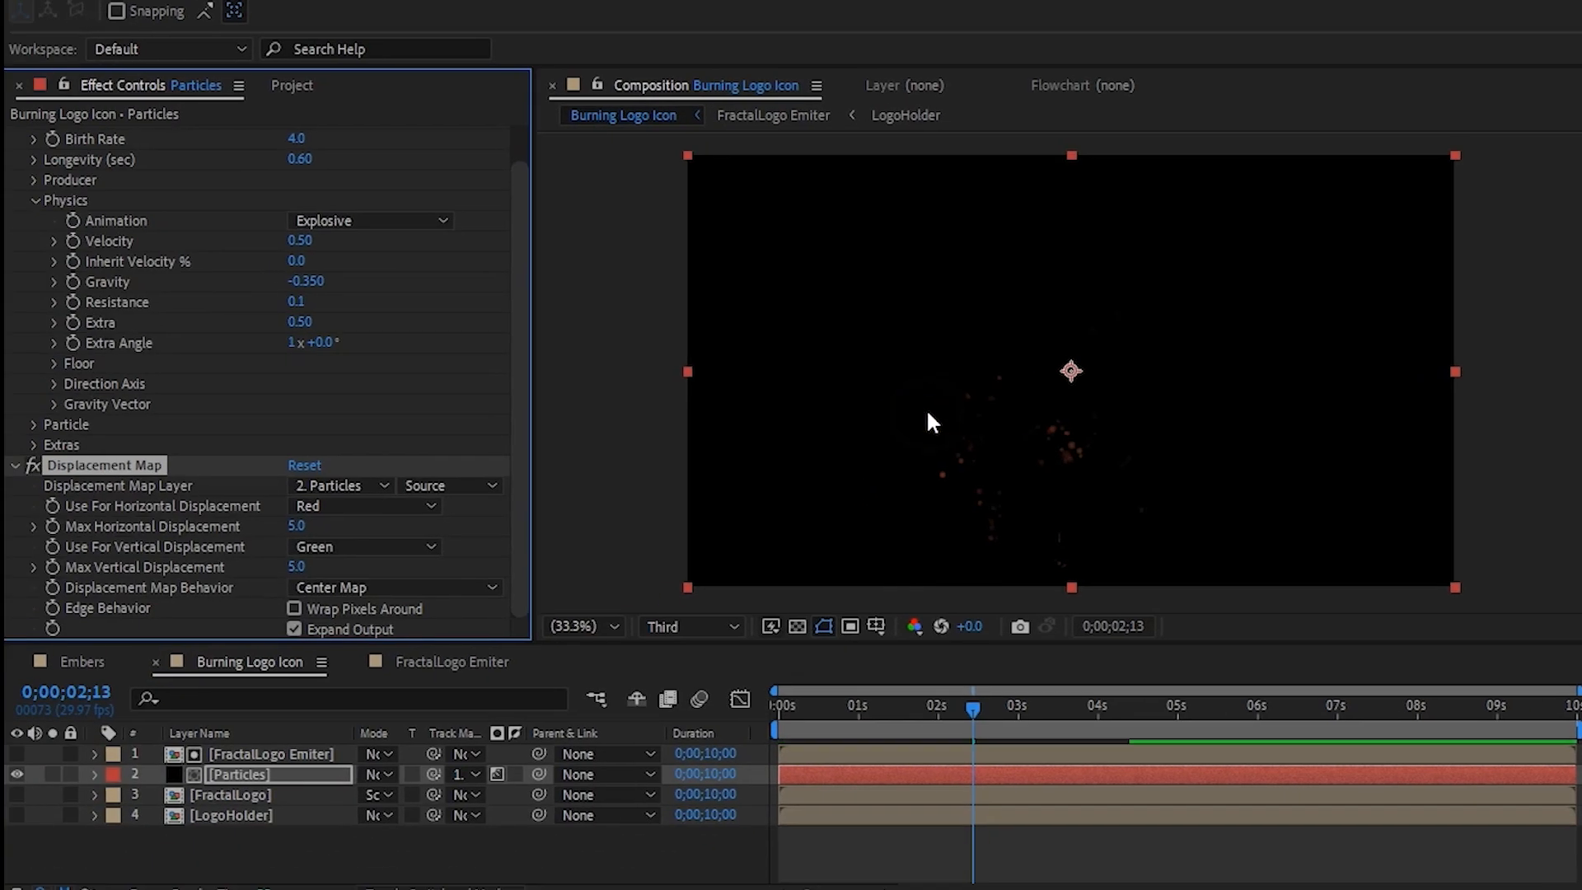
key(ctrl+d)
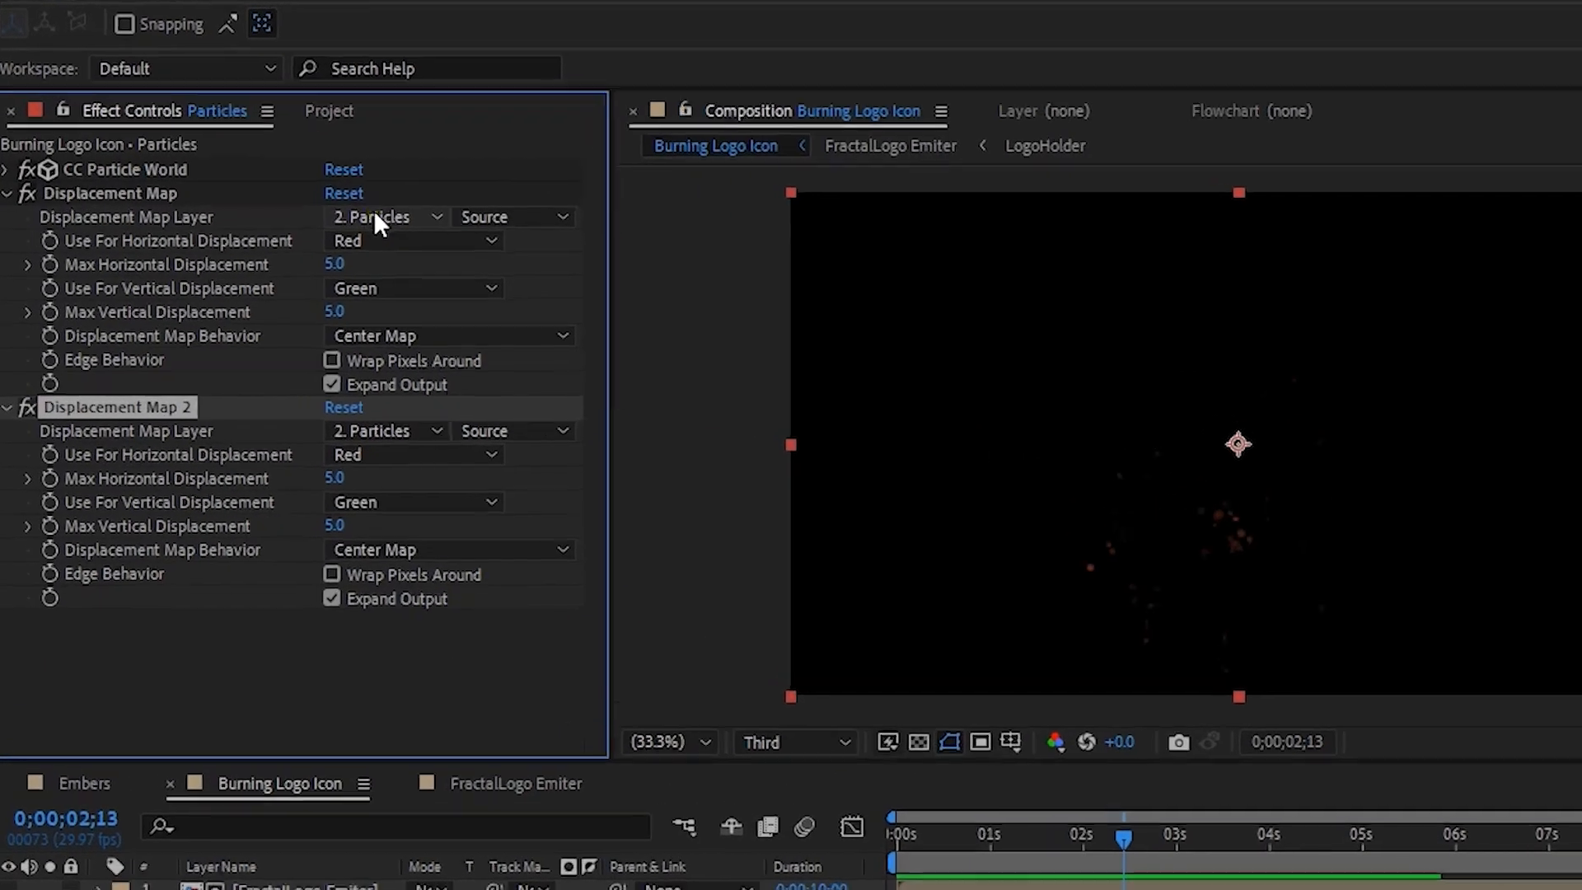
- Set the first Displacement Map's layer to FractalLogo Emiter, with Max Vertical Displacement 200 and Max Horizontal Displacement 10
click(326, 176)
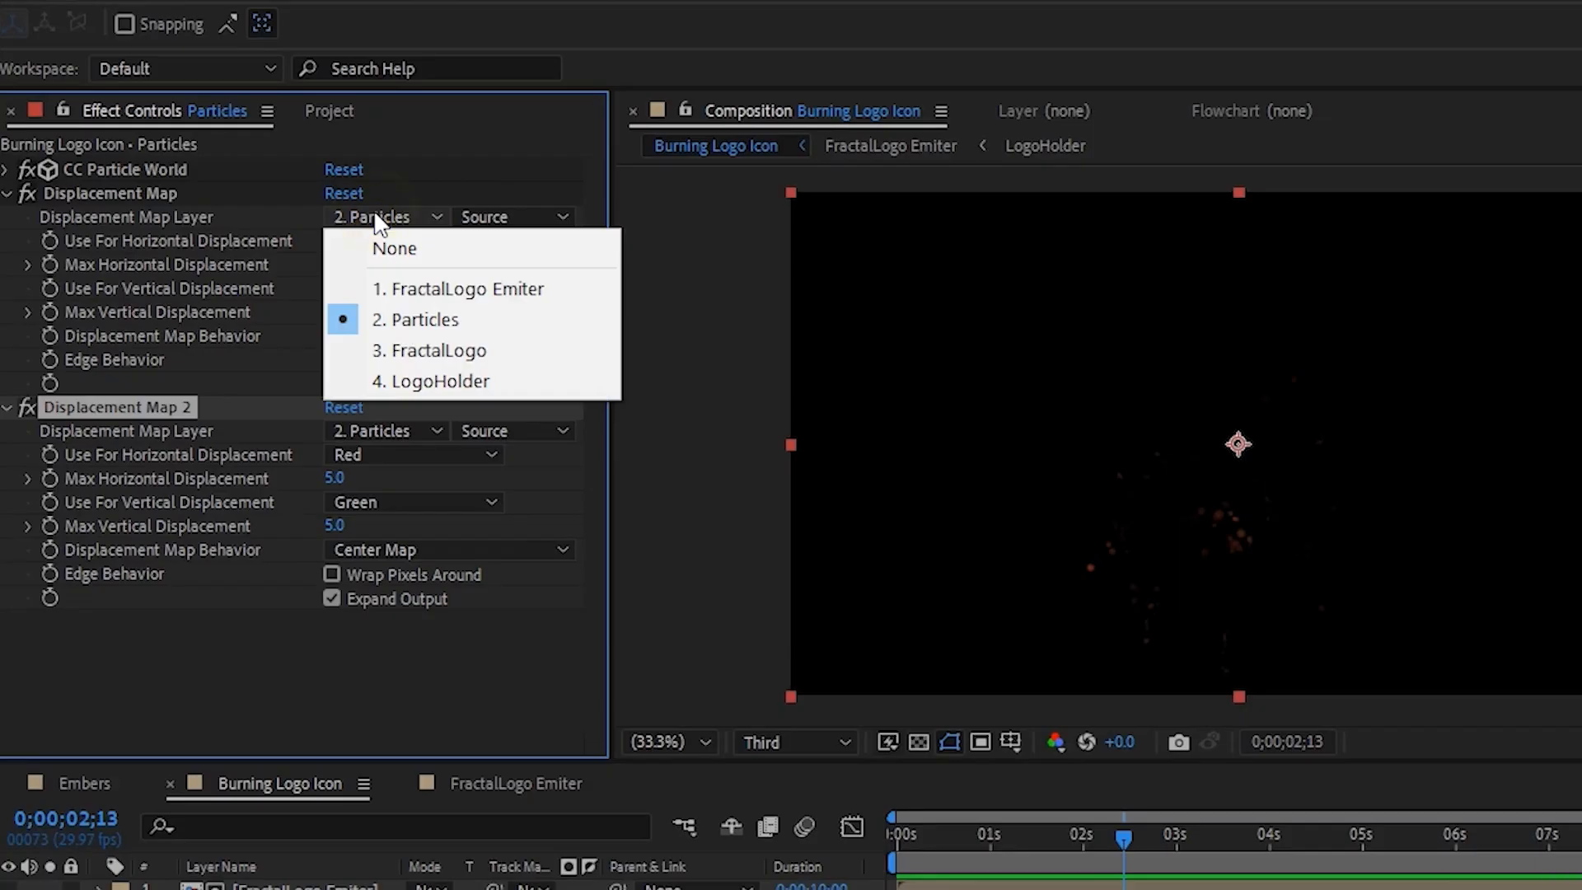
click(471, 291)
click(338, 310)
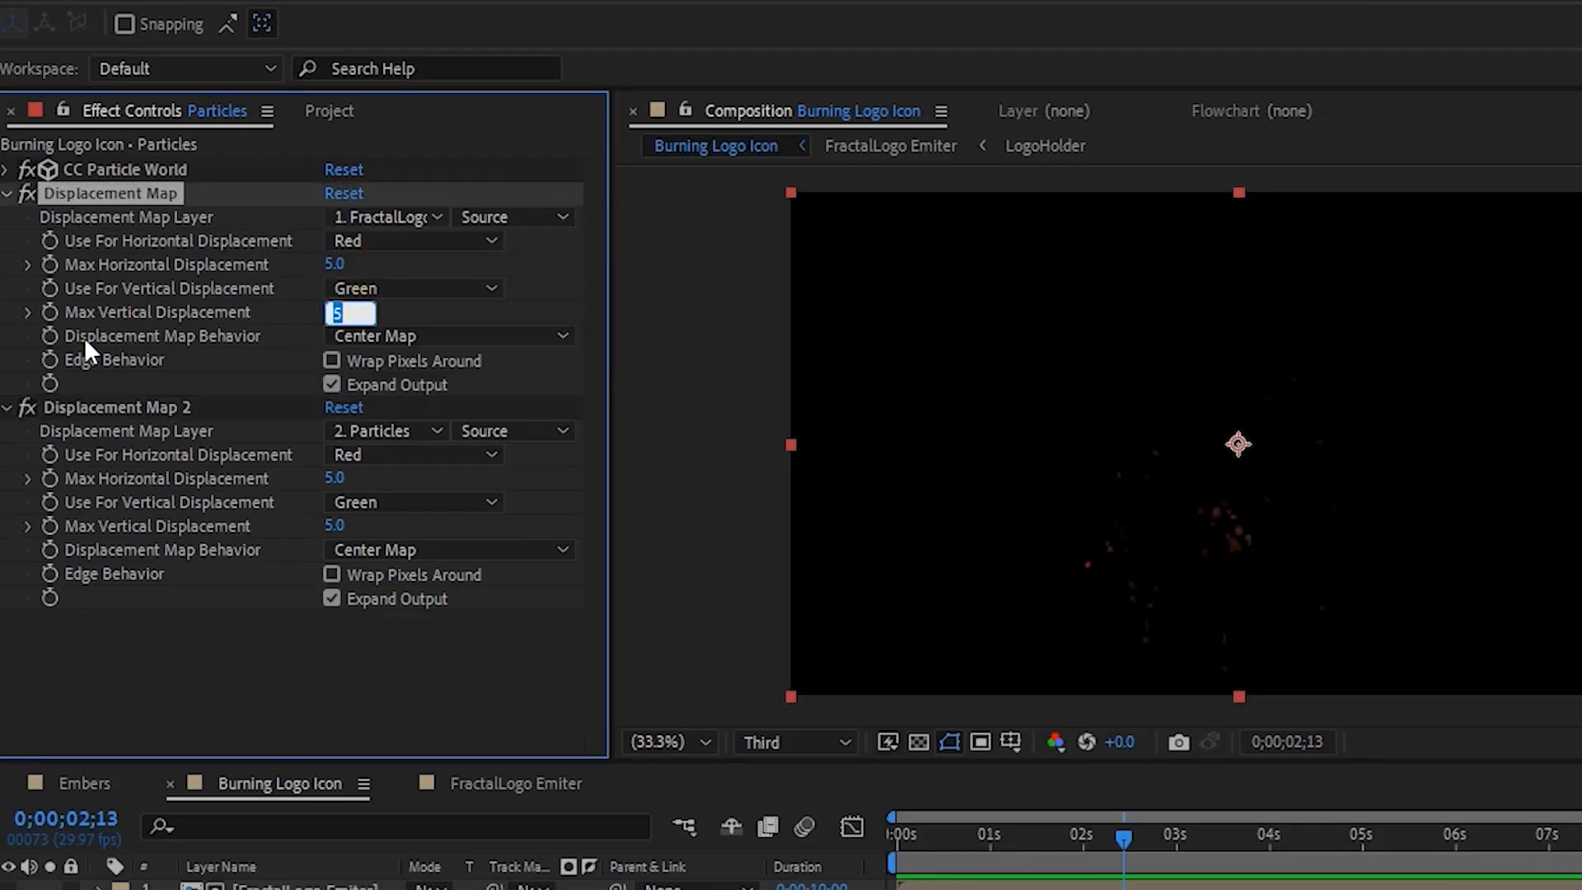
click(330, 264)
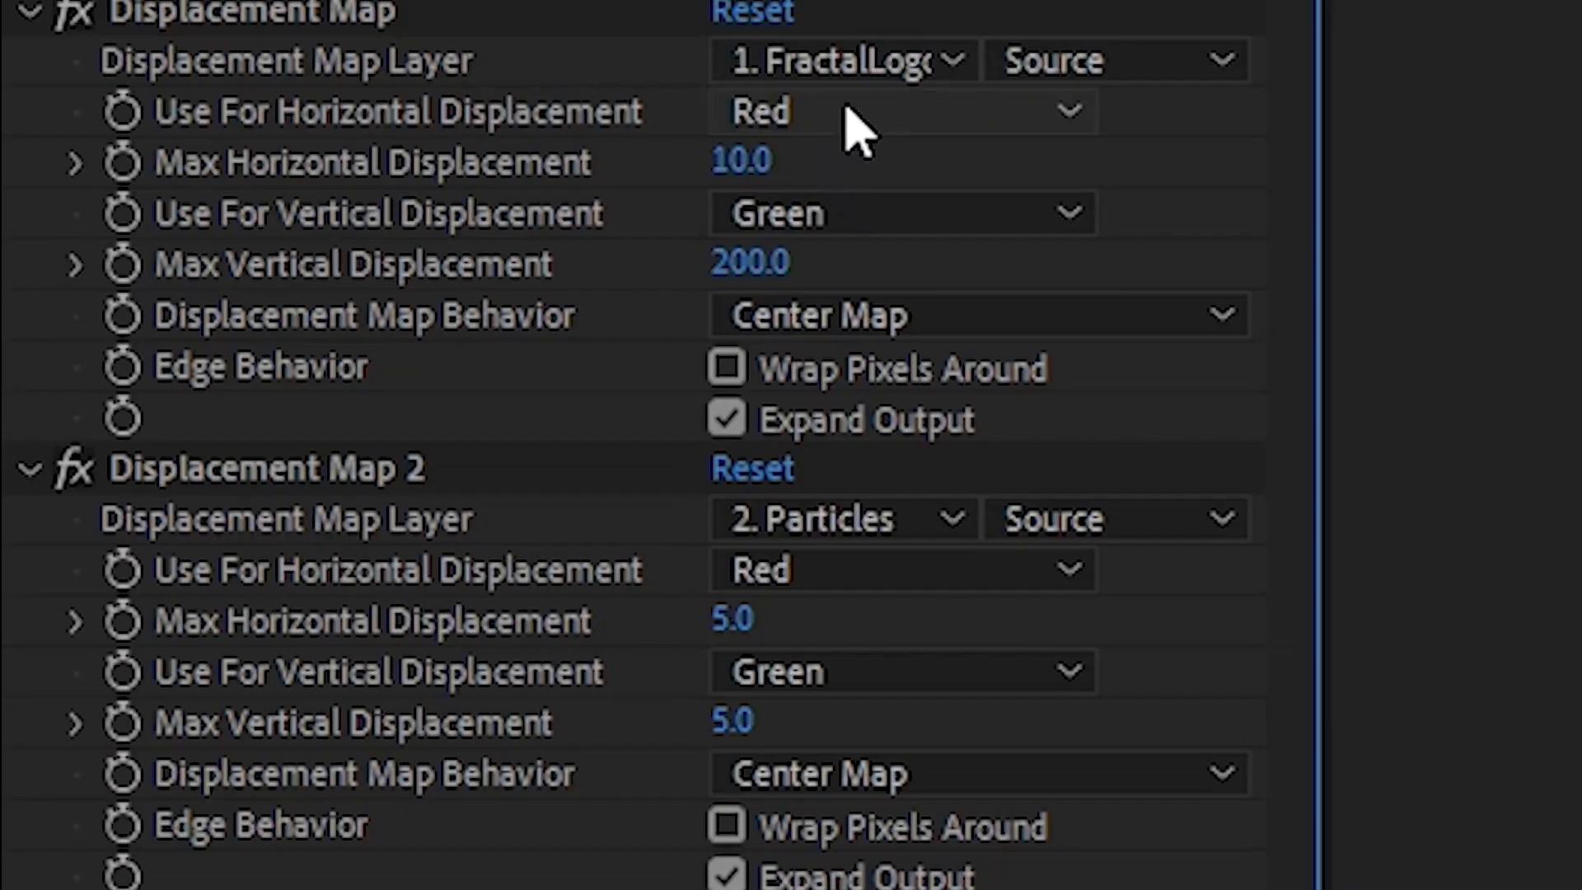
- Set the first Displacement Map to use Luminance for both horizontal and vertical displacement
click(394, 235)
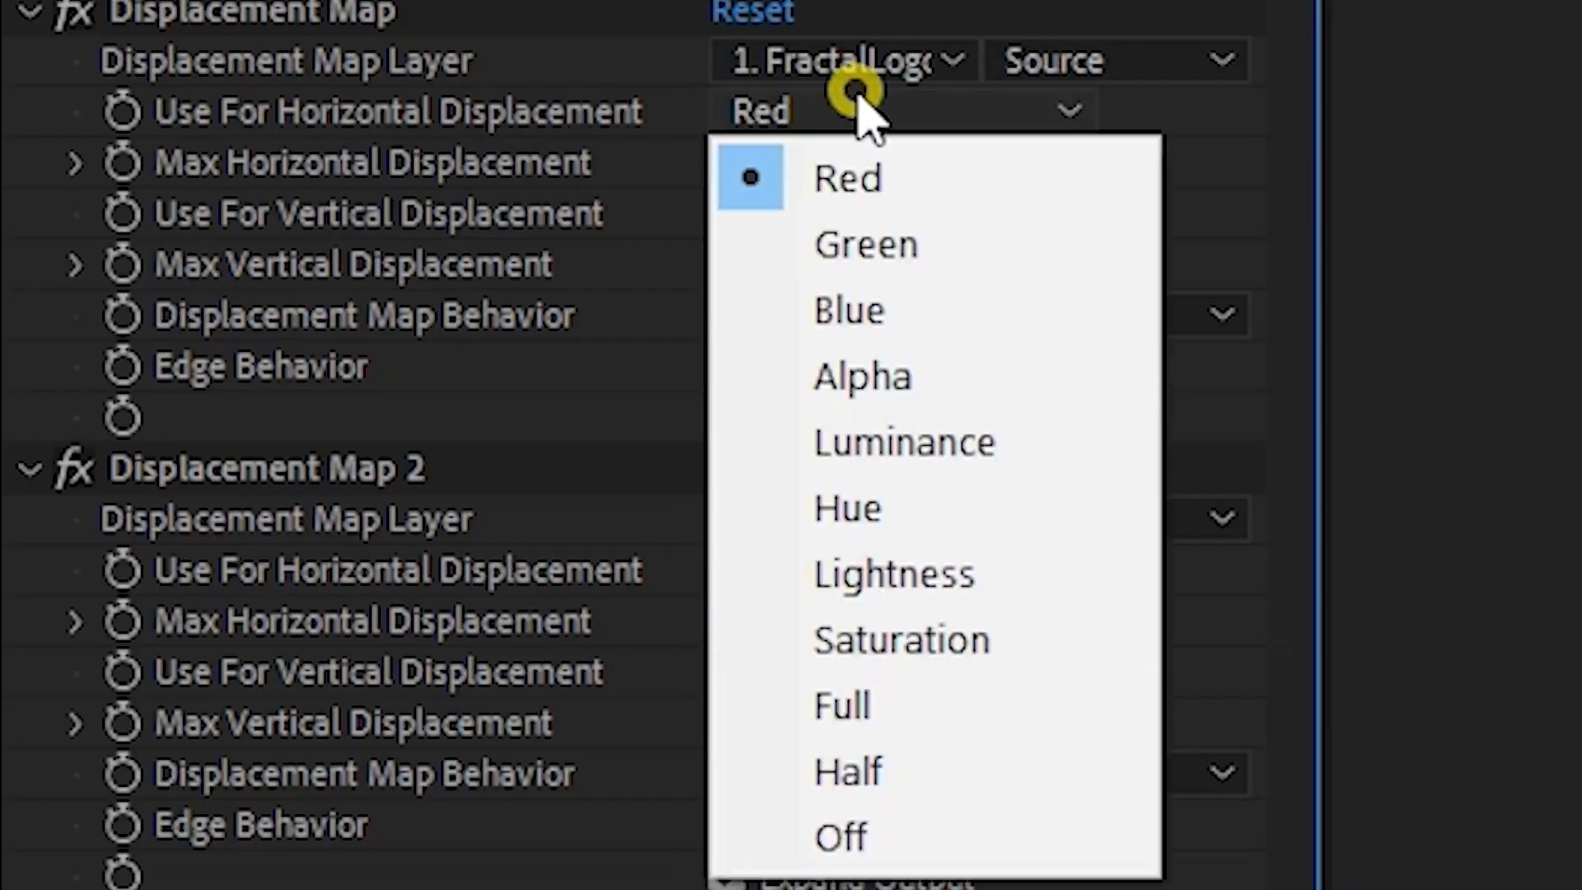
click(904, 445)
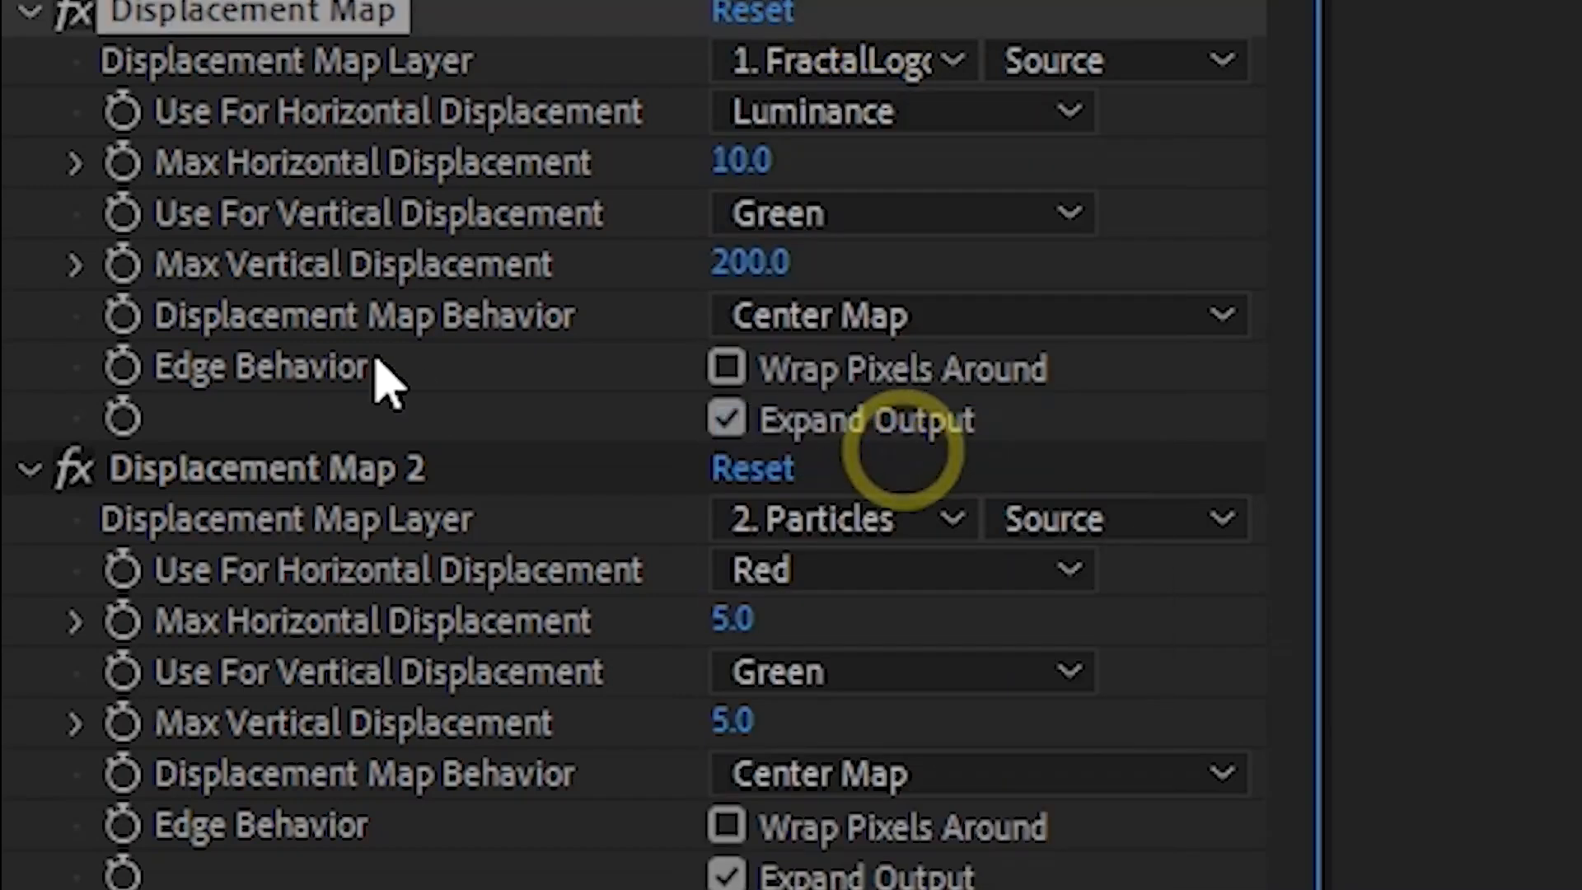
click(845, 216)
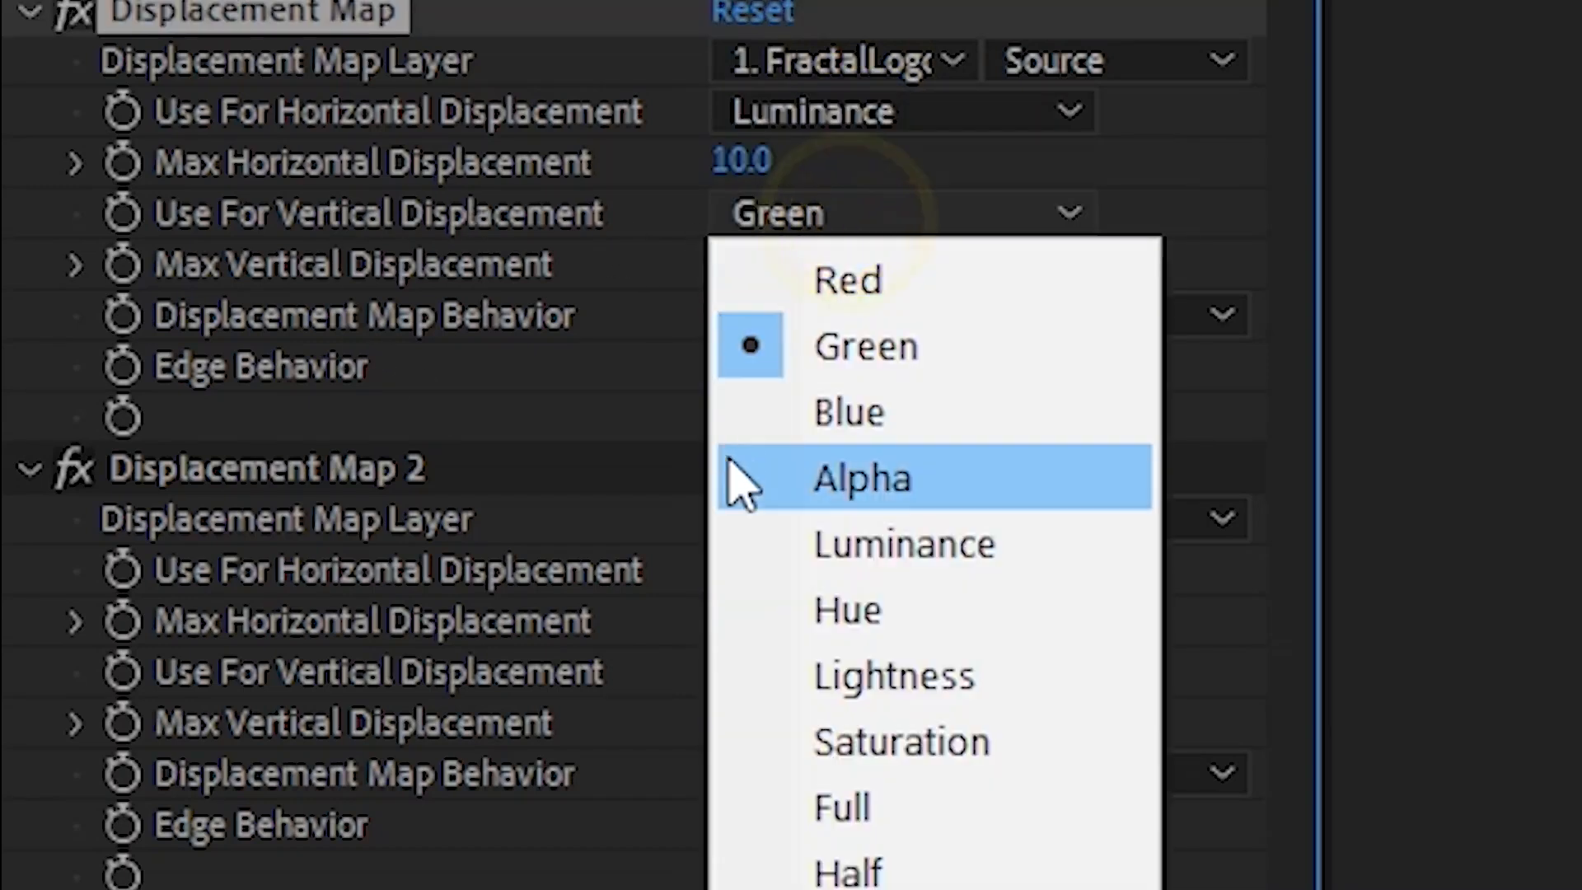
click(931, 548)
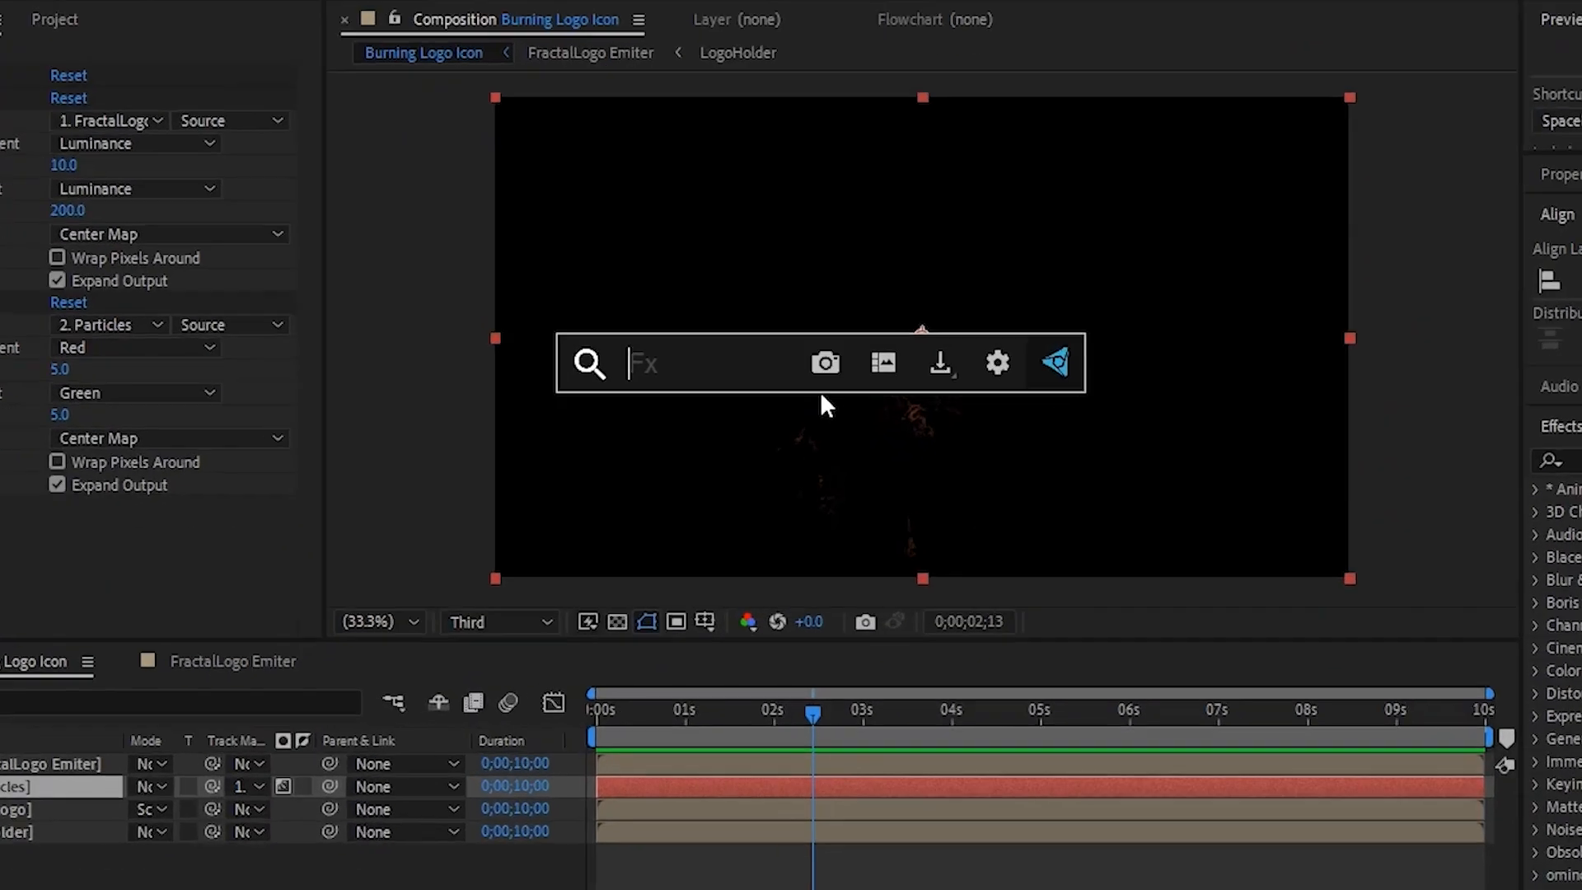
- Apply a Turbulent Displace effect to the Particles layer
text(tub)
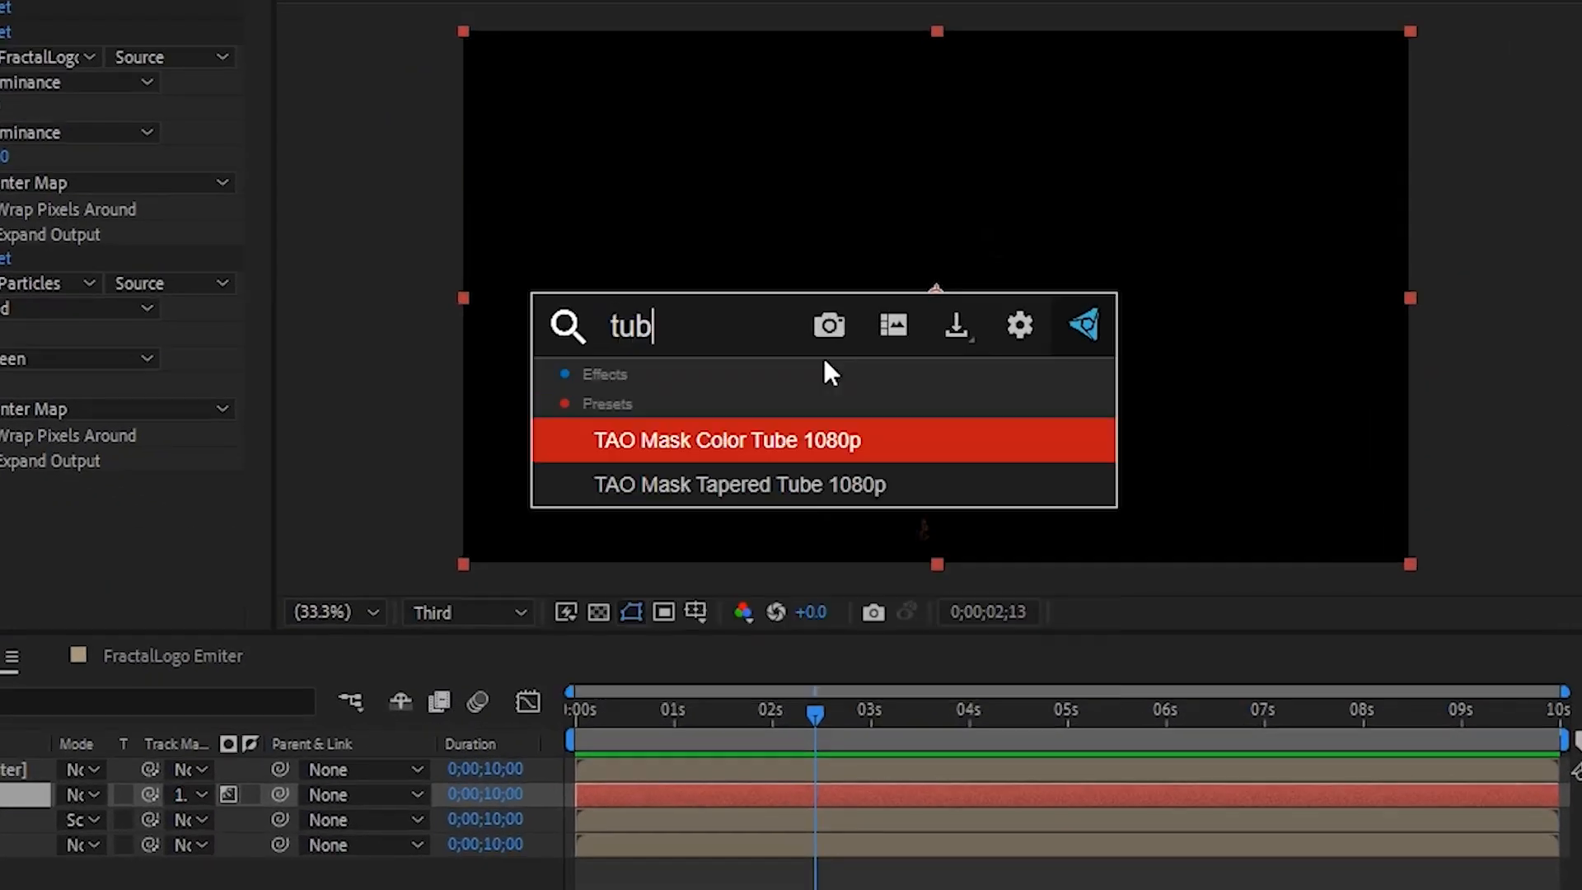
key(BackSpace)
text(rbu)
key(Return)
- Set the Turbulent Displace Amount to 30 and Size to 30
click(614, 334)
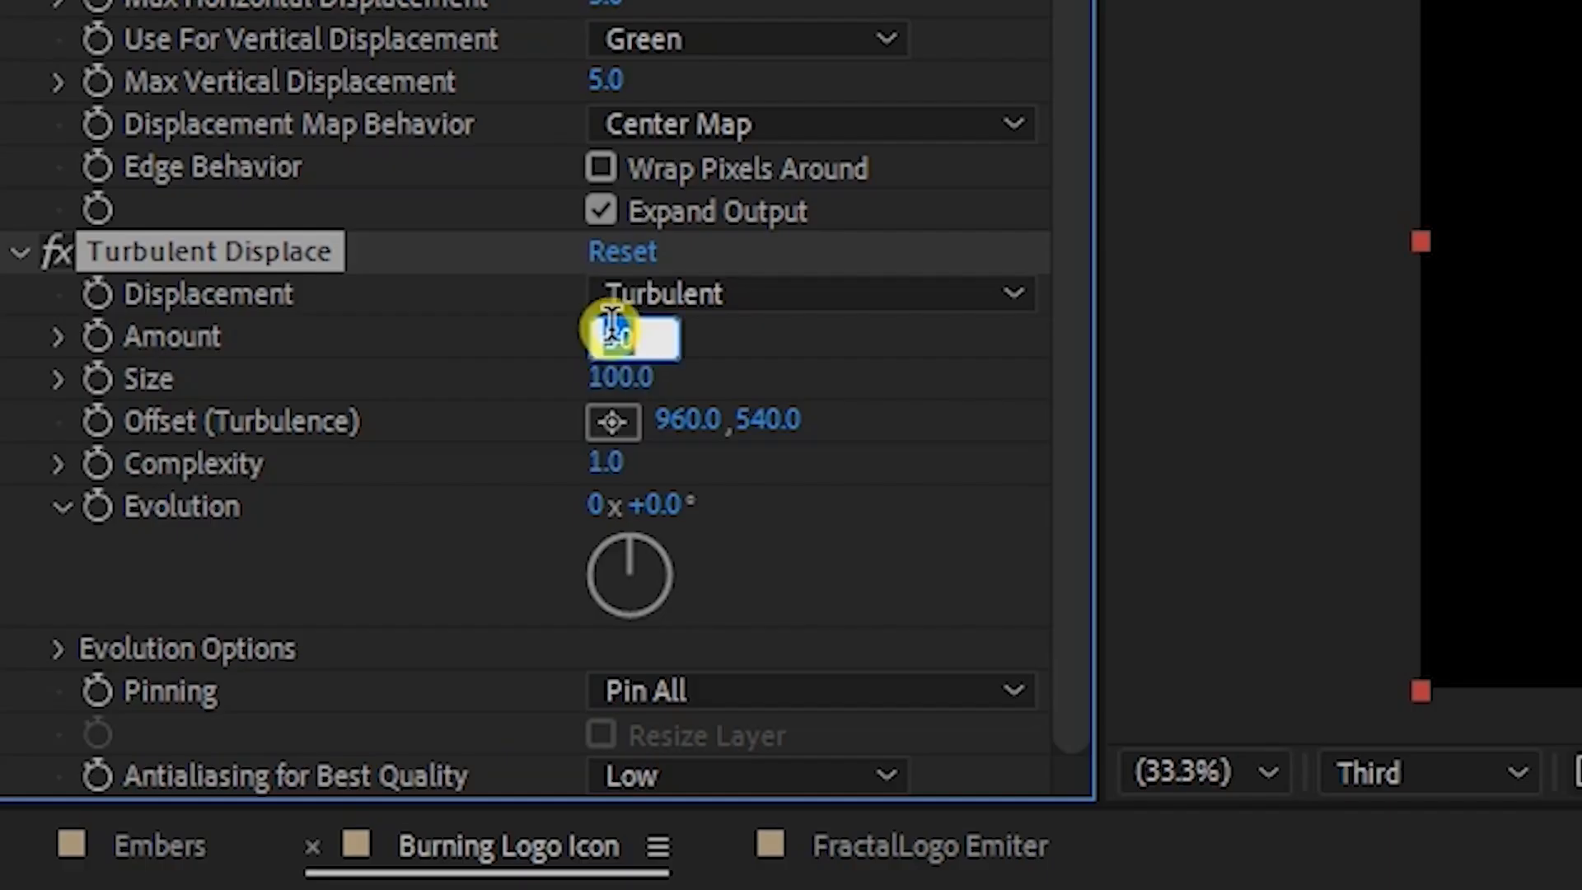
text(39)
key(BackSpace)
text(0)
key(Return)
click(619, 376)
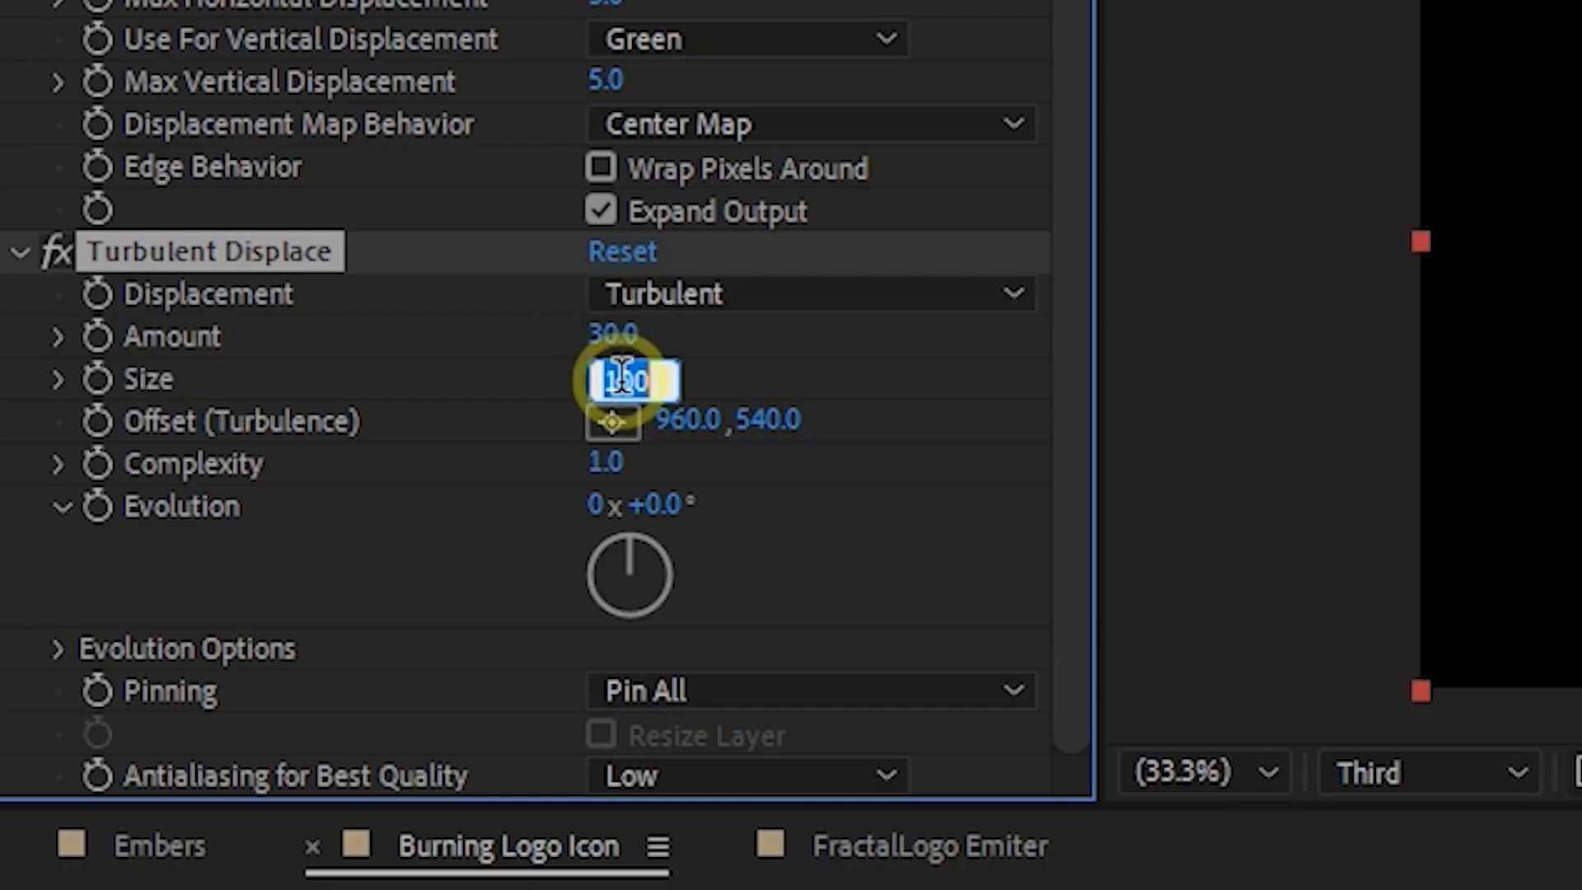
text(30)
key(Return)
- Animate the Turbulent Displace Evolution with an expression that multiplies time by a constant
click(96, 506)
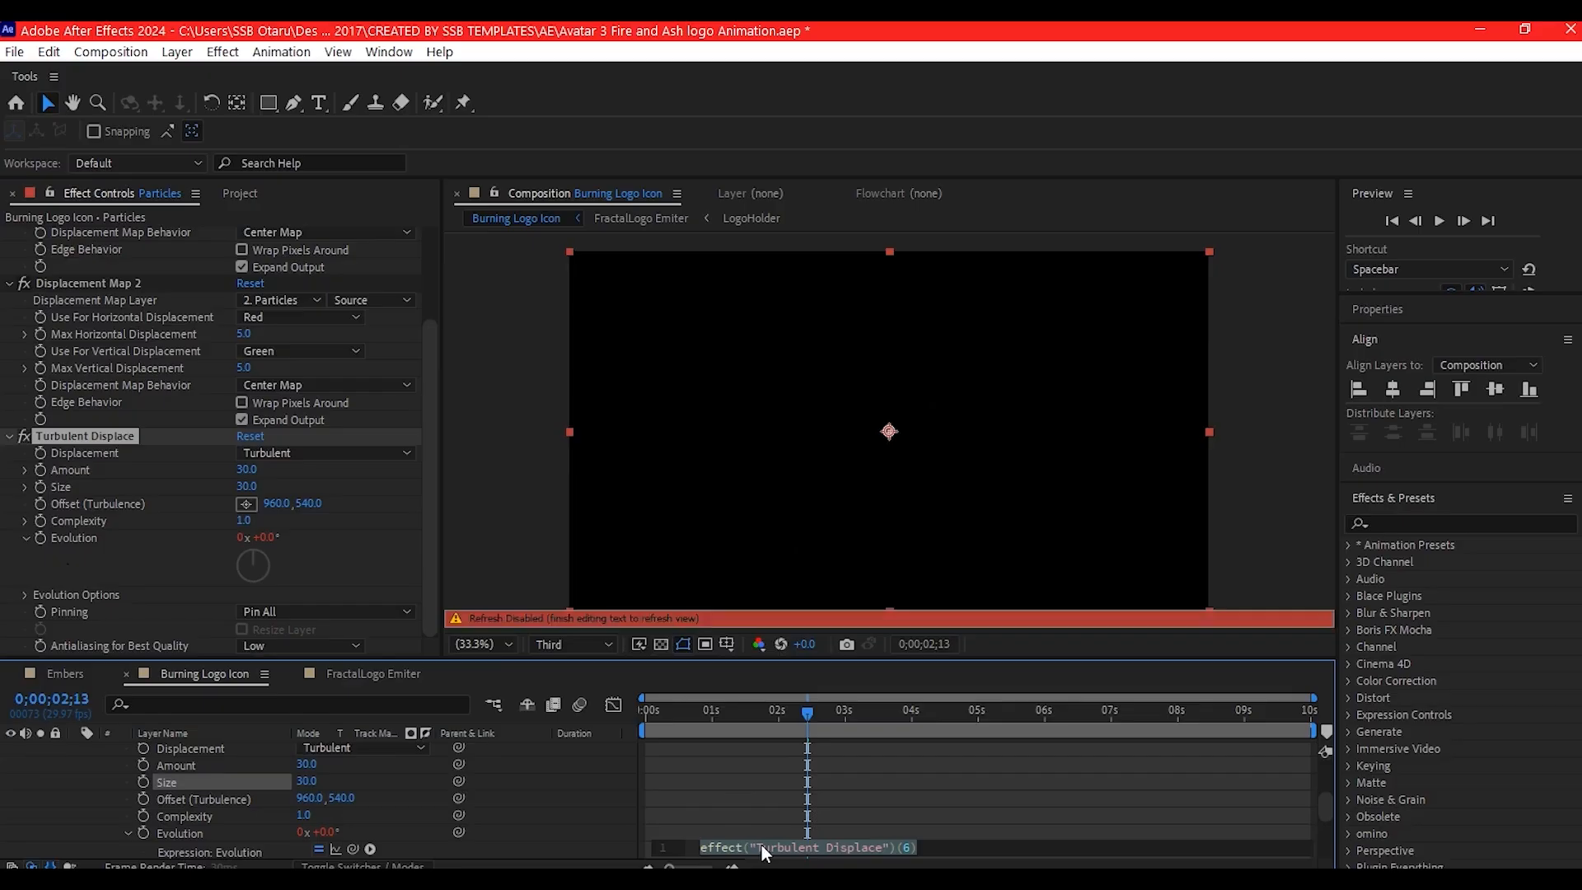
text(time)
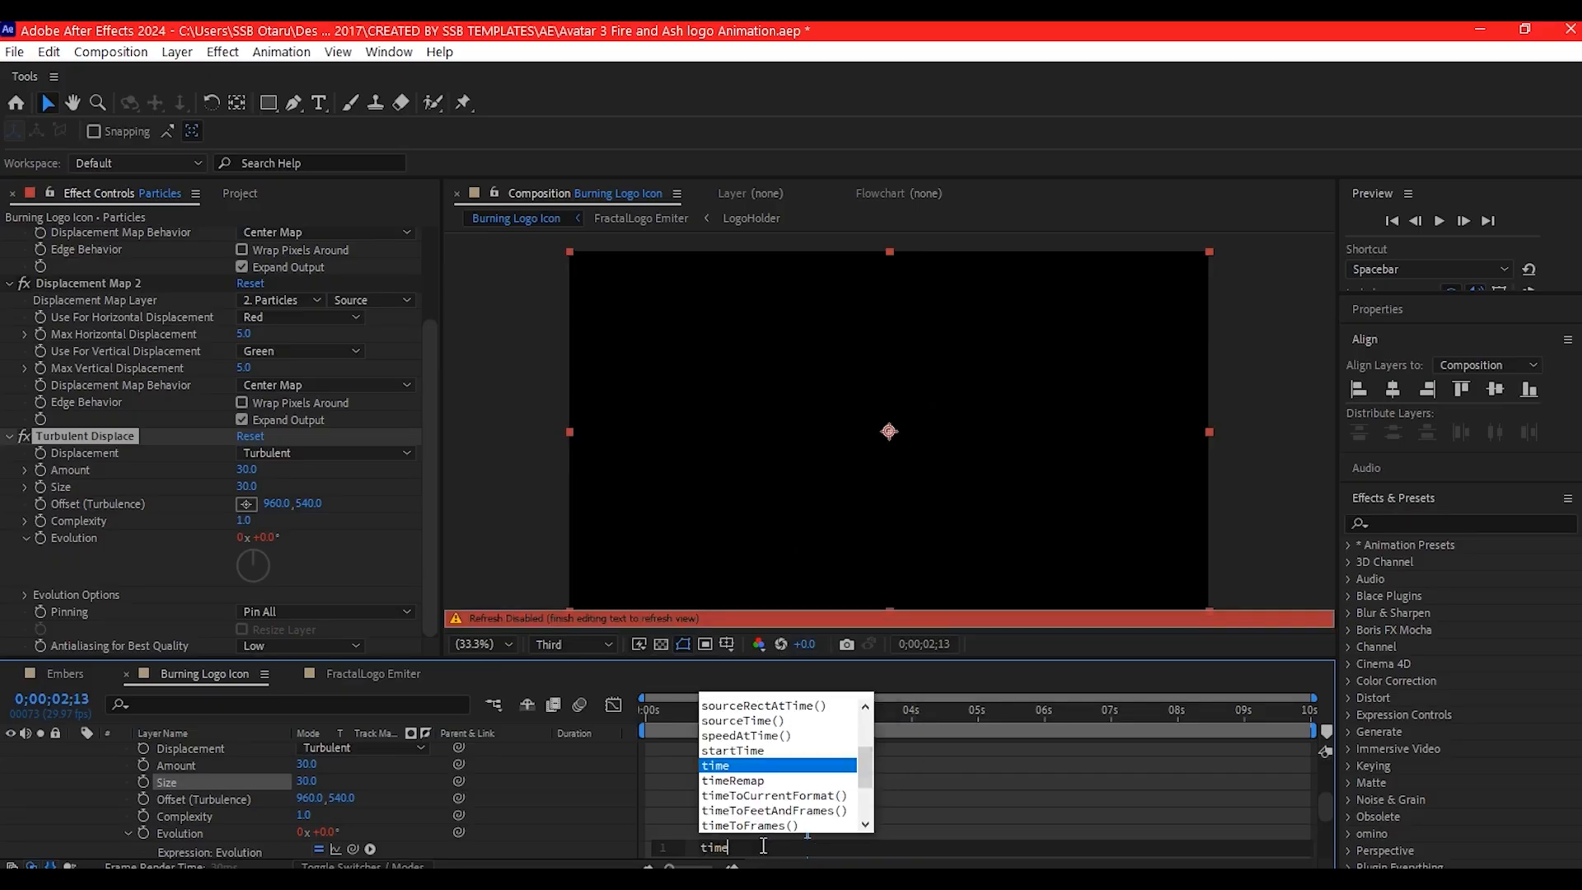
text(*)
- Apply a Directional Blur effect to the Particles layer and adjust its direction angle
key(ctrl+space)
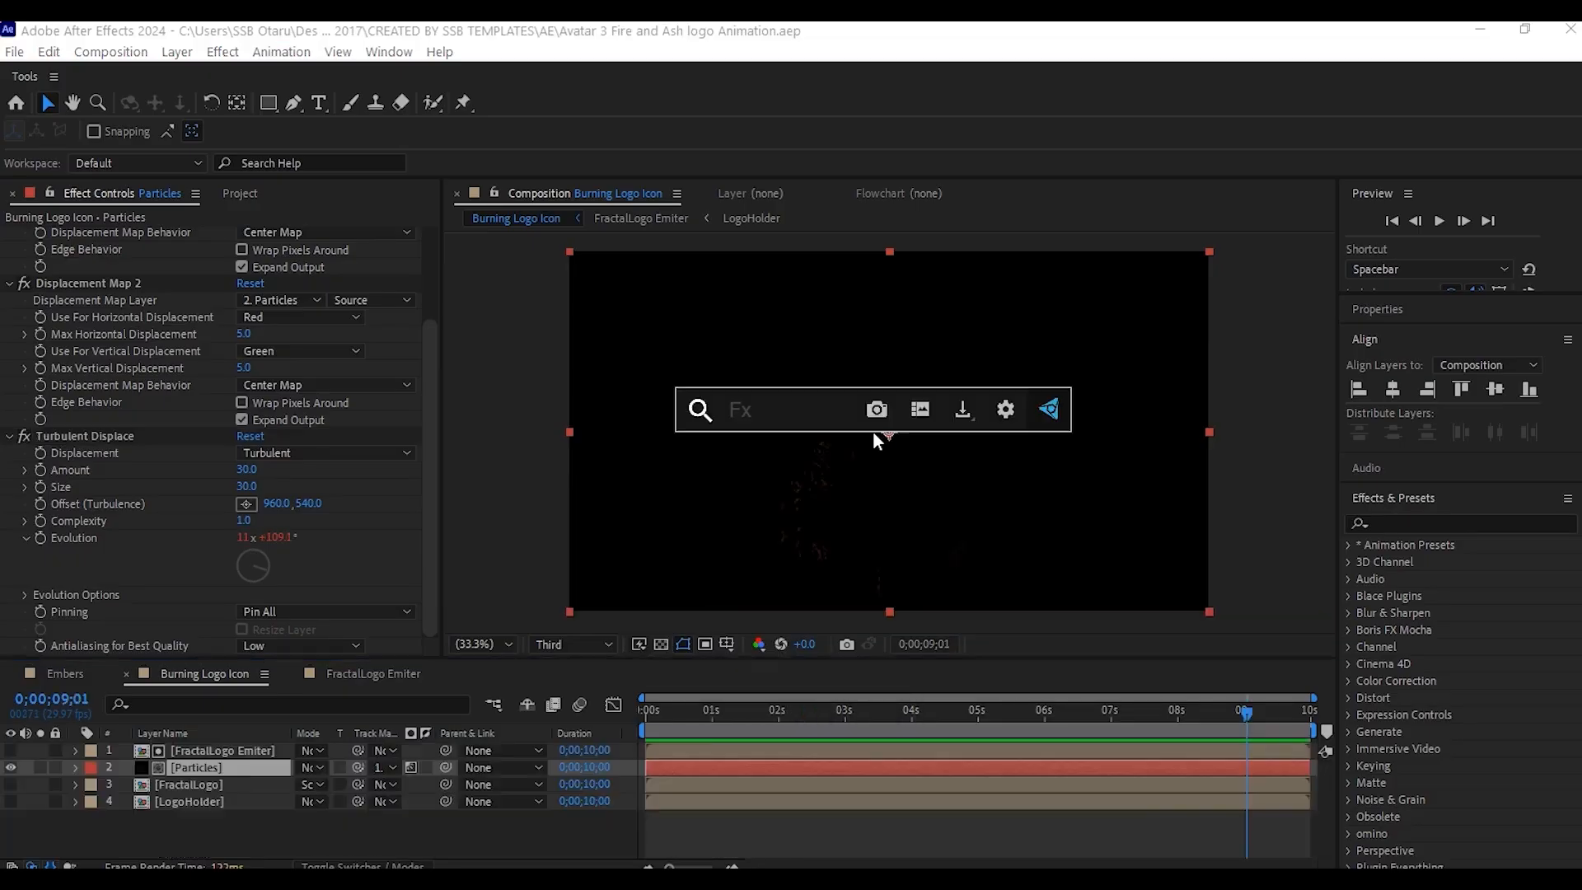
text(direction)
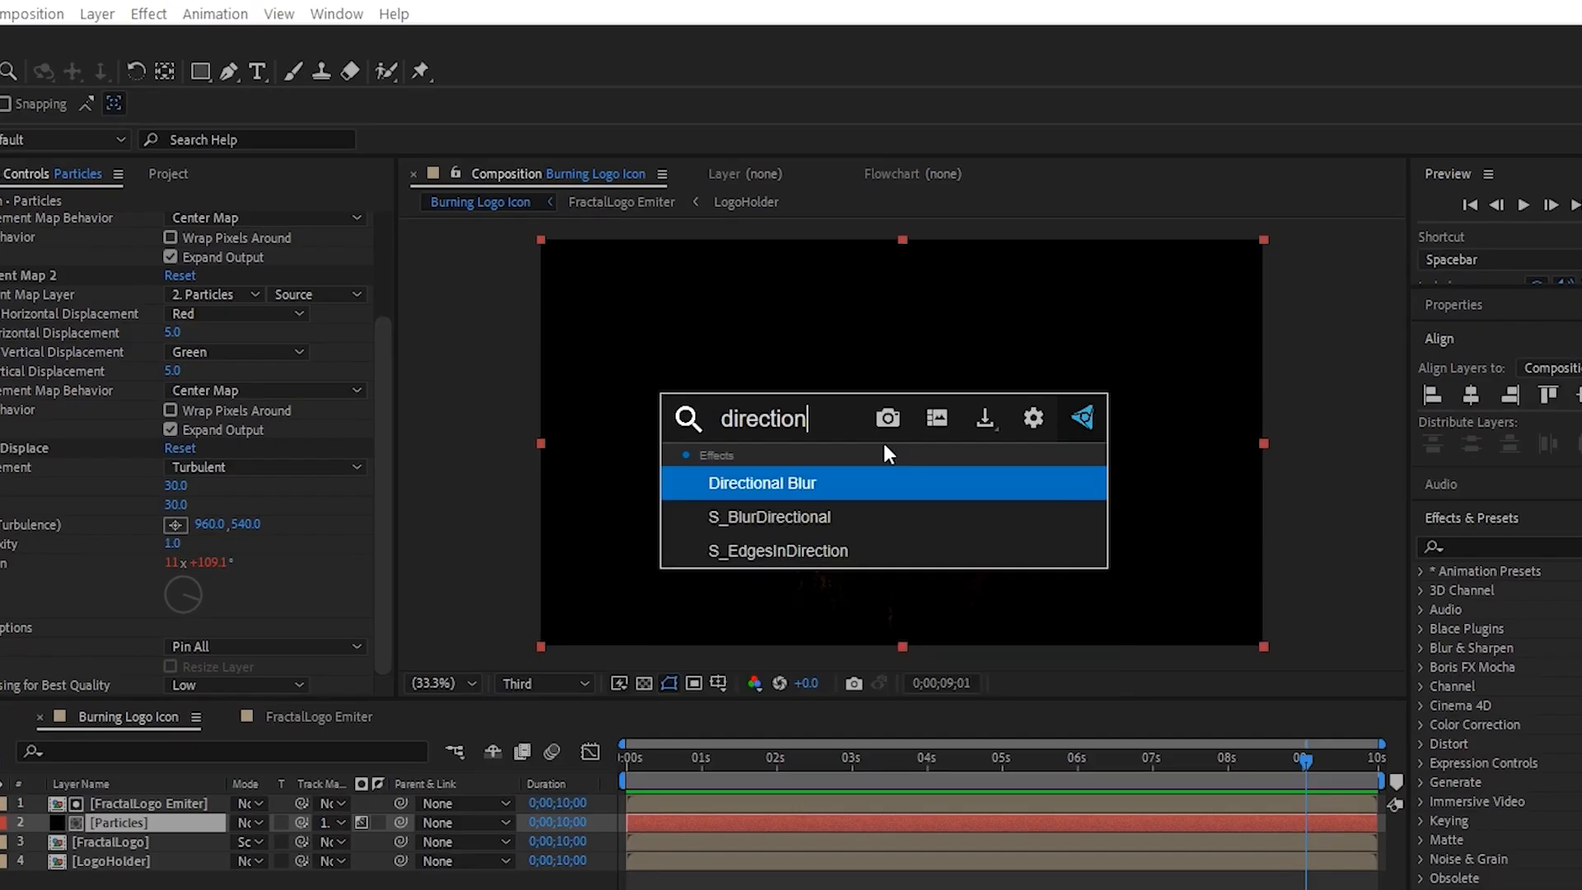
key(Return)
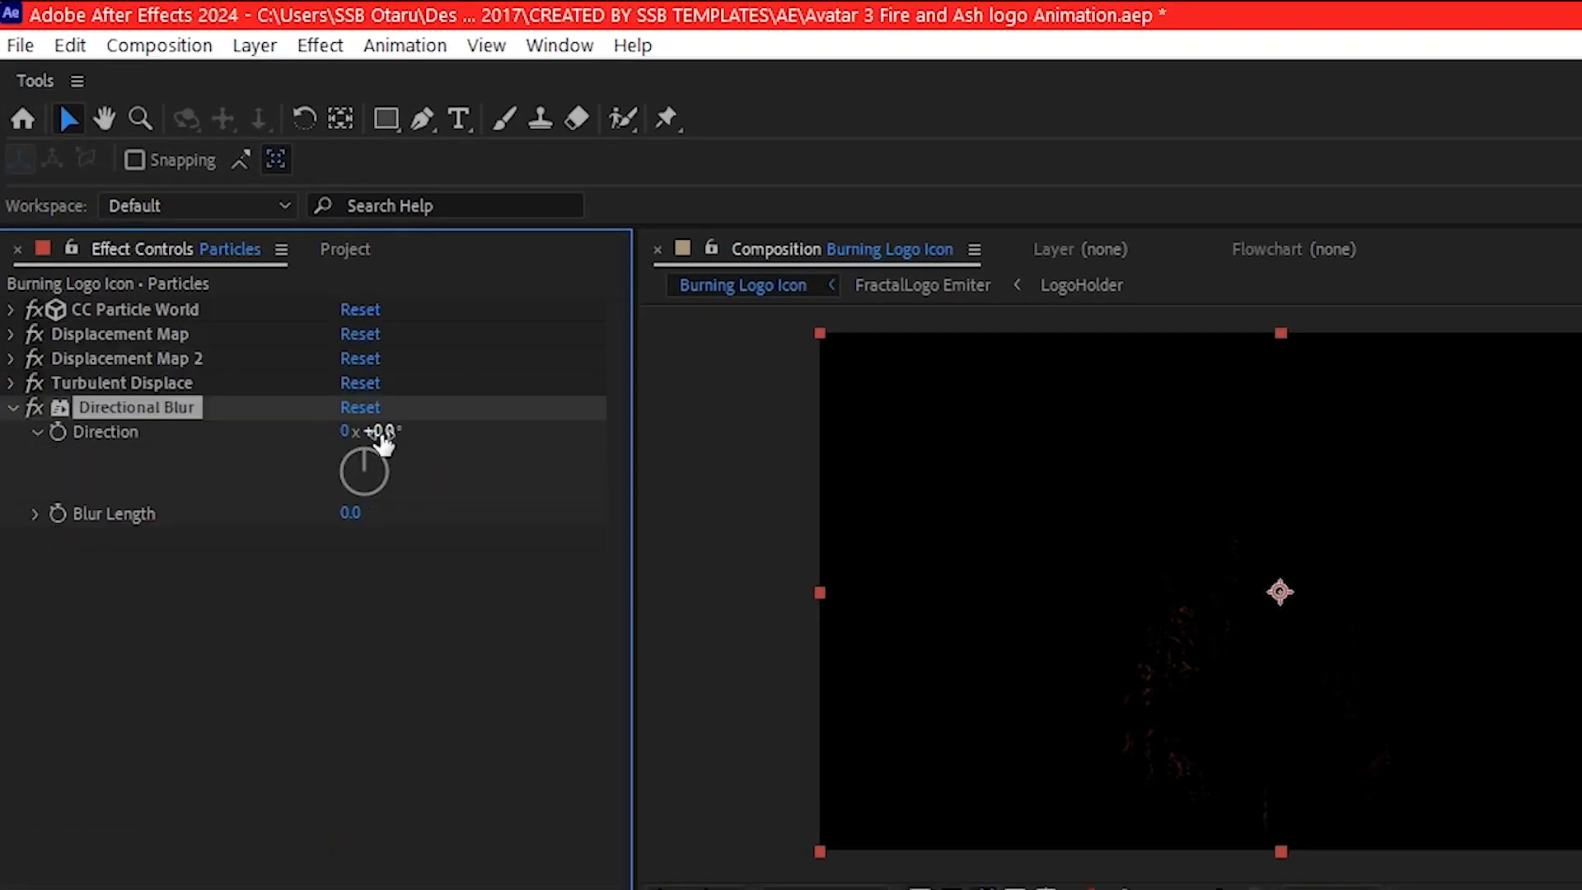
click(382, 430)
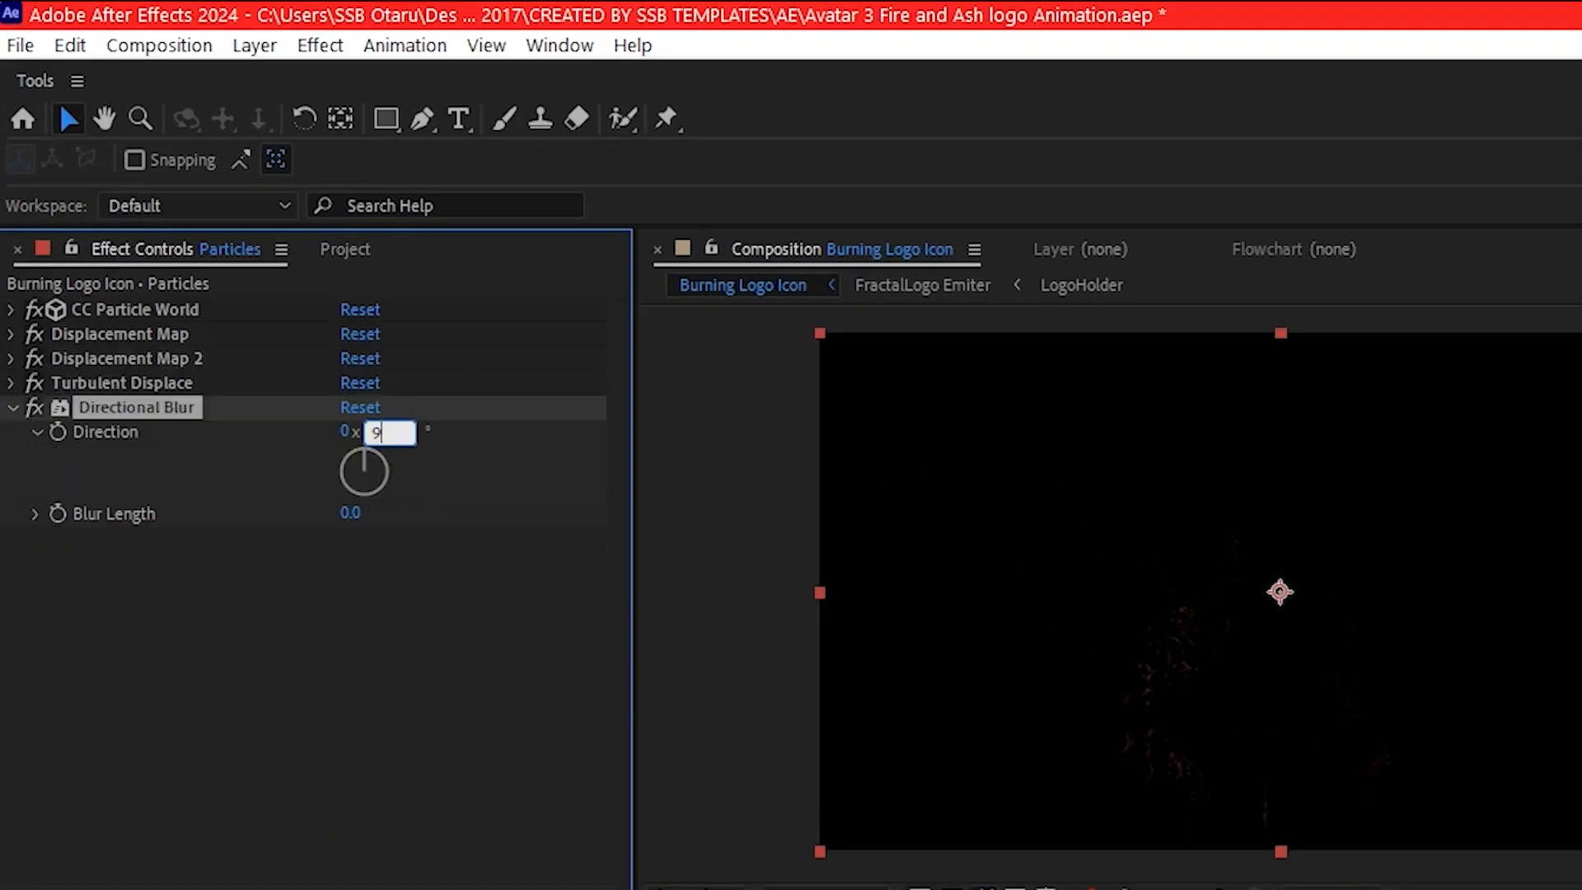
click(272, 550)
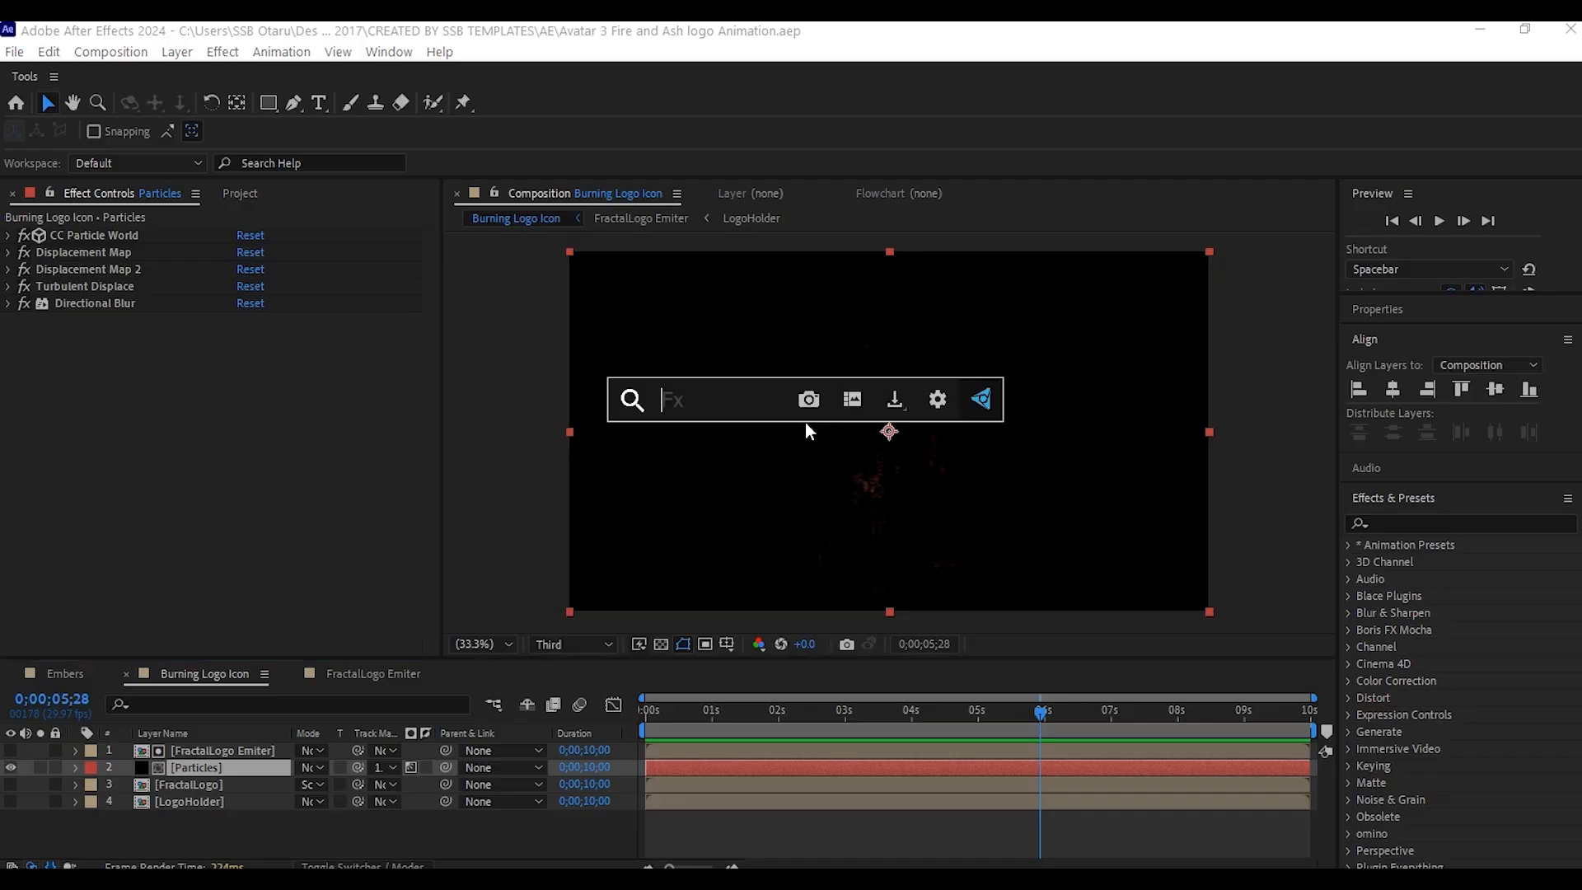
- Apply a Glow effect to the Particles layer and duplicate the effect
text(glow)
click(679, 462)
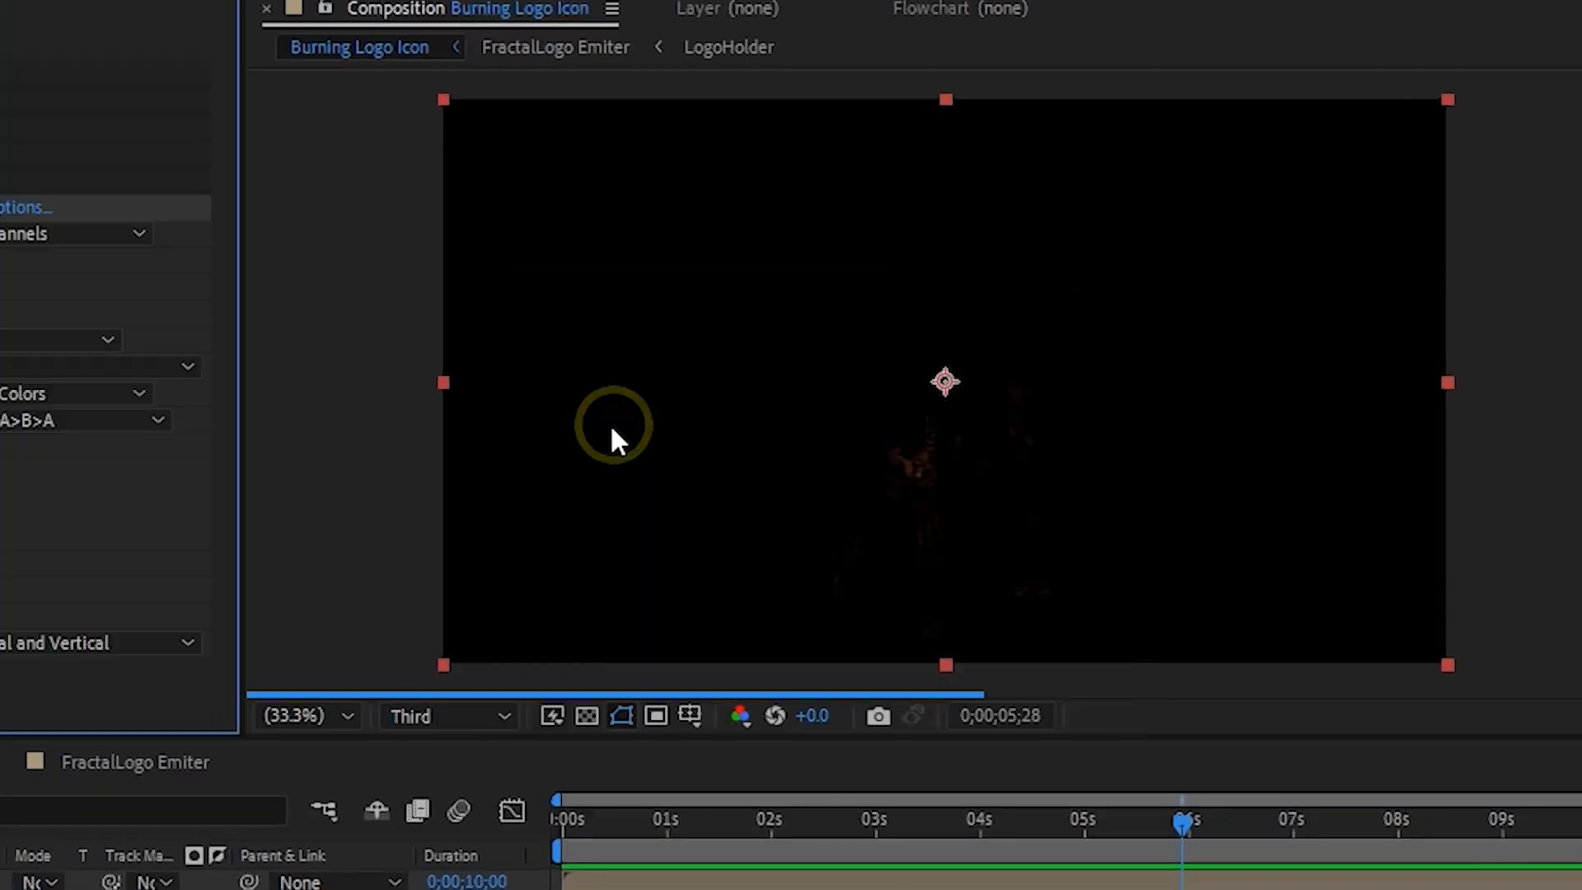
key(ctrl+d)
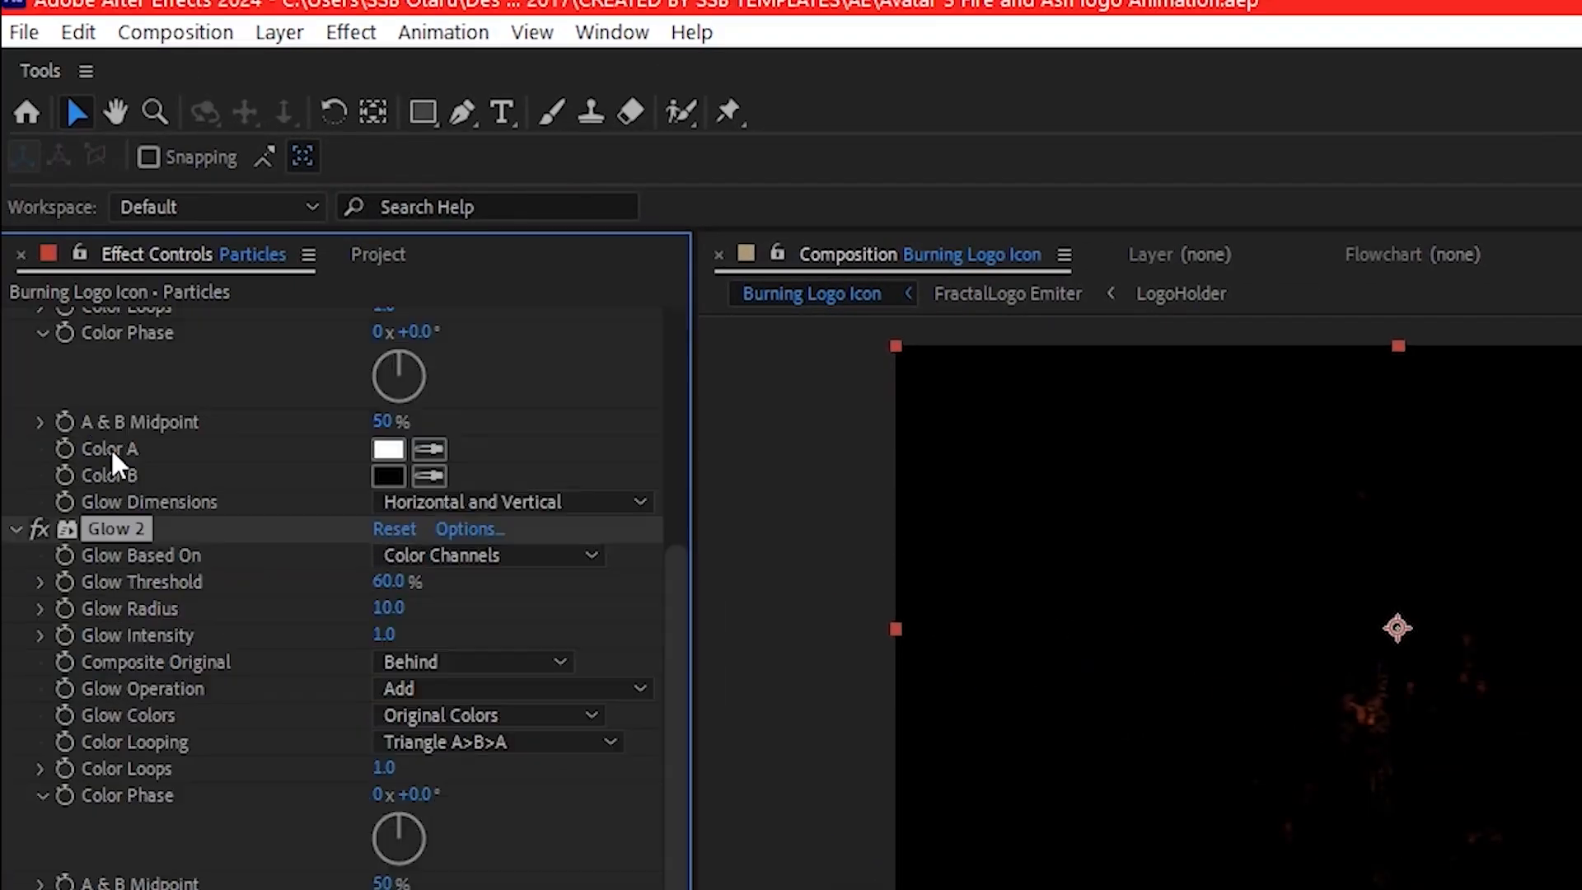
- Set the second Glow's threshold to 30%
click(389, 582)
text(3)
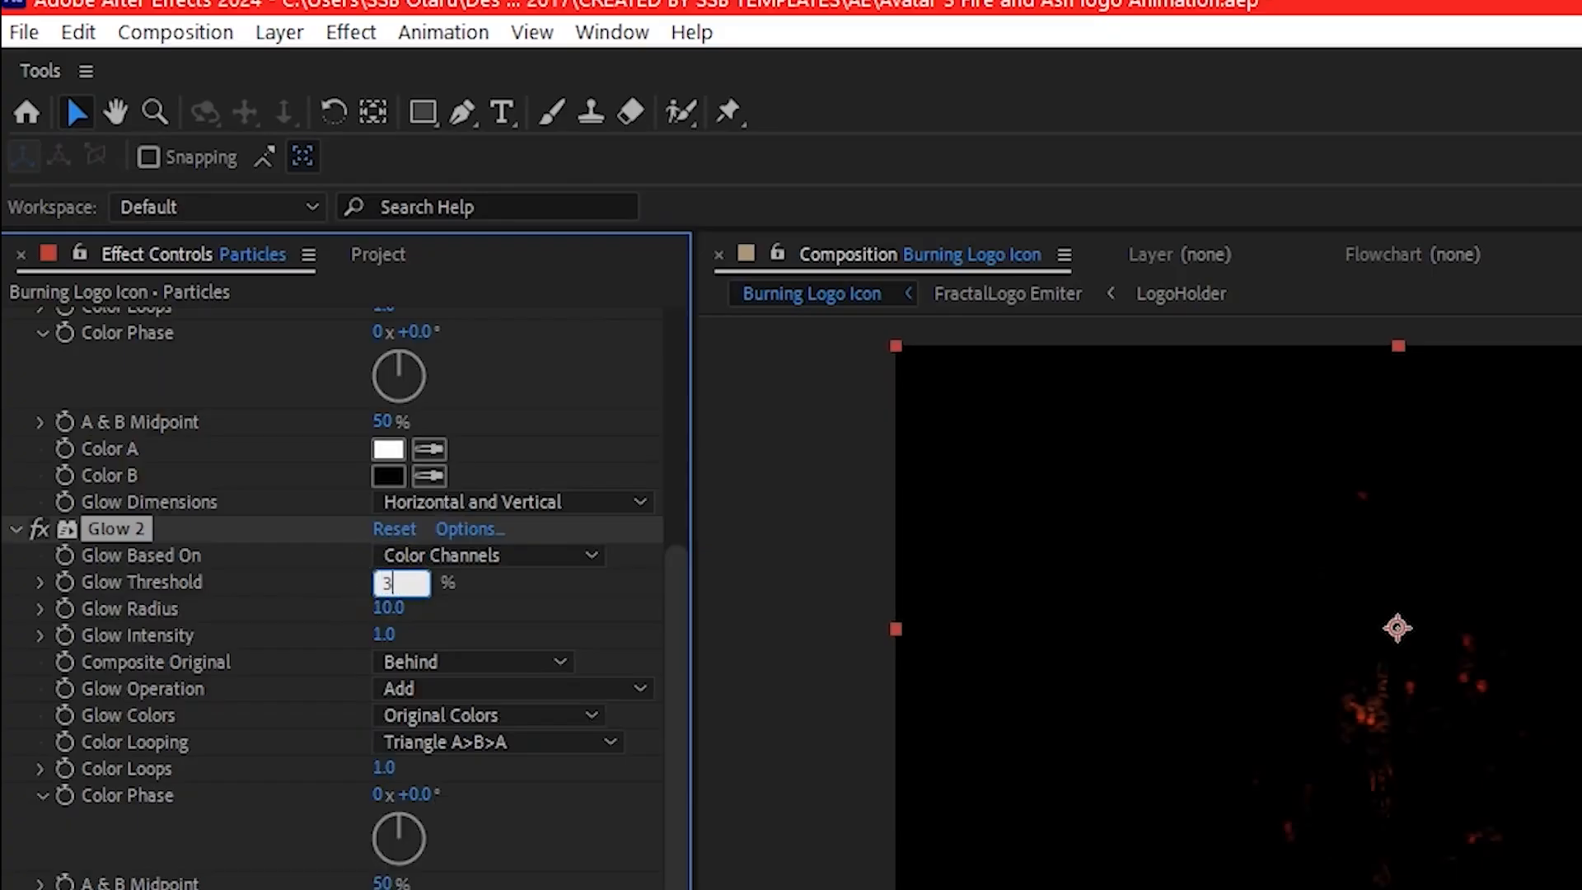
text(0)
key(Return)
scroll(38, 544, up, 5)
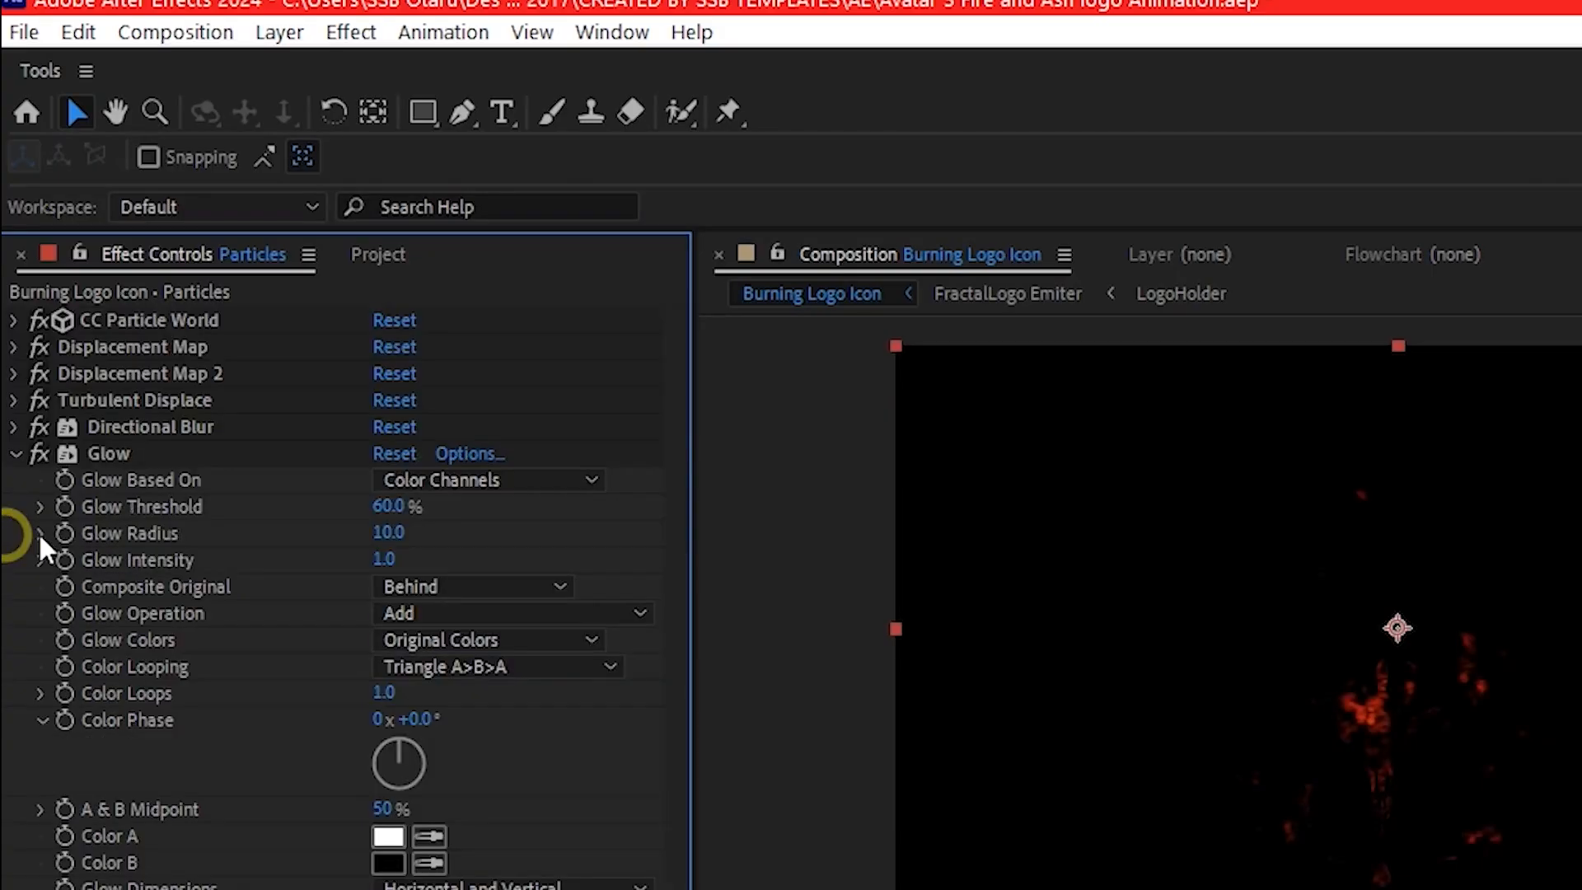
click(14, 454)
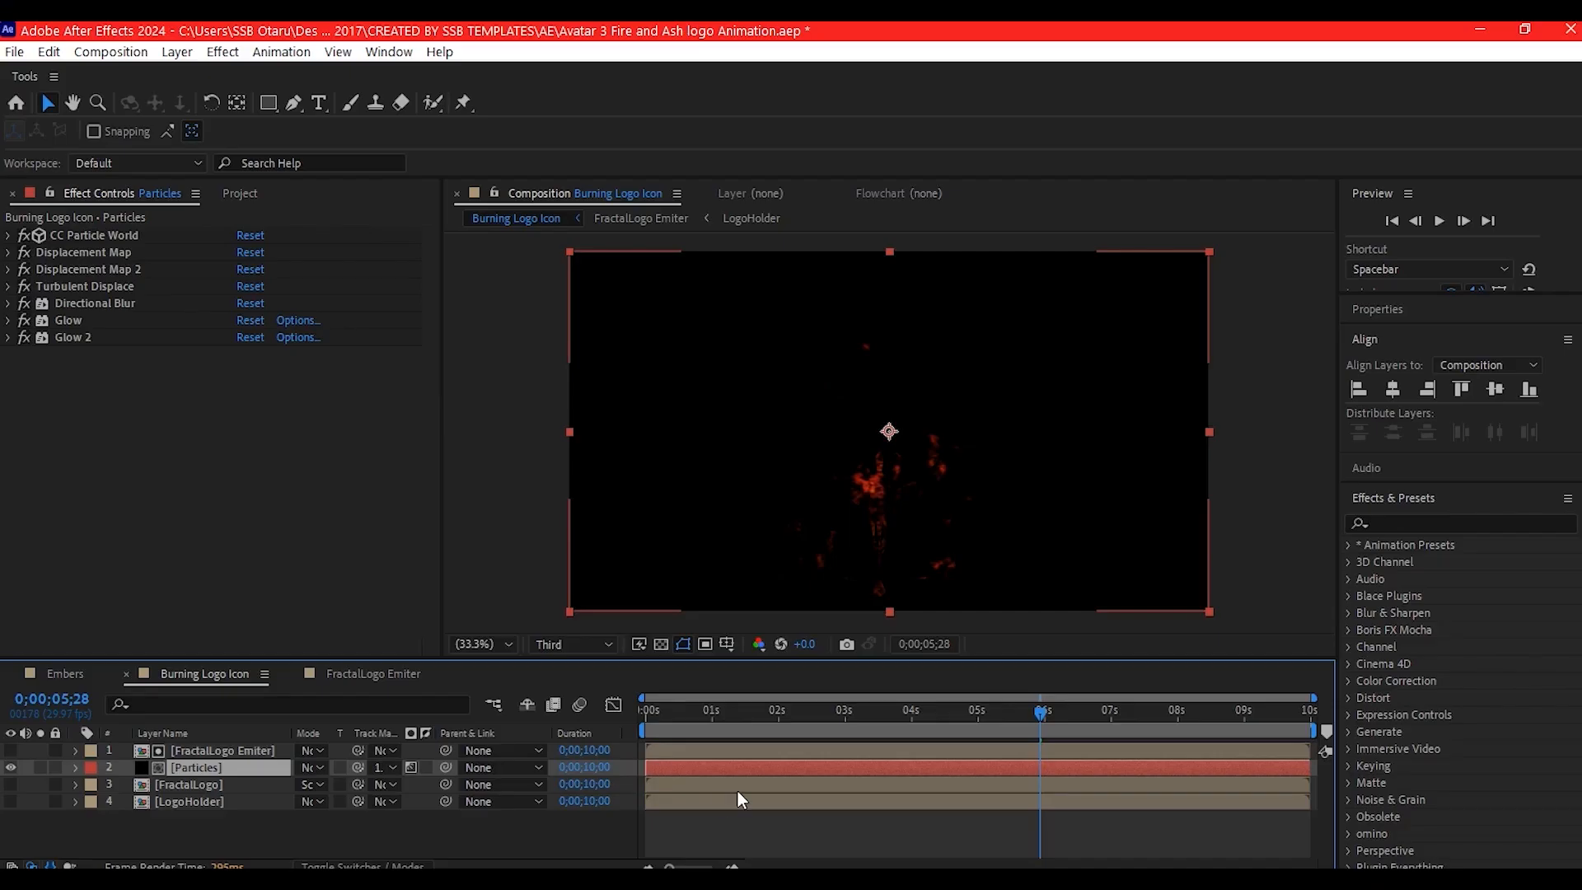
- Duplicate the Particles layer and set the copy's first Displacement Map to Max Vertical Displacement 350 and Max Horizontal Displacement 15
key(ctrl+d)
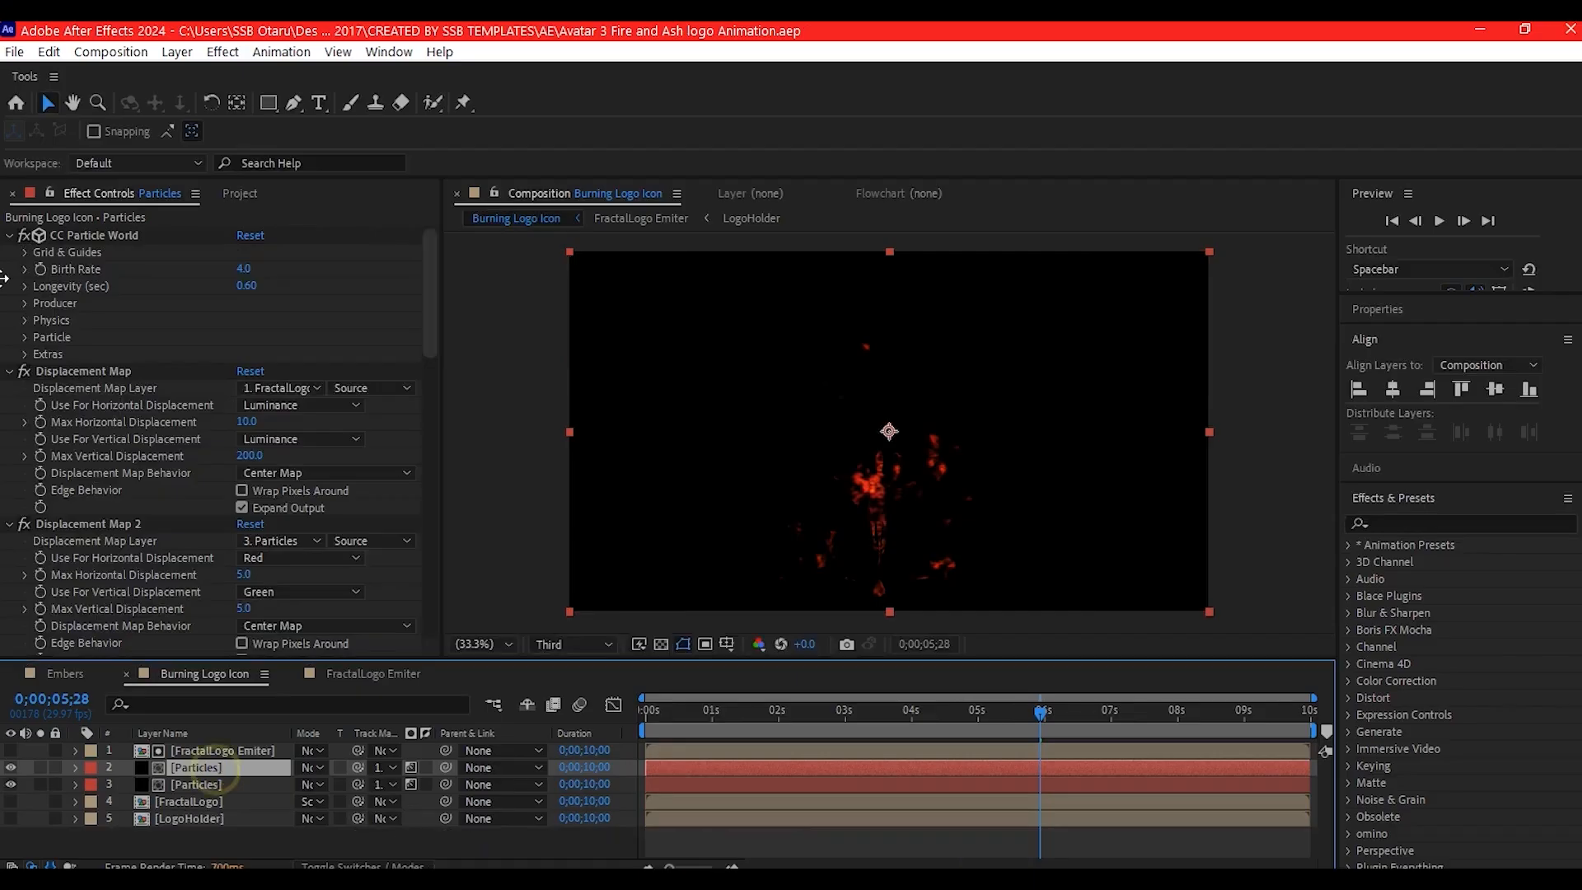
scroll(53, 303, down, 4)
scroll(53, 304, up, 5)
click(11, 238)
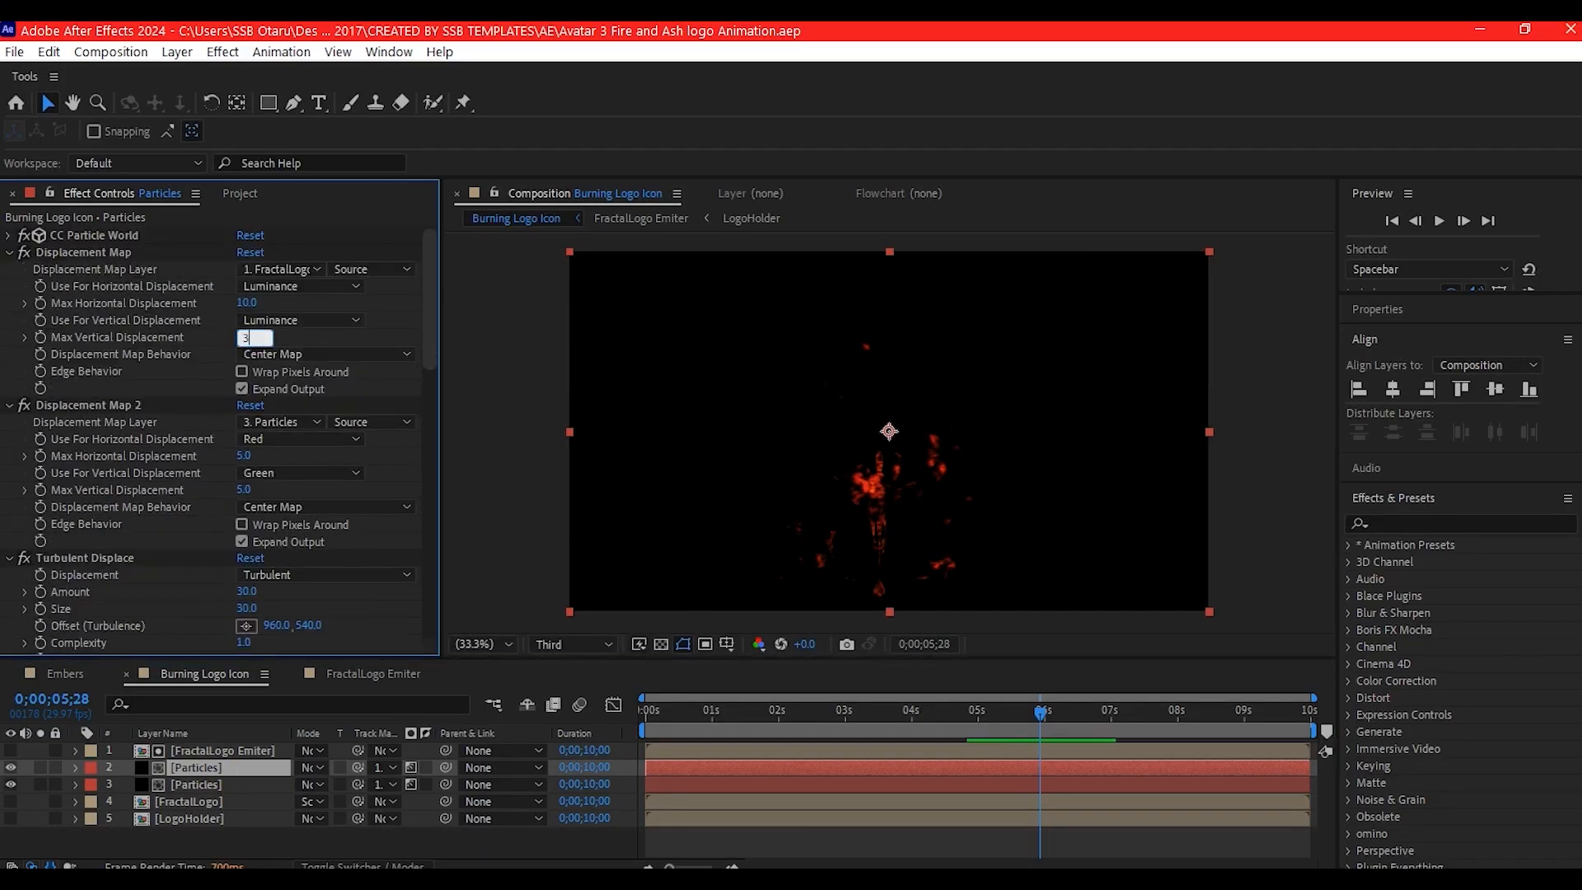
key(Return)
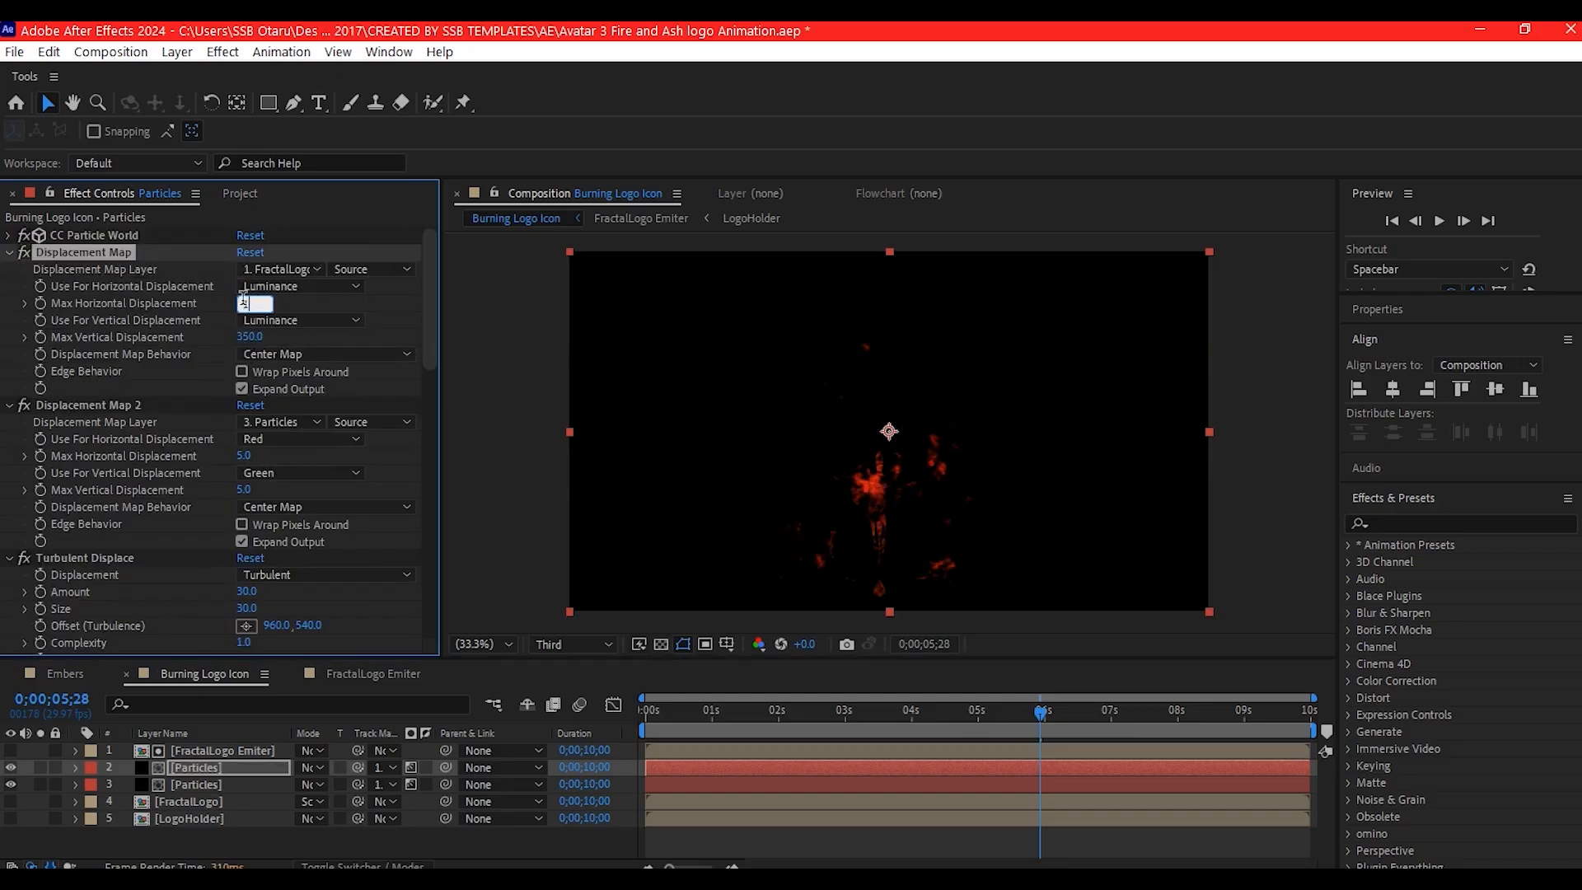
- Set the blending mode of both Particles layers to Screen and preview the animation
click(311, 767)
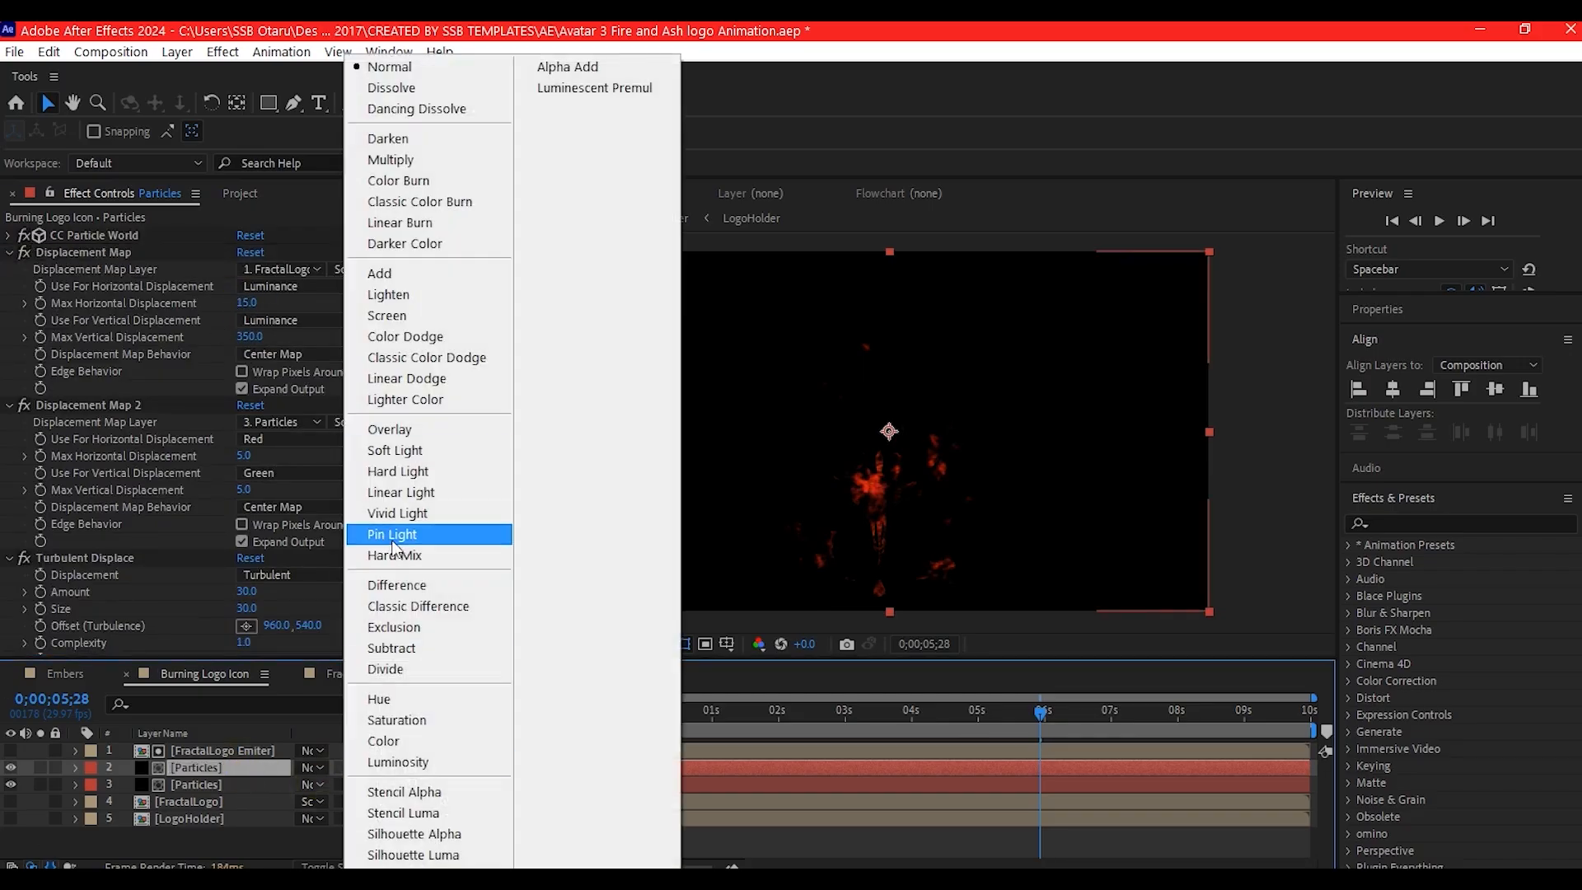
click(406, 400)
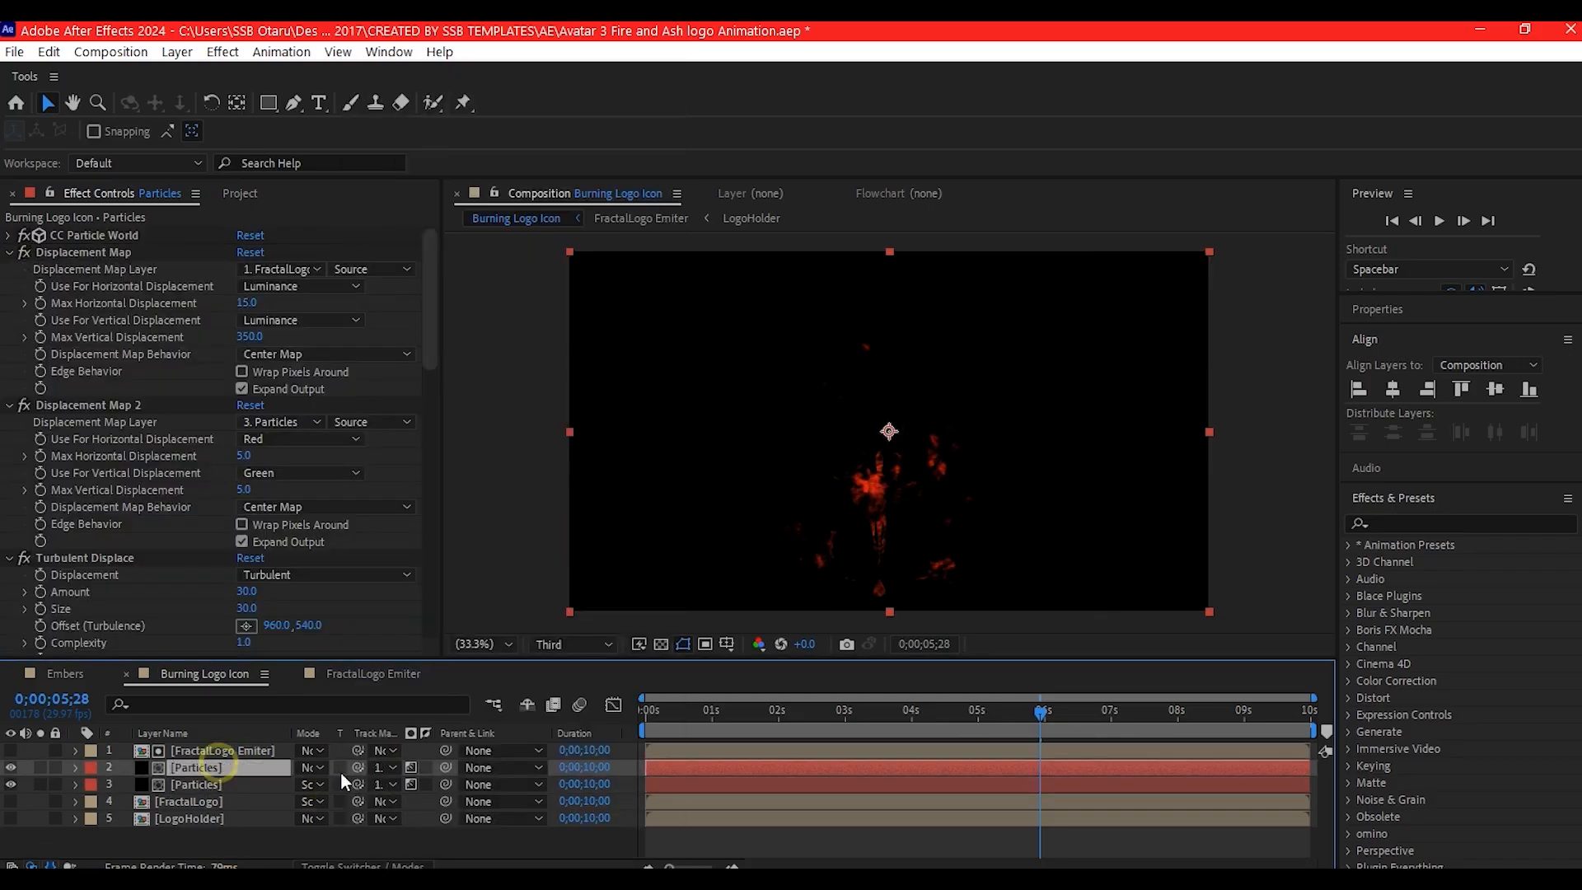
click(313, 767)
click(407, 277)
key(space)
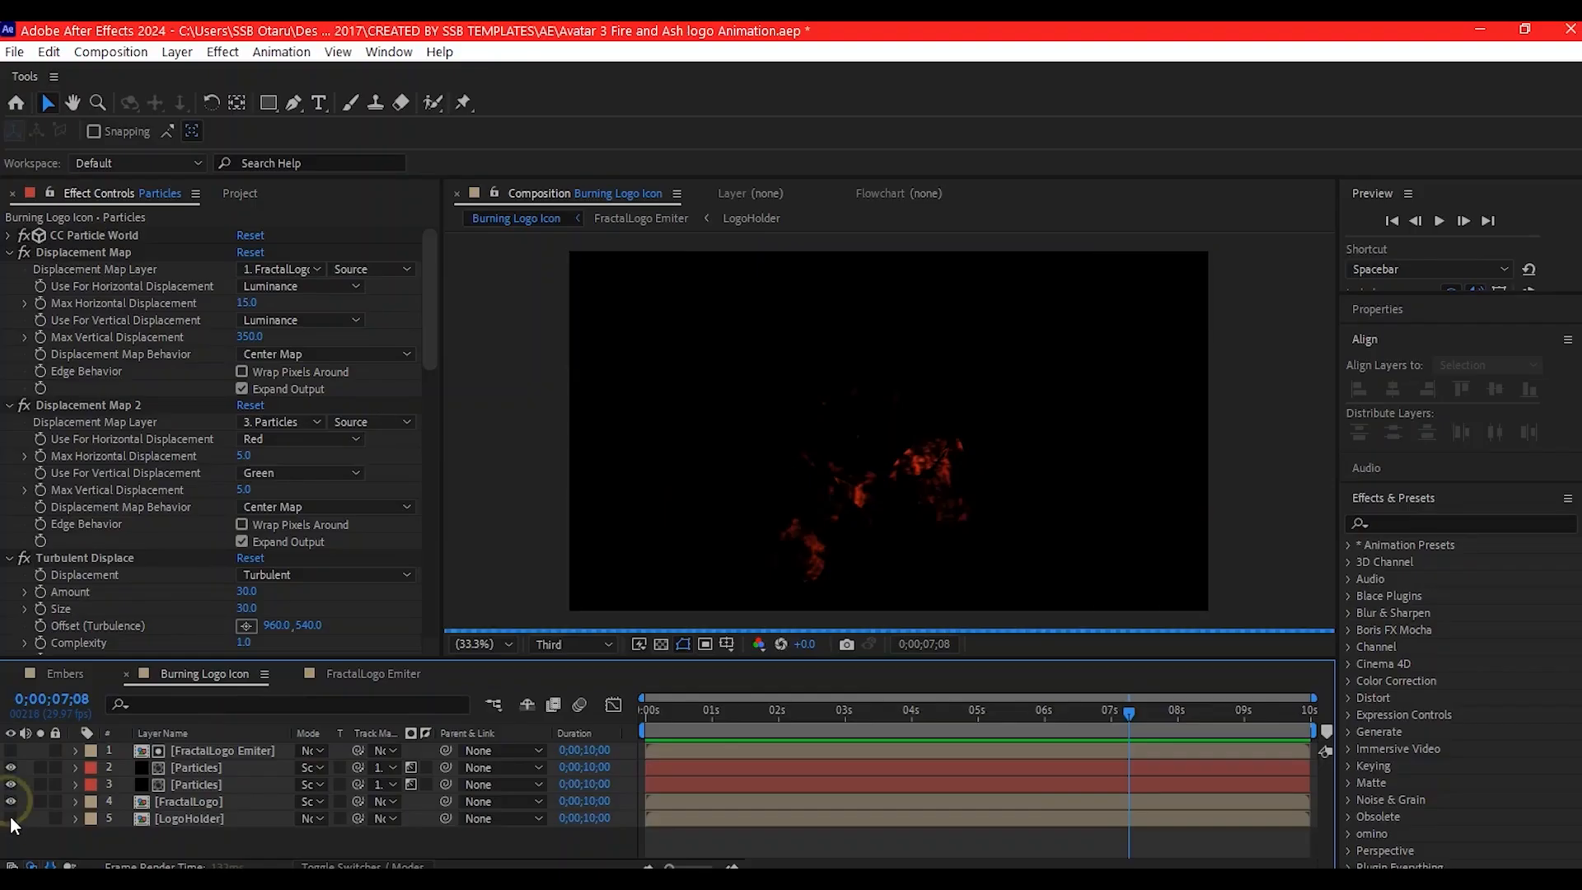
- Make the LogoHolder layer visible and pre-compose all five layers into a composition named FireLogo
click(11, 815)
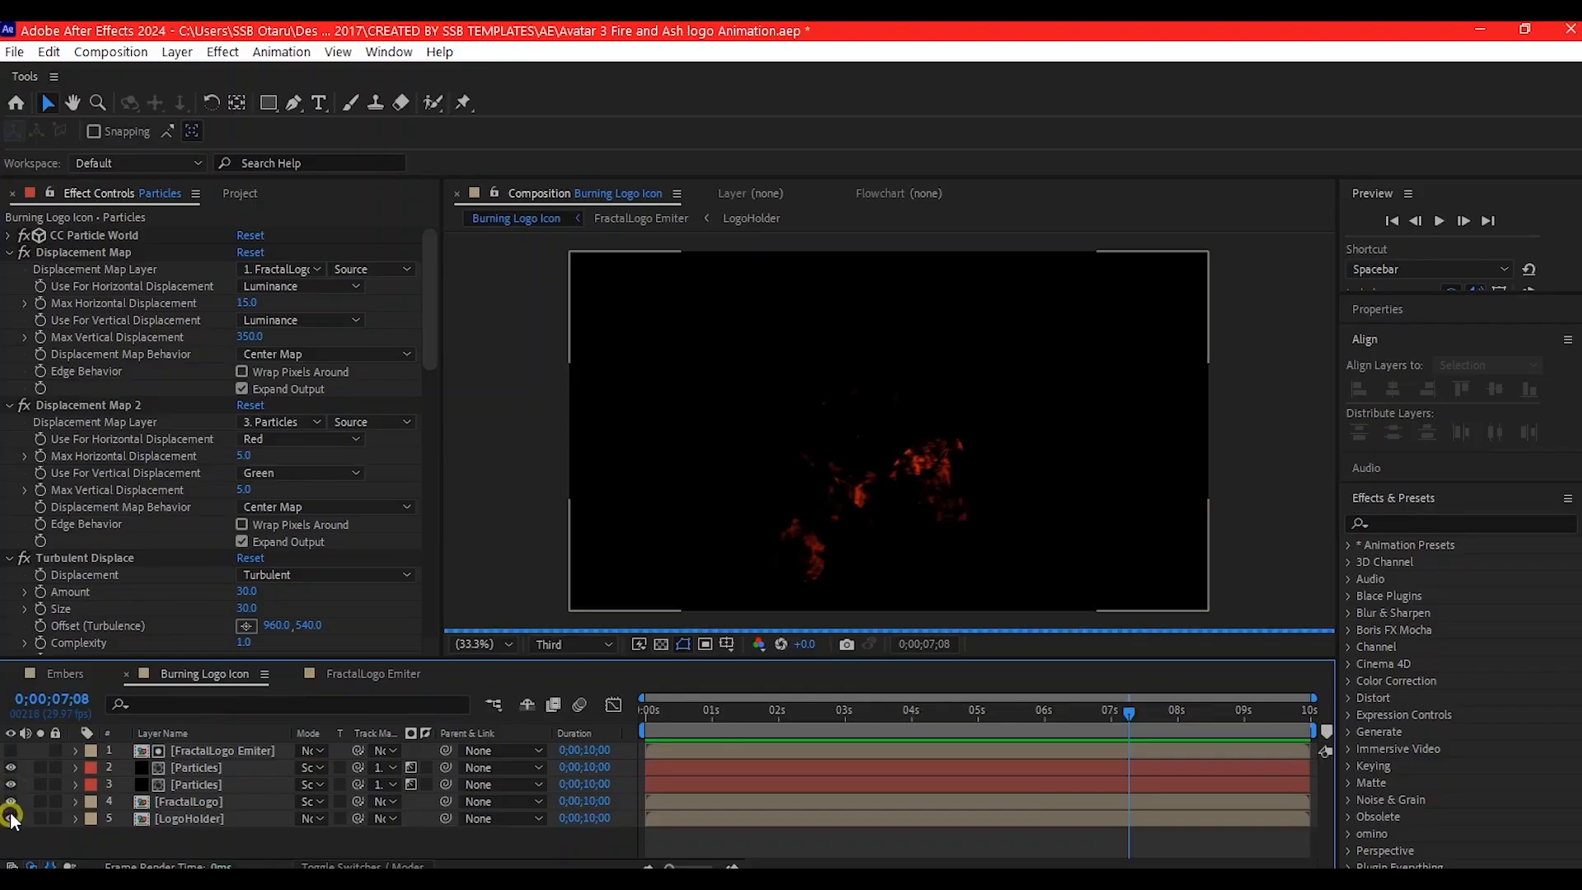
click(194, 819)
shift+click(207, 751)
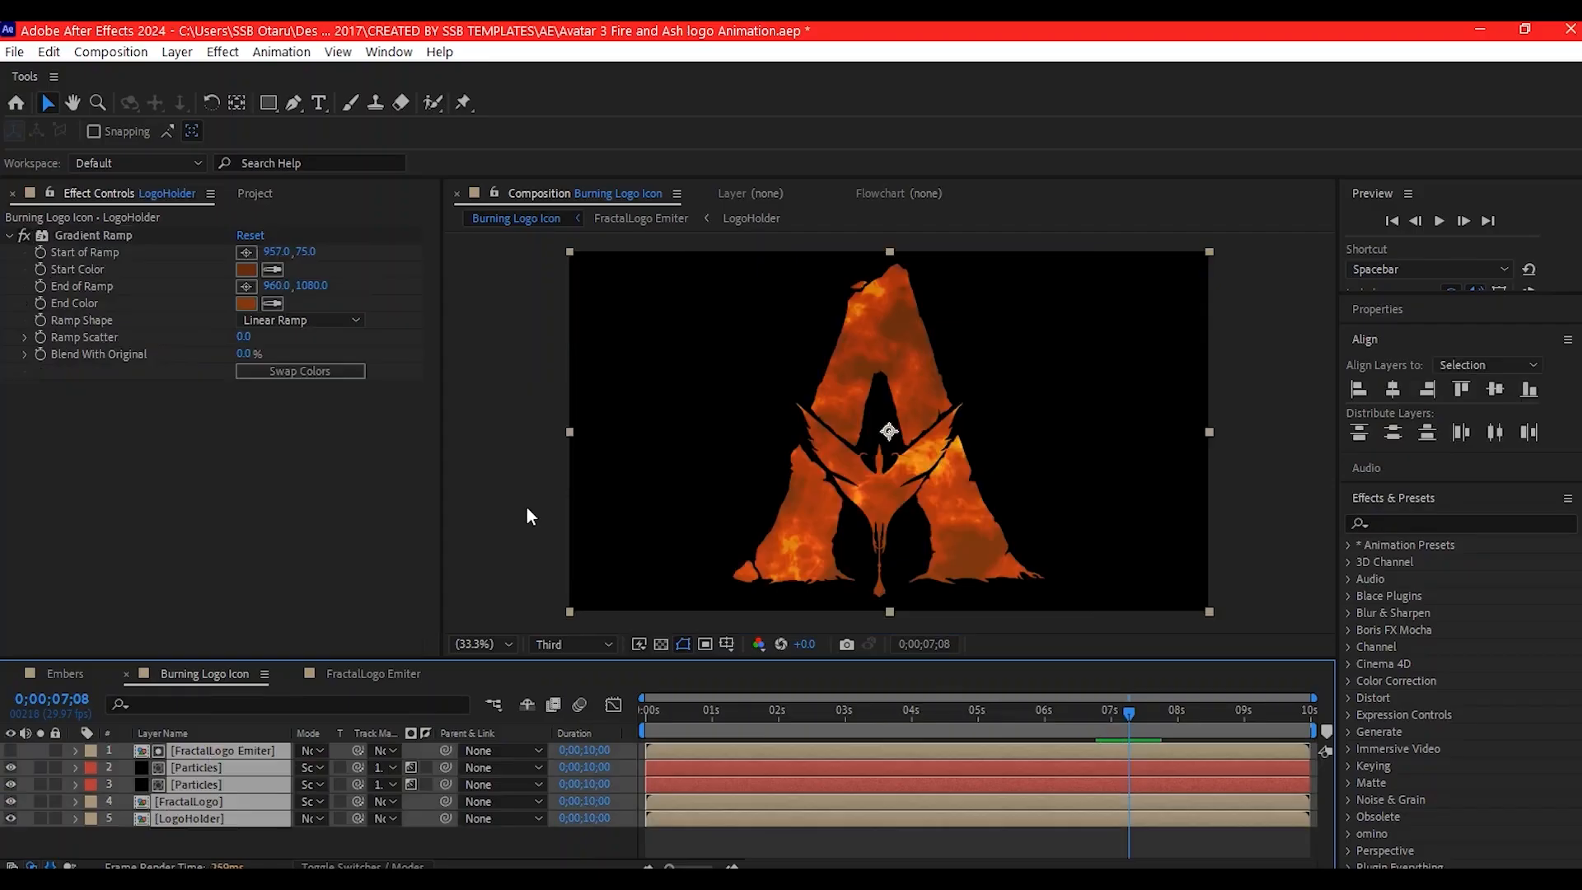
key(ctrl+shift+c)
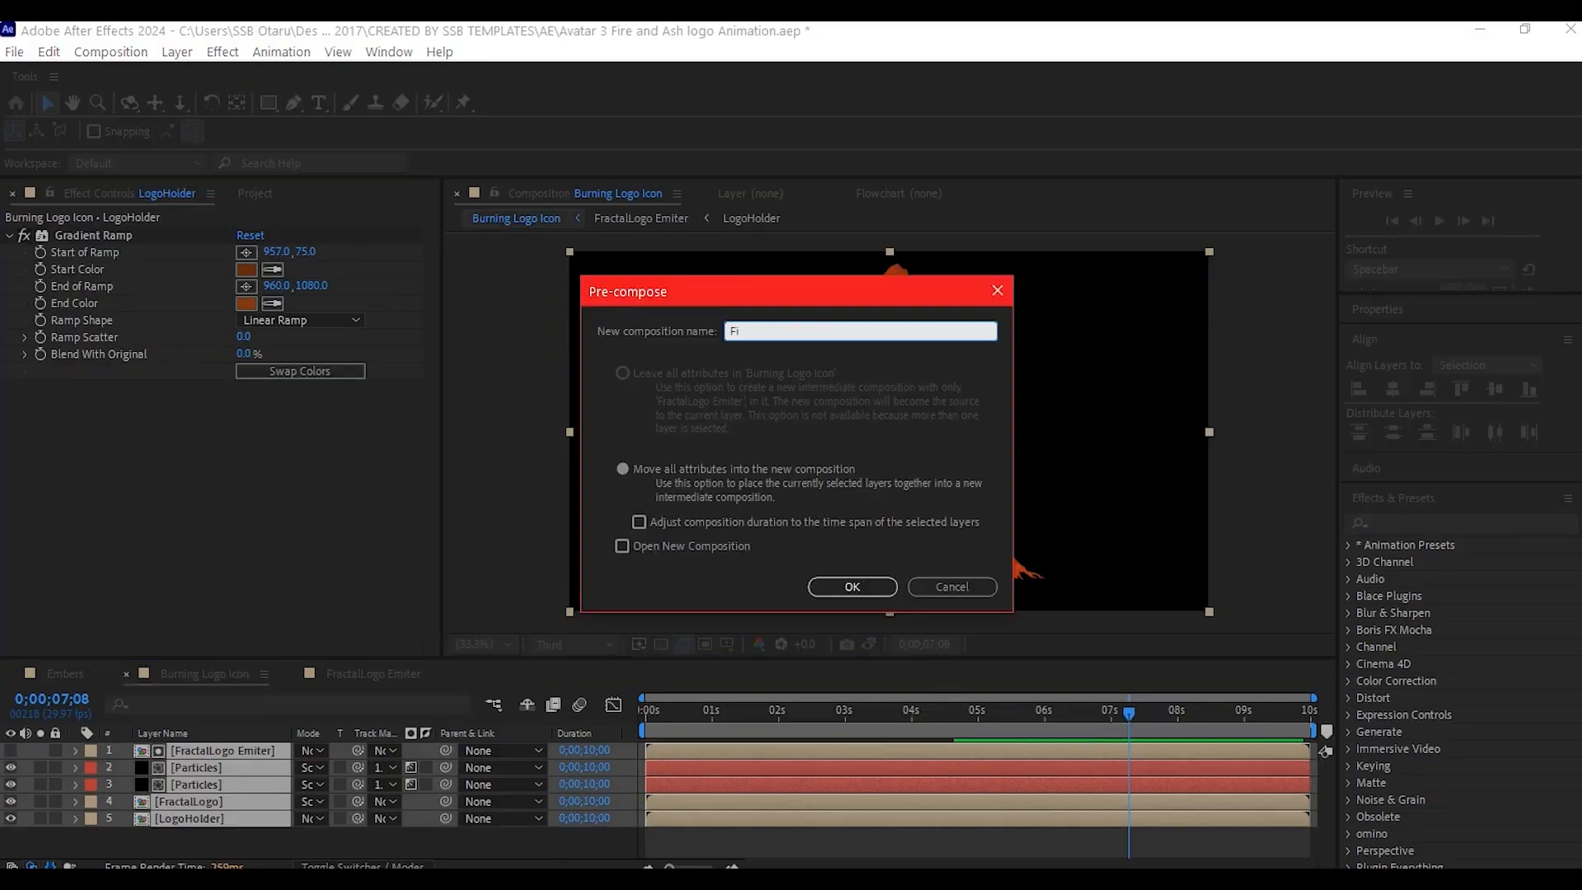
text(FireLogo)
click(862, 590)
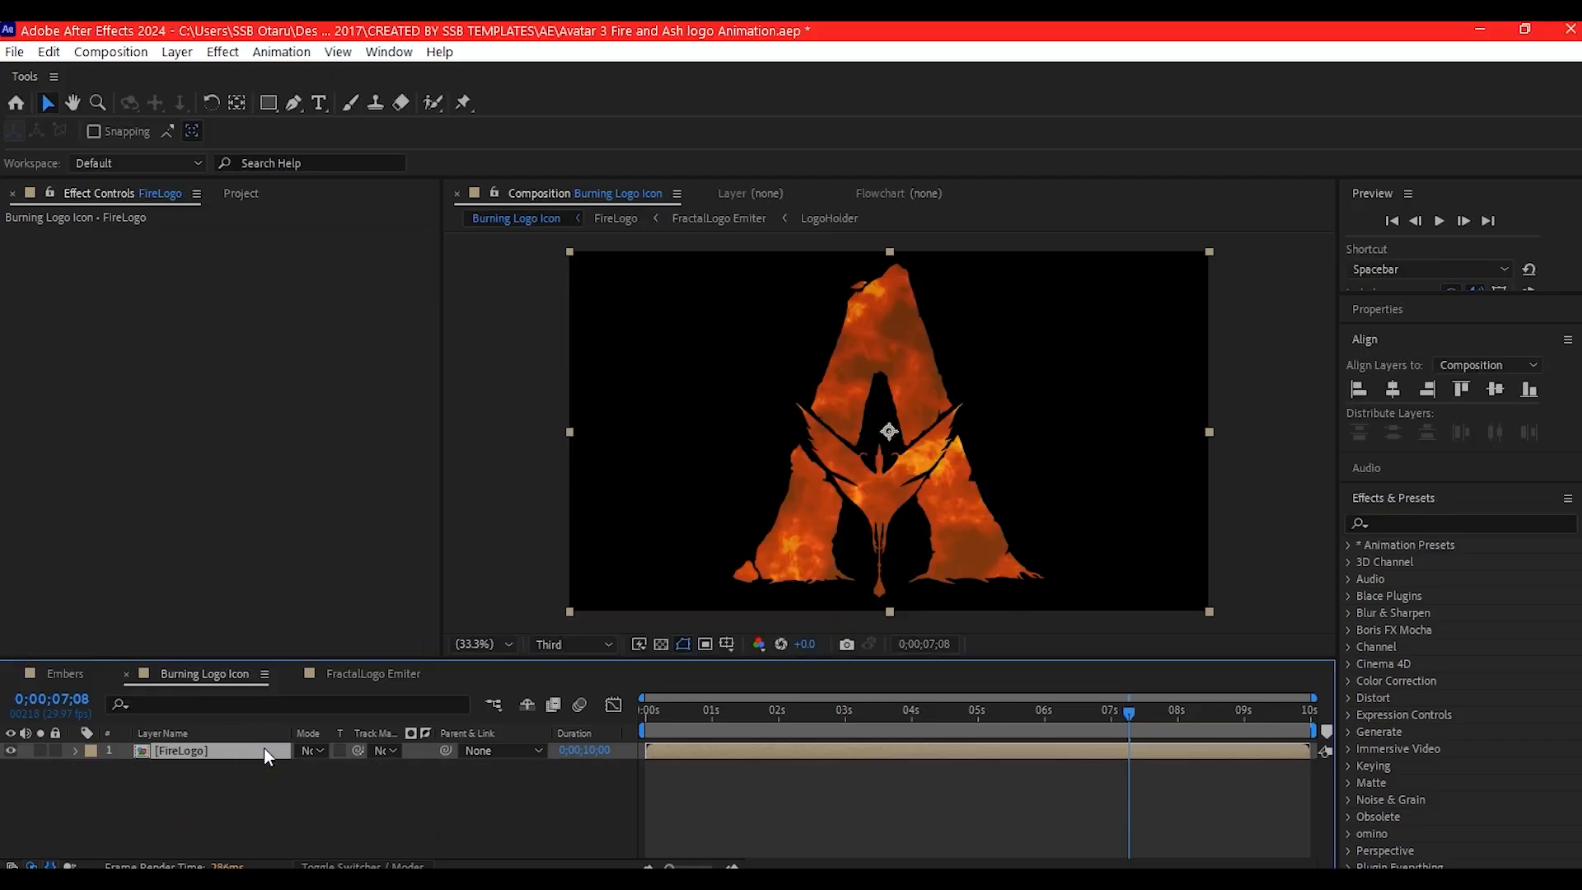
- Duplicate the FireLogo layer and apply a Gaussian Blur to it with a raised blurriness
key(ctrl+d)
key(ctrl+space)
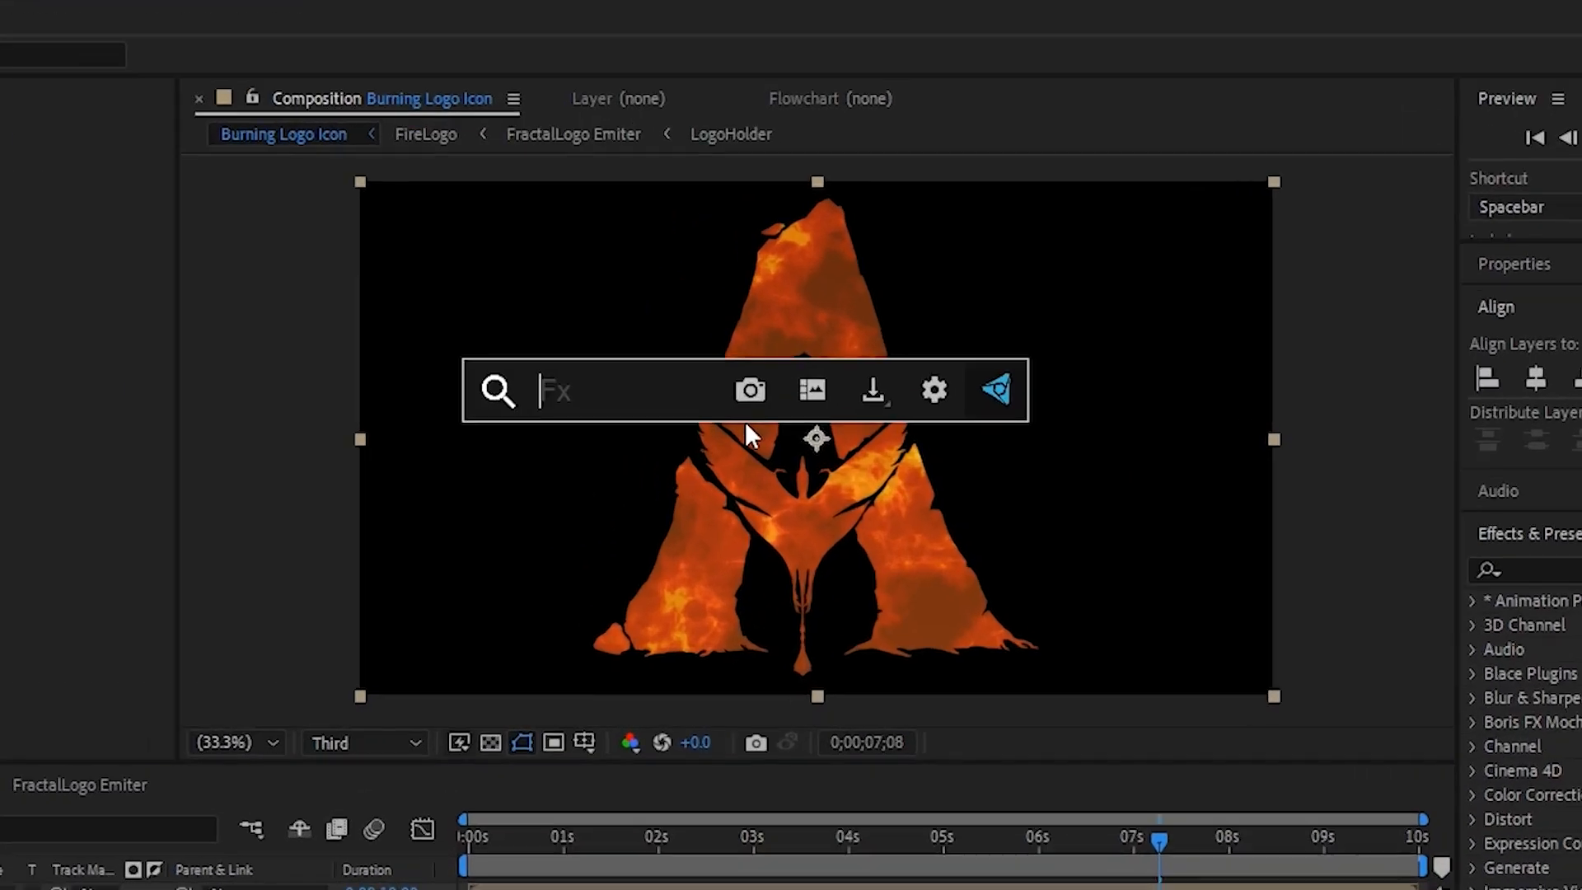
text(gauss)
click(615, 519)
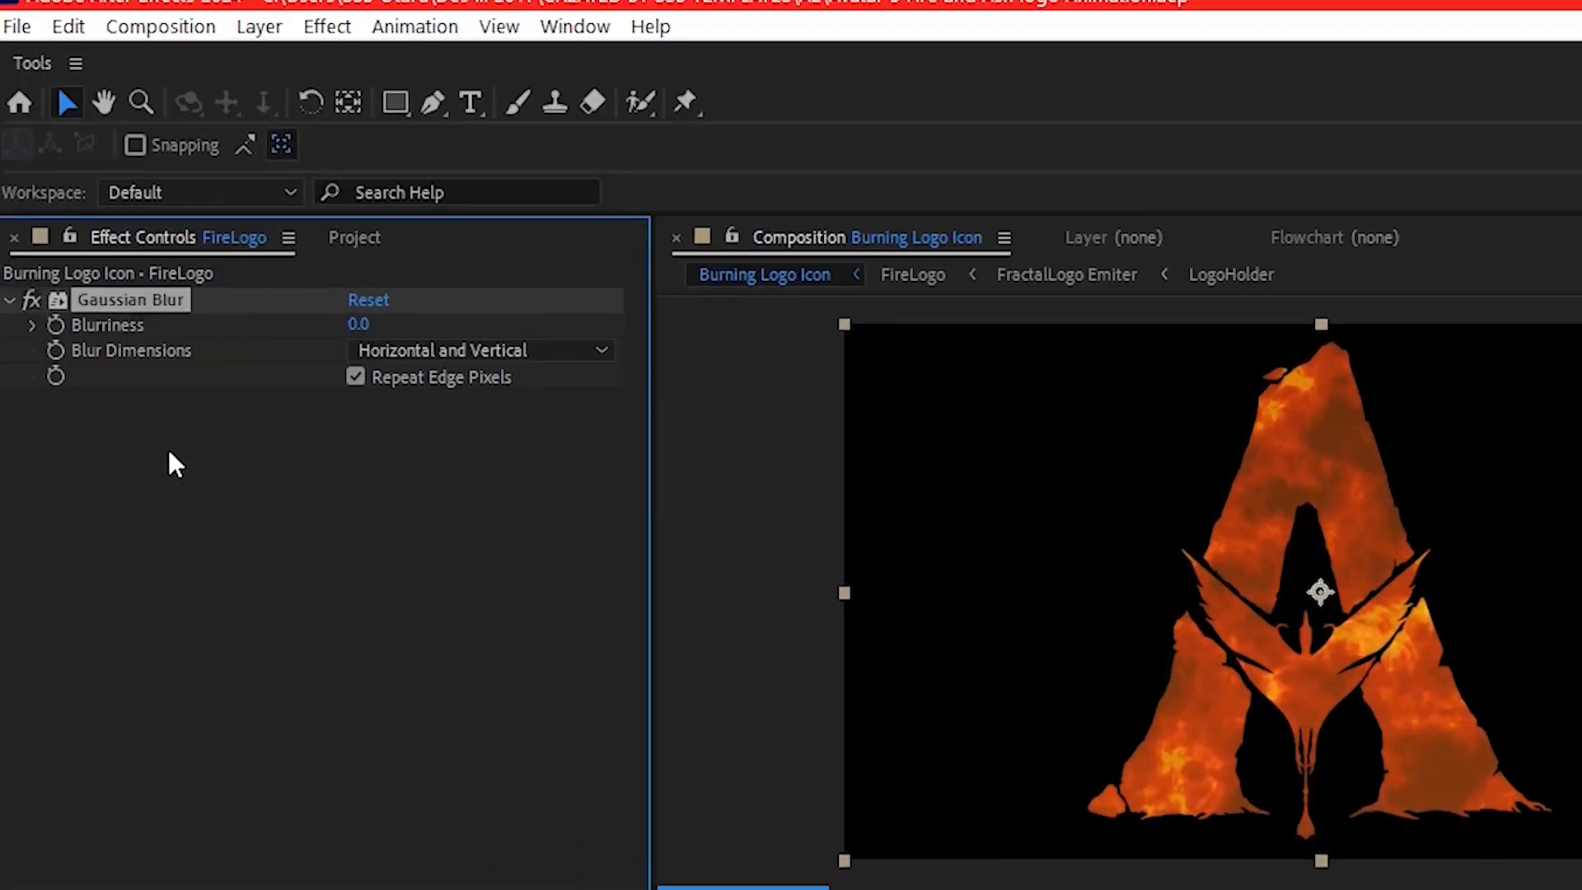
click(357, 324)
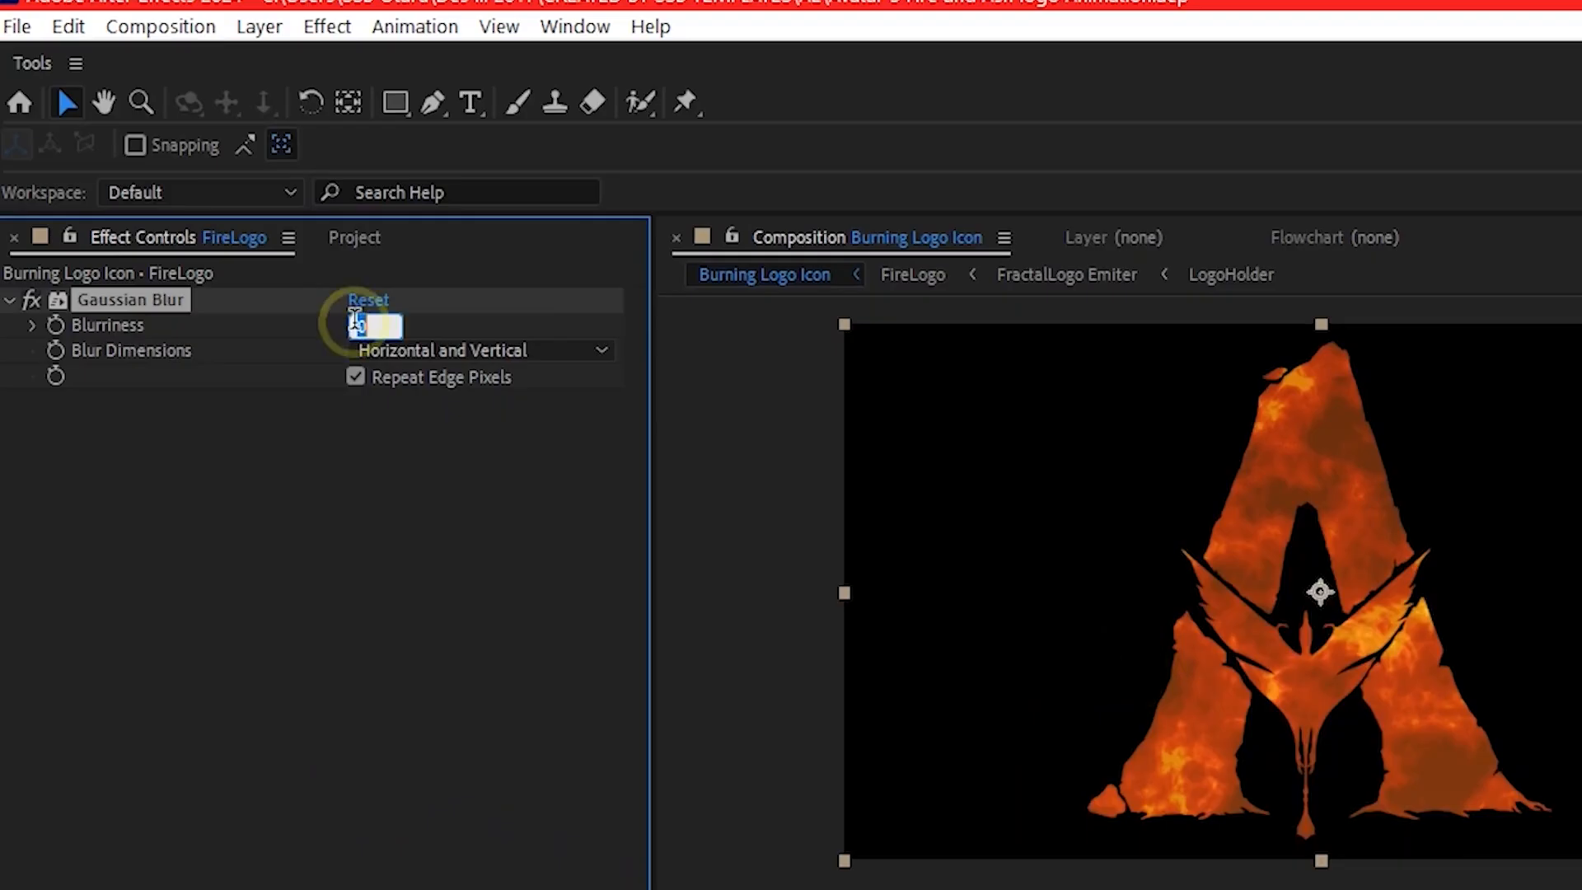
key(Return)
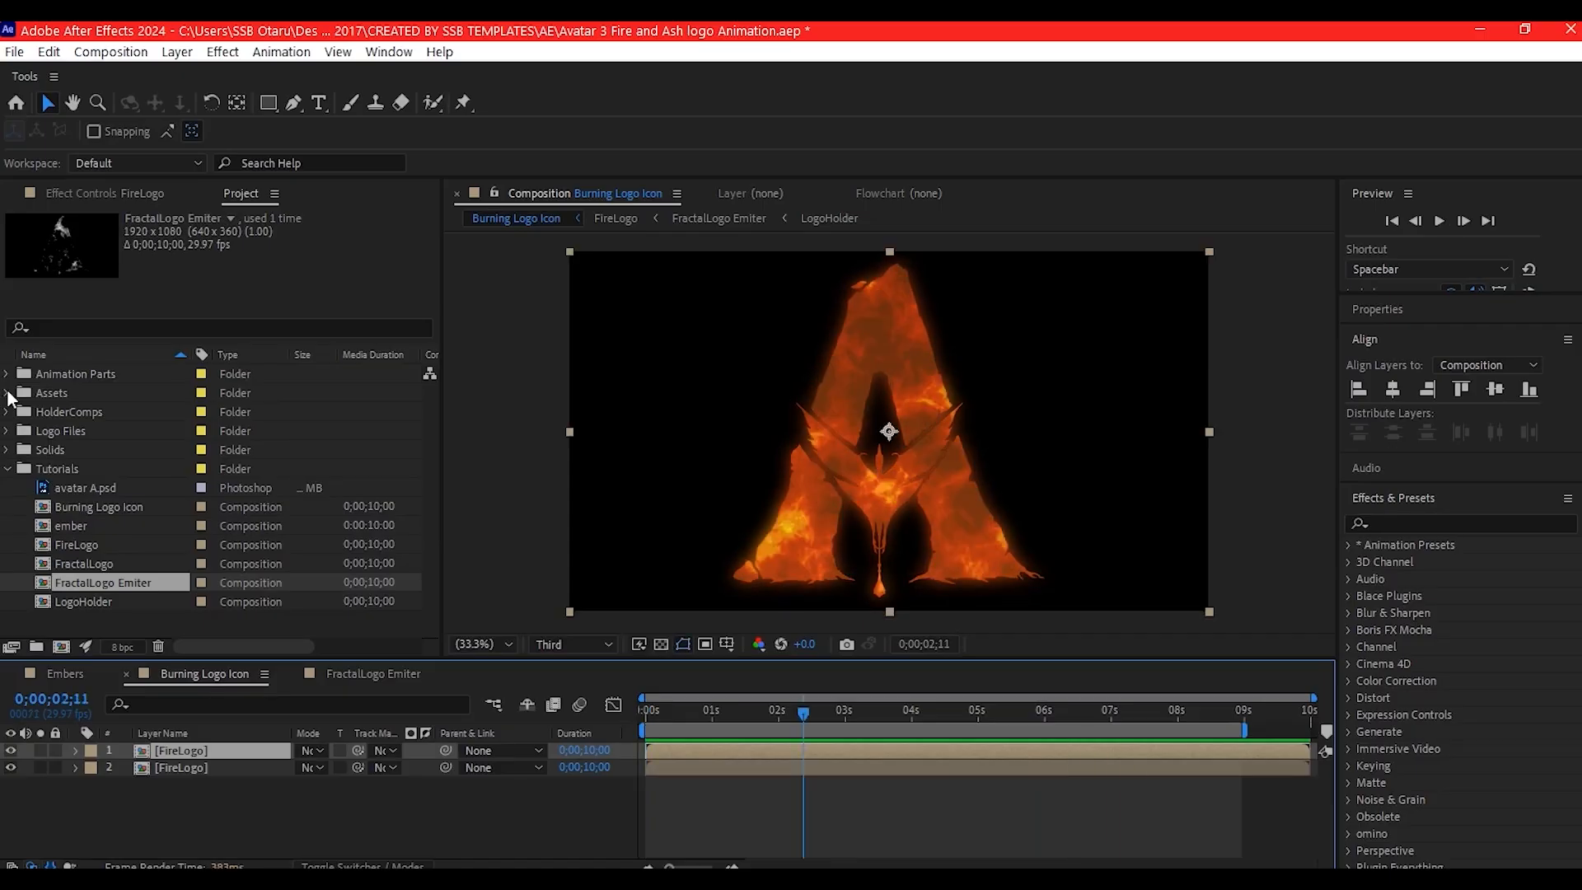
- Examine the fire, flame, smoke and switch footage files in the project's Assets folder
click(7, 393)
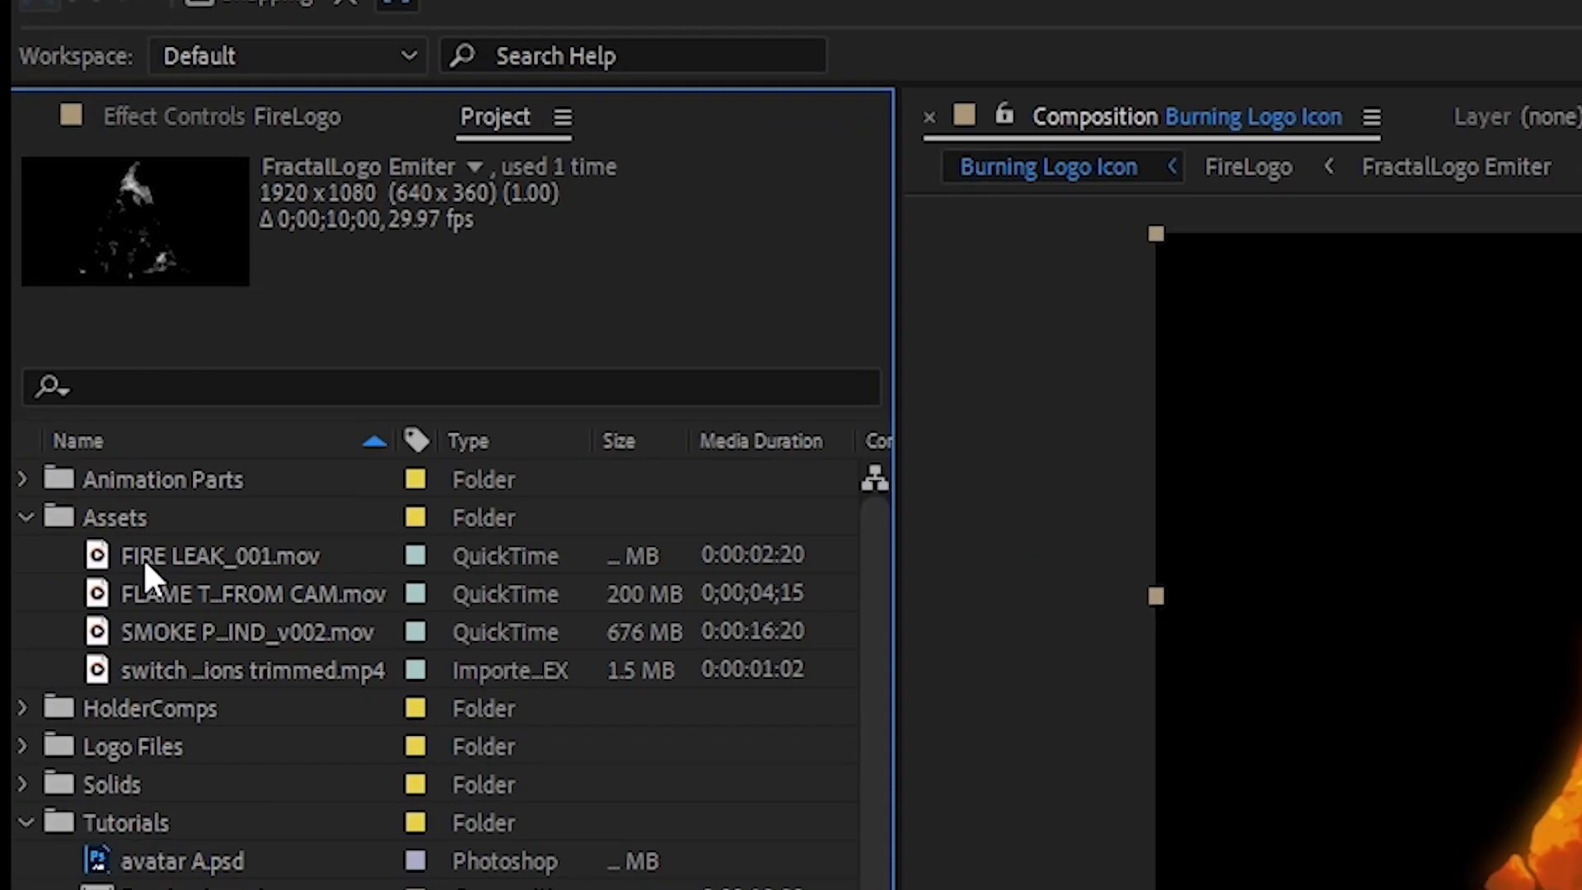
click(144, 558)
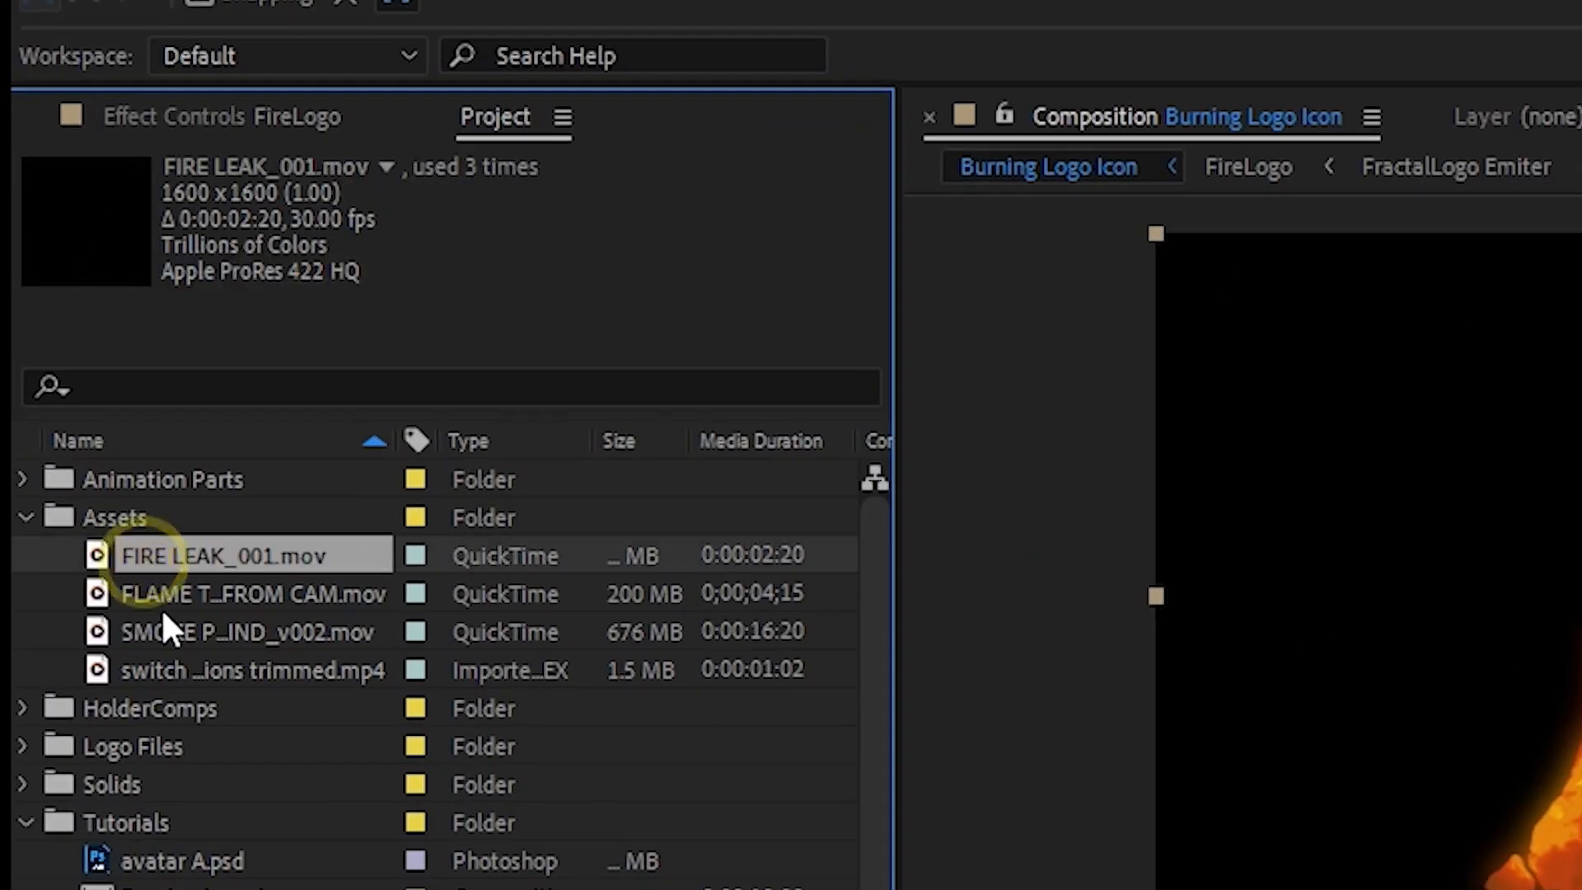
click(162, 596)
click(163, 628)
click(165, 671)
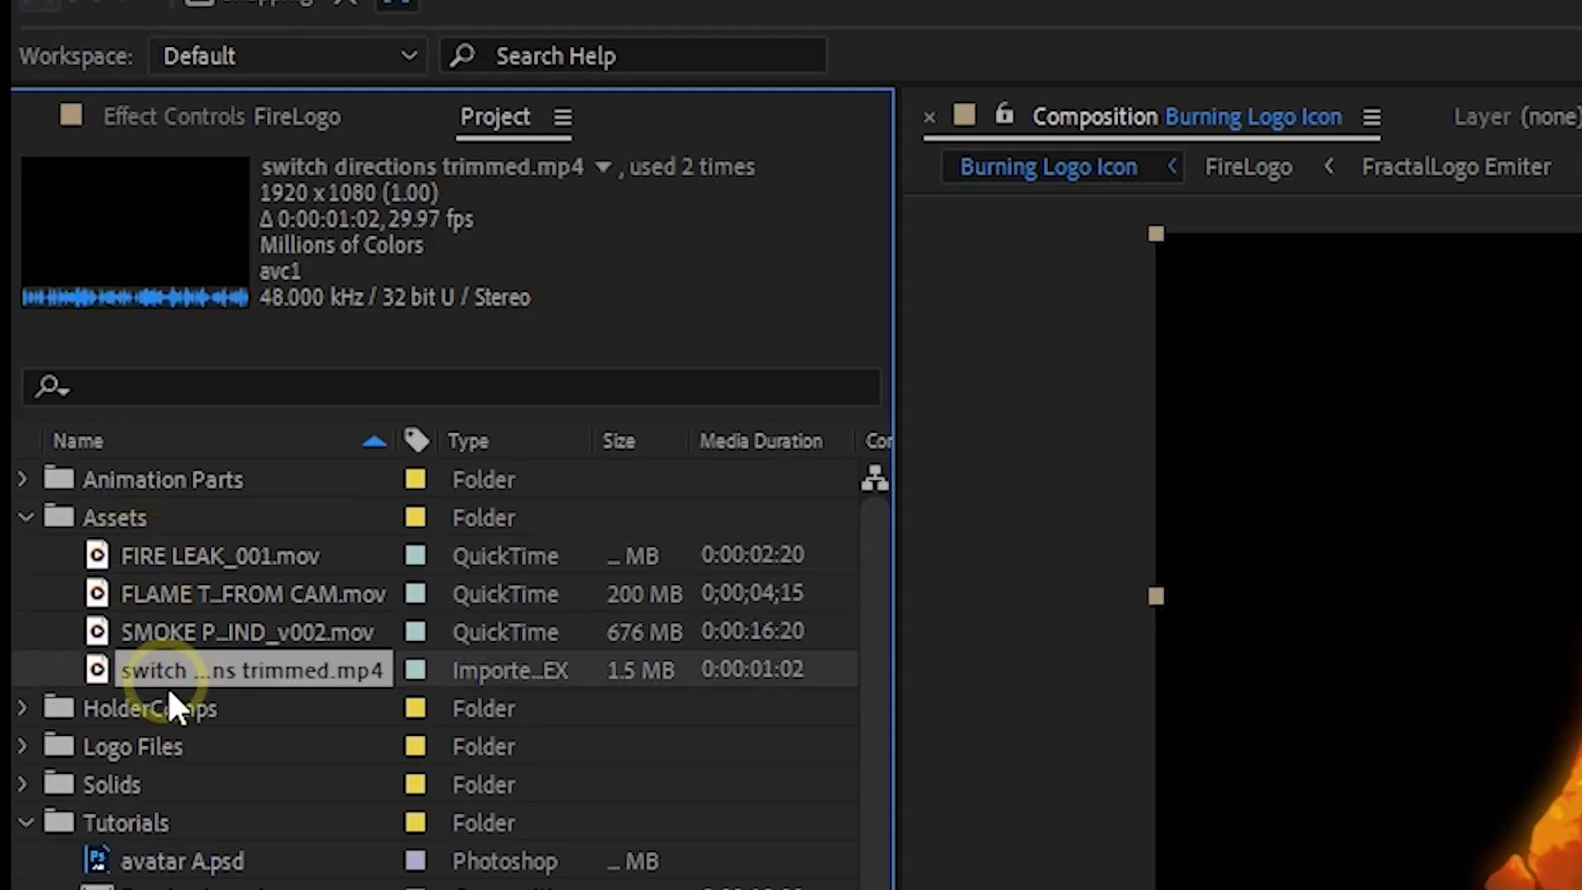
click(194, 547)
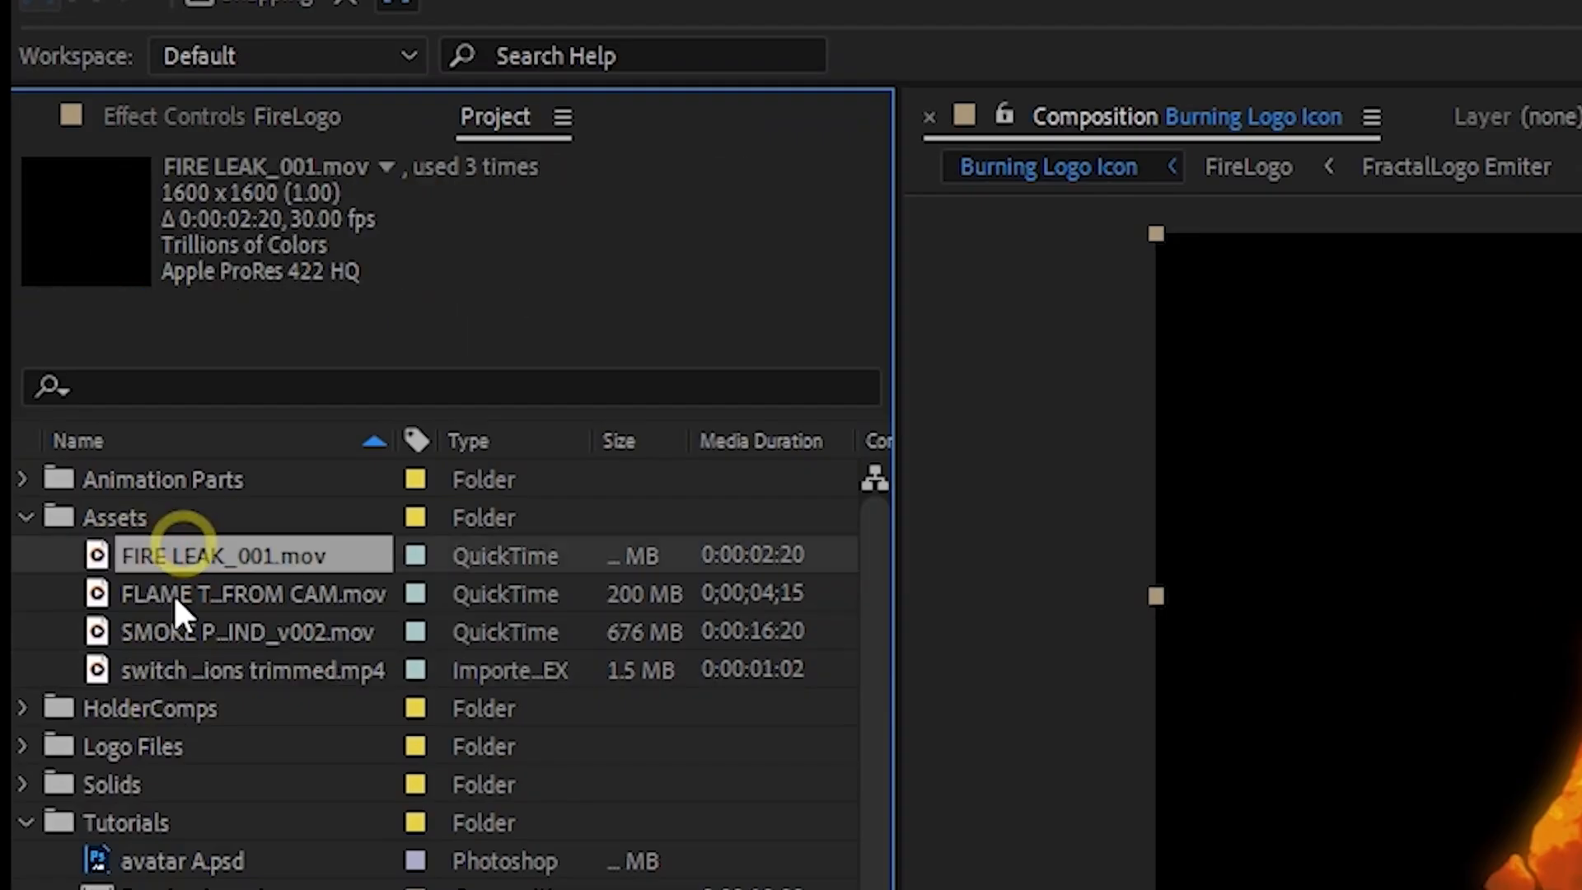
shift+click(182, 671)
click(216, 518)
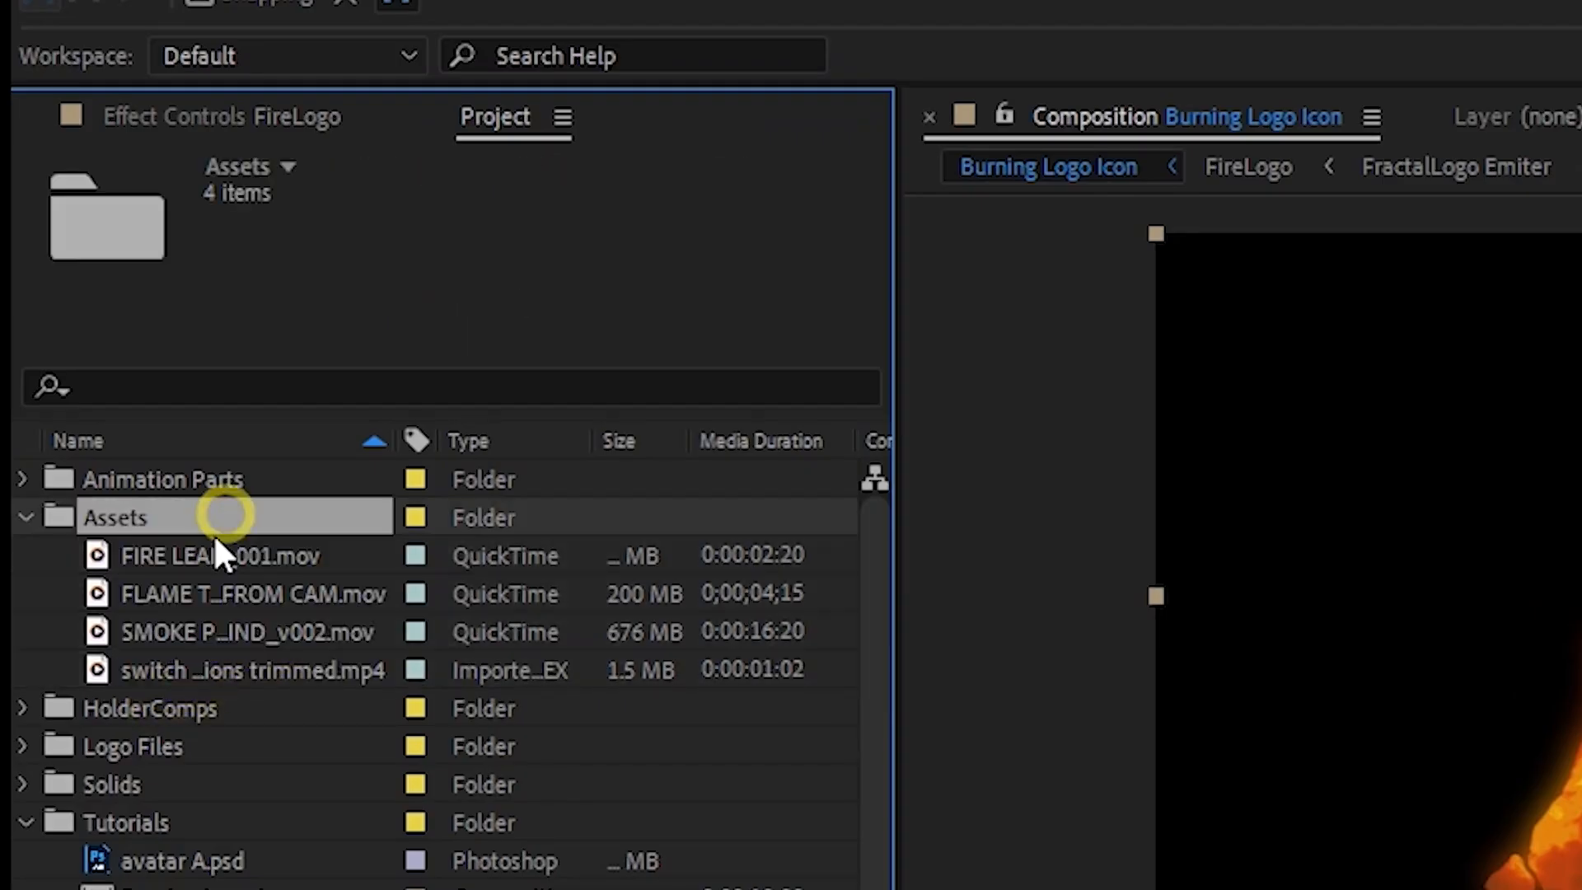
- Add SMOKE PLUME_WIND_v002.mov above the FireLogo layers and position the smoke over the left leg of the A
click(173, 628)
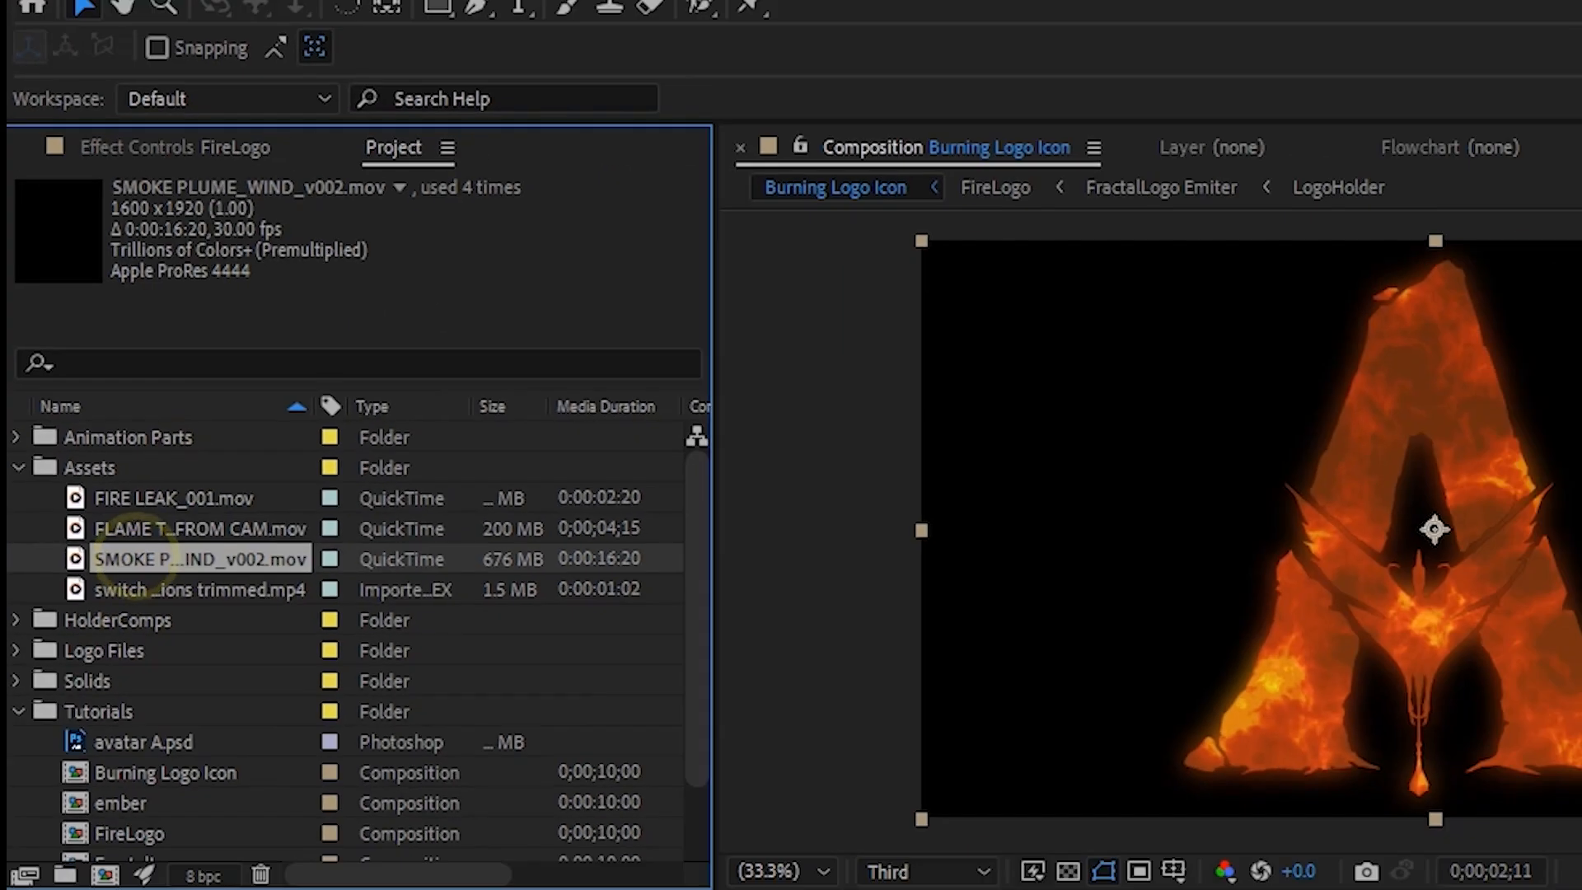
drag(128, 561, 206, 748)
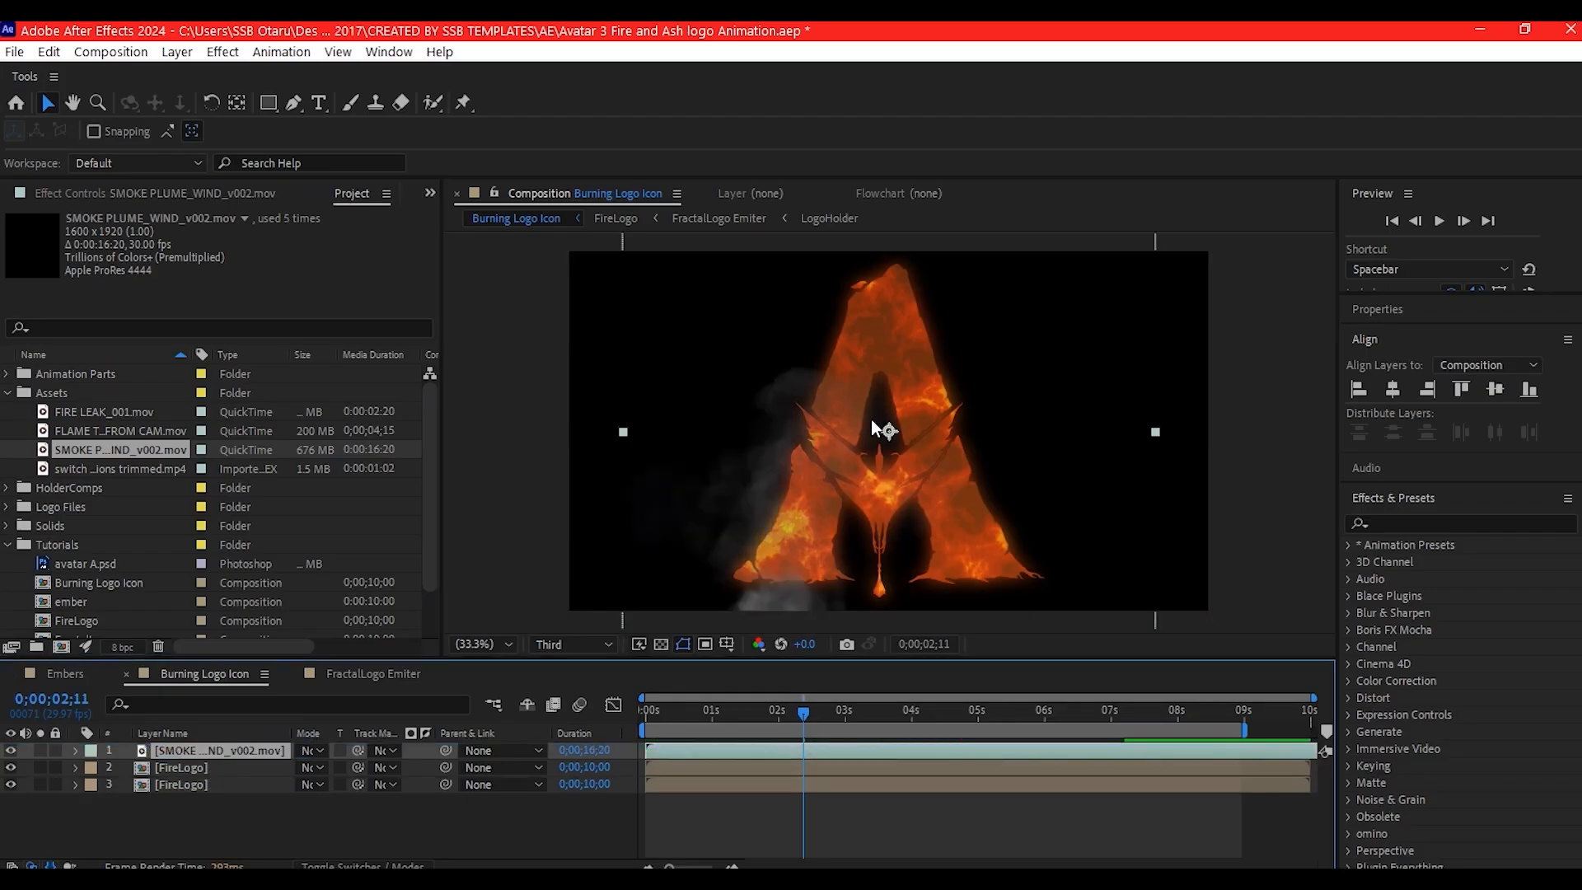
drag(873, 427, 945, 287)
- Draw a closed curved mask around the smoke plume, from the left leg of the A up to its peak
key(g)
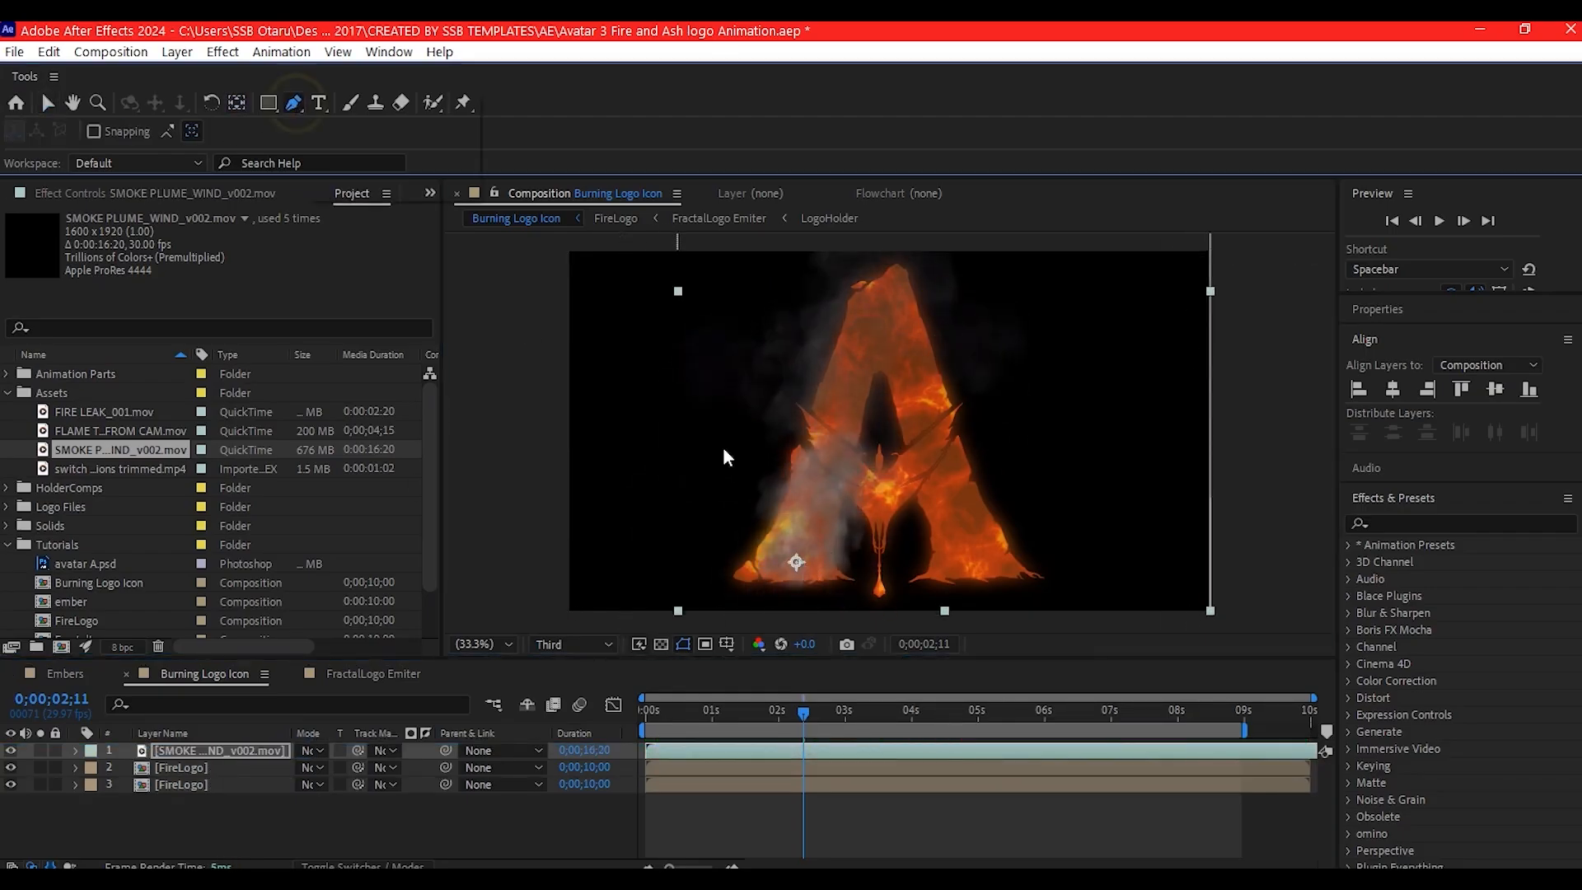
click(746, 471)
drag(758, 532, 795, 587)
drag(890, 493, 900, 430)
drag(912, 286, 890, 256)
drag(828, 298, 799, 350)
click(747, 471)
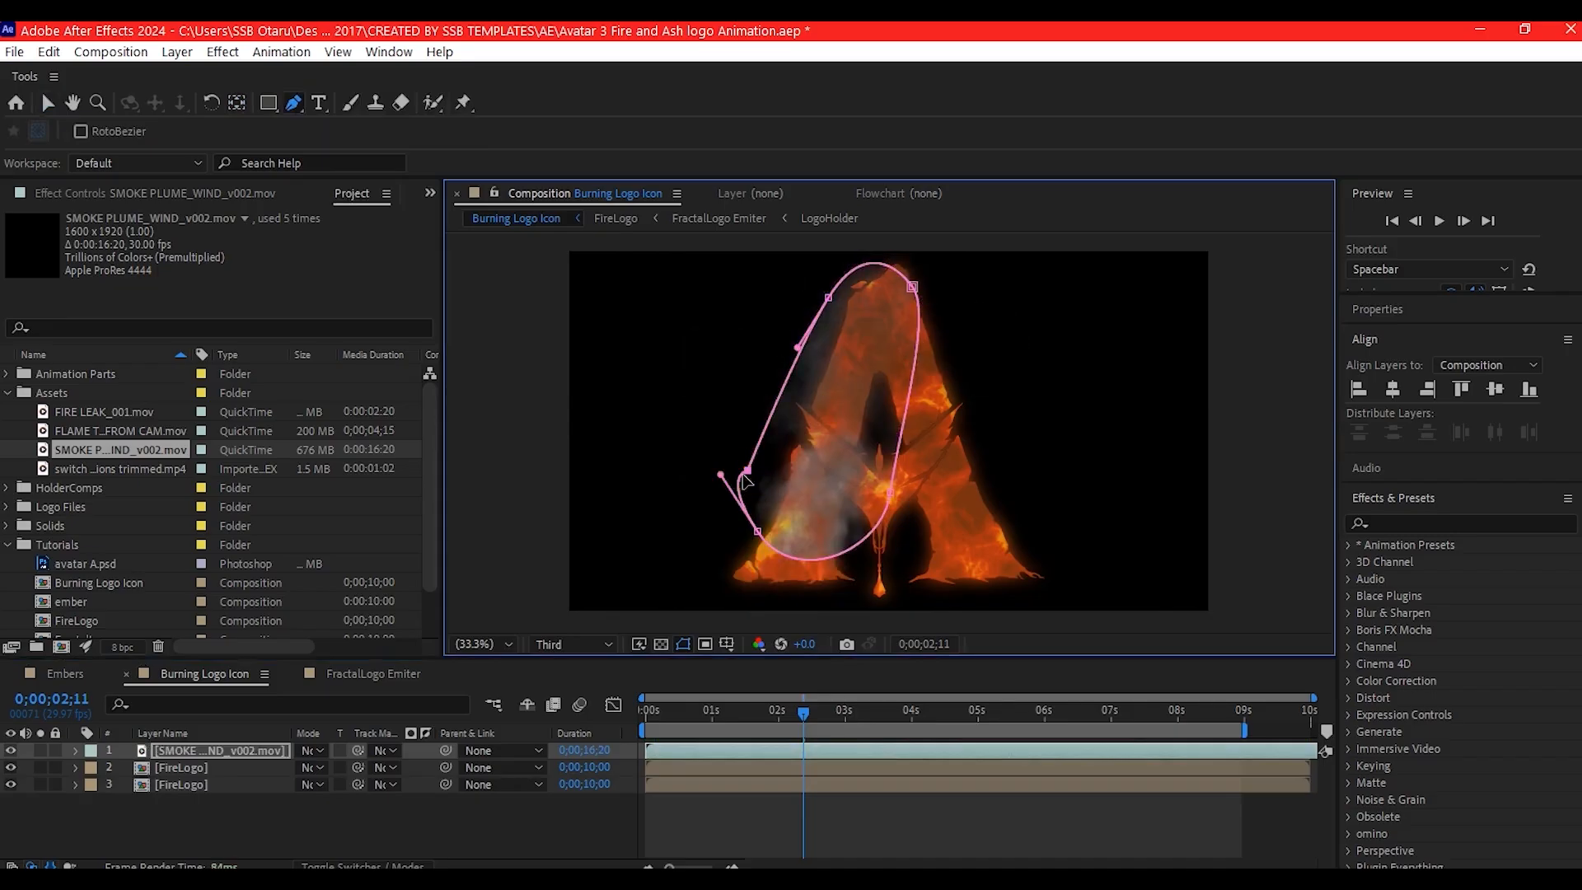
- Scale the masked smoke layer down to 49%
click(47, 103)
click(216, 751)
key(s)
drag(326, 767, 283, 767)
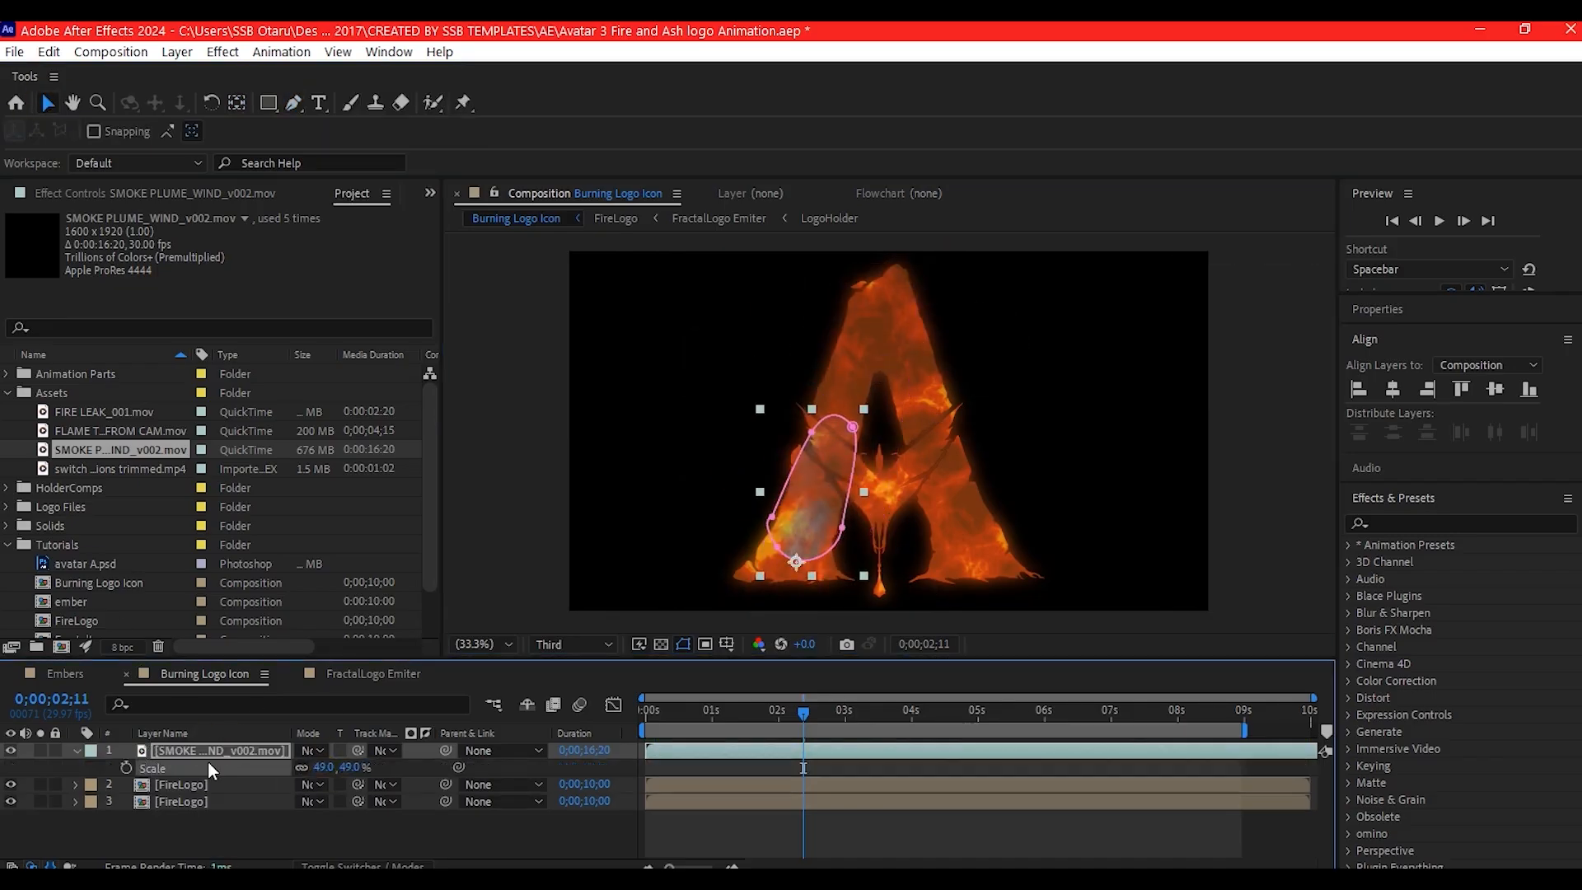
- Duplicate the smoke layer, move one smoke plume onto the right leg of the A and rotate it
click(213, 752)
key(ctrl+d)
drag(779, 548, 898, 550)
key(ctrl+z)
click(201, 750)
drag(785, 553, 940, 539)
click(215, 752)
key(r)
drag(324, 767, 269, 773)
- Duplicate the smoke again, place a smaller copy at the peak of the A and stagger the smoke layers in time
click(170, 751)
key(ctrl+d)
drag(939, 567, 875, 351)
click(216, 751)
key(s)
drag(323, 767, 298, 767)
click(75, 799)
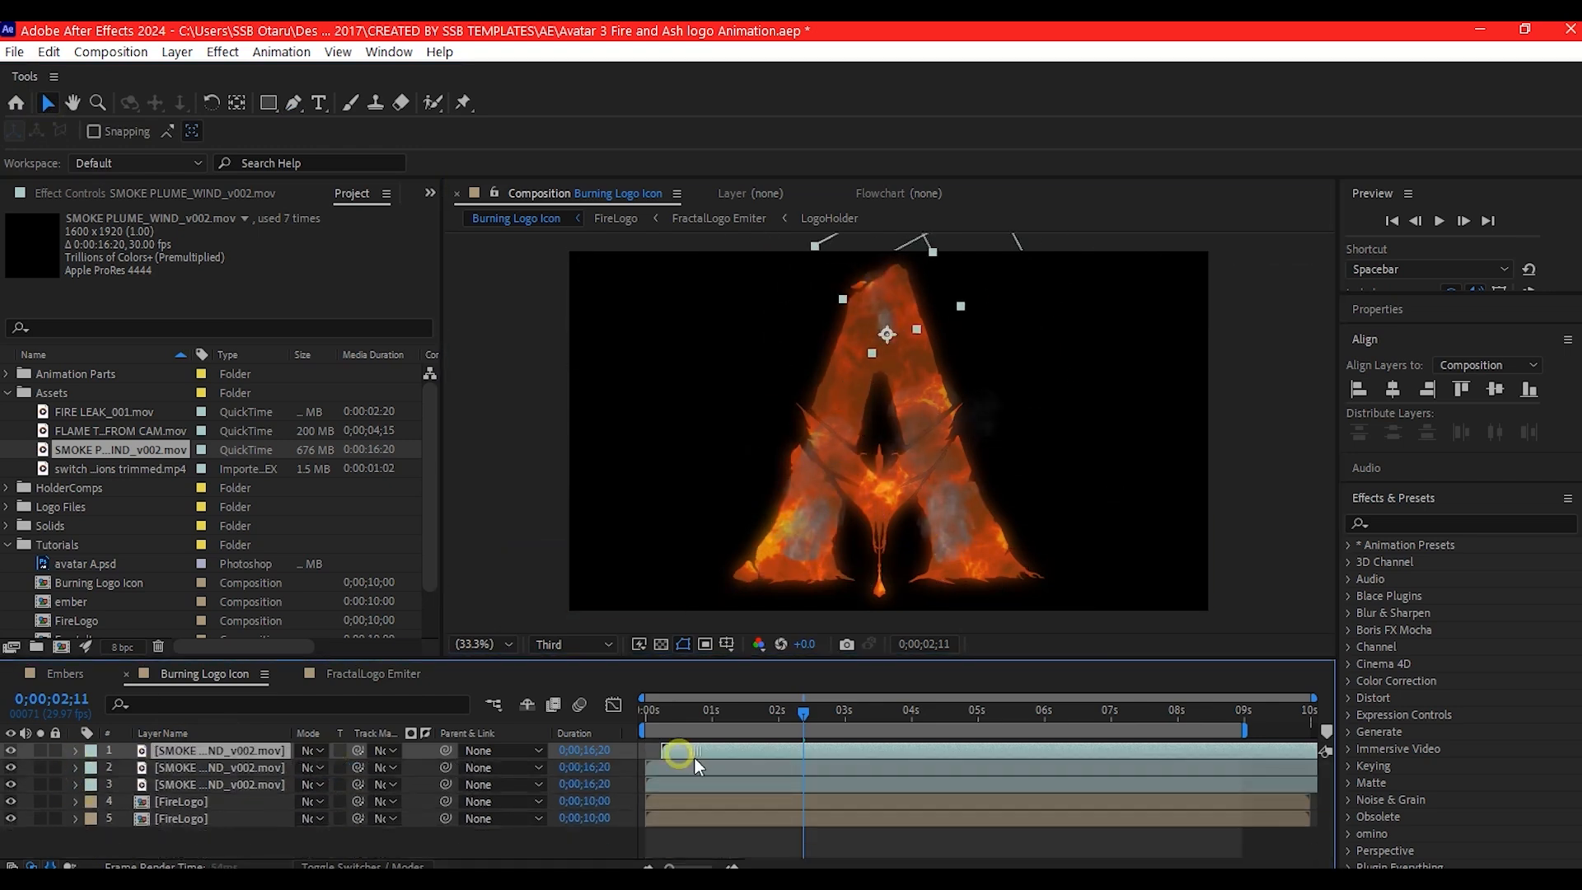
drag(695, 758, 690, 813)
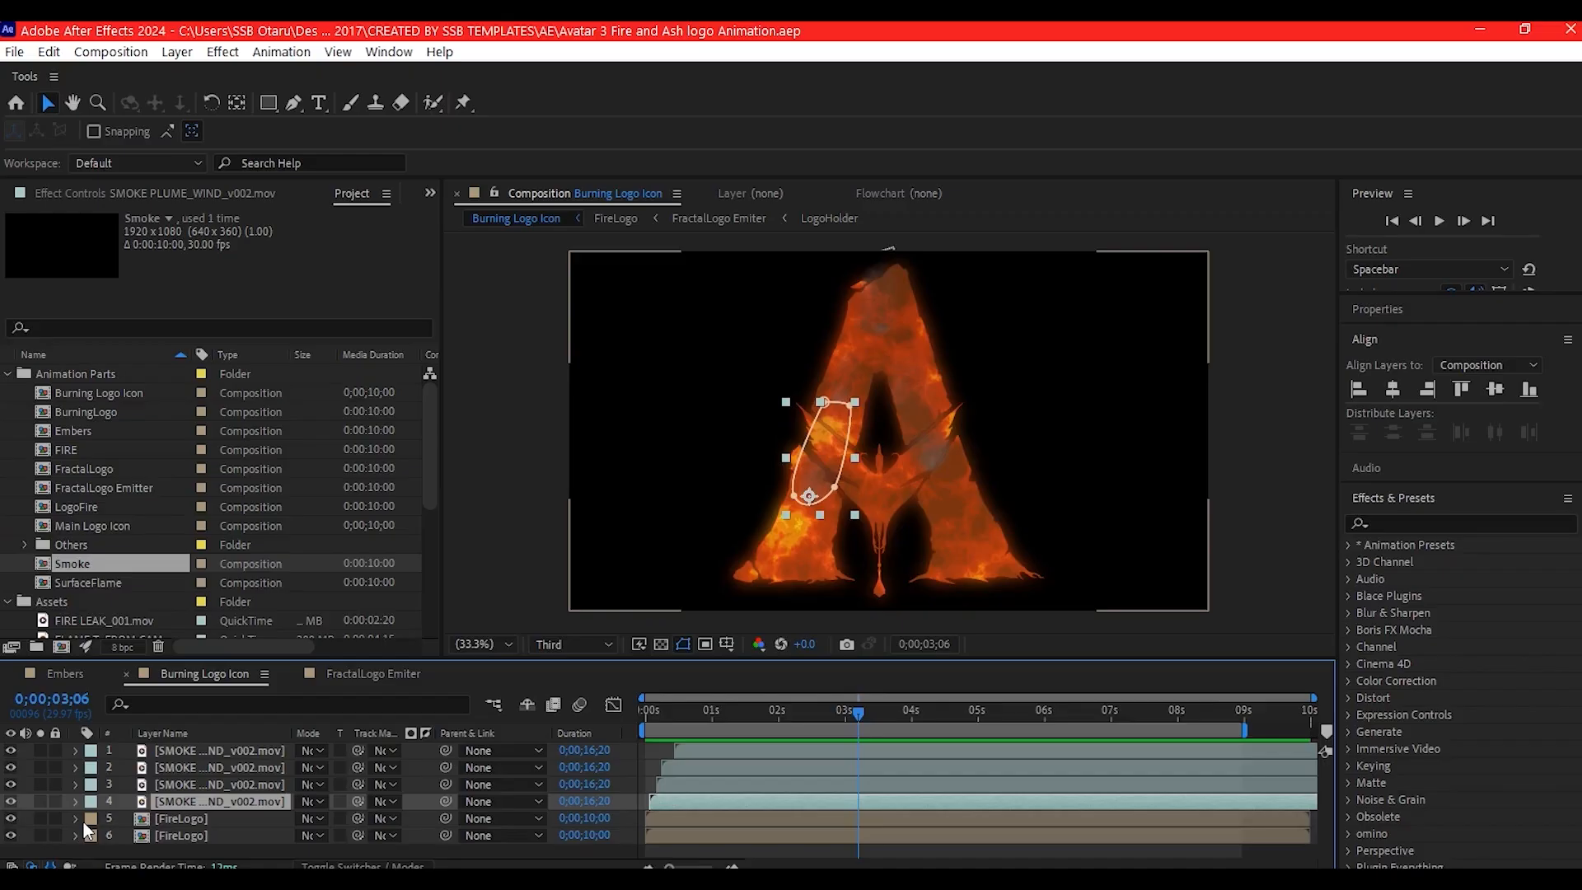
- Pre-compose the four smoke layers into a composition named SMOKES
shift+click(188, 743)
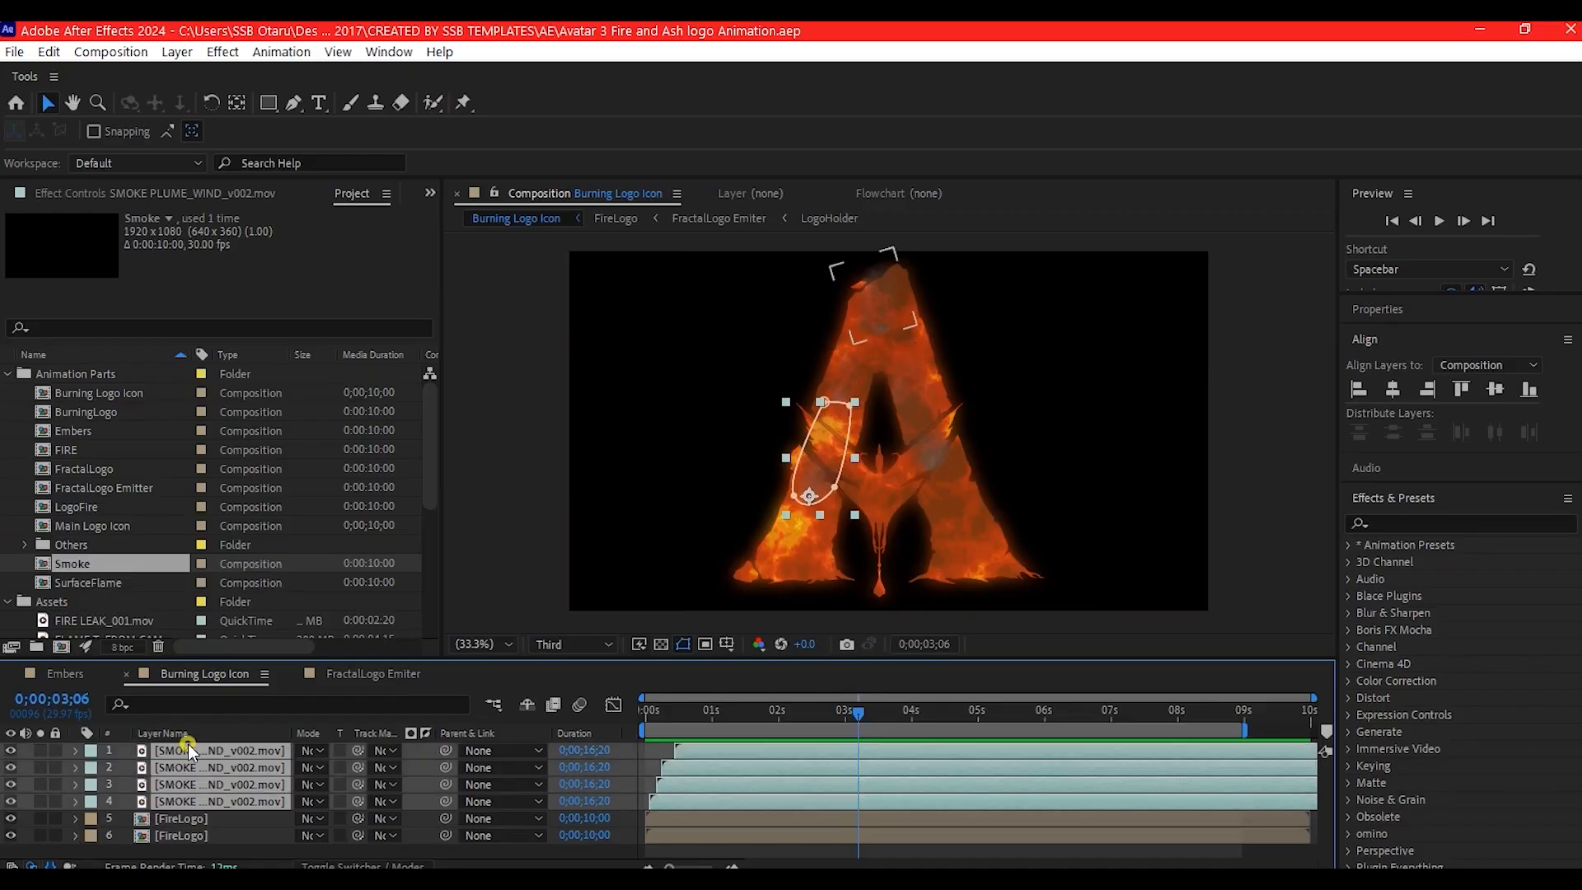
key(ctrl+shift+c)
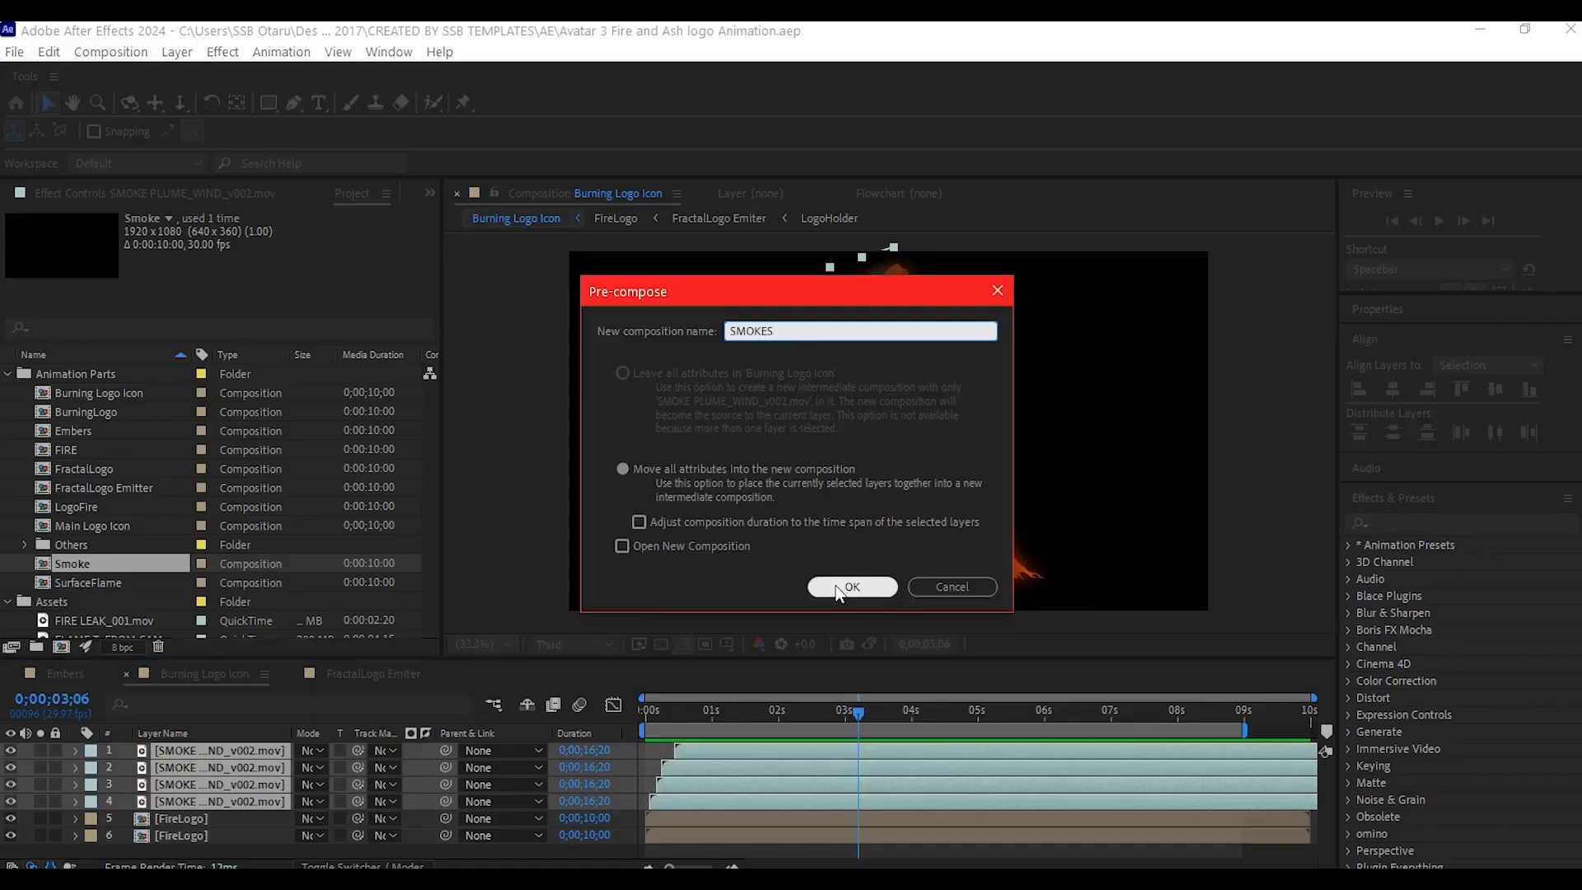
click(844, 590)
- Apply the Hue/Saturation effect to the SMOKES layer and enable Colorize
key(ctrl+space)
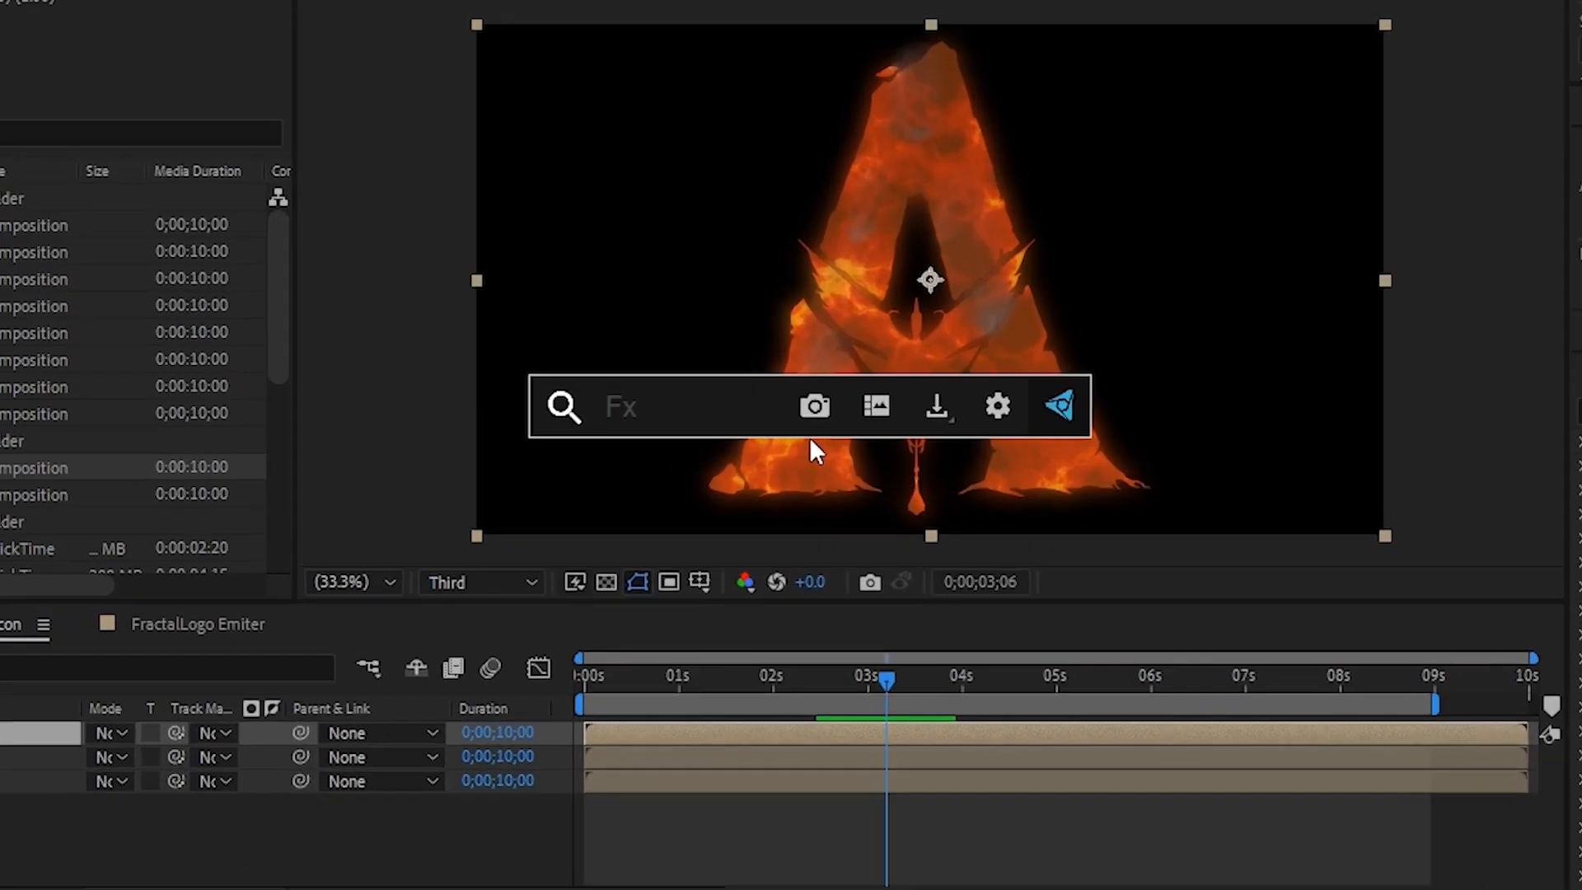
text(hue)
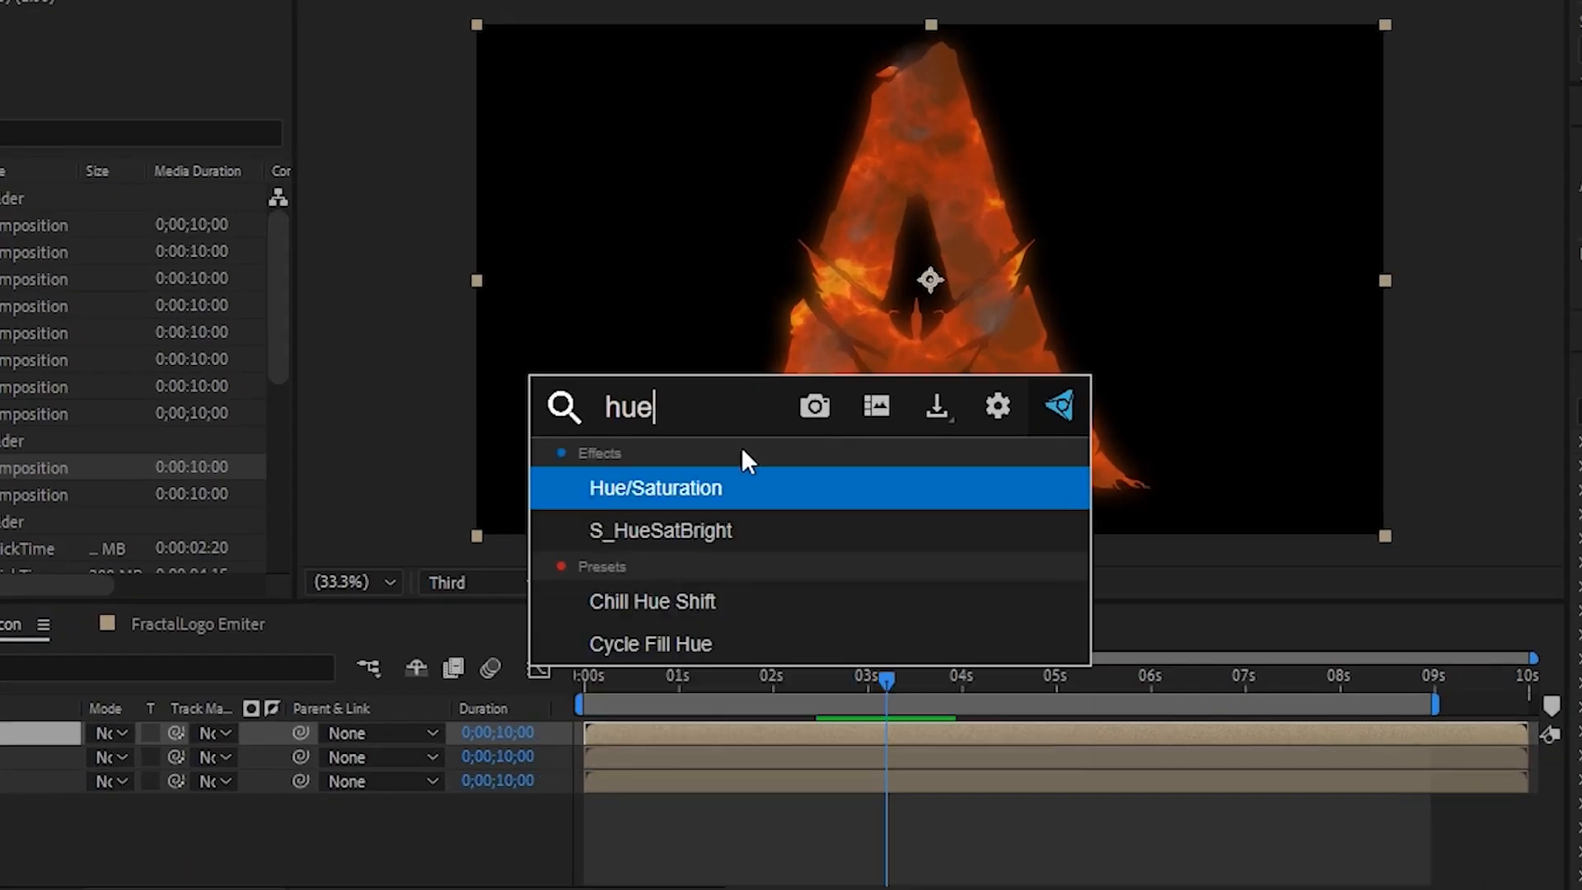
click(705, 490)
click(324, 457)
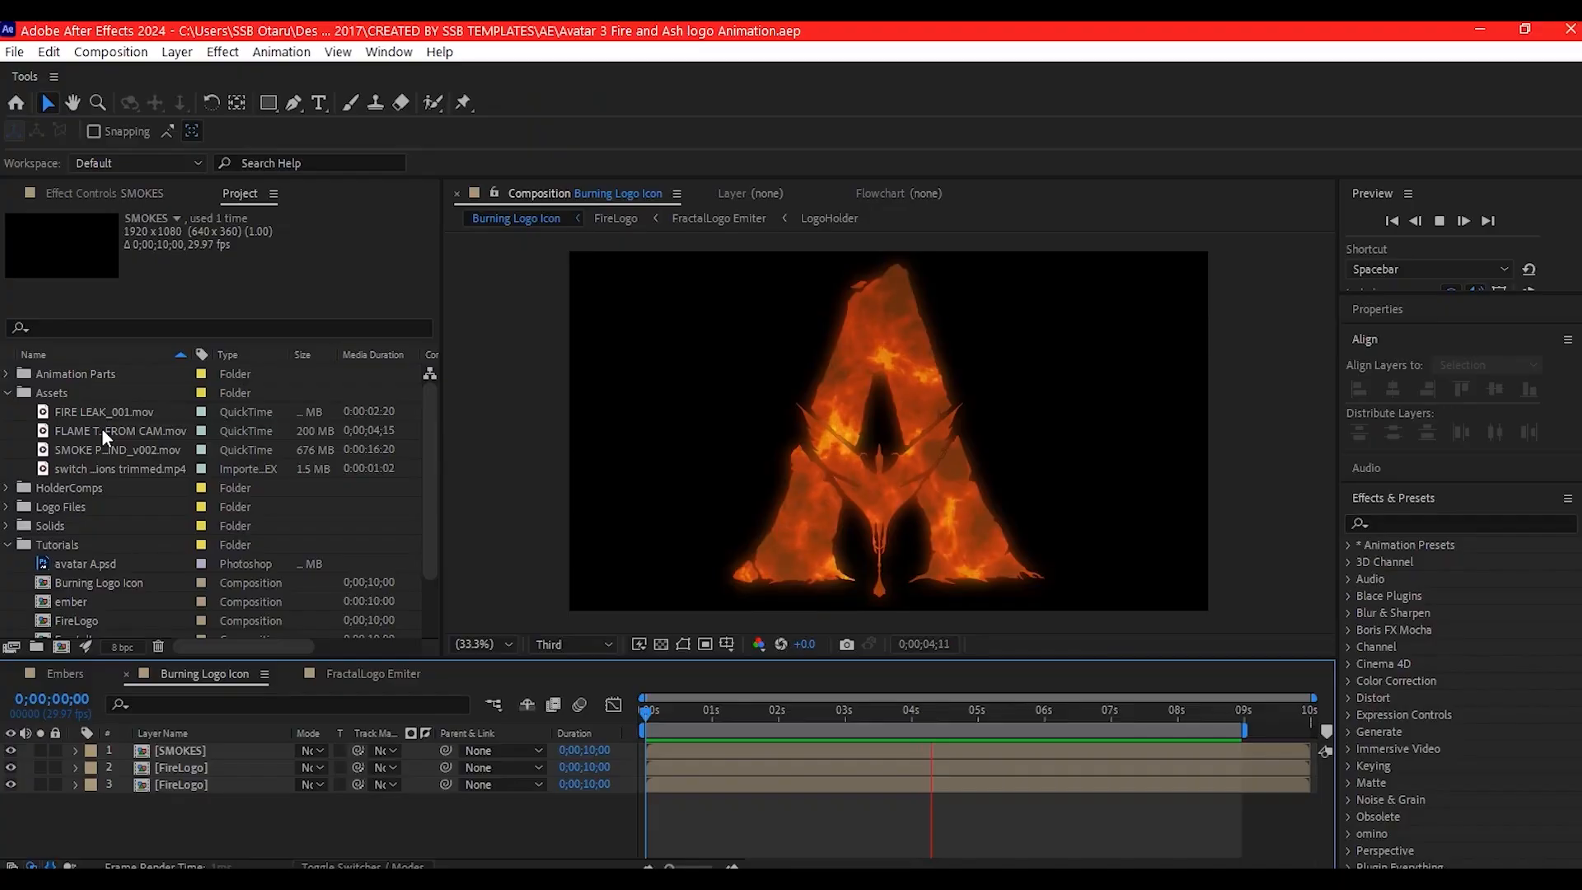
- Add FLAME THROWER_AWAY FROM CAM.mov as the uppermost layer and set its blending mode to Screen
drag(102, 429, 213, 746)
drag(213, 746, 212, 746)
click(319, 751)
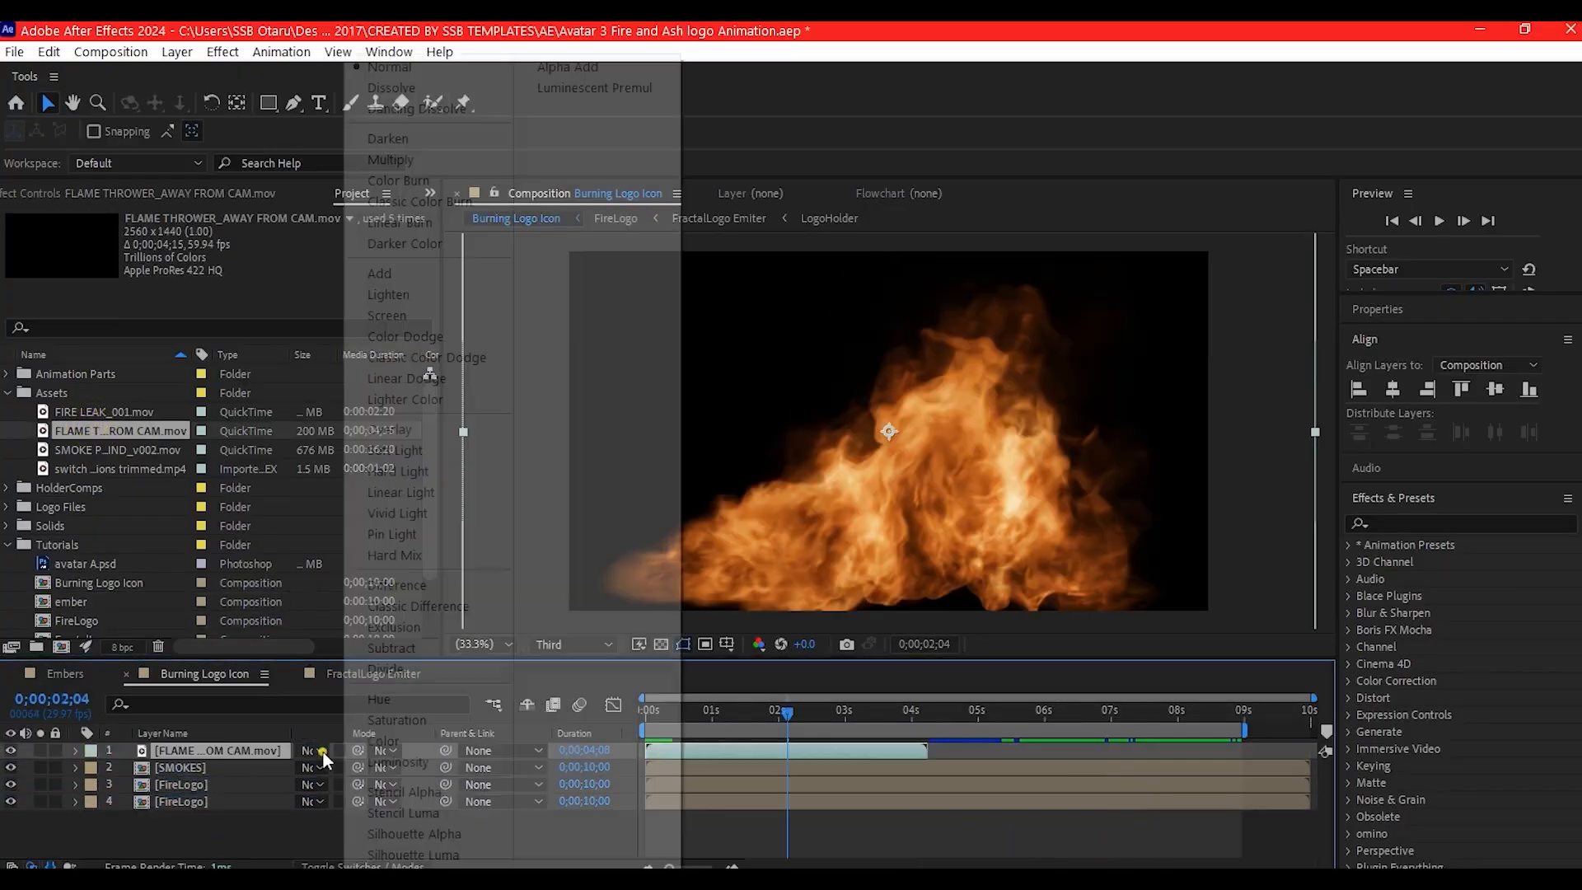
click(385, 313)
- Scale the flame footage down, move it over the left side of the A and rotate it
key(s)
drag(329, 768, 281, 768)
drag(889, 431, 831, 445)
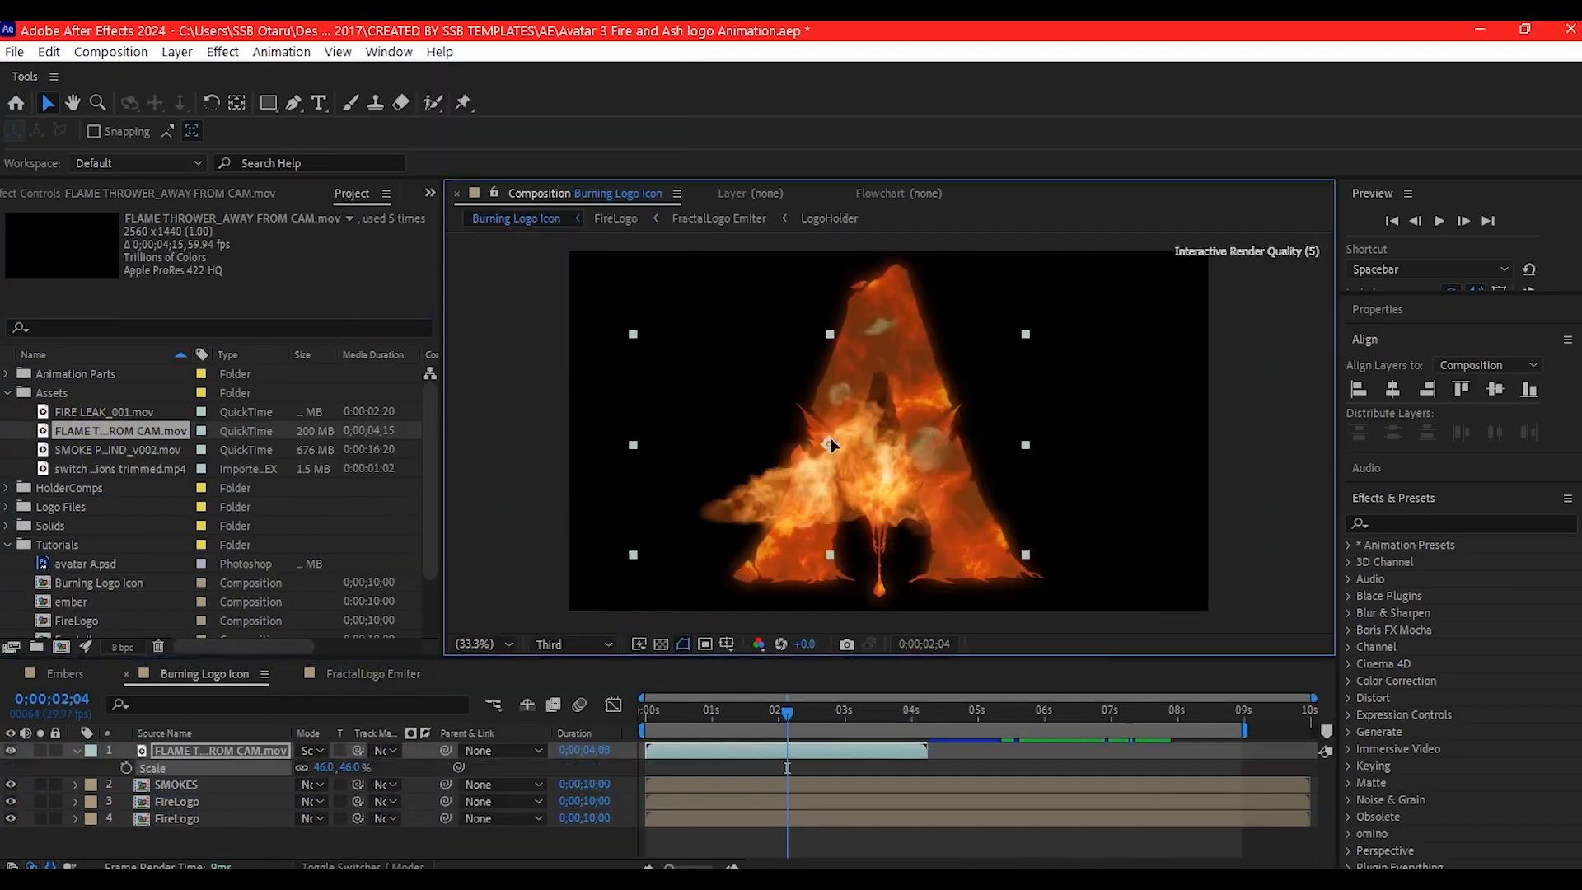
click(221, 750)
key(r)
click(216, 751)
drag(324, 768, 297, 768)
- Duplicate the flame layer, move the copy over the right leg of the A and rotate it
key(s)
key(ctrl+d)
drag(834, 448, 947, 472)
click(221, 750)
key(r)
drag(329, 765, 421, 766)
- Duplicate the flame layer once more, move that copy to the upper part of the A and adjust its rotation
key(ctrl+d)
drag(955, 496, 906, 315)
click(239, 738)
key(r)
drag(327, 768, 356, 768)
shift+click(169, 823)
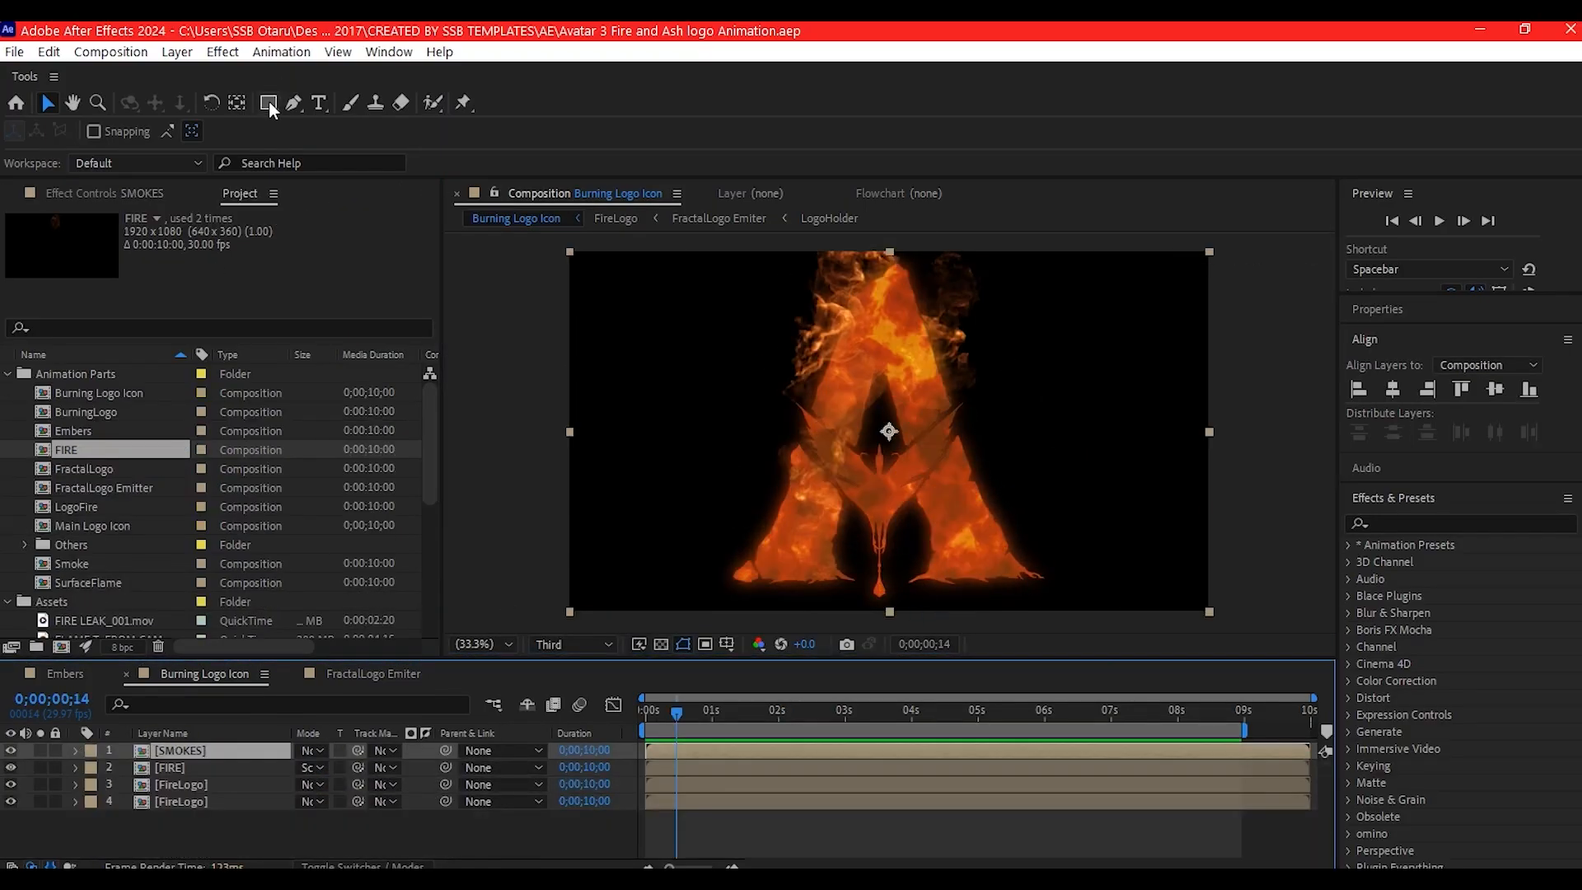
- Draw a large circular ellipse shape on a new layer, centred on the logo and covering it completely
drag(271, 107, 313, 146)
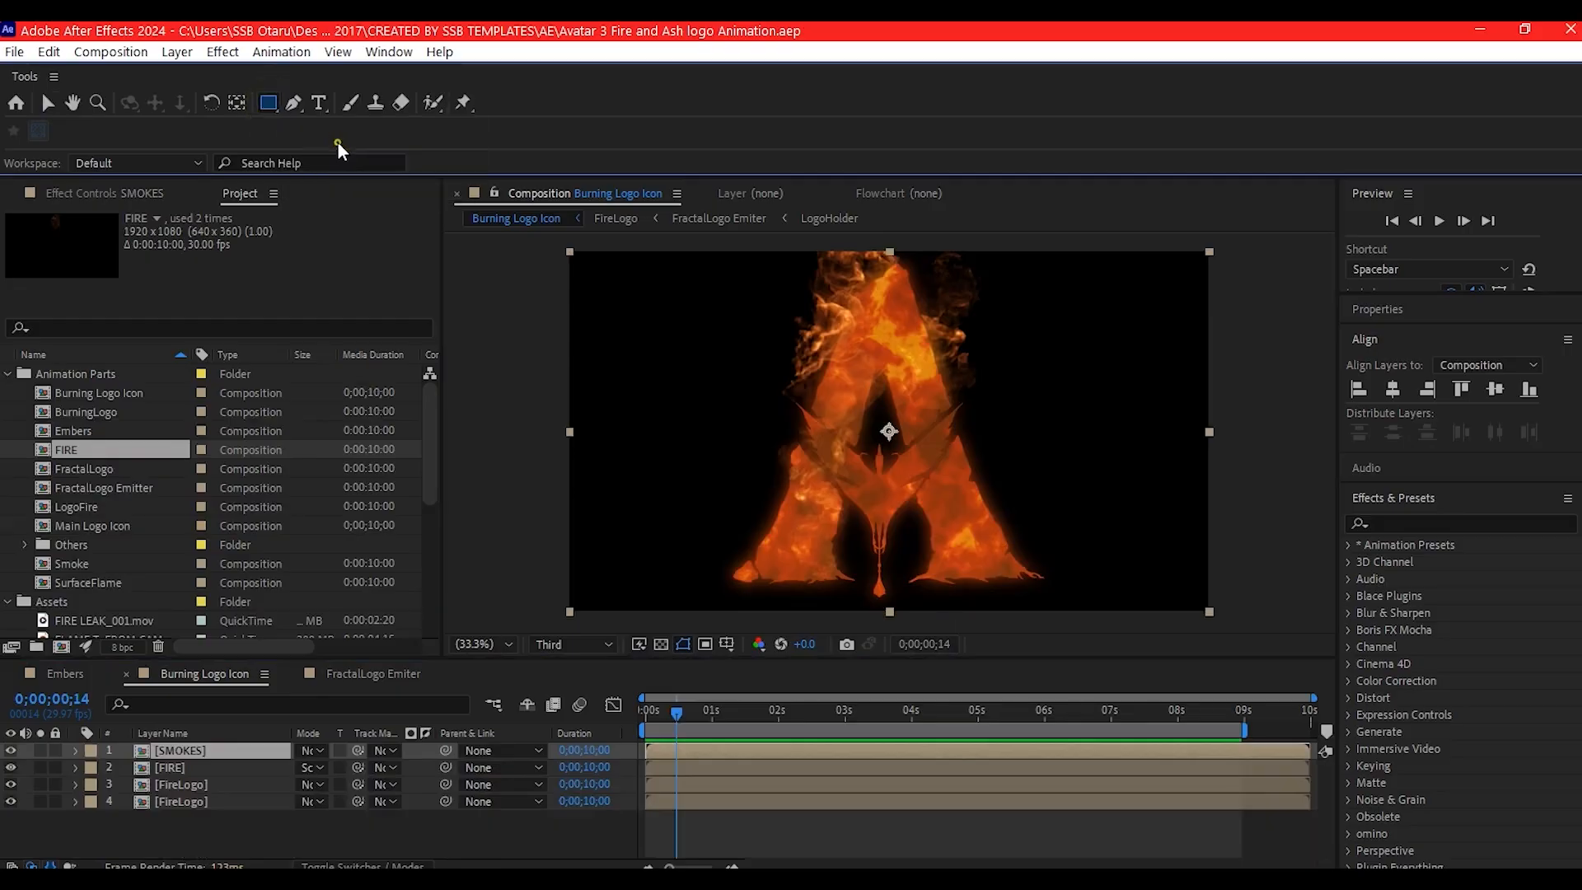
click(170, 845)
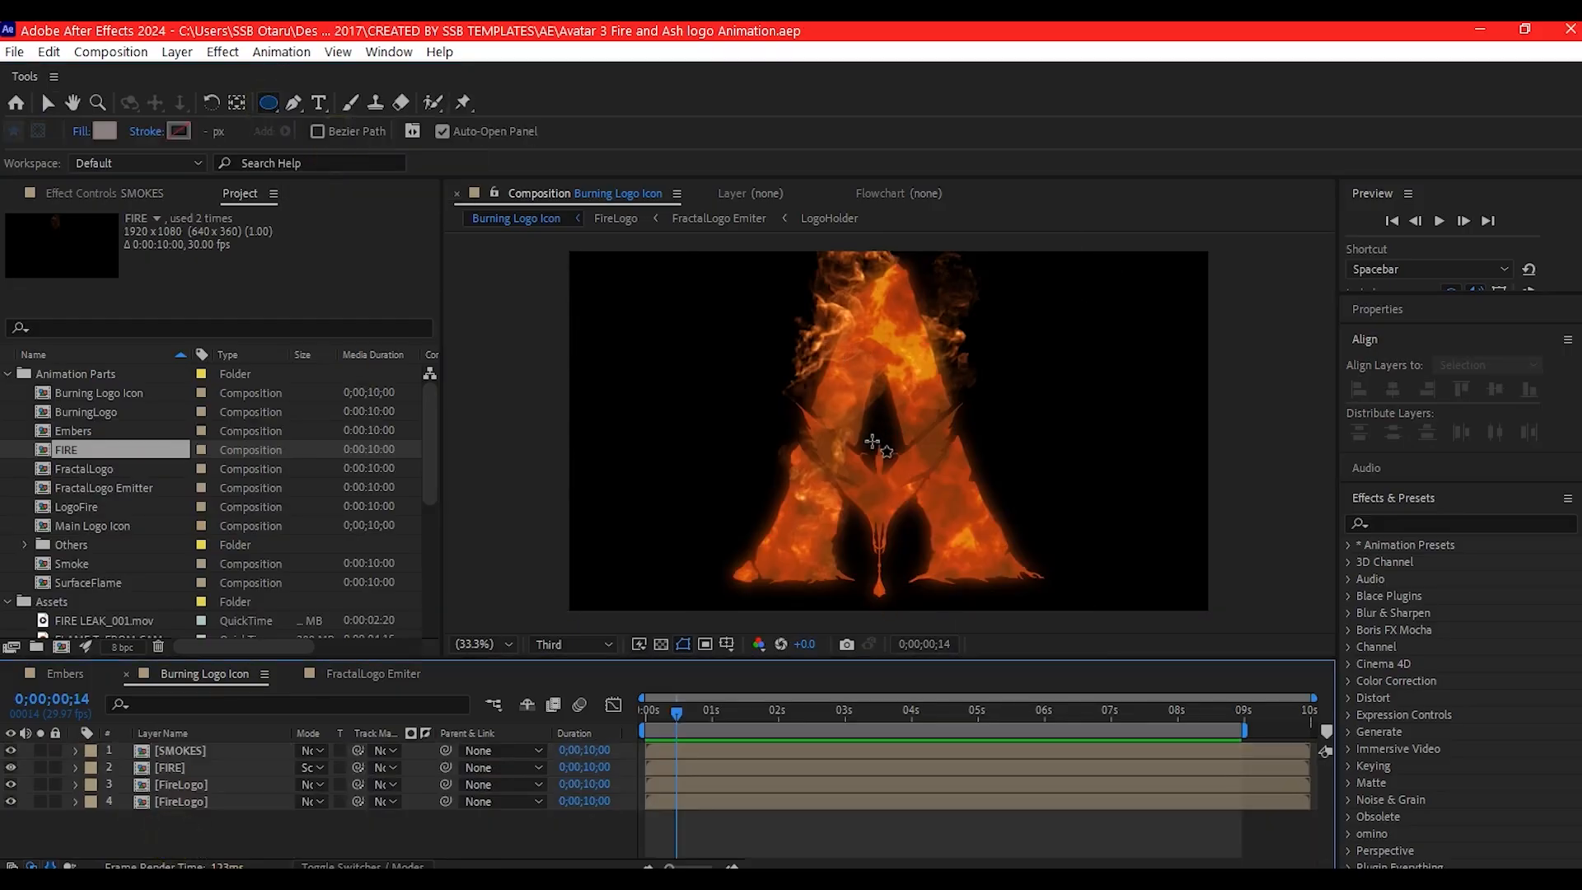
drag(872, 451, 1132, 659)
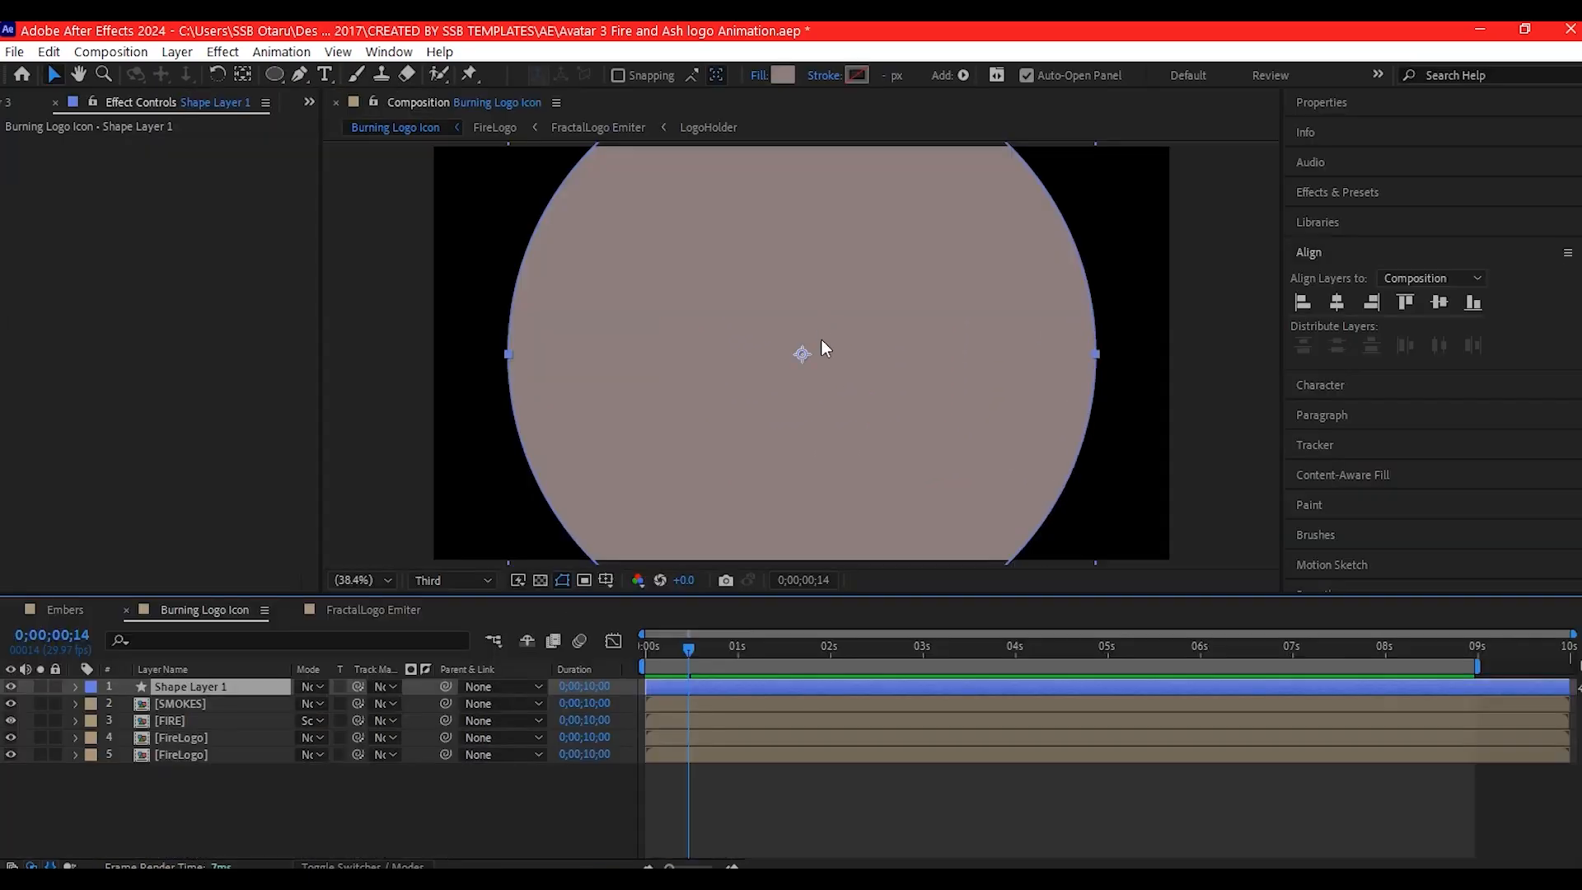
- Apply Turbulent Displace to the shape layer with Amount 74 and Size 90, and drive Evolution with a time expression
key(ctrl+space)
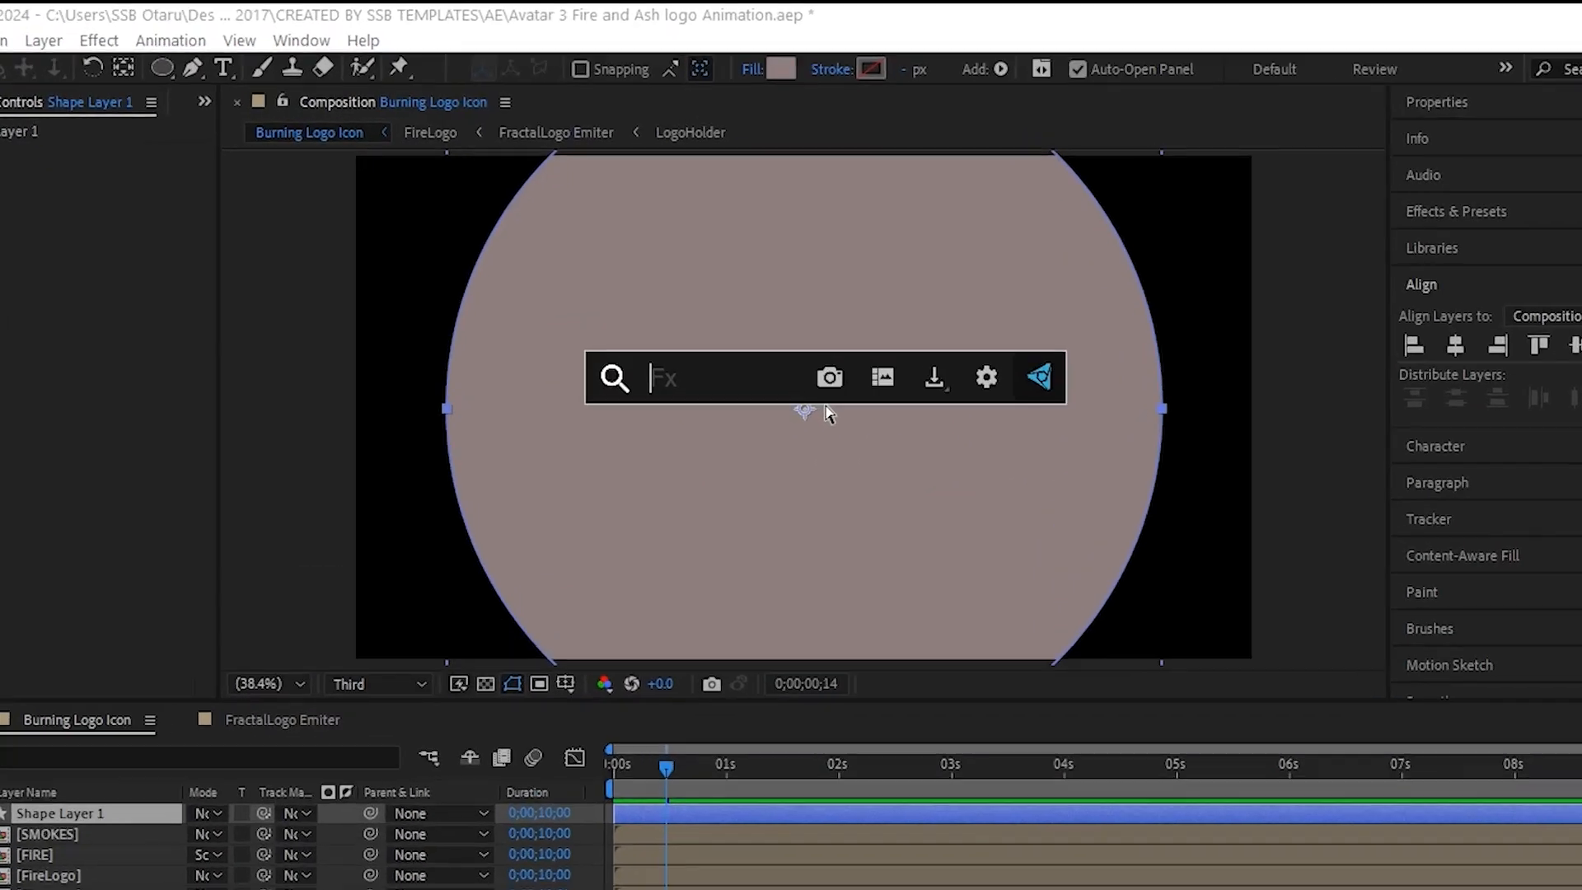
text(turb)
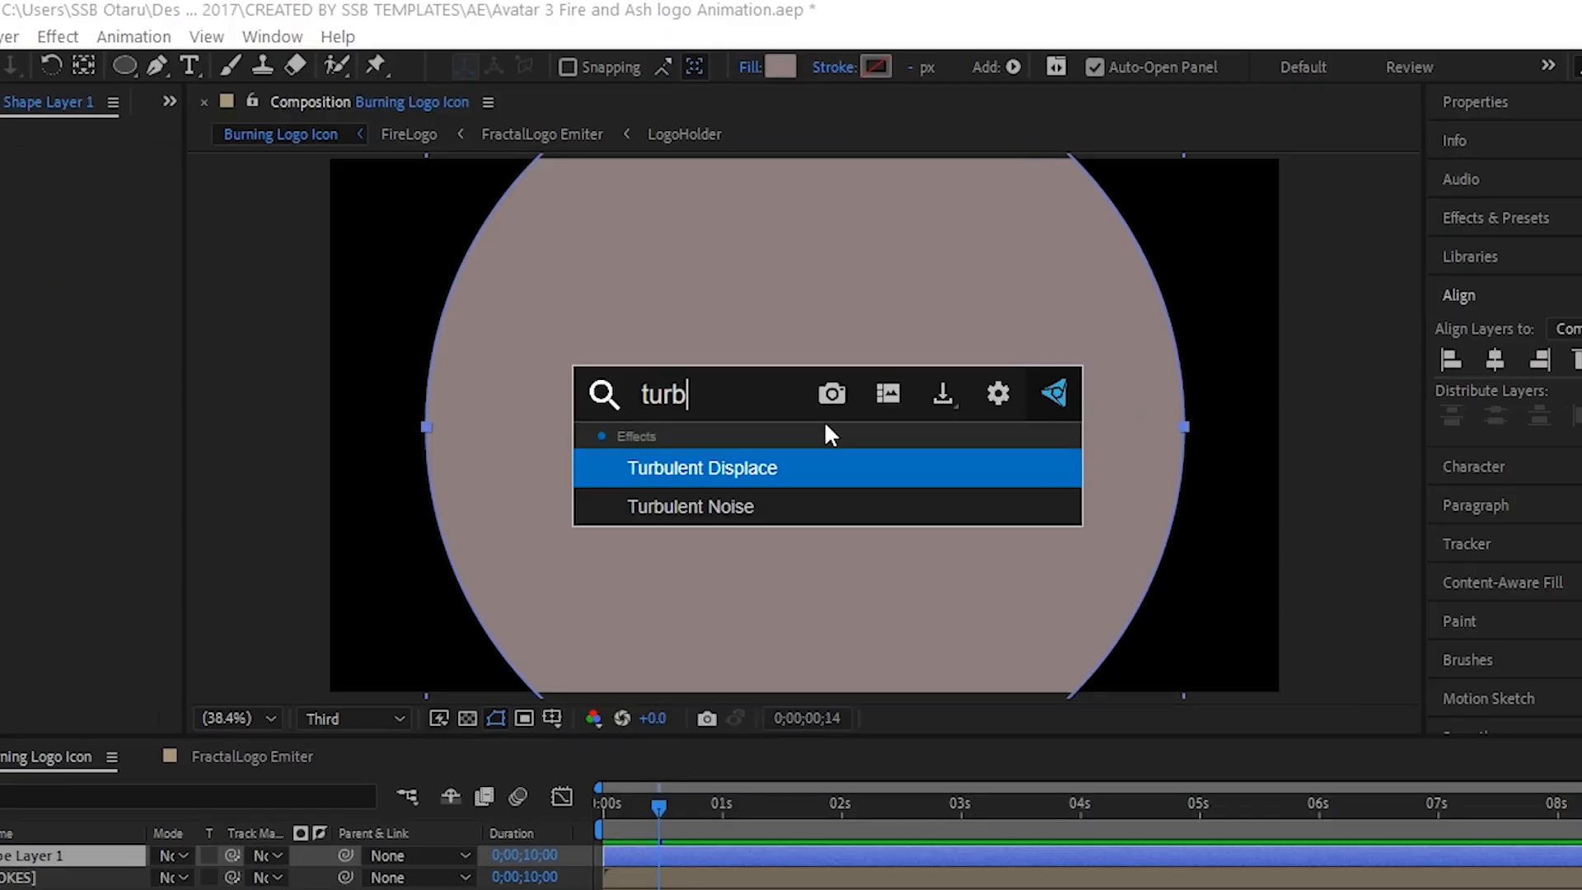
click(702, 462)
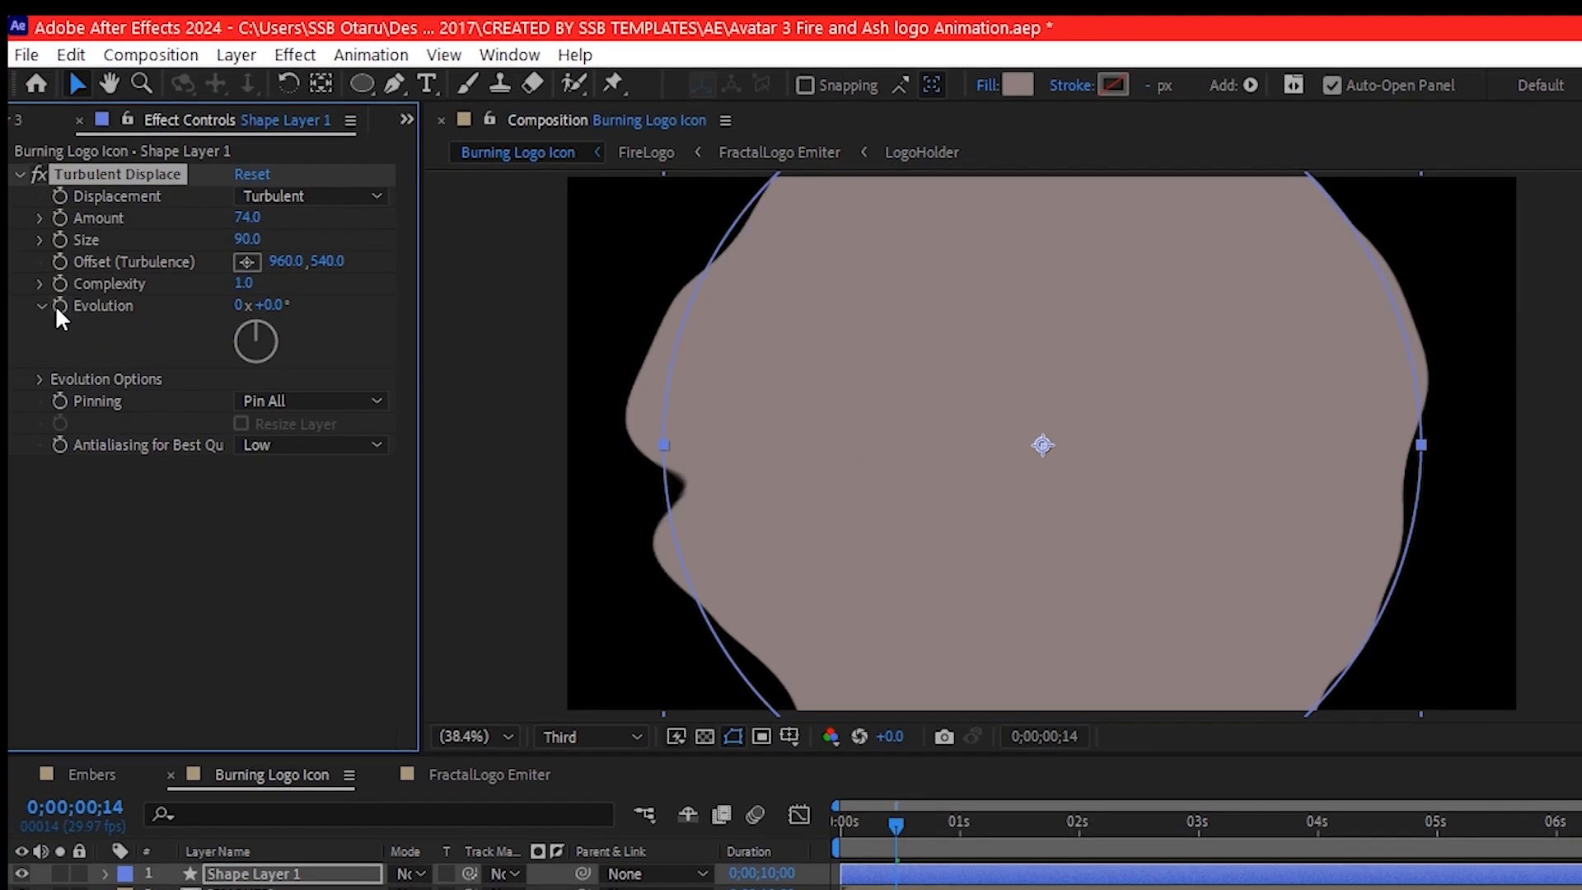
click(58, 305)
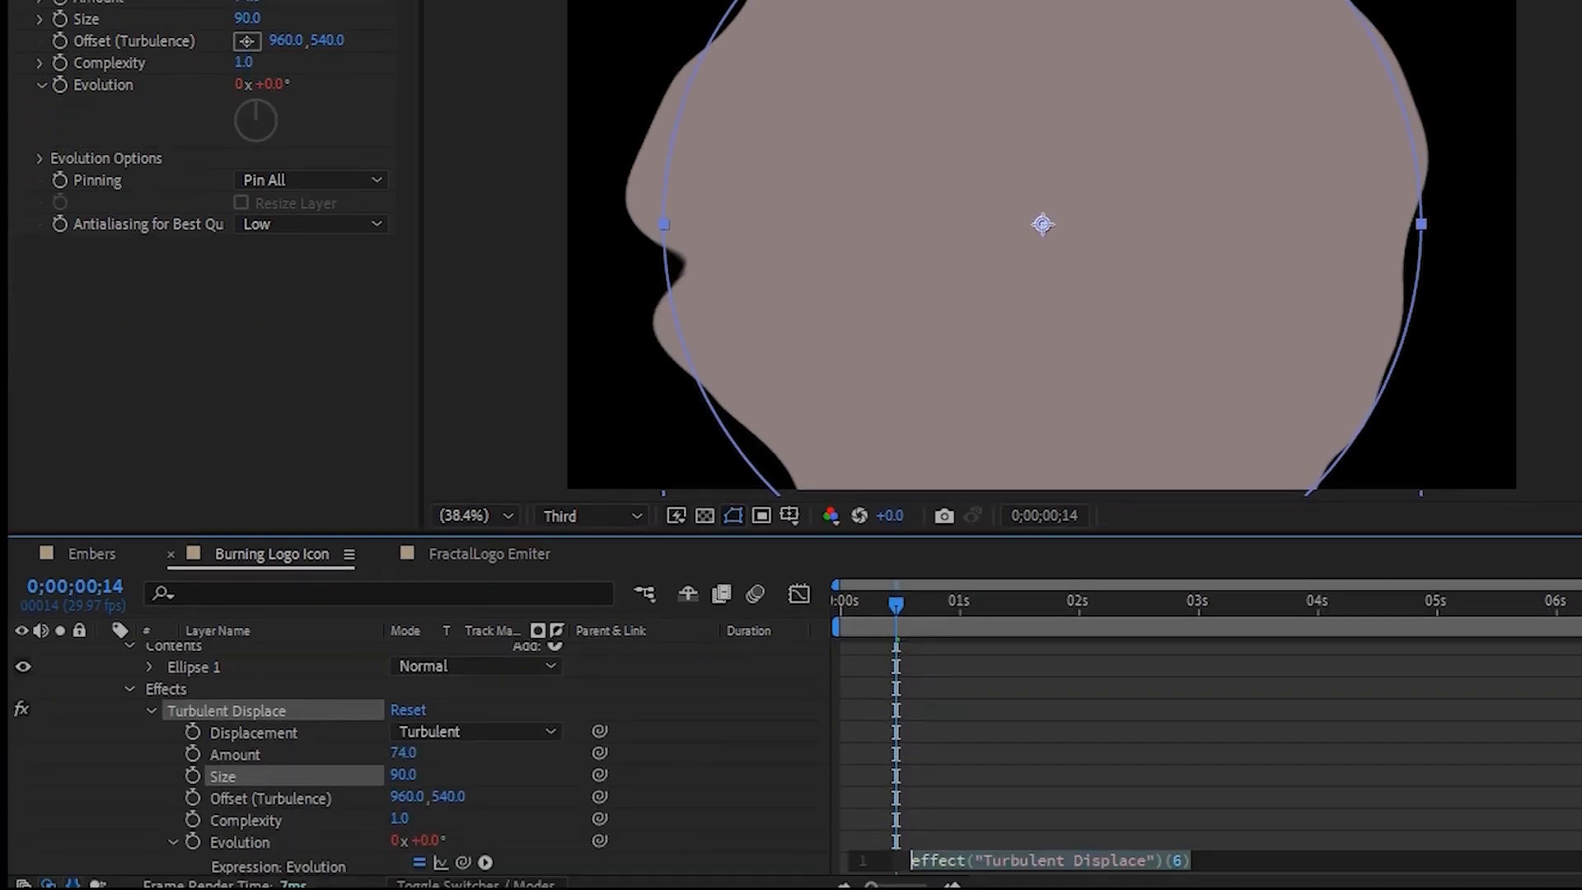
text(t)
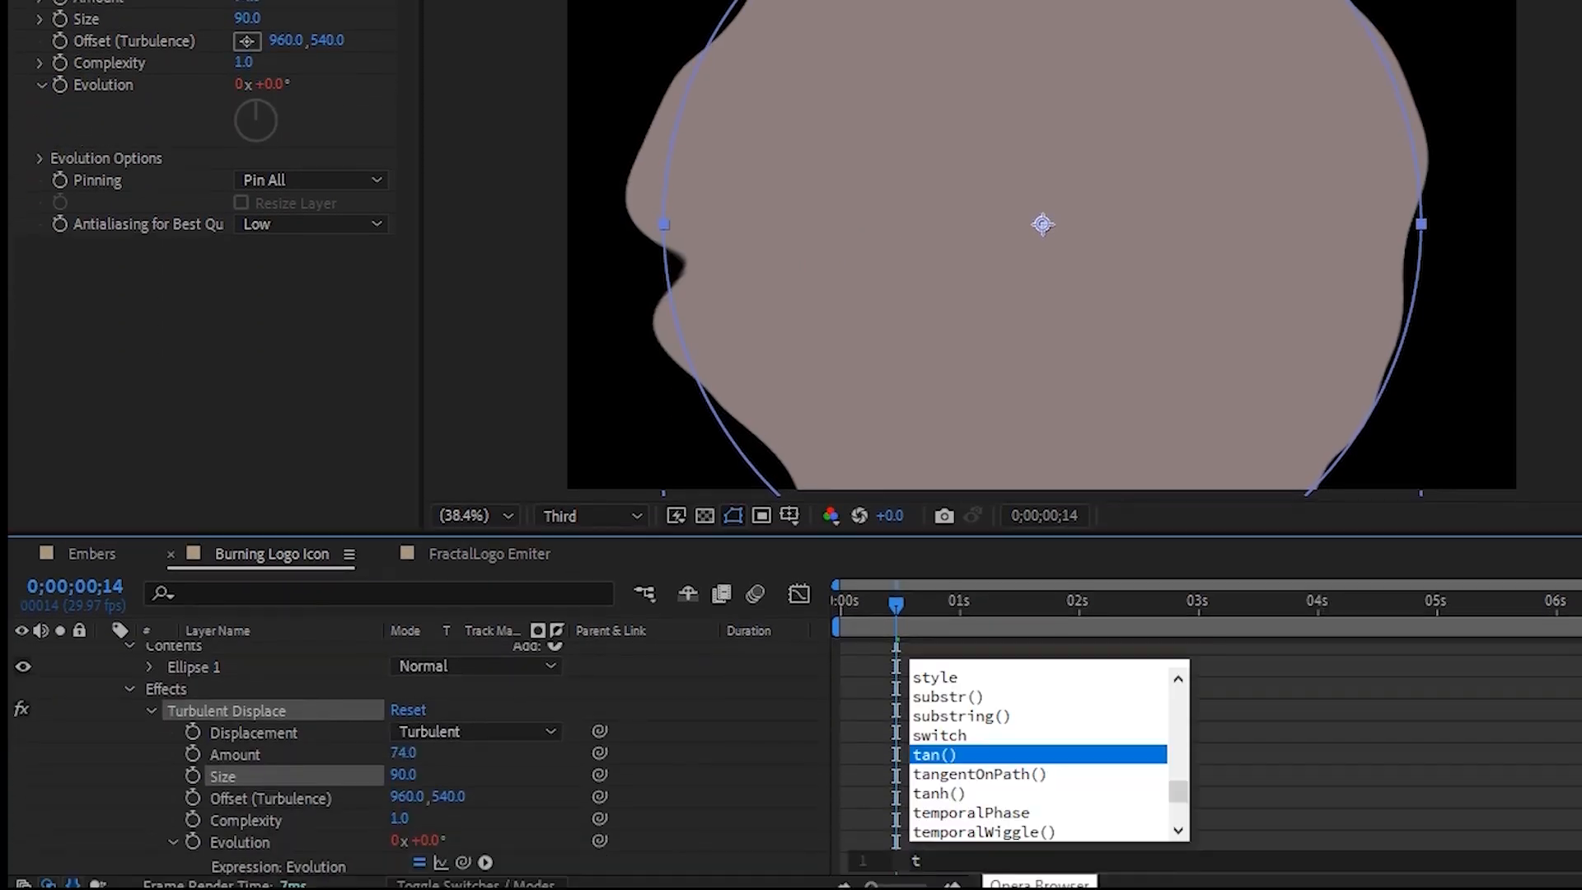
text(i)
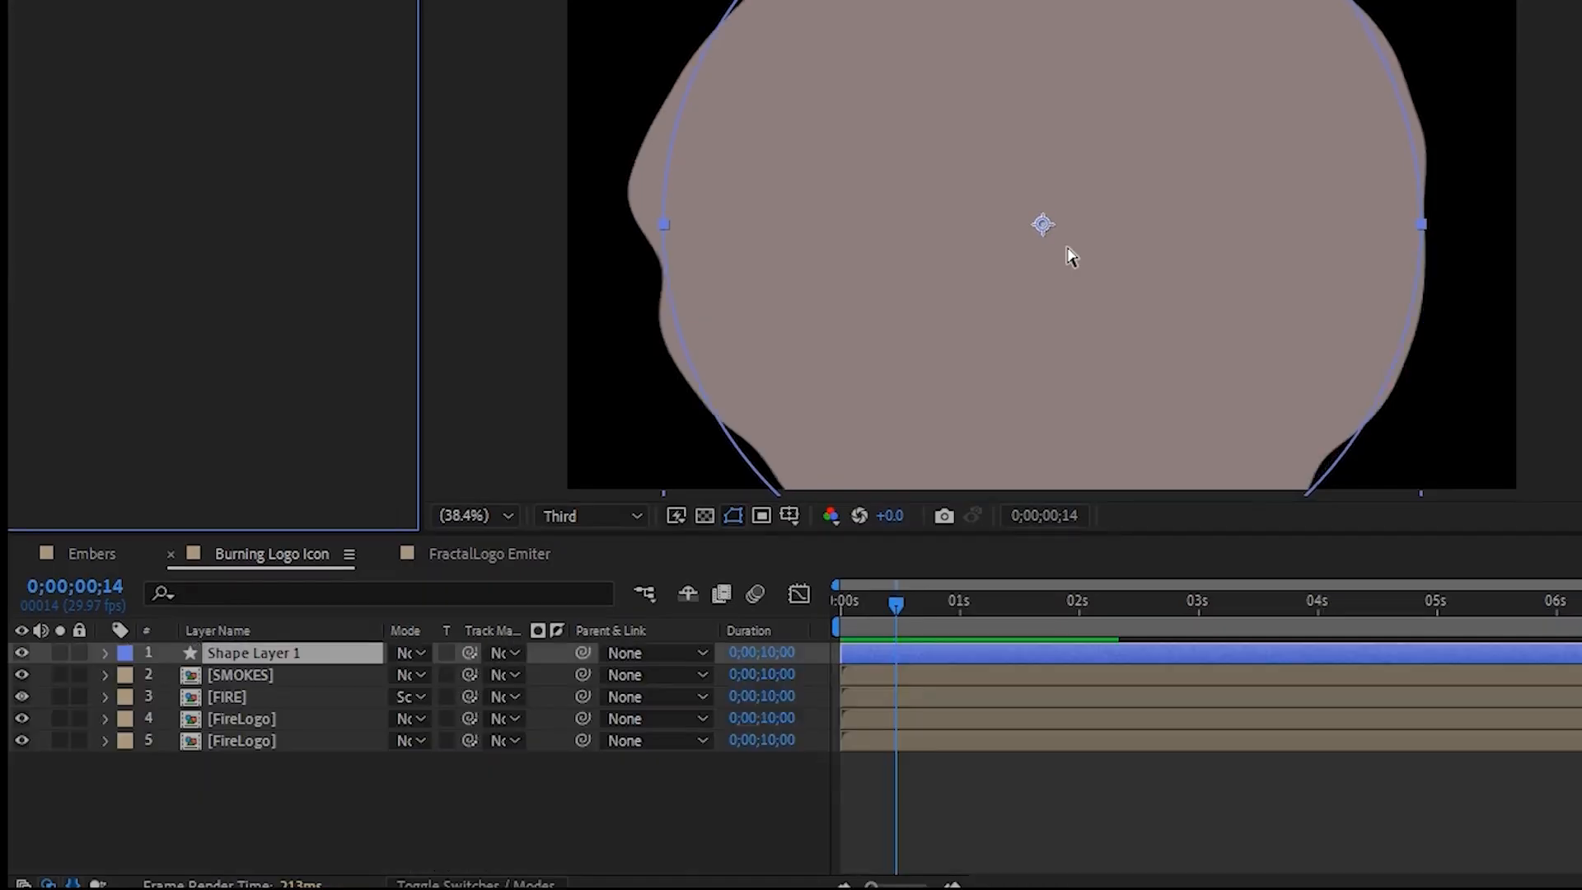
- Apply a Gaussian Blur to the shape layer with Blurriness 96
key(ctrl+space)
text(gaussian)
click(744, 433)
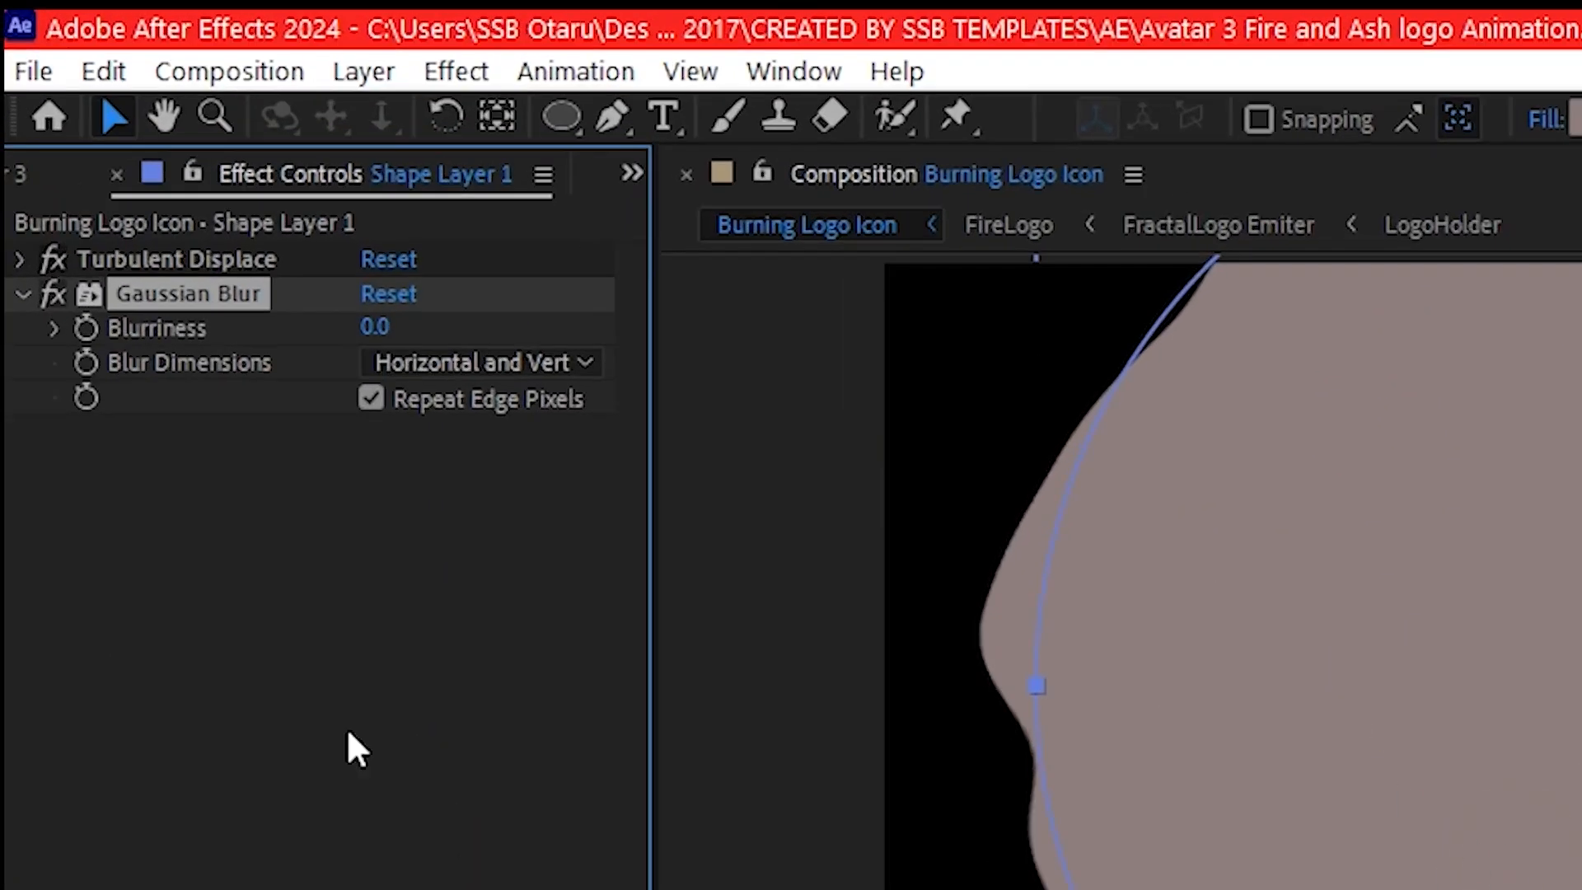
click(182, 178)
text(96)
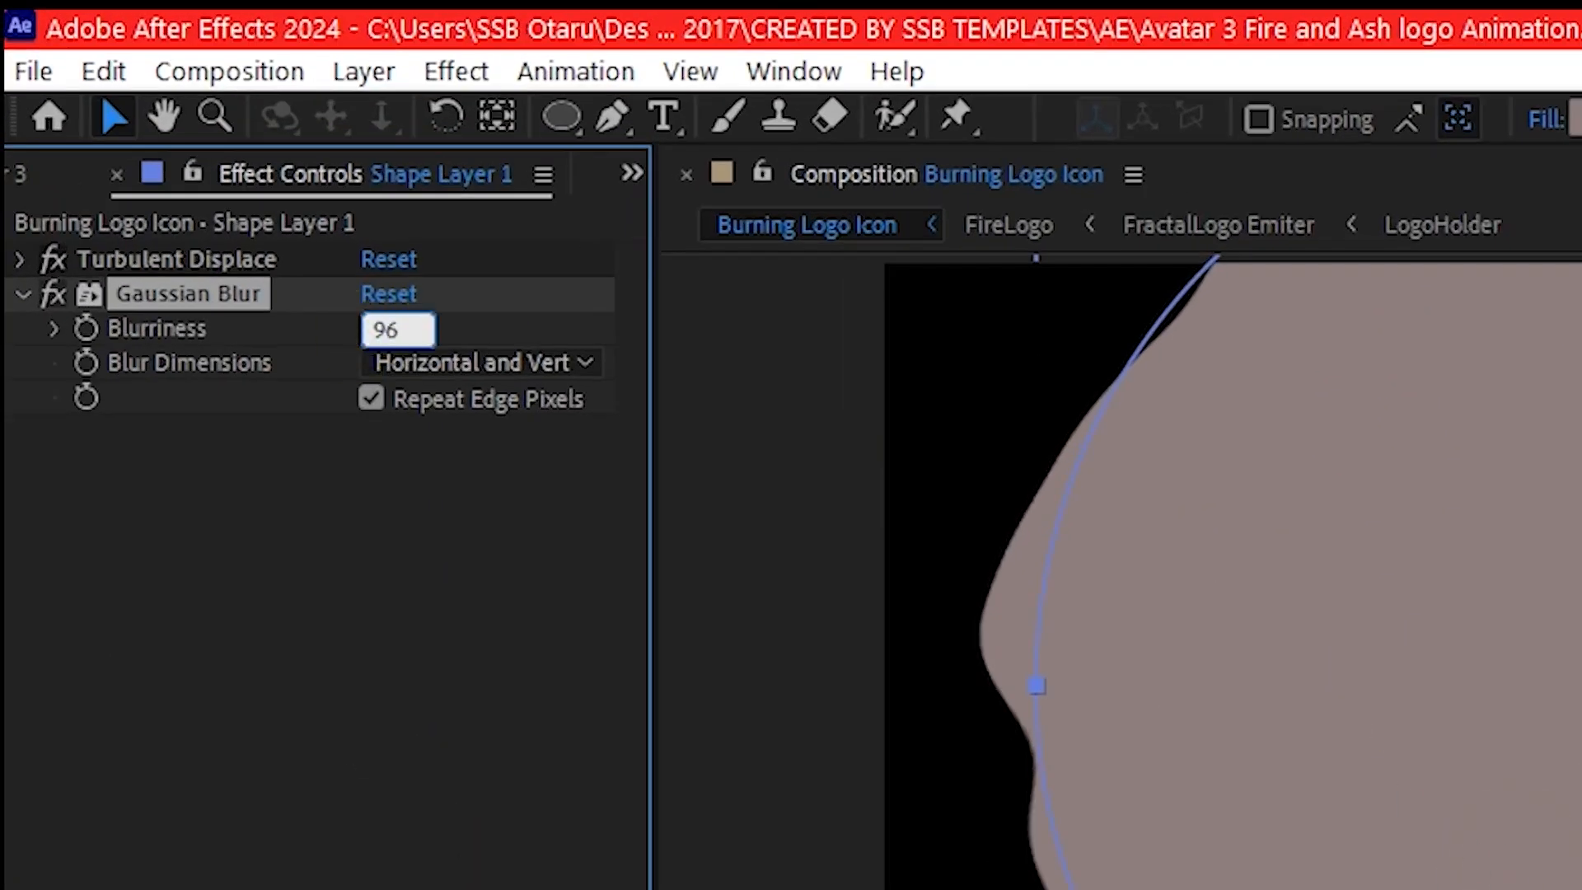
- Keyframe the shape layer's Scale from 0% at the start to 100% at one second
click(175, 684)
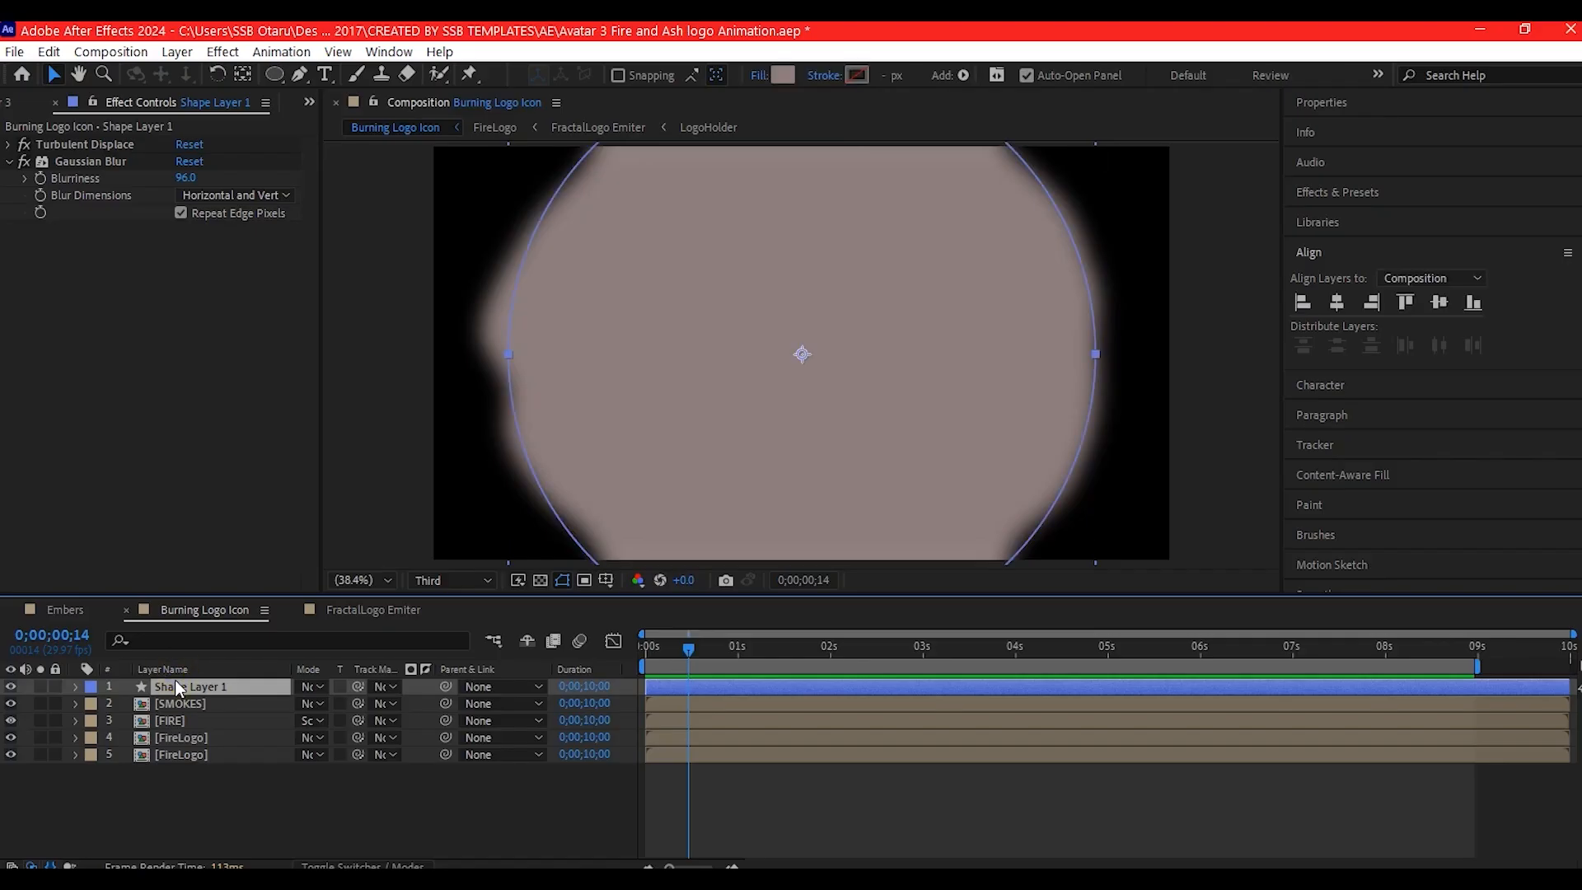
key(s)
click(124, 704)
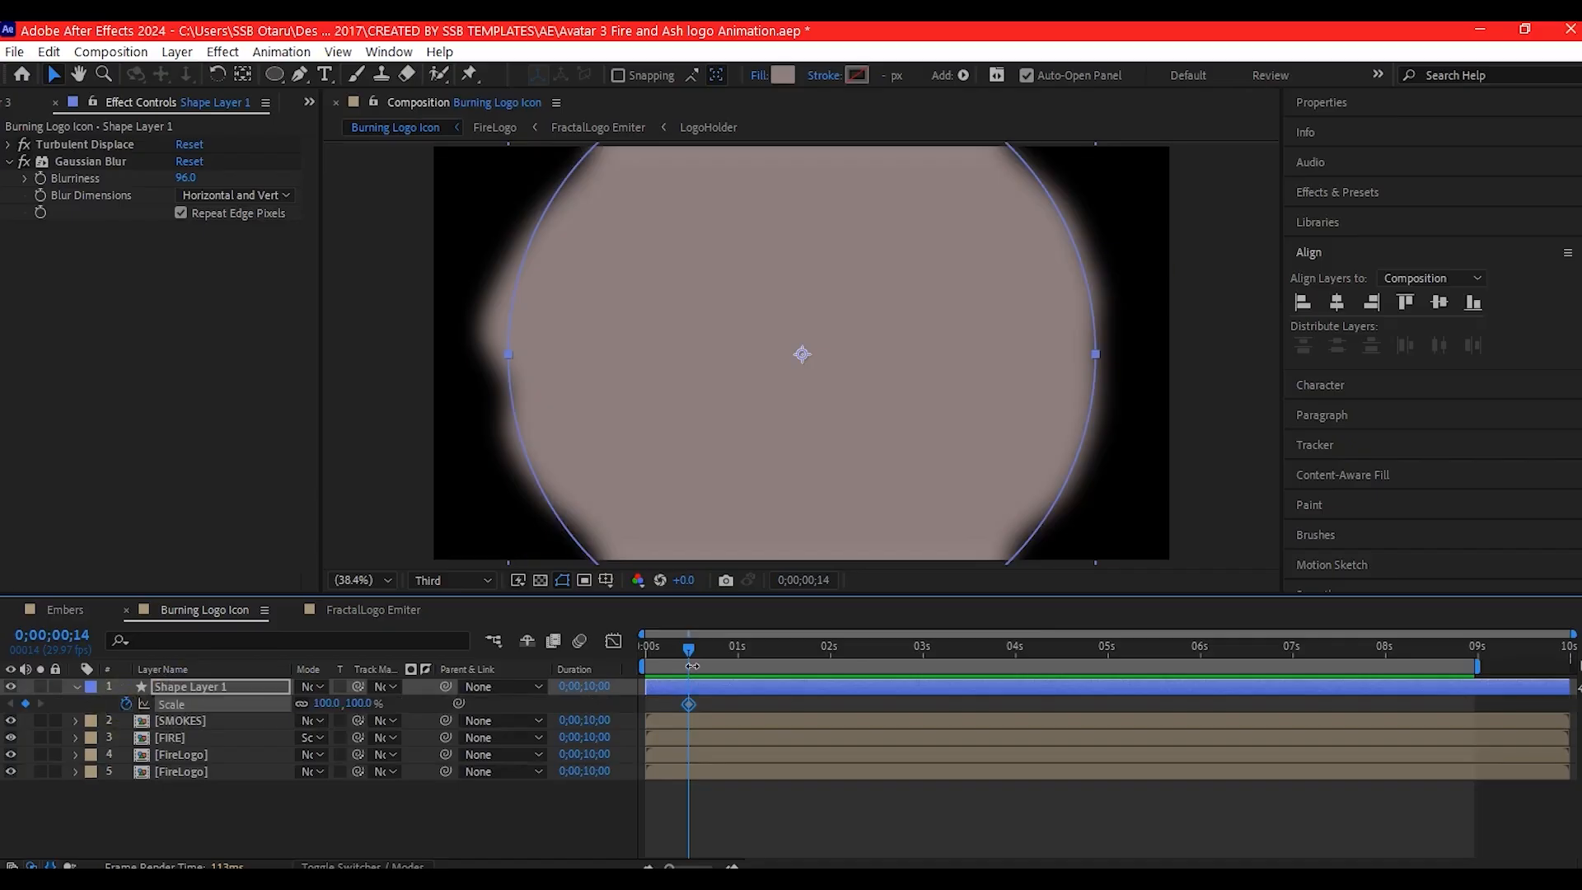
drag(686, 651, 621, 646)
key(Delete)
click(126, 704)
click(323, 704)
text(0)
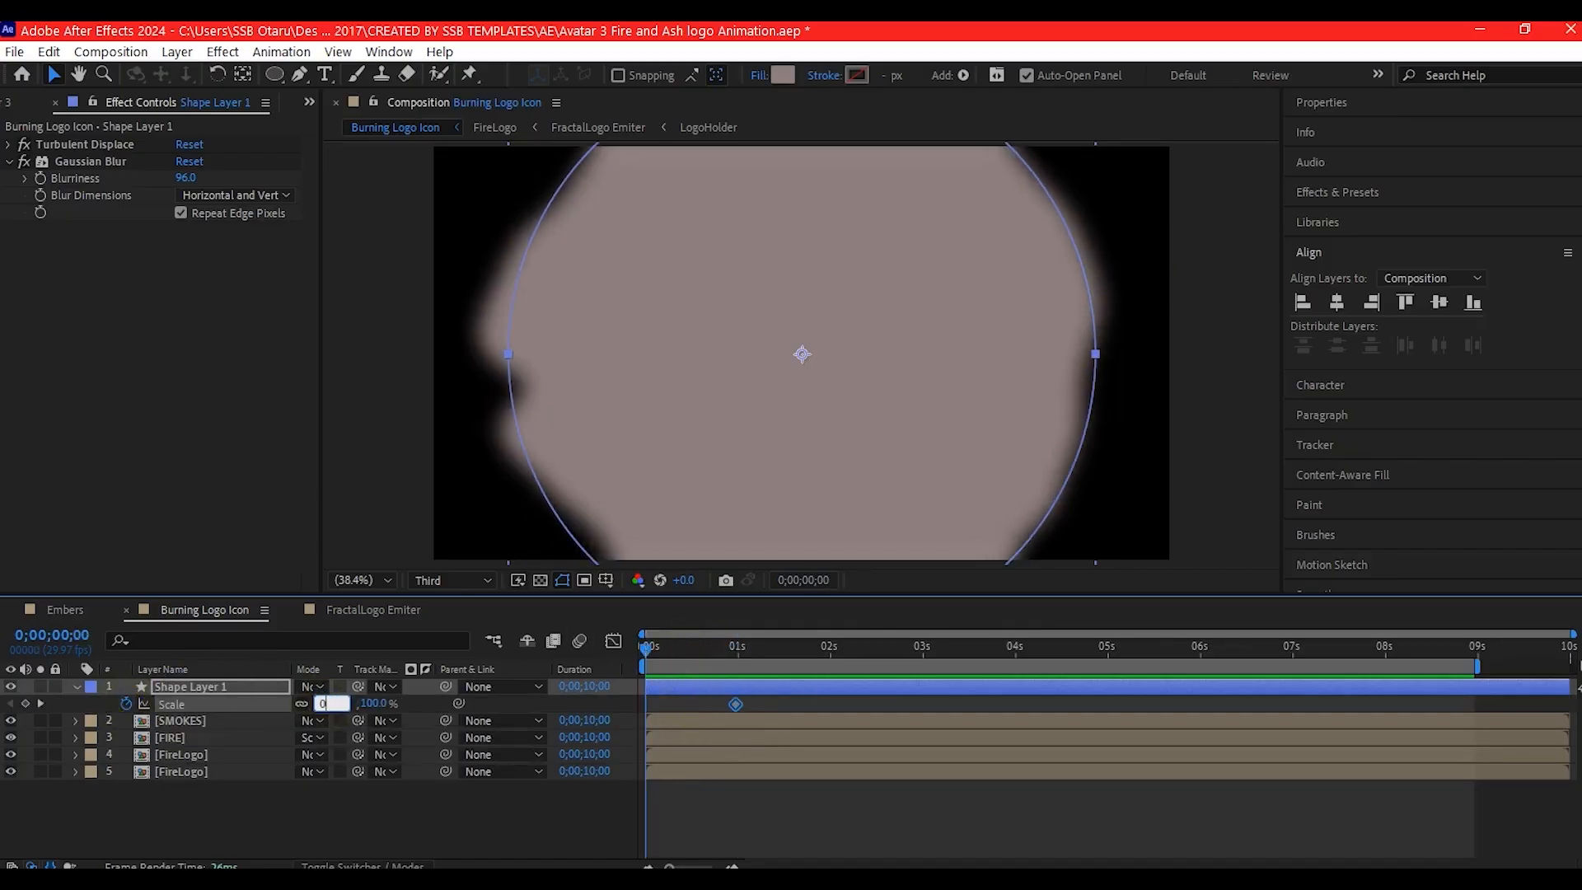
key(Return)
- Use Shape Layer 1 as the track matte for the SMOKES, FIRE and both FireLogo layers, and check the reveal
click(190, 721)
shift+click(178, 772)
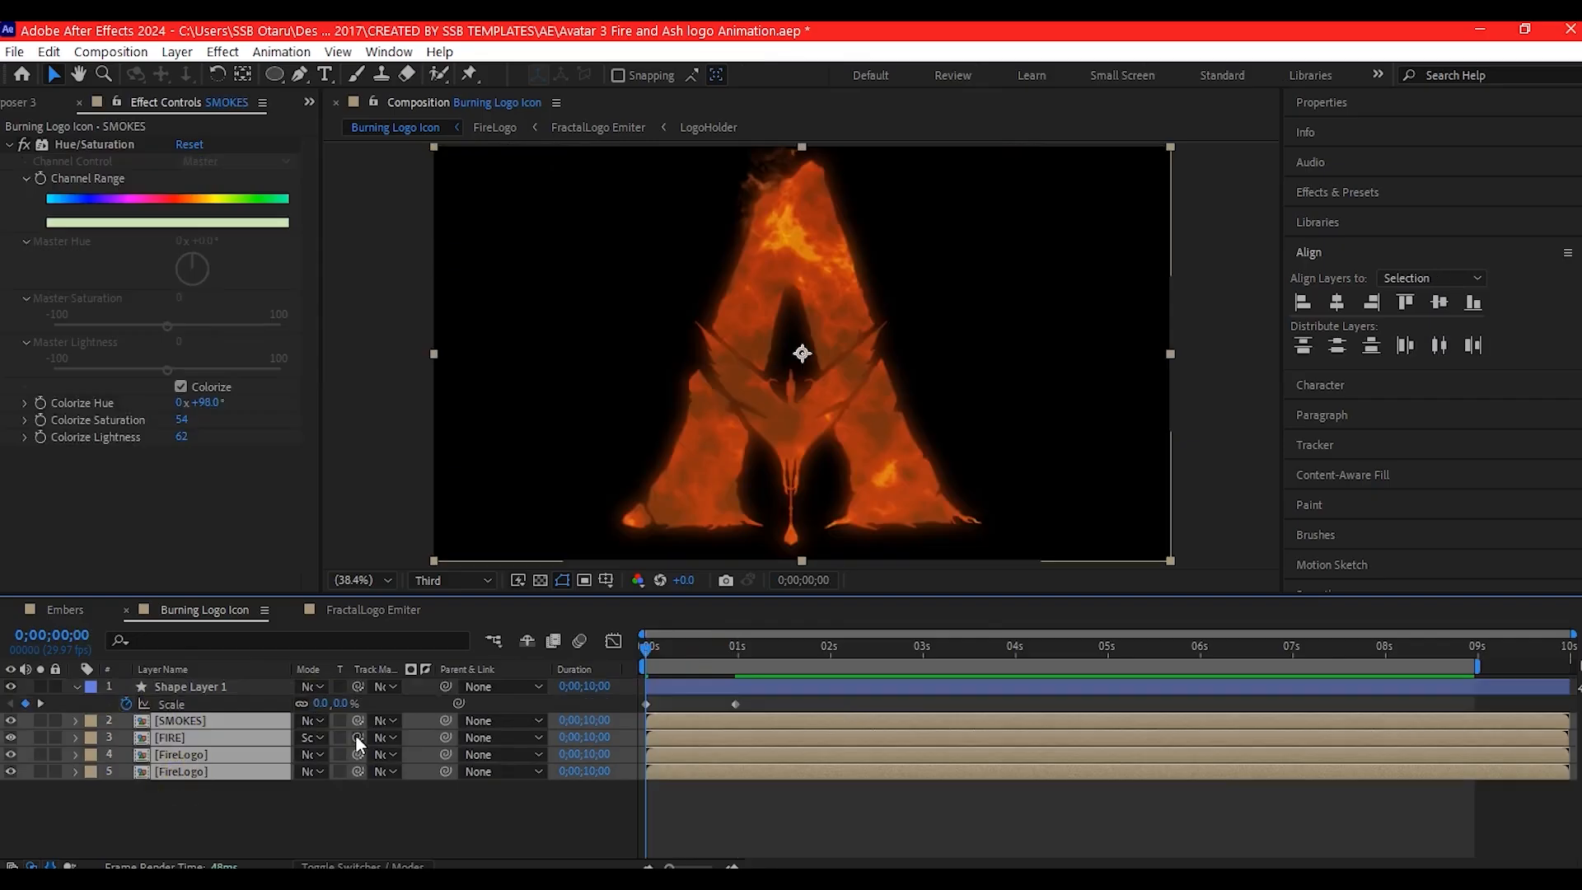
drag(359, 724, 211, 681)
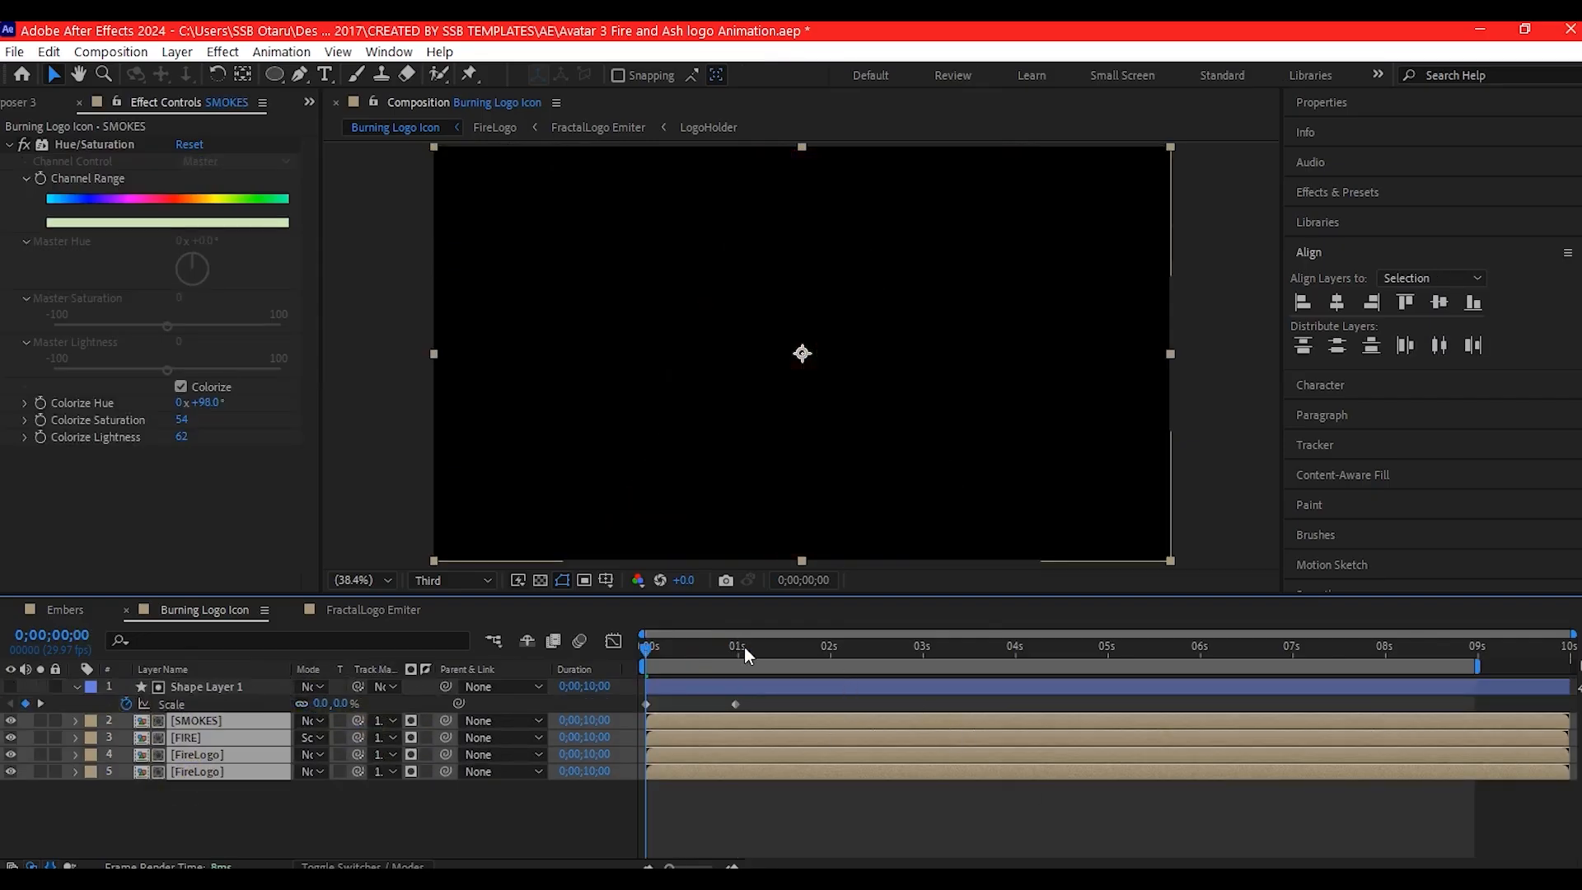
drag(645, 655, 698, 659)
- Create a 1920x1080 composition named Comp 1 lasting 10 seconds and add the Burning Logo Icon composition to it
key(ctrl+n)
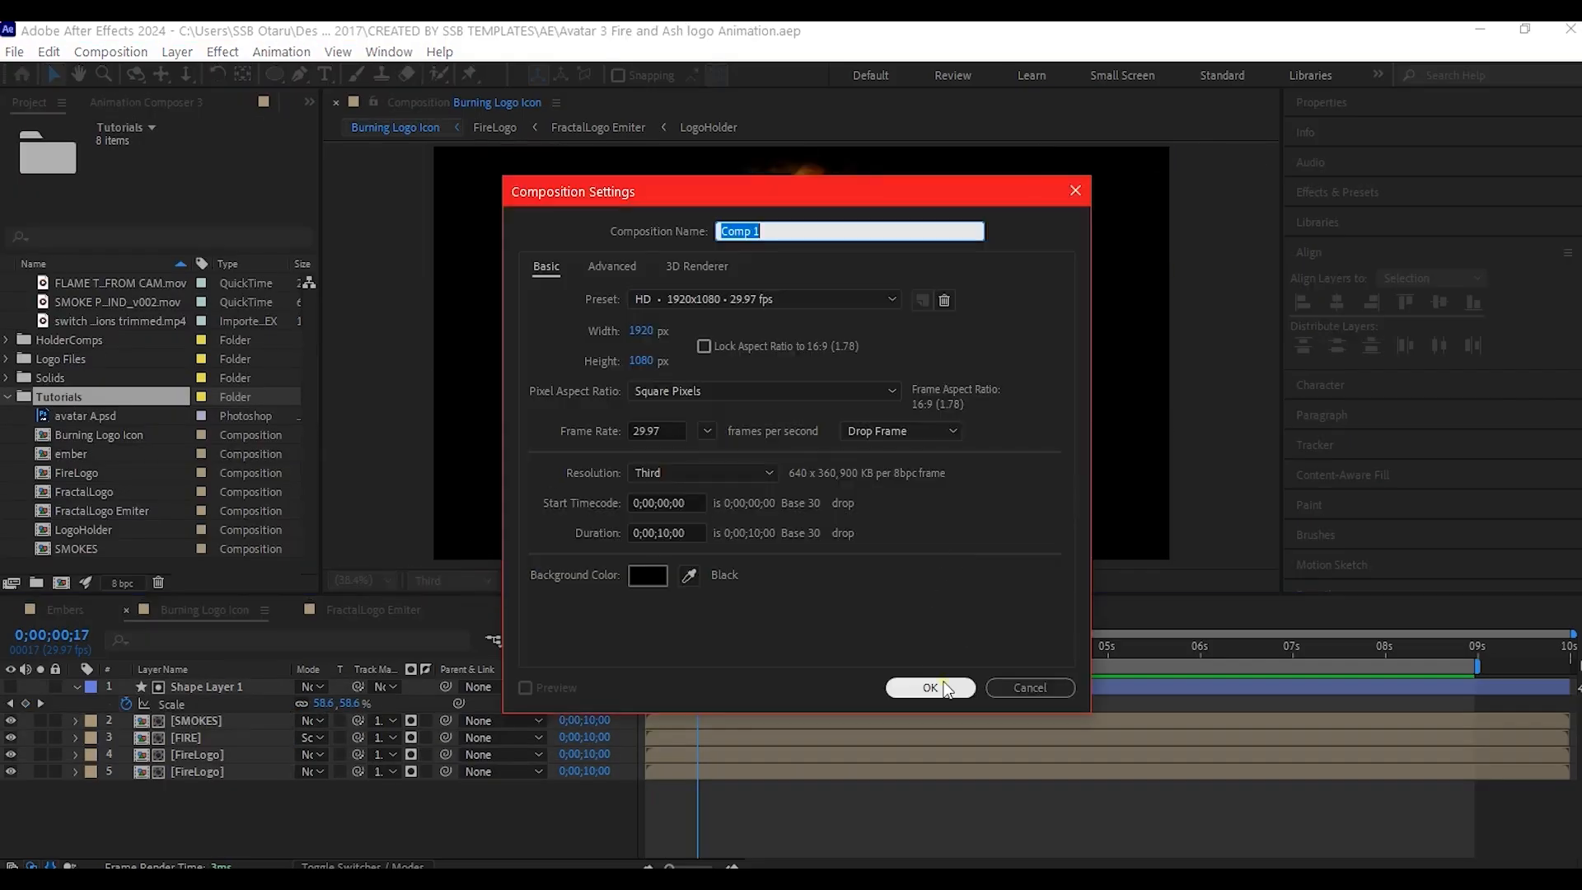
click(930, 688)
drag(99, 415, 138, 697)
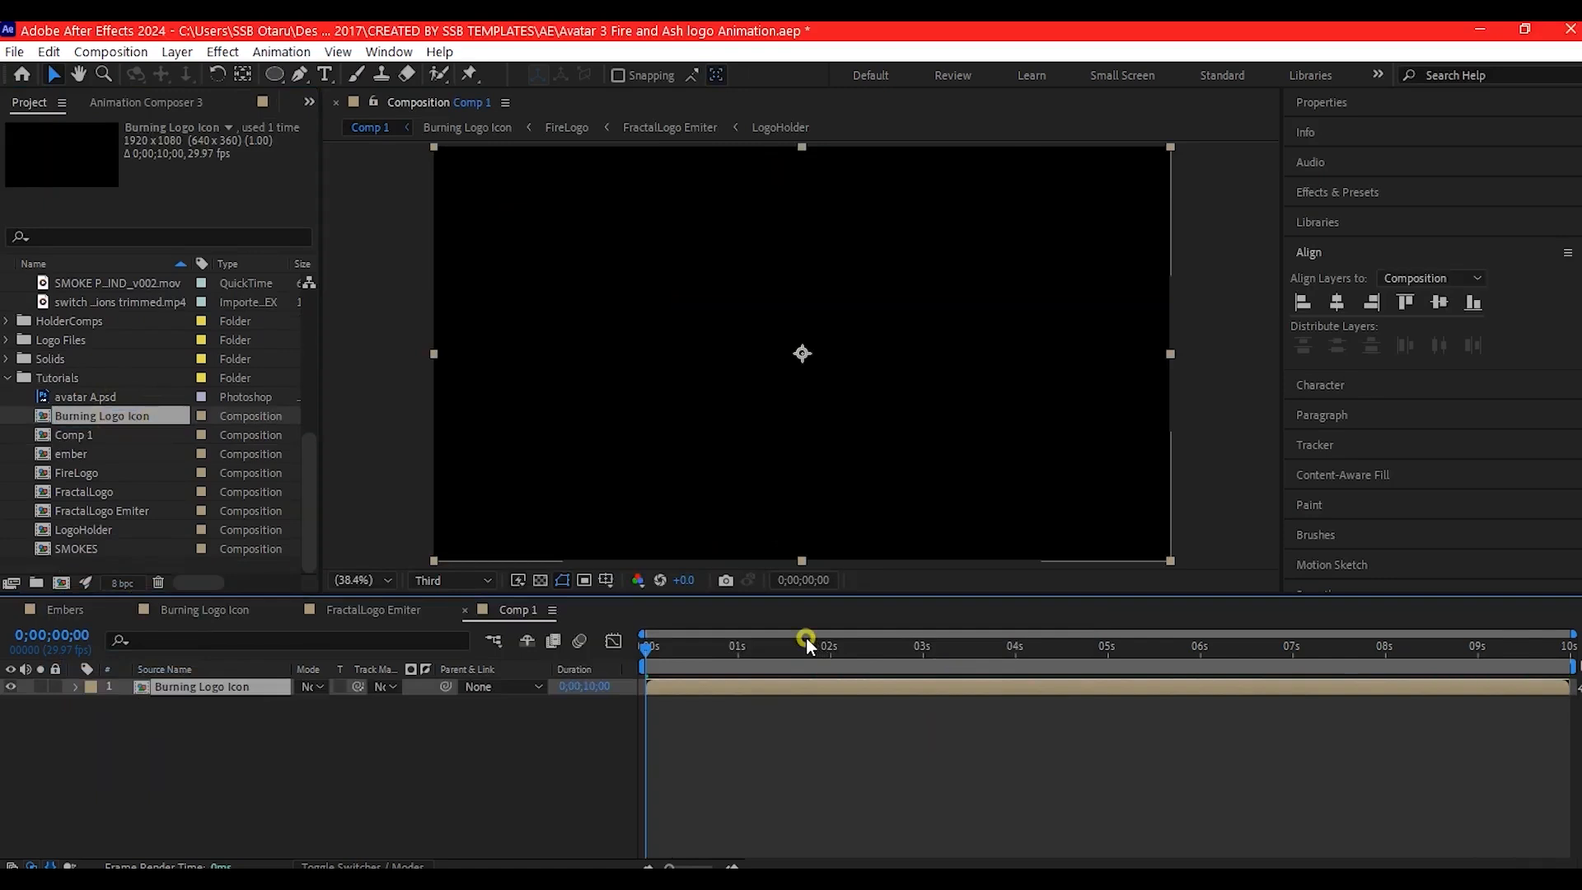
- Keyframe the Burning Logo Icon layer's Opacity from 100% at about four seconds to 16% at about six seconds
drag(806, 640, 1012, 649)
key(t)
click(126, 704)
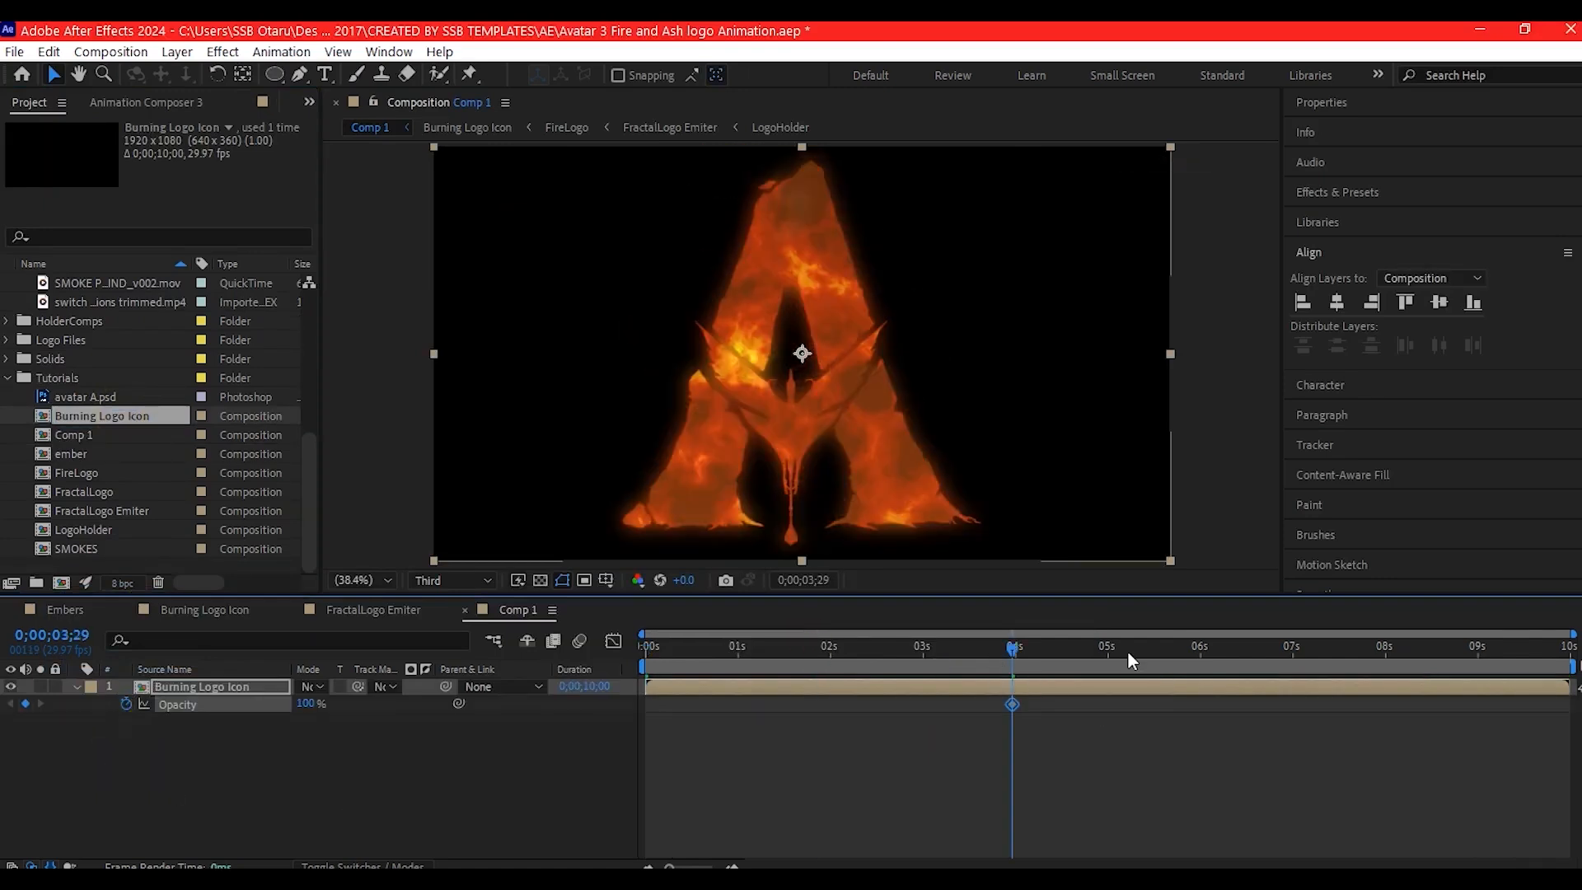
click(1201, 646)
drag(329, 705, 312, 705)
- Keyframe the Burning Logo Icon layer's Scale from 90% at the start to 110% at 0;00;06;02
drag(1203, 648, 643, 646)
key(shift+s)
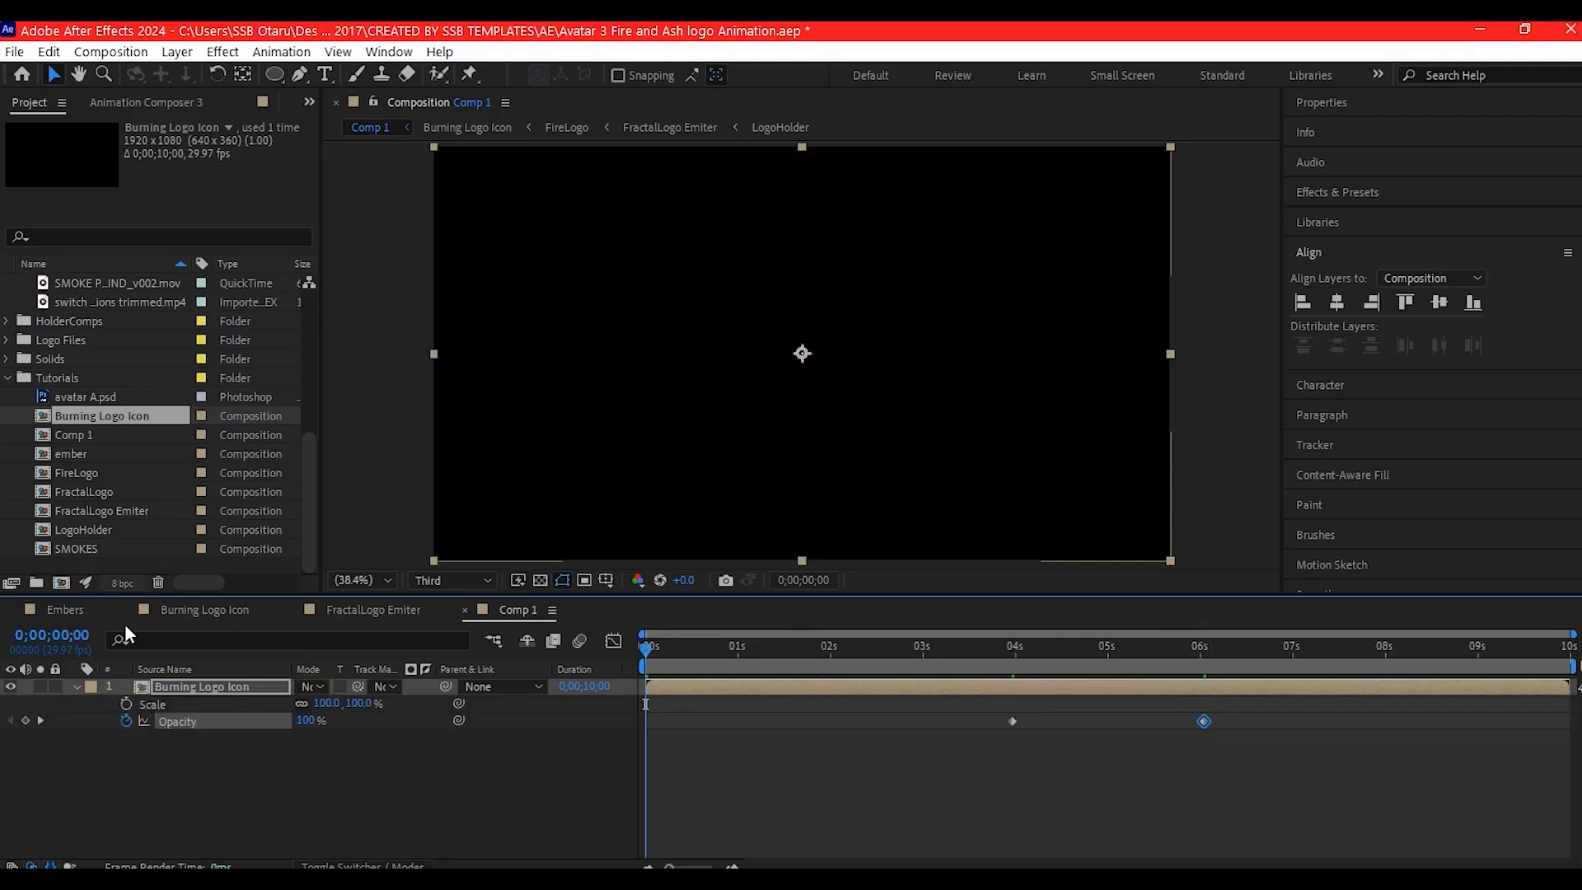
click(126, 705)
click(327, 703)
text(90)
key(Return)
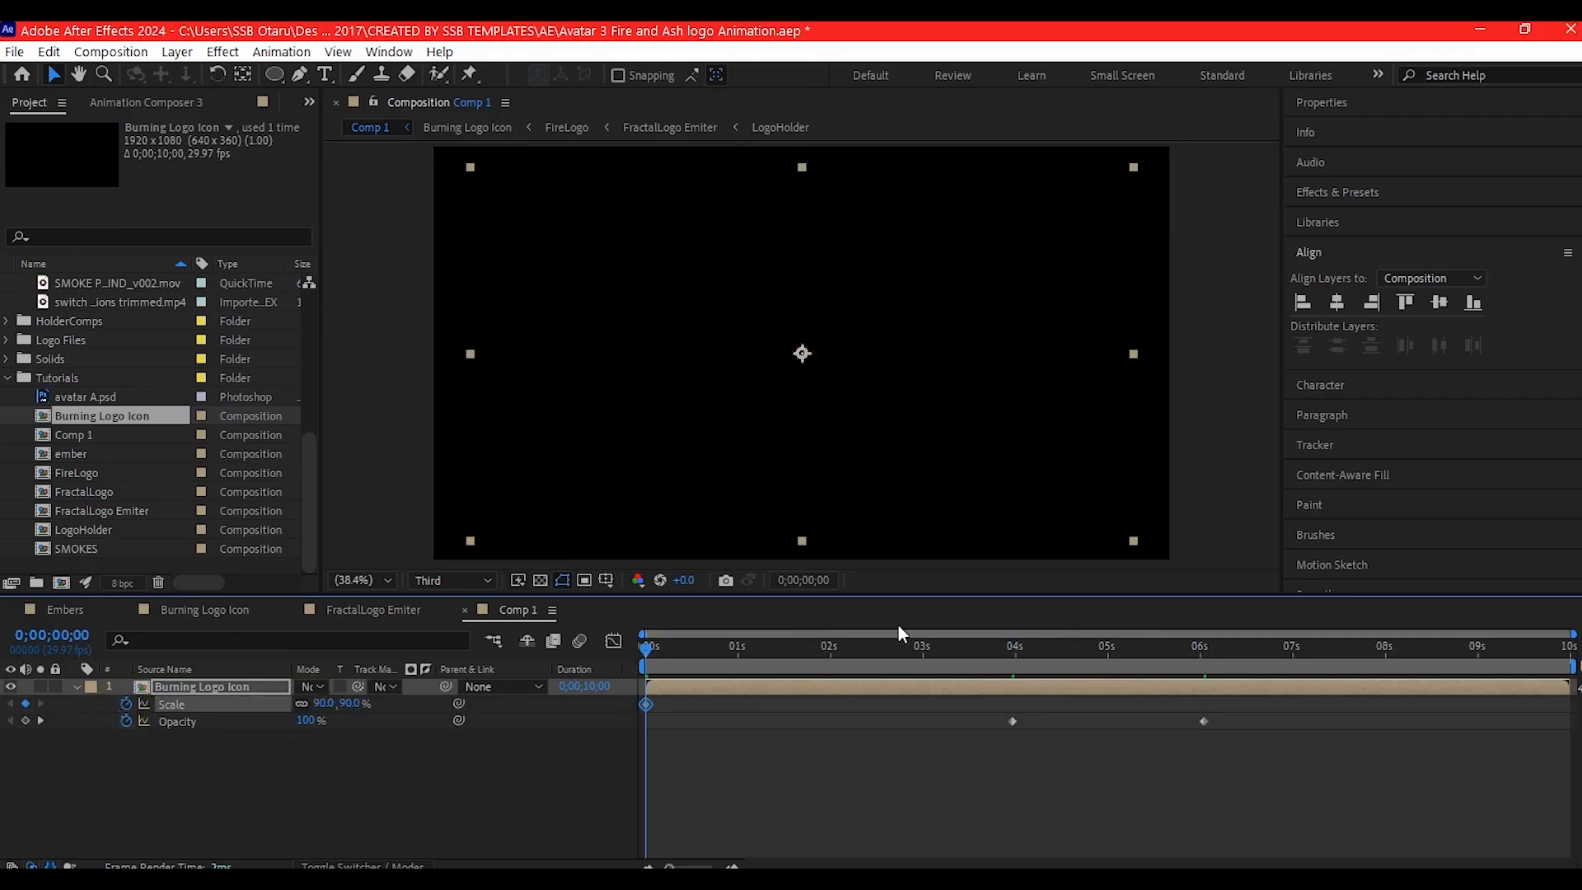
click(1203, 646)
click(320, 704)
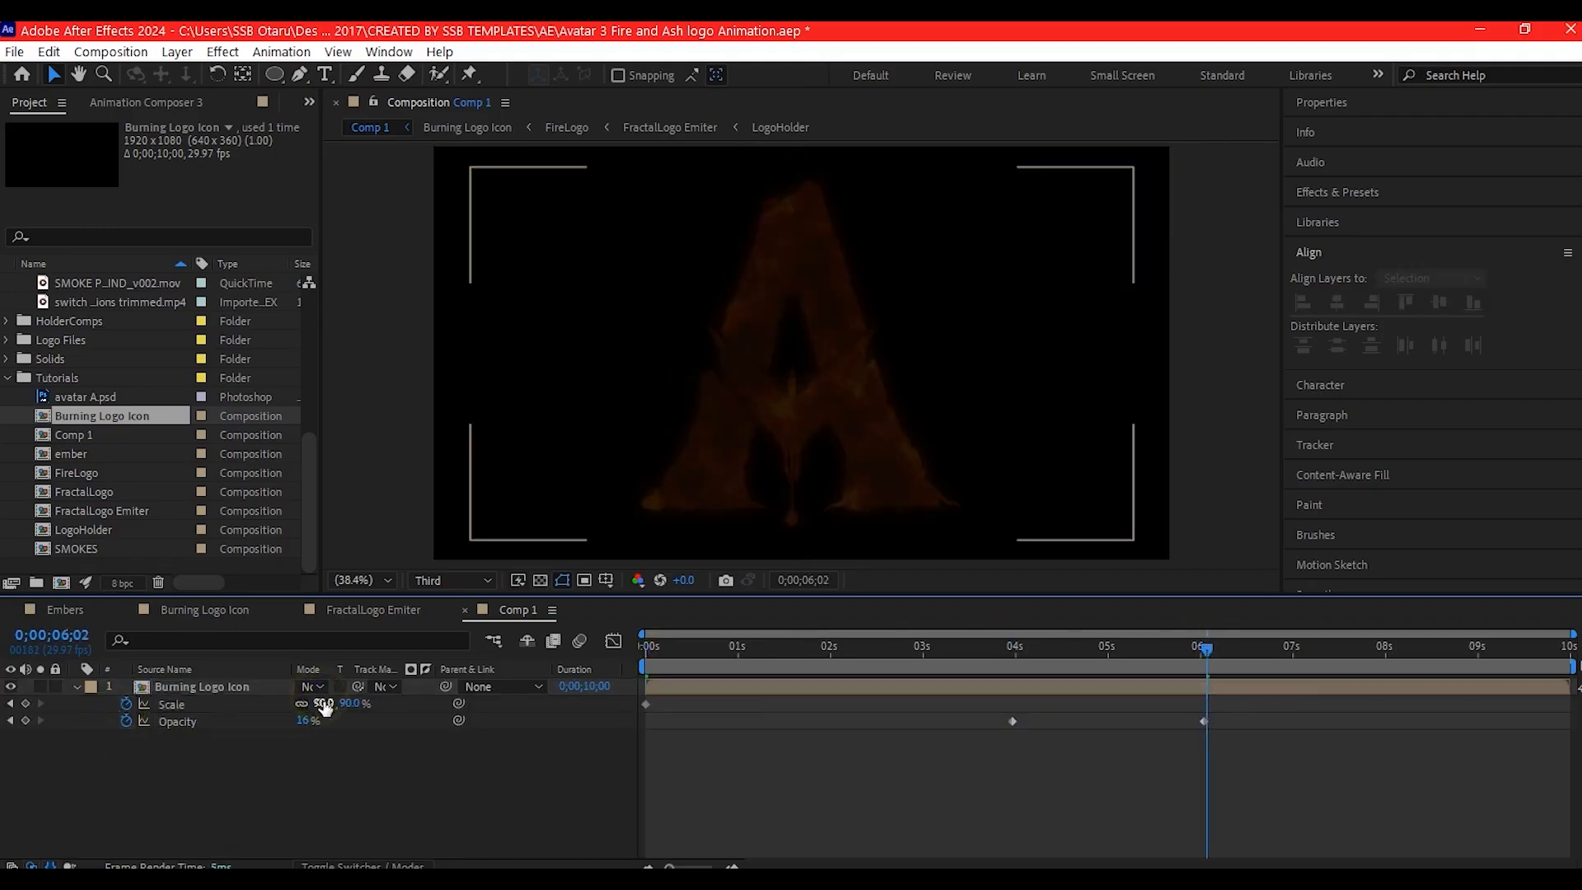
key(Return)
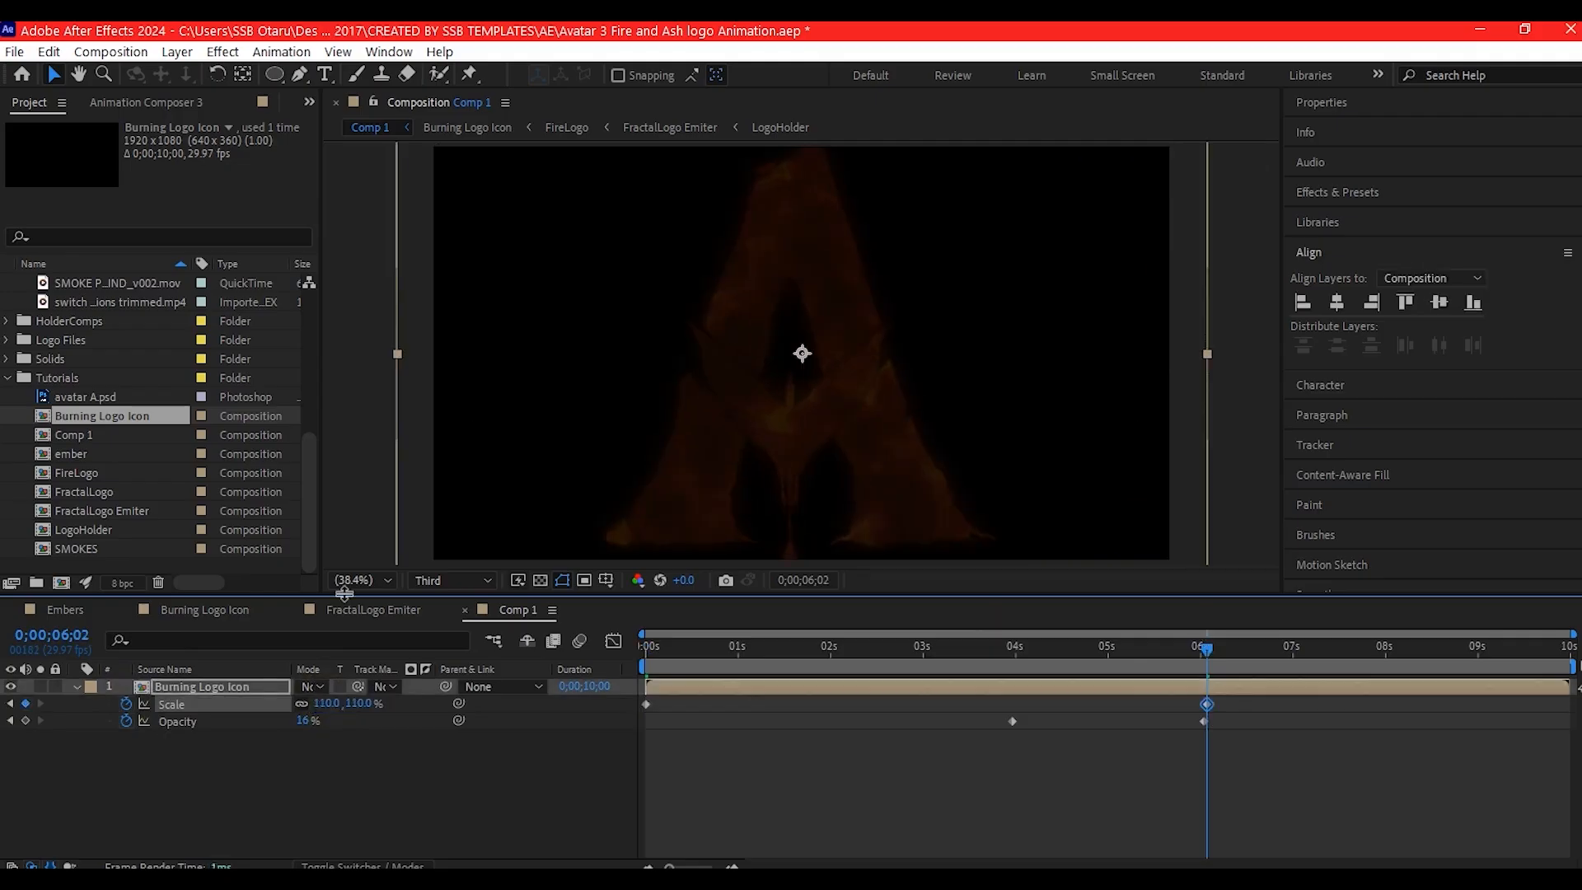
click(12, 721)
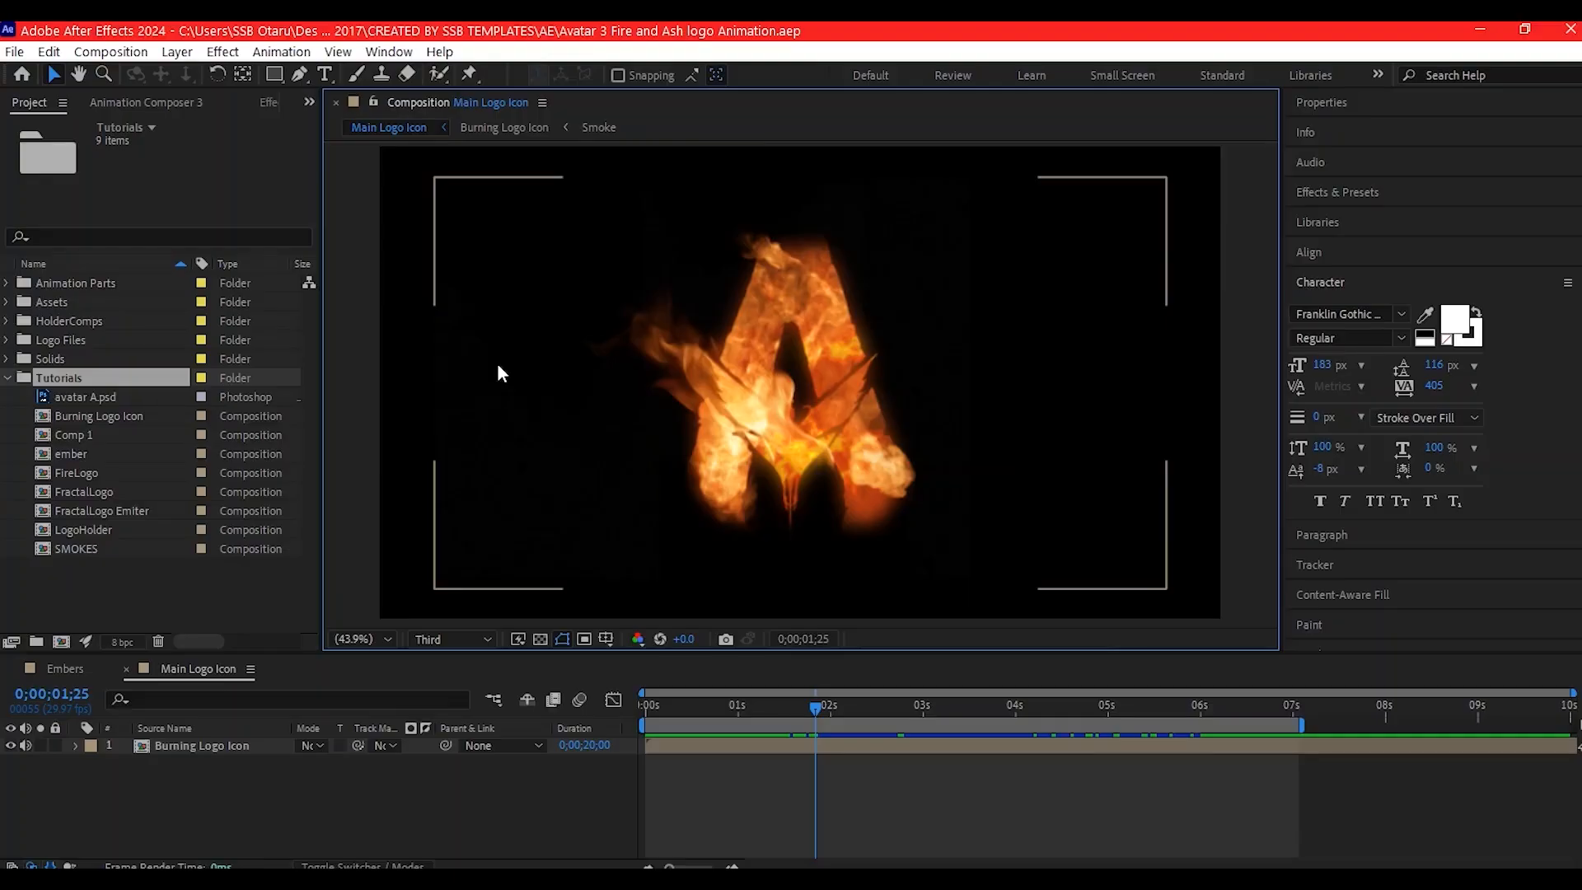
- Create a 1920x1080 composition named Title lasting 10 seconds
key(ctrl+n)
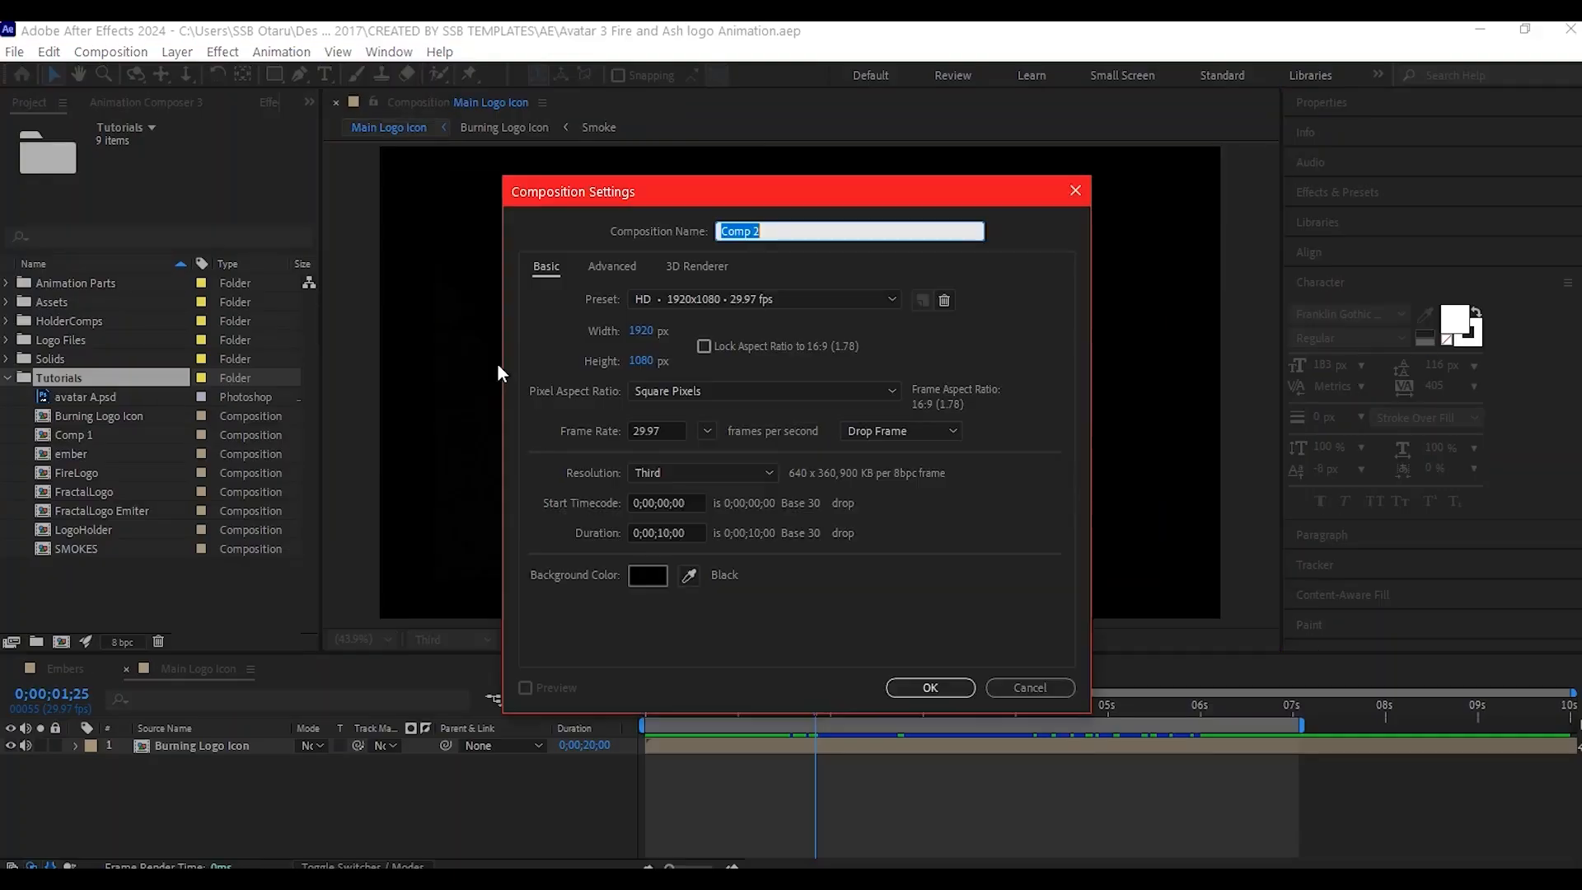
text(Title)
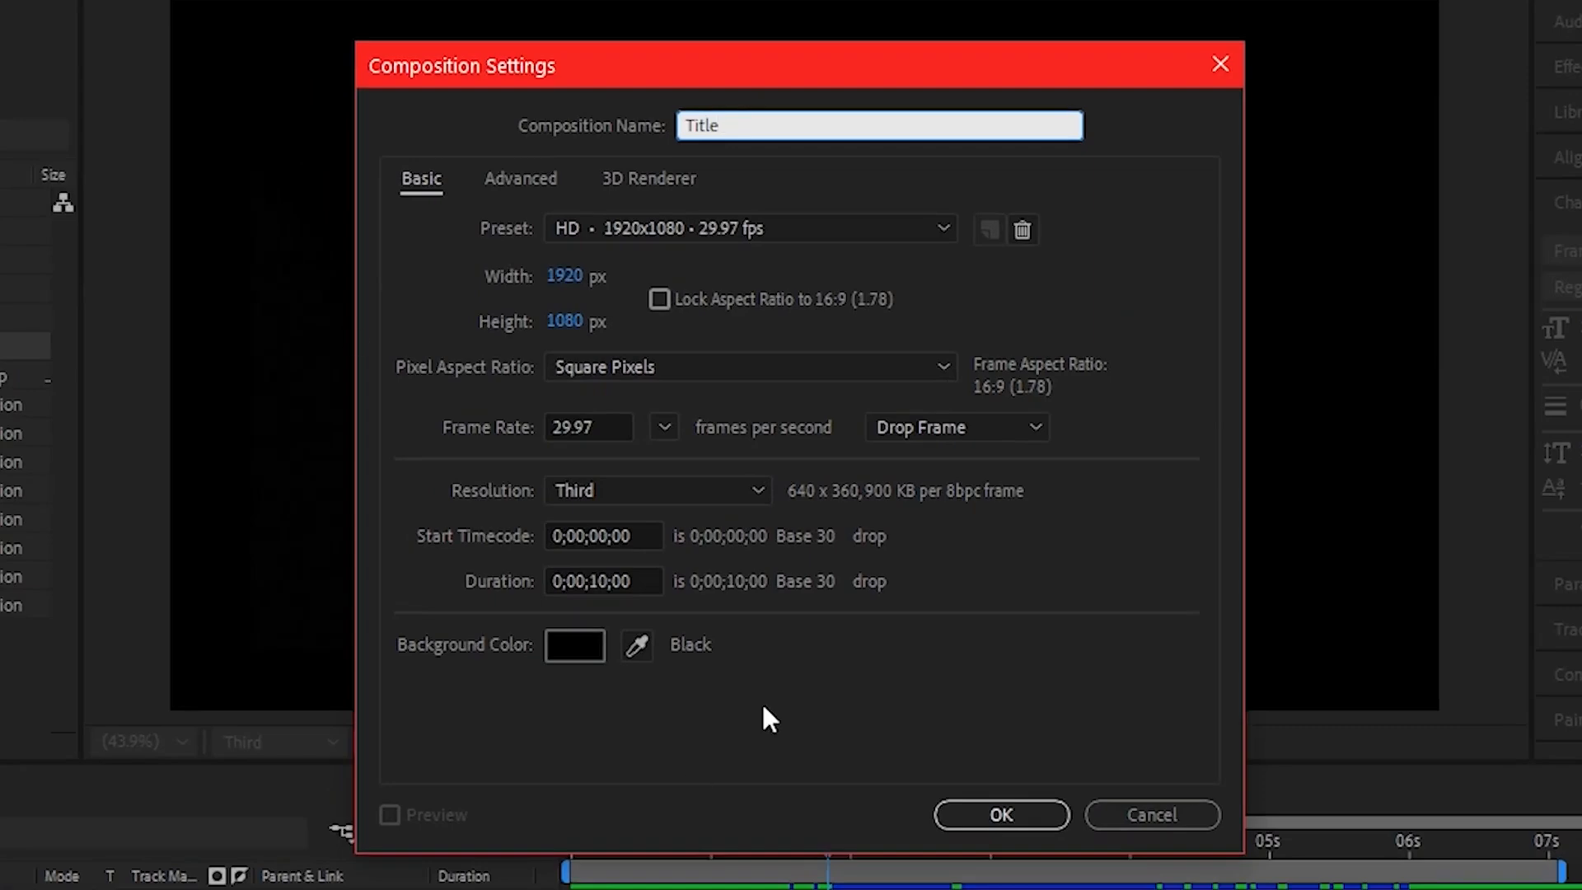
click(975, 824)
- Import the avatar text image from the Logos folder and place it in the Title composition scaled to 47%
click(611, 840)
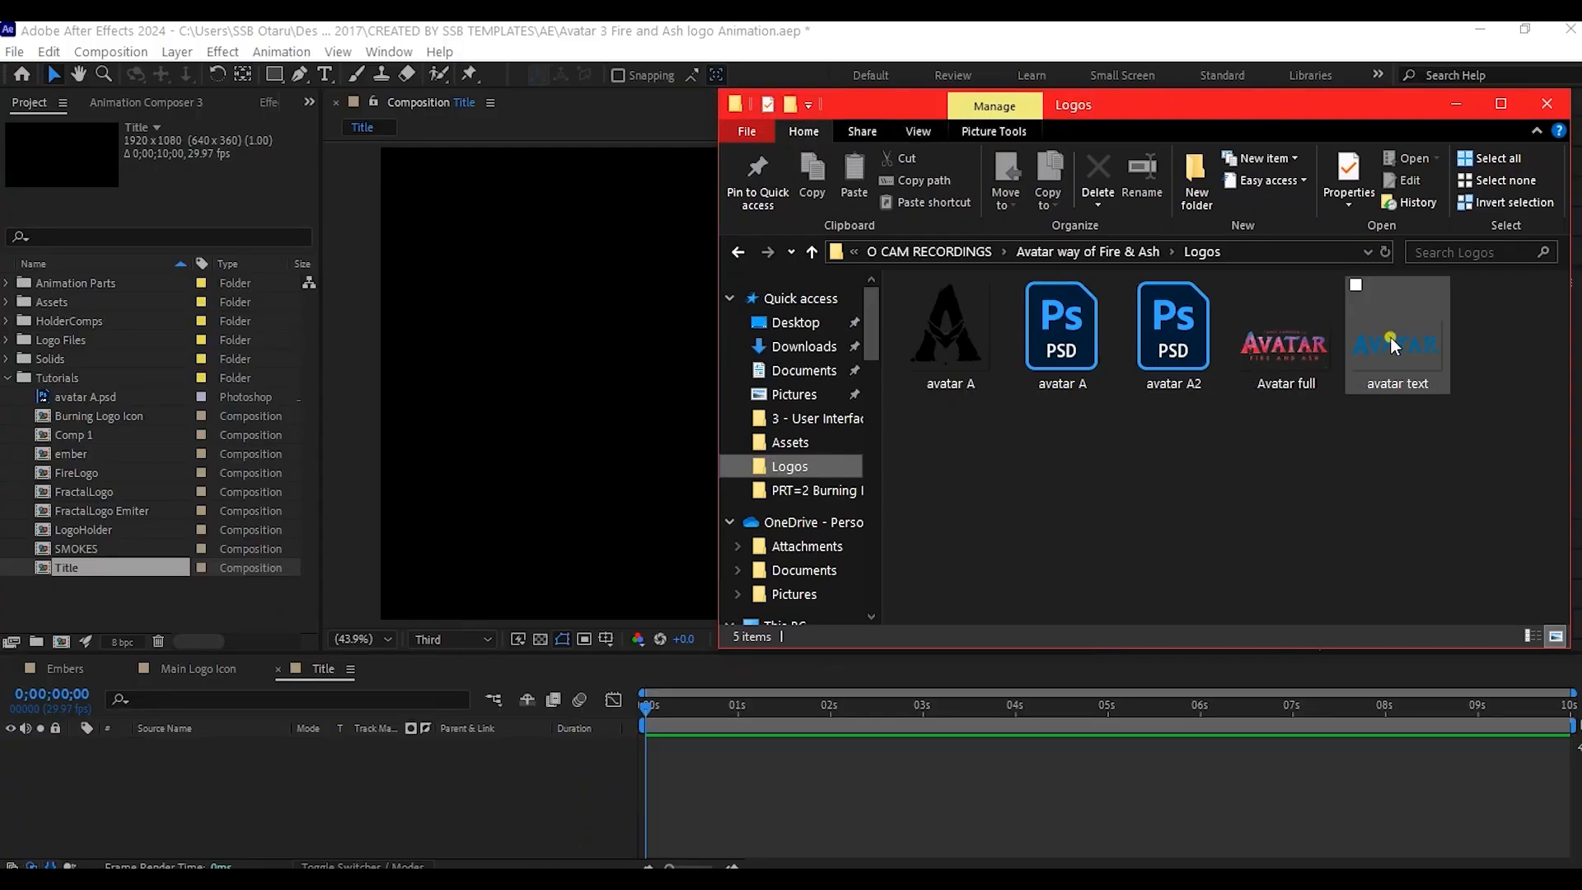
drag(1391, 338, 46, 379)
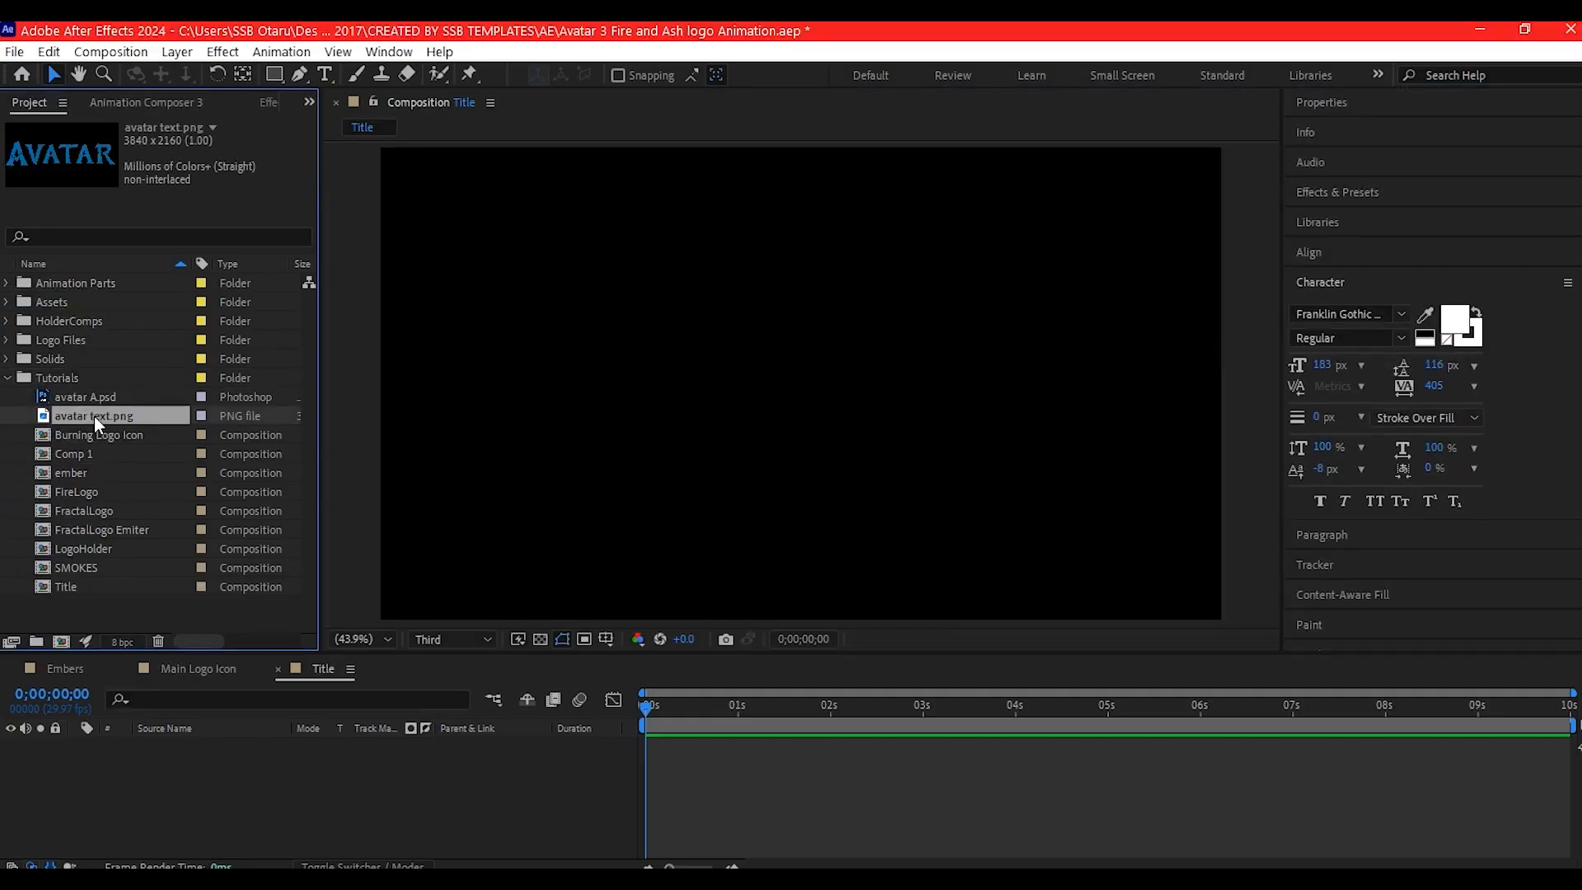
drag(99, 416, 239, 768)
key(s)
- Pre-compose the avatar text layer as TitleChanger, moving all attributes into the new composition
click(172, 740)
key(ctrl+shift+c)
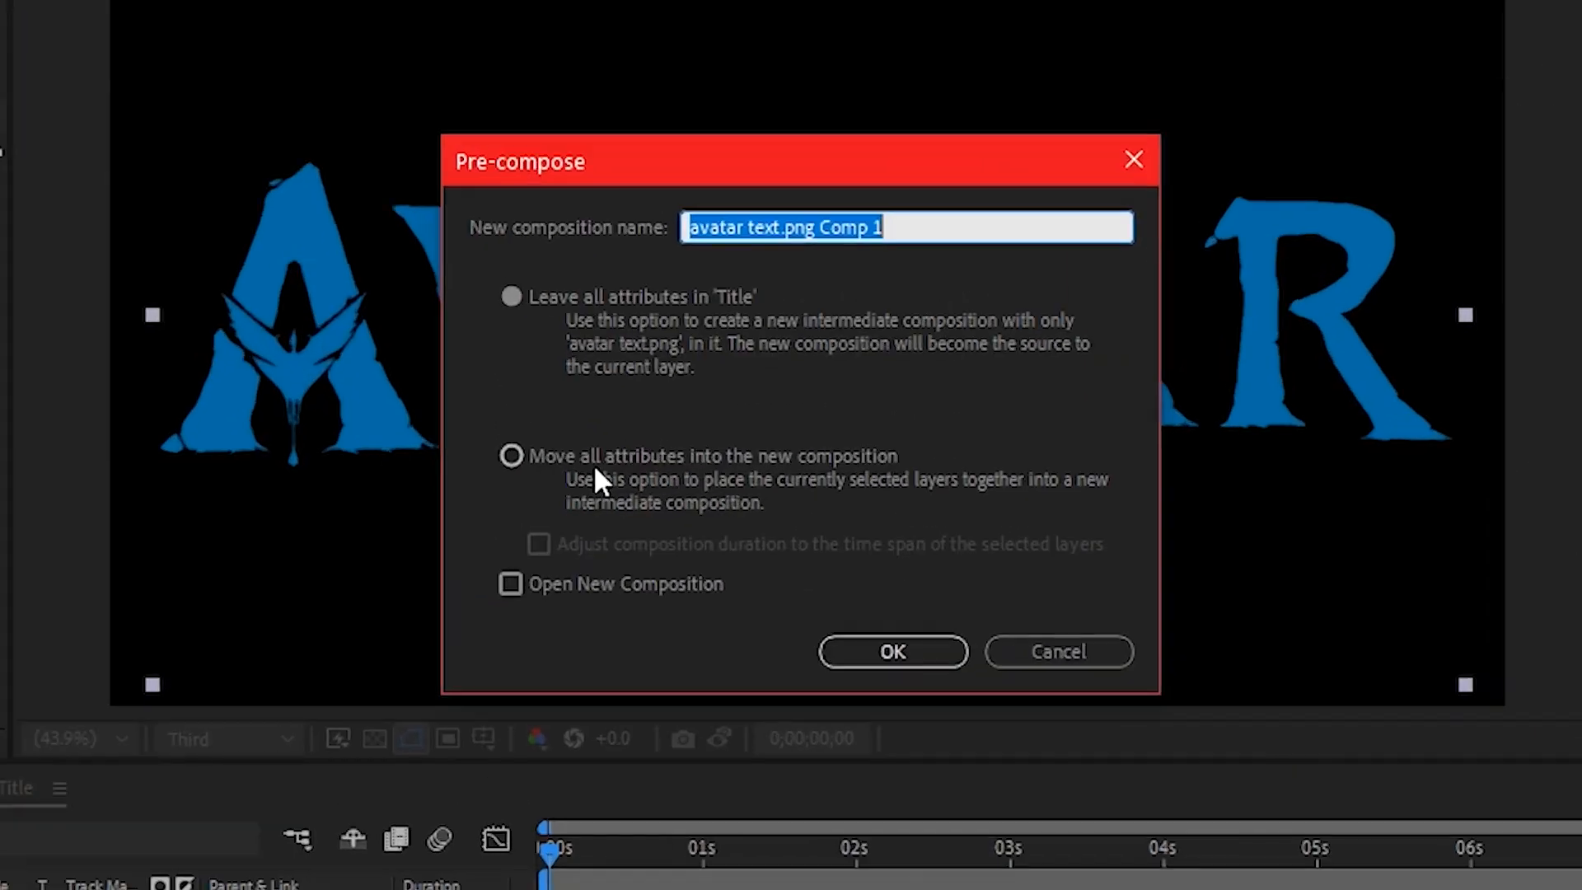
text(TitleChanger)
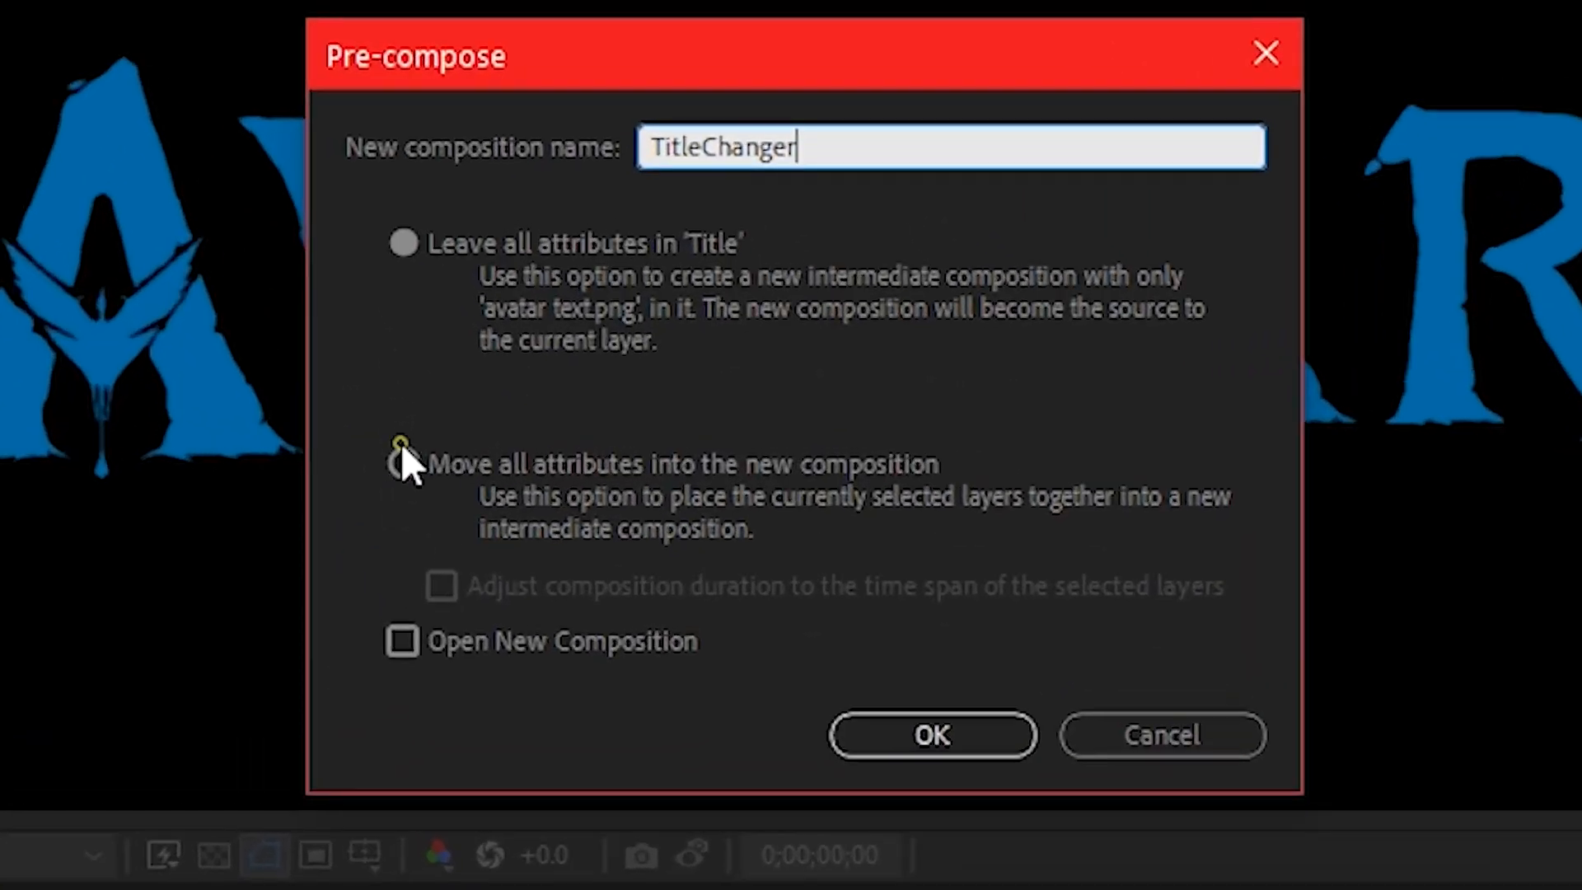
click(508, 457)
click(922, 657)
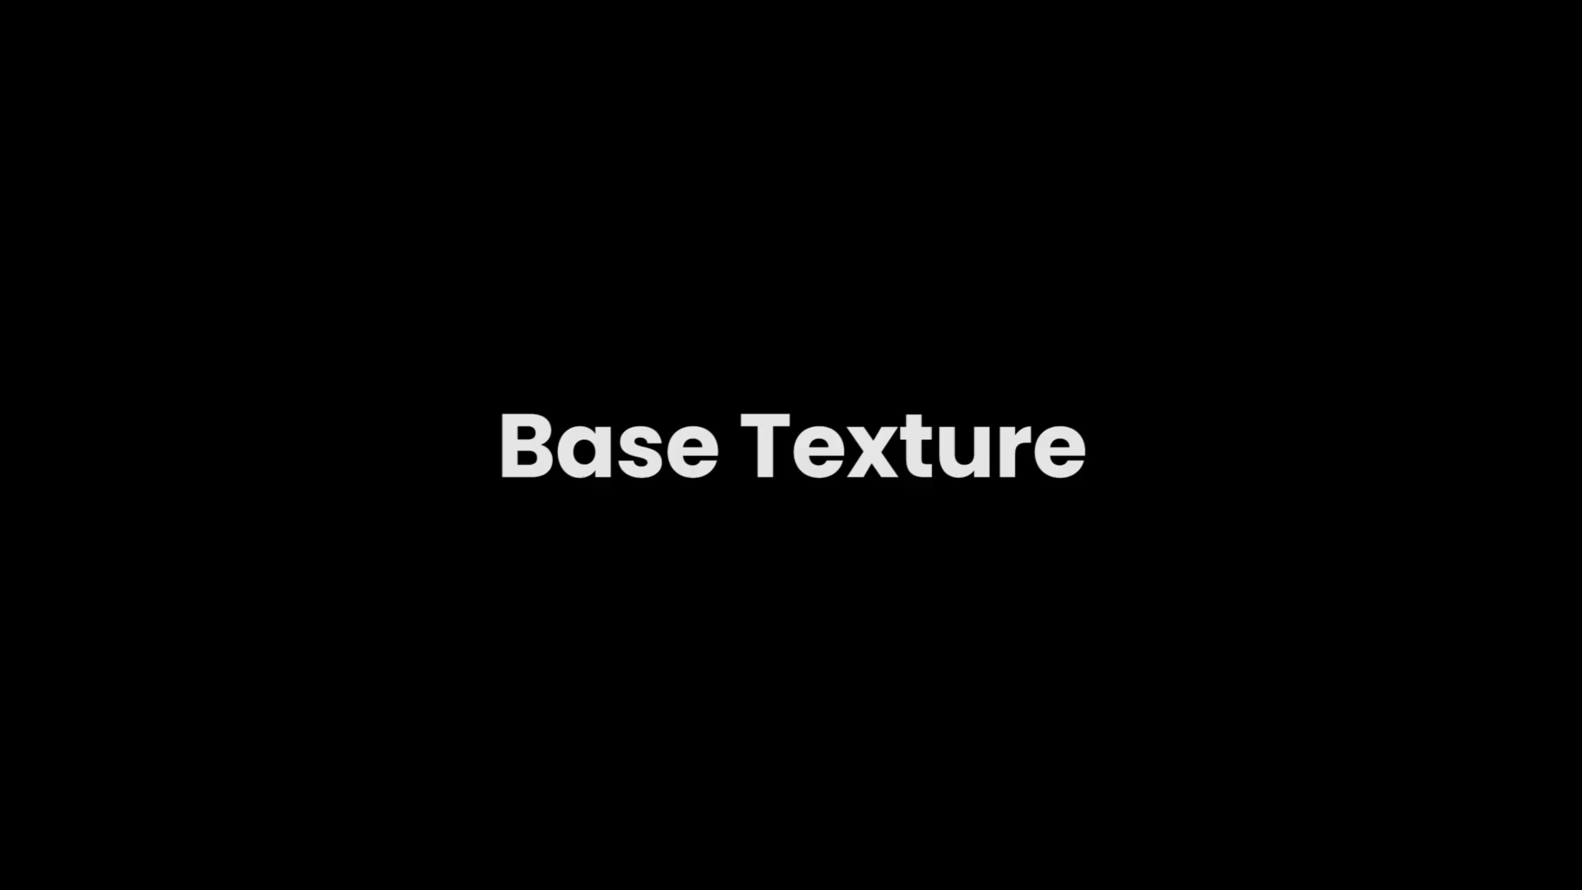
- Create a black 1920x1080 solid named Texture beneath the TitleChanger layer
right_click(550, 554)
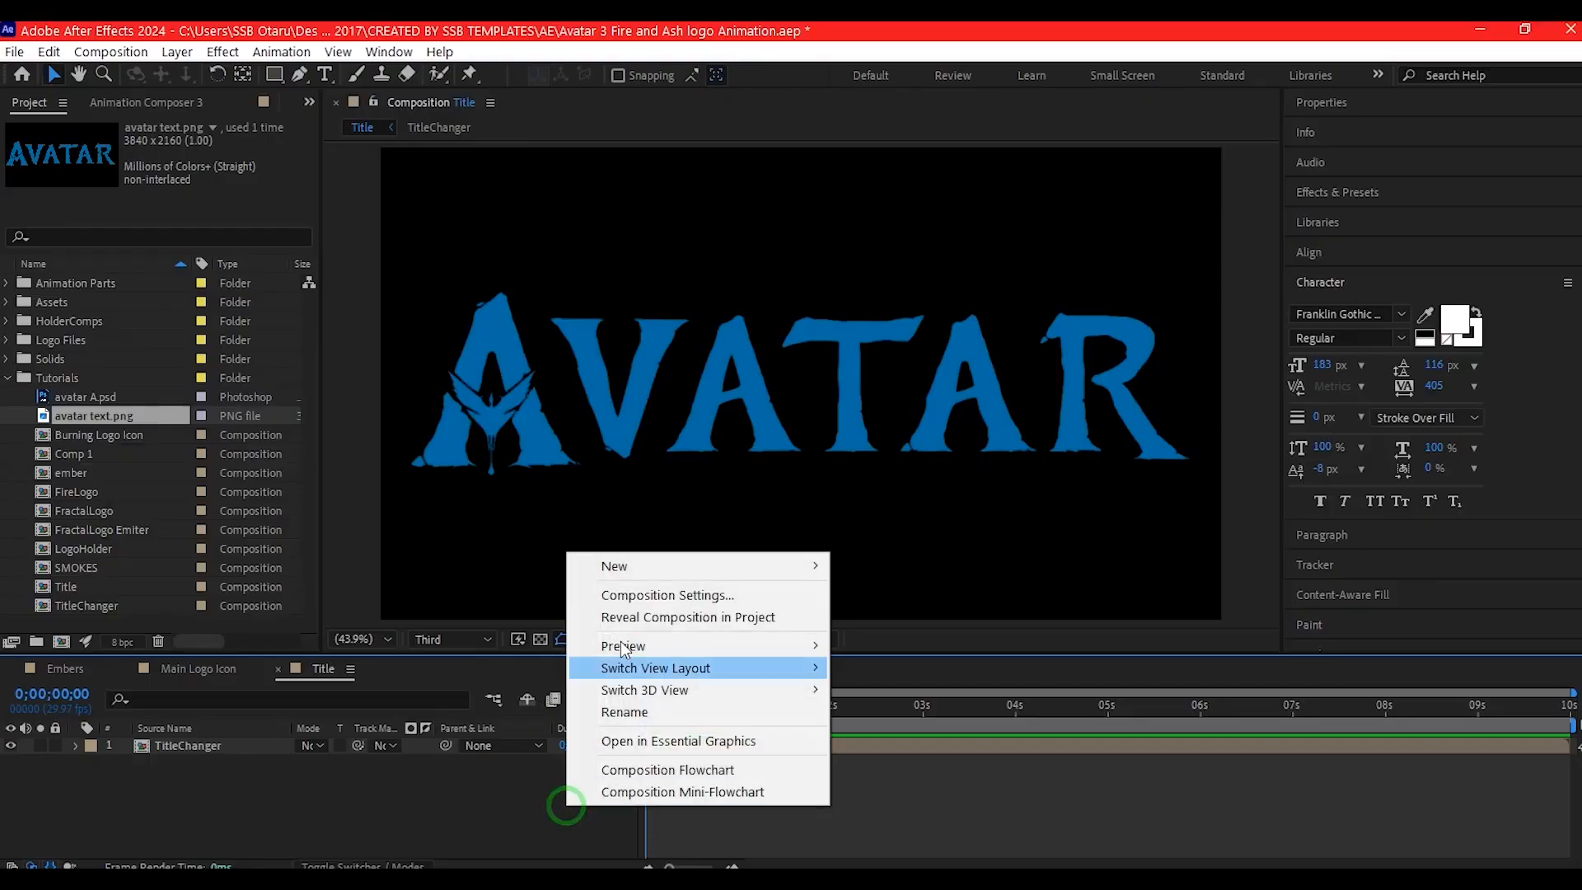
mouse_move(649, 564)
click(873, 614)
text(Te)
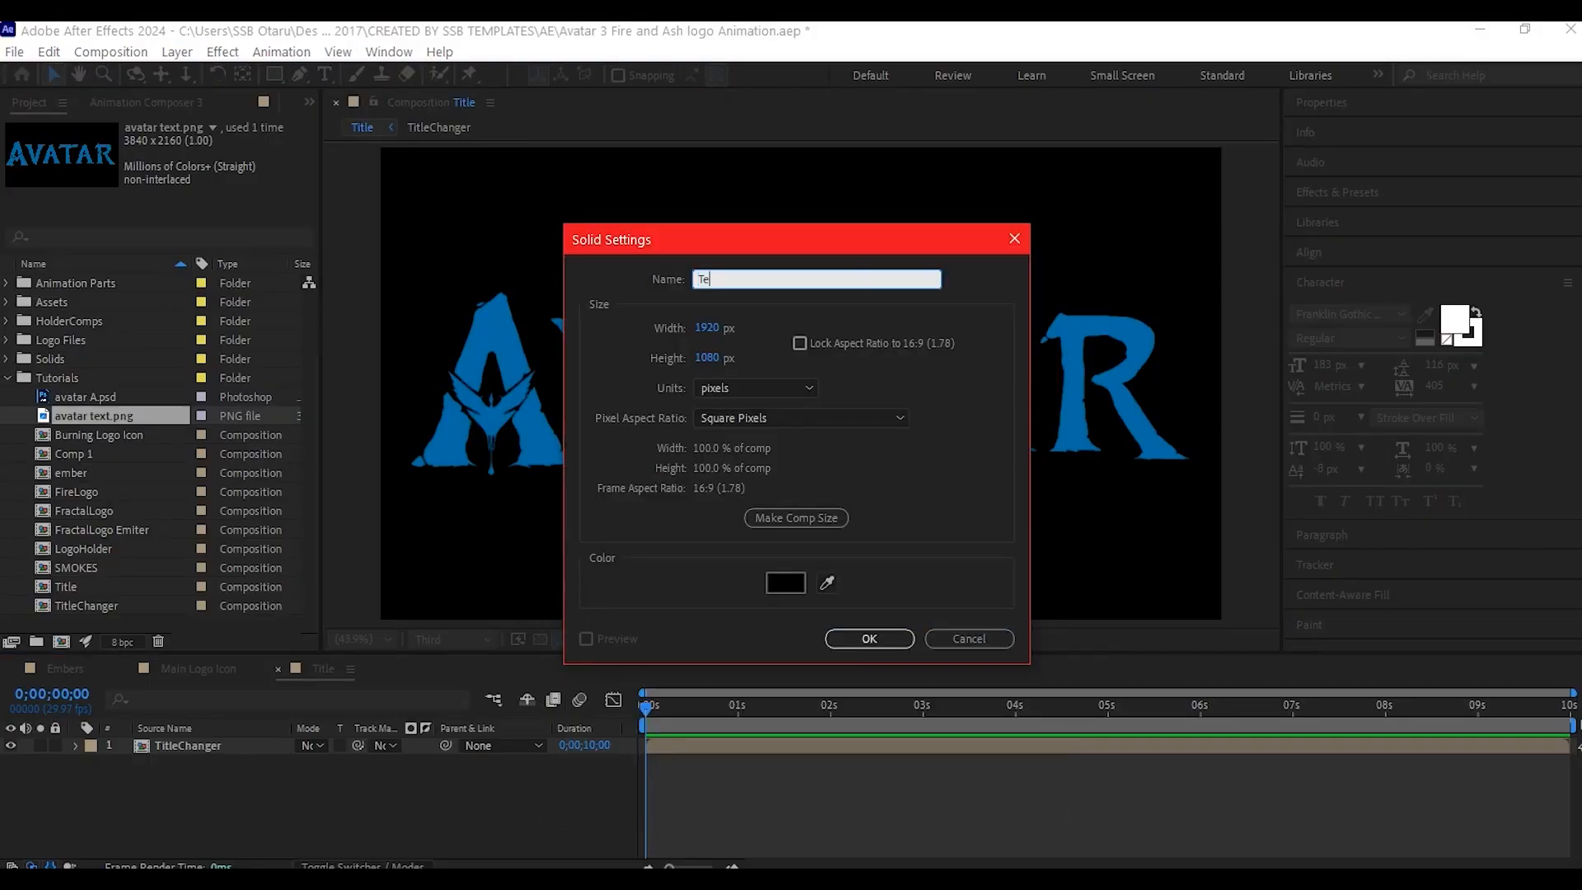
text(xture)
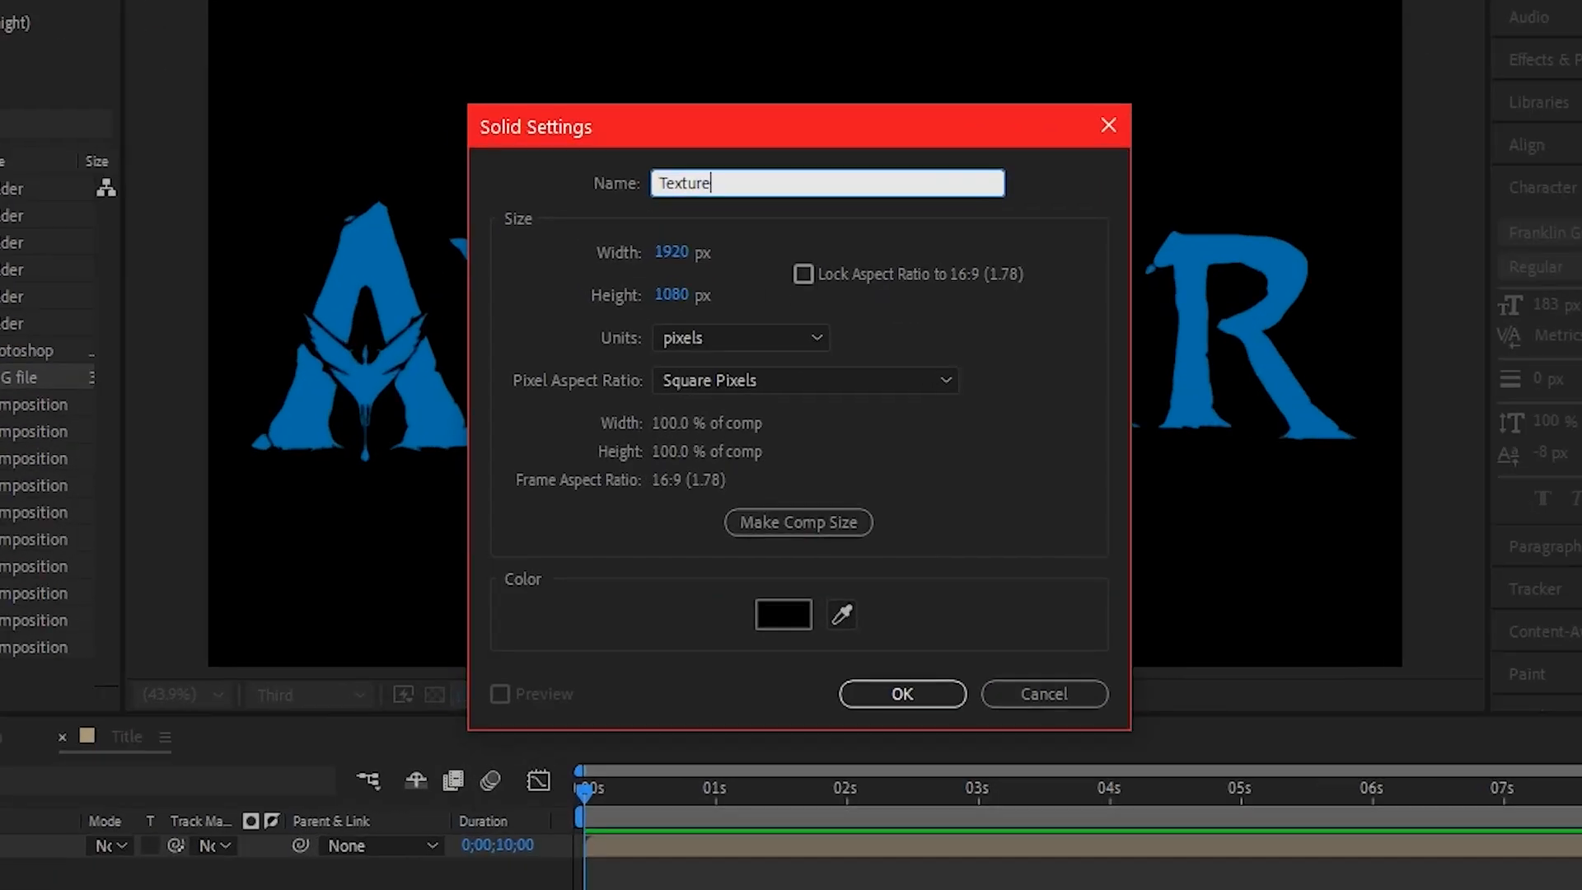
click(896, 699)
- Apply the Fractal Noise effect to the Texture solid
key(ctrl+space)
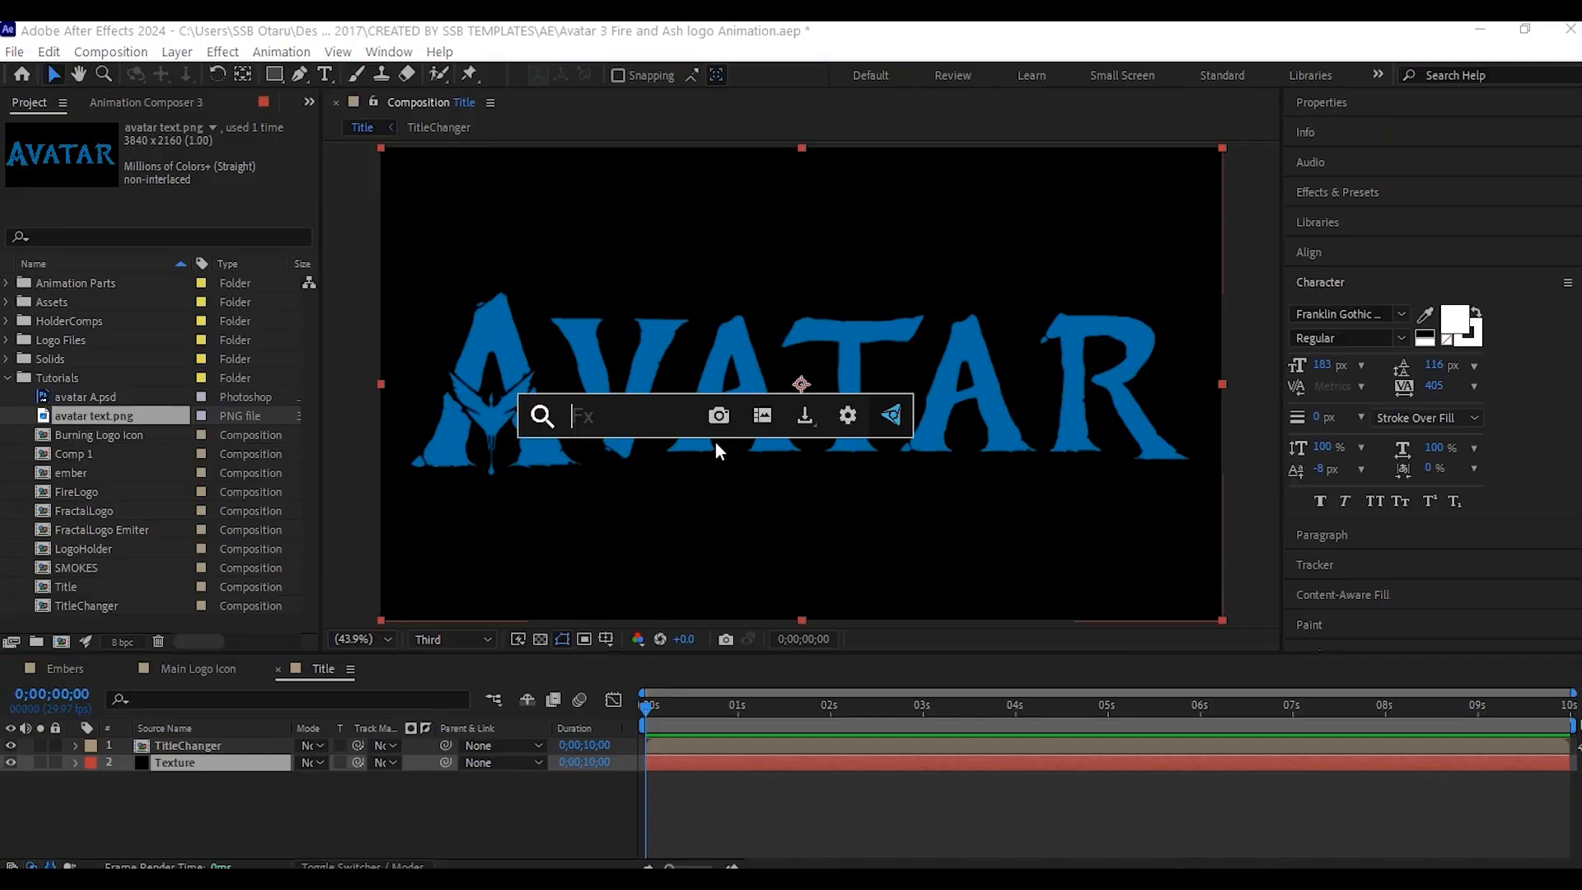
text(fractal)
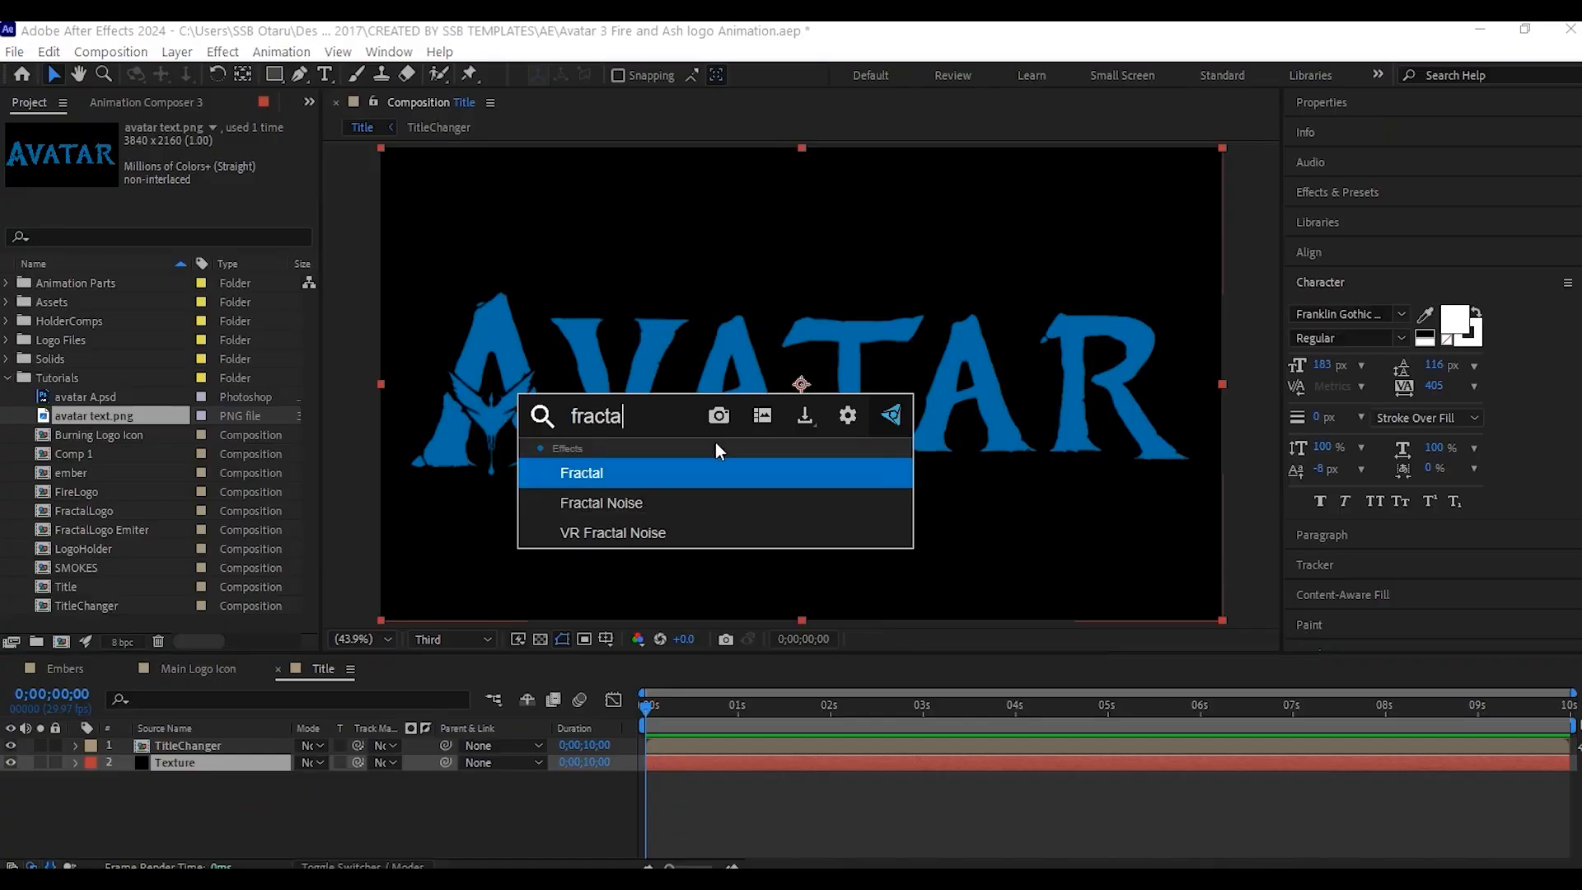
click(607, 500)
- Set the Fractal Noise Scale to 20 and its Contrast to 60
click(20, 276)
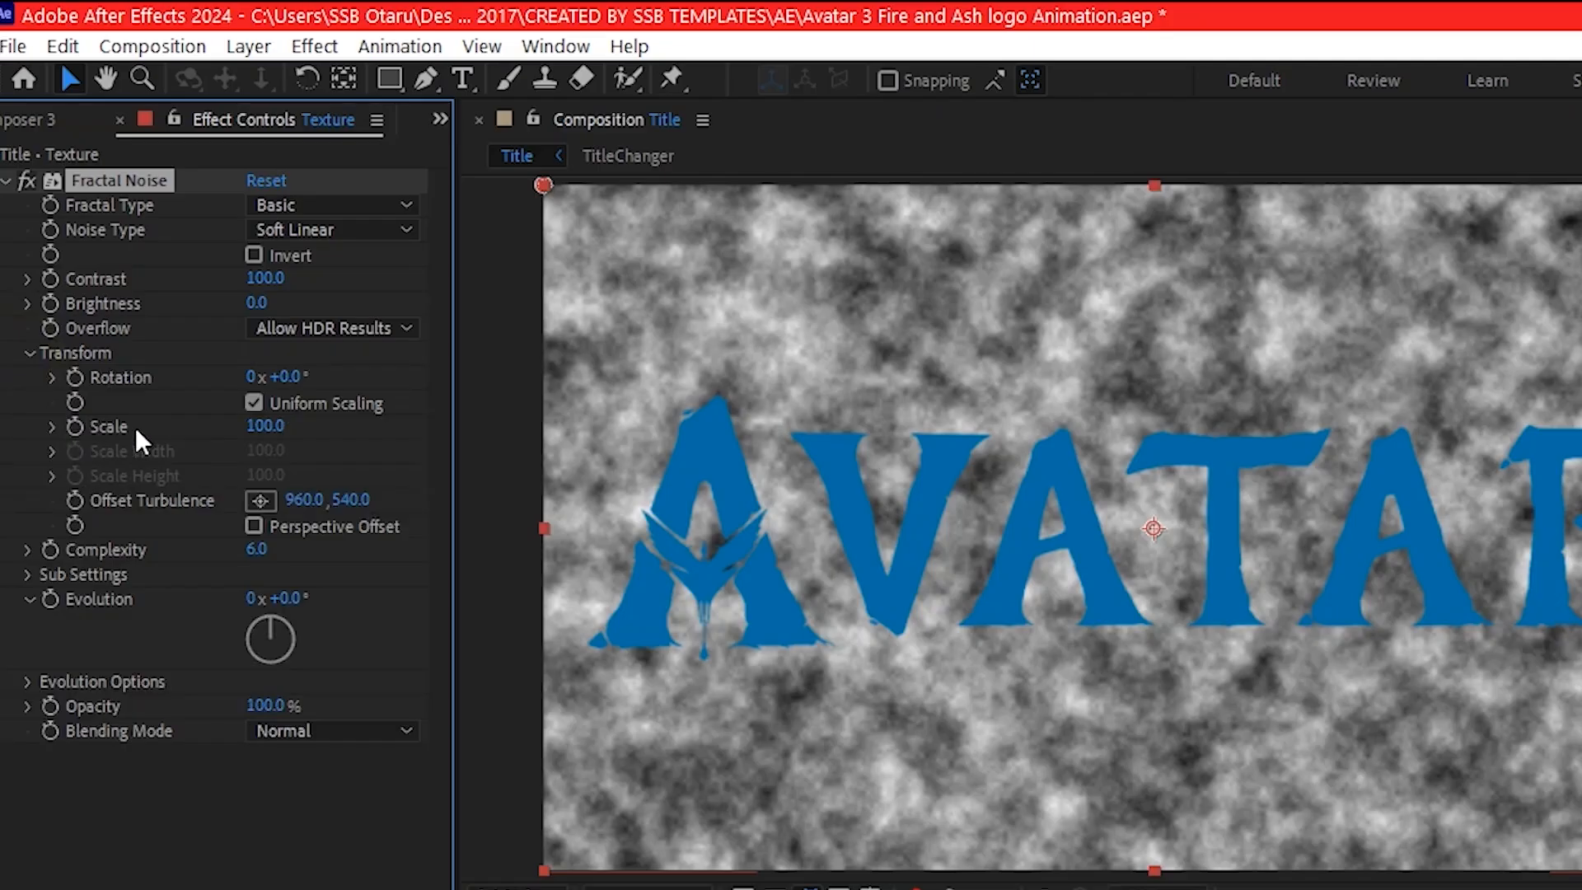
click(266, 427)
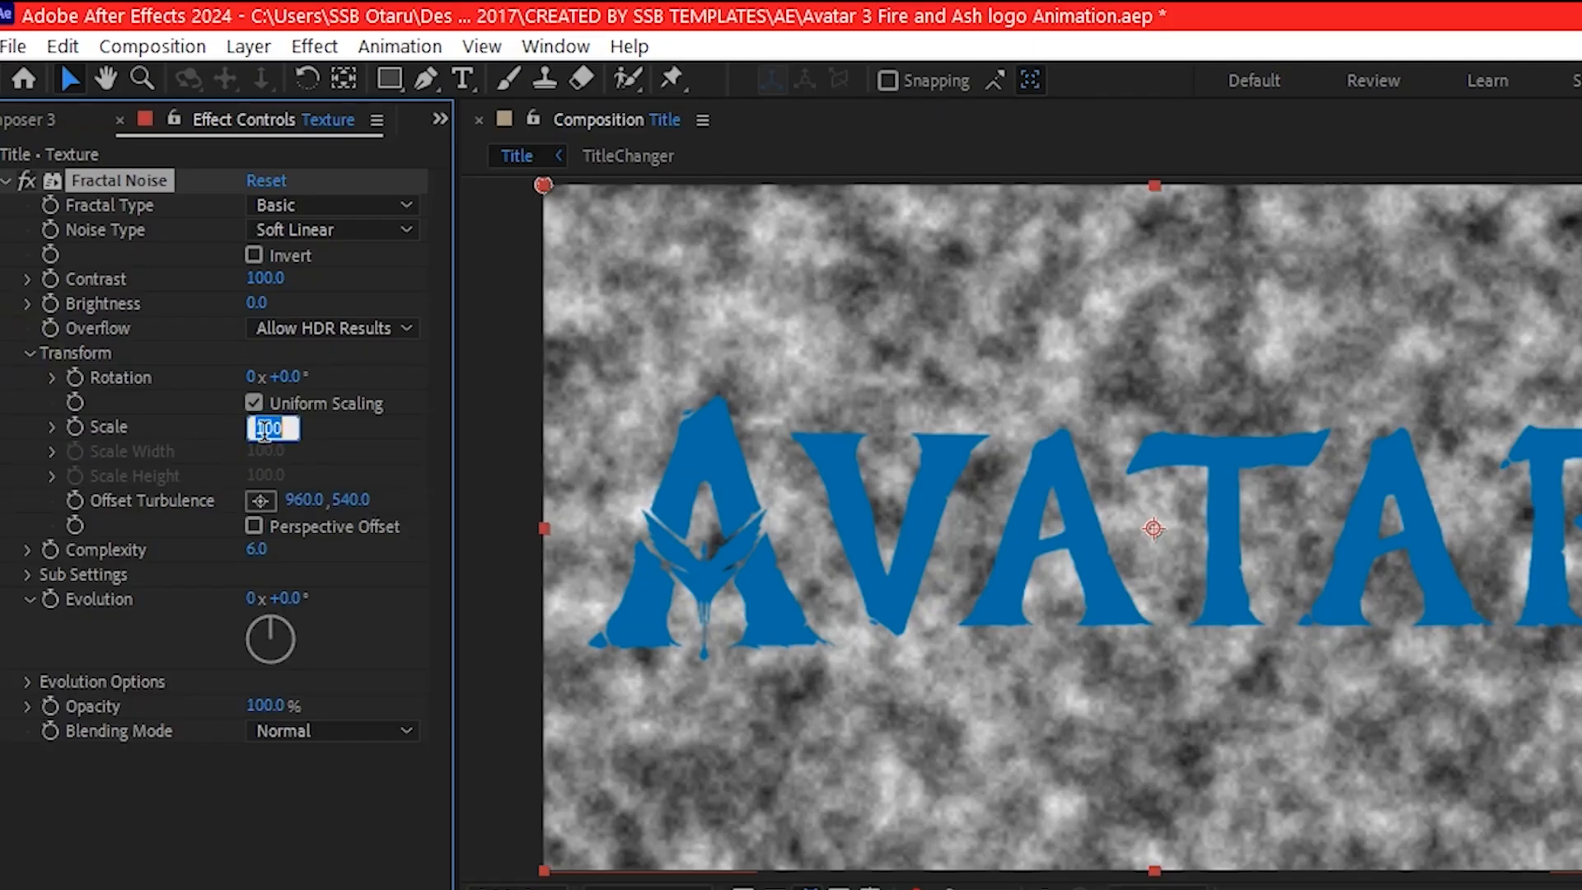
text(20)
key(Return)
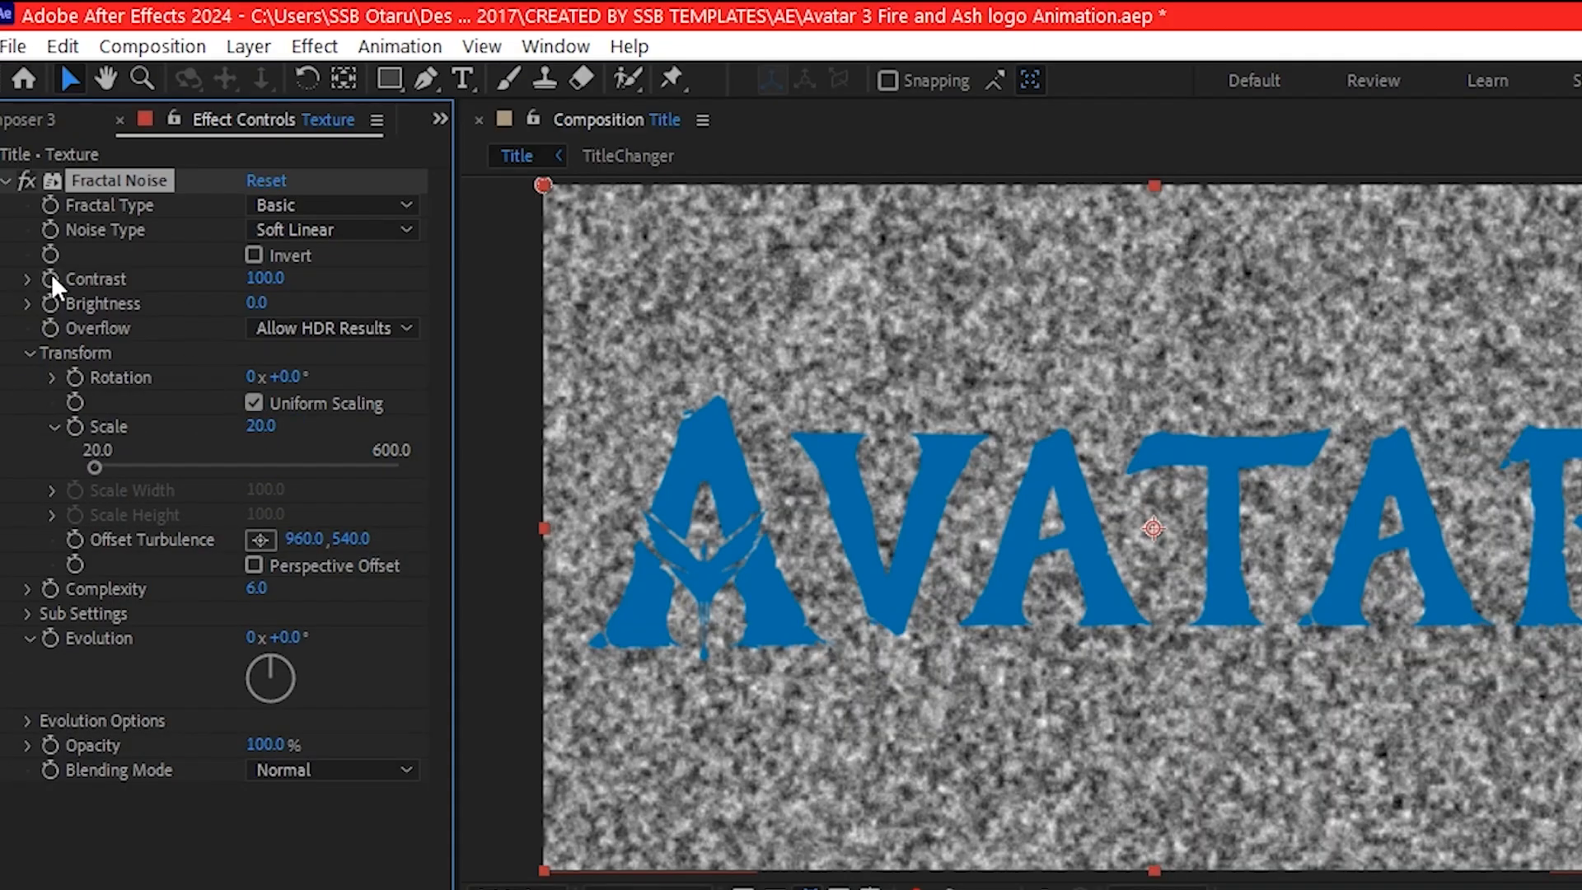
click(262, 279)
text(60)
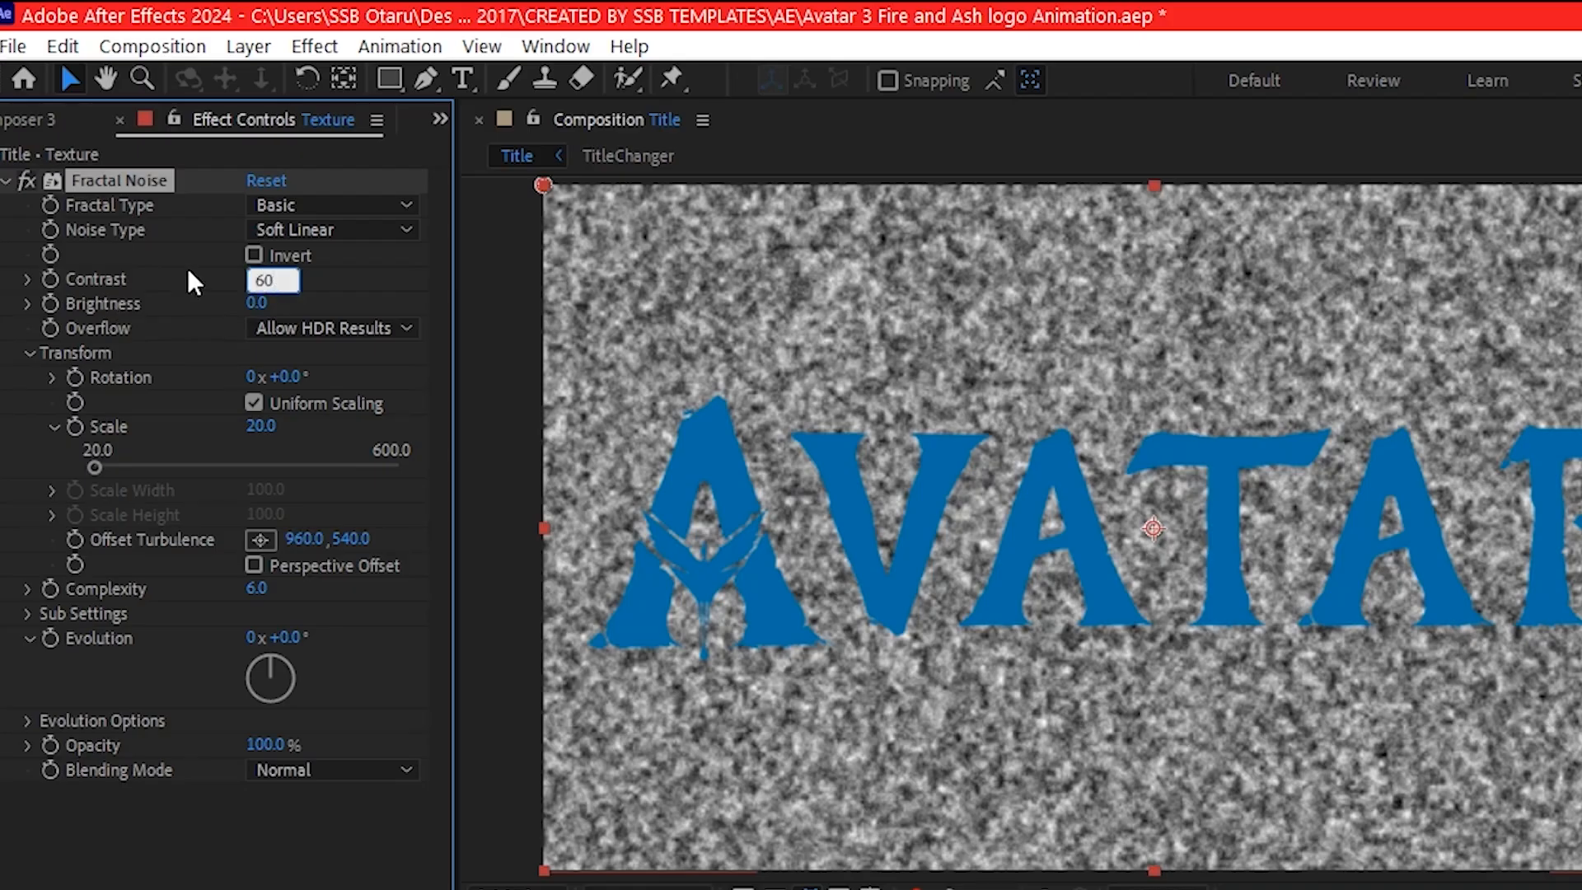
key(Return)
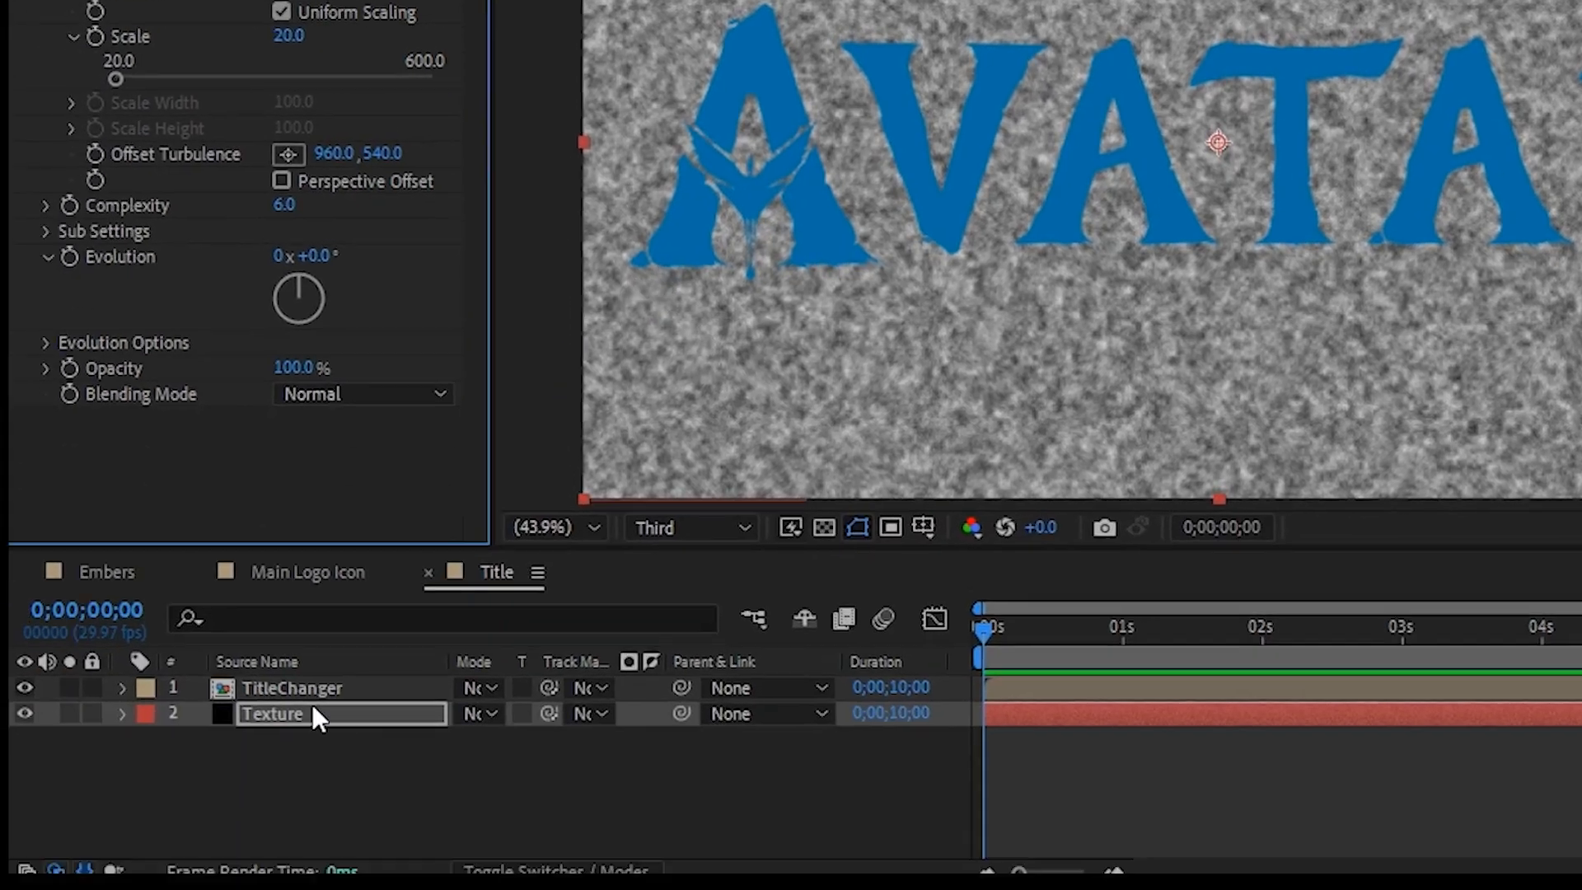
- Use TitleChanger as the track matte for the Texture layer, and pre-compose both layers as Textured Title
click(339, 718)
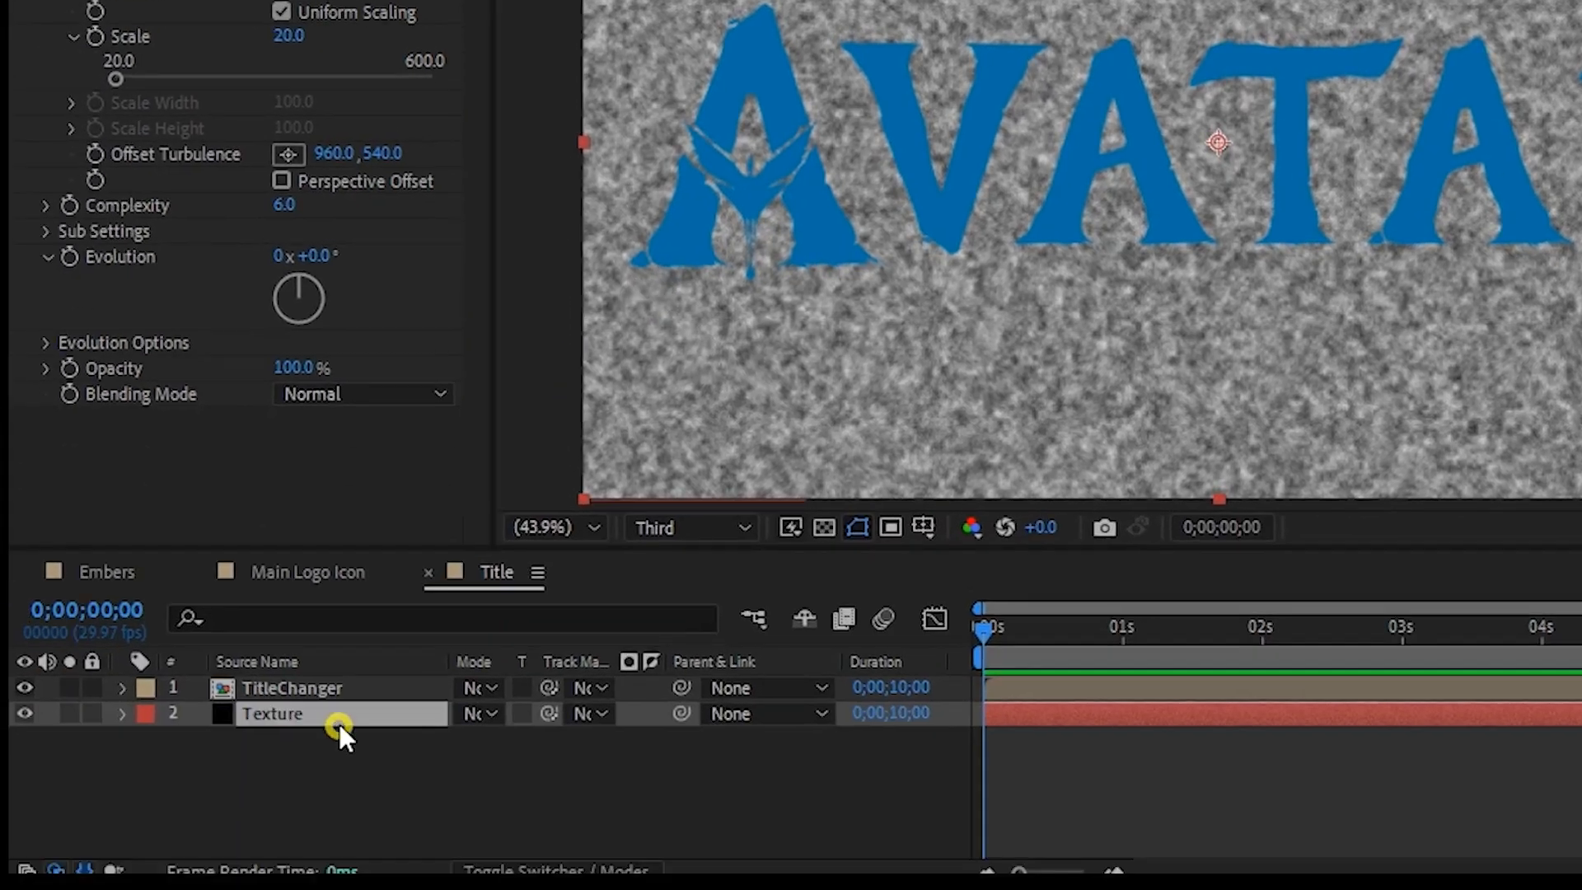
drag(549, 713, 344, 680)
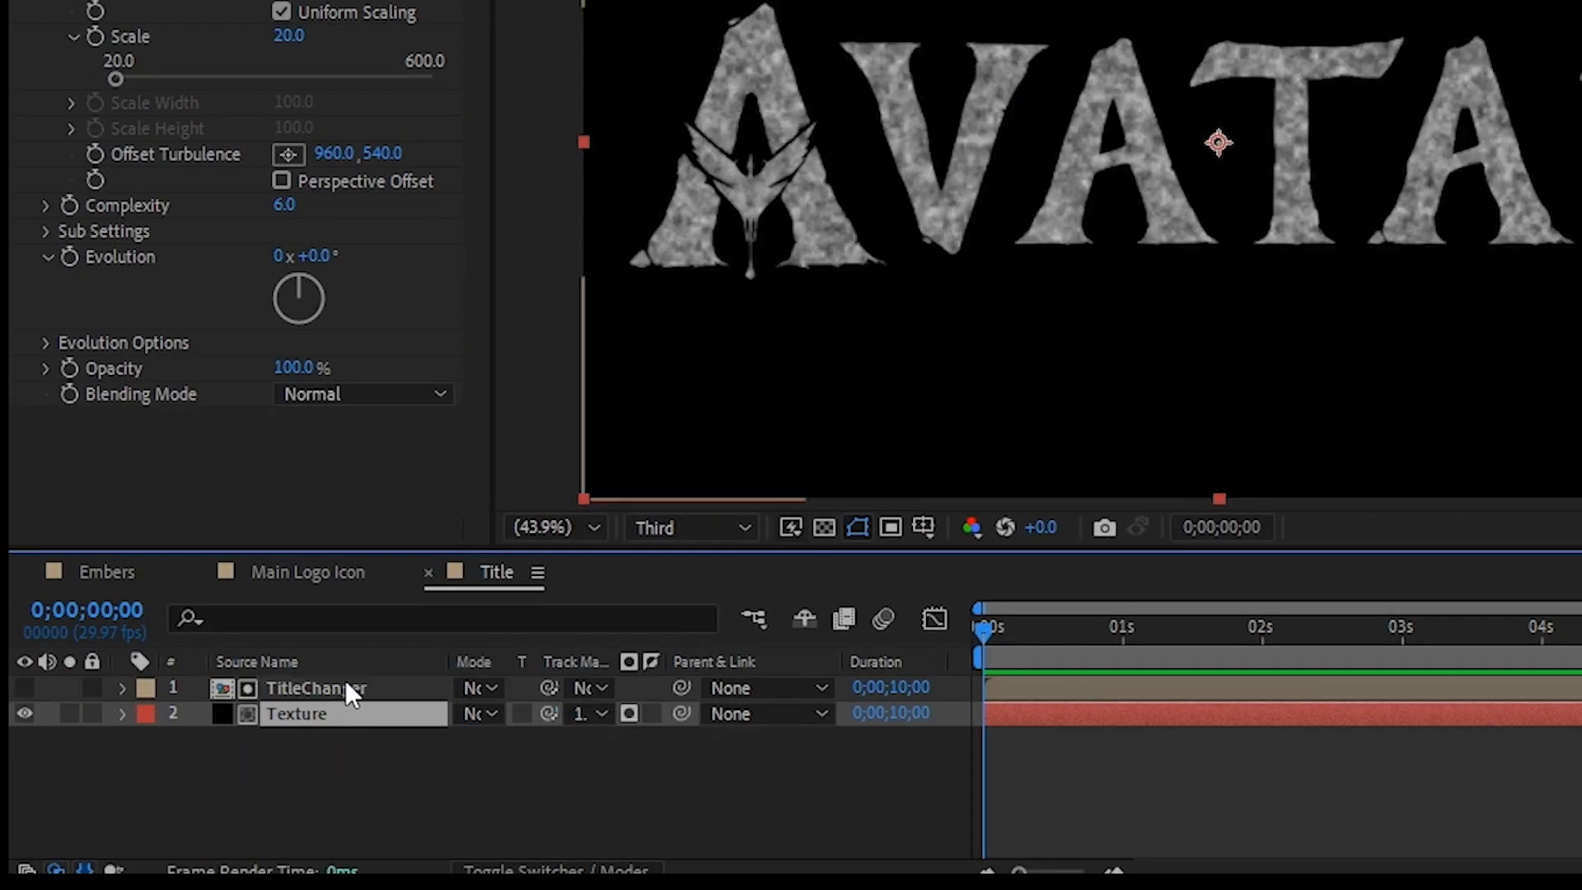
drag(224, 810, 345, 686)
key(ctrl+shift+c)
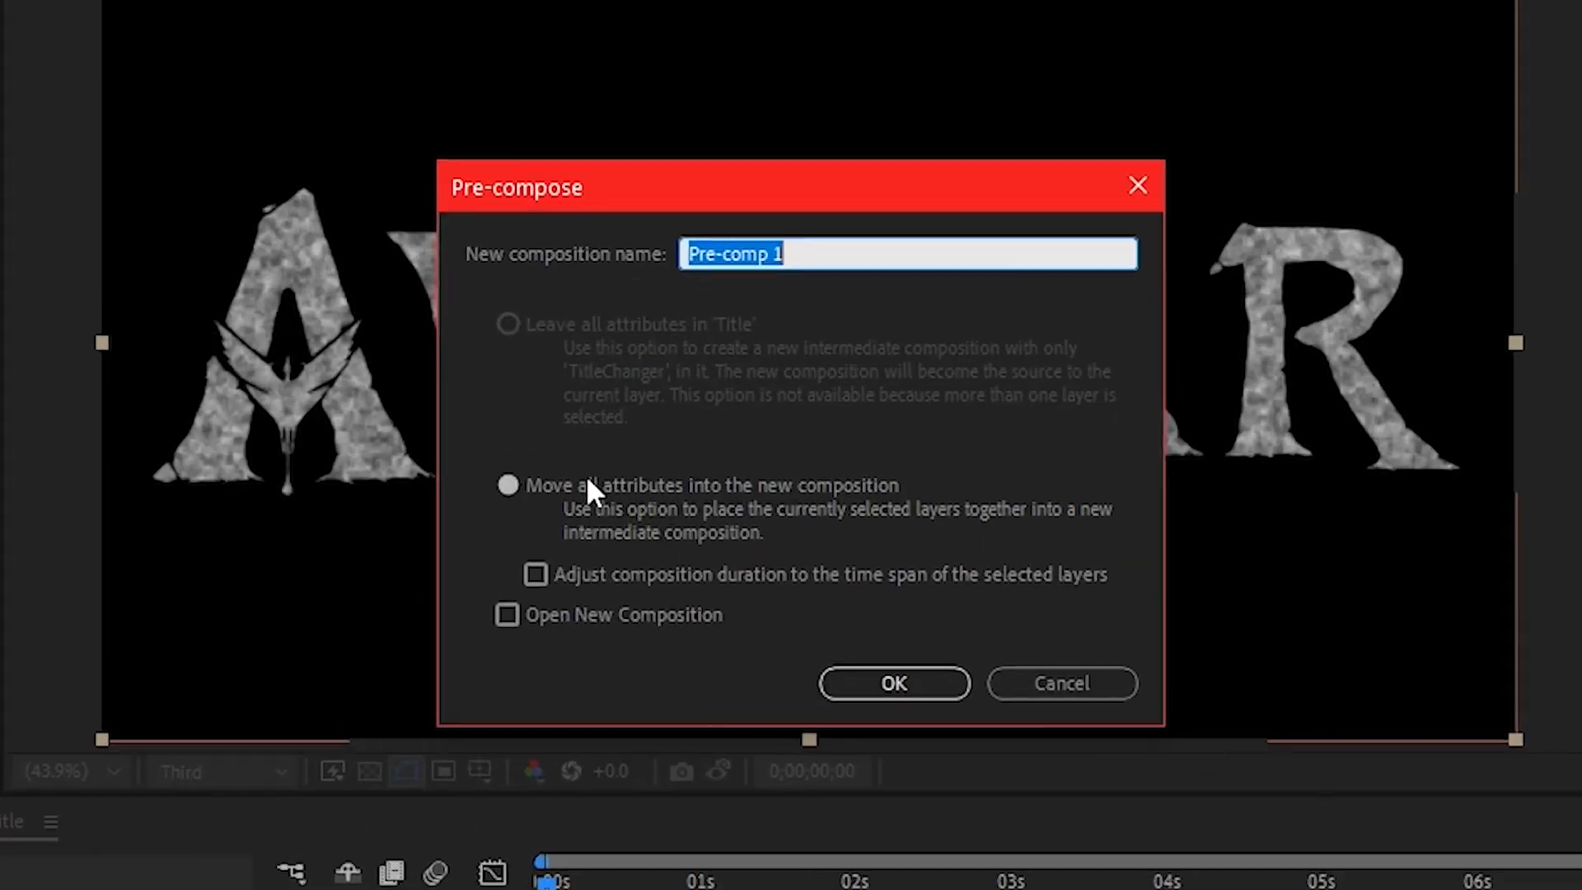
text(Textured Title)
click(911, 722)
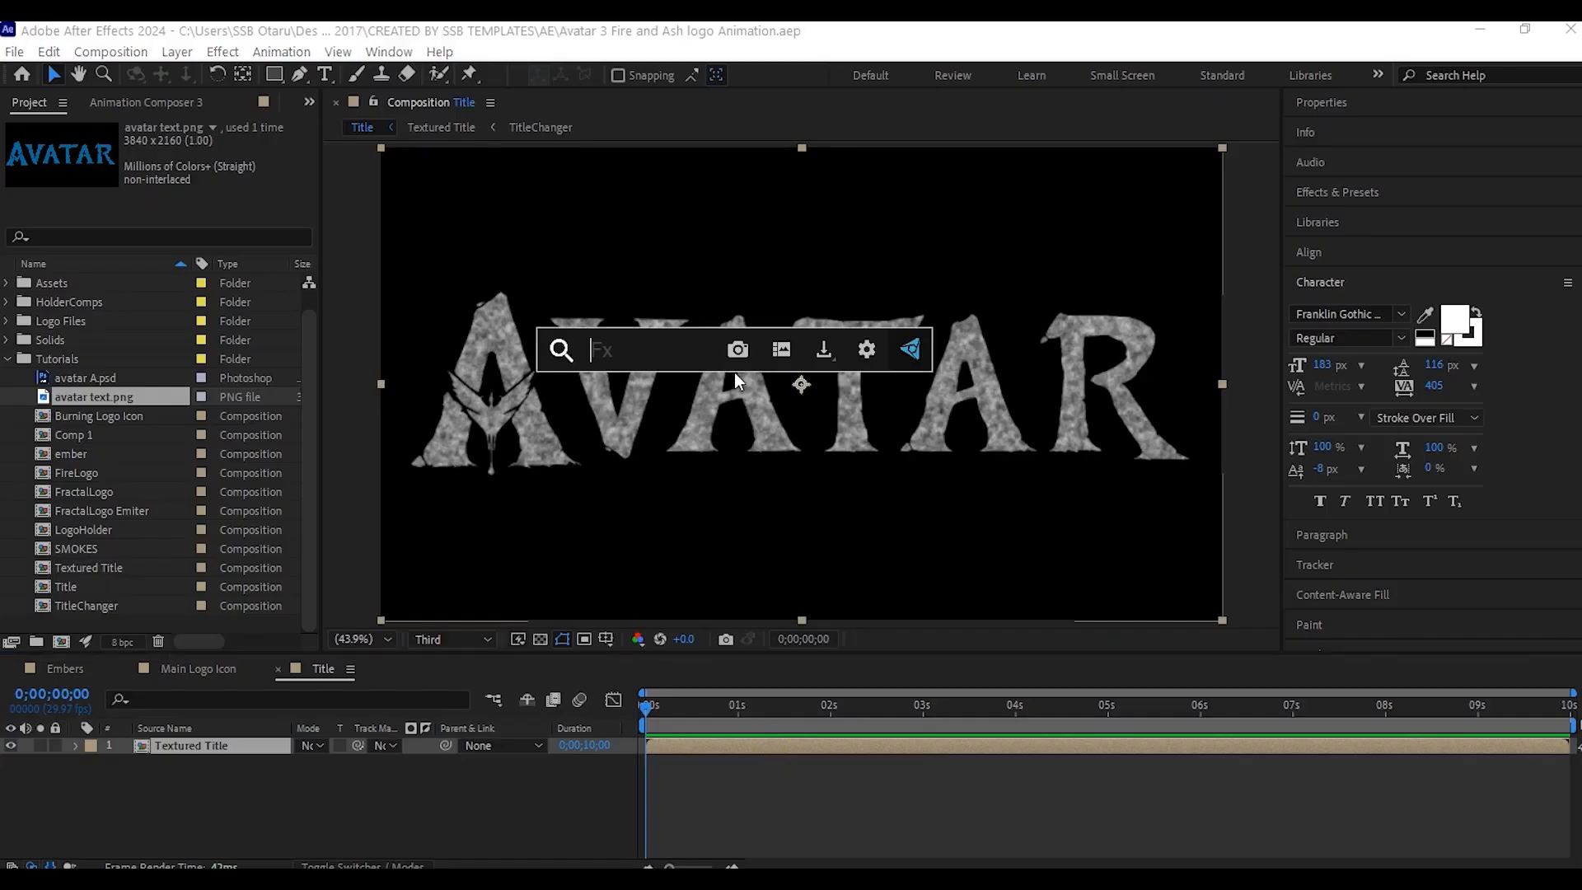
- Apply a Tint effect to the Textured Title layer and map white to a light tan color
text(ti)
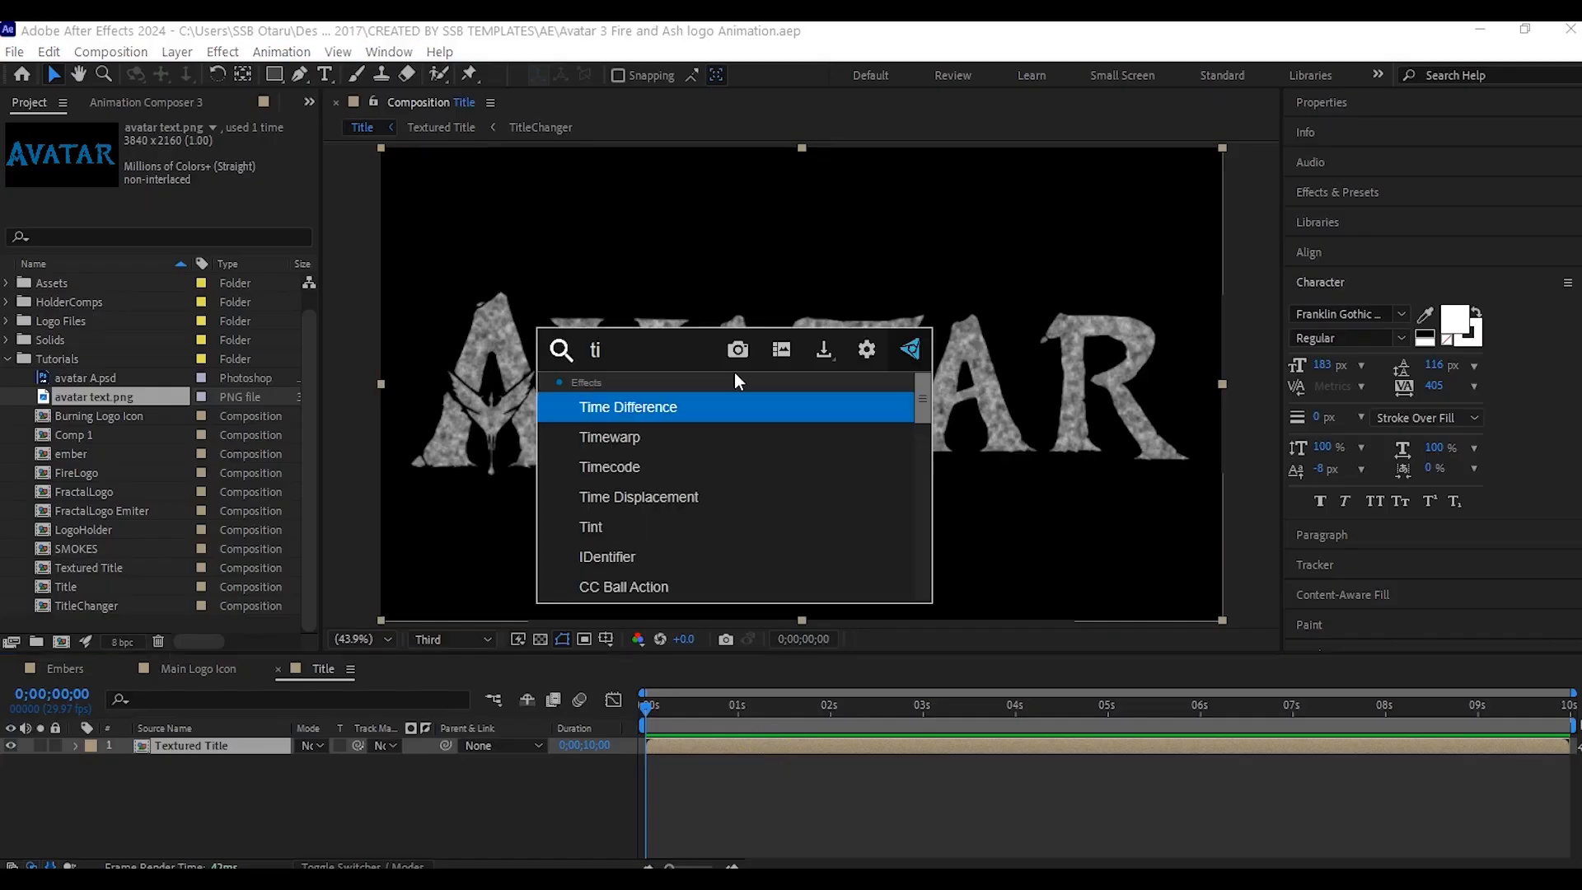
text(nt)
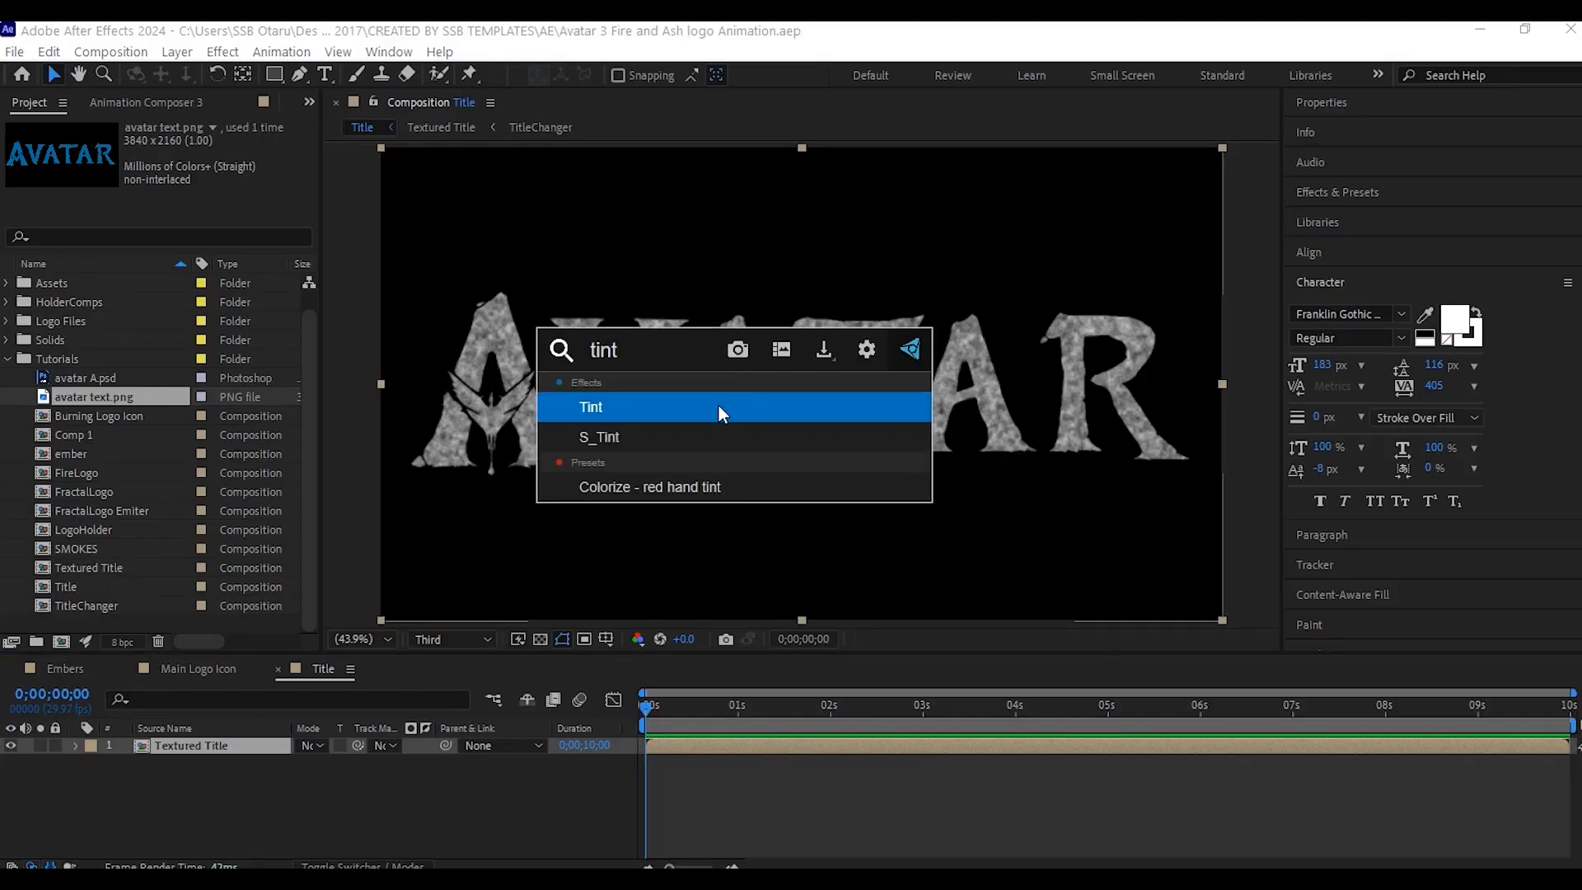
click(719, 406)
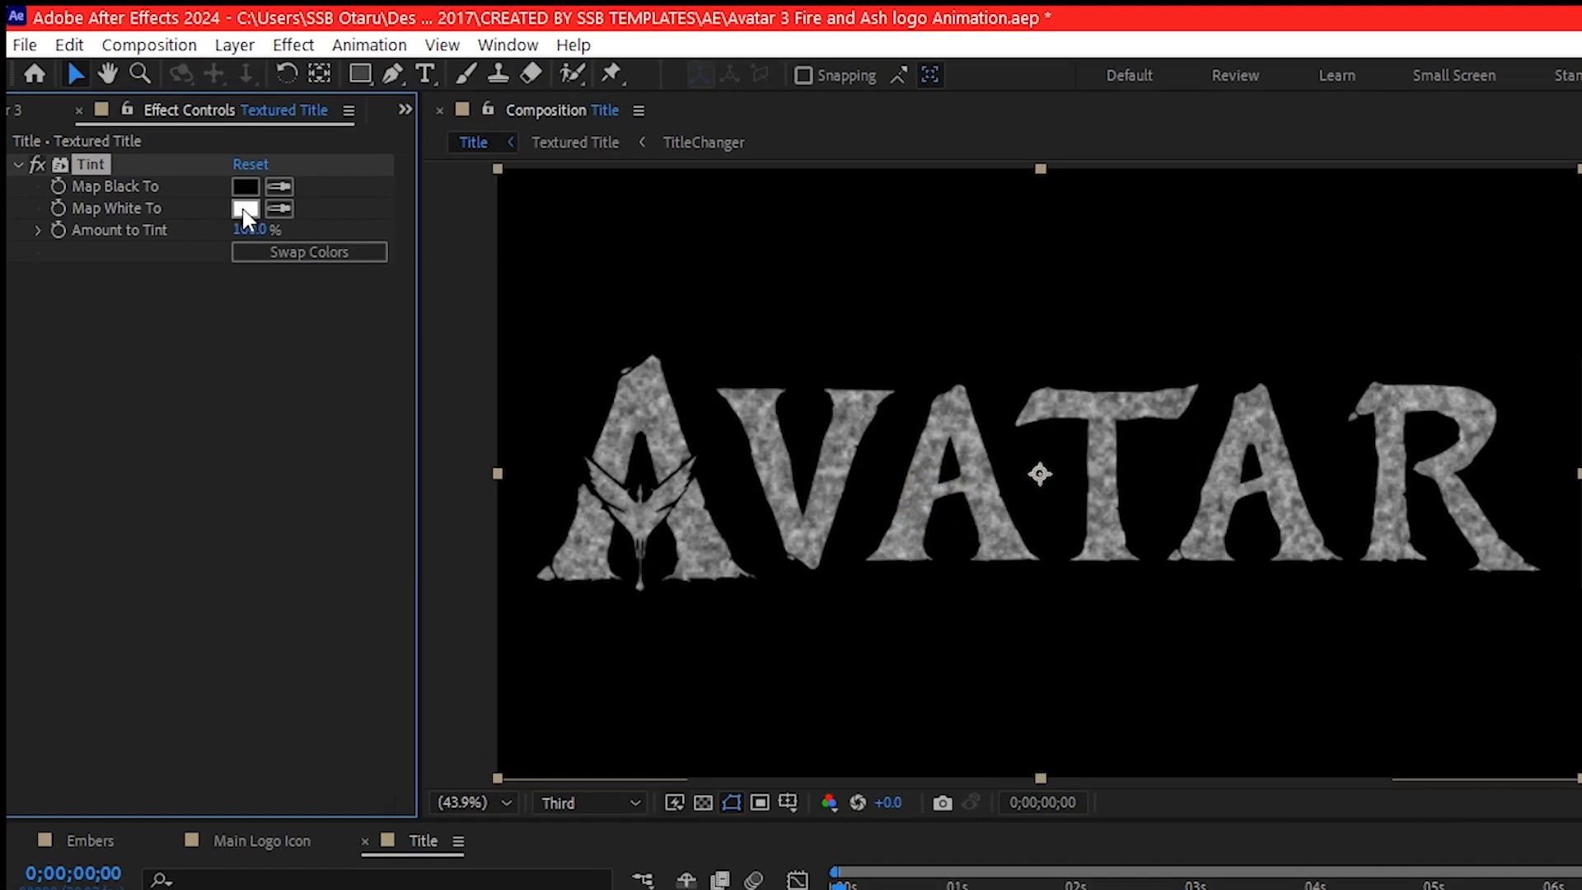
click(245, 210)
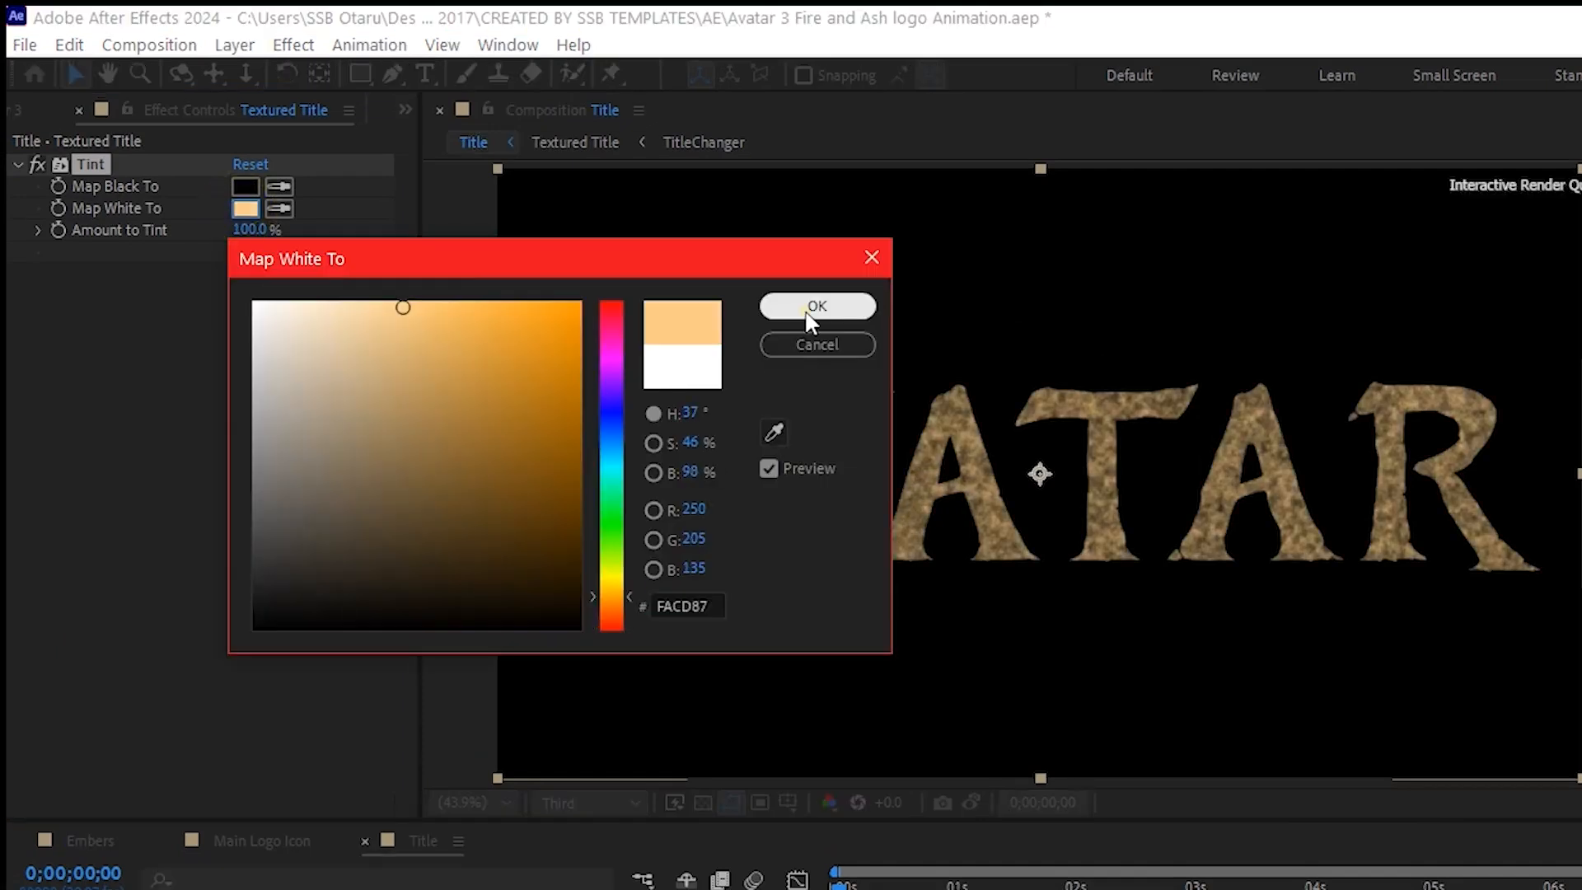
click(807, 310)
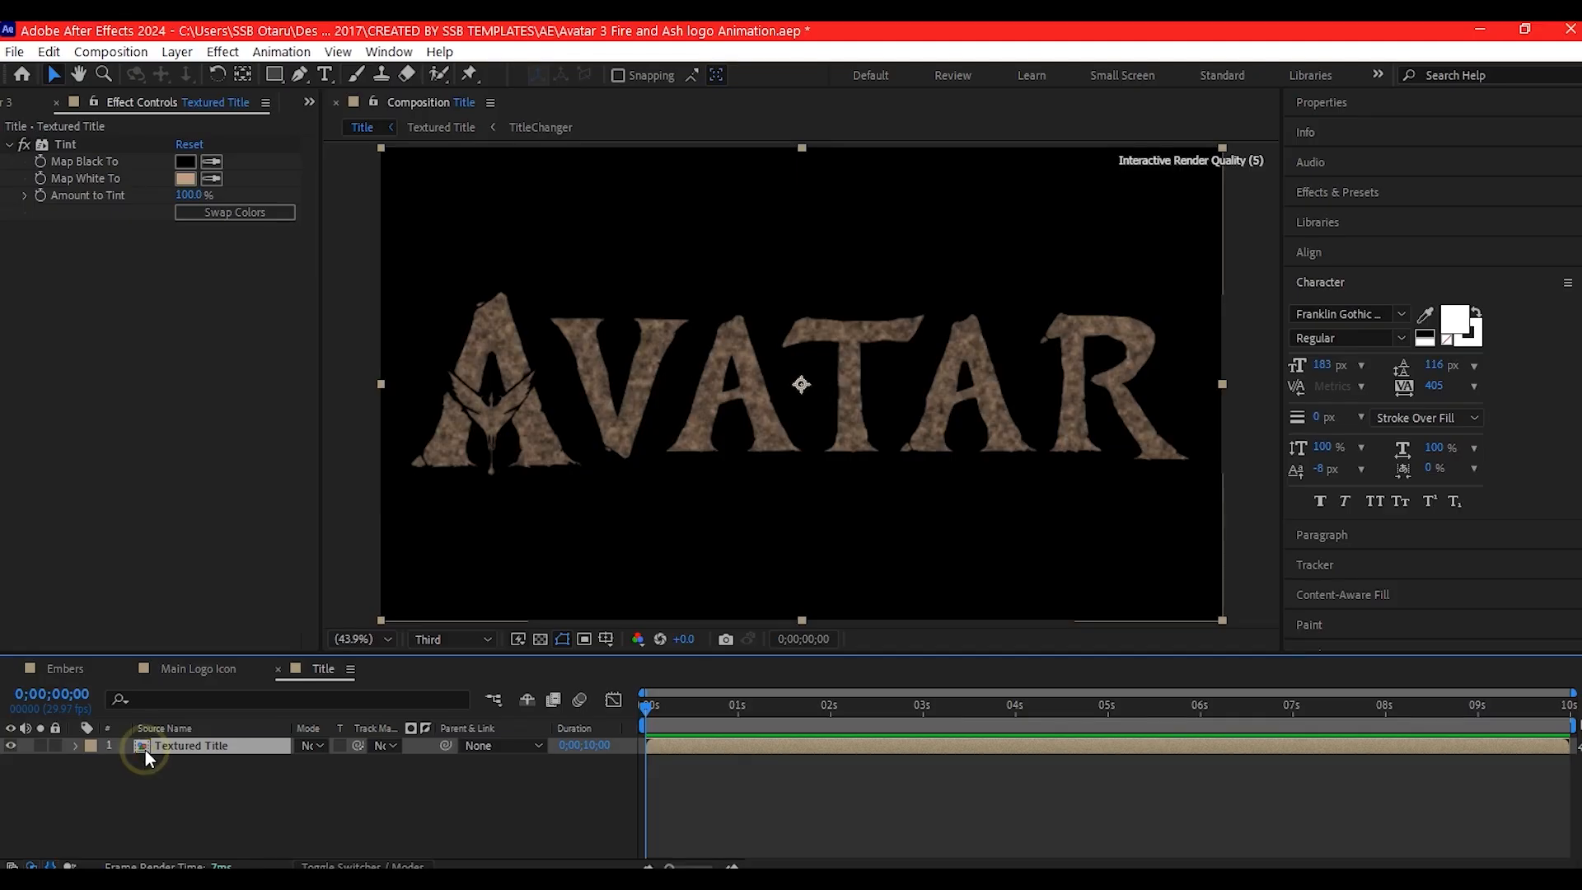
- Duplicate the Textured Title layer and recolor the upper copy's Tint, mapping black to brown 8B4800 and white to orange
key(ctrl+d)
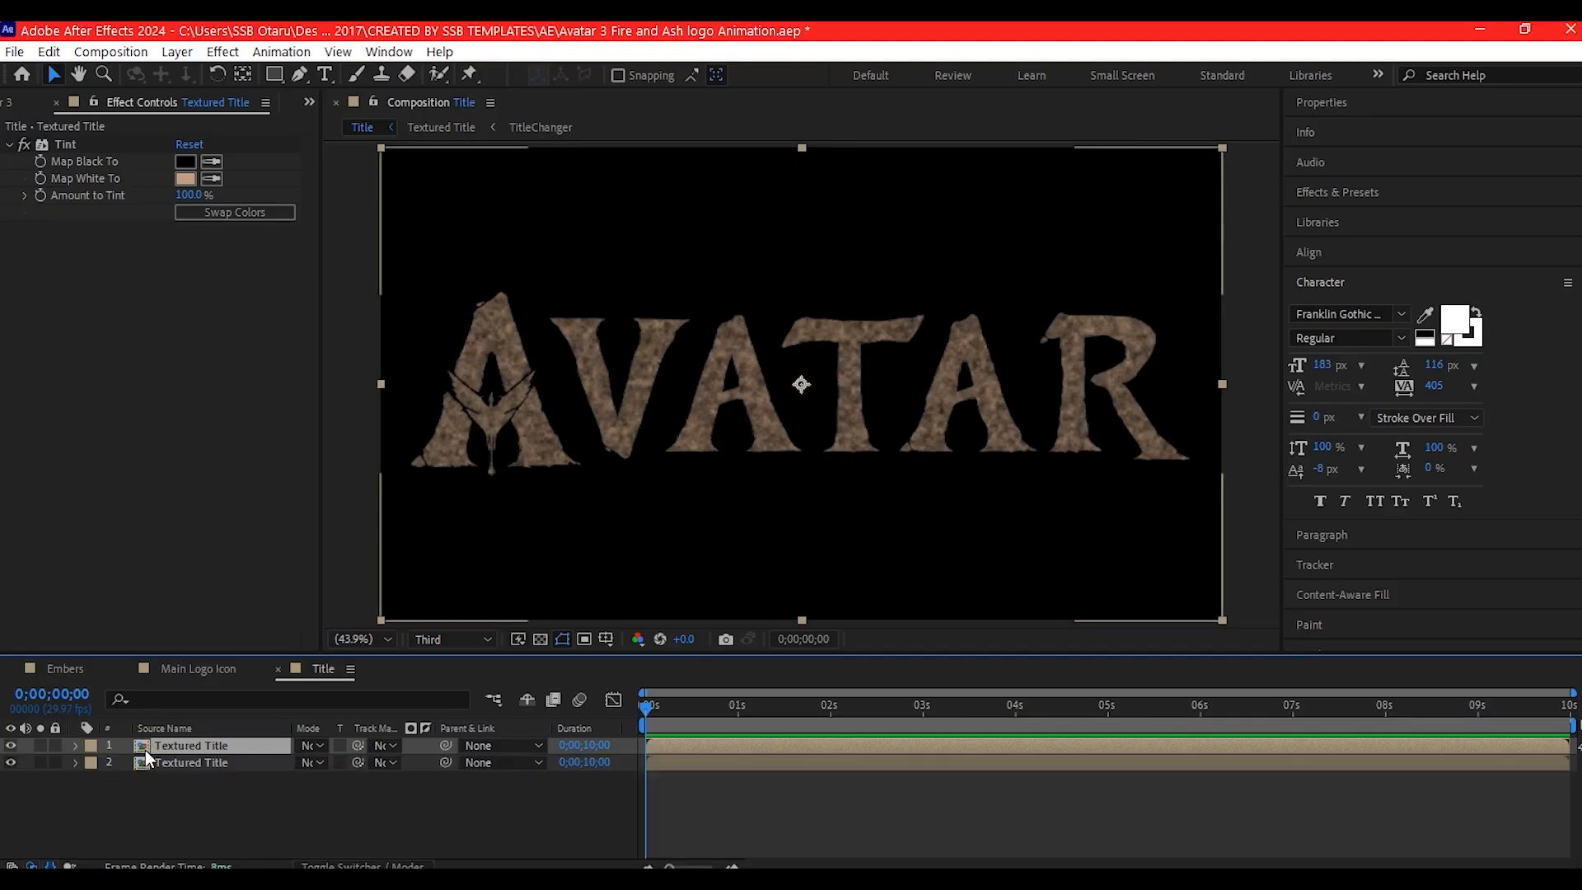
click(185, 163)
click(469, 481)
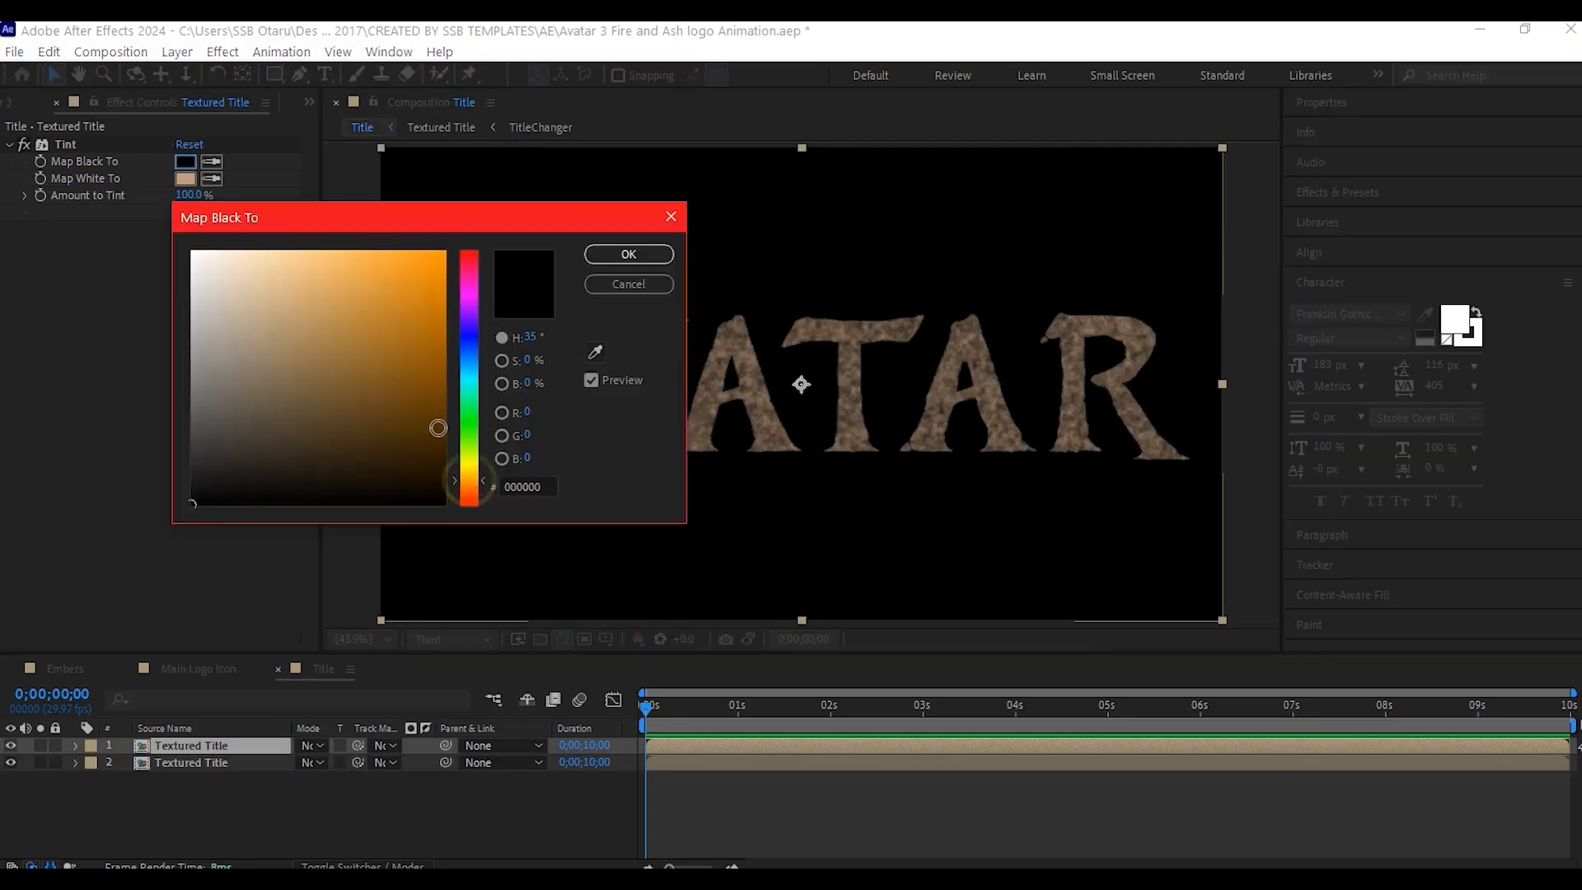
drag(434, 381, 447, 366)
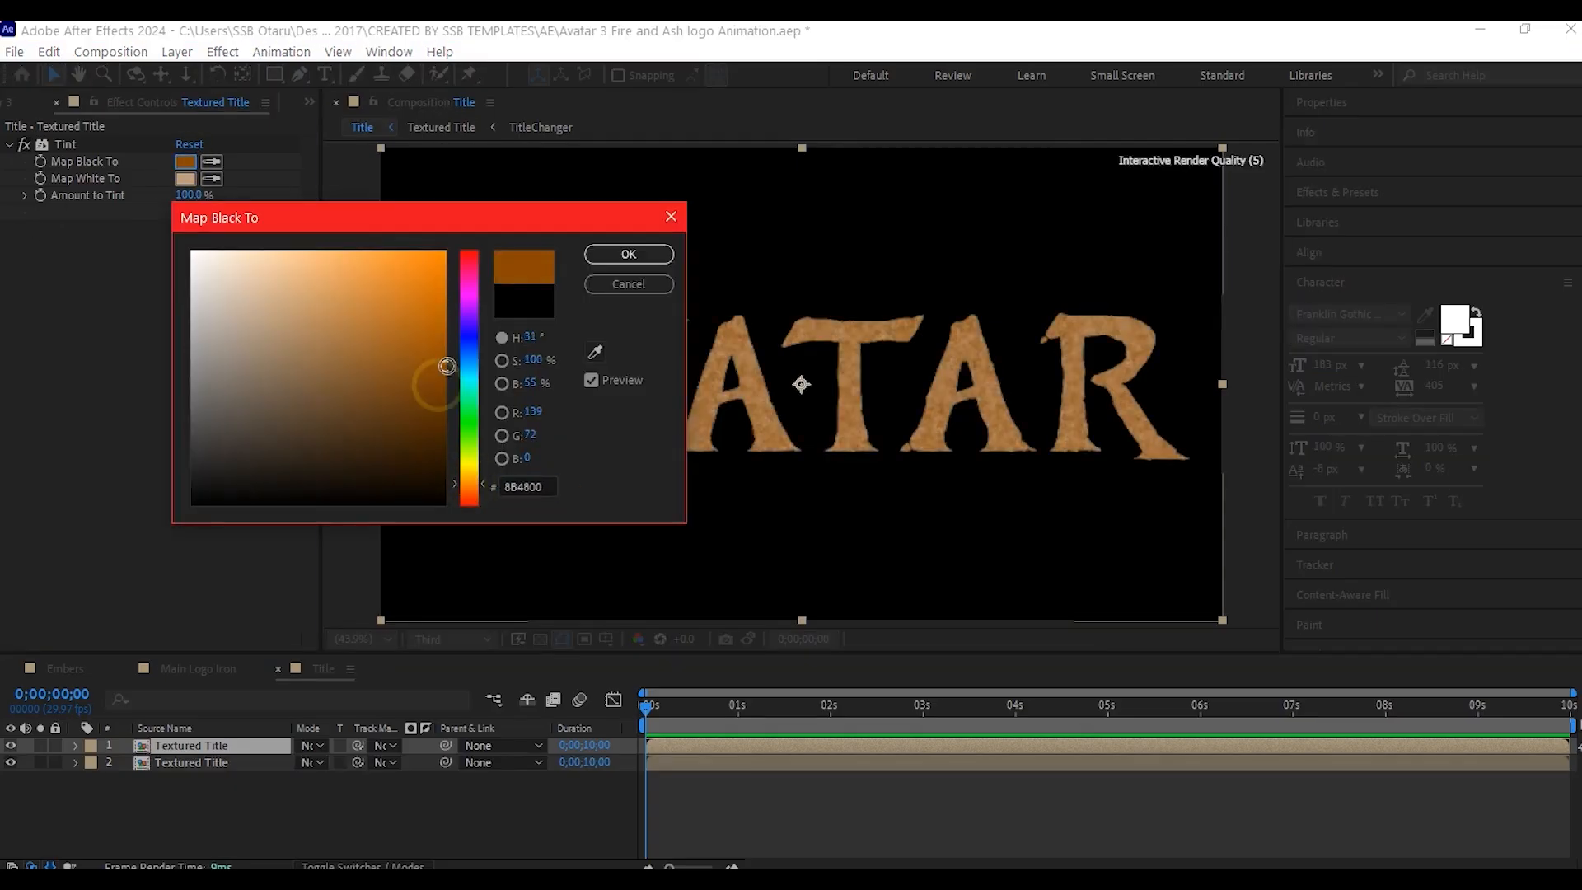
click(611, 254)
- Mask the upper Textured Title copy with a rectangle over the lower part of the letters and set Mask Feather to 47 pixels
click(274, 74)
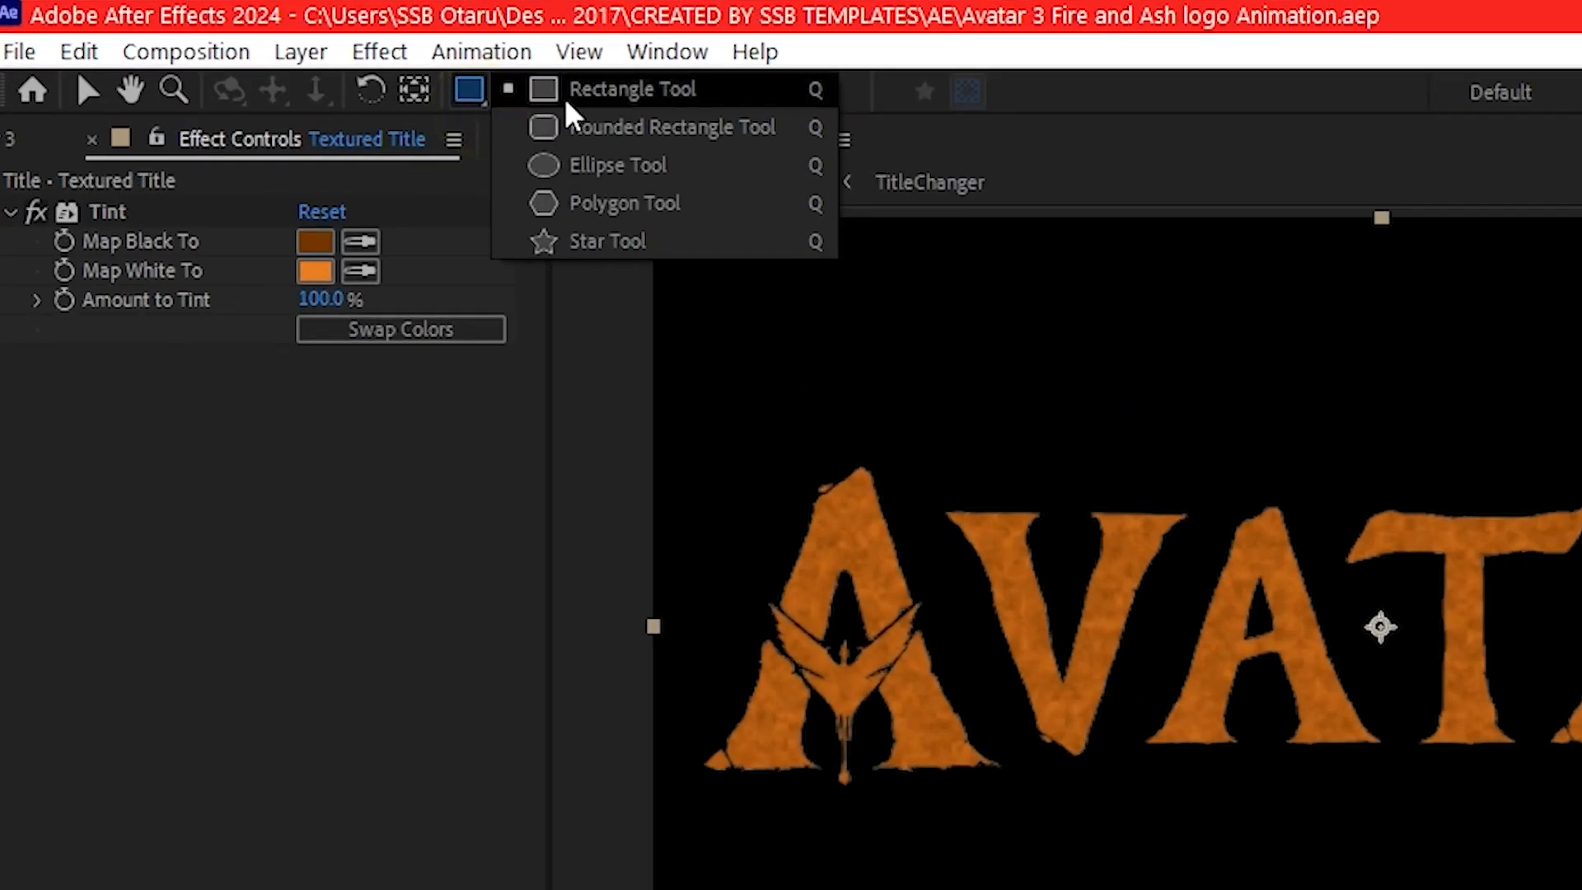
click(605, 93)
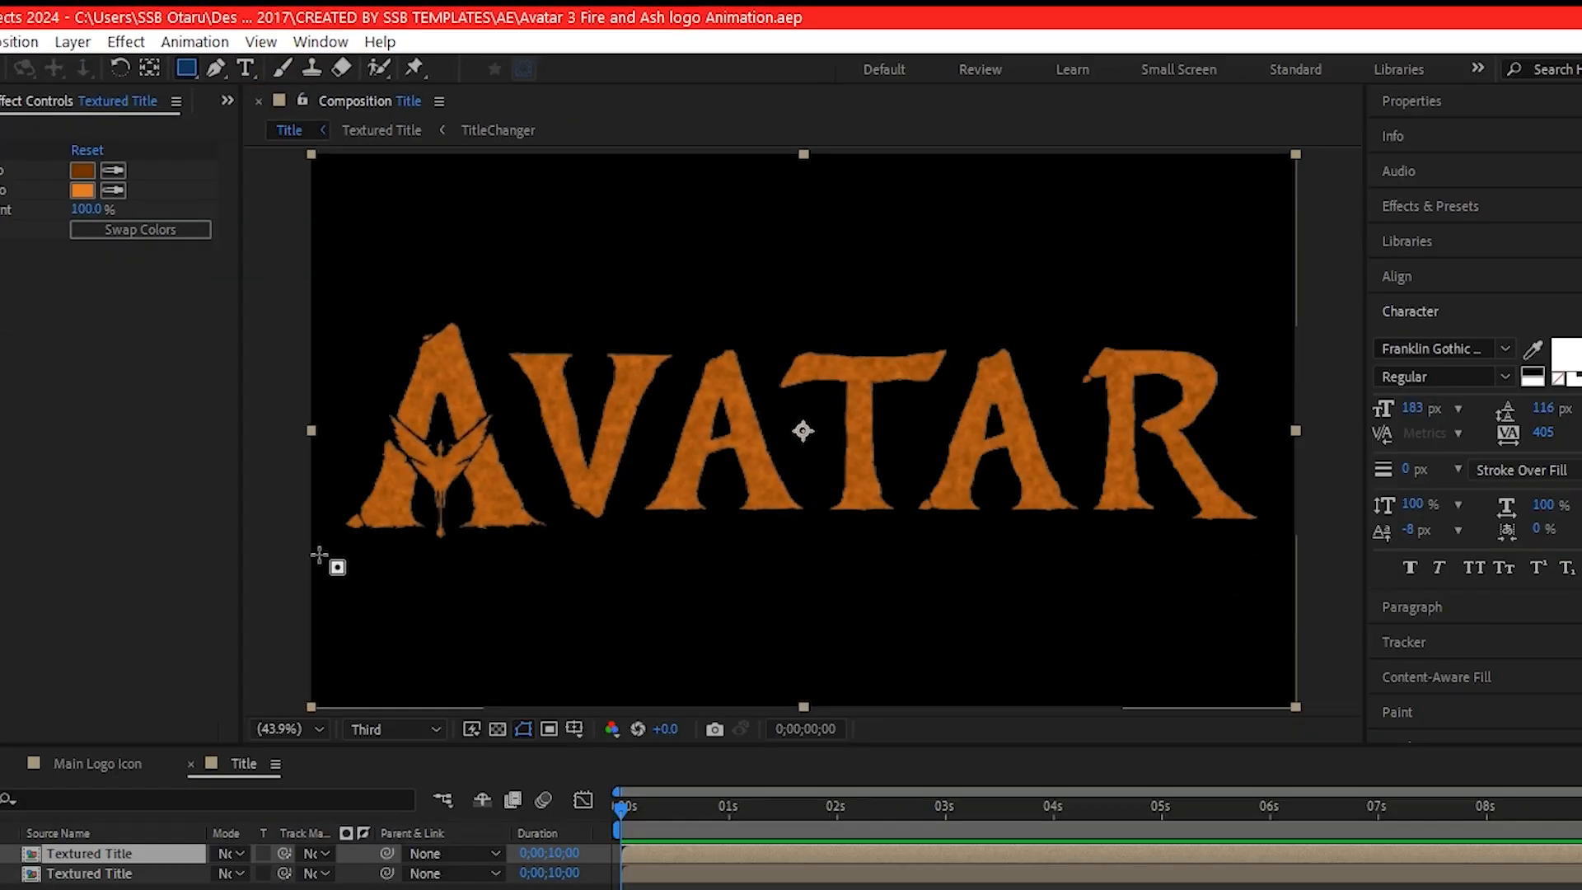
drag(288, 453, 1072, 786)
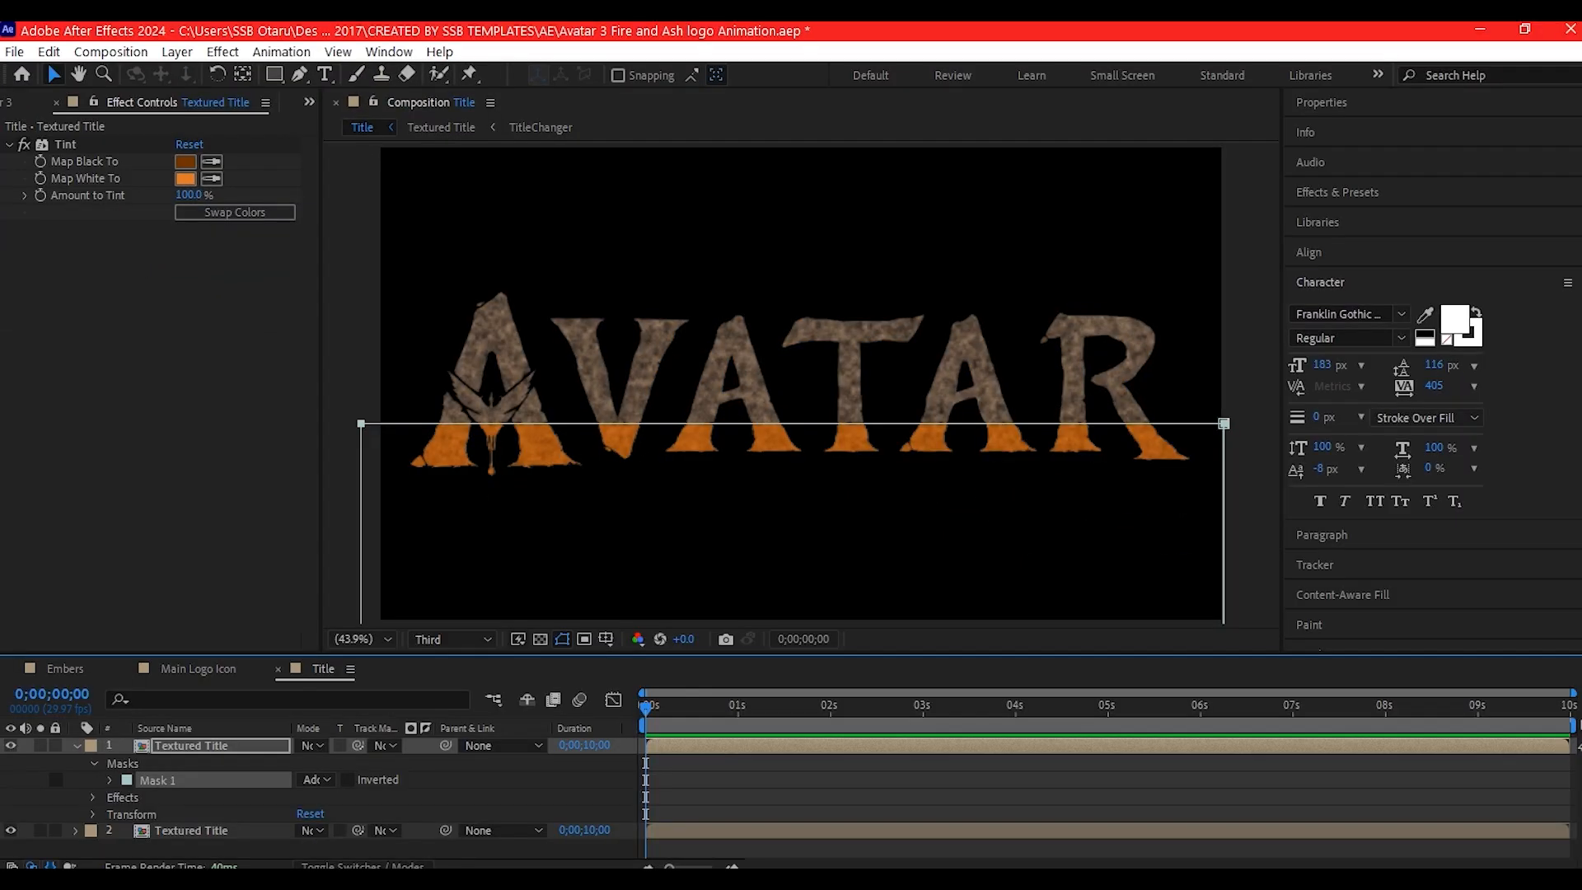
click(179, 746)
key(f)
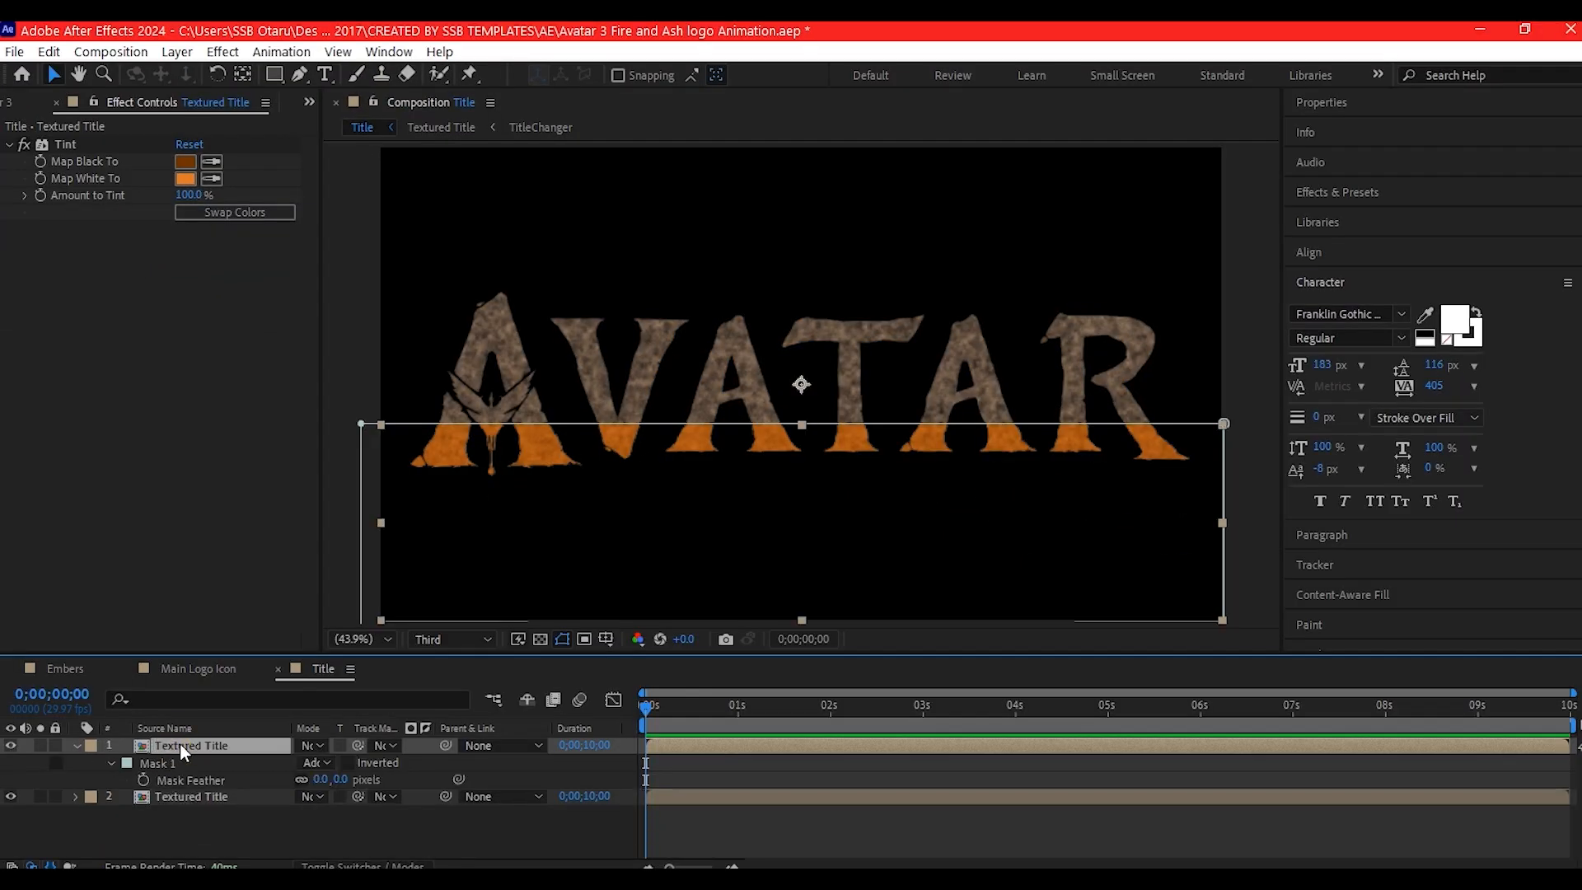
drag(318, 781, 370, 783)
click(191, 796)
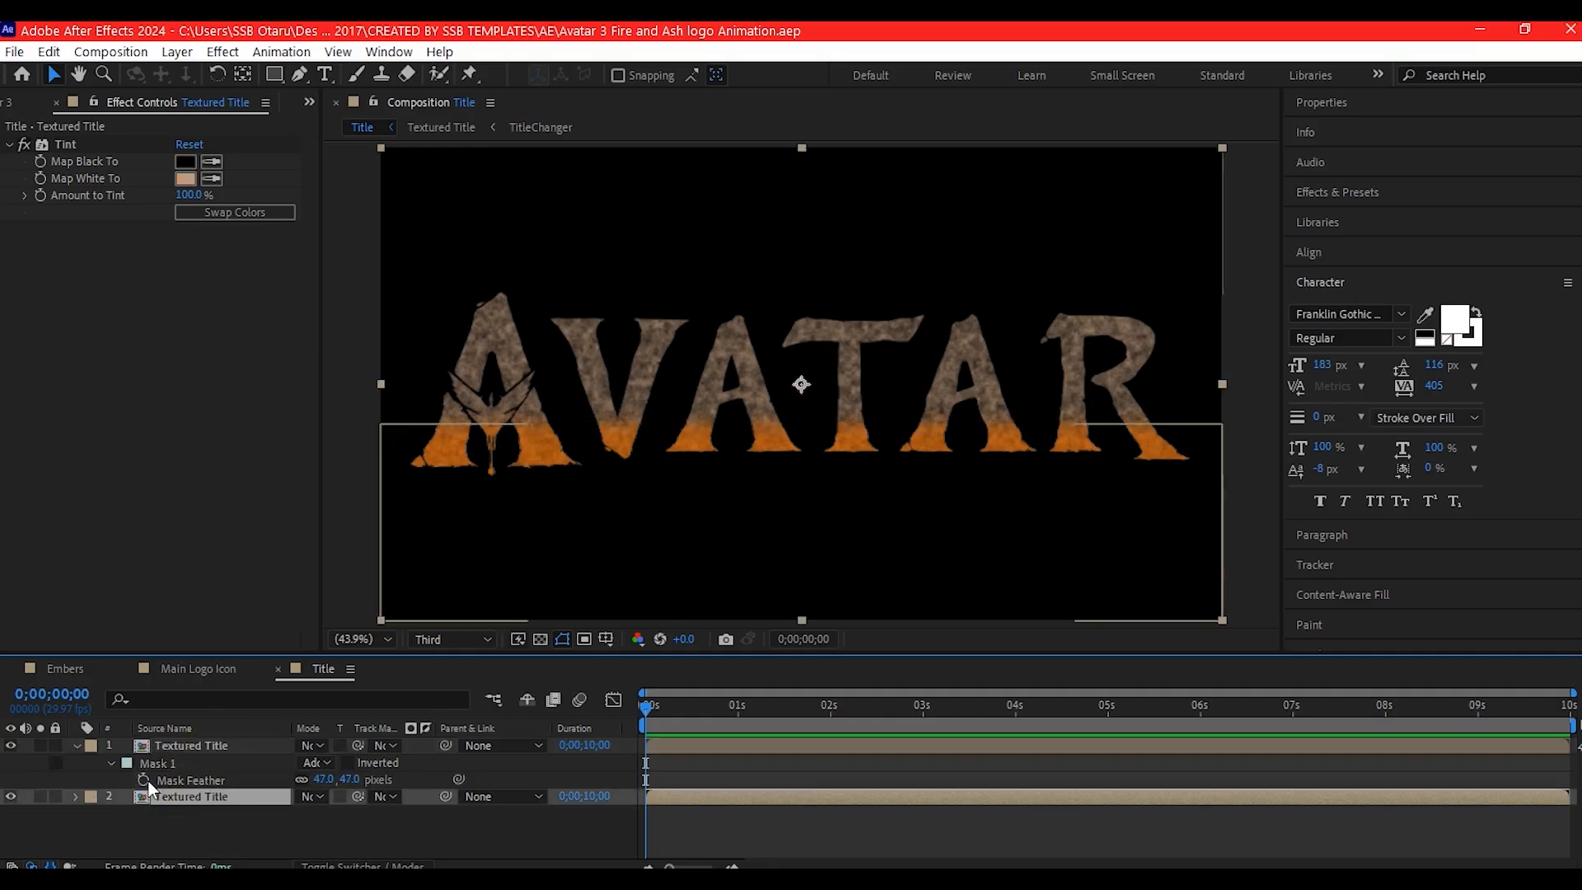
- Duplicate the bottom Textured Title layer and recolor the upper copy's Tint, mapping black to gray 636363 and white to pale cream
key(ctrl+d)
click(186, 162)
mouse_move(192, 420)
mouse_down()
mouse_move(205, 396)
mouse_move(192, 406)
mouse_up()
click(469, 478)
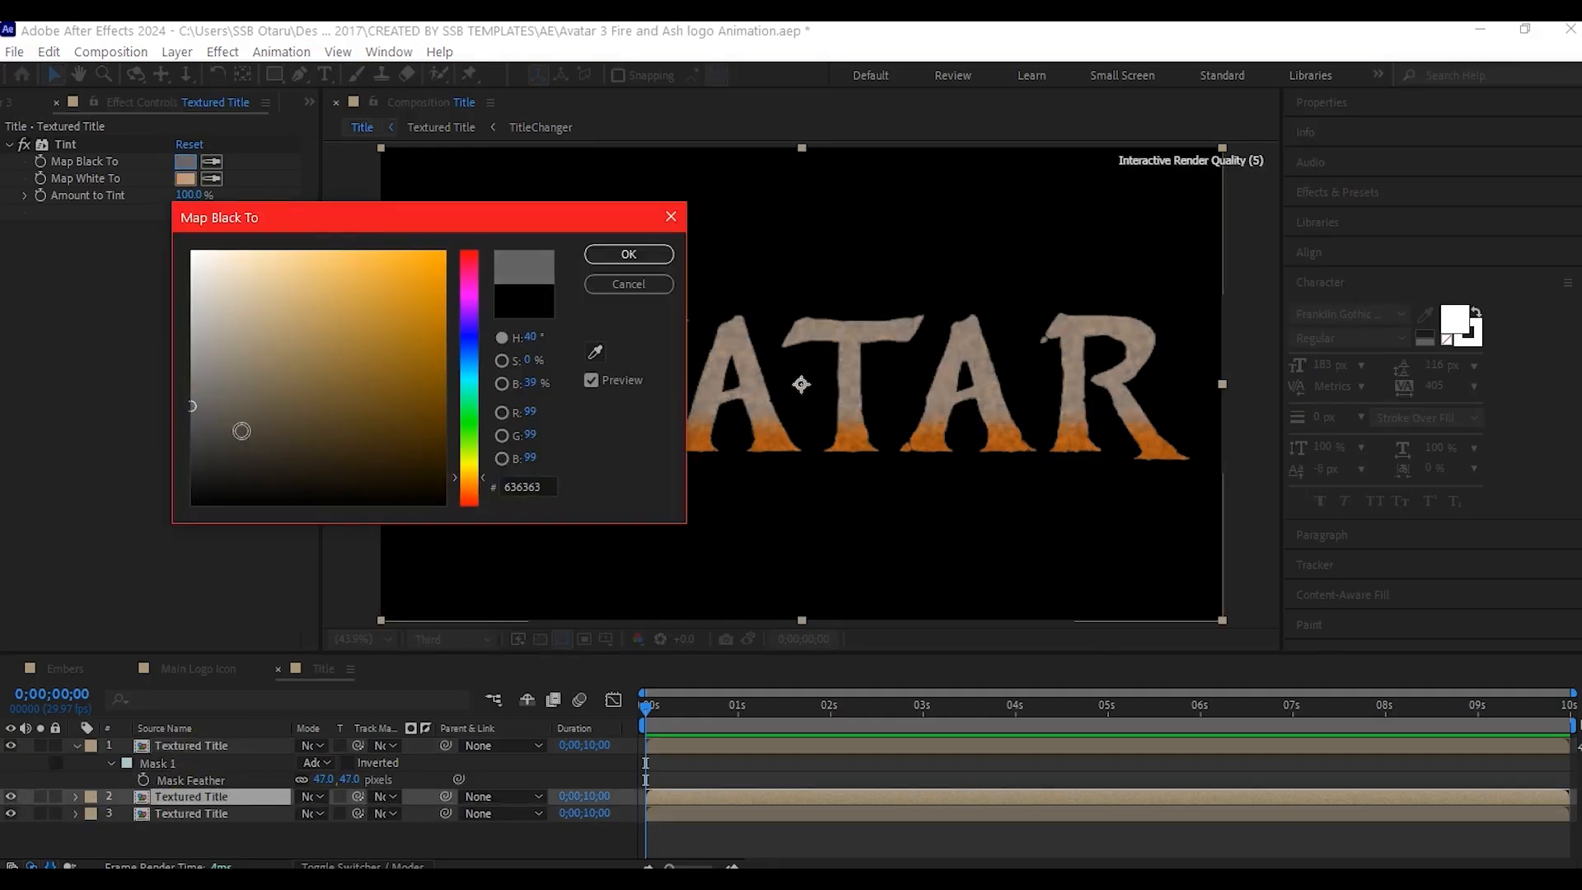
click(629, 254)
- Mask the pale Textured Title copy with a rectangle over the upper part of the letters and set the layer's Opacity to 74%
drag(274, 73, 338, 77)
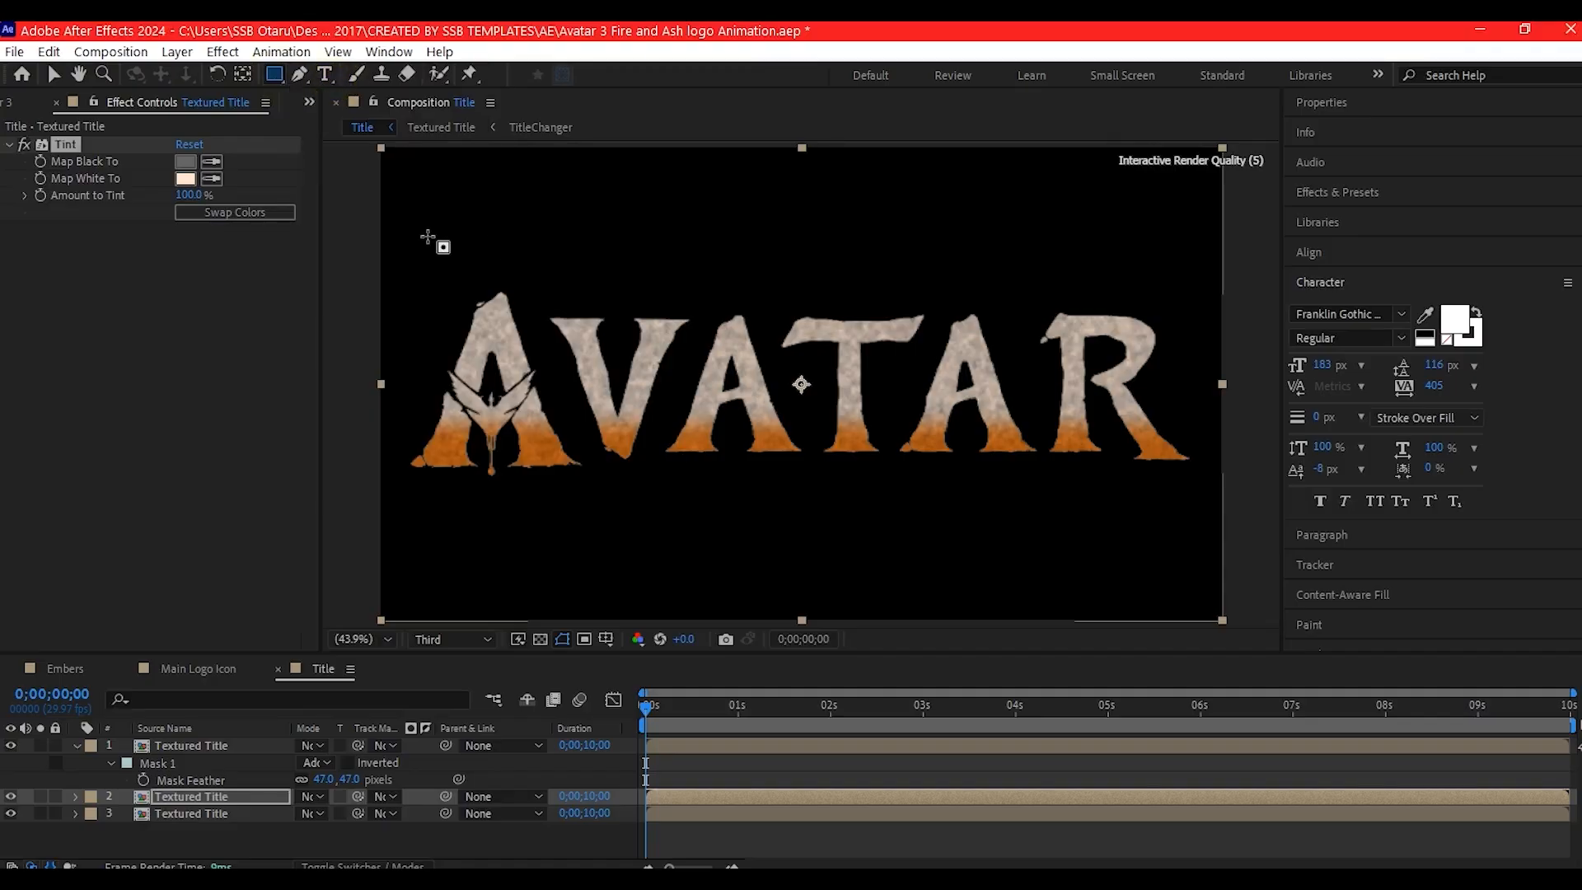
mouse_move(370, 355)
mouse_down()
mouse_move(1183, 293)
mouse_move(1249, 136)
mouse_up()
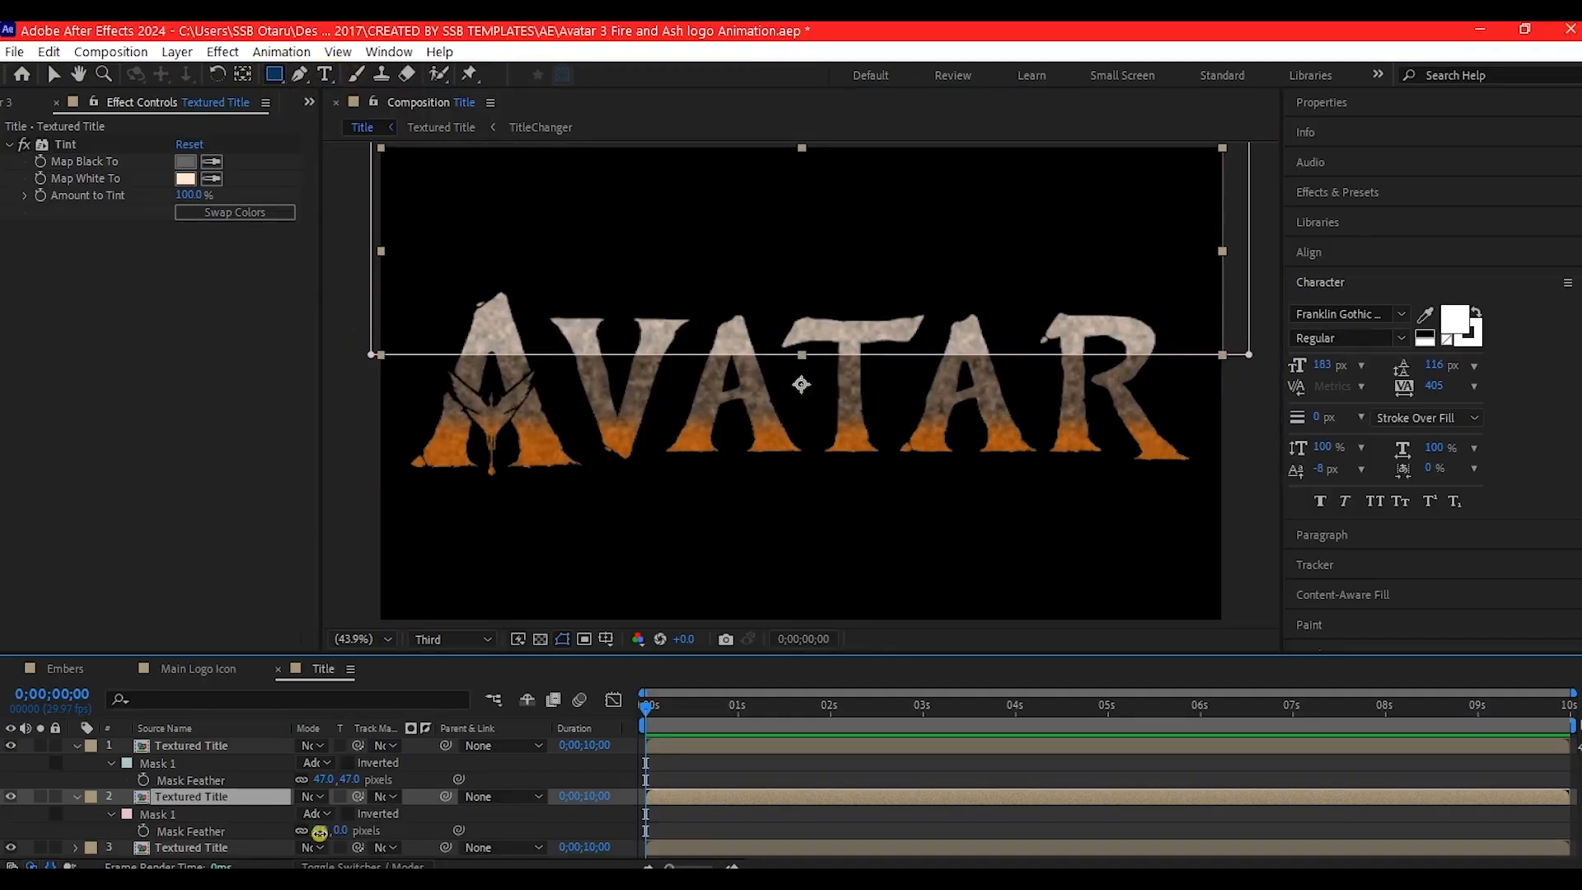
key(t)
drag(305, 814, 280, 811)
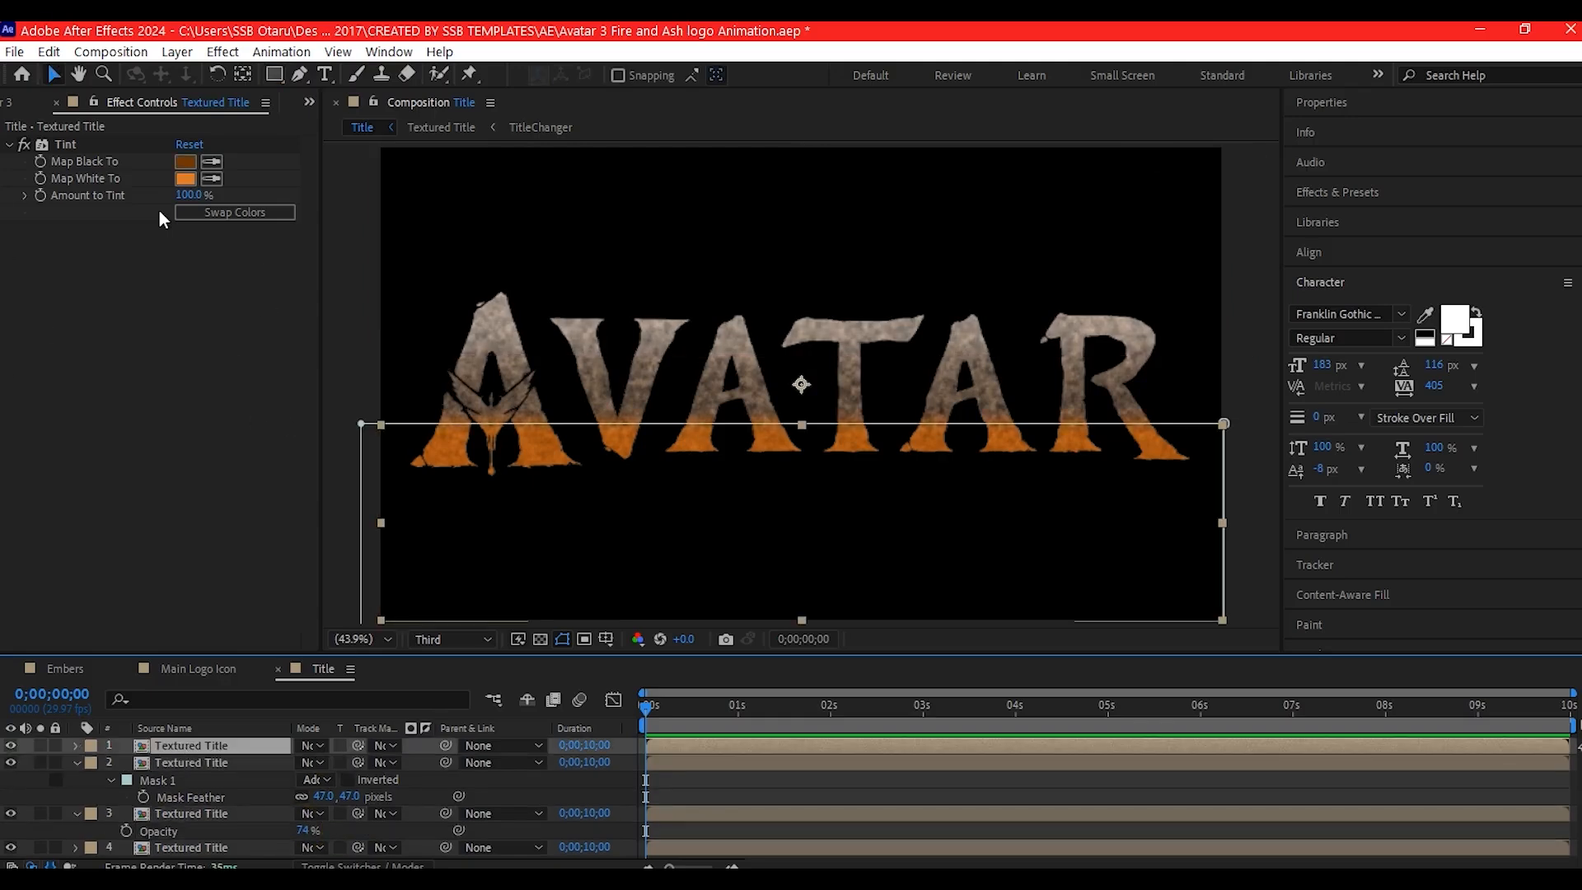
- Recolor the Tint on the topmost Textured Title copy, mapping black to orange and white to light orange FF9E4F
click(187, 179)
click(593, 349)
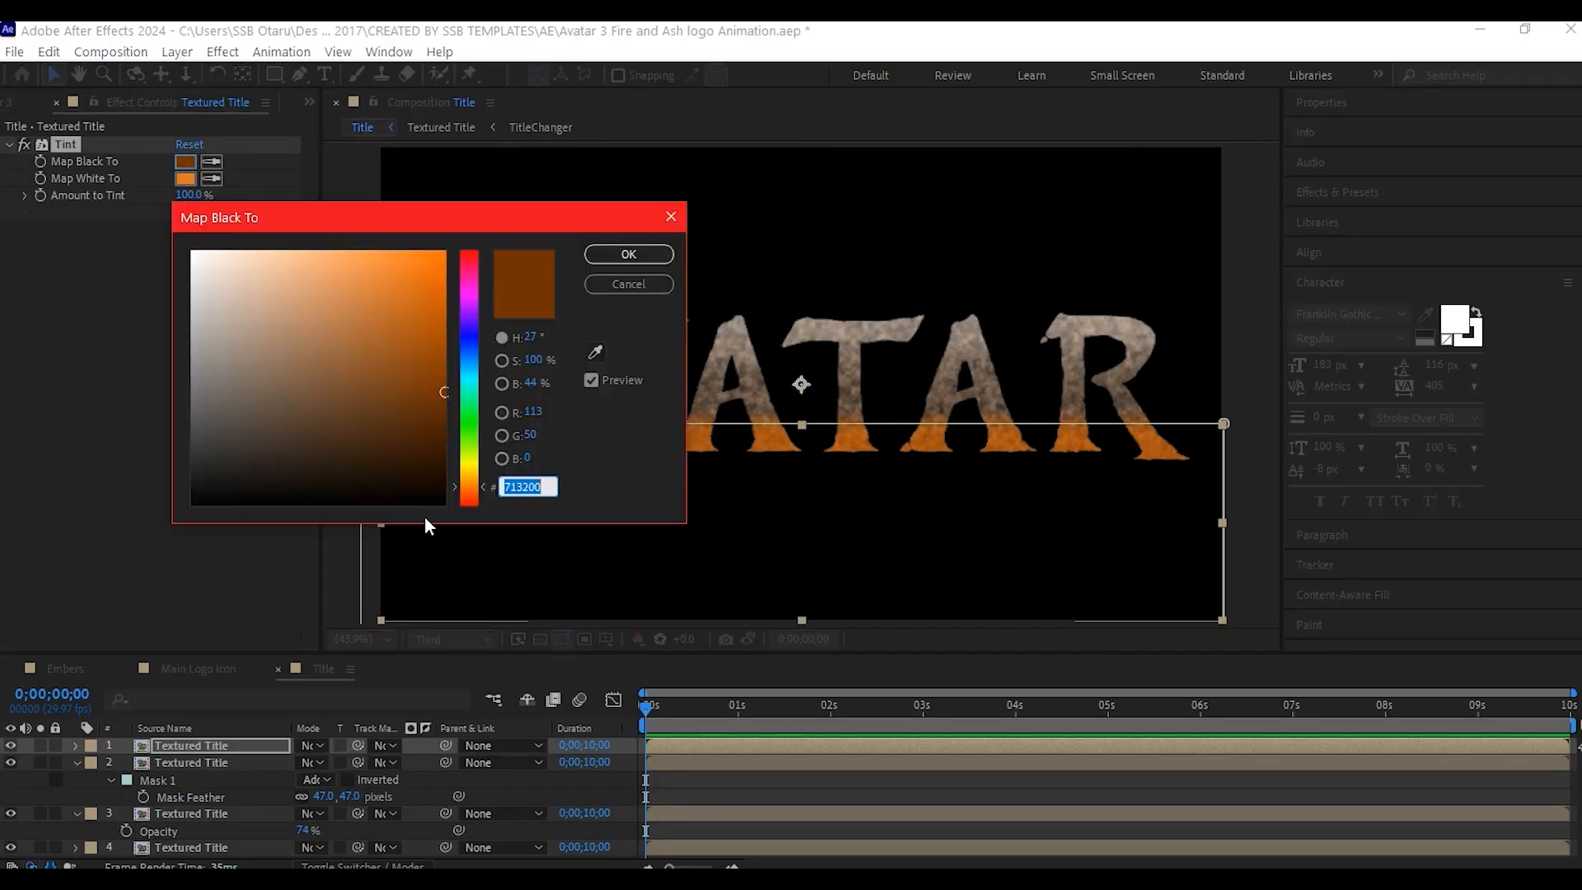
click(406, 258)
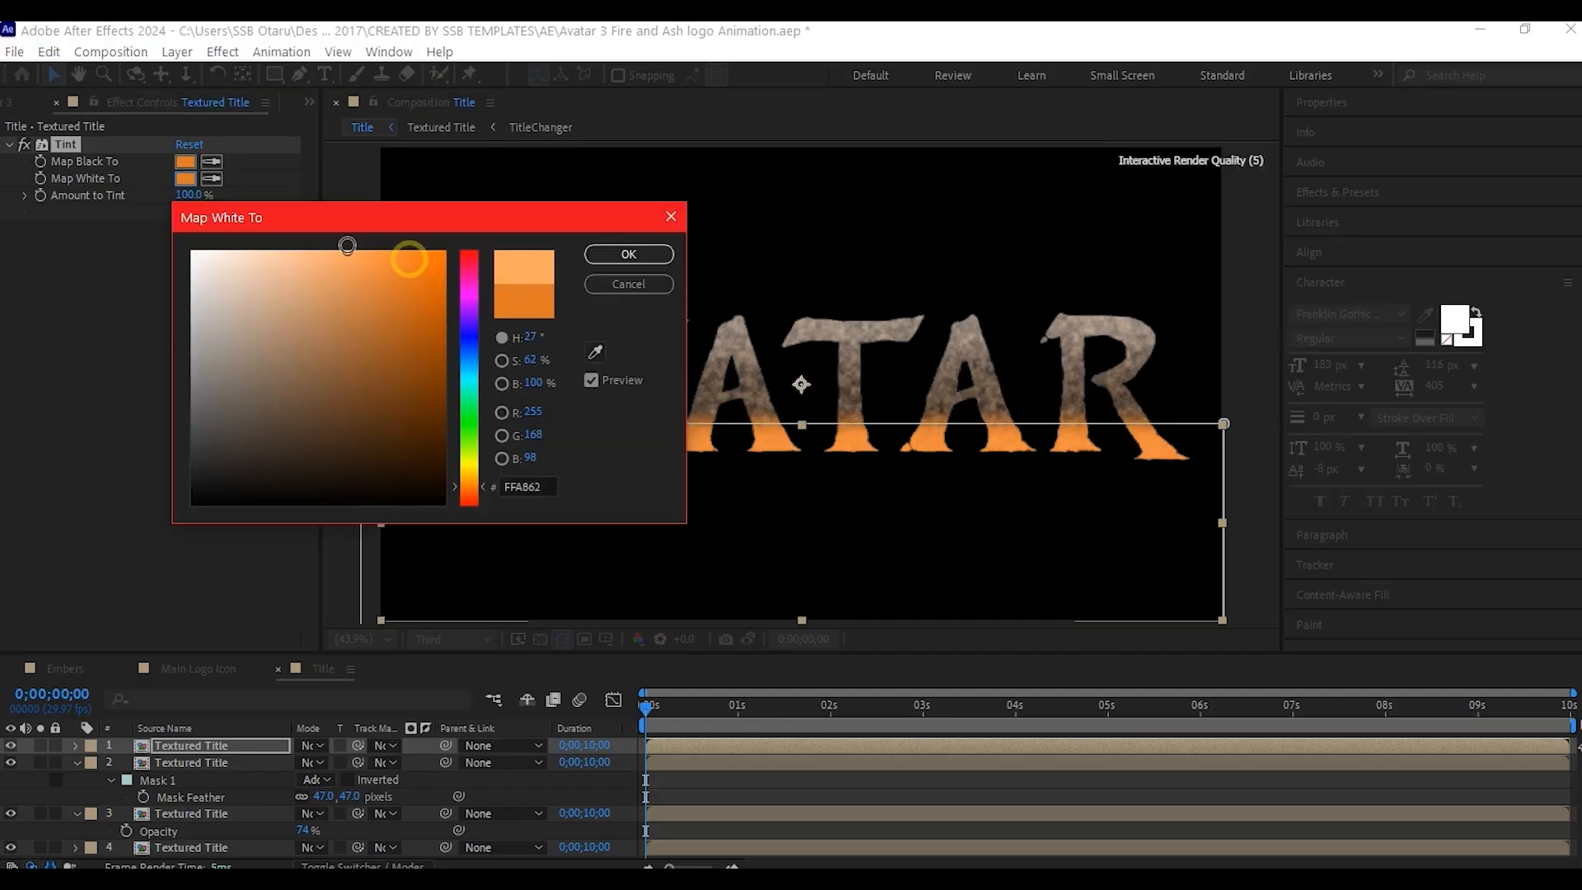
click(629, 255)
- Pre-compose all the Textured Title layers into a new composition named TitleHeat
key(ctrl+a)
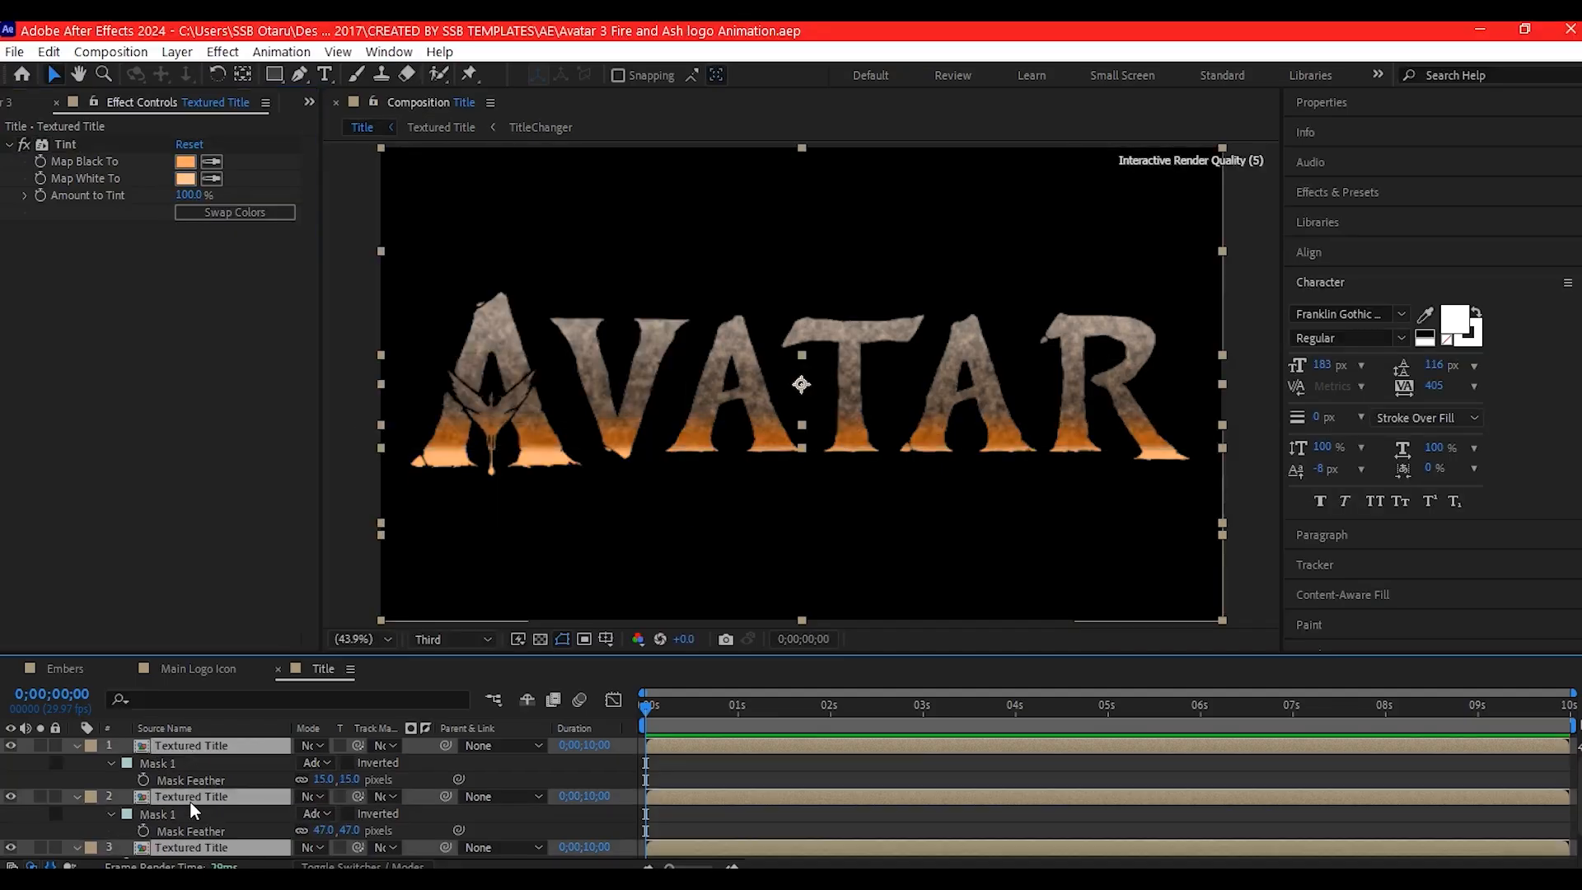
key(ctrl+grave)
key(ctrl+shift+c)
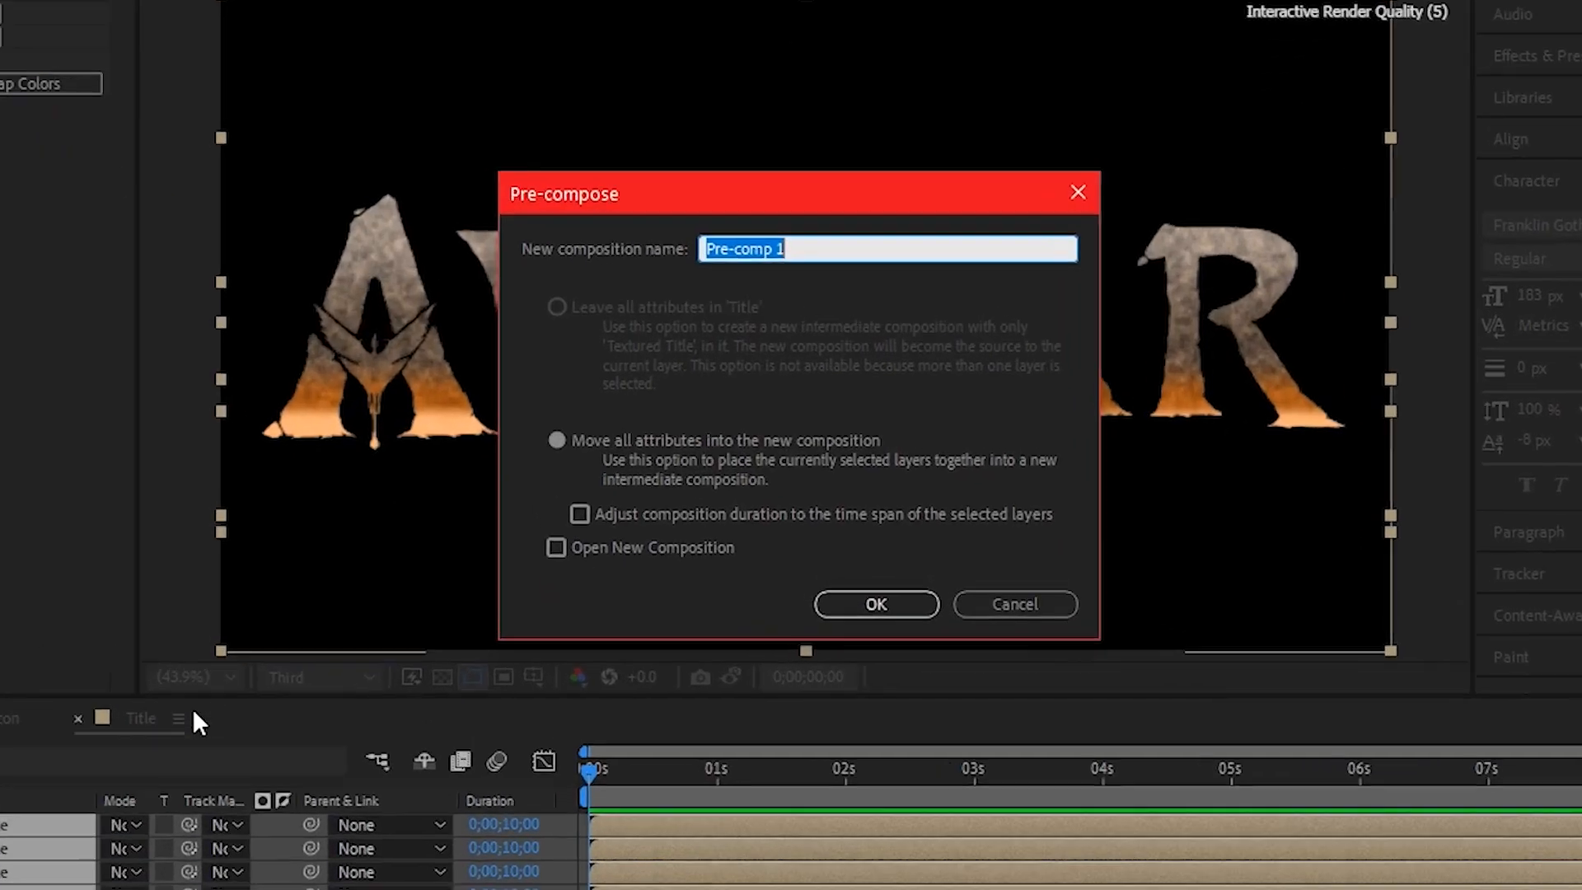
text(TitleH)
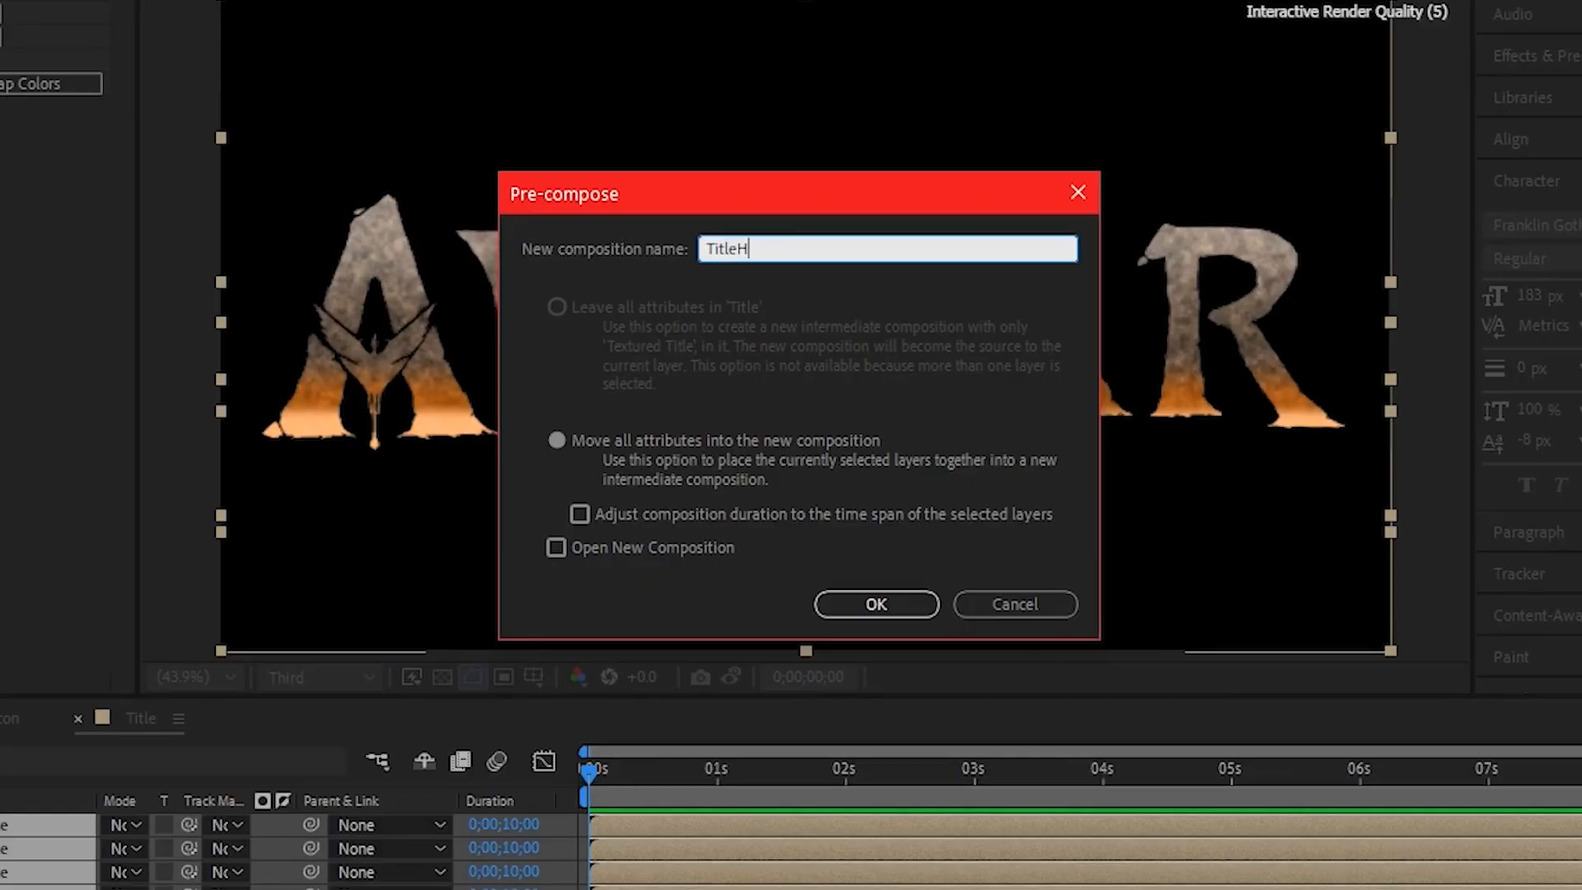
text(eat)
click(876, 604)
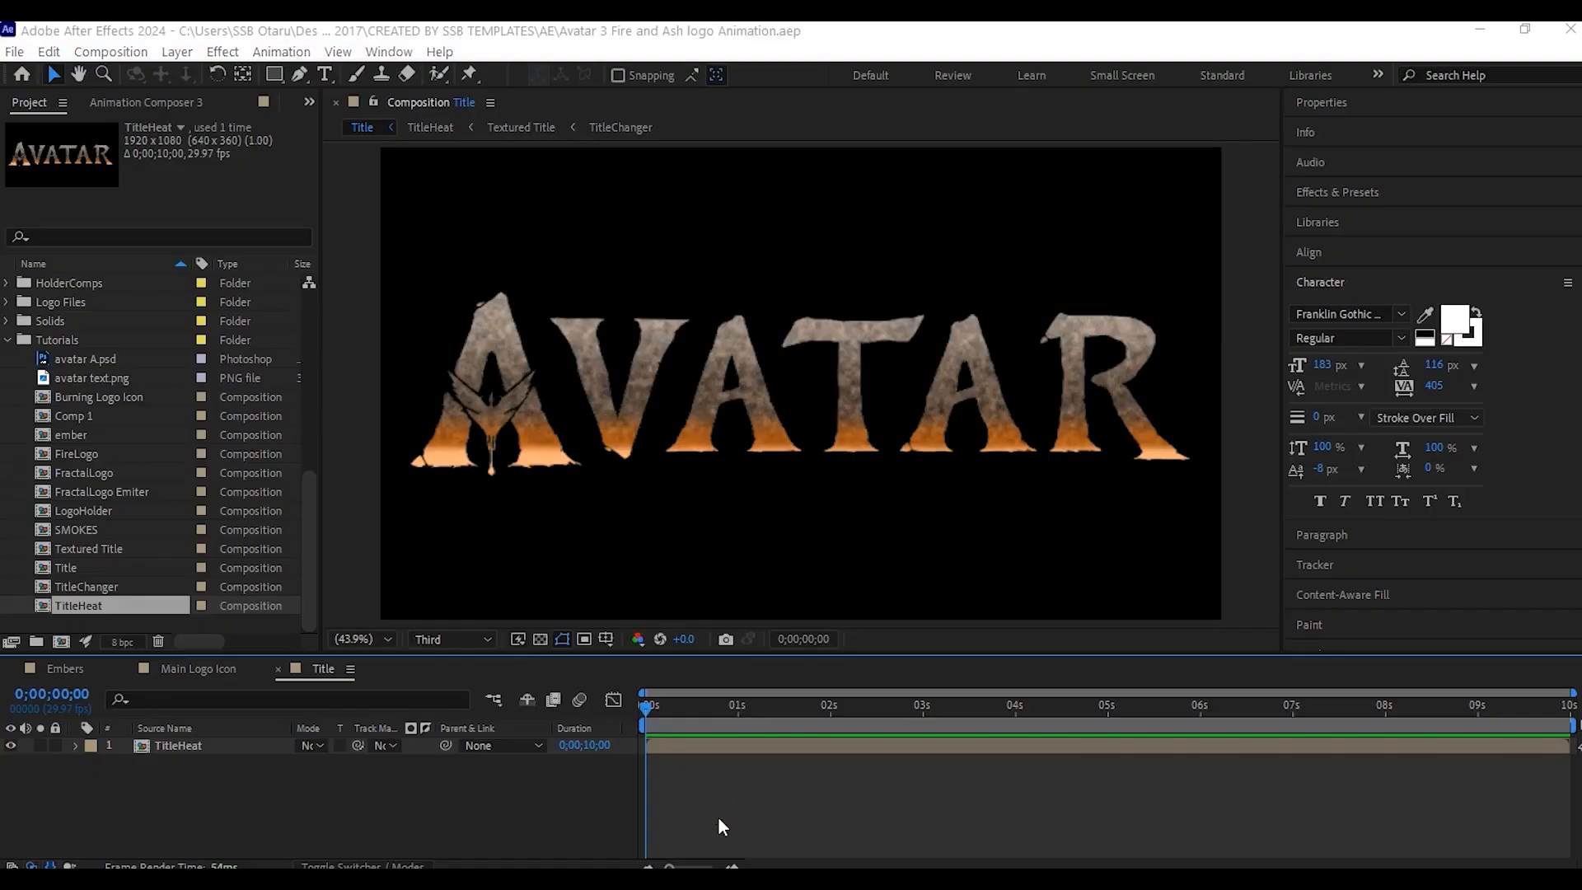
- Create a 1920x1080, 10-second composition named SubTitle and add a text layer reading FIRE AND ASH
key(ctrl+k)
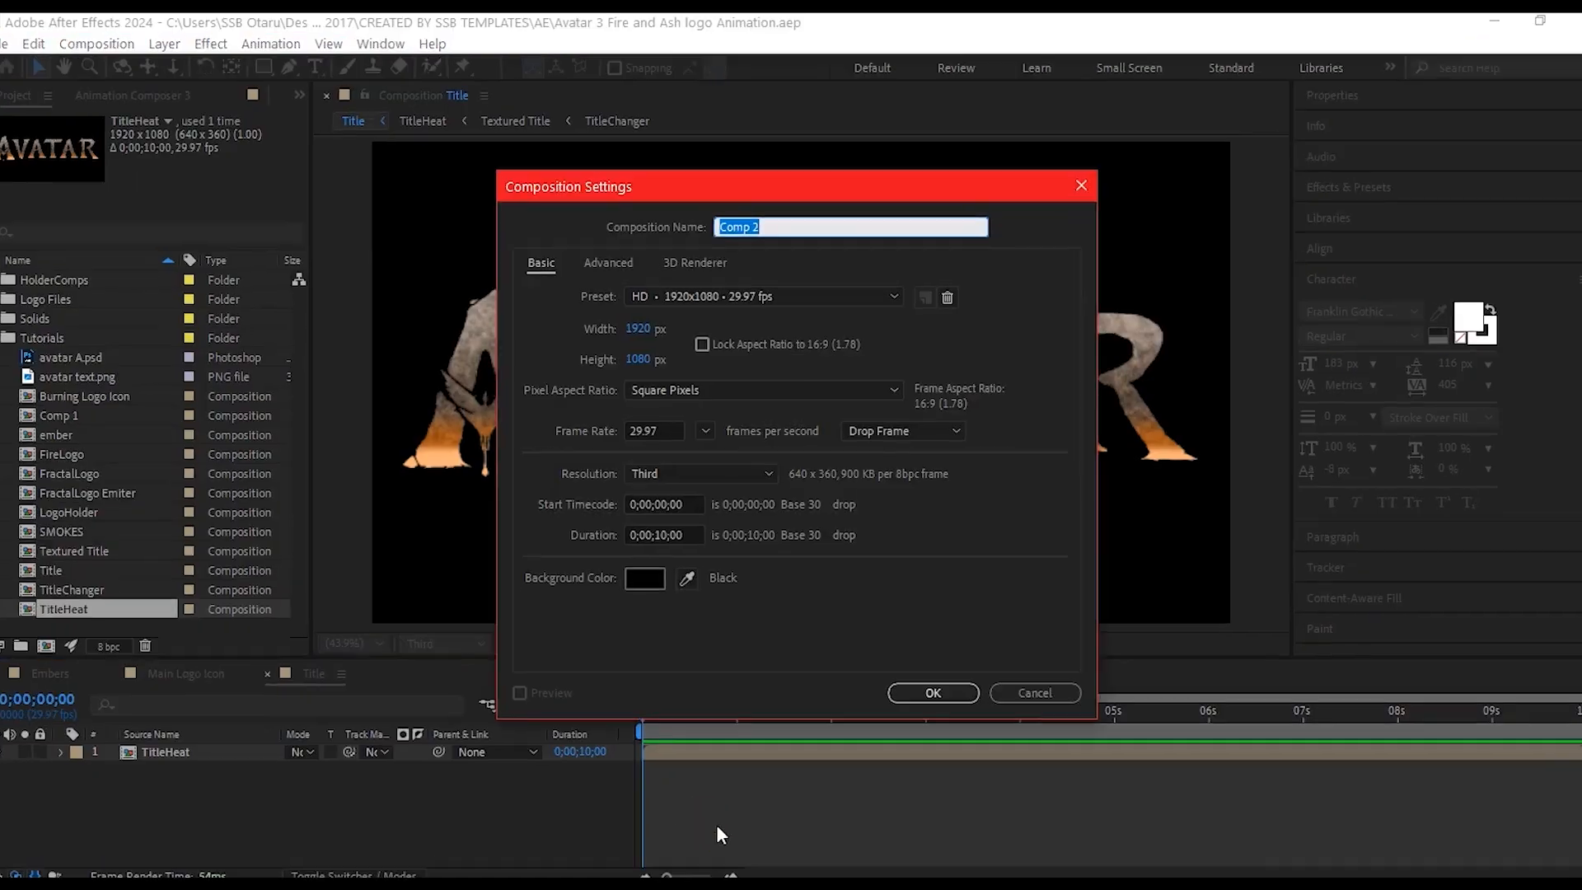
text(SubTitle)
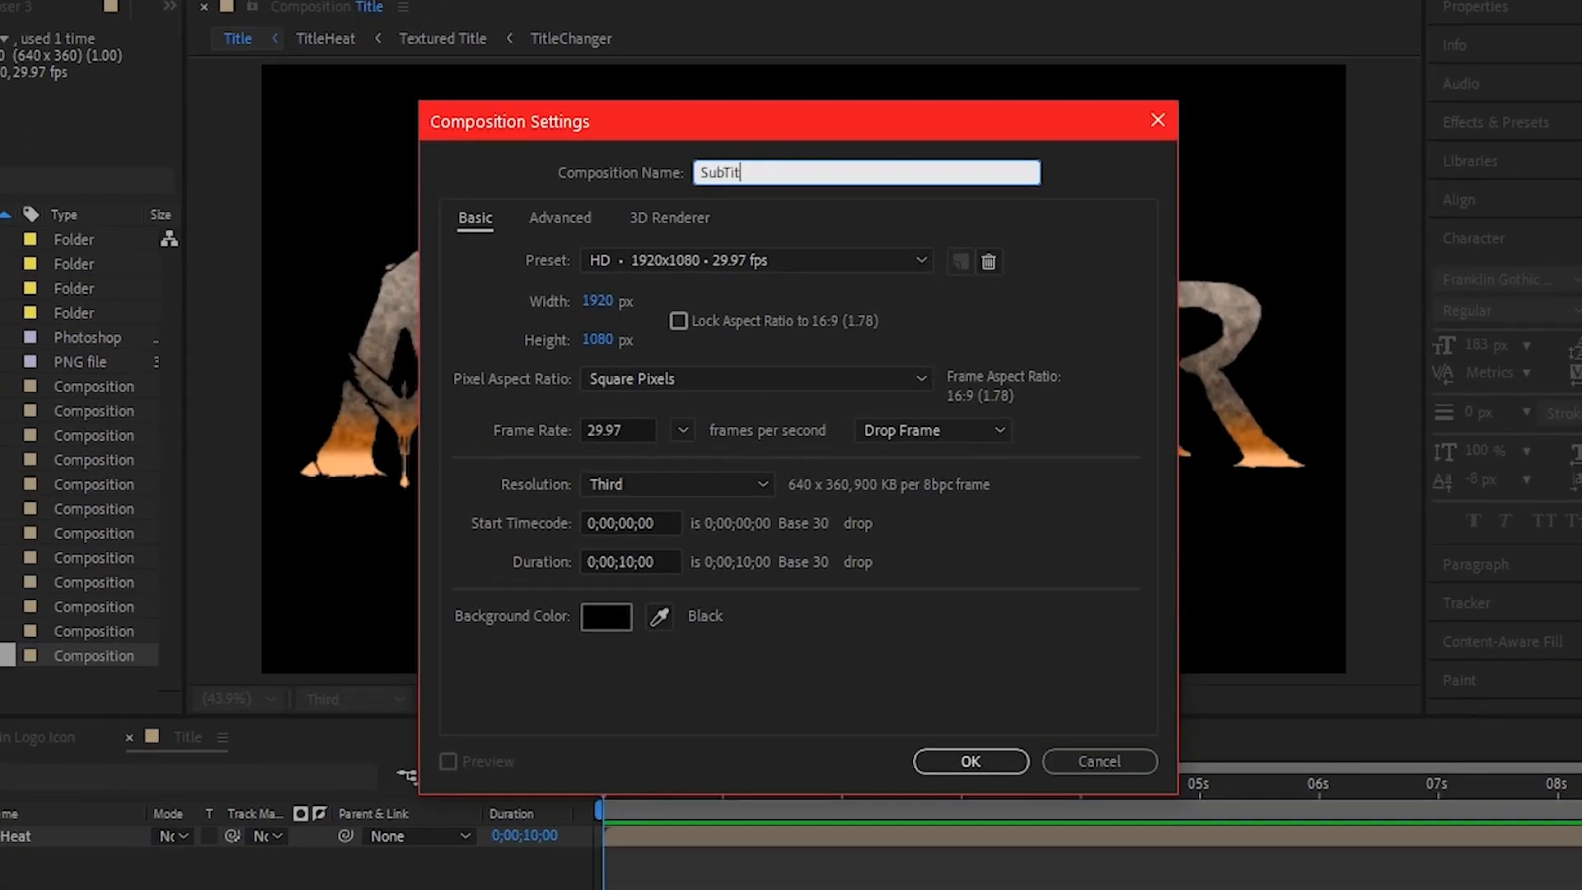
click(989, 758)
key(ctrl+alt+shift+t)
text(FIRE)
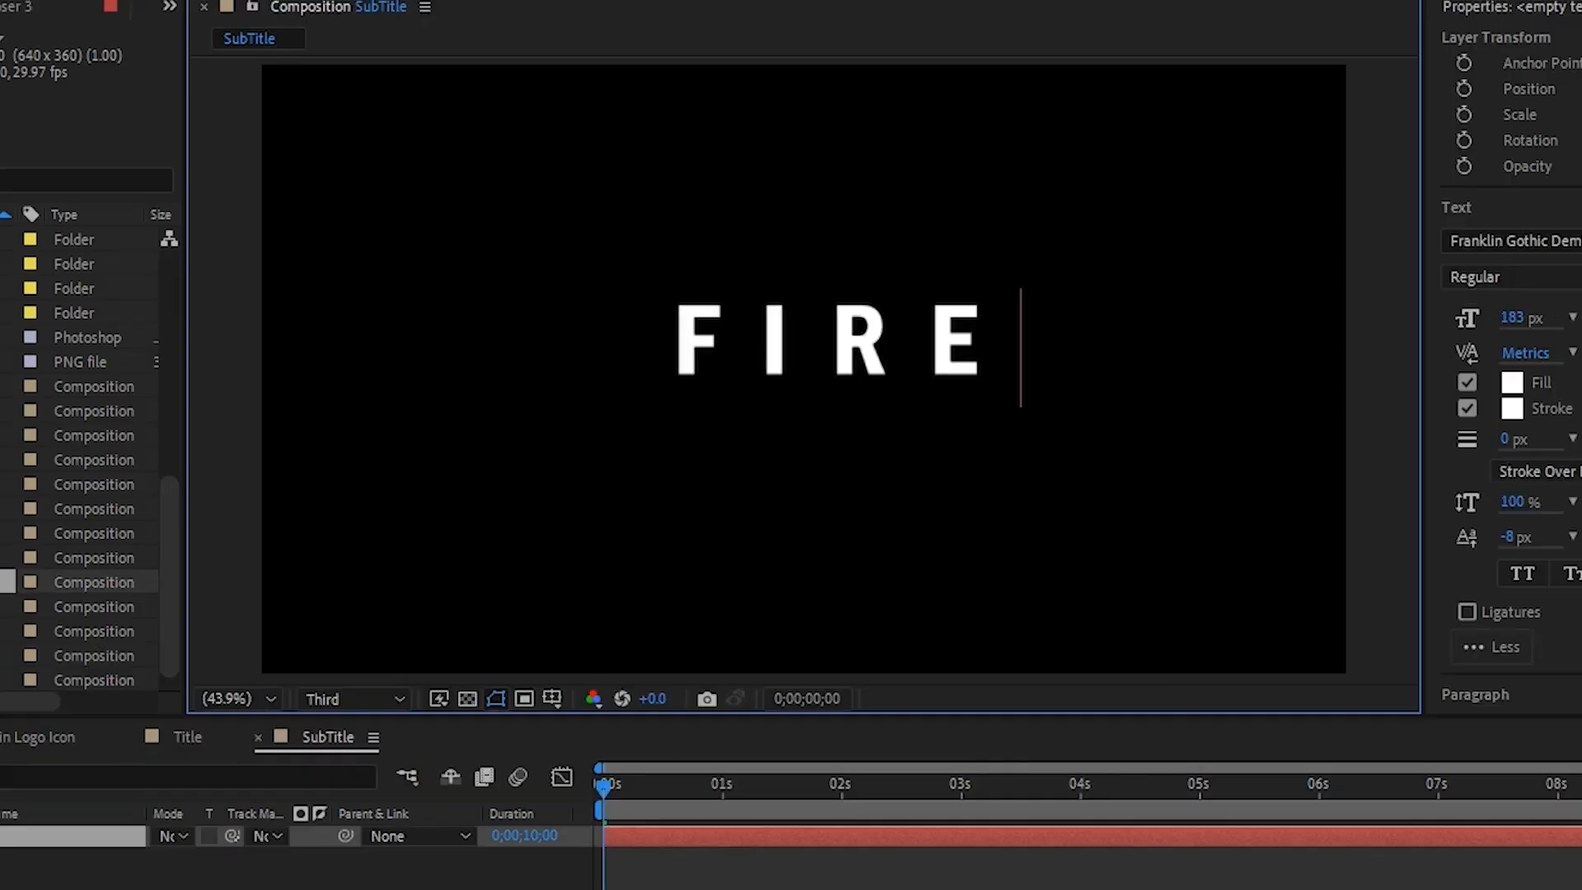
text( AND ASH)
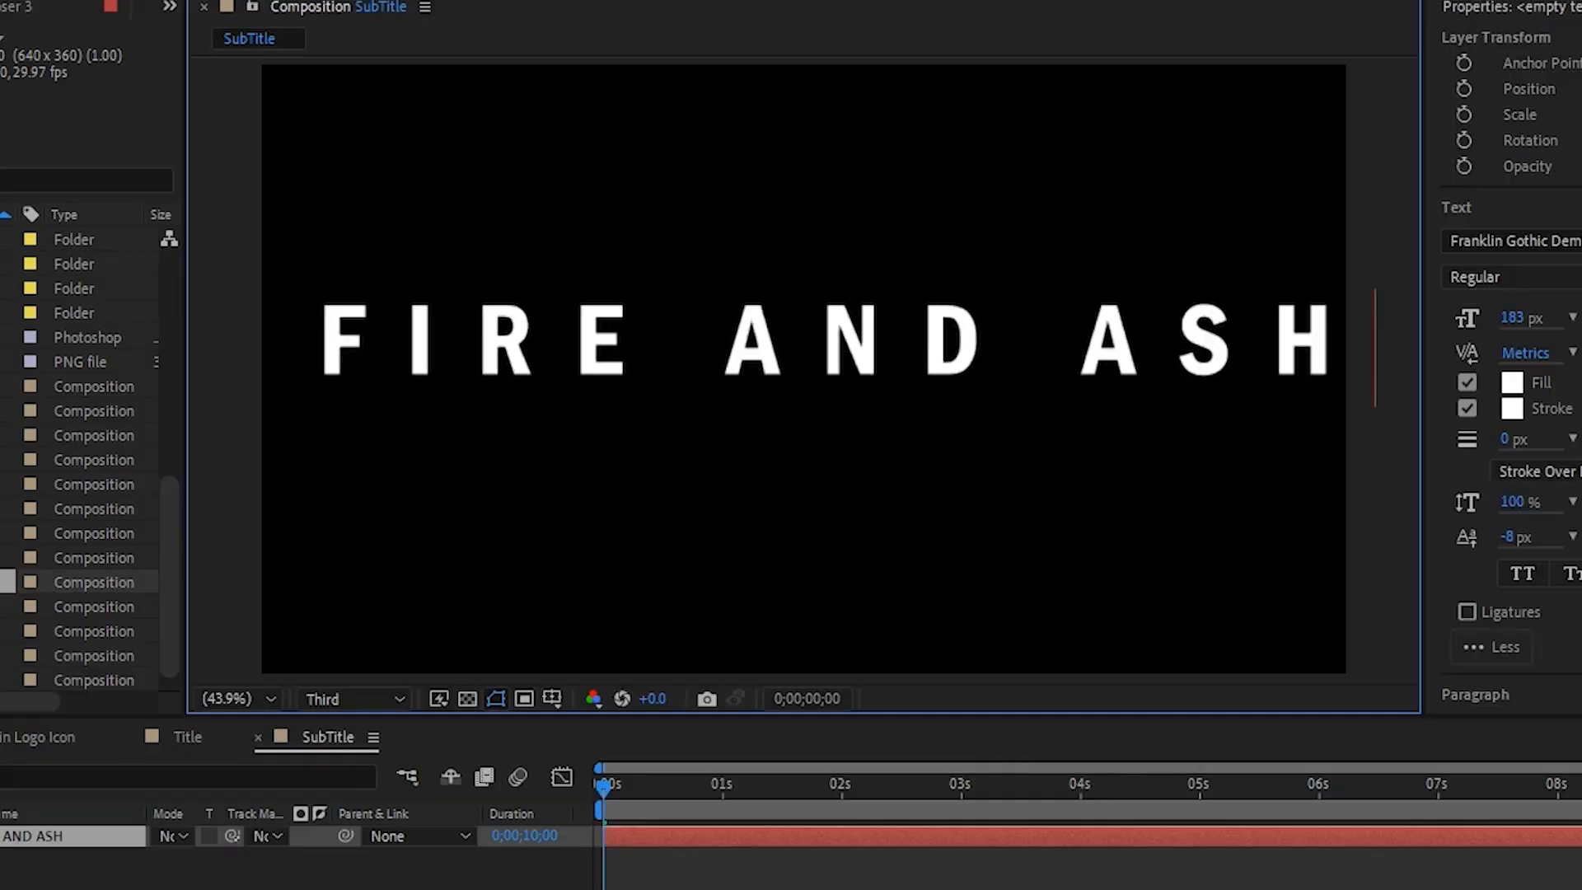
key(Escape)
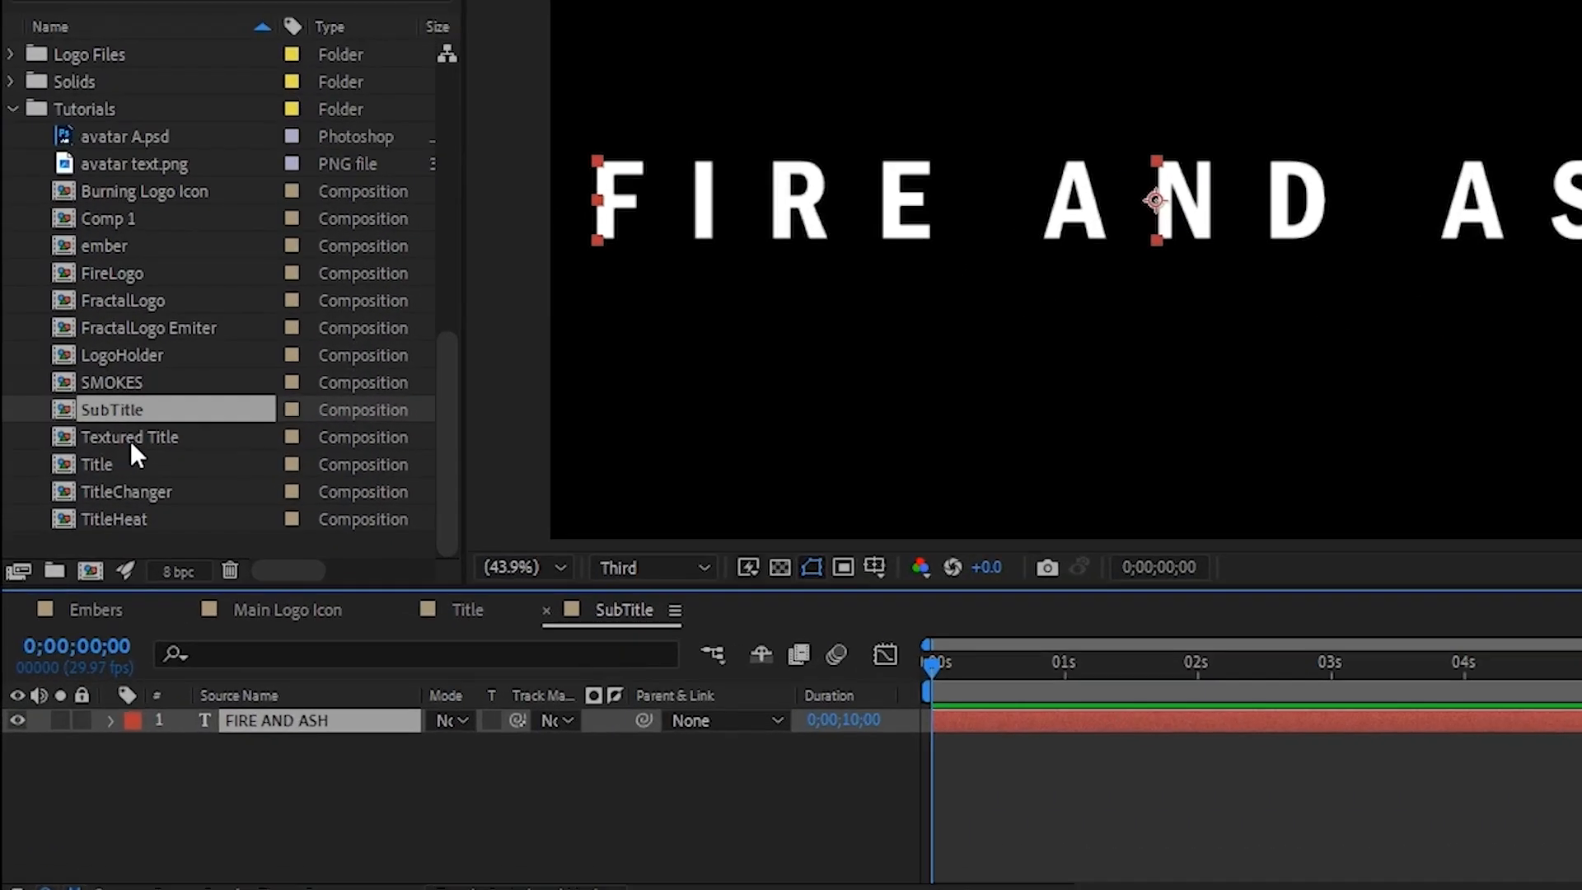
- Duplicate the Textured Title composition in the project and rename the copy Textured SubTitle
click(89, 550)
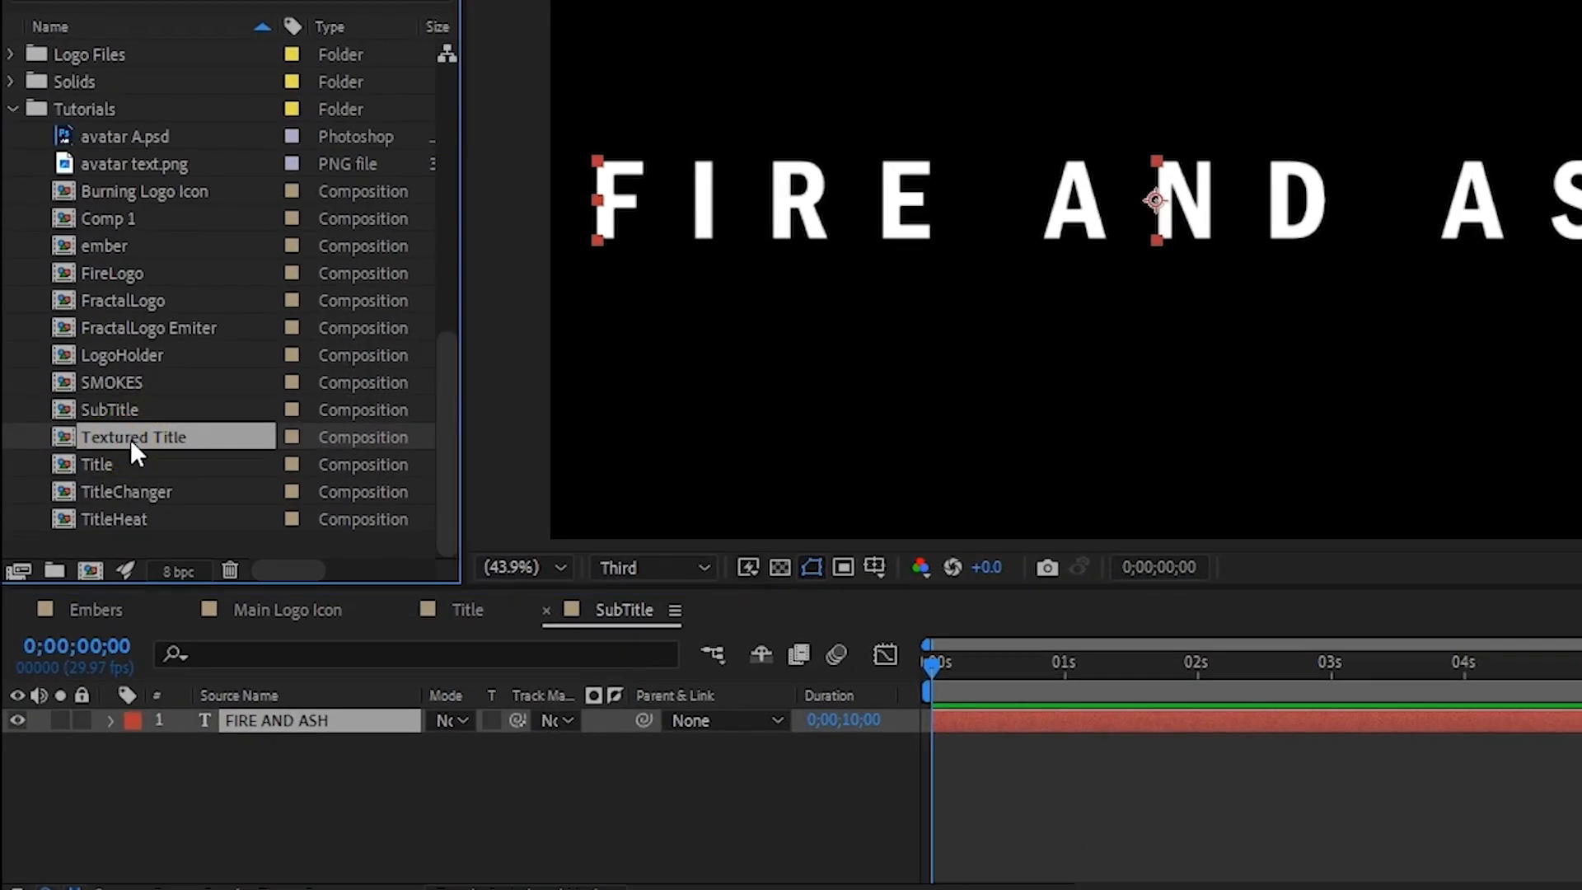
key(ctrl+d)
key(Return)
click(207, 434)
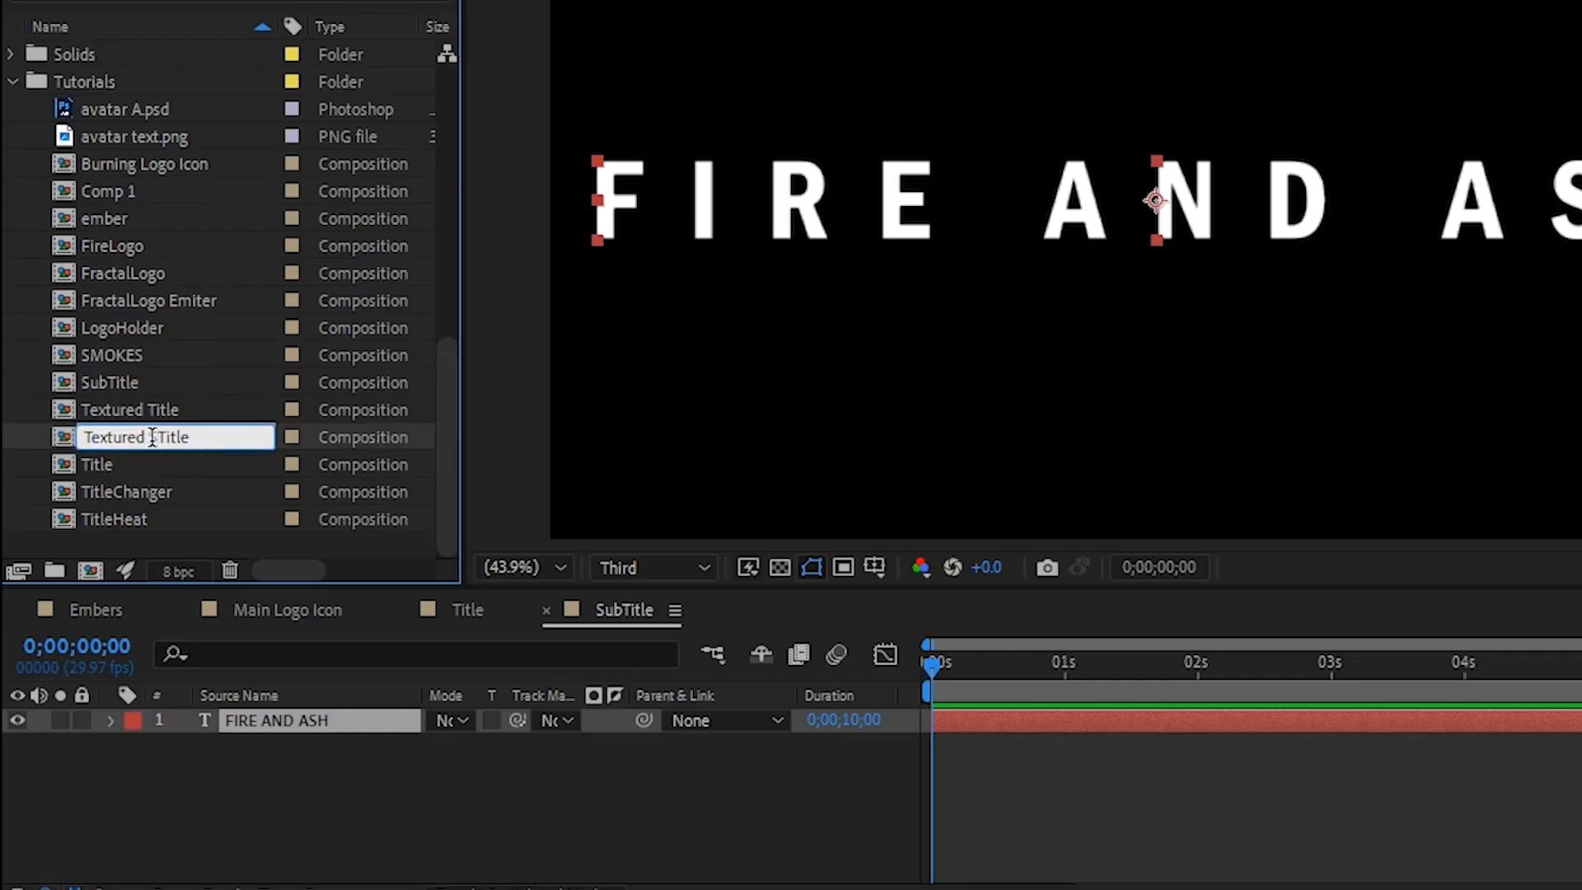
text(Sub)
click(66, 438)
- Open the Textured Title composition and replace its TitleChanger matte layer with the SubTitle composition
double_click(66, 438)
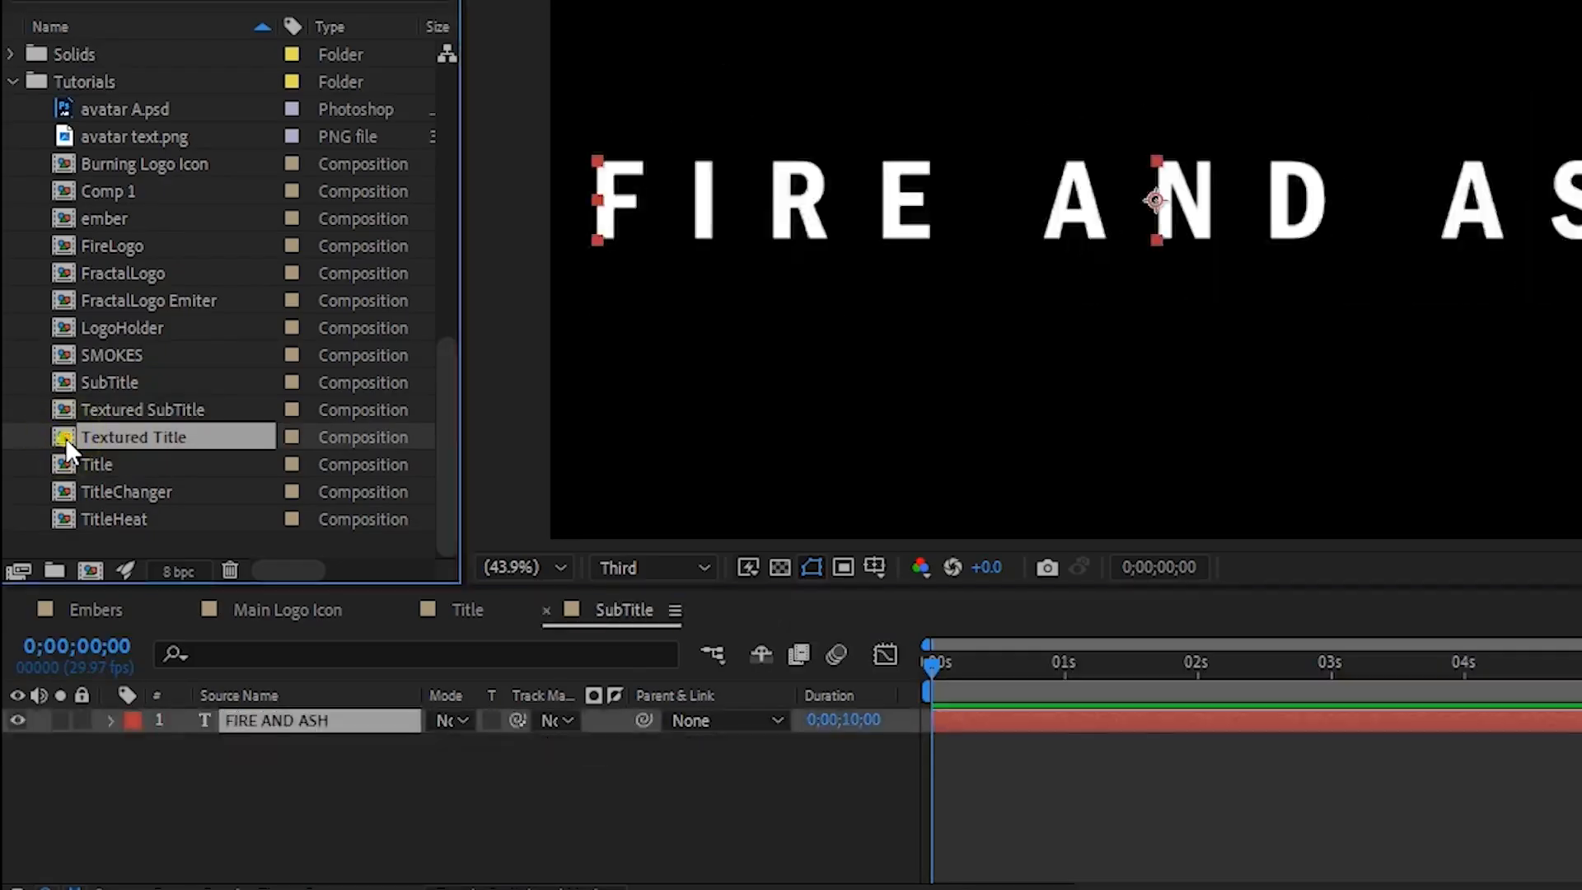
double_click(66, 438)
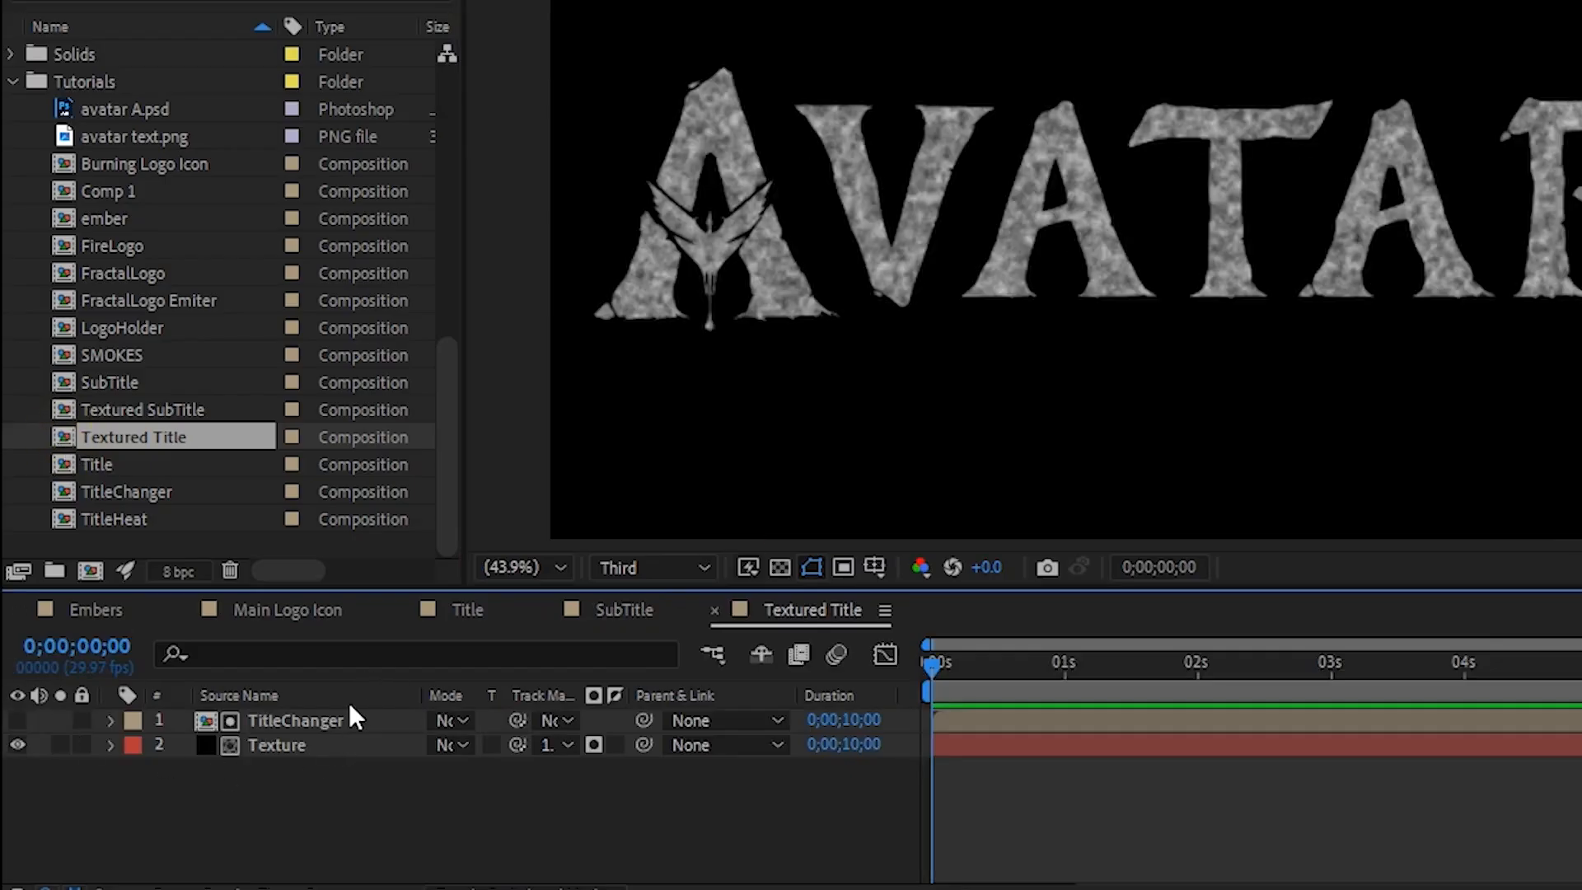
click(329, 718)
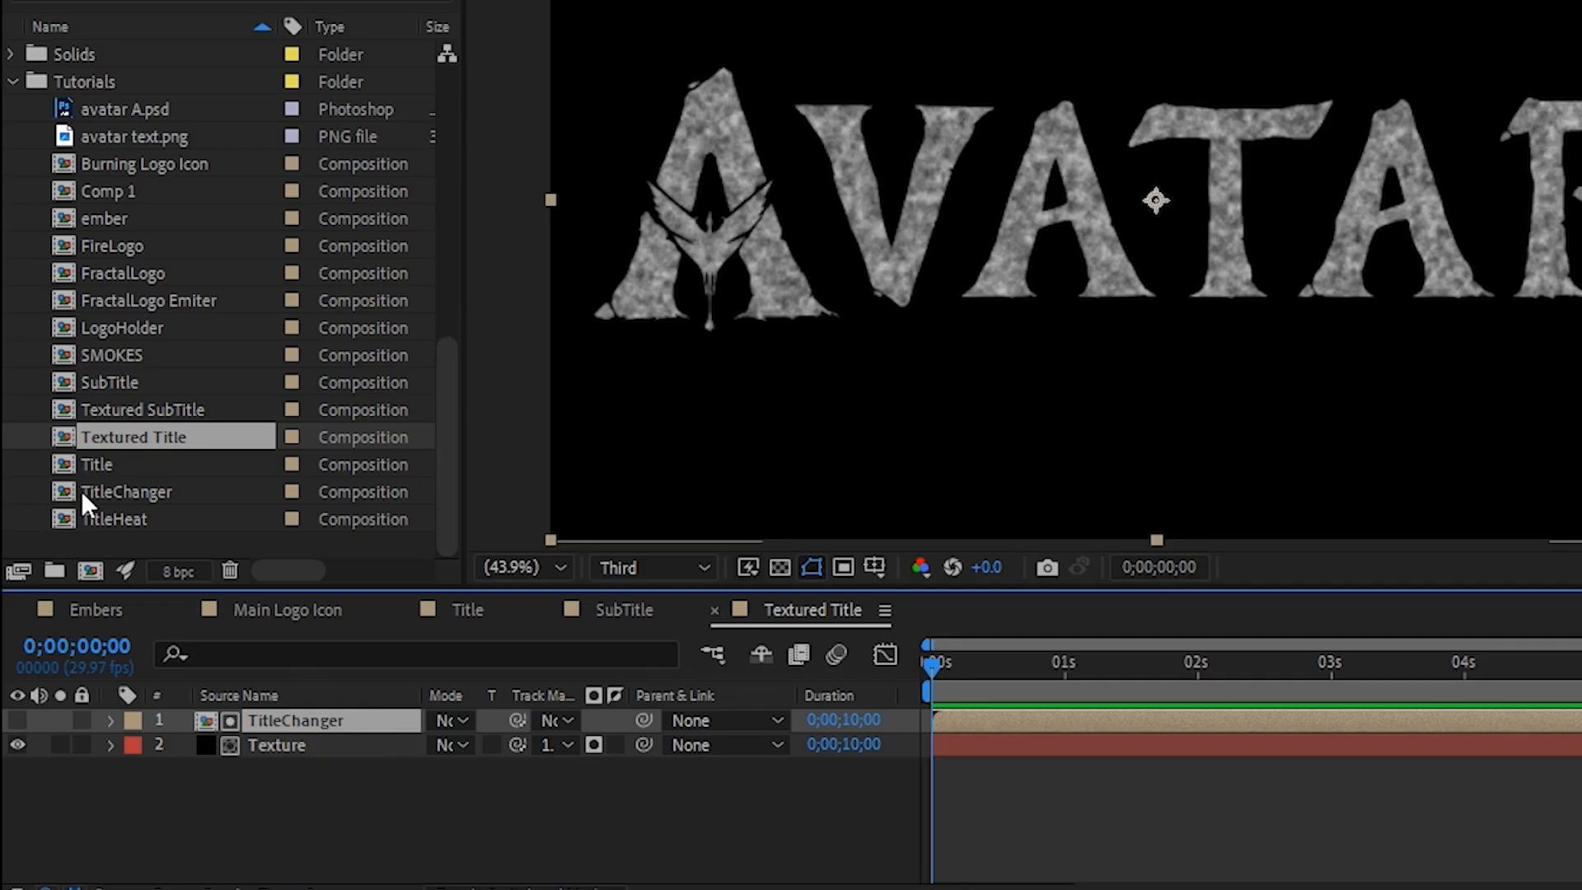
drag(107, 372, 293, 717)
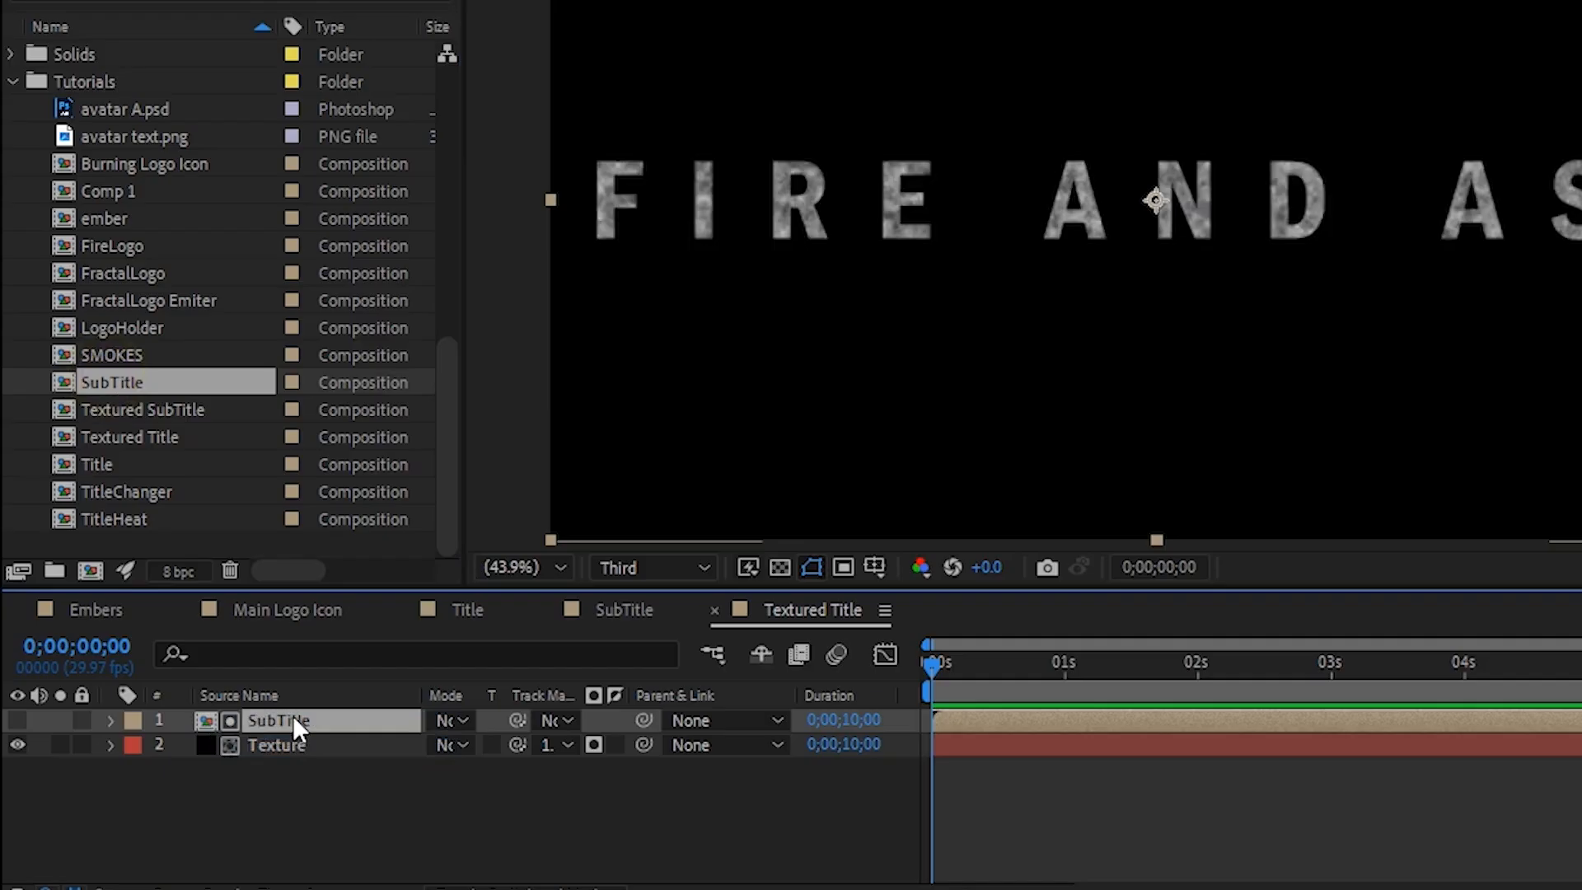
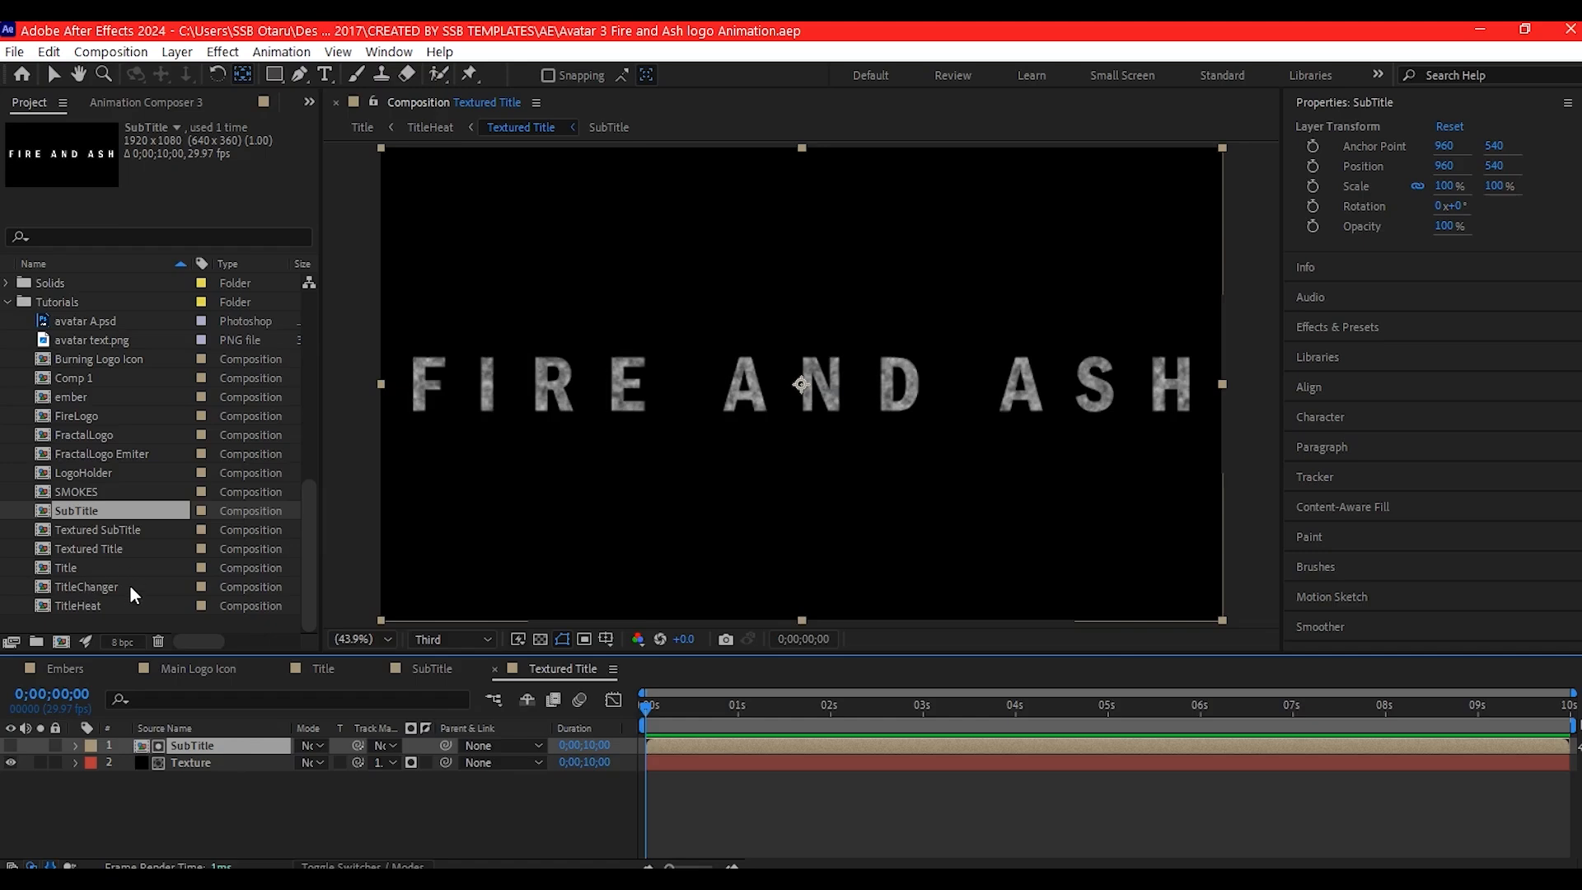
- Duplicate the TitleHeat composition in the project and rename the copy SubTitle Heat
click(93, 606)
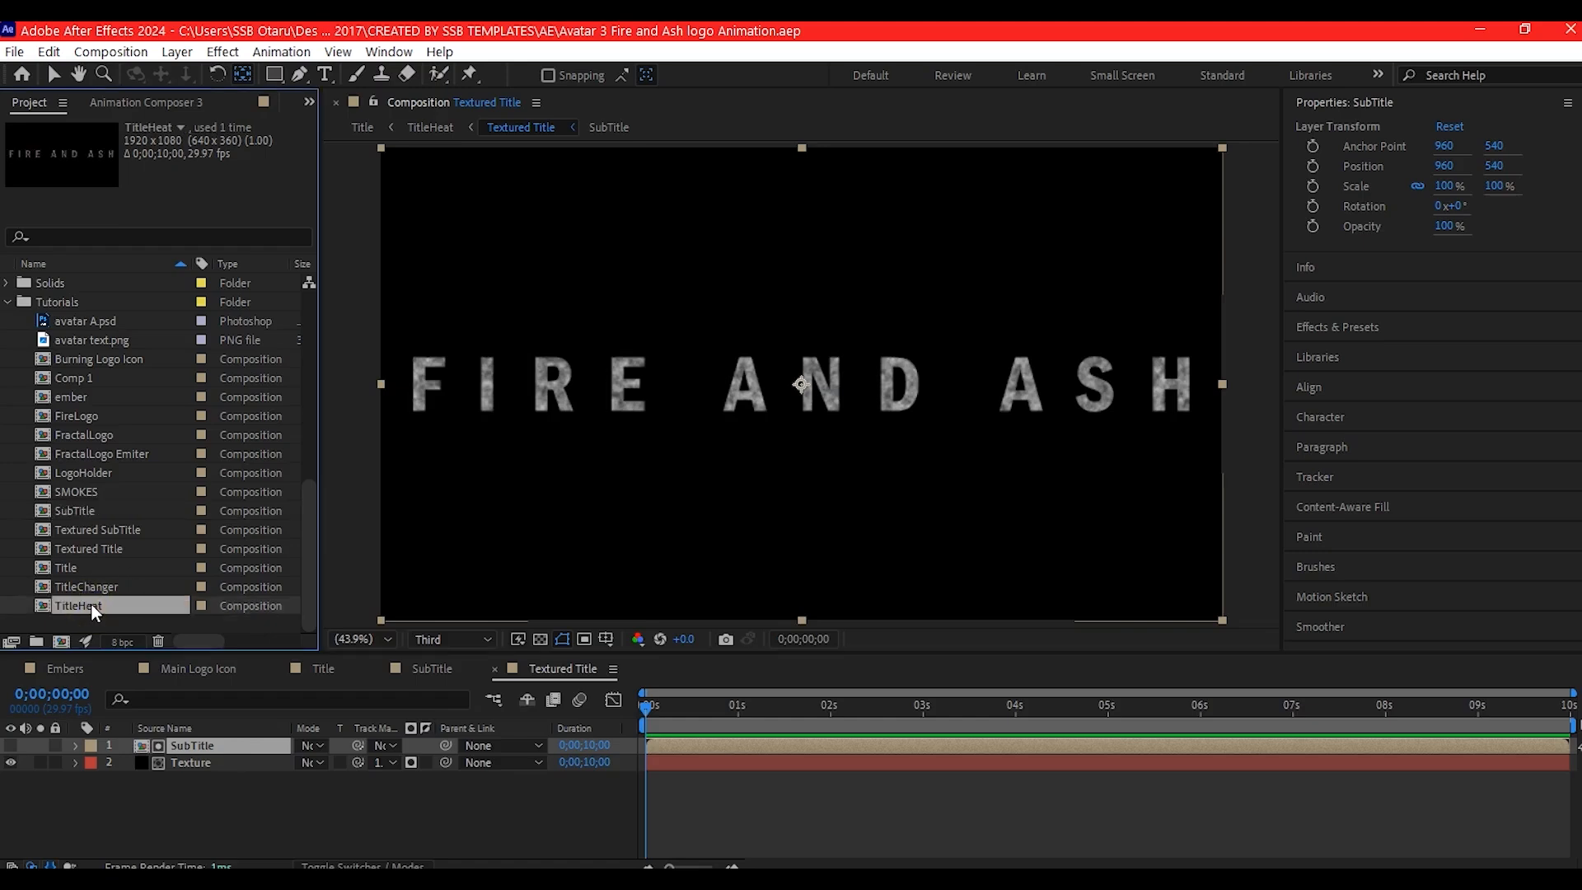
key(ctrl+d)
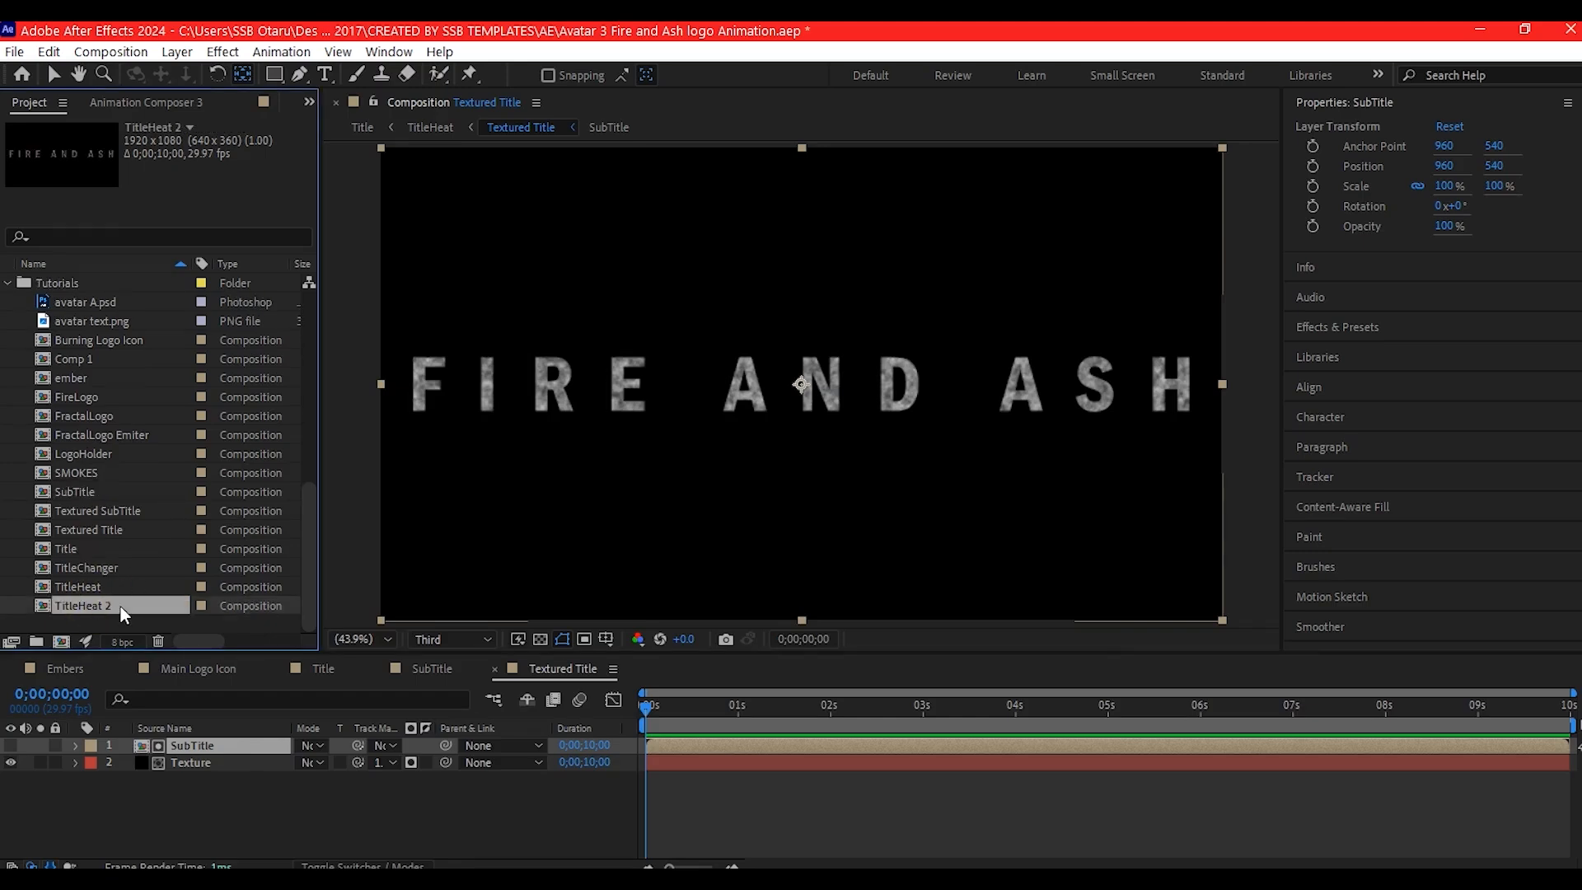
key(Return)
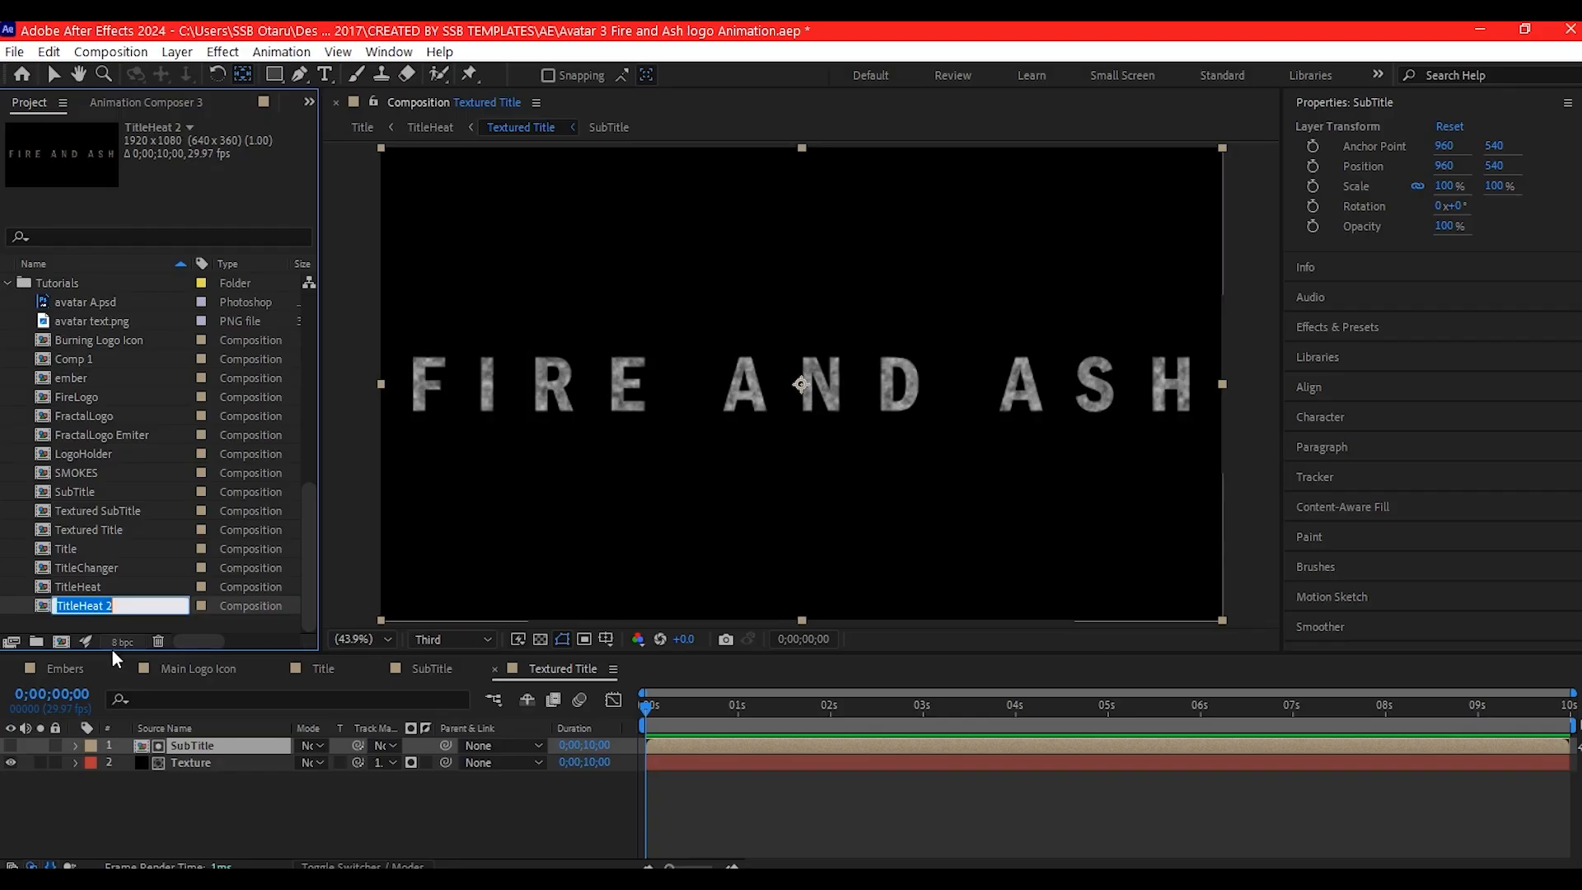
click(121, 608)
key(BackSpace)
key(BackSpace)
click(80, 608)
text(sub)
key(Return)
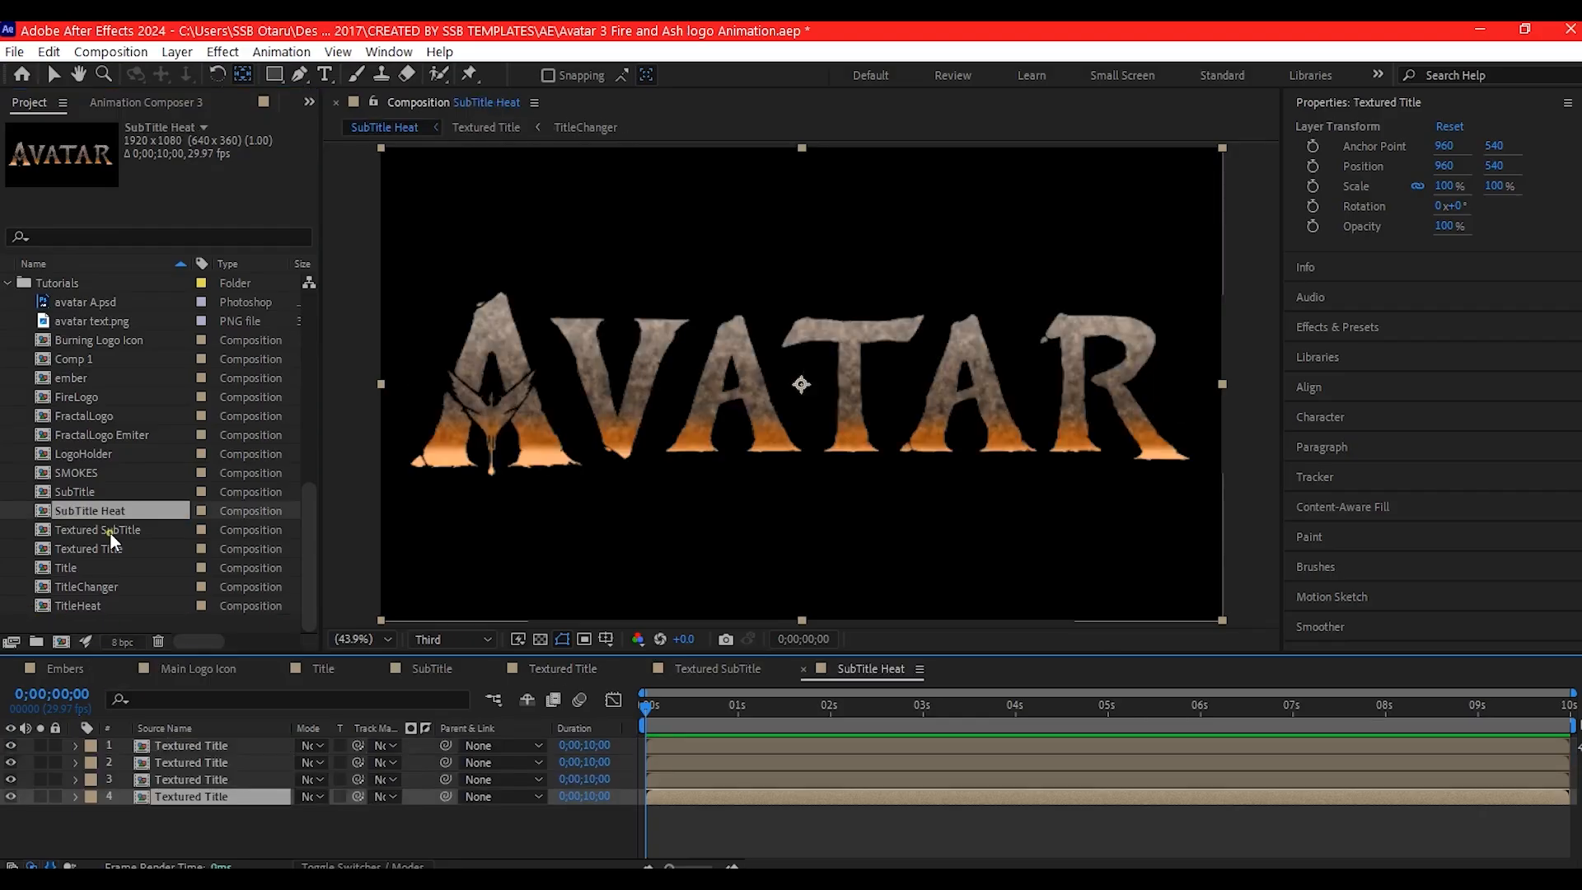
- In the SubTitle Heat composition, replace all four Textured Title layers with the Textured SubTitle composition
drag(110, 532, 169, 804)
click(168, 778)
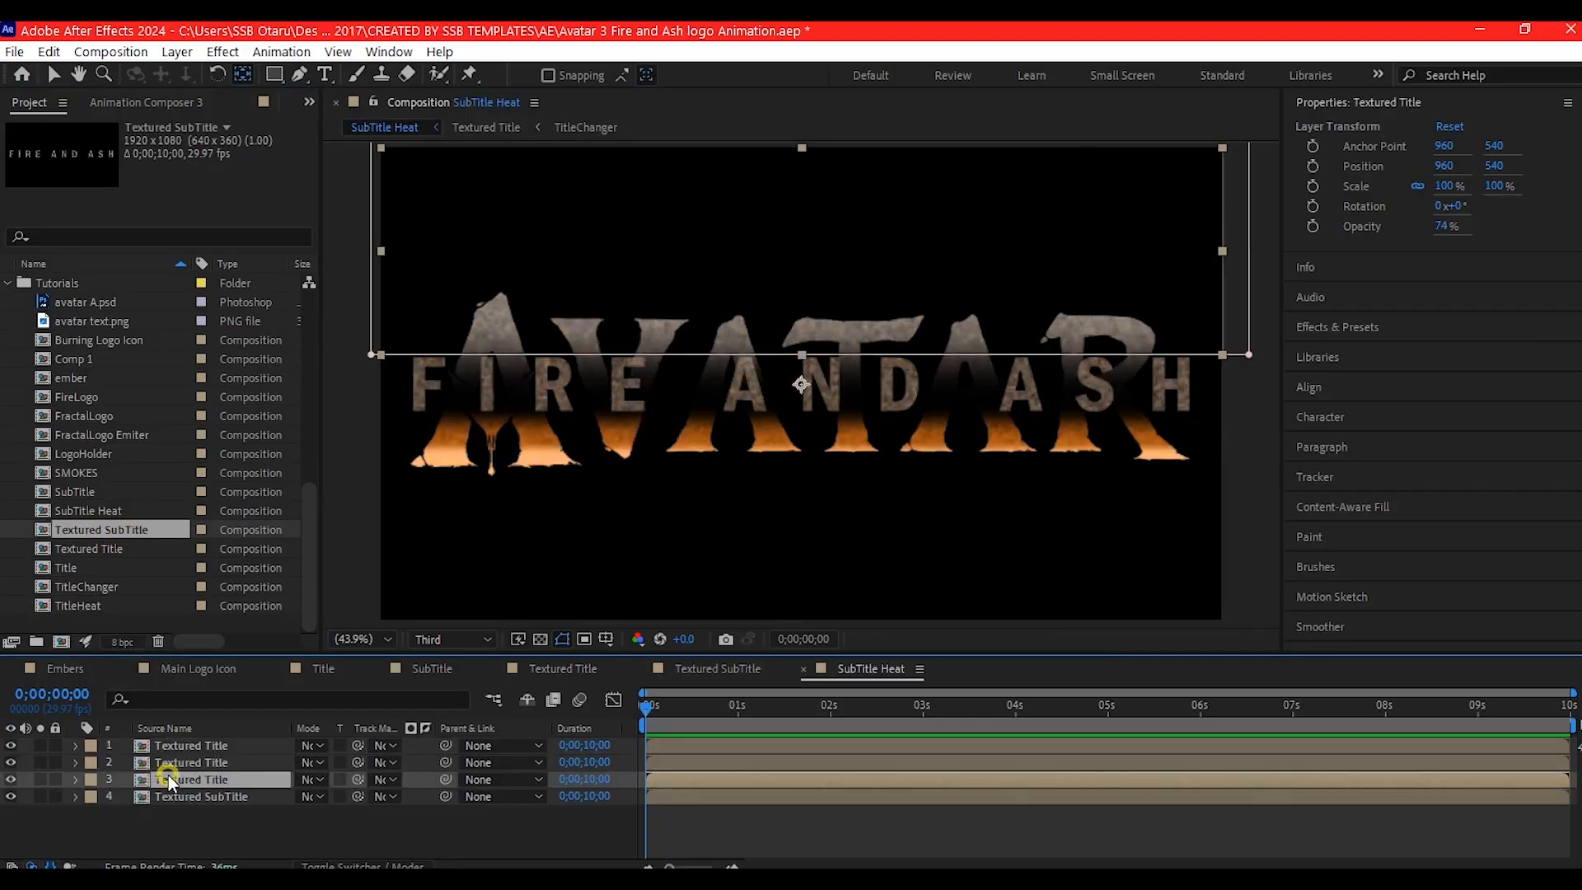
drag(105, 533, 158, 782)
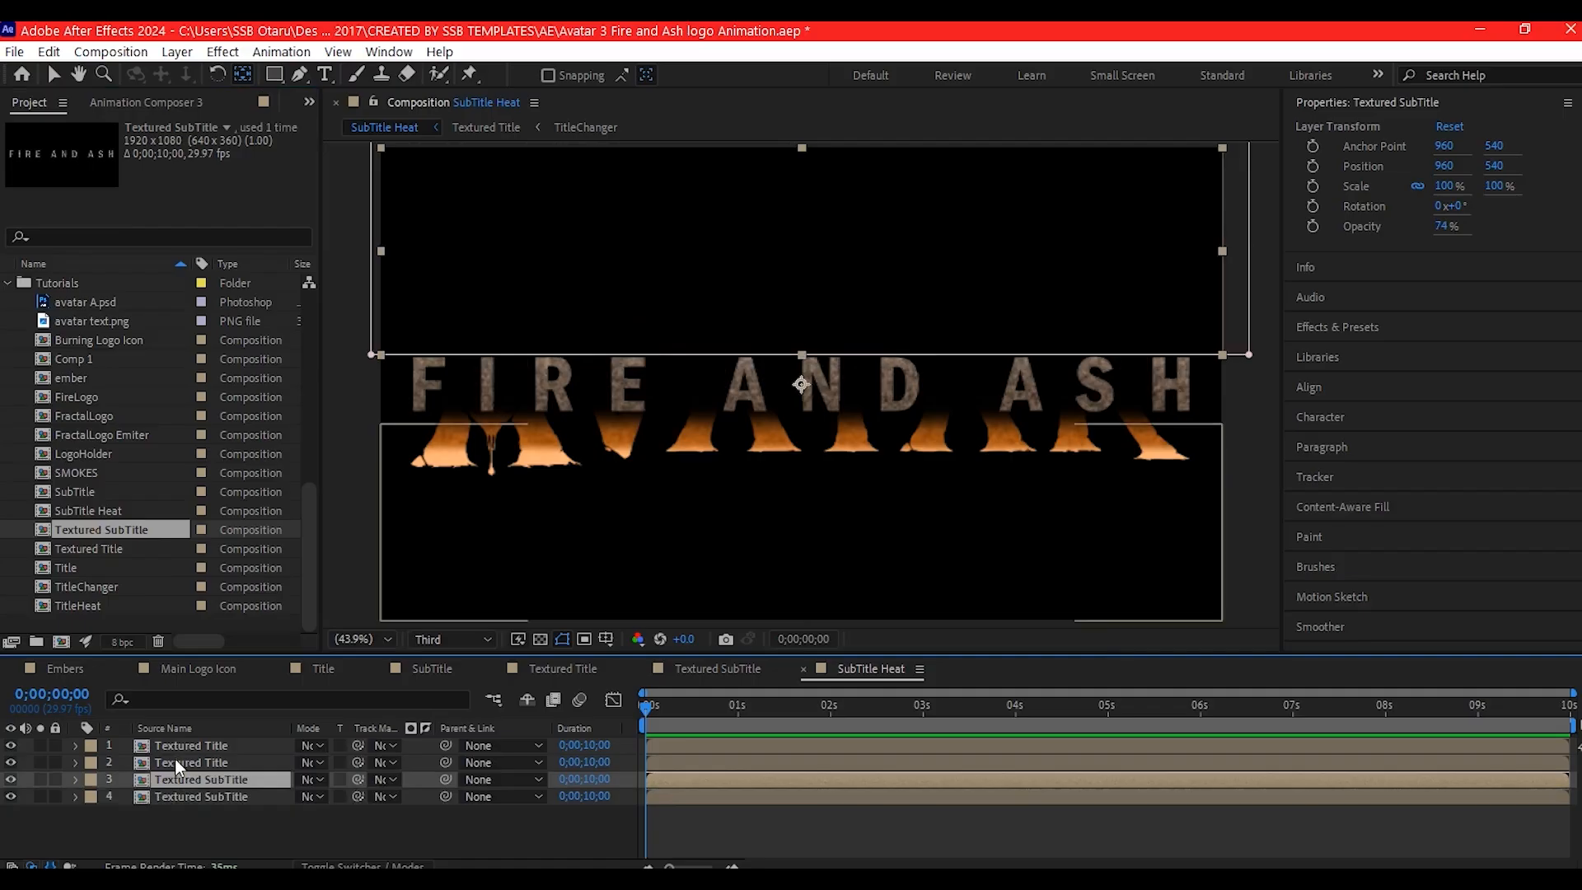
click(175, 760)
drag(102, 529, 144, 763)
click(170, 745)
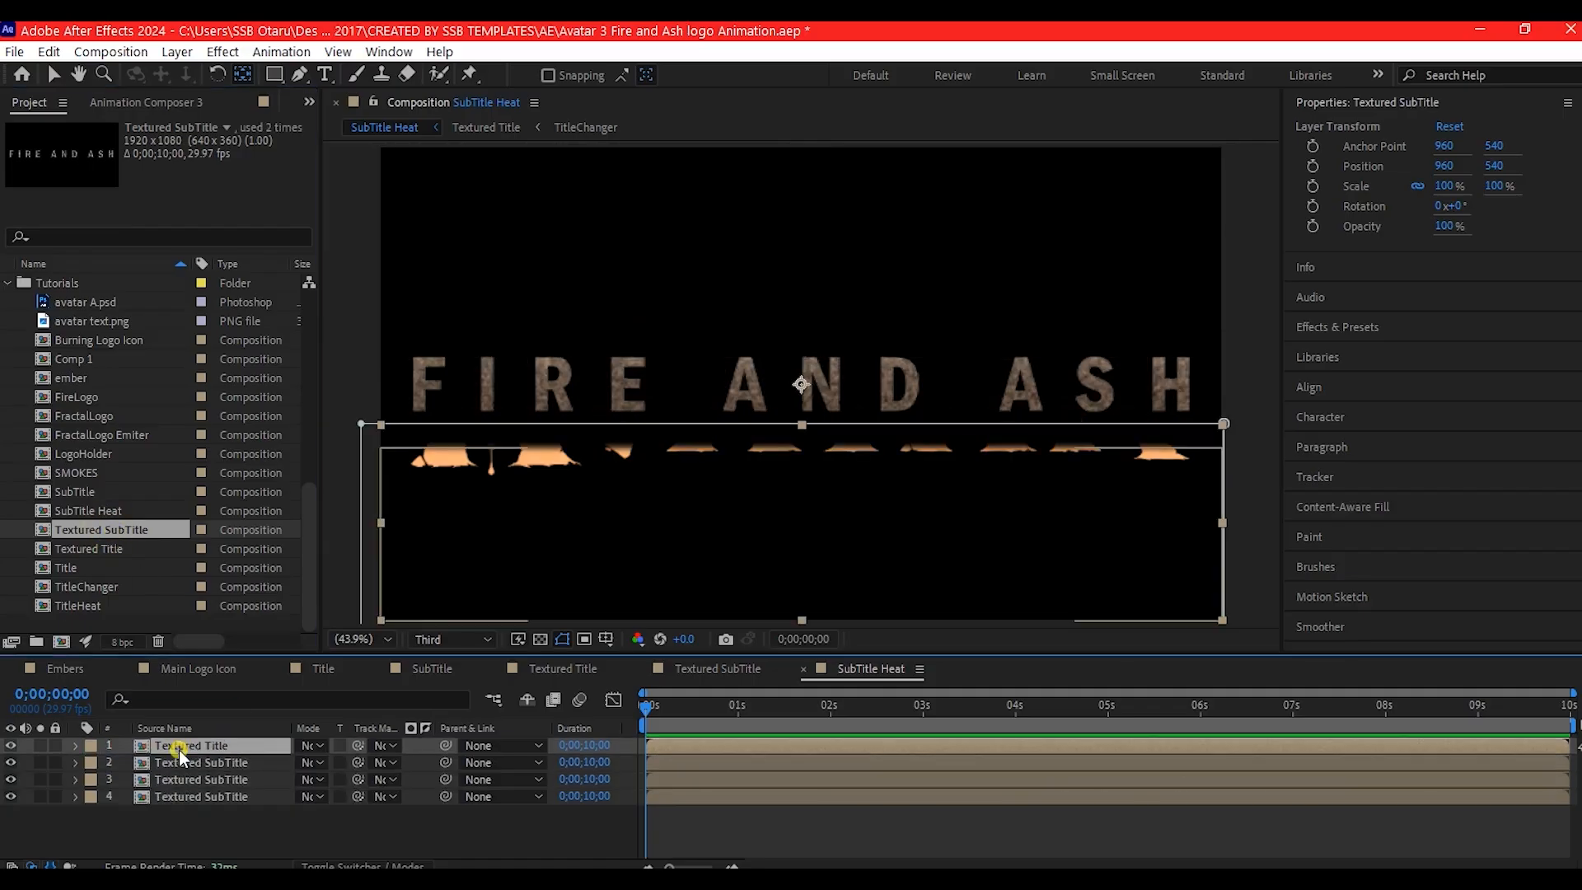
drag(143, 529, 163, 745)
- Move the masks of the third and second Textured SubTitle layers up so the heat colors cover the lower part of the letters
click(171, 780)
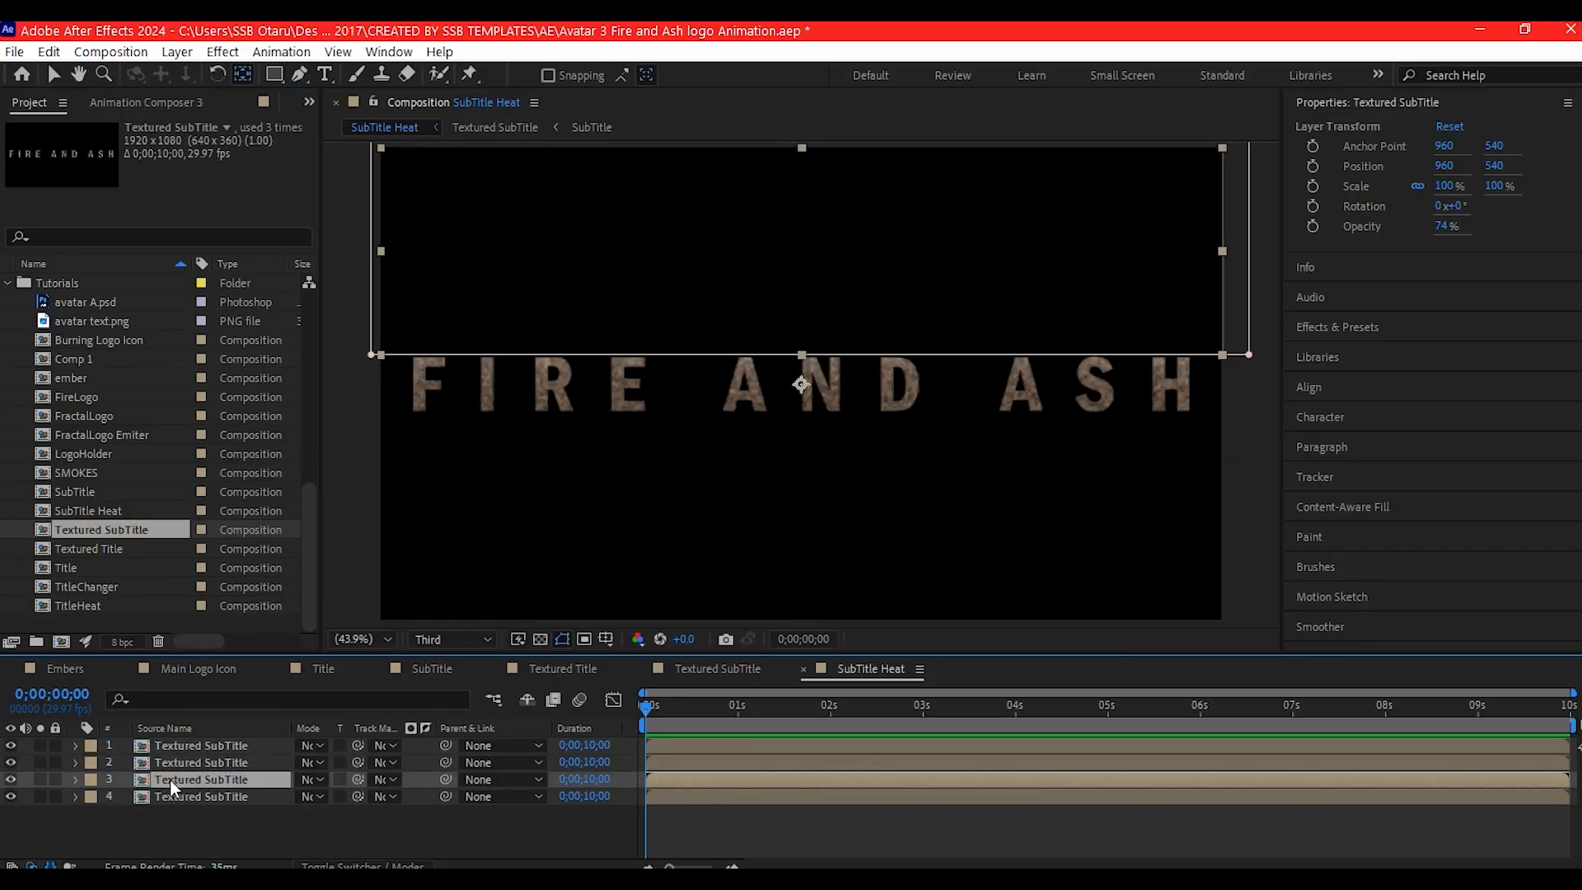
key(m)
click(157, 798)
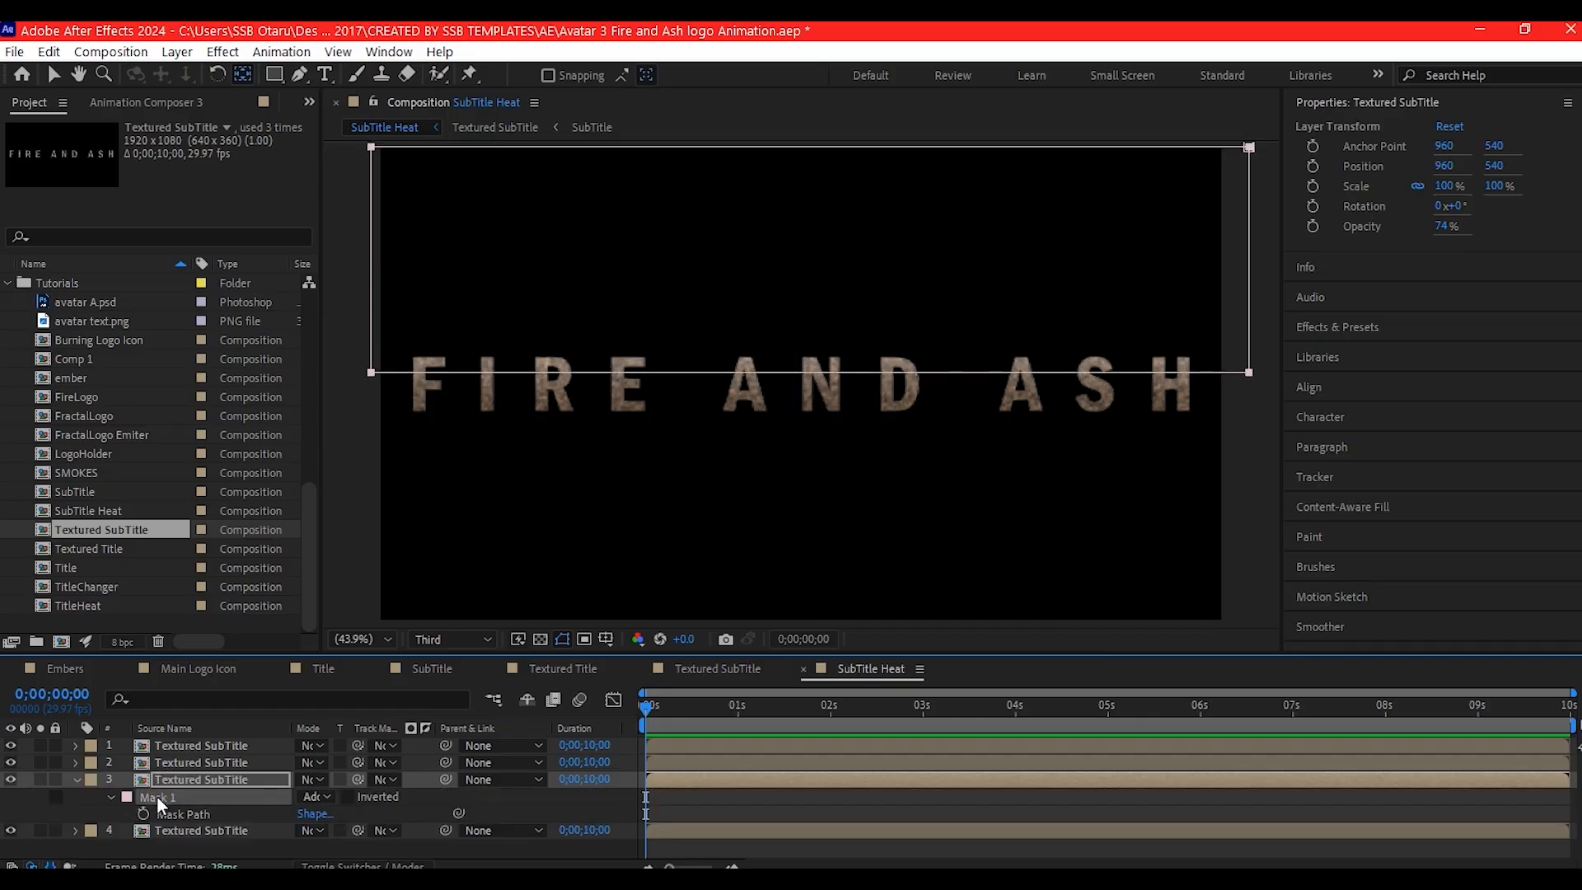
click(179, 762)
key(m)
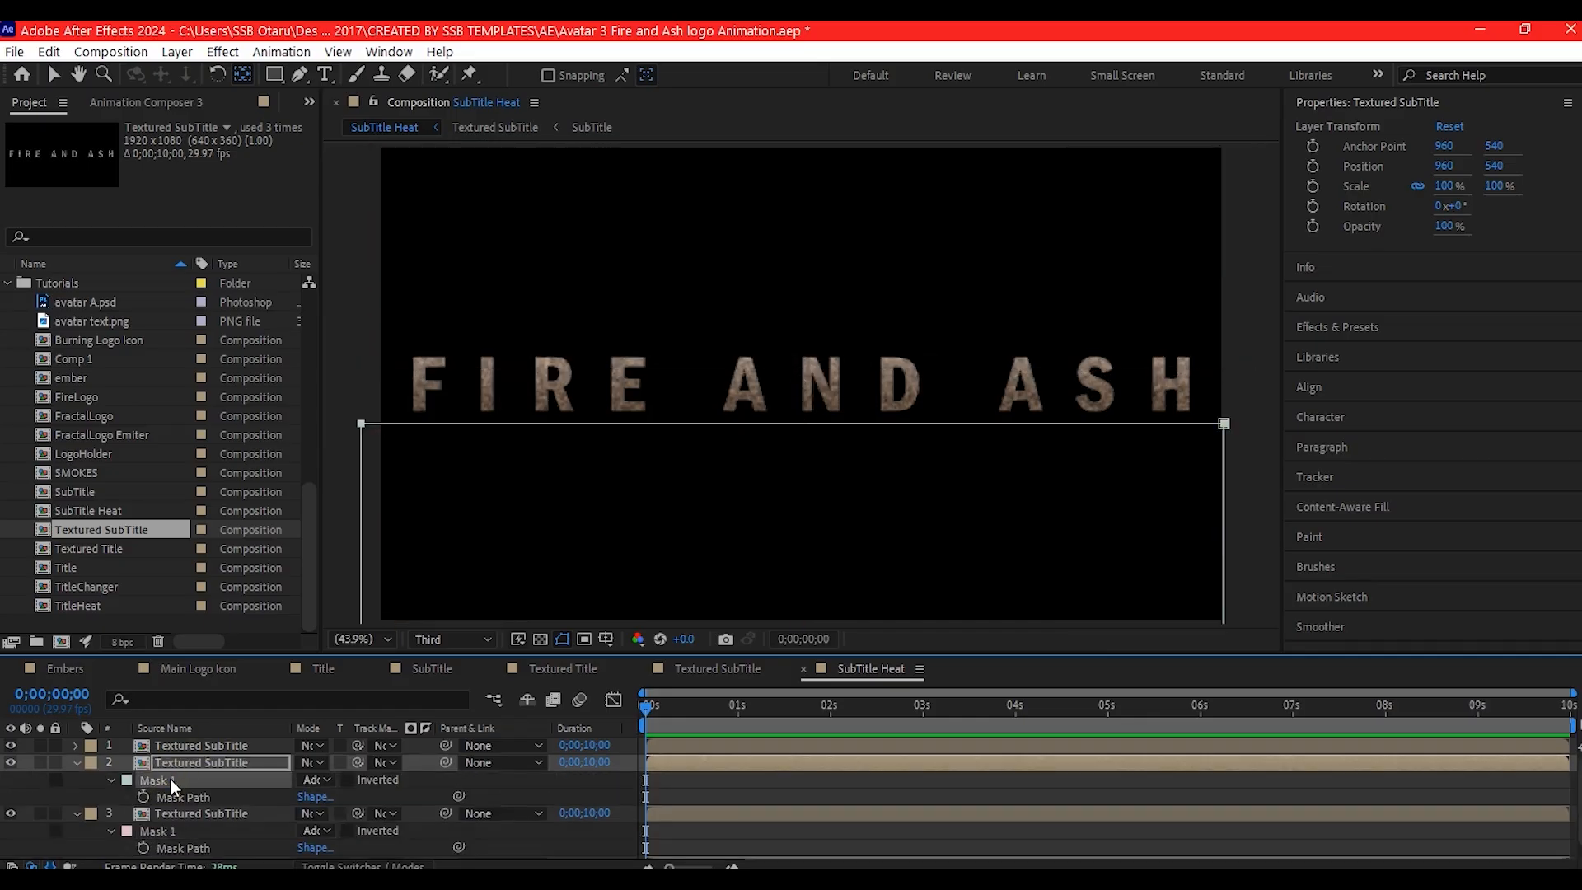
click(169, 780)
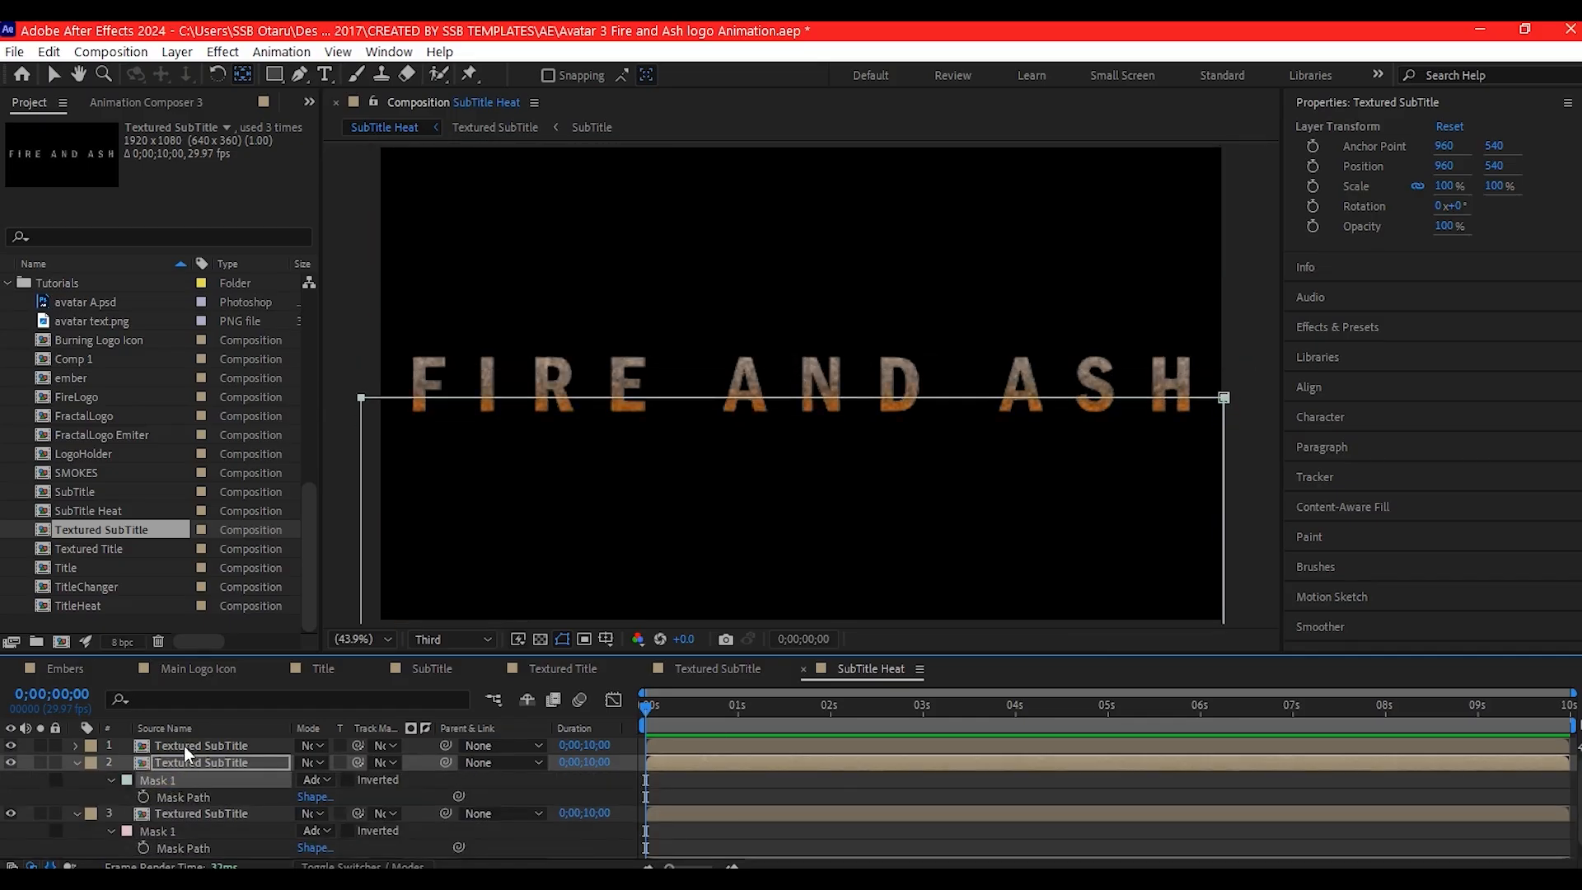
- Move the top Textured SubTitle layer's mask up to the letters' lower edge and collapse the properties of all layers
click(184, 745)
key(m)
click(163, 764)
key(Up)
key(Up)
key(Up)
key(Up)
key(Up)
key(Up)
key(Up)
key(Up)
key(Up)
key(Up)
key(Up)
key(Up)
key(Up)
key(Up)
key(Up)
key(Up)
key(Up)
key(Up)
key(Up)
key(Up)
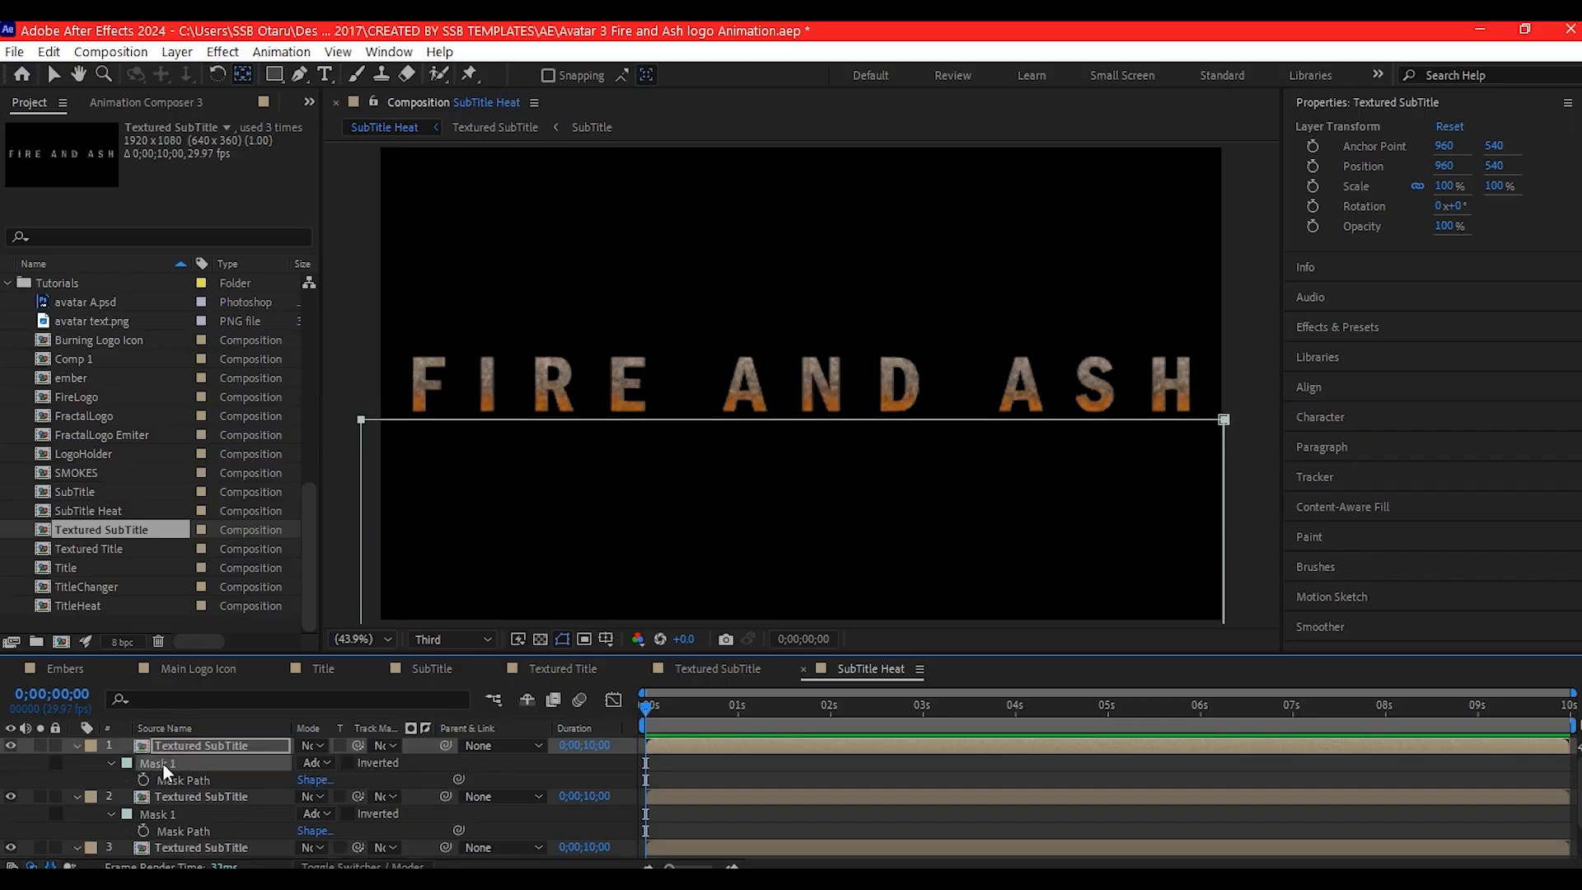
click(228, 745)
key(ctrl+a)
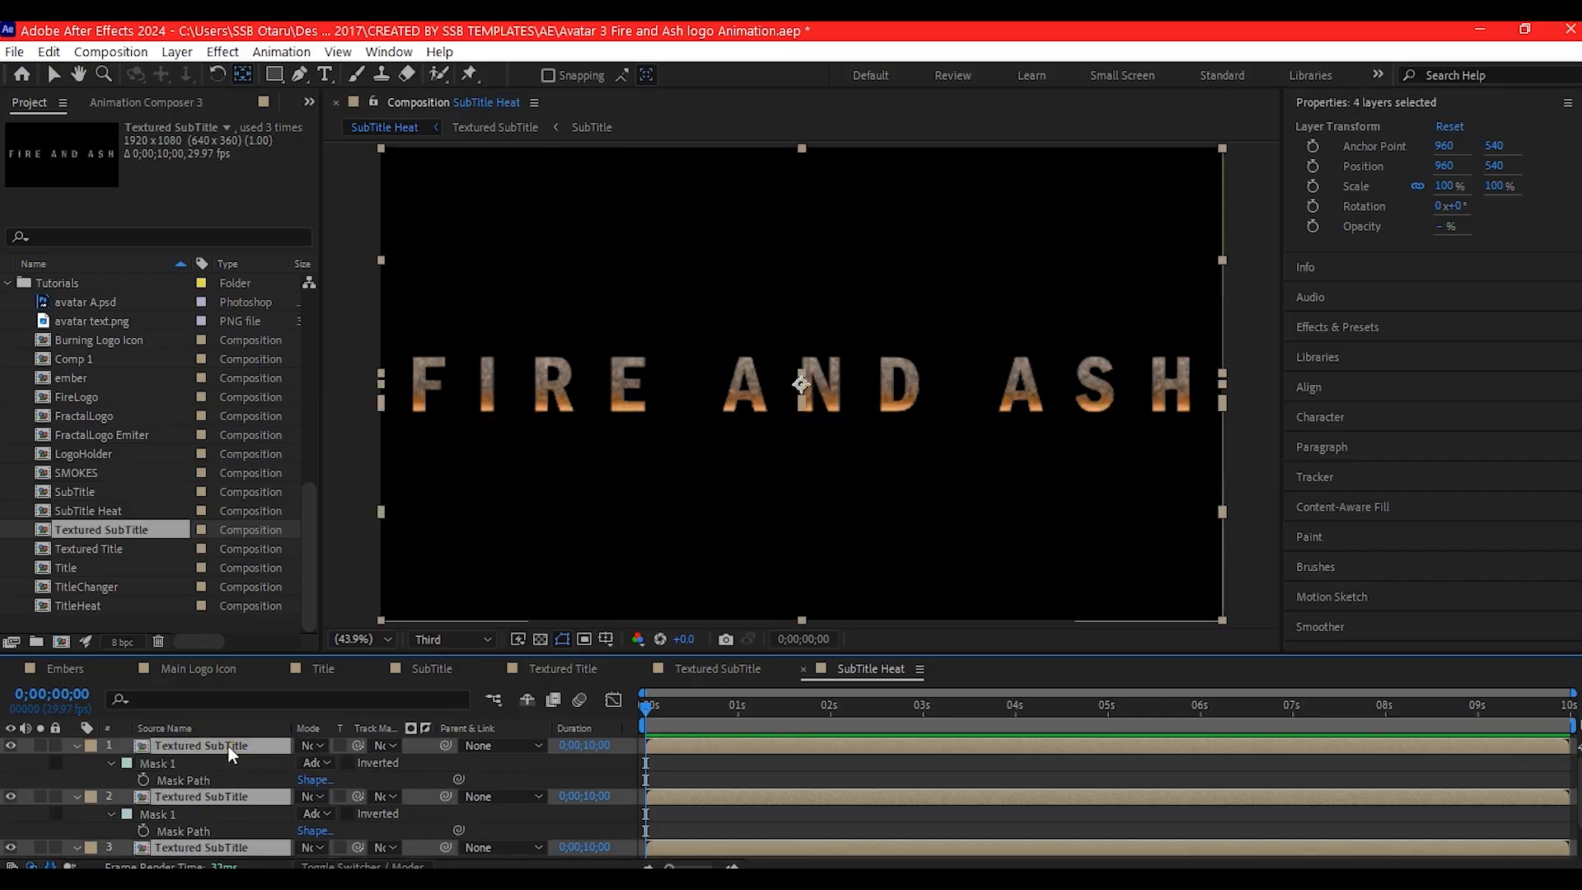
key(u)
click(198, 818)
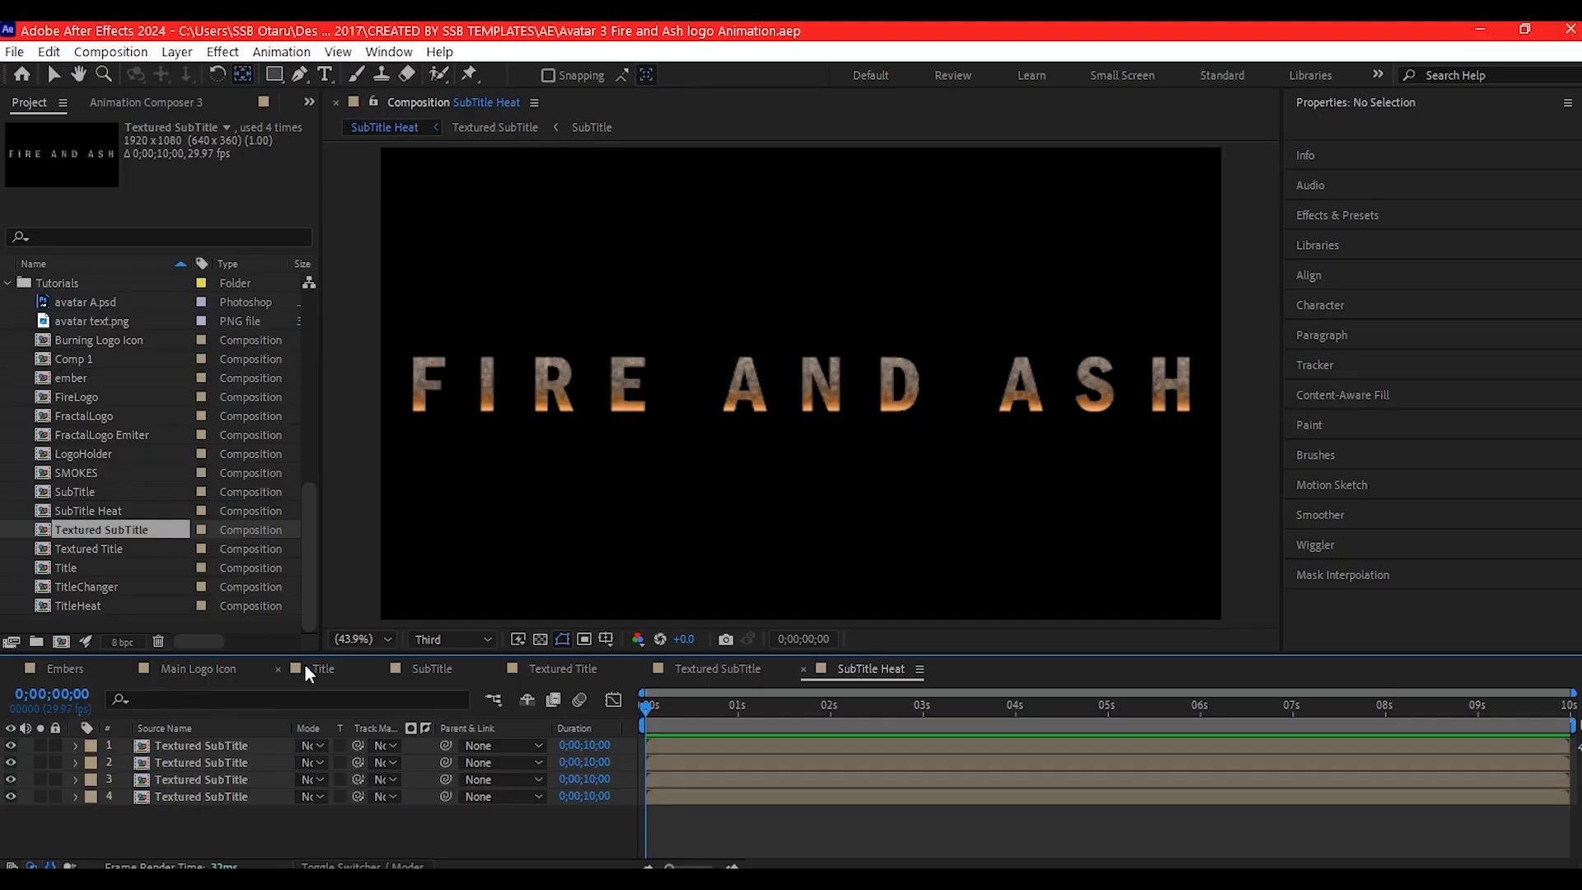
- Add SubTitle Heat beneath TitleHeat in the Title composition, scale it down and position it at 960, 814 below AVATAR
click(317, 669)
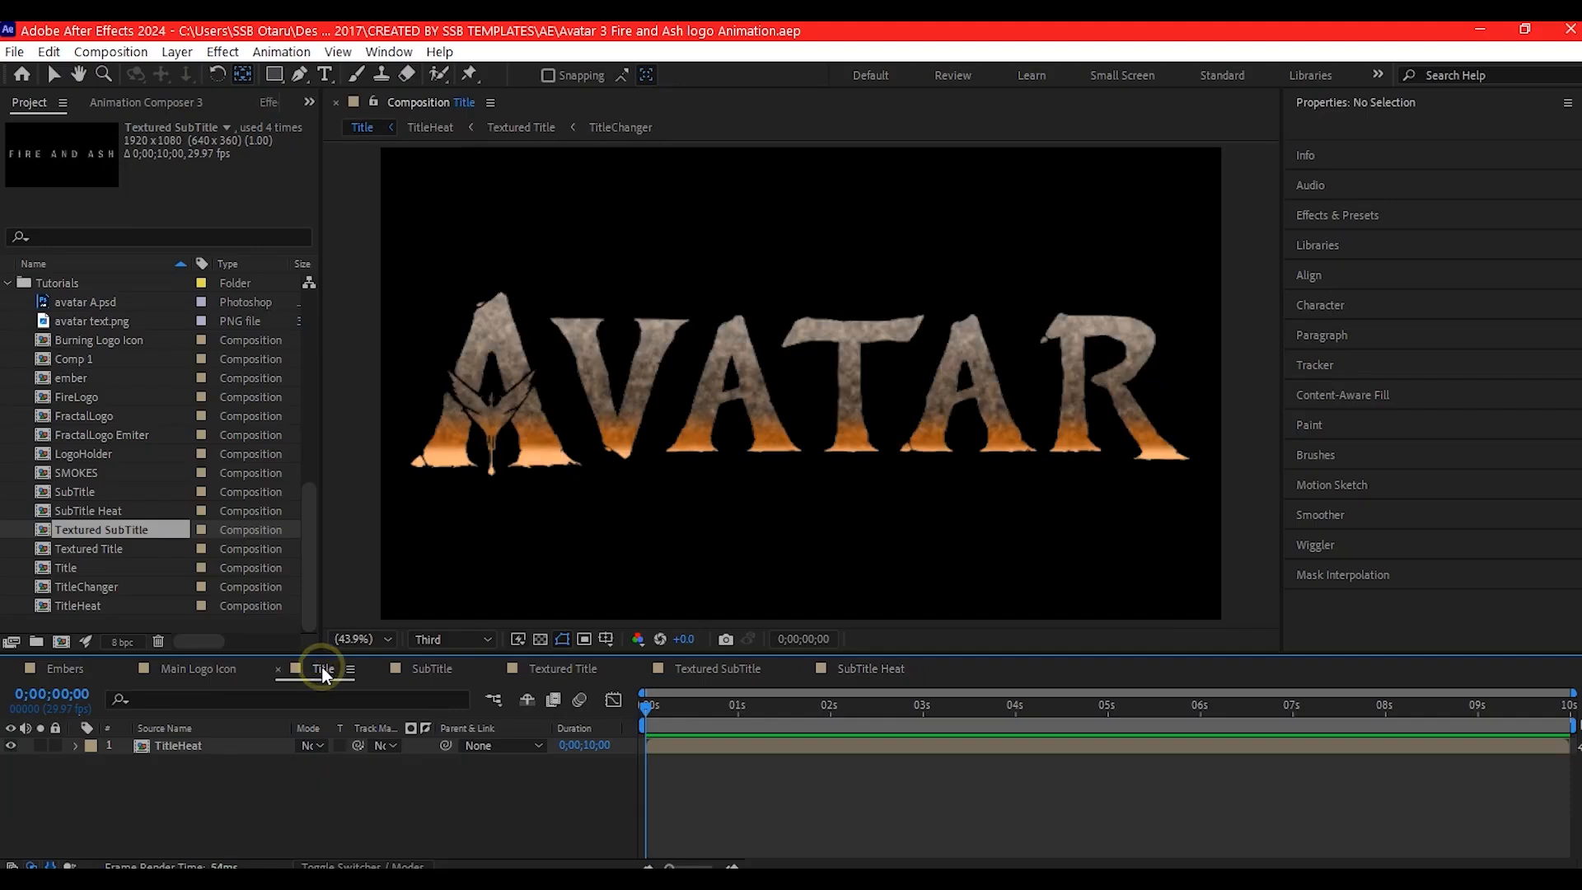
click(81, 511)
drag(79, 508, 137, 761)
key(s)
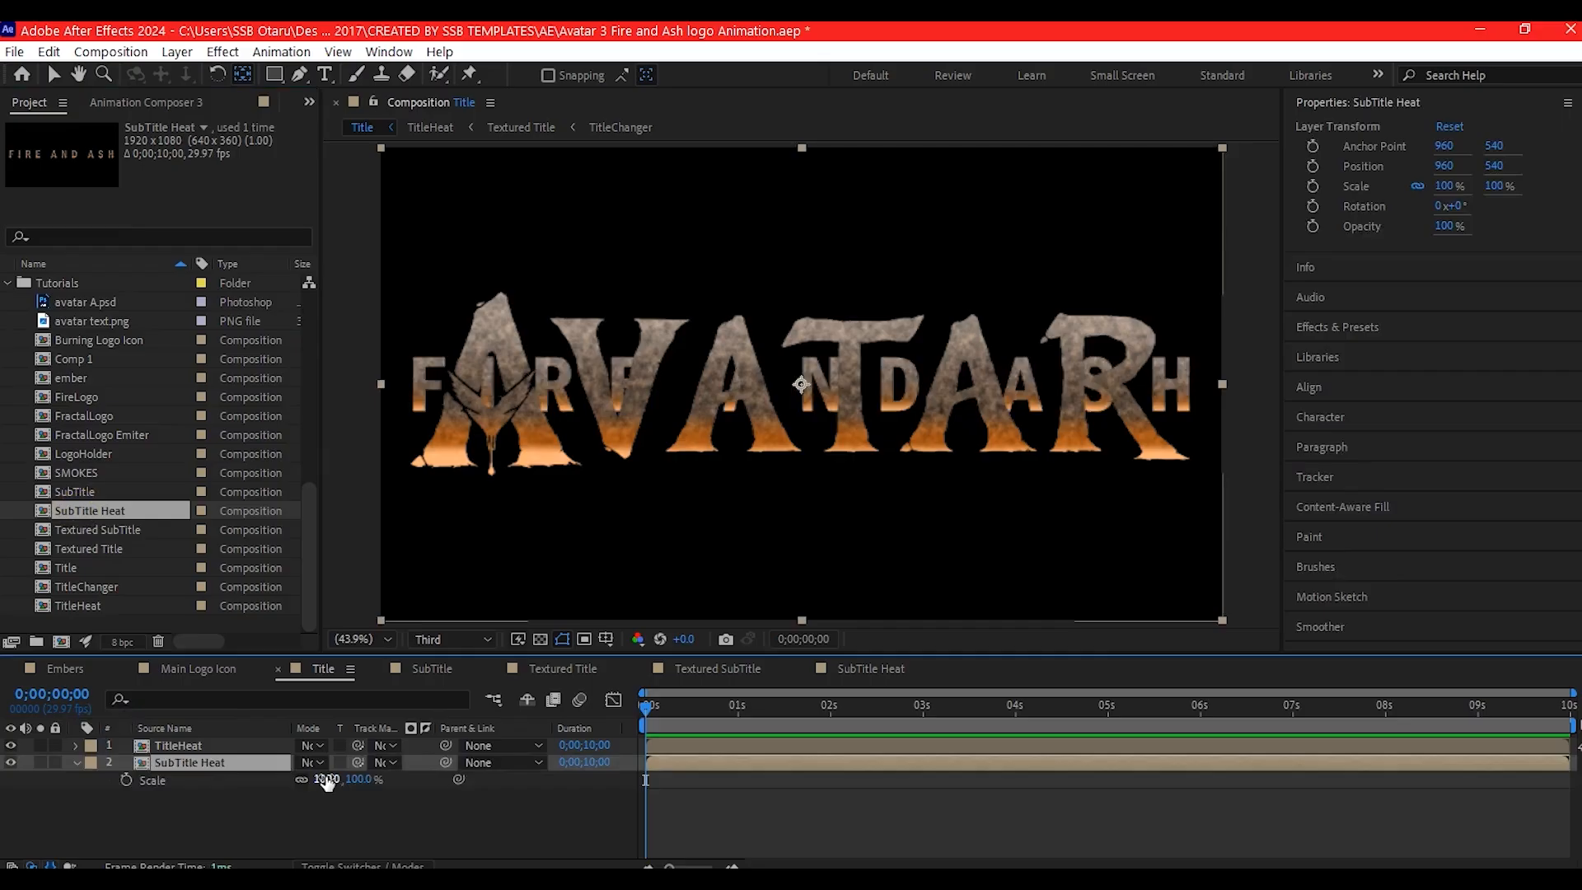
drag(327, 781, 686, 694)
click(191, 763)
key(p)
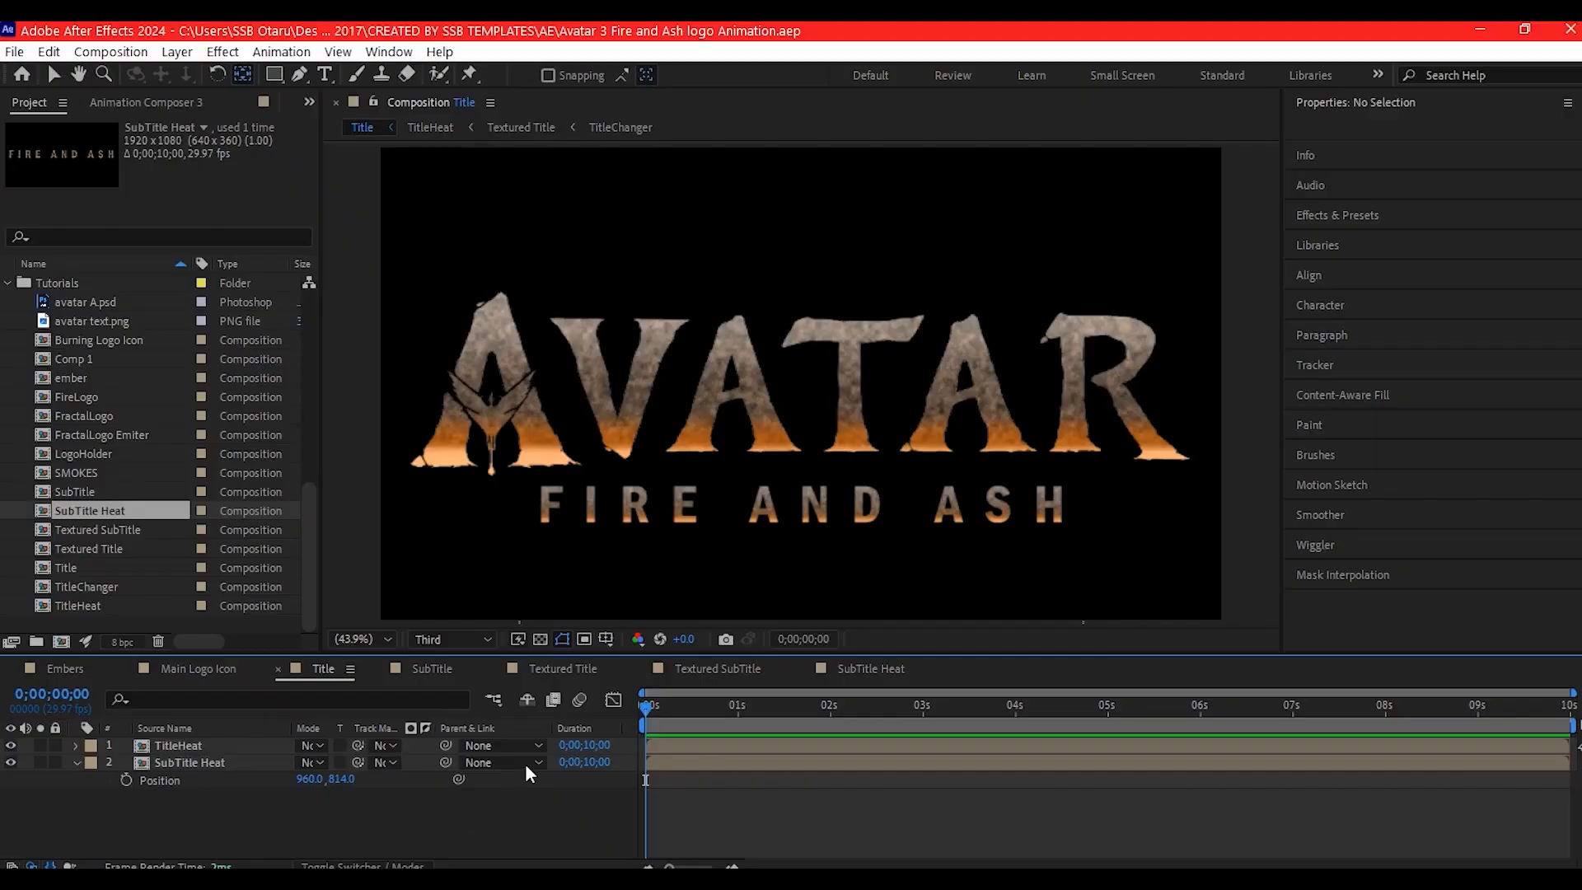
- Create a null object named Control in the Title composition and parent the TitleHeat and SubTitle Heat layers to it
right_click(562, 814)
mouse_move(618, 579)
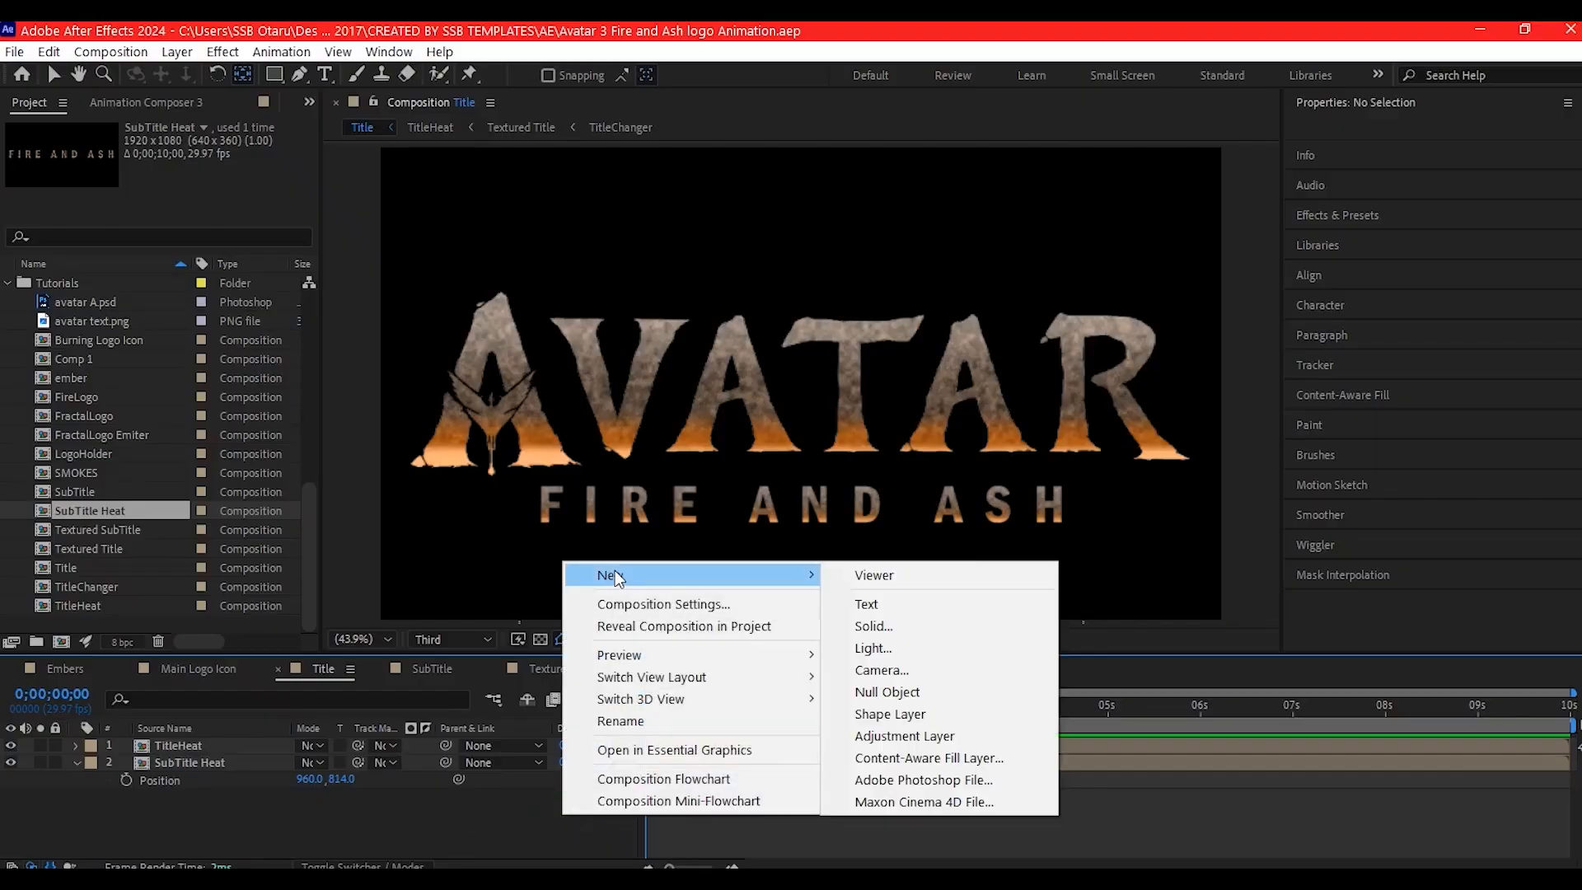
click(888, 692)
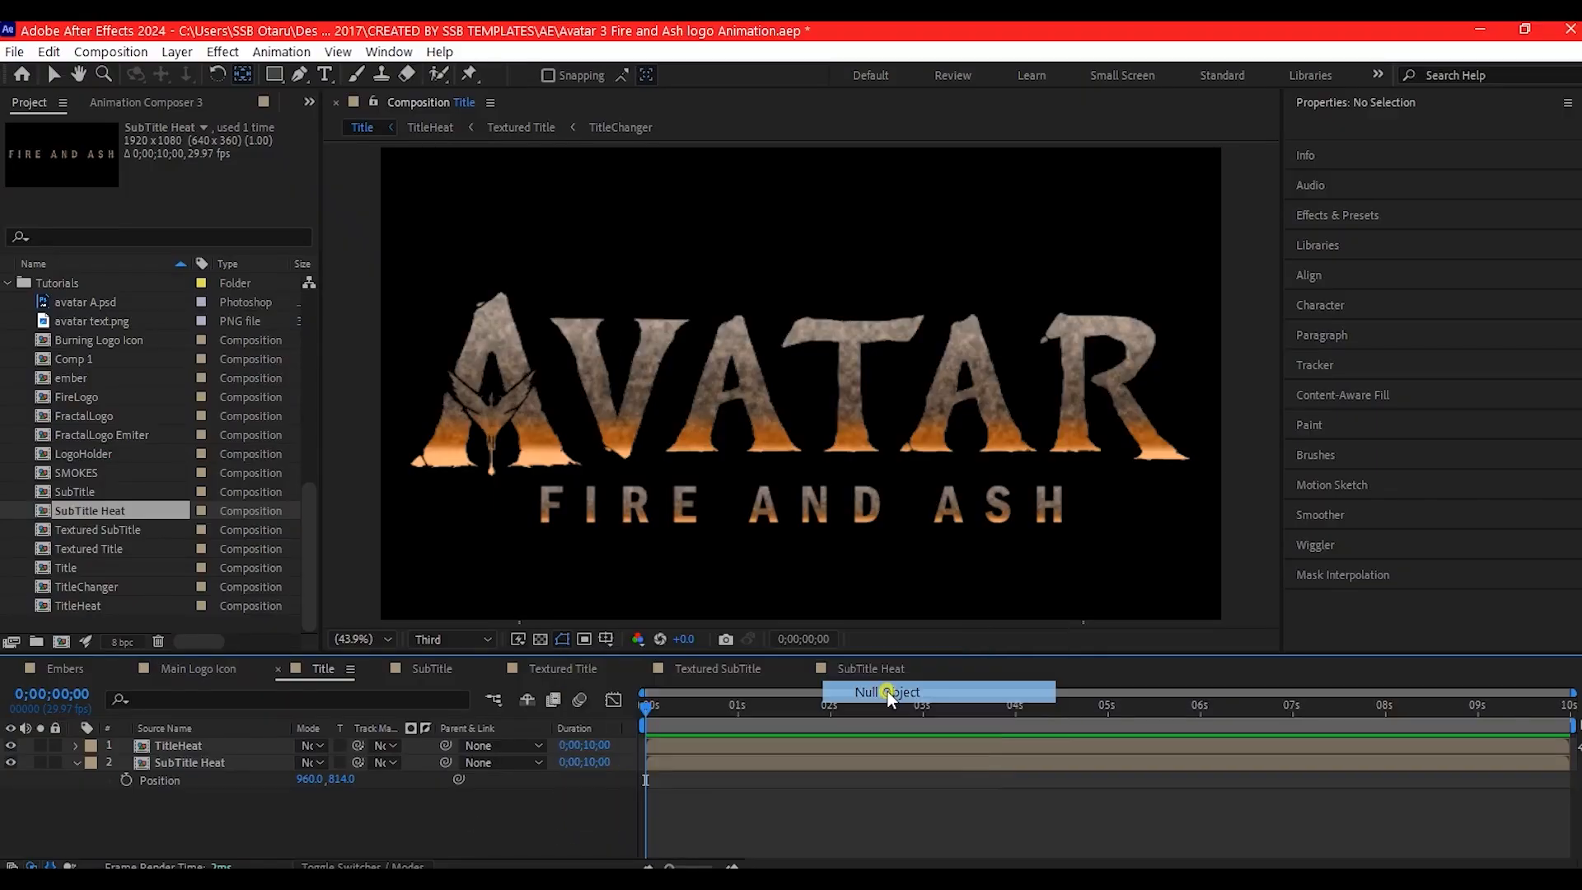
click(179, 746)
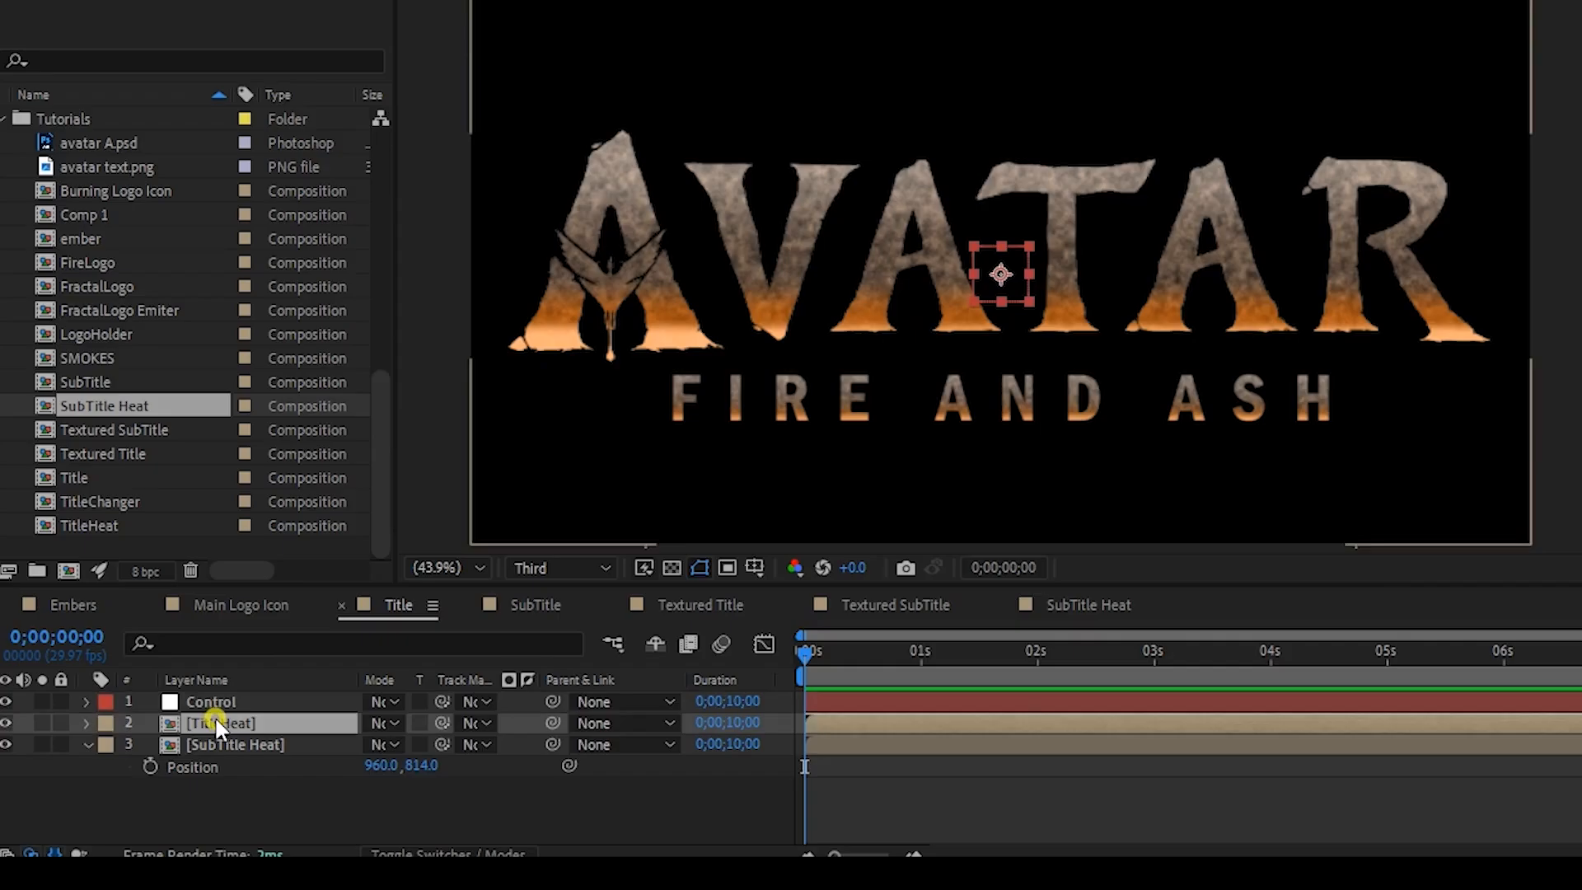
shift+click(183, 764)
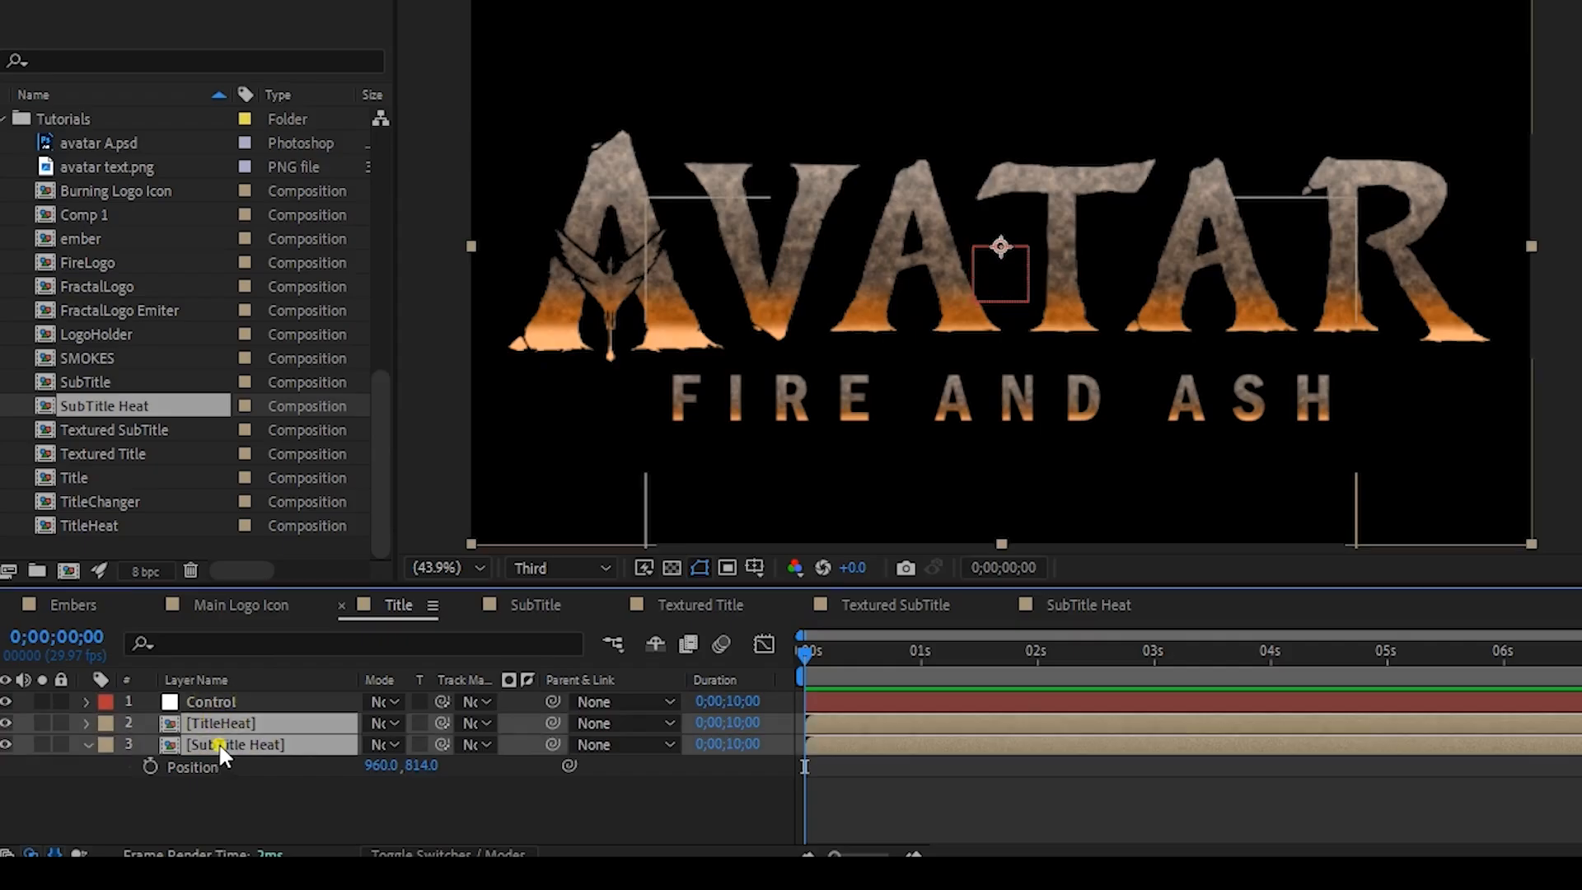
drag(551, 723, 206, 702)
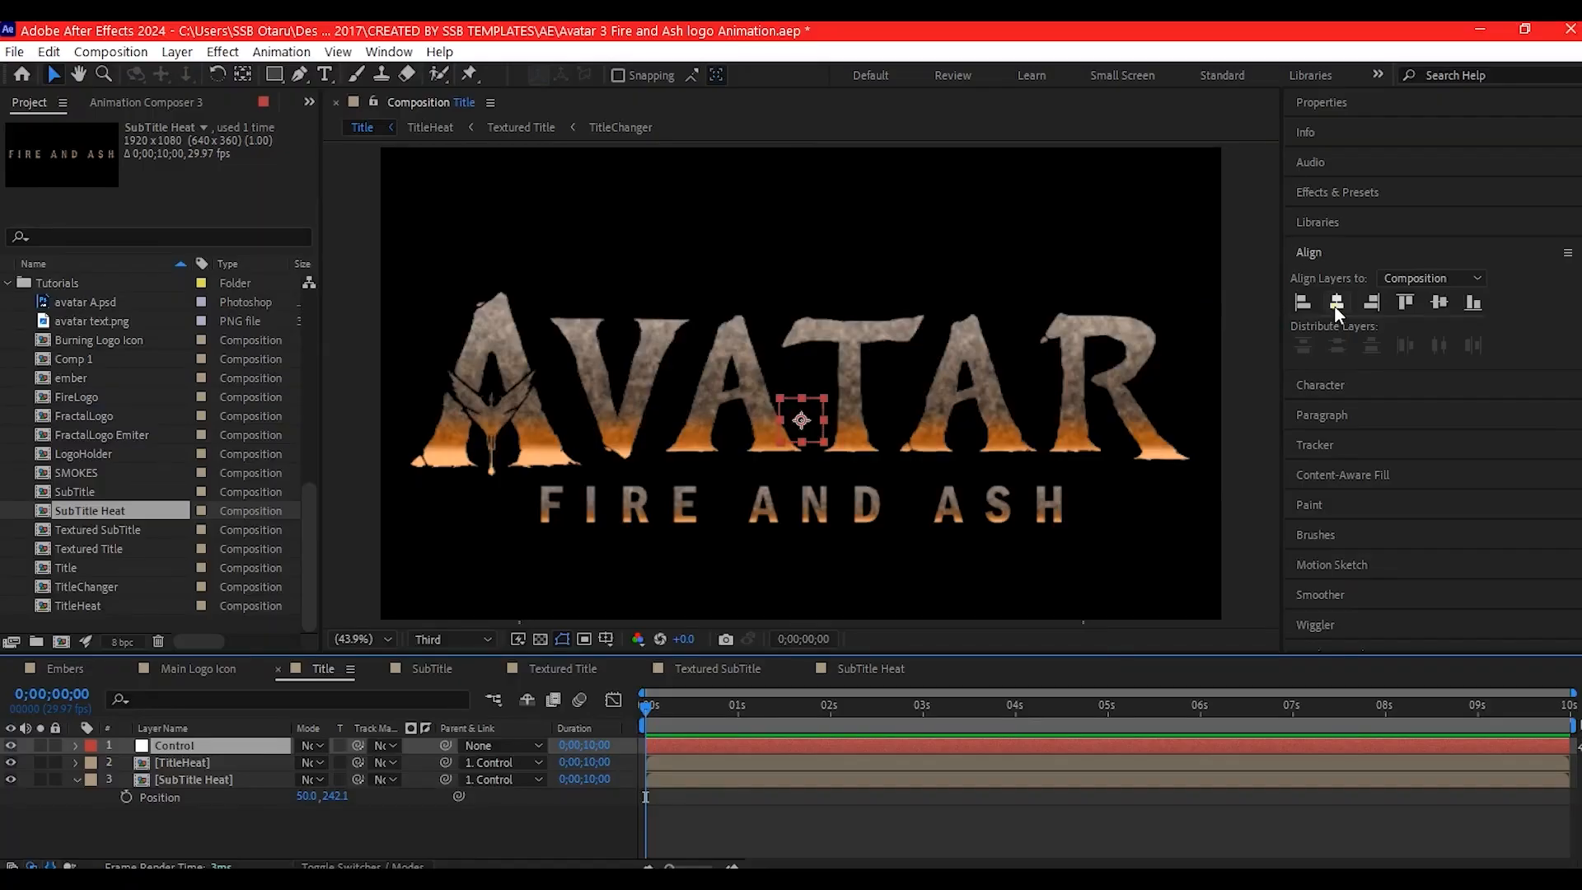
- Center the Control null horizontally and vertically in the composition
click(1336, 302)
click(1438, 302)
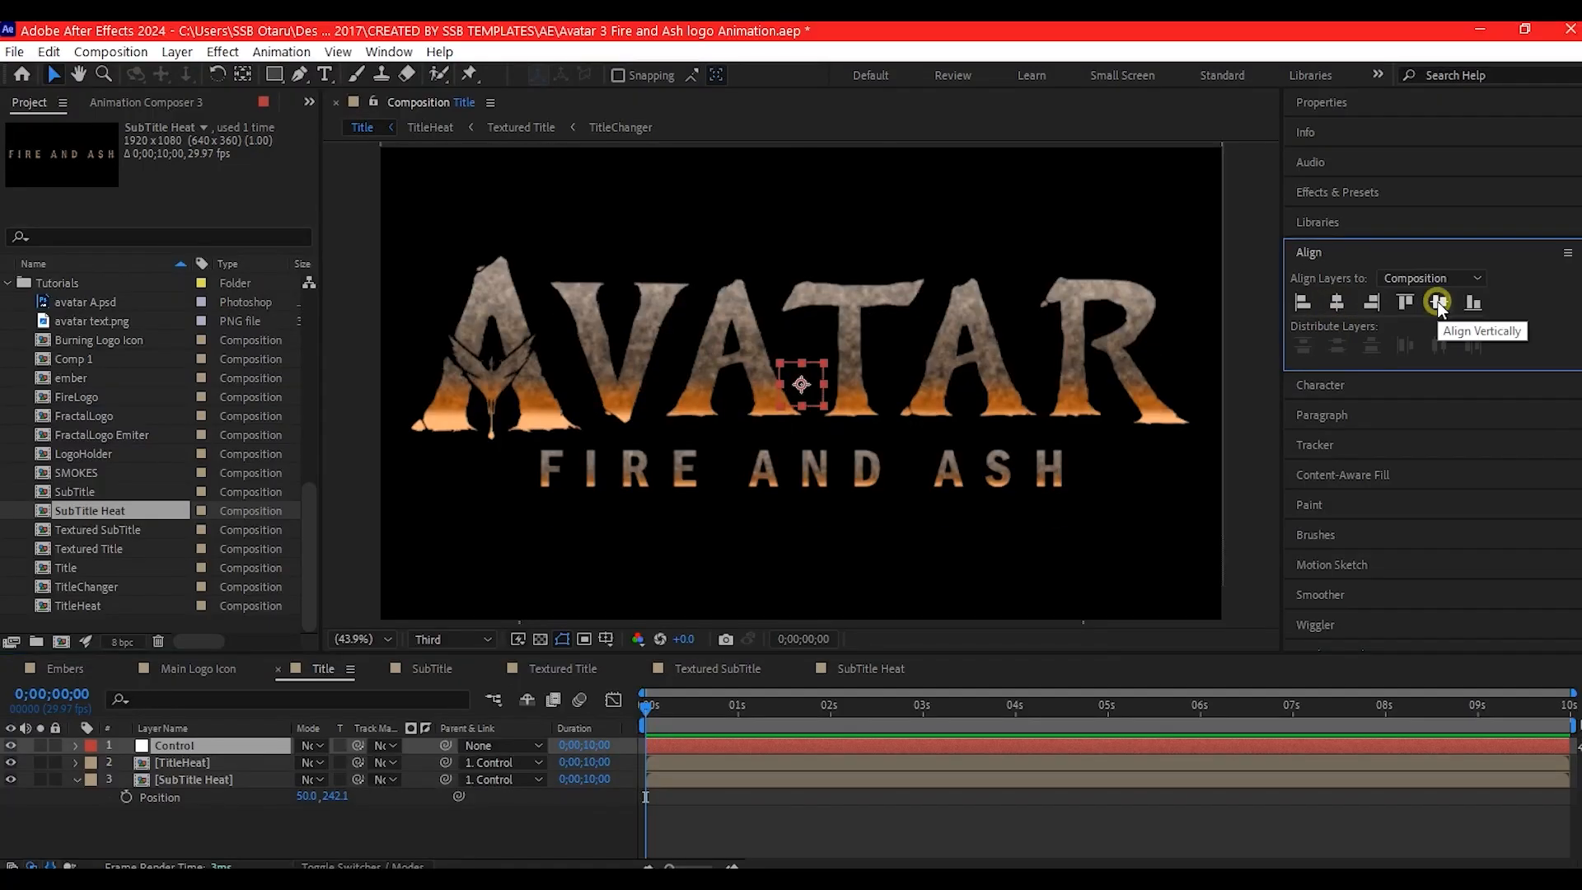
click(198, 828)
- Animate the Control null's scale from 60% at 0;00;01;00 to 100% at 0;00;06;05
click(182, 745)
key(s)
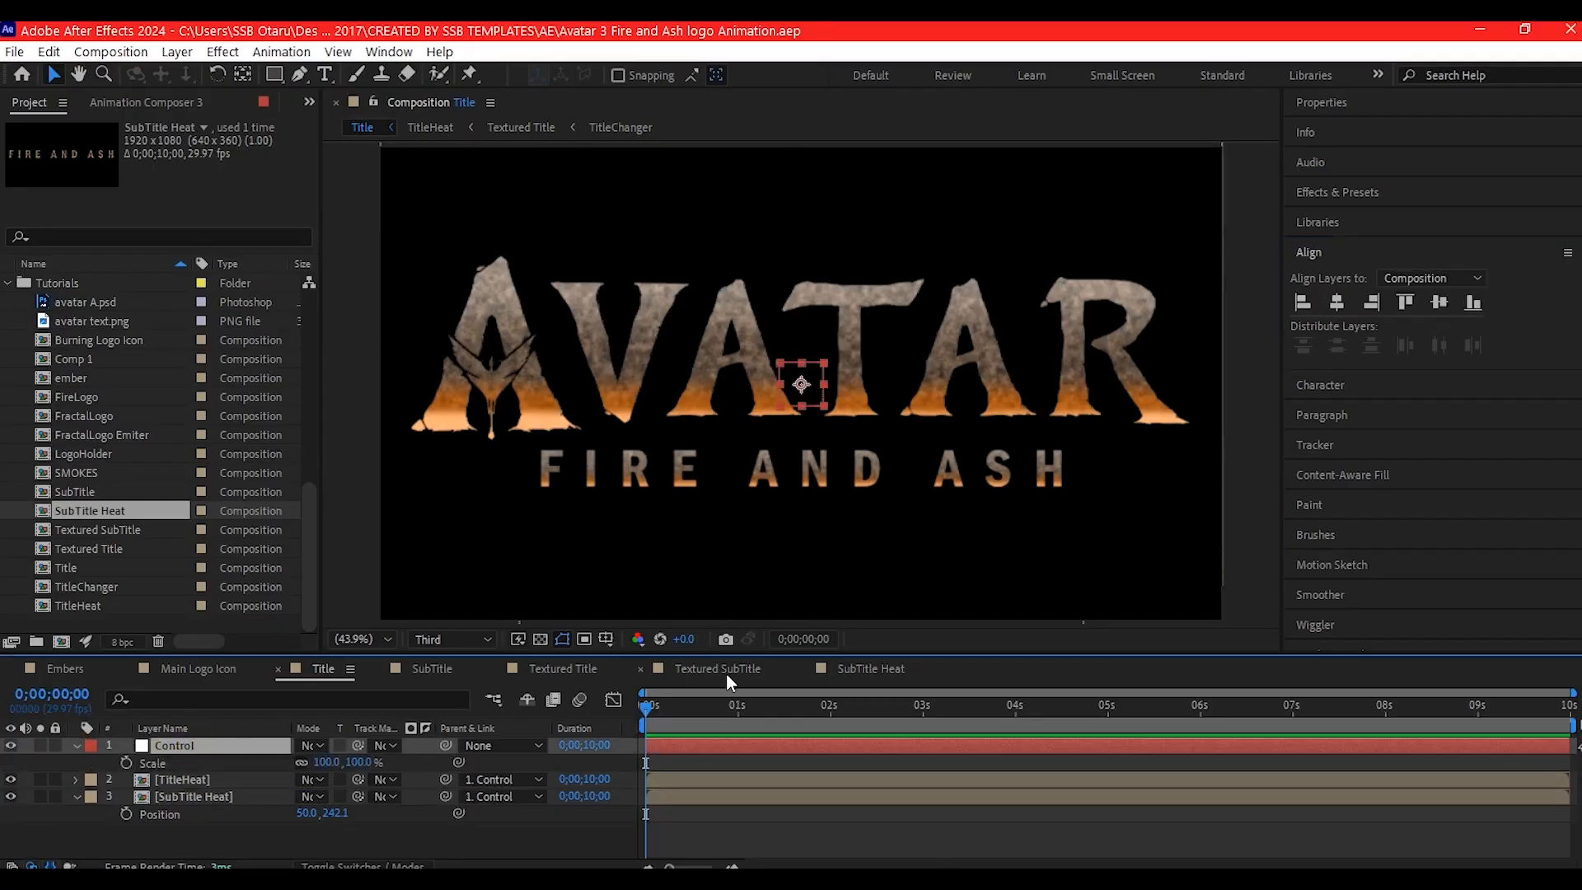
click(738, 705)
click(126, 762)
click(325, 762)
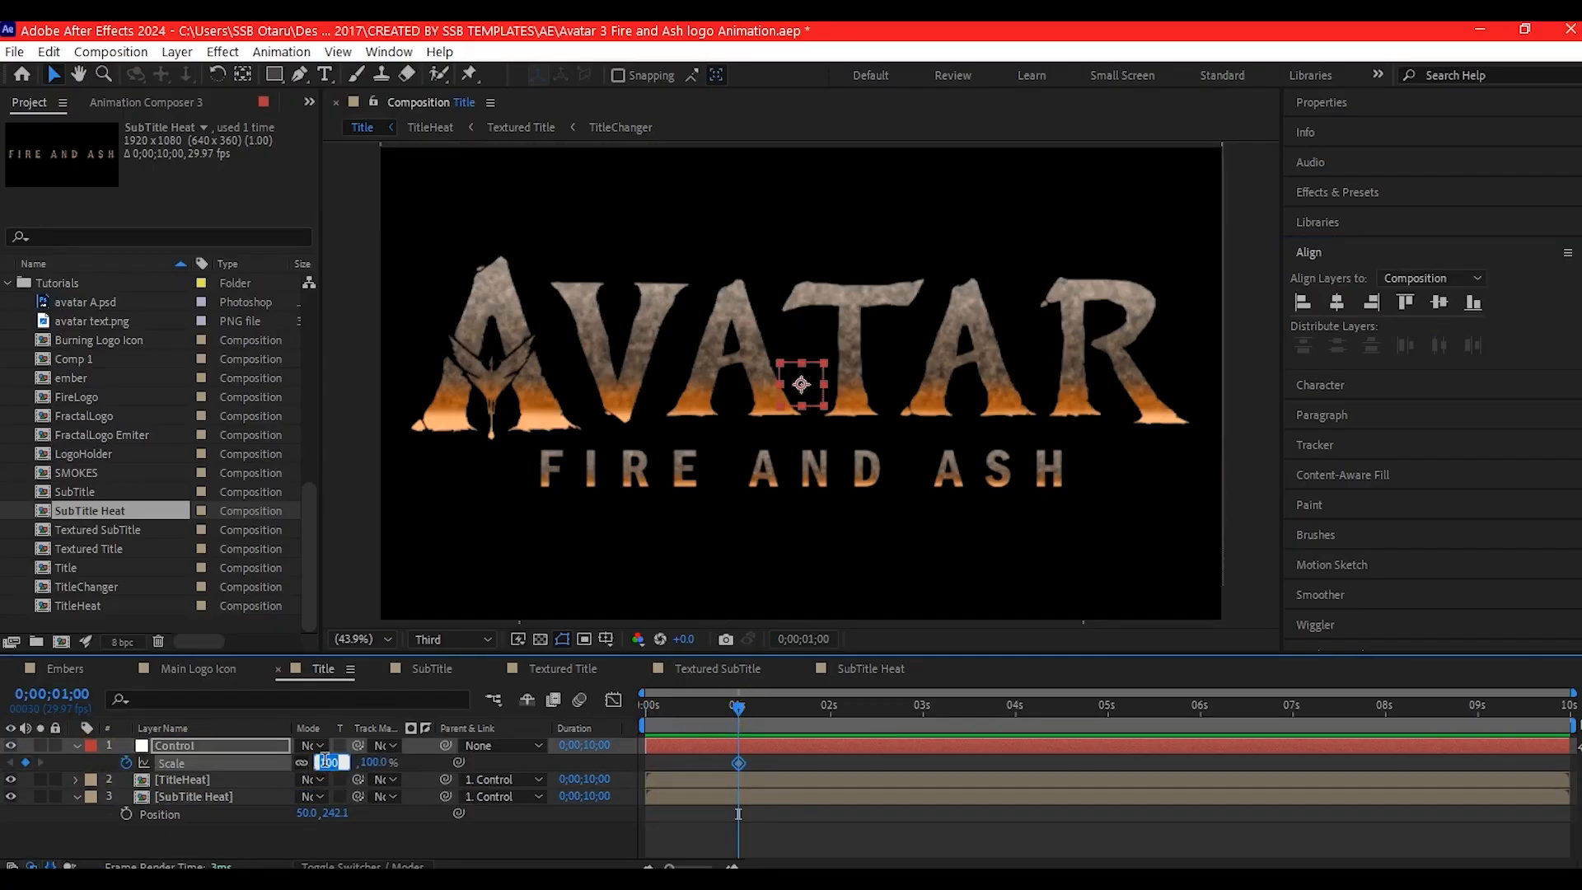
text(60)
key(Return)
click(1215, 706)
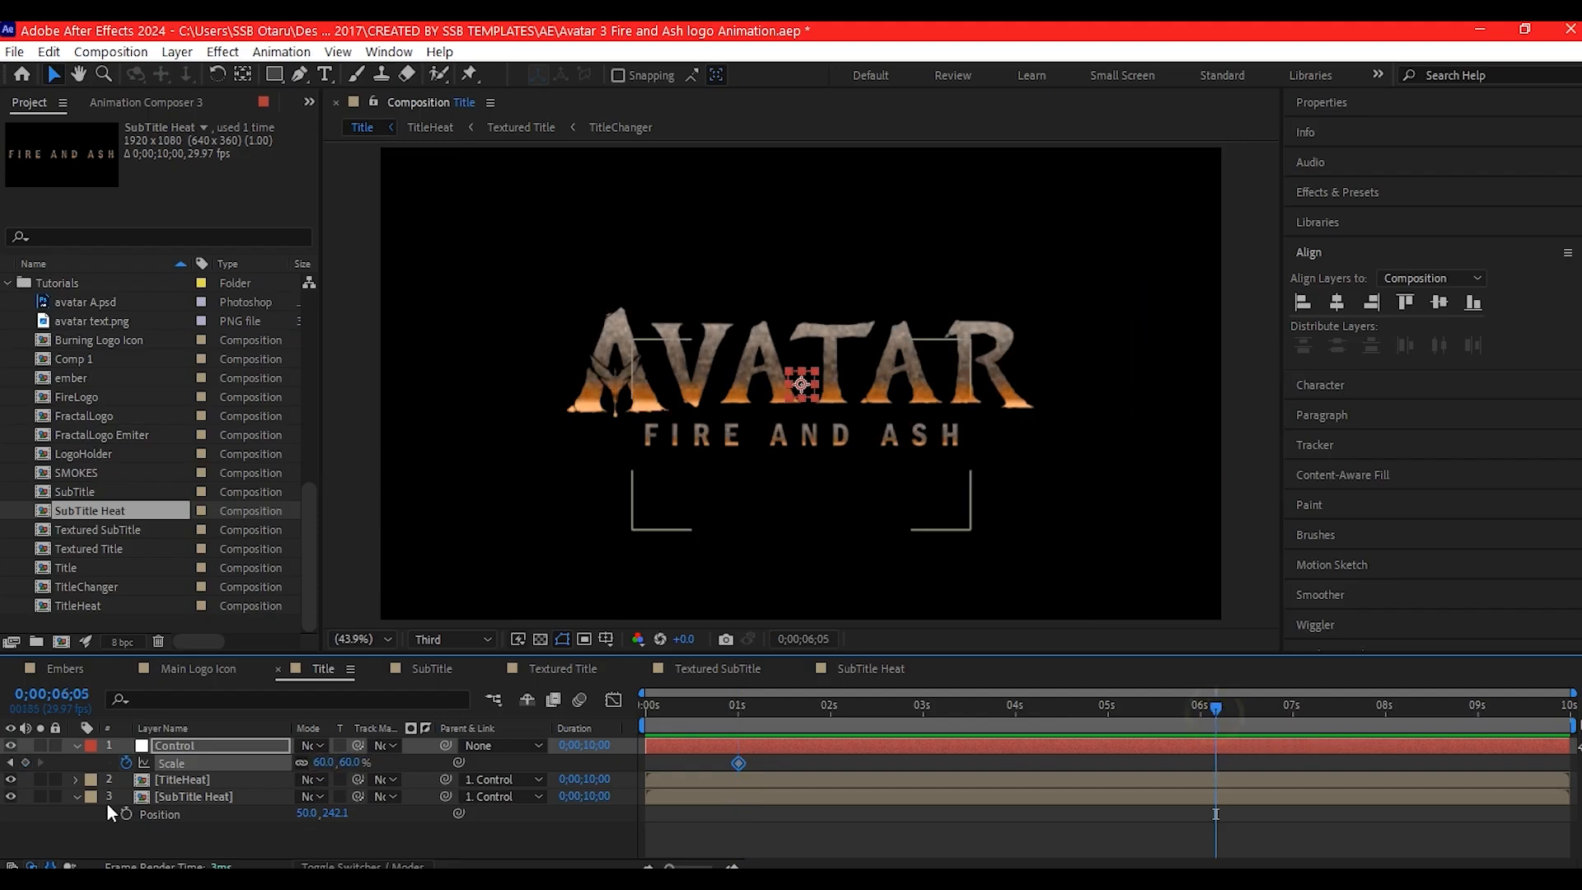
click(325, 759)
text(100)
key(Return)
- Keyframe the TitleHeat layer's opacity from 0% at 0;00;00;29 to 100% at about 3 seconds
click(181, 779)
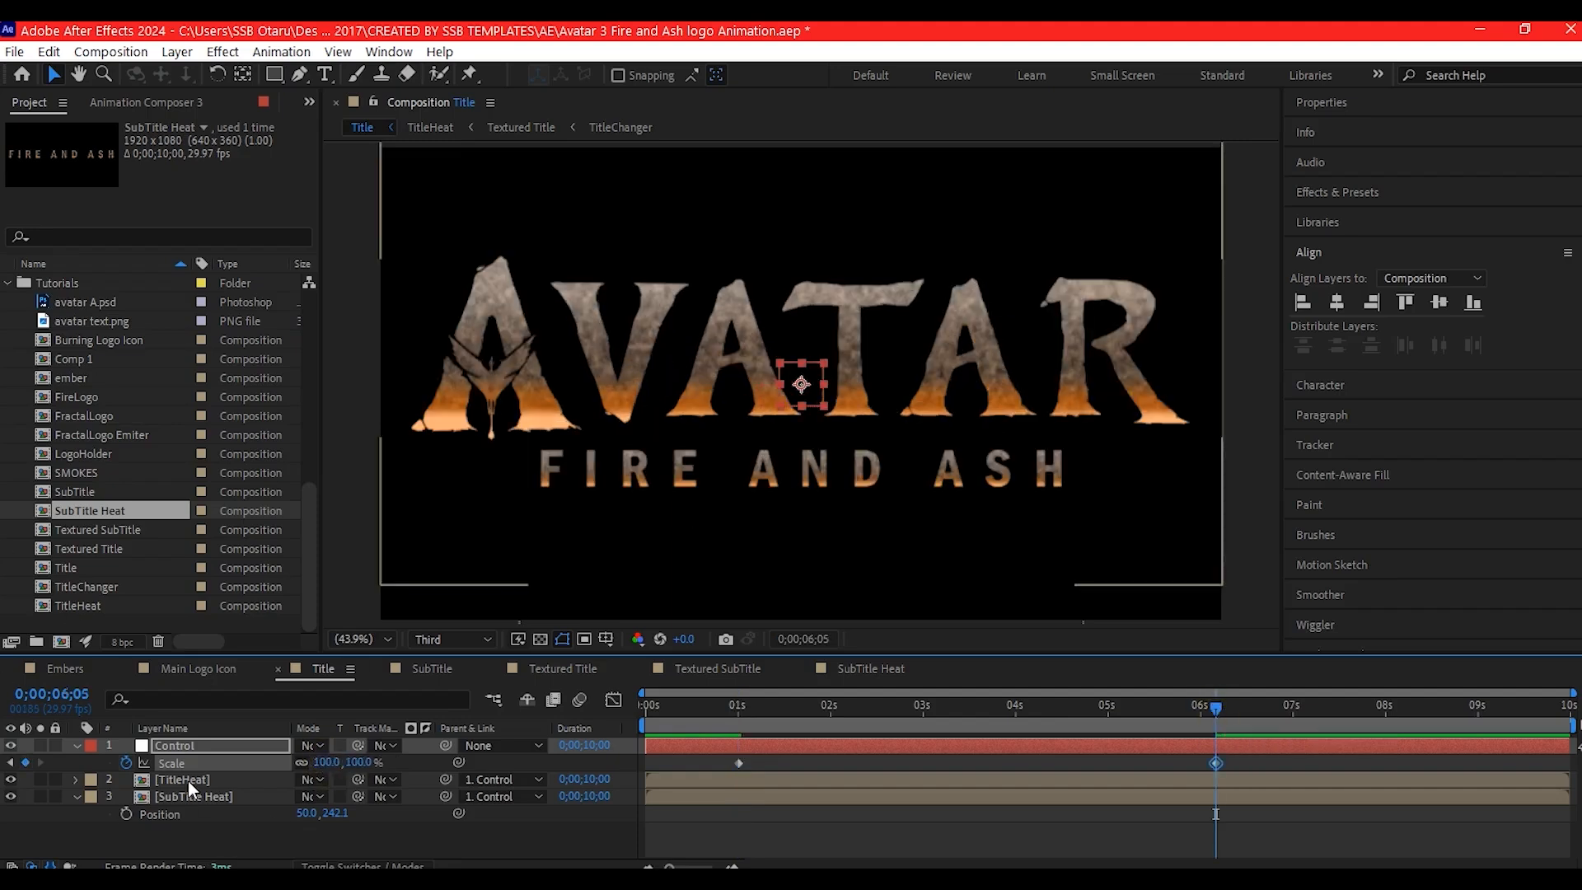
click(736, 707)
key(t)
click(126, 797)
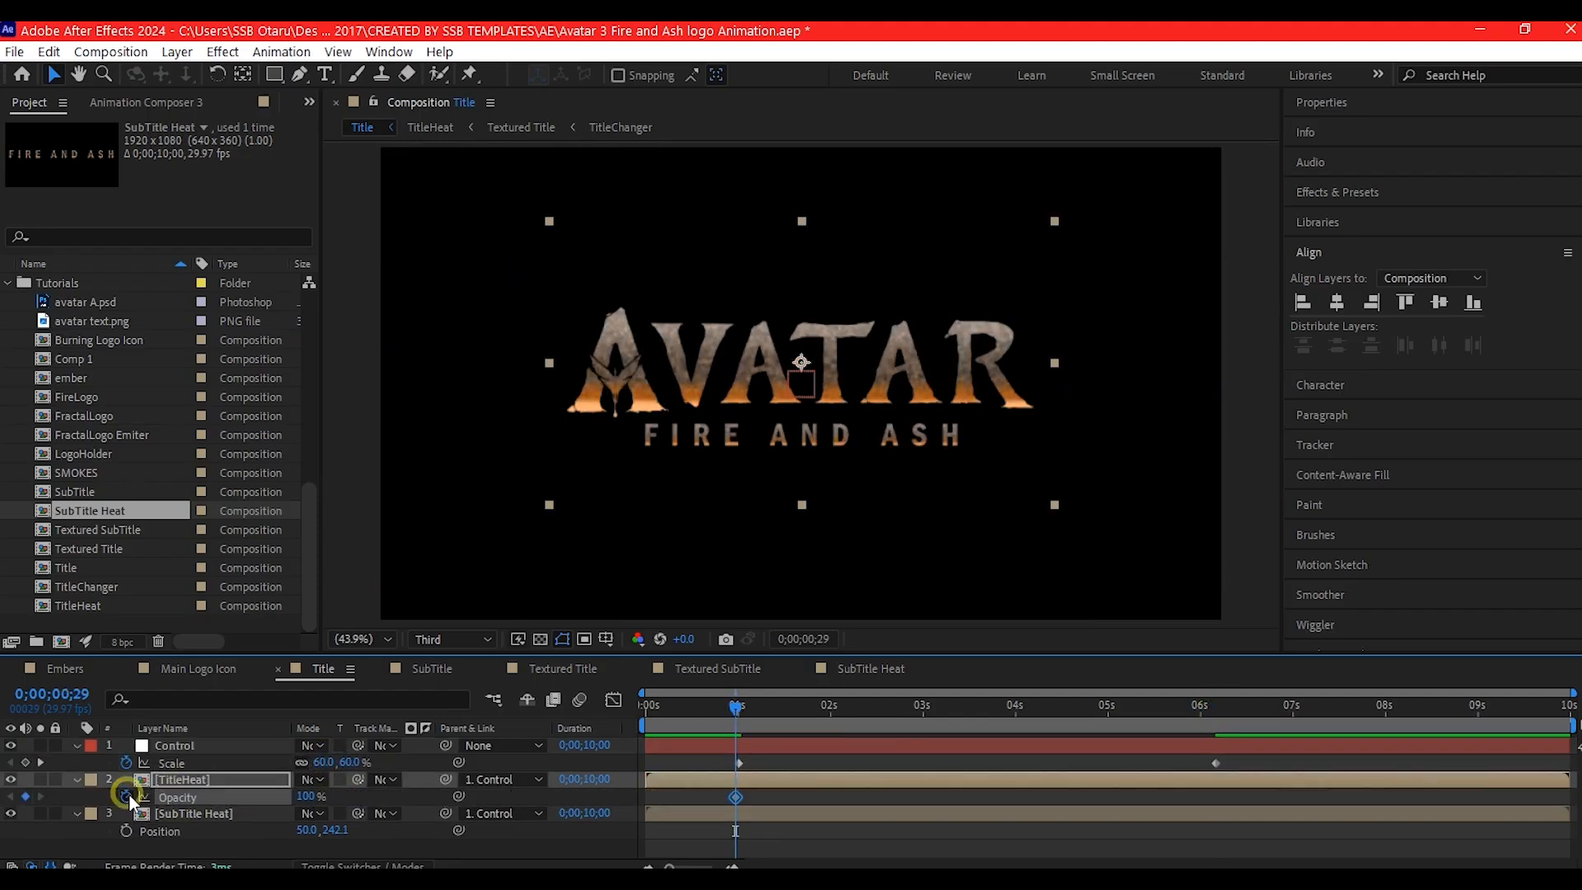
drag(735, 797, 929, 797)
click(307, 796)
text(0)
key(Return)
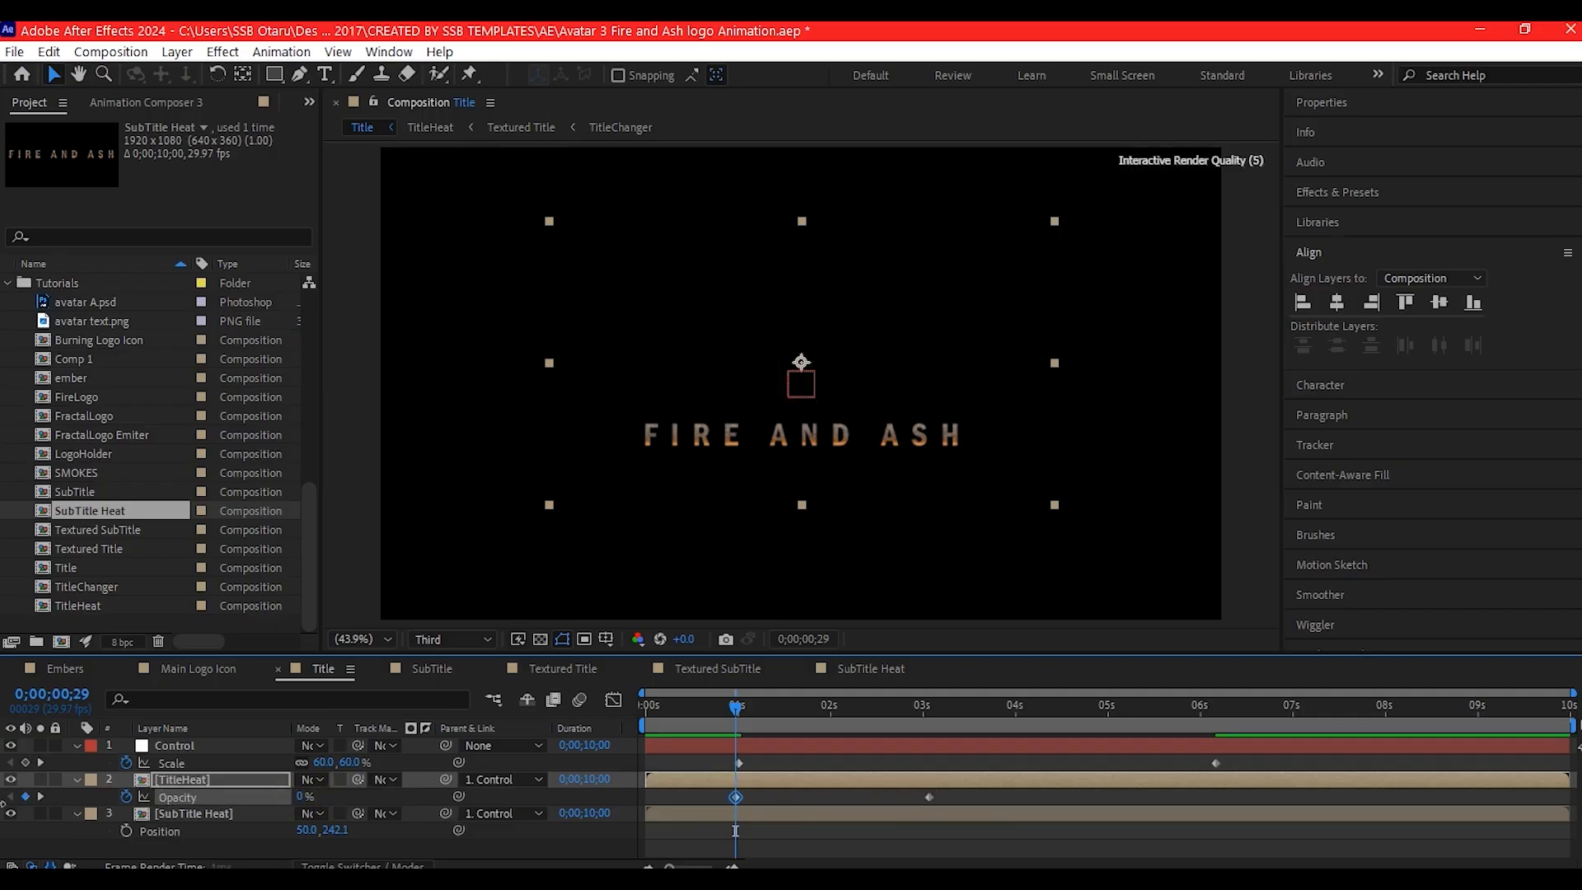
- Keyframe the SubTitle Heat layer's opacity to fade in from 0;00;02;29 to 100% at about 5 seconds
click(921, 719)
click(181, 814)
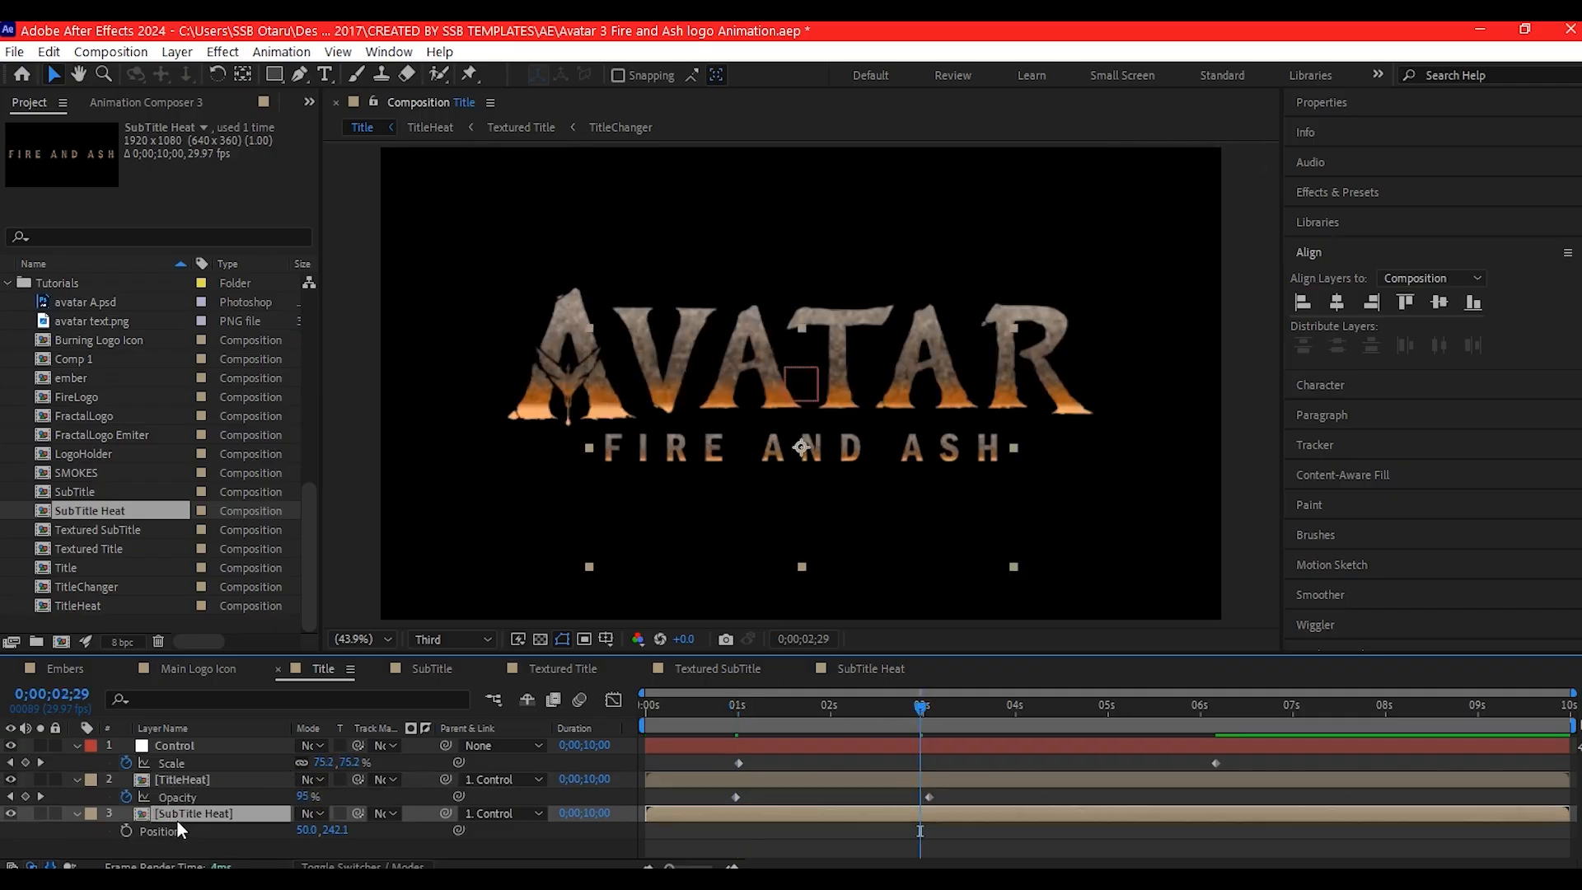
click(126, 831)
drag(921, 831, 1117, 830)
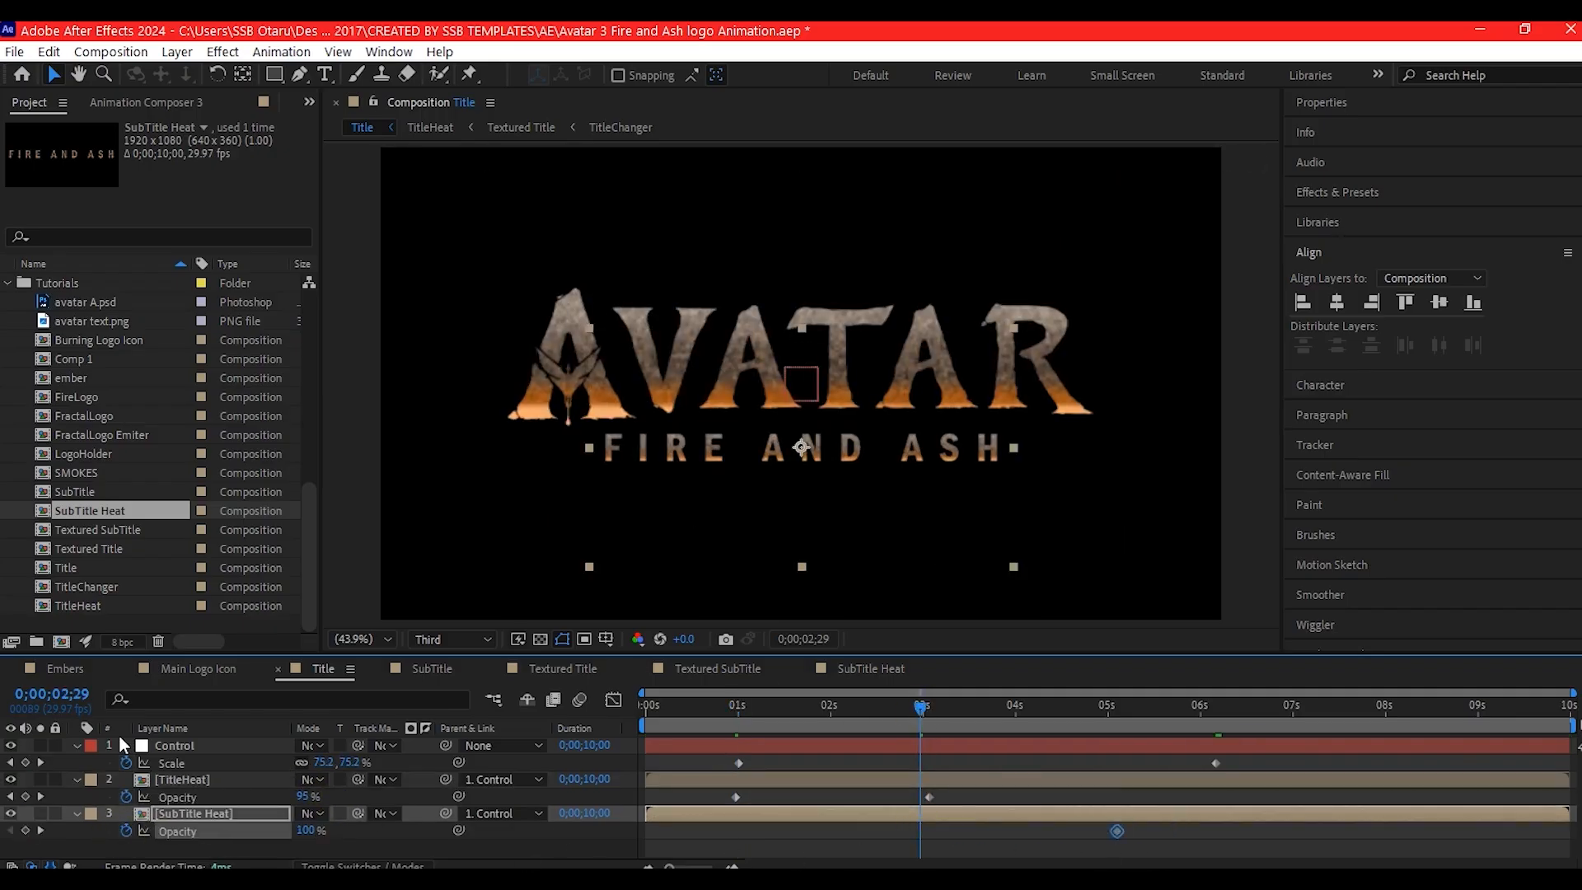
drag(304, 830, 189, 831)
click(714, 831)
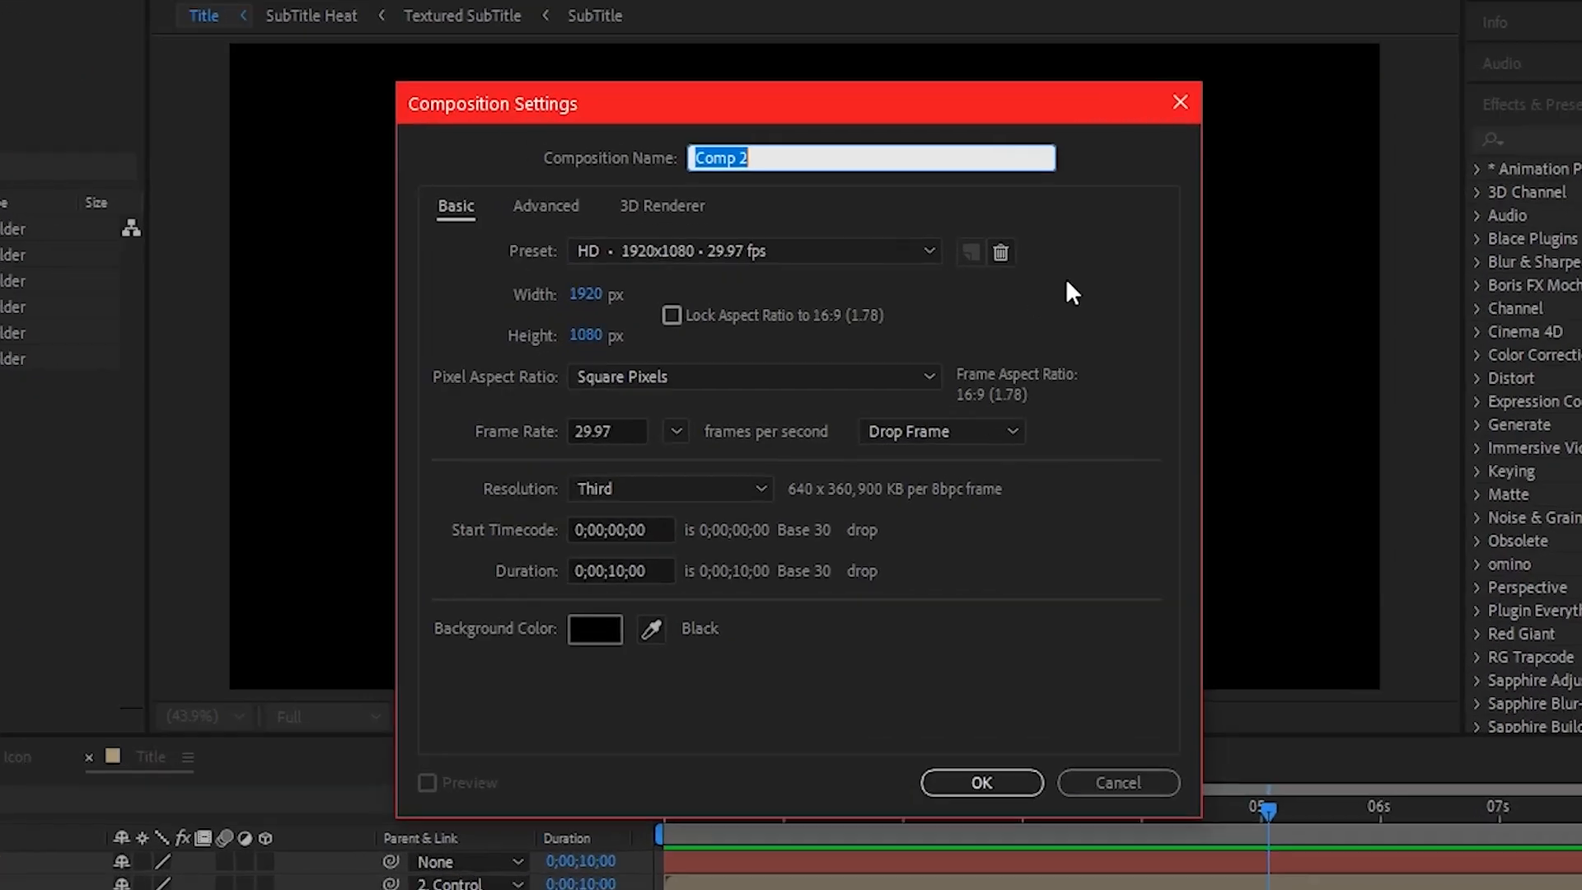
- Create a 1920x1080, 29.97 fps, 10-second composition named Master Intro
text(Master Intro)
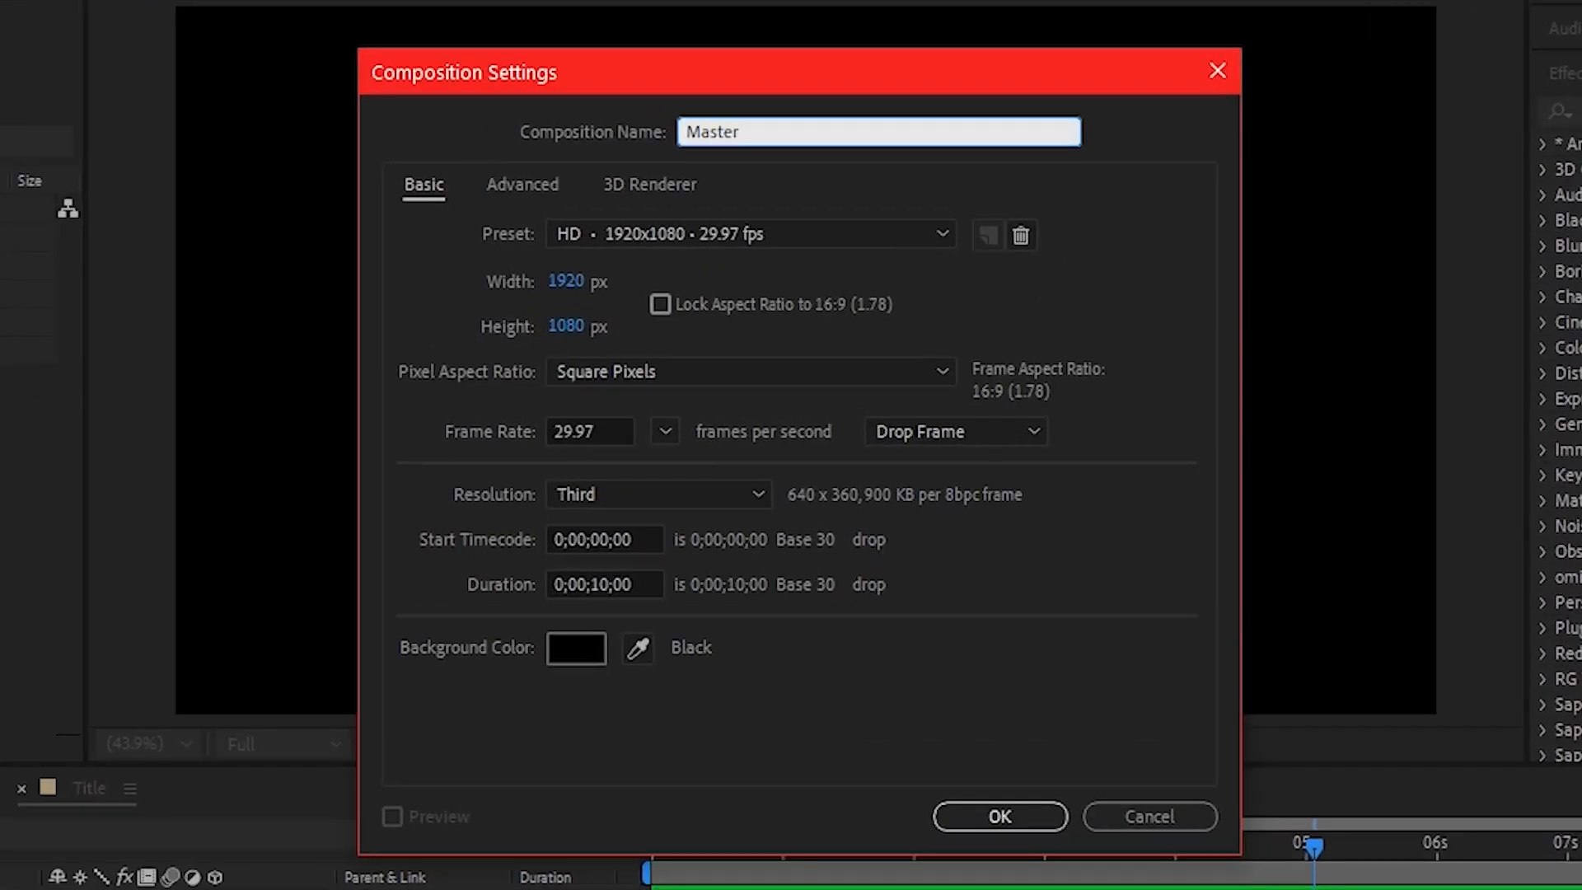
double_click(620, 591)
click(532, 690)
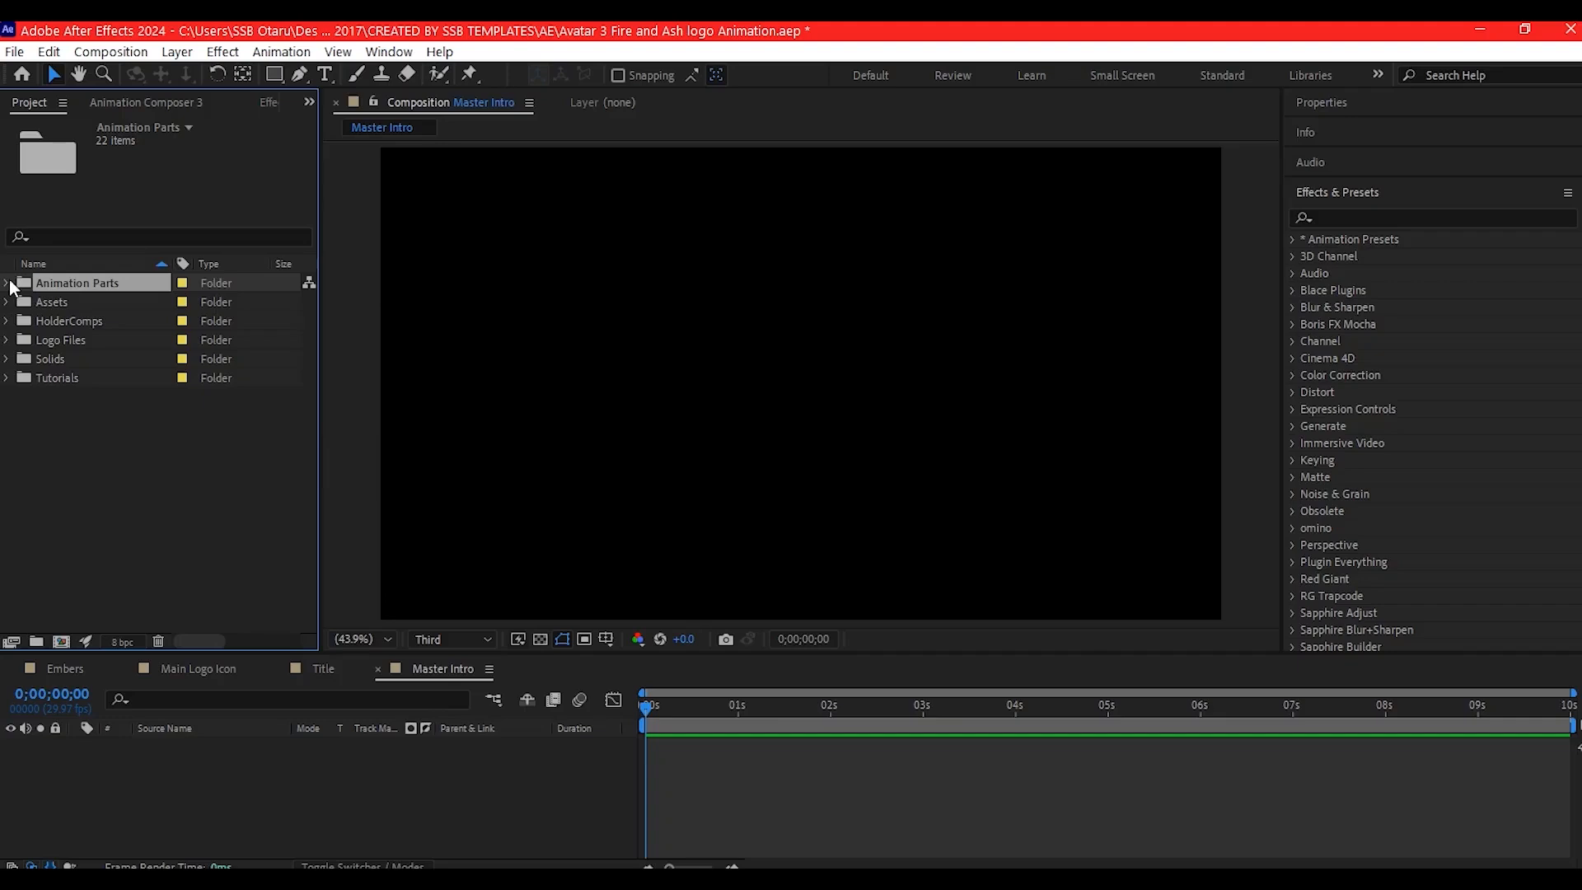
- Add the Embers, Main Logo Icon and Titile compositions from the Animation Parts folder to Master Intro, stacked with Titile uppermost
click(9, 285)
drag(42, 343, 165, 766)
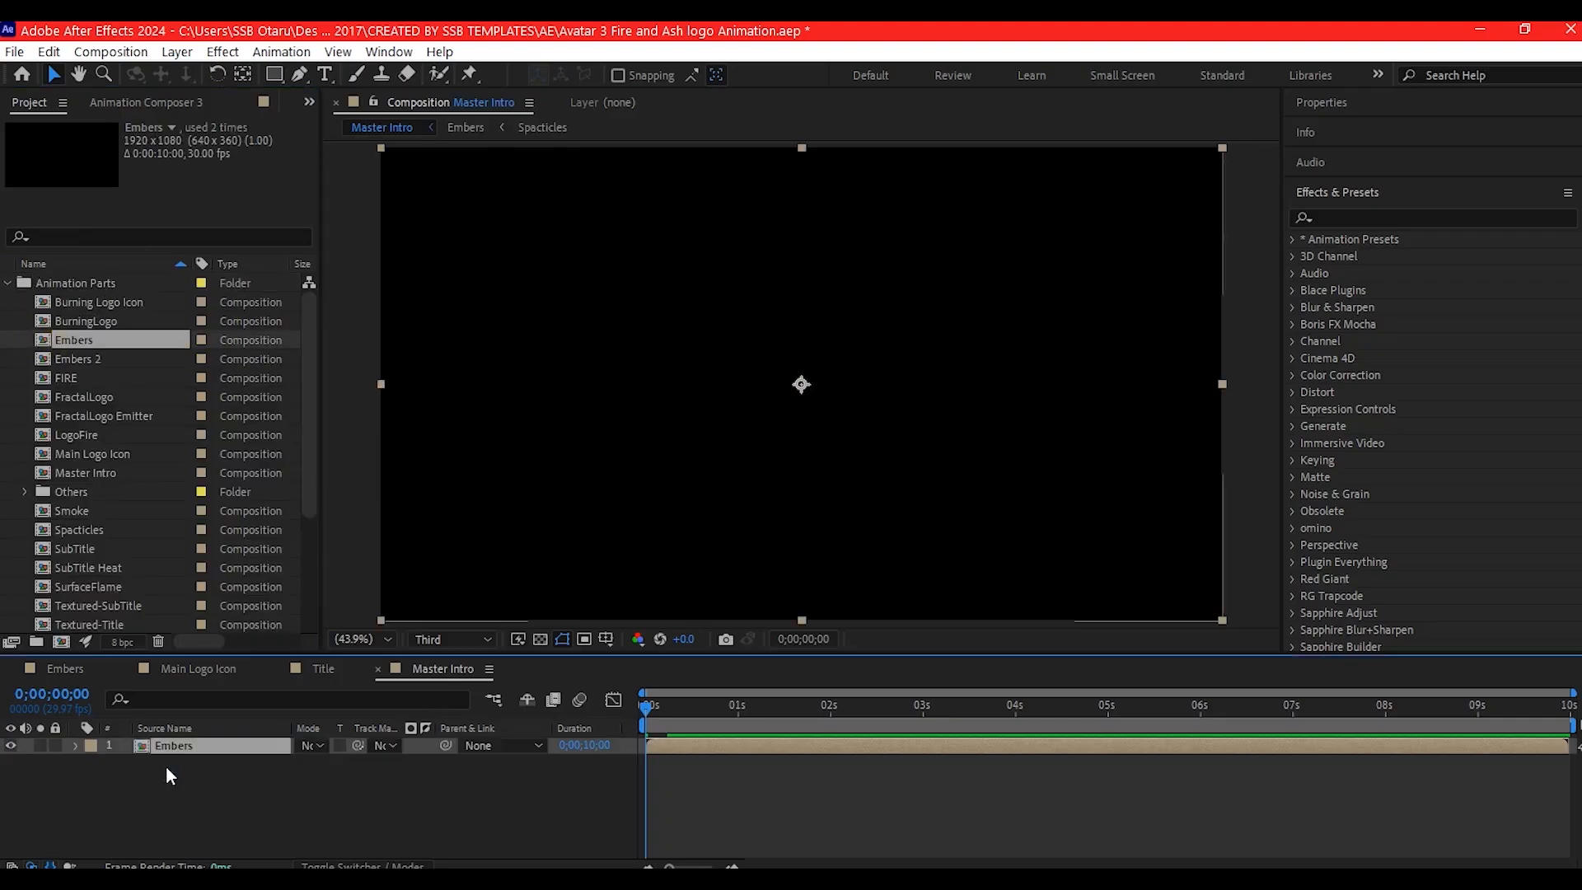
drag(66, 453, 152, 759)
drag(69, 591, 183, 747)
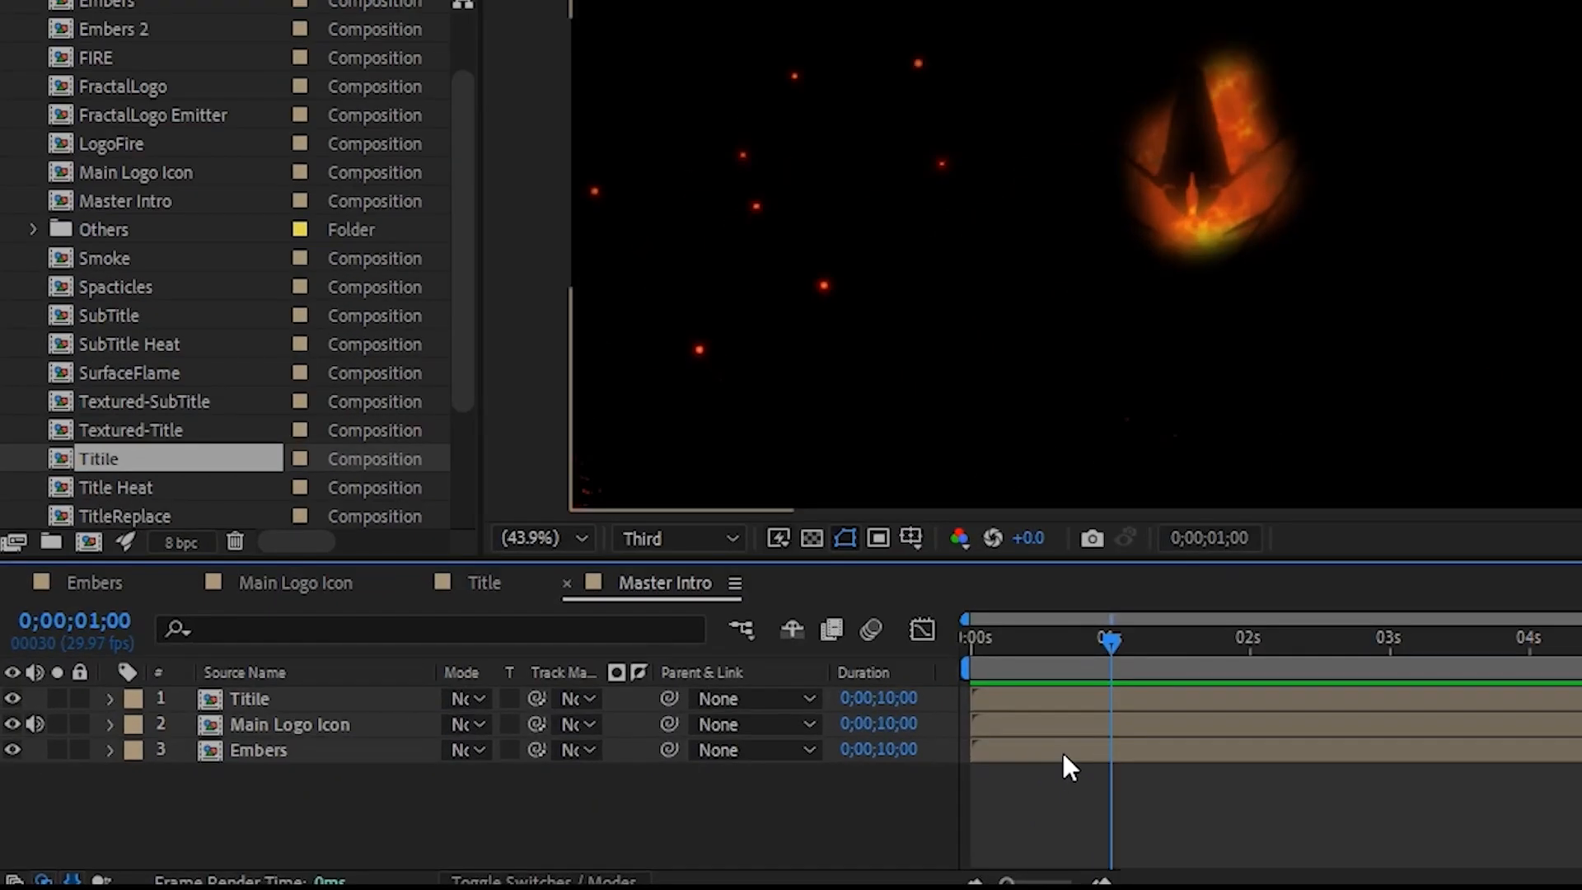
- Delay the Embers layer's start to 0;00;01;00 and the Titile layer's start to 0;00;01;11 in Master Intro
drag(1062, 752, 1198, 770)
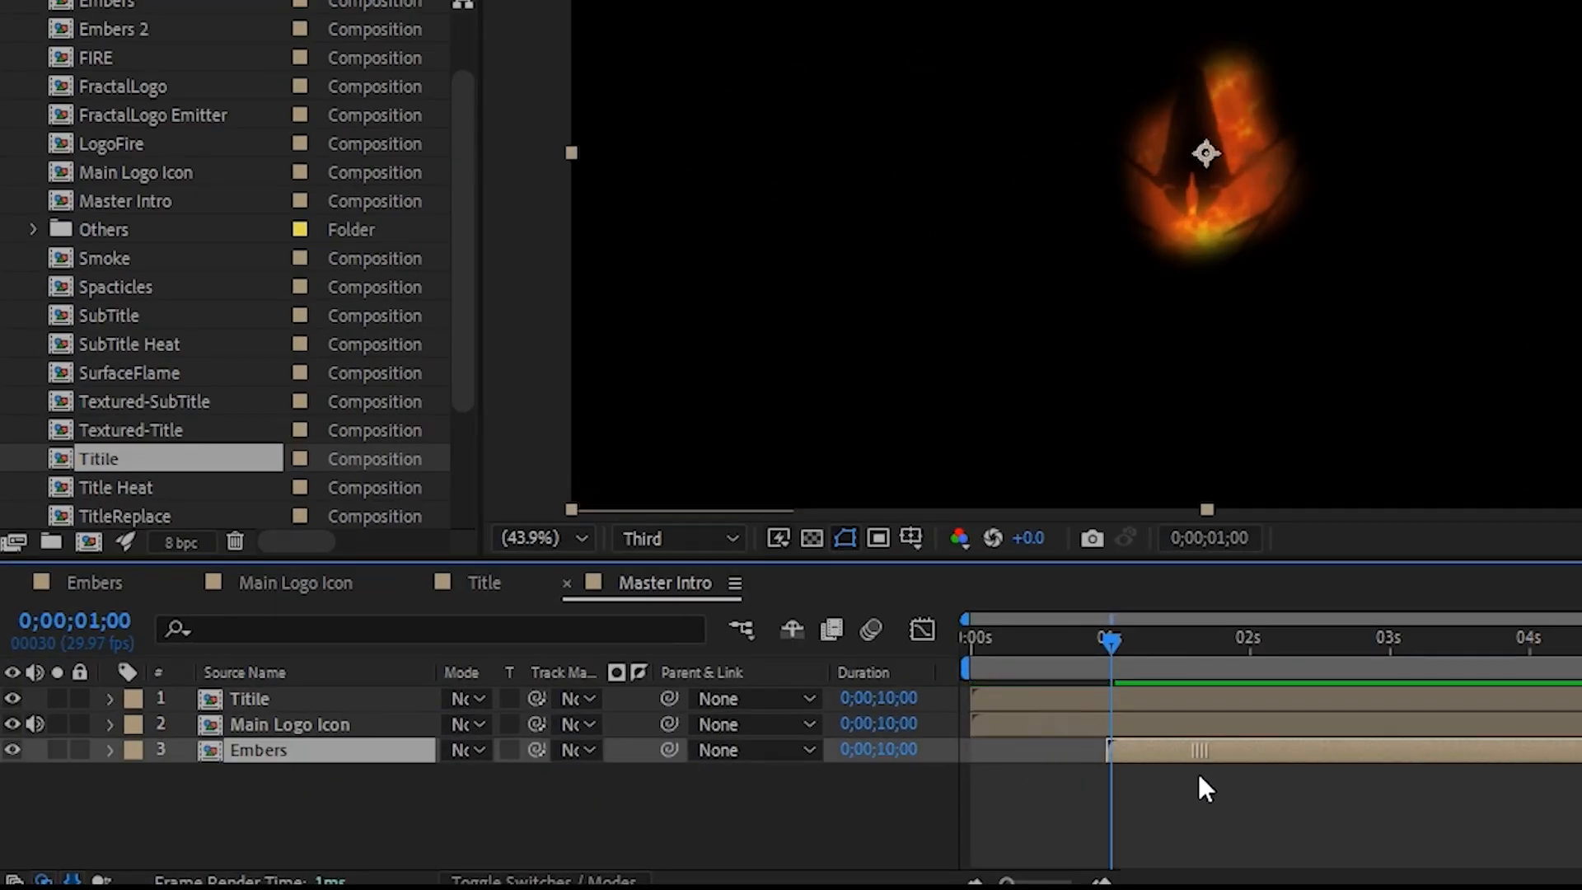
drag(1114, 640, 1157, 648)
drag(801, 640, 808, 642)
drag(764, 696, 957, 705)
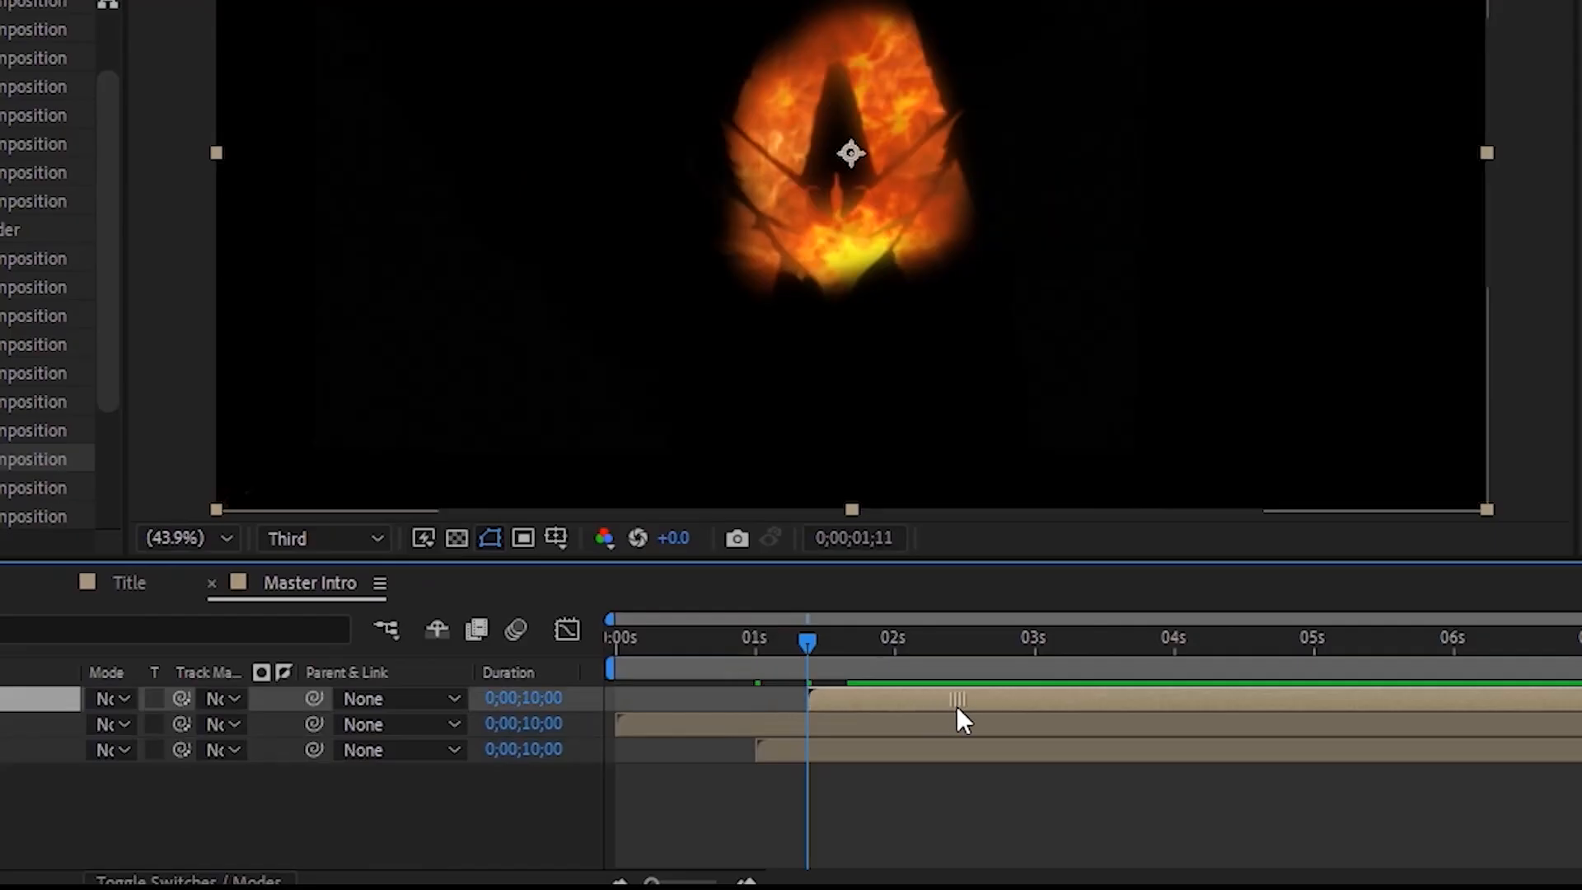
- Set the Titile layer's scale to 97% and scrub through the composition to check the title reveal
key(s)
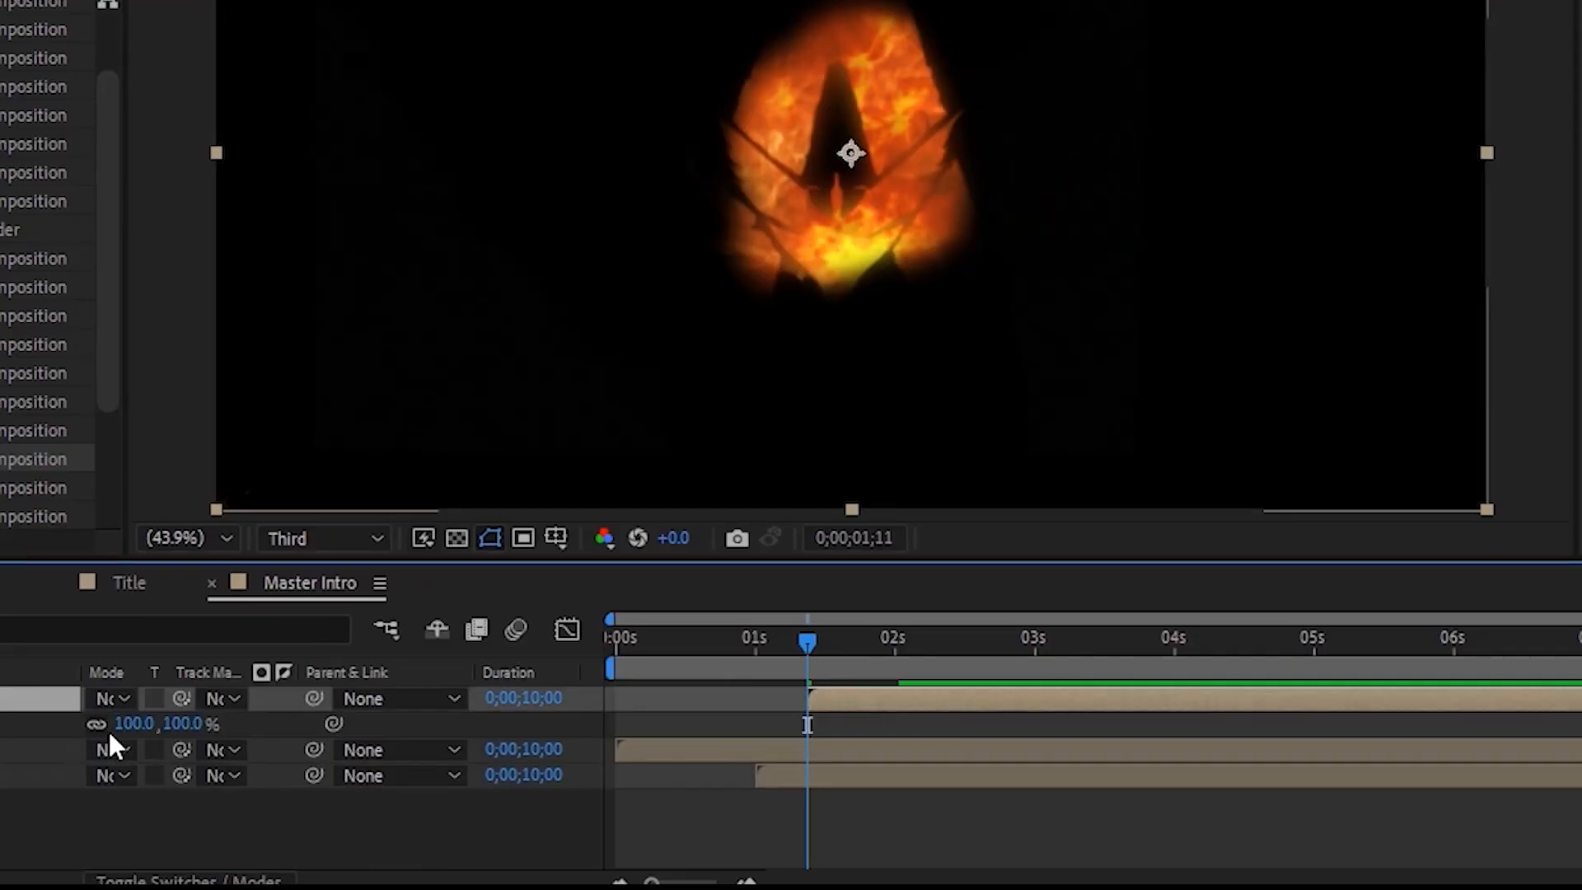
click(132, 725)
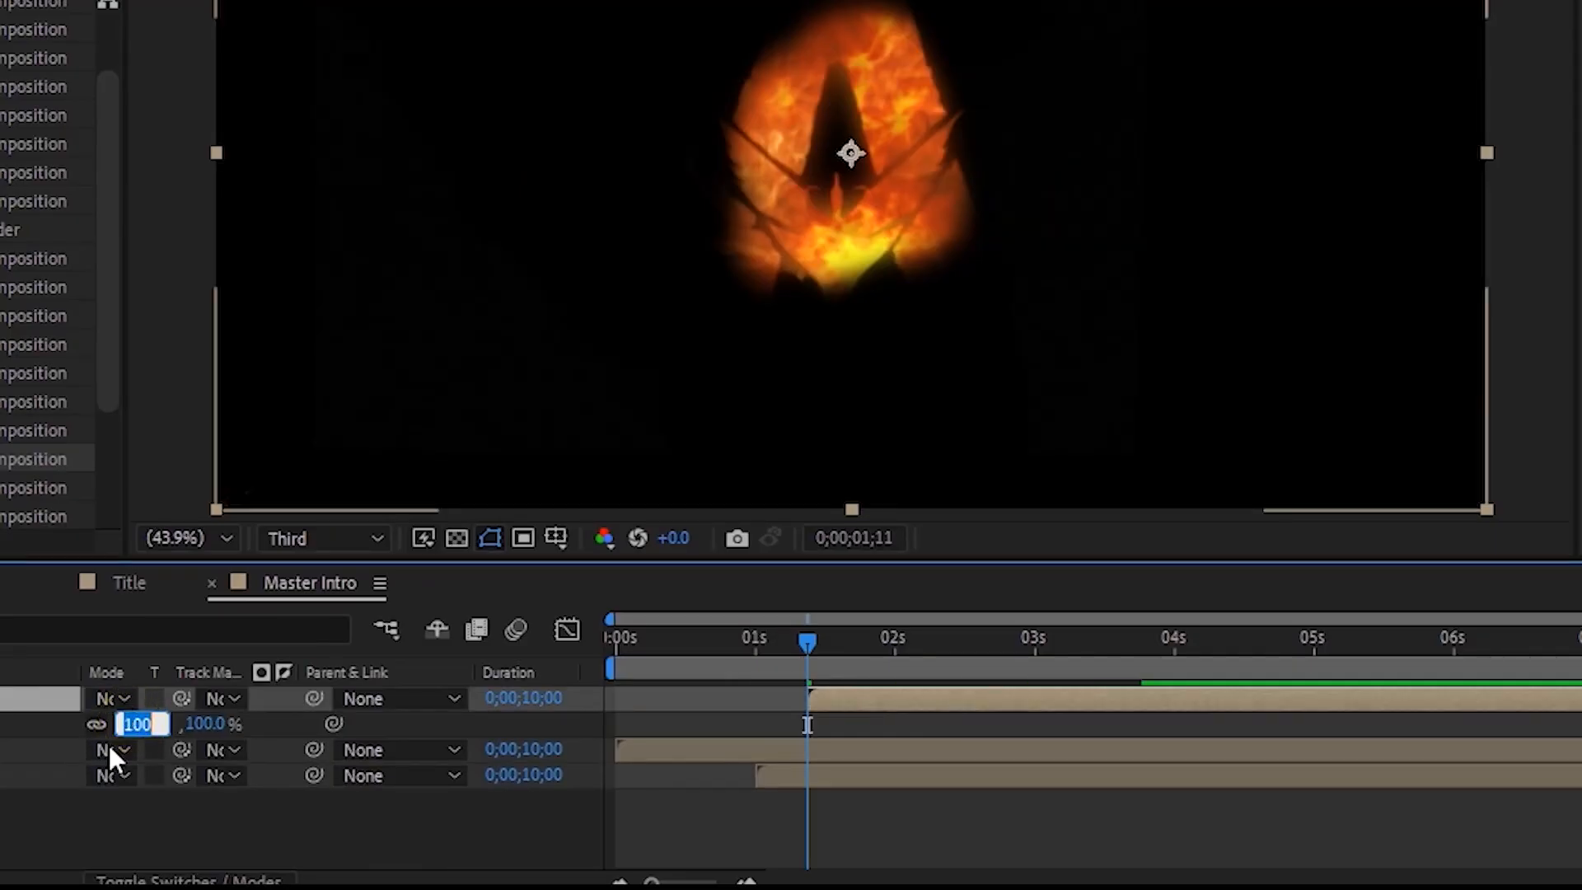
text(97)
key(Return)
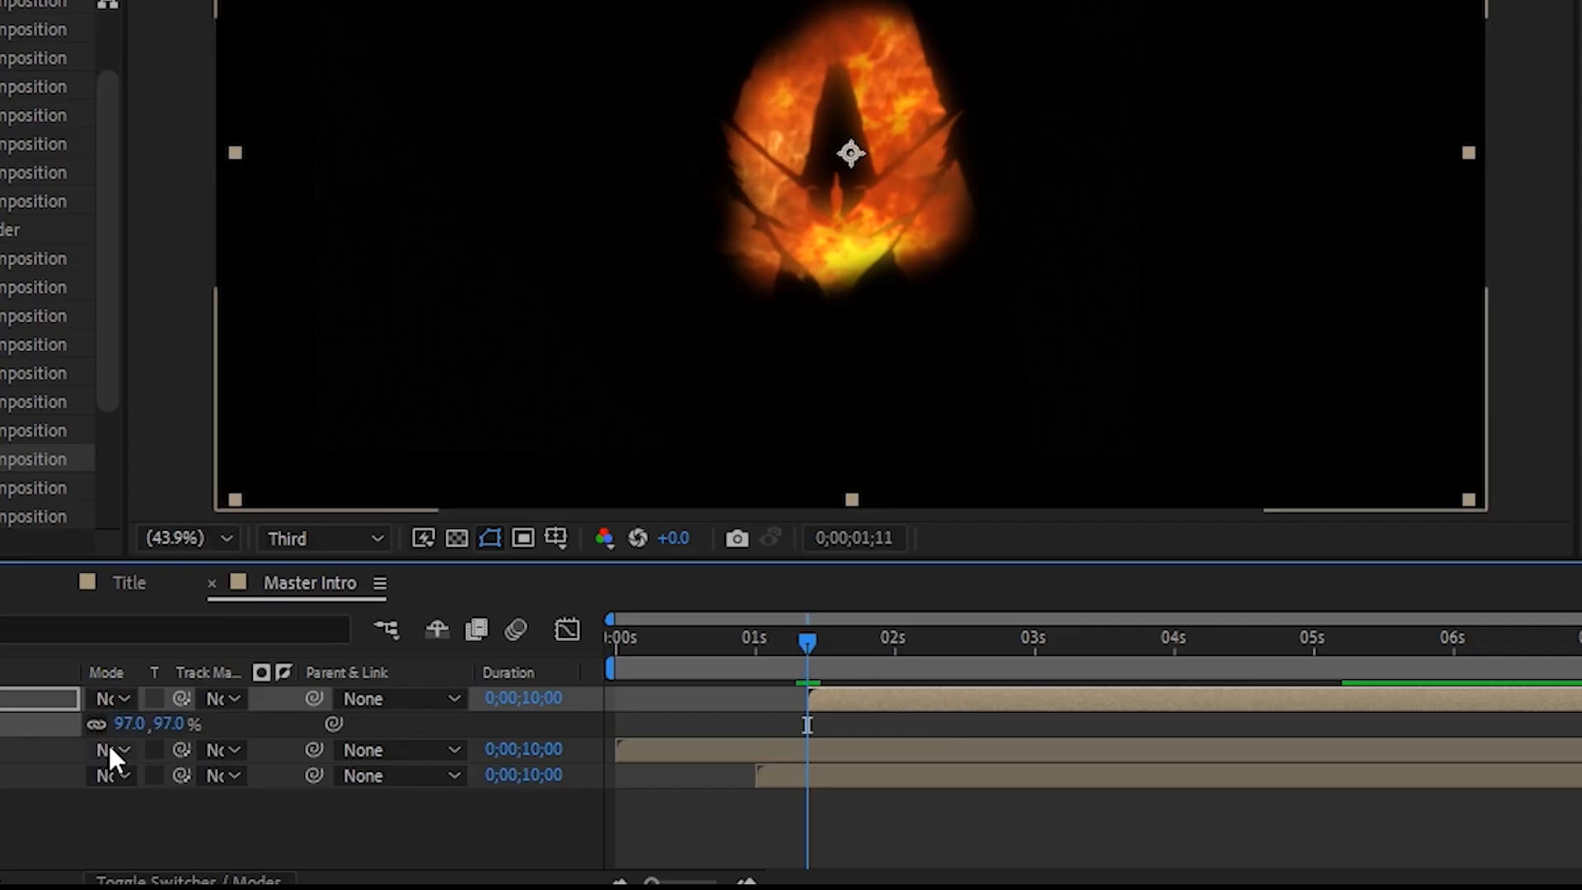
drag(809, 641, 823, 669)
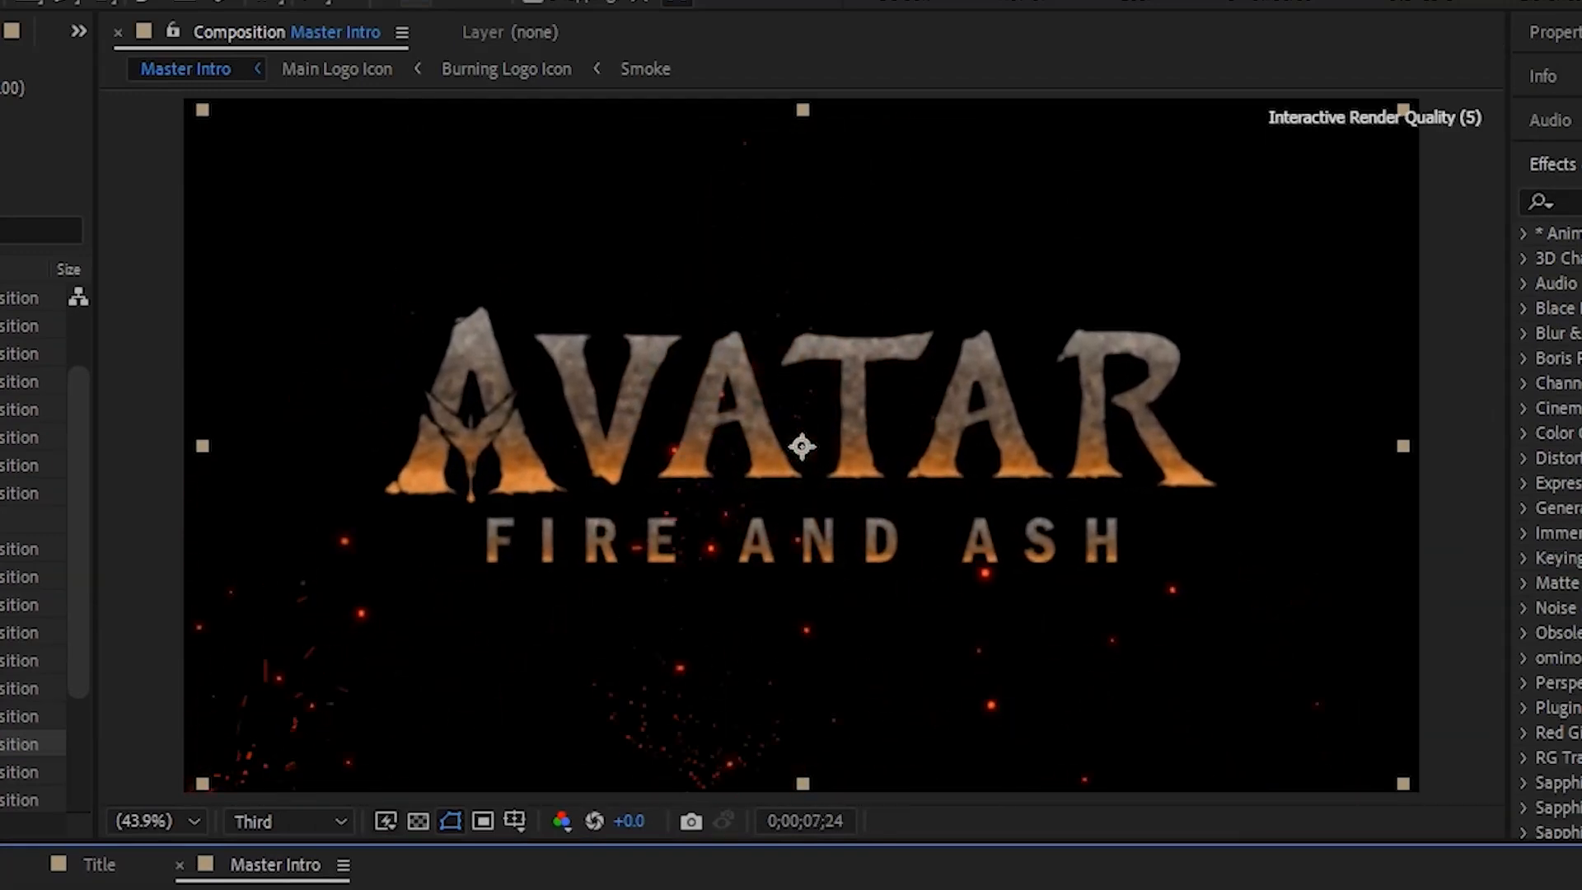
- Create a black 1920x1080 solid named hrat in Master Intro
right_click(567, 849)
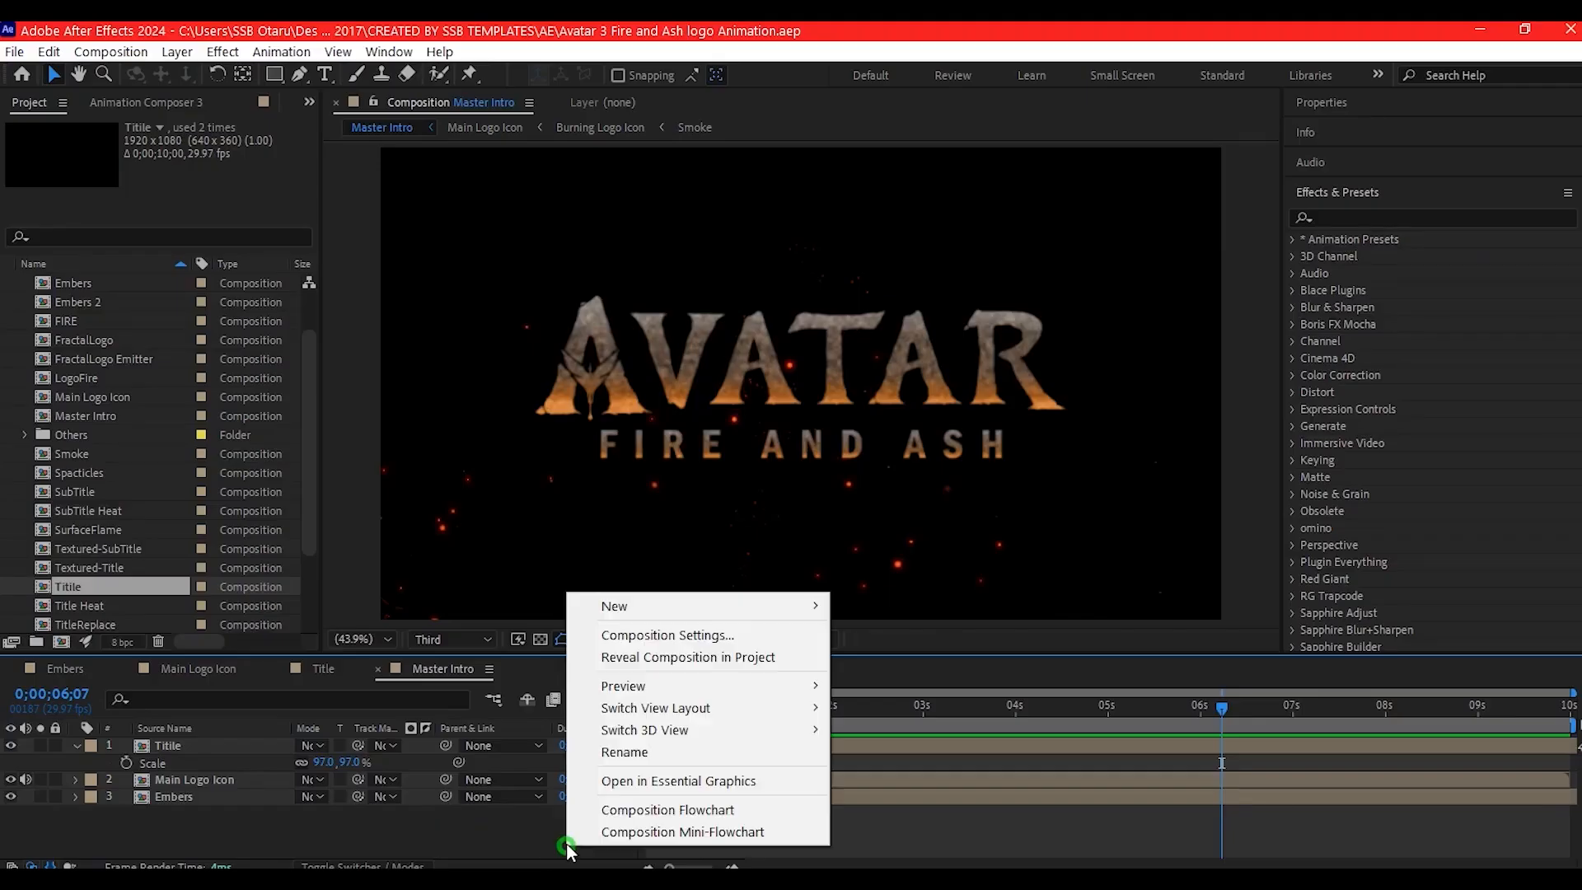
mouse_move(617, 602)
click(863, 659)
text(hrat)
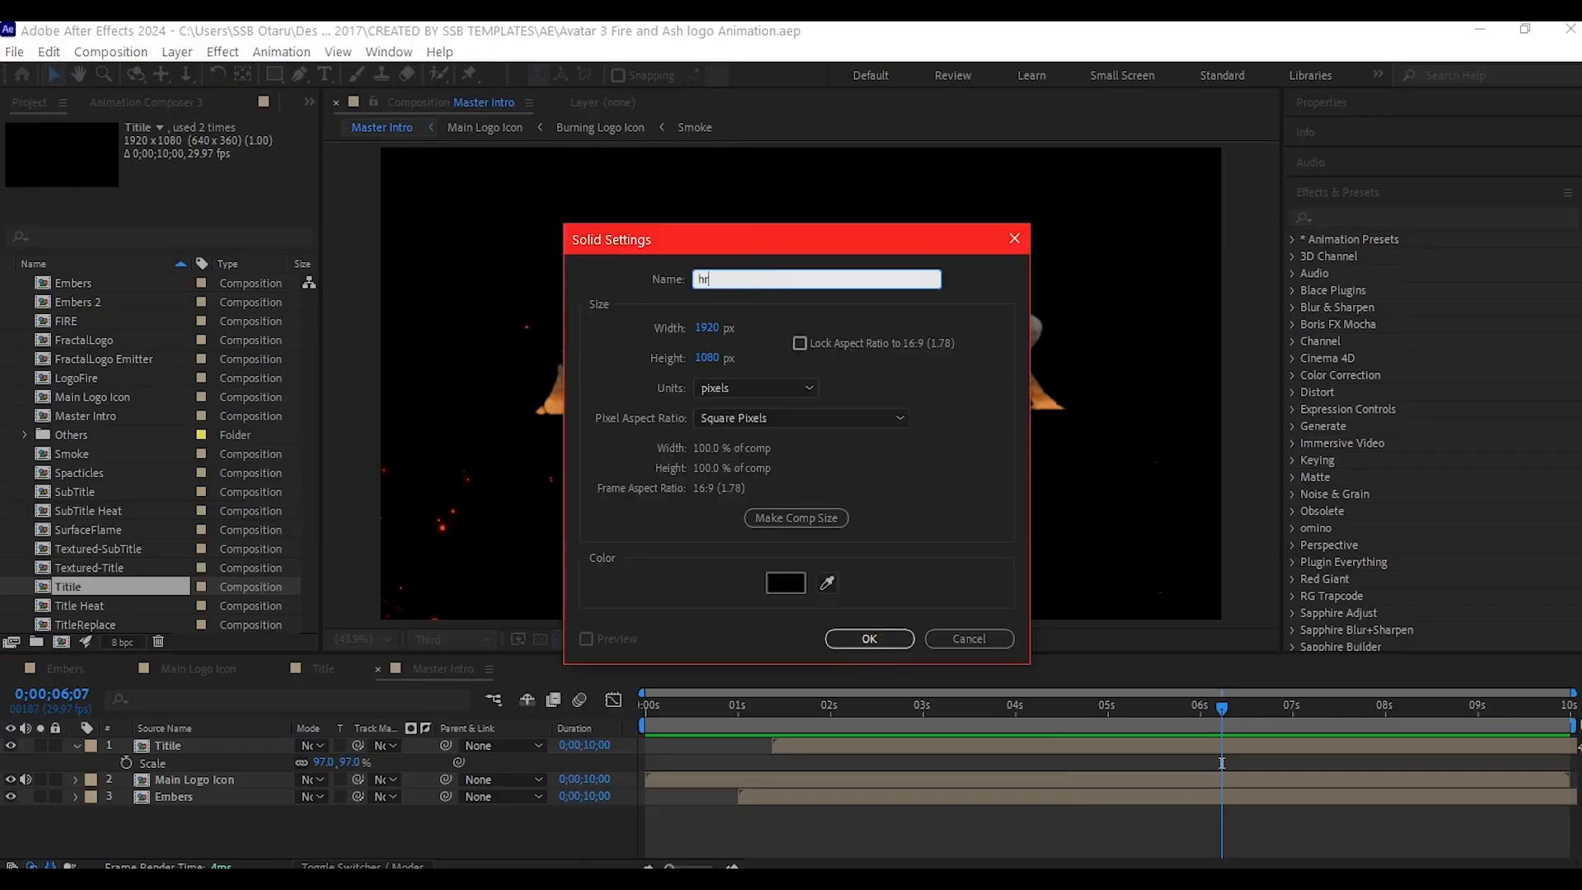
click(866, 641)
- Apply Gradient Ramp to the hrat solid, sampling a dark orange start color and a light orange end color from the logo's flames
key(ctrl+space)
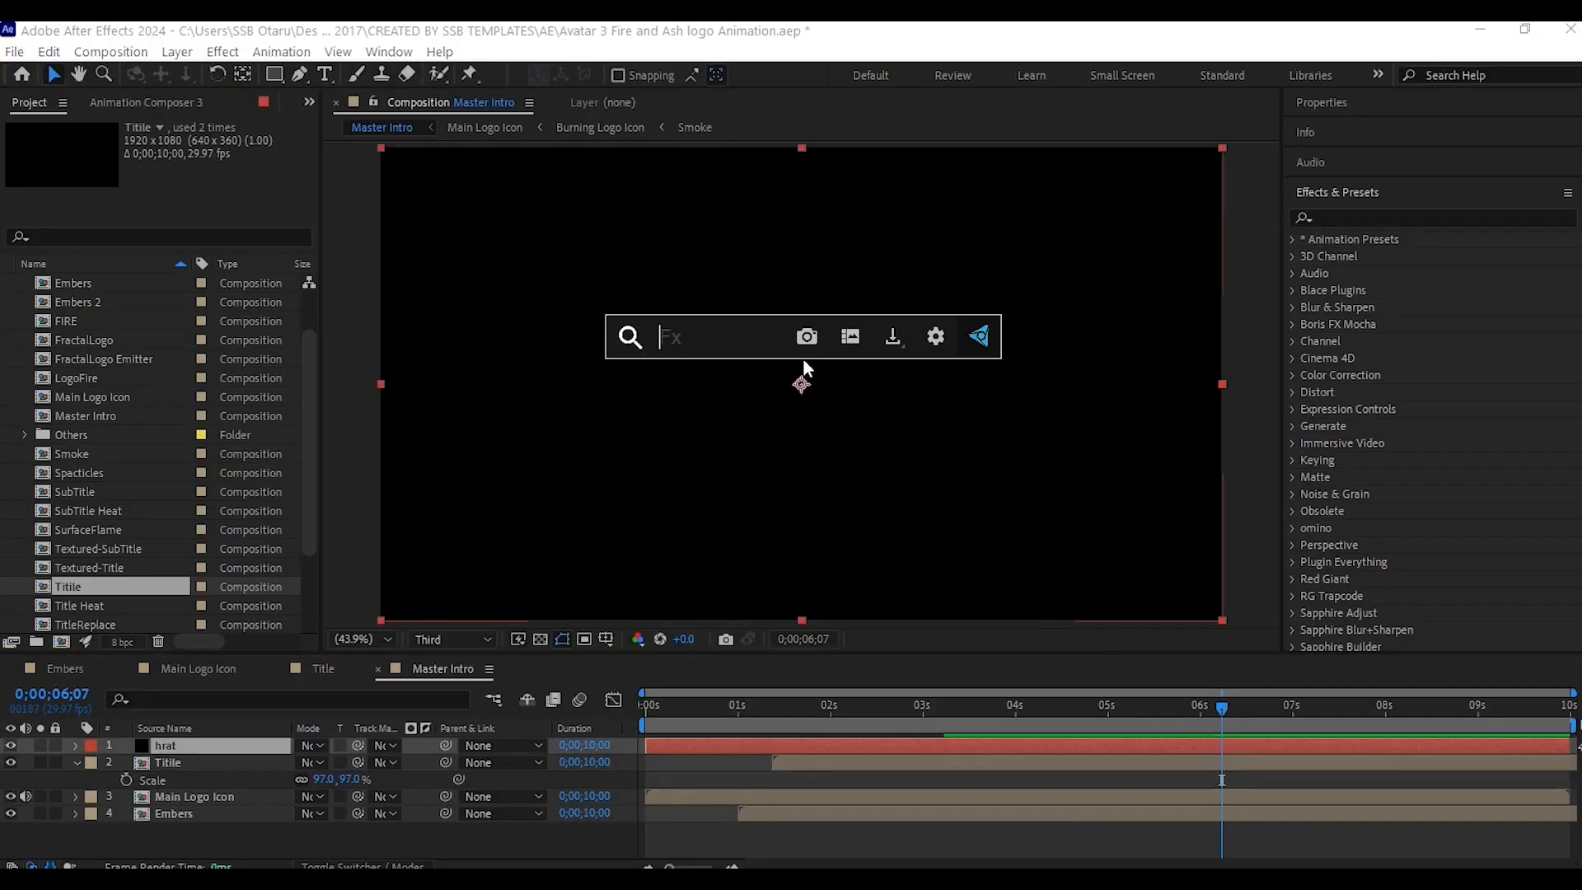
text(ramp)
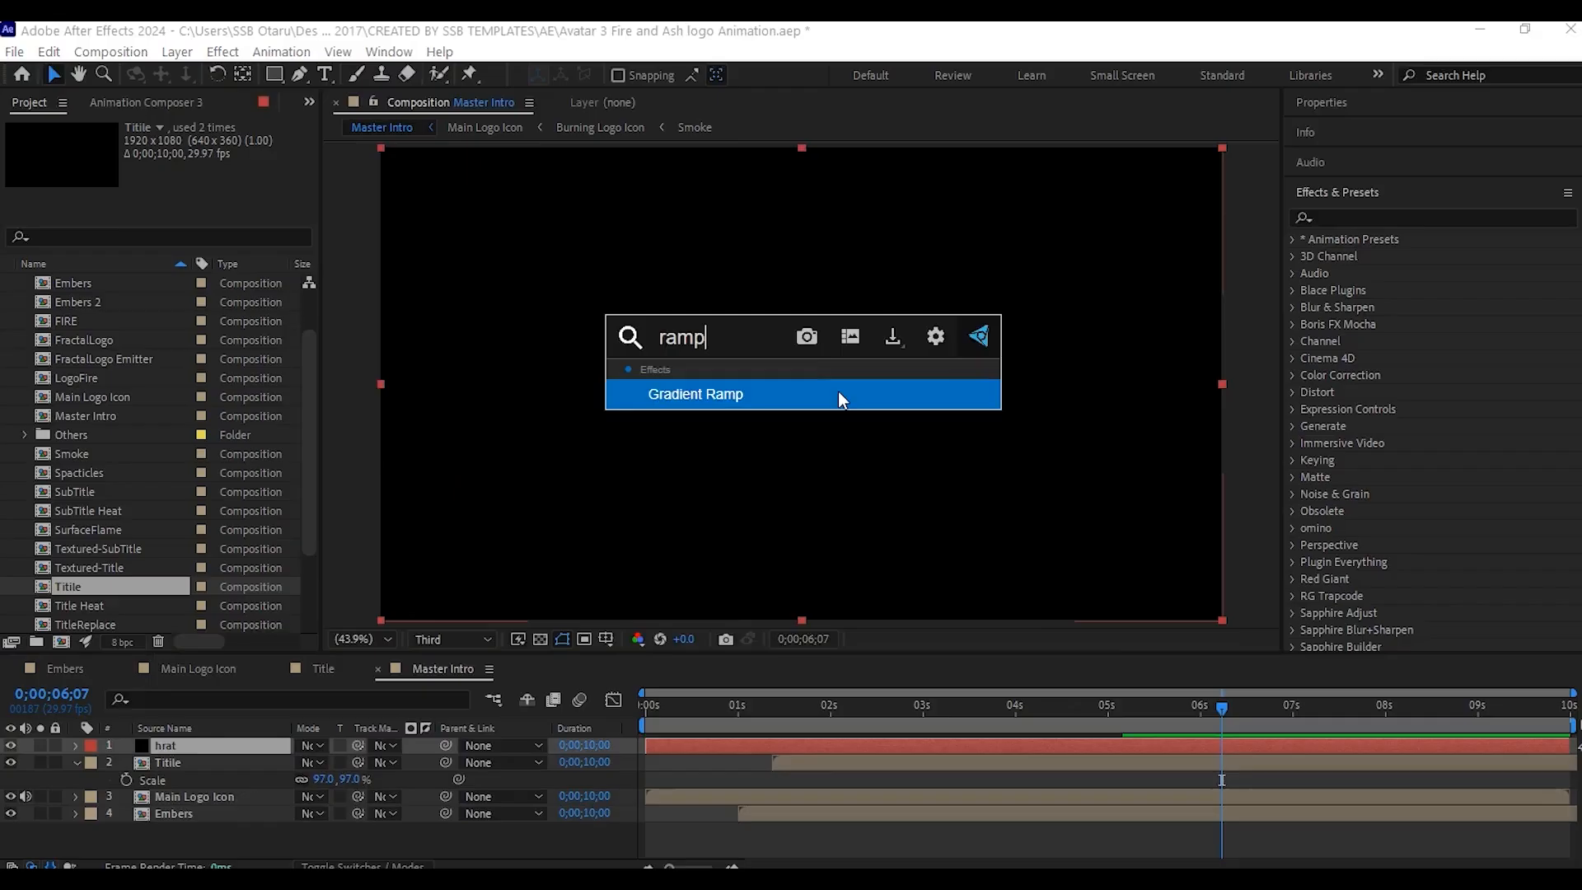
click(742, 389)
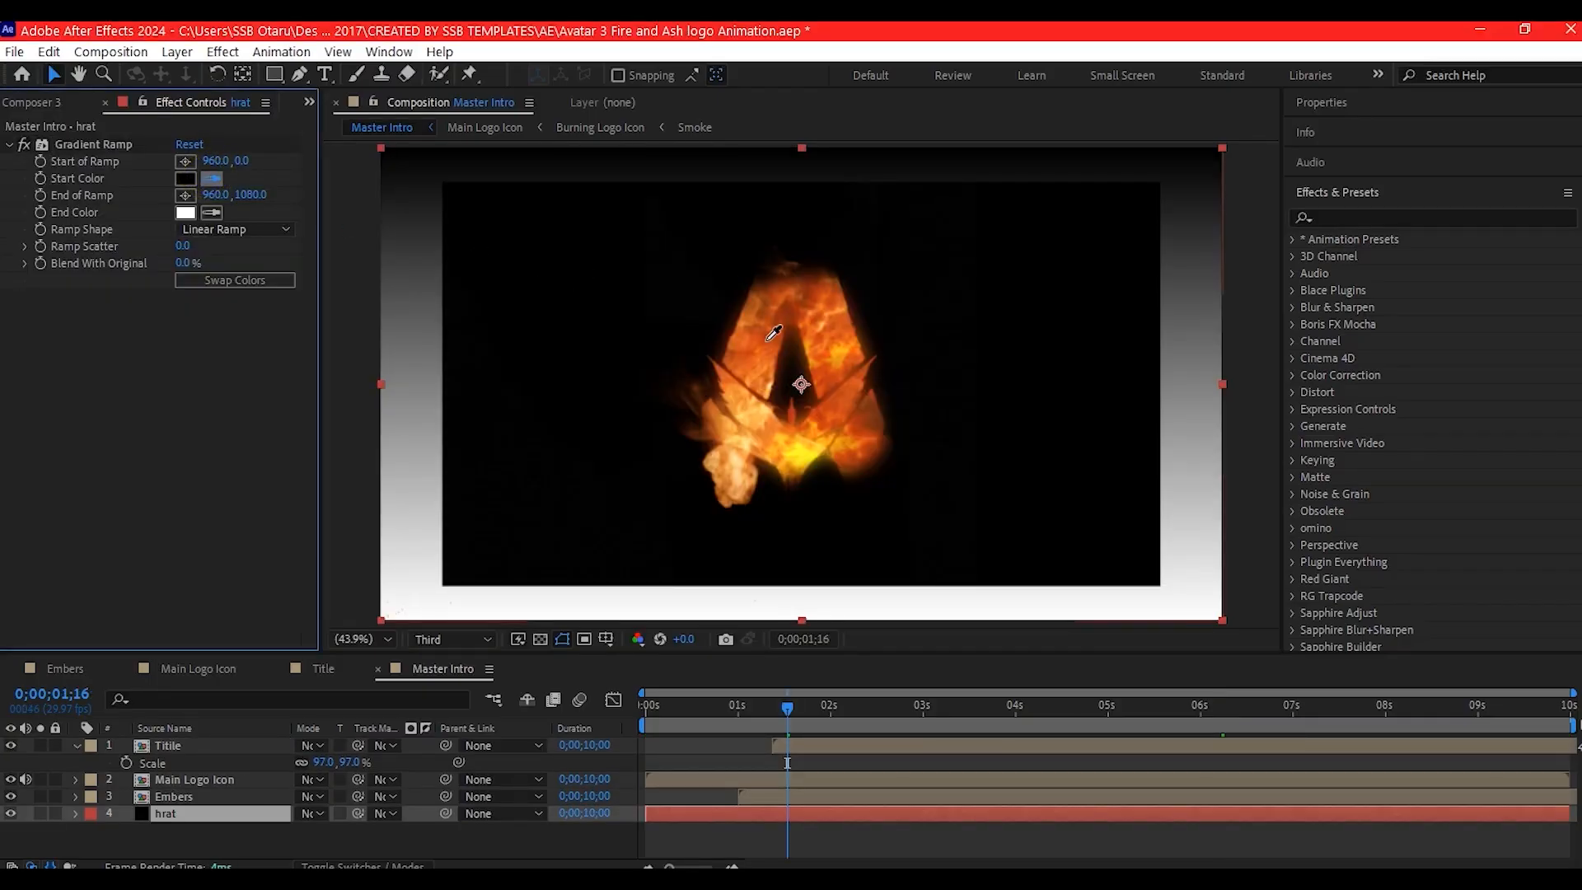
click(777, 332)
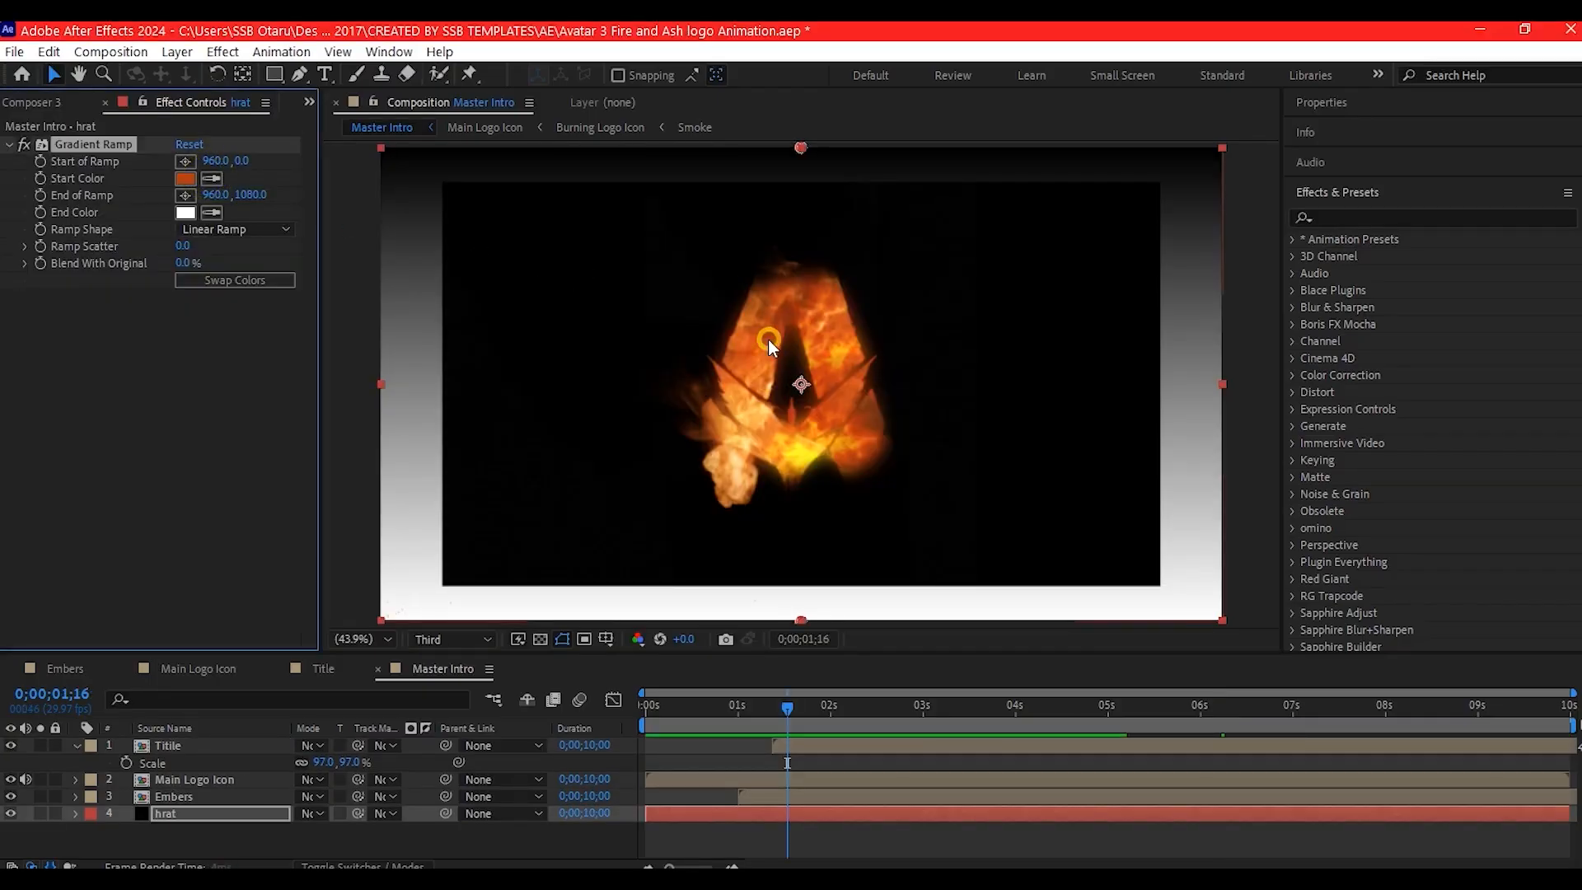
click(213, 211)
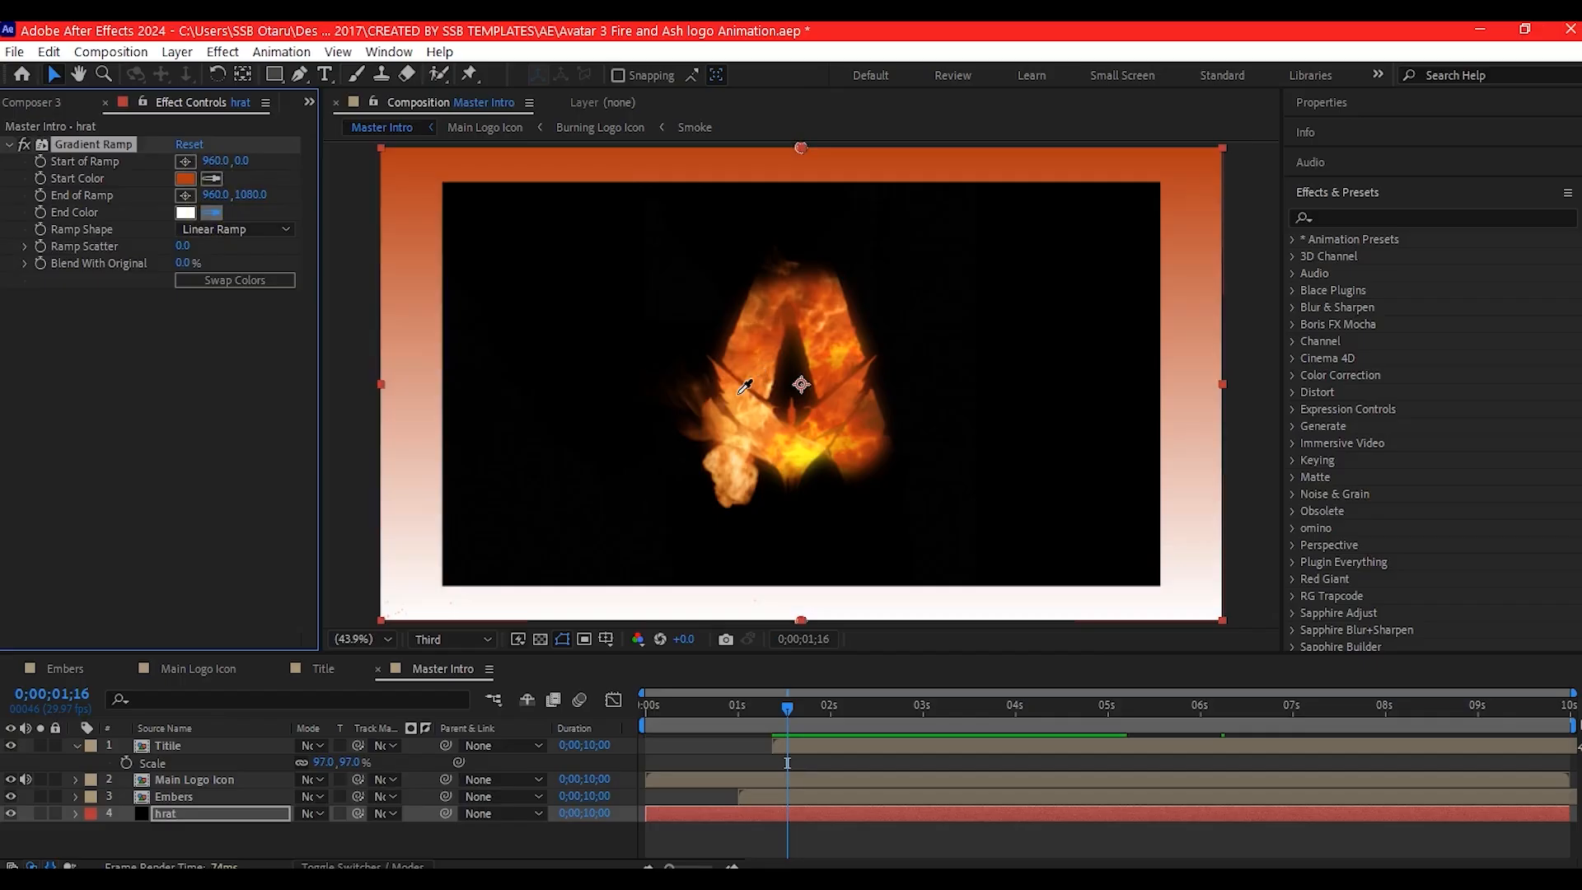
click(746, 392)
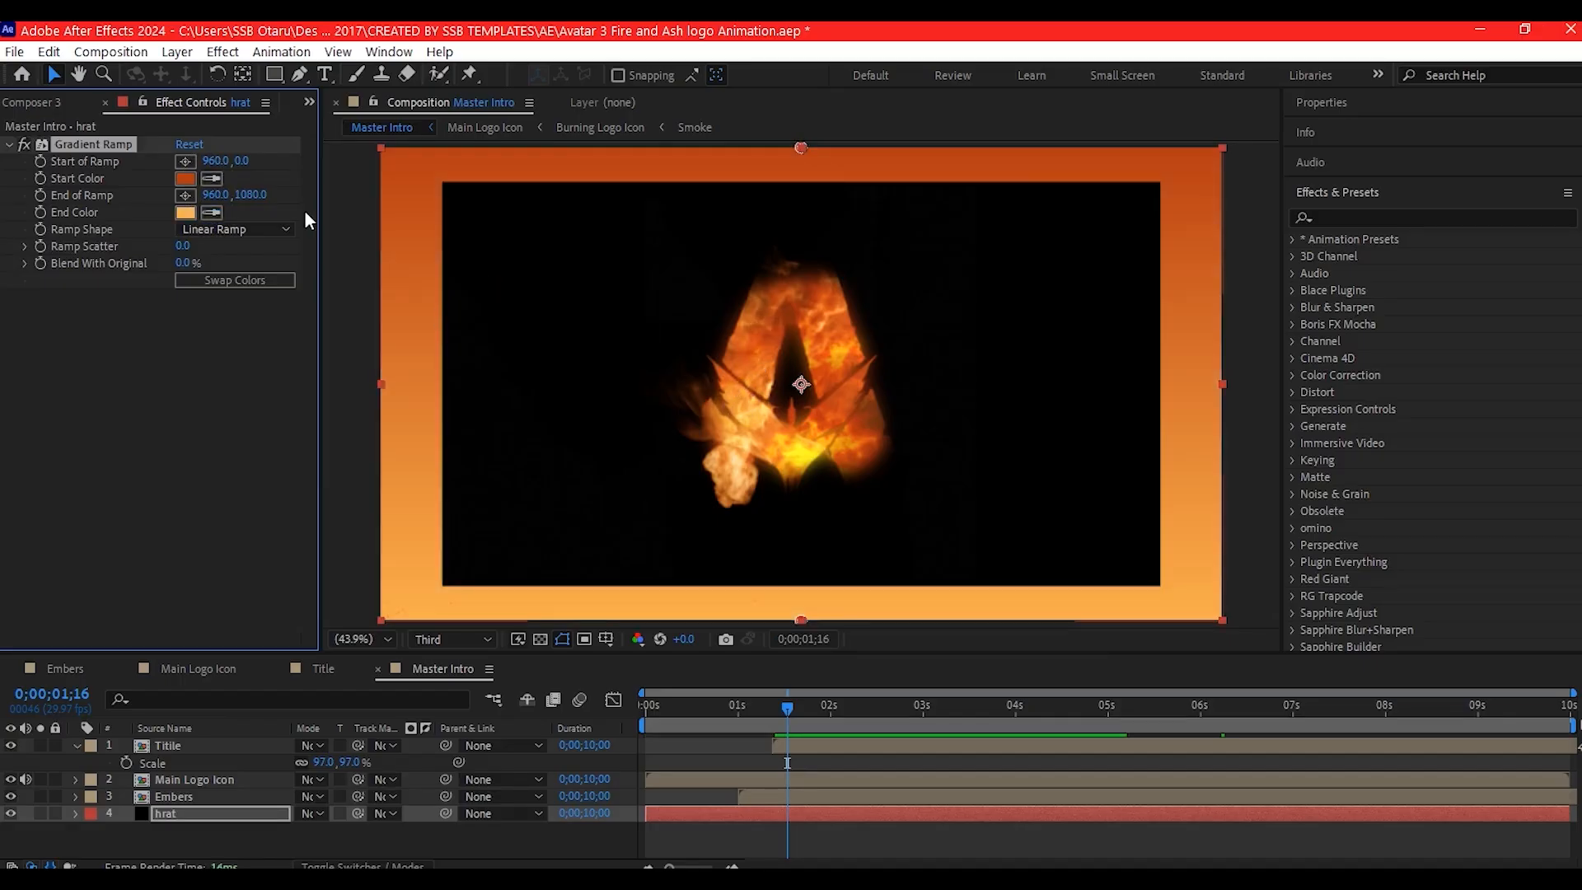
- Draw a trapezoid mask on the hrat solid with the Pen tool, narrow above the frame and wide below it
key(comma)
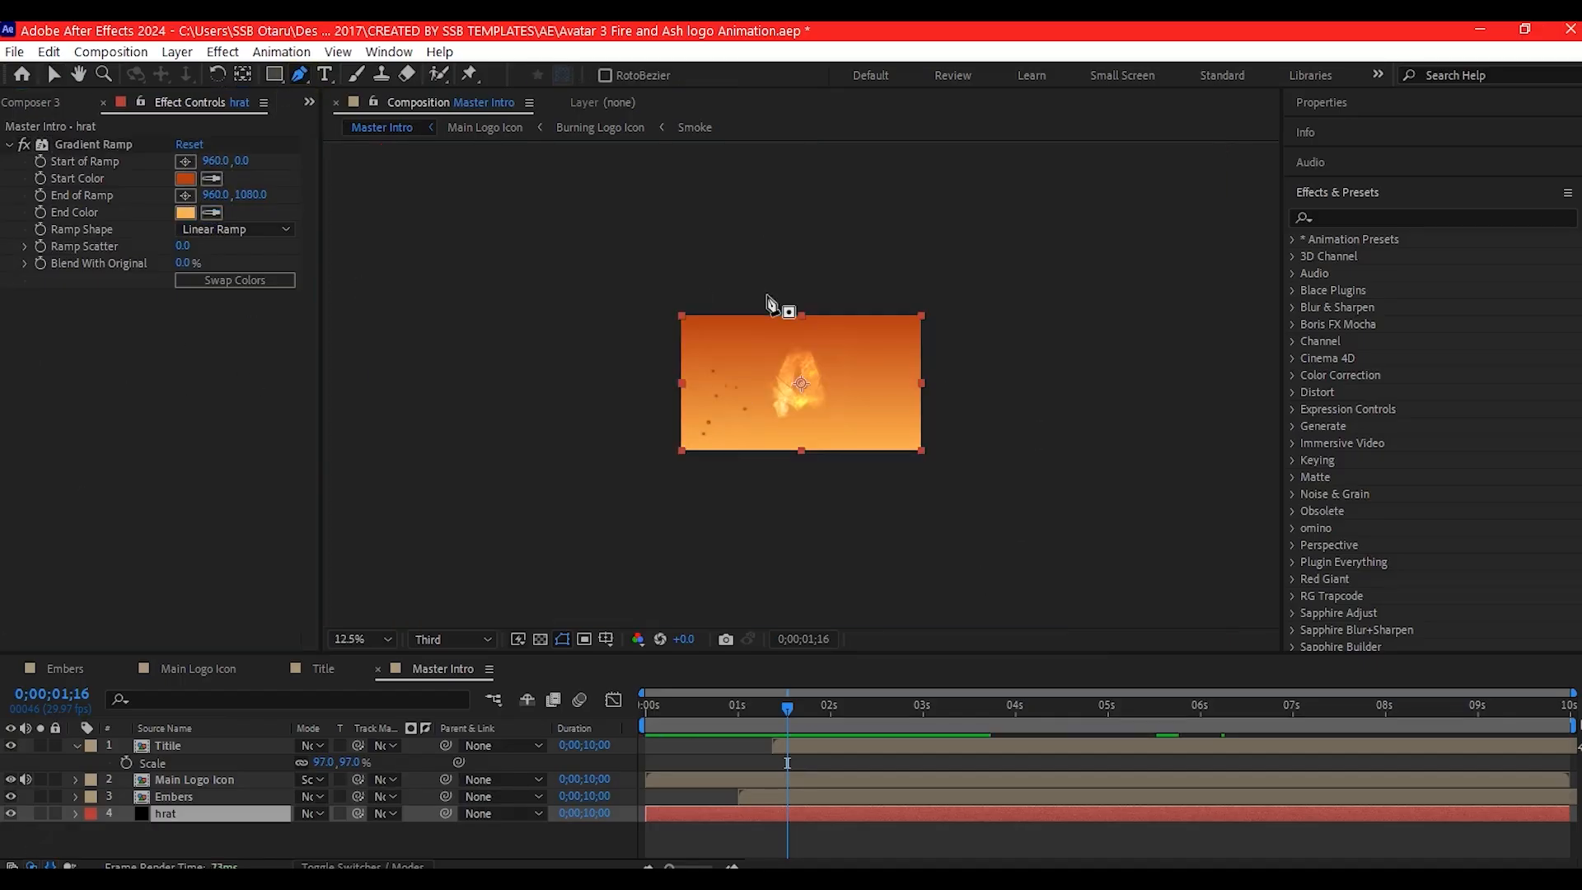
click(751, 287)
click(647, 505)
click(940, 505)
click(863, 288)
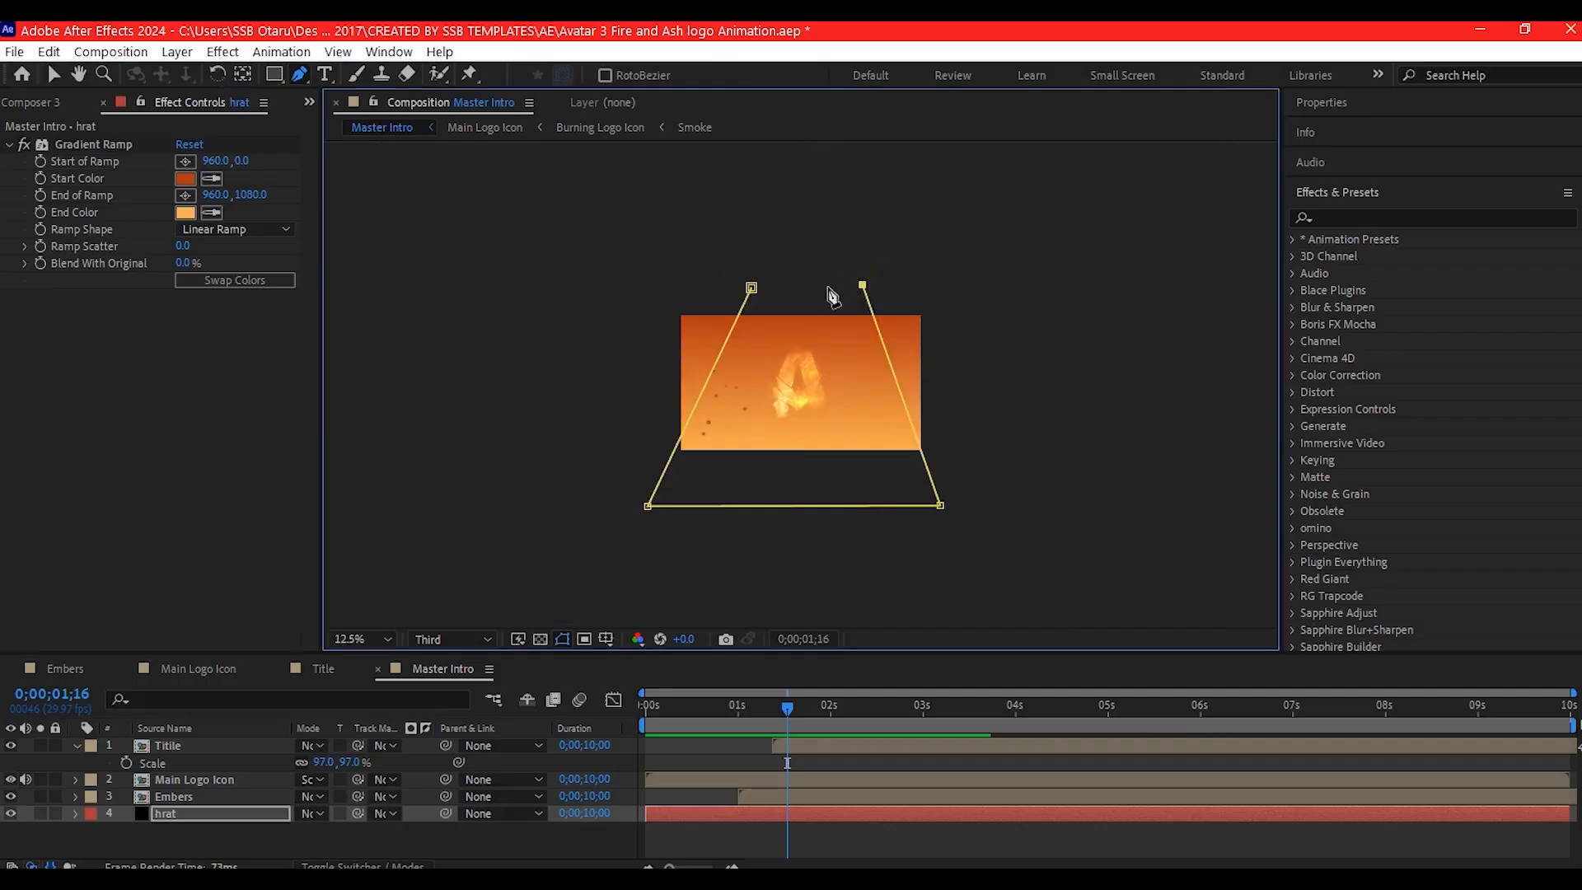
click(751, 287)
key(shift+slash)
- Feather the hrat solid's mask by 564 pixels and lower the layer's opacity to a faint glow
click(160, 814)
key(f)
drag(317, 848, 856, 820)
click(193, 812)
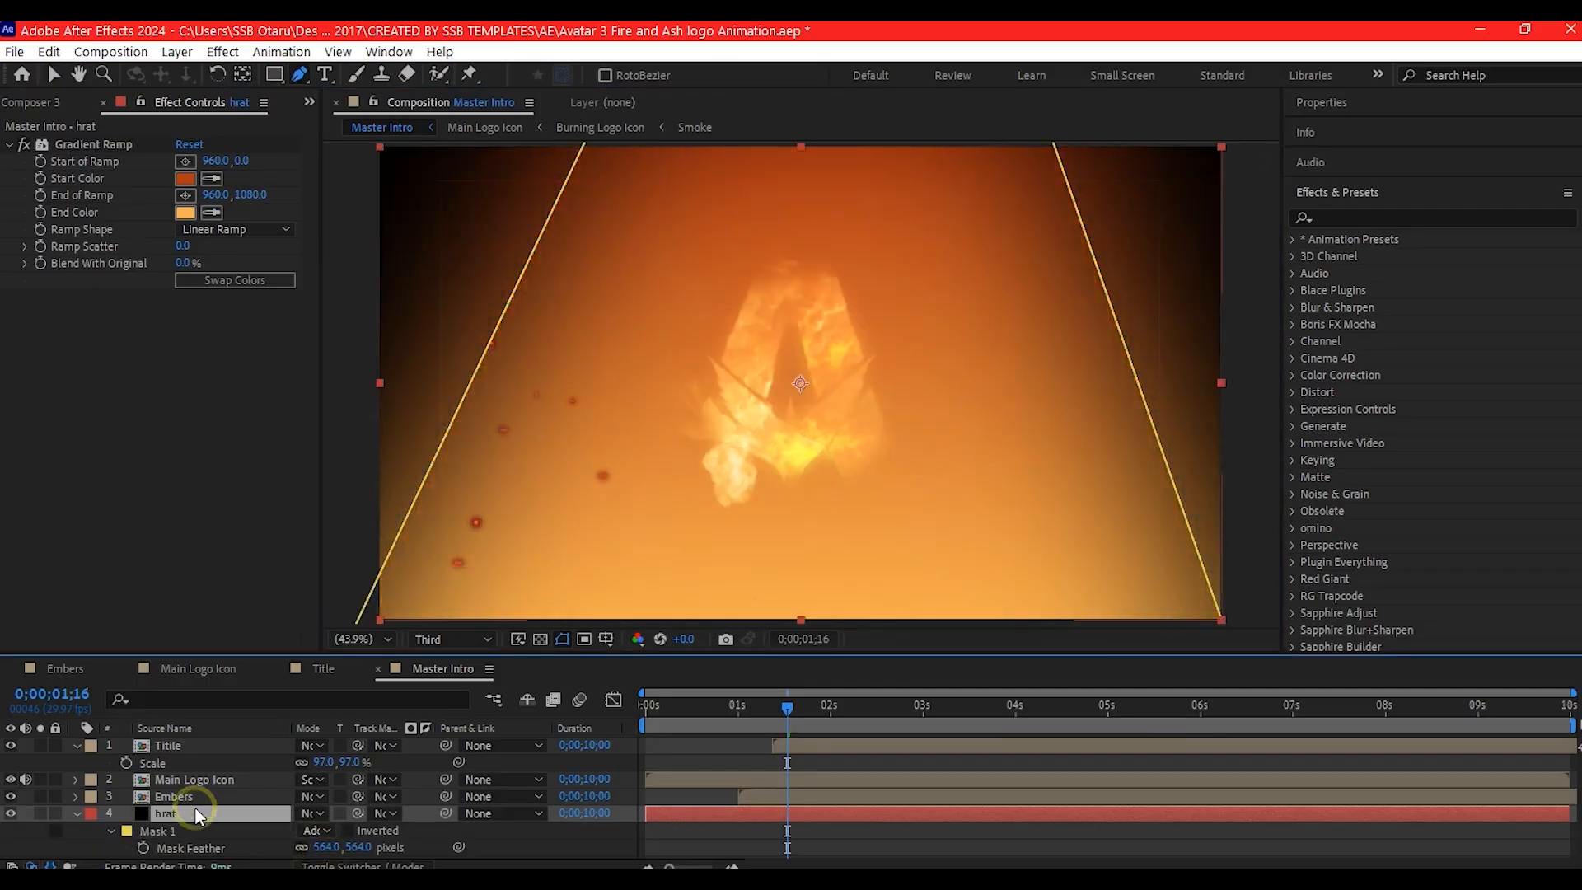
key(t)
drag(308, 831, 253, 826)
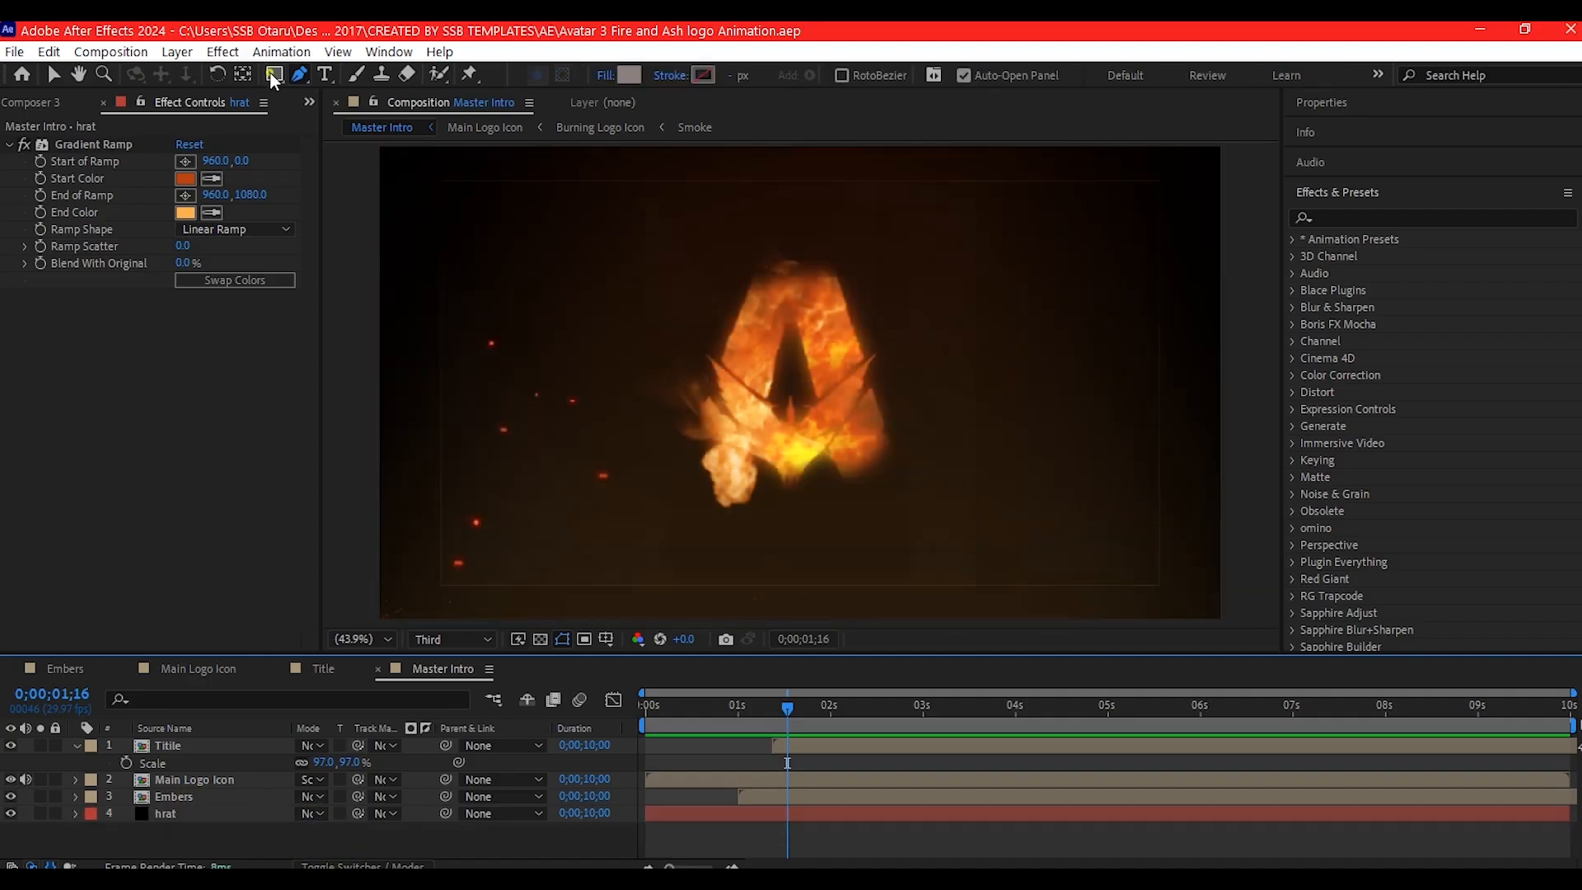
- Draw a large circle shape centered on the logo with the Ellipse tool, slightly taller than the frame
click(275, 75)
click(351, 122)
drag(808, 435, 1109, 648)
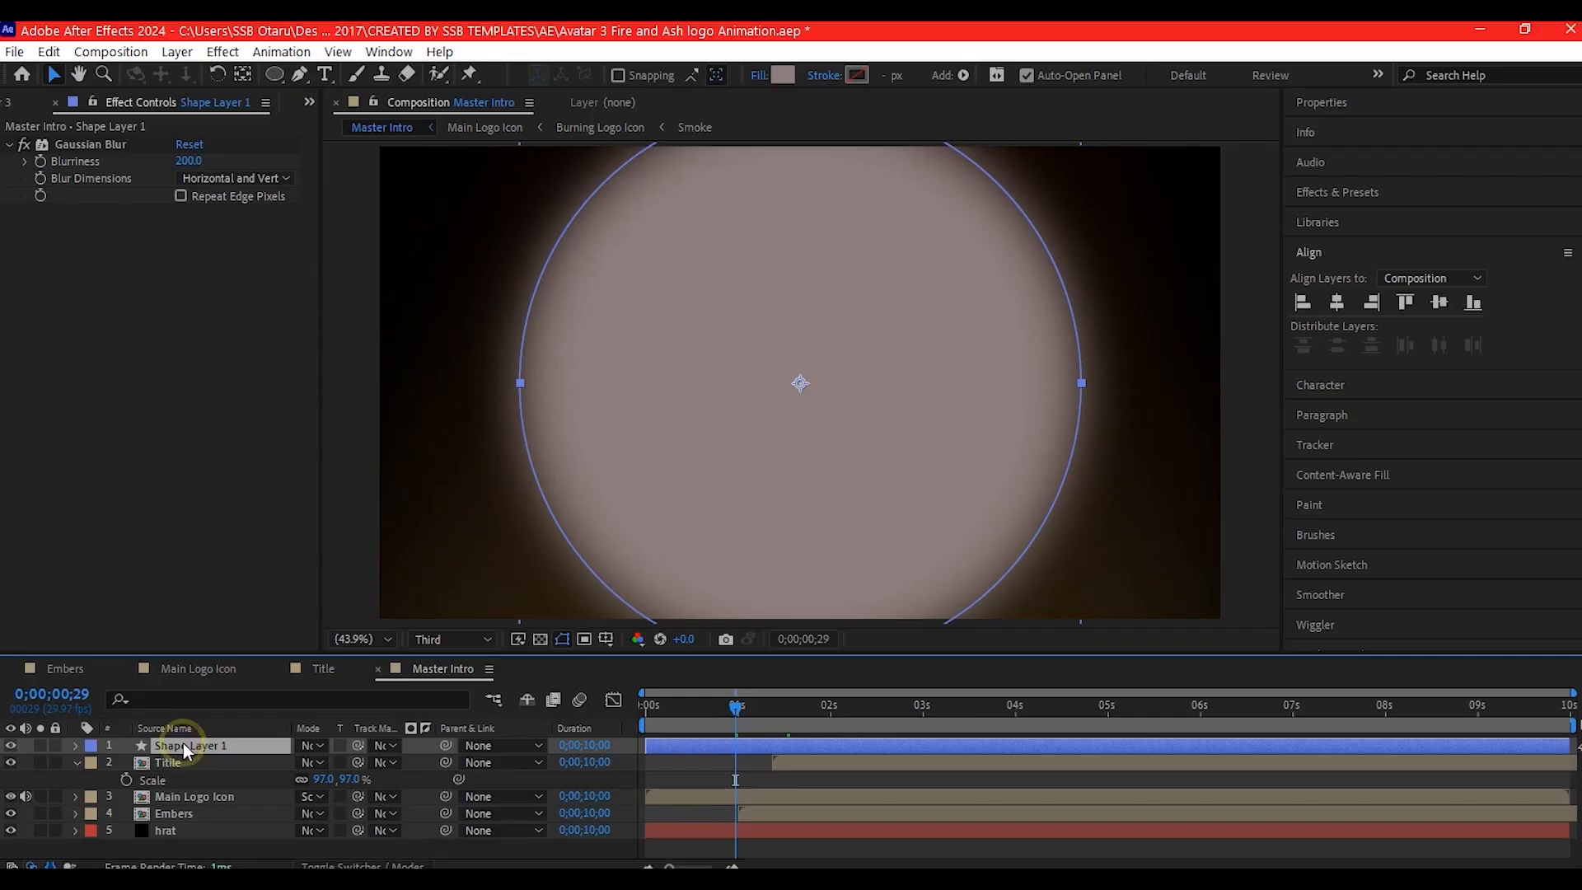
- Keyframe Shape Layer 1's scale from 0% at 0;00;00;29 to 357% at 0;00;03;10 and select both keyframes
click(157, 764)
click(326, 762)
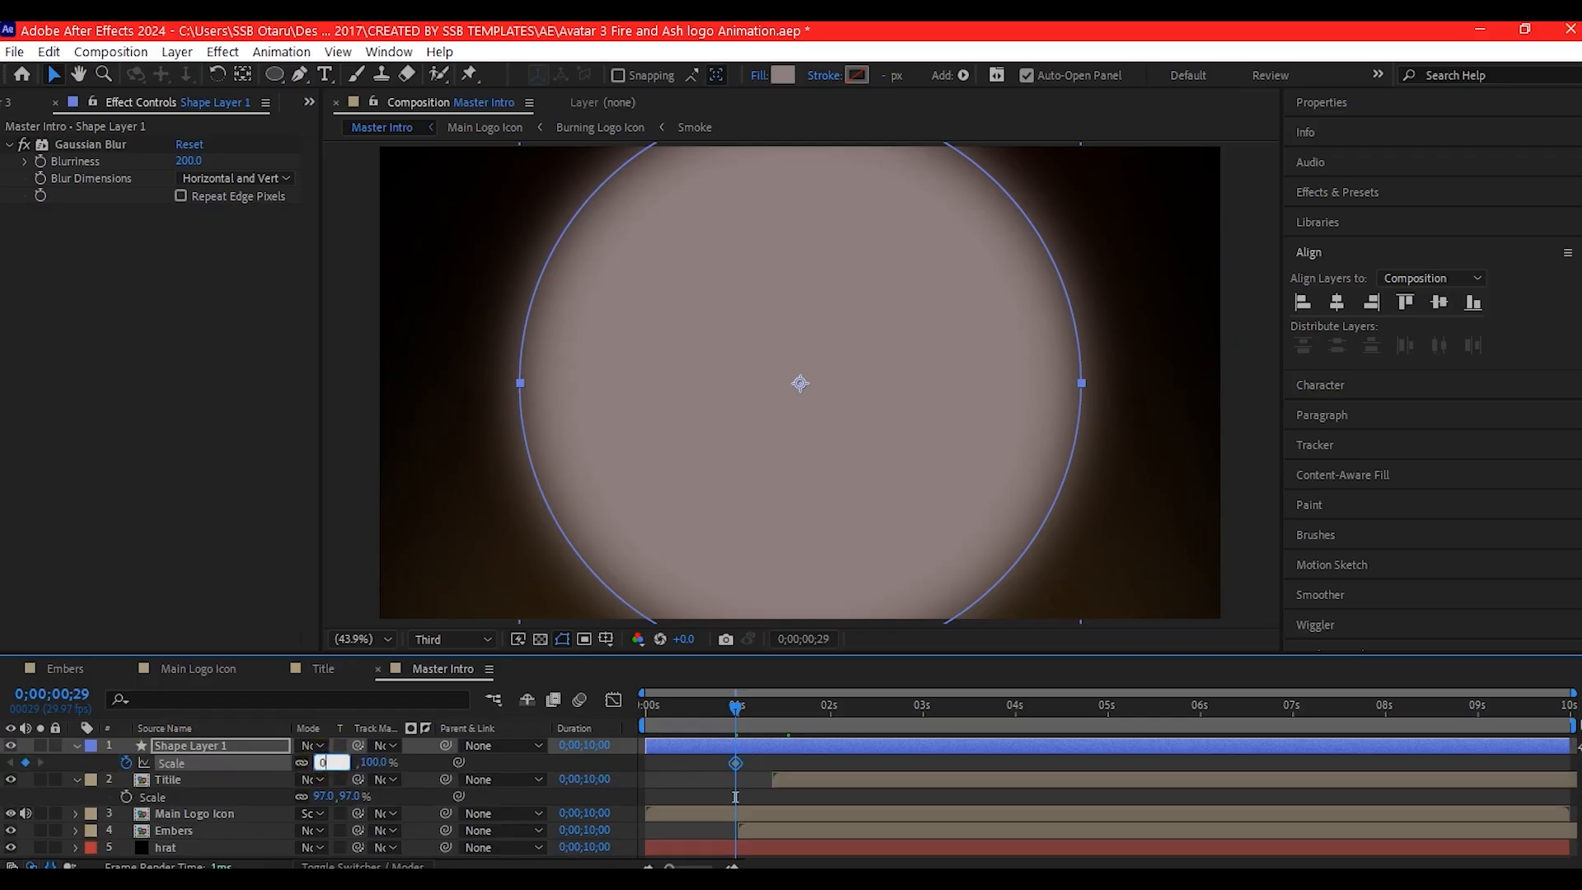
key(Return)
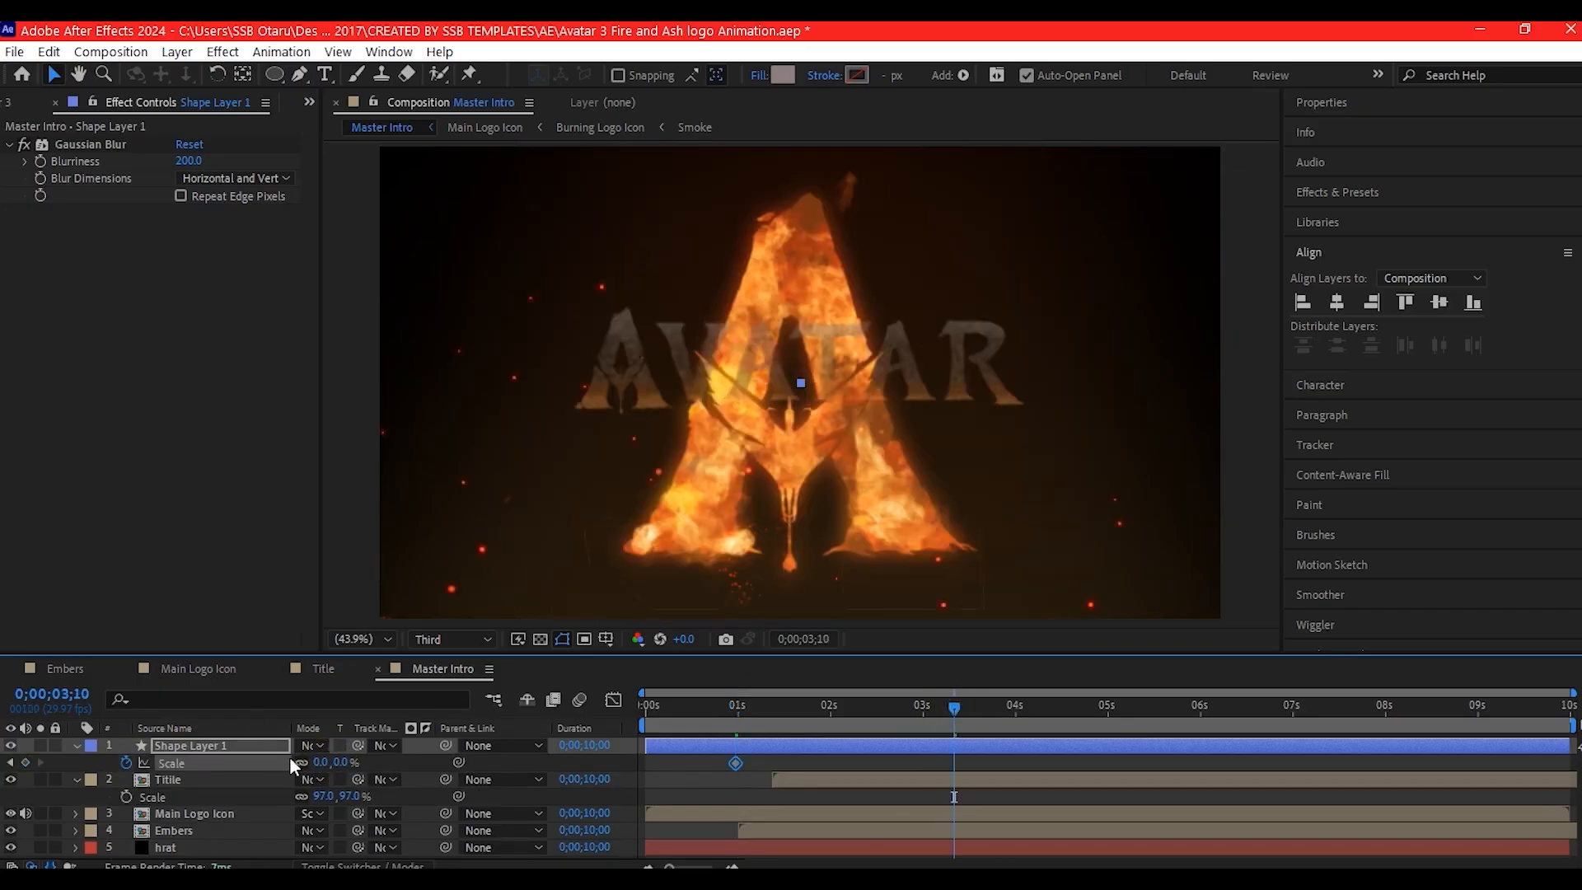
drag(317, 762, 601, 762)
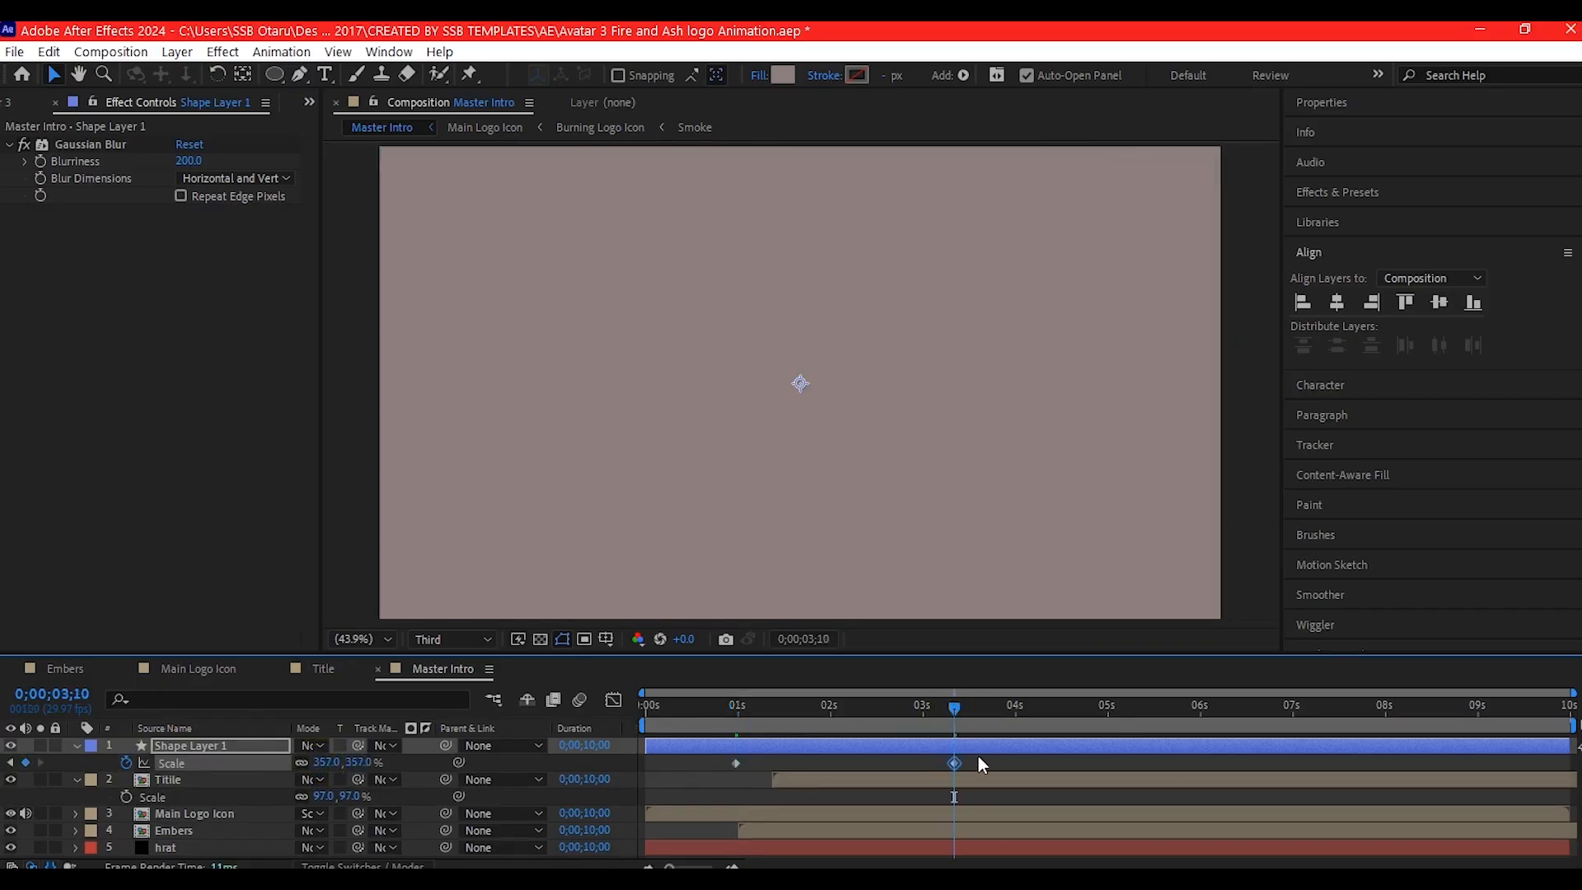
drag(978, 755, 699, 773)
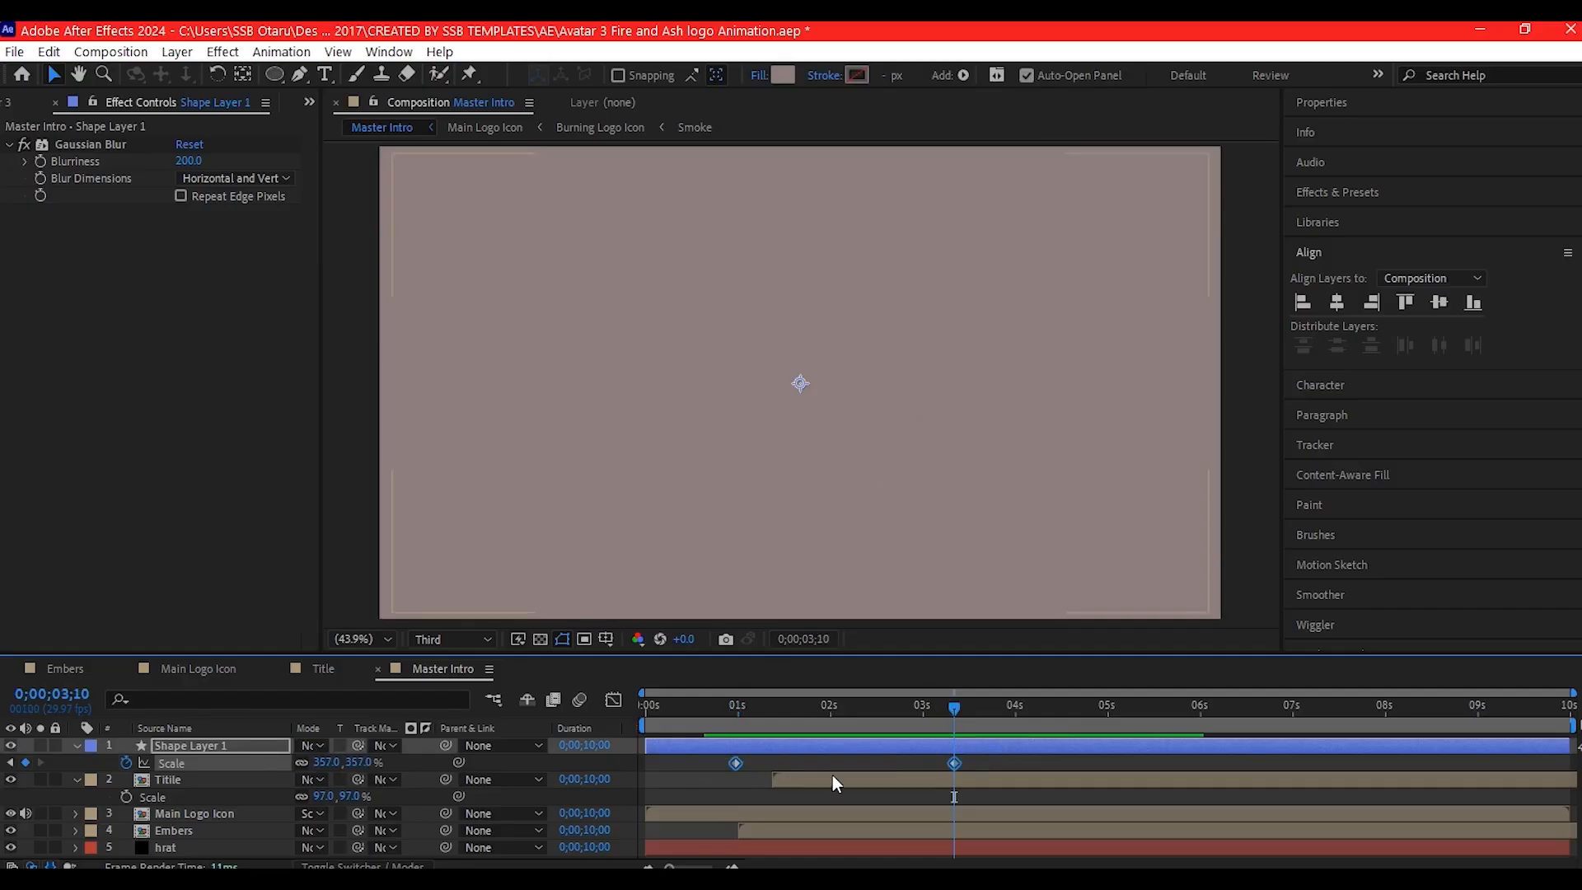
right_click(954, 763)
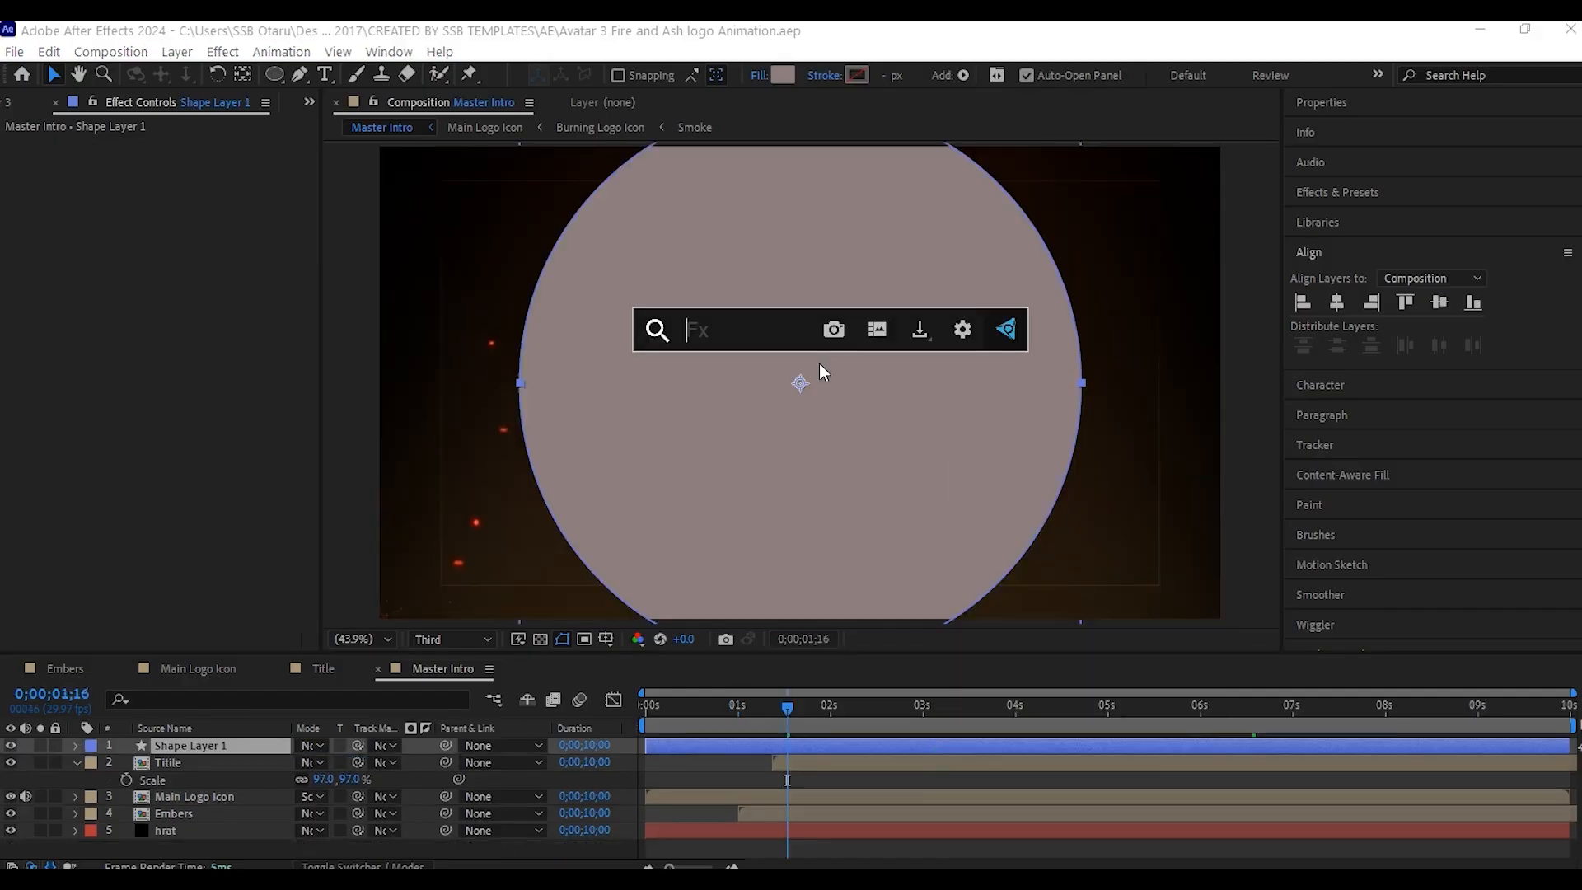
- Apply Gaussian Blur with blurriness 200 to Shape Layer 1 and use that layer as the hrat solid's track matte
text(gaussi)
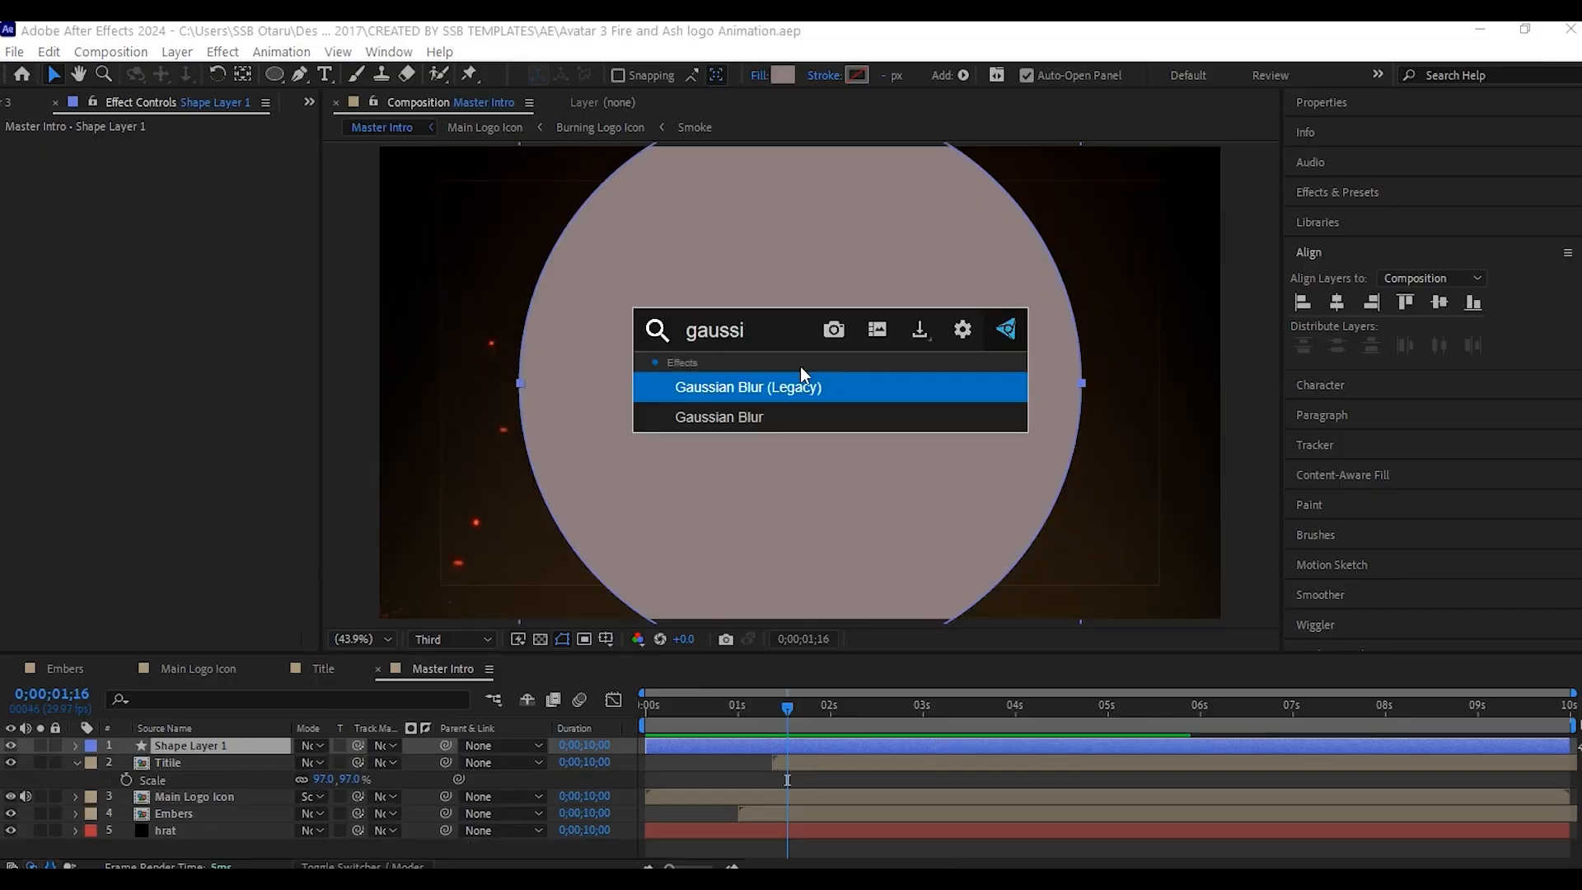
click(725, 418)
click(182, 162)
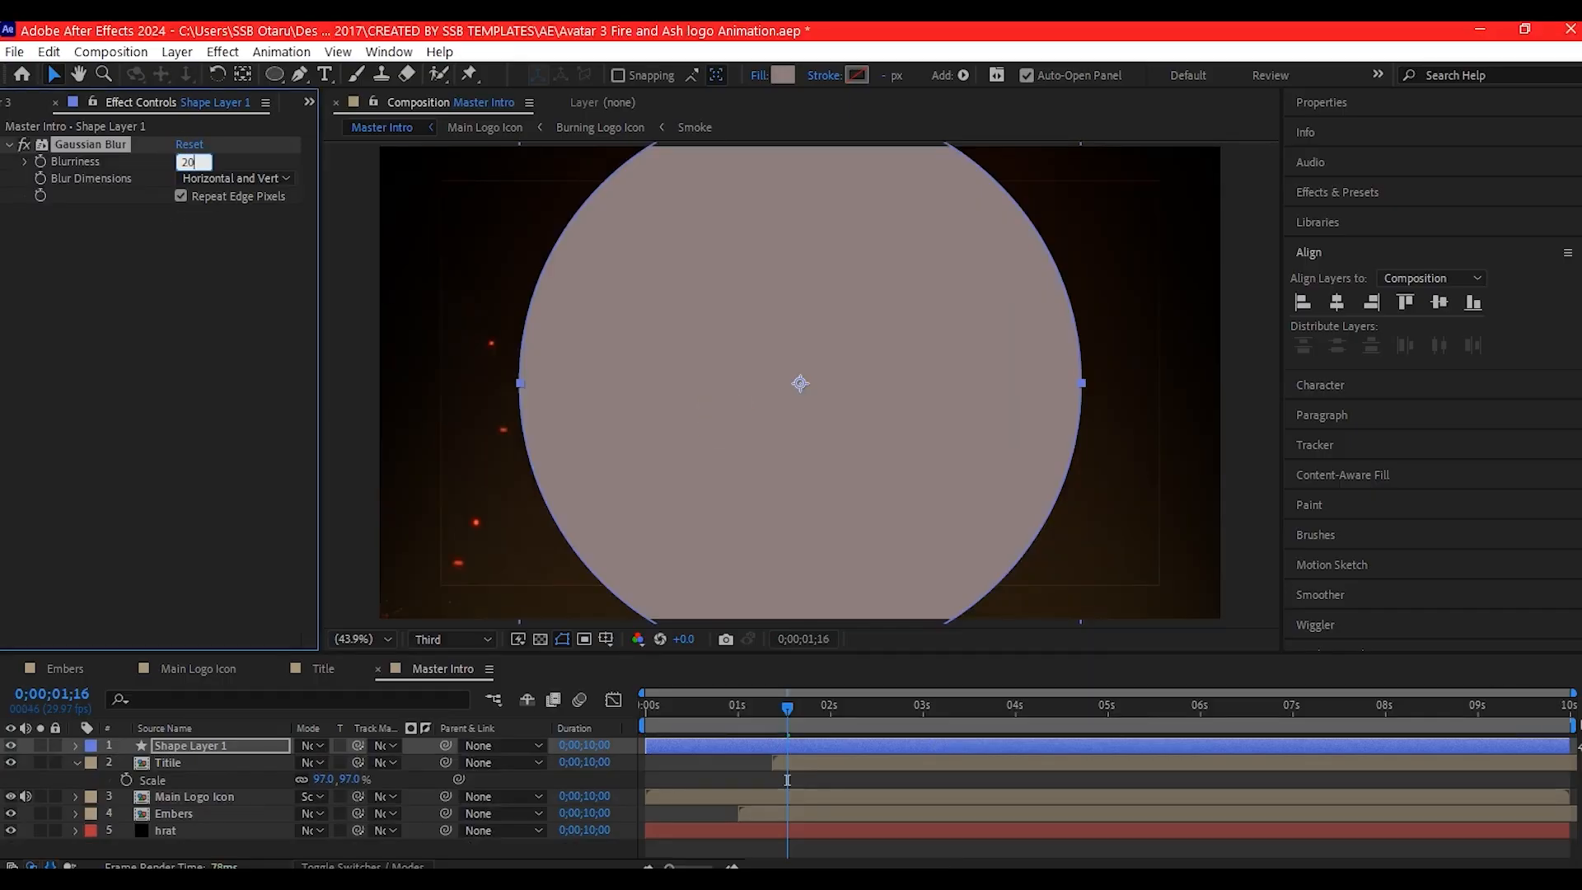
text(20)
key(Return)
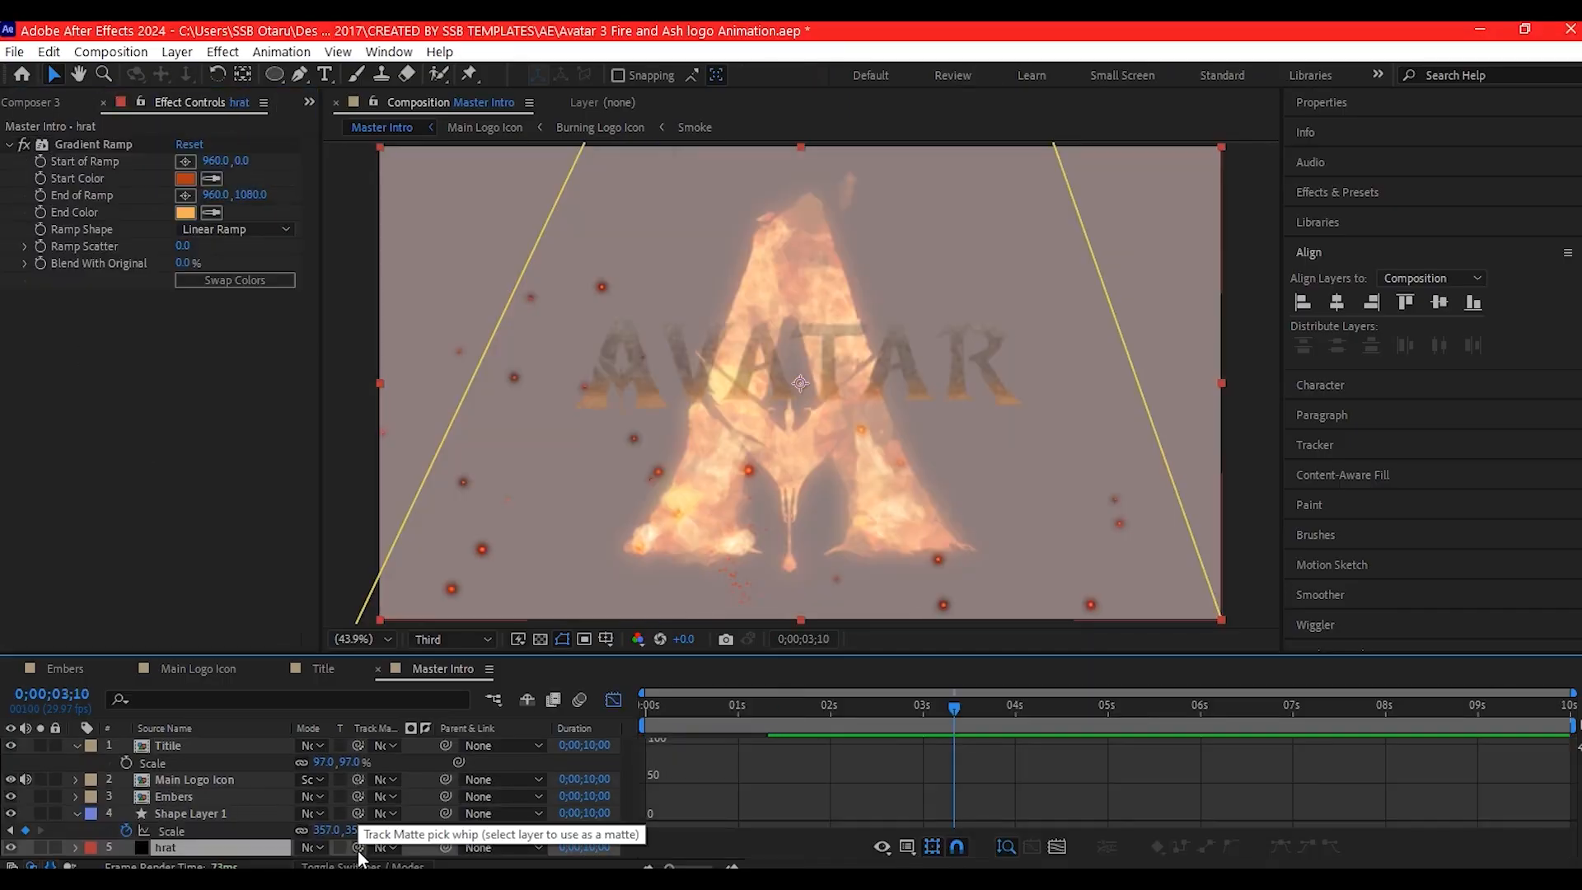
drag(358, 851, 173, 815)
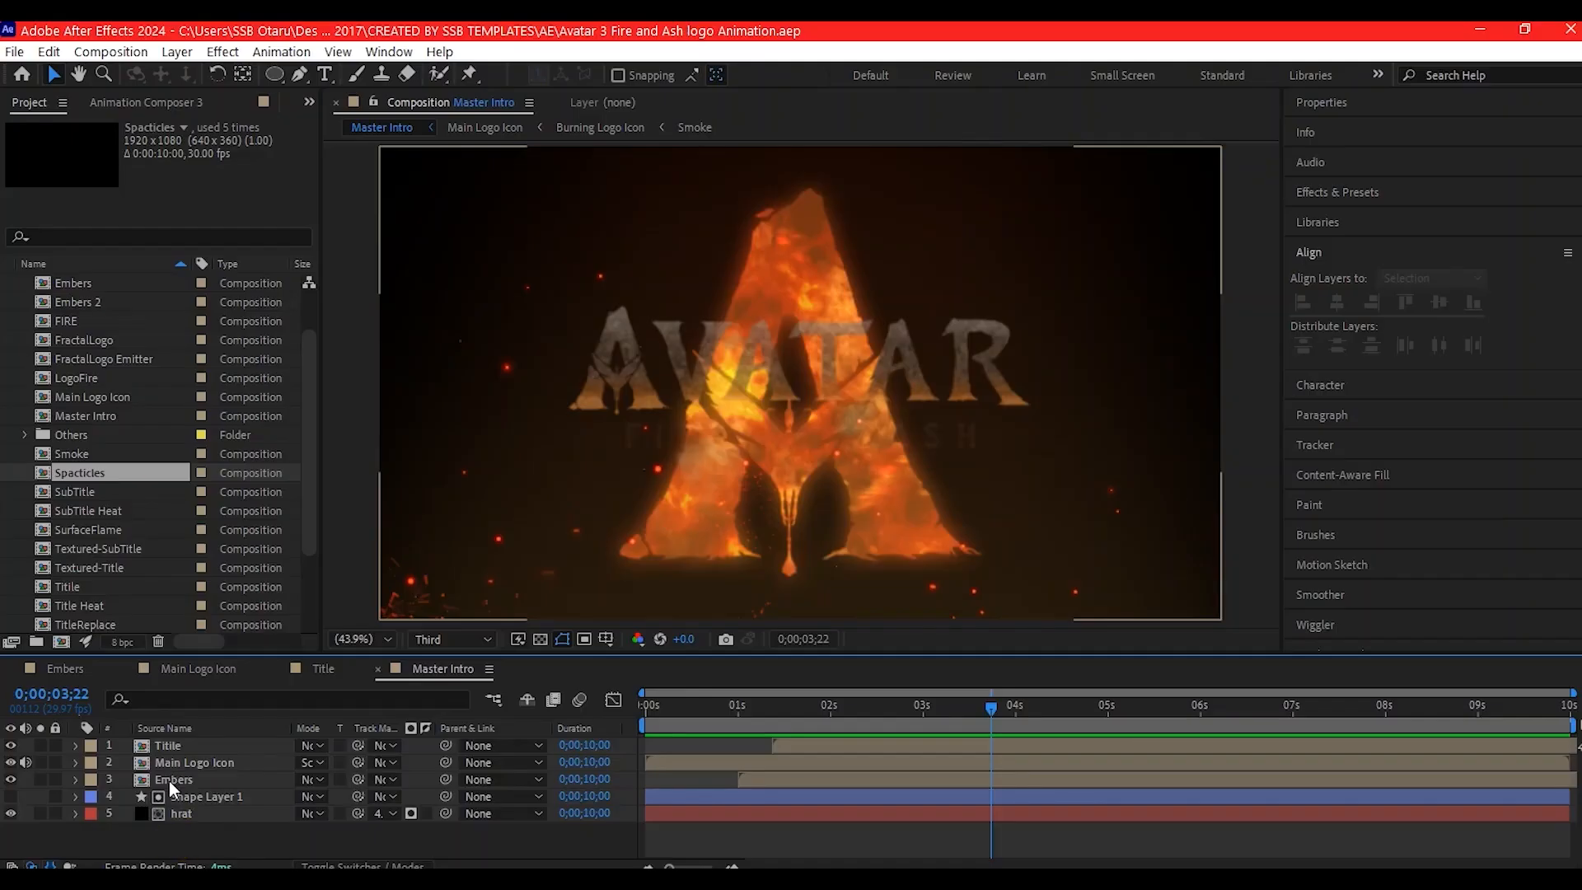
- Find the Spacticles composition used in Embers and add it to Master Intro between Titile and Main Logo Icon
double_click(170, 779)
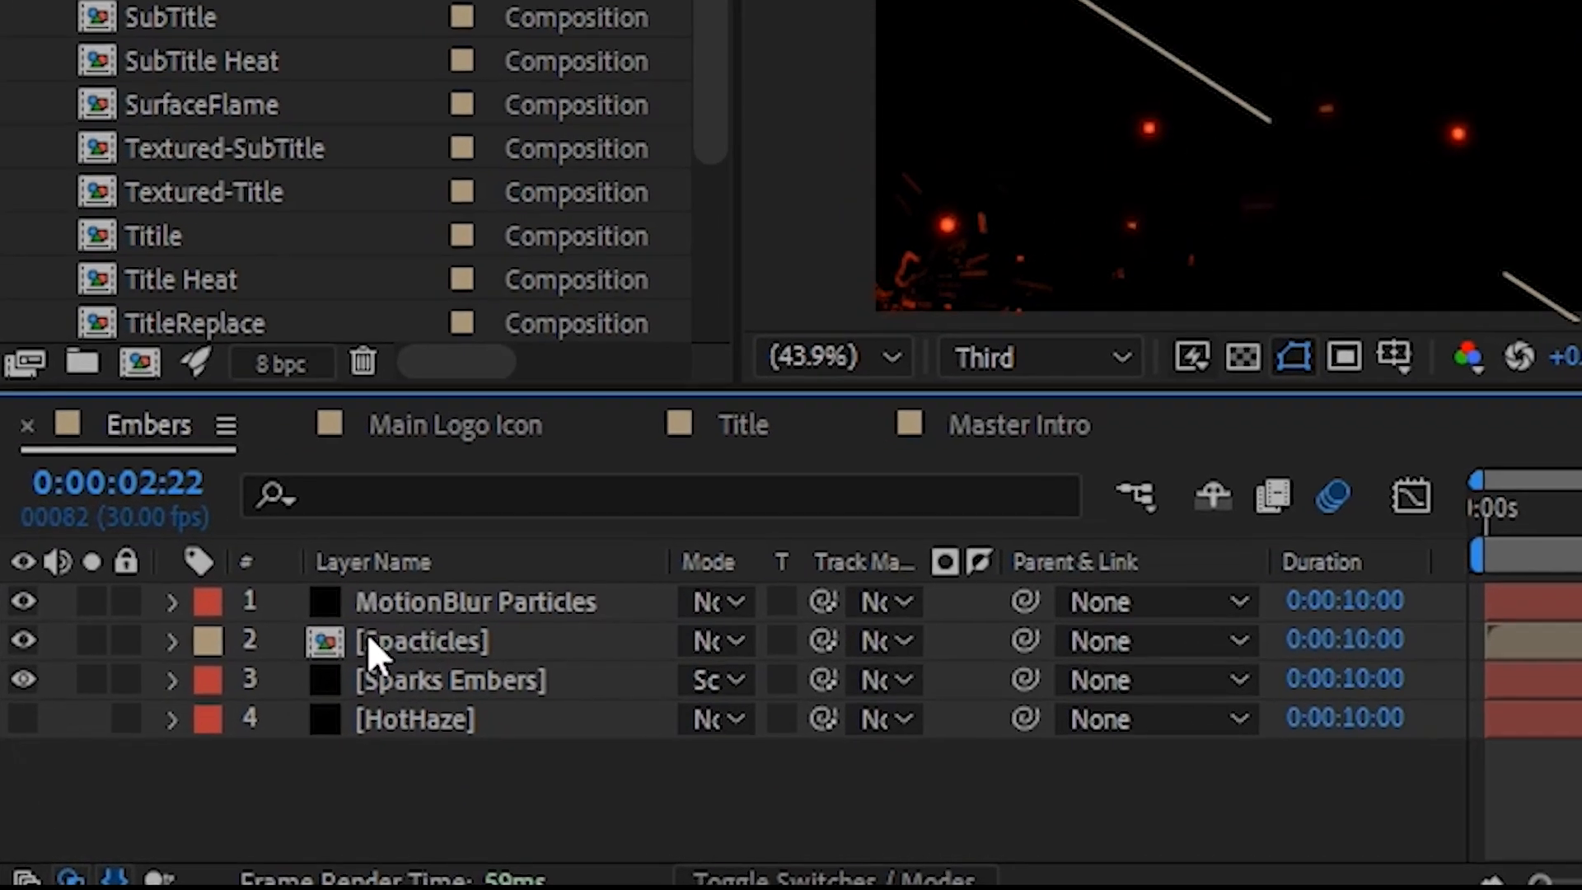
click(356, 650)
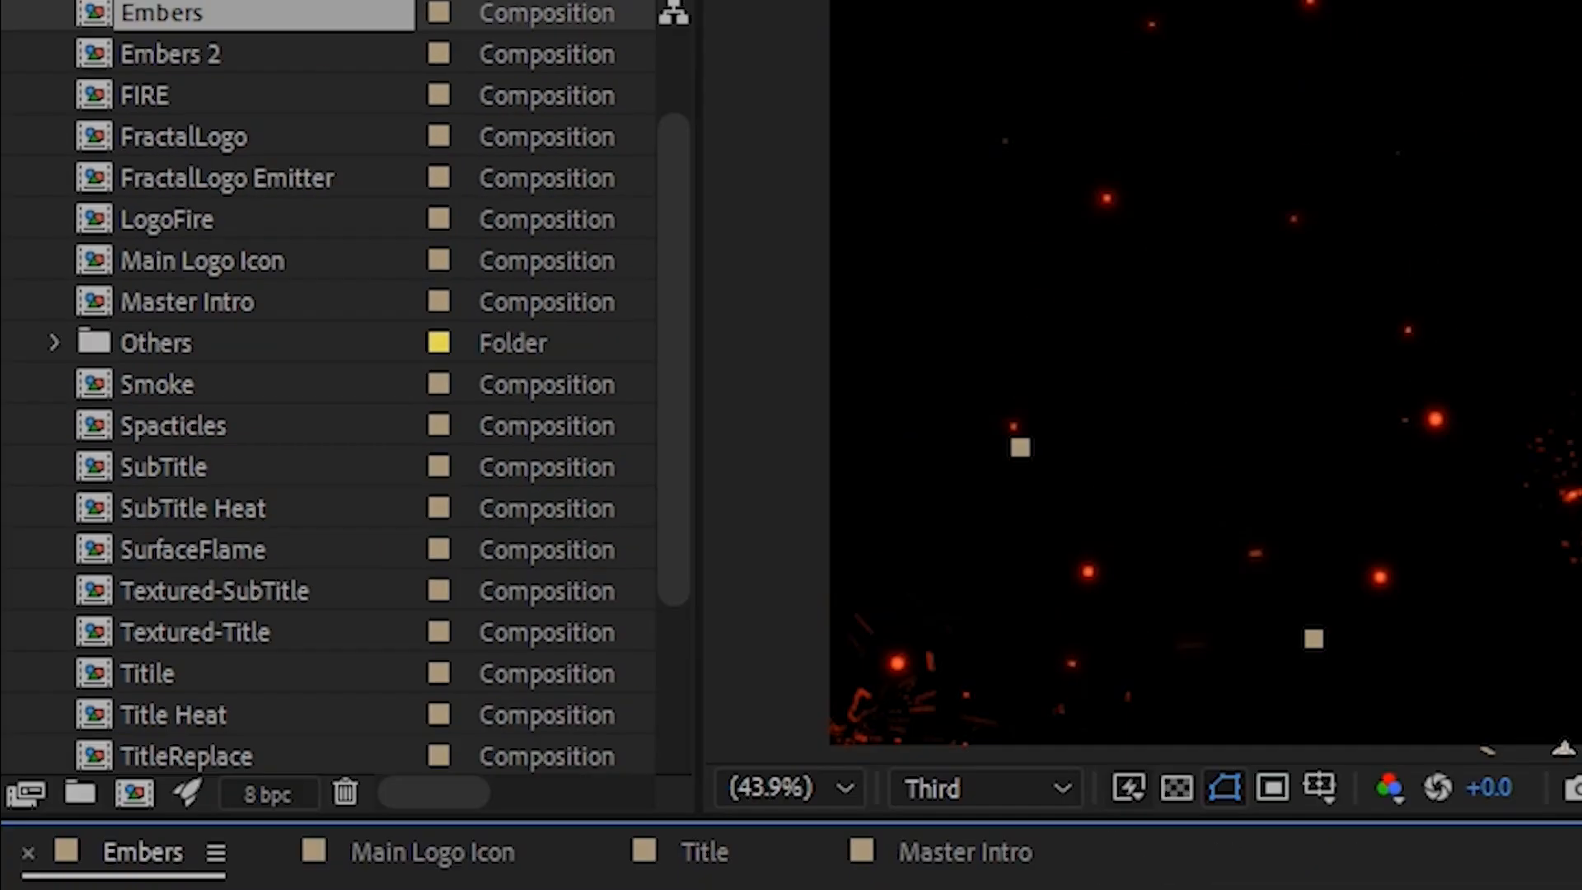
click(178, 487)
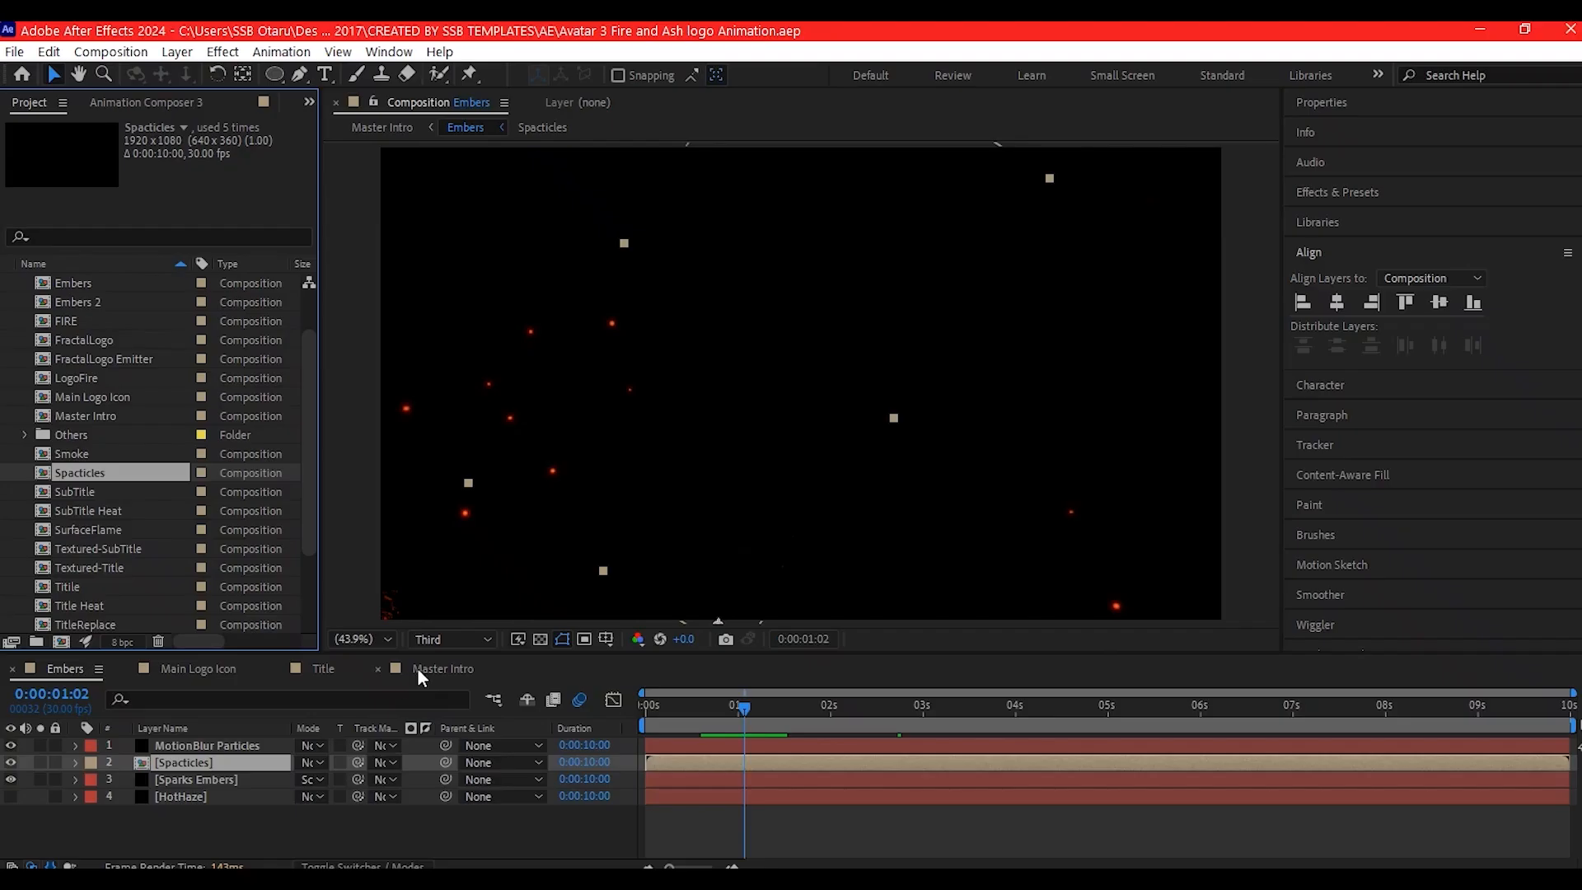
click(423, 668)
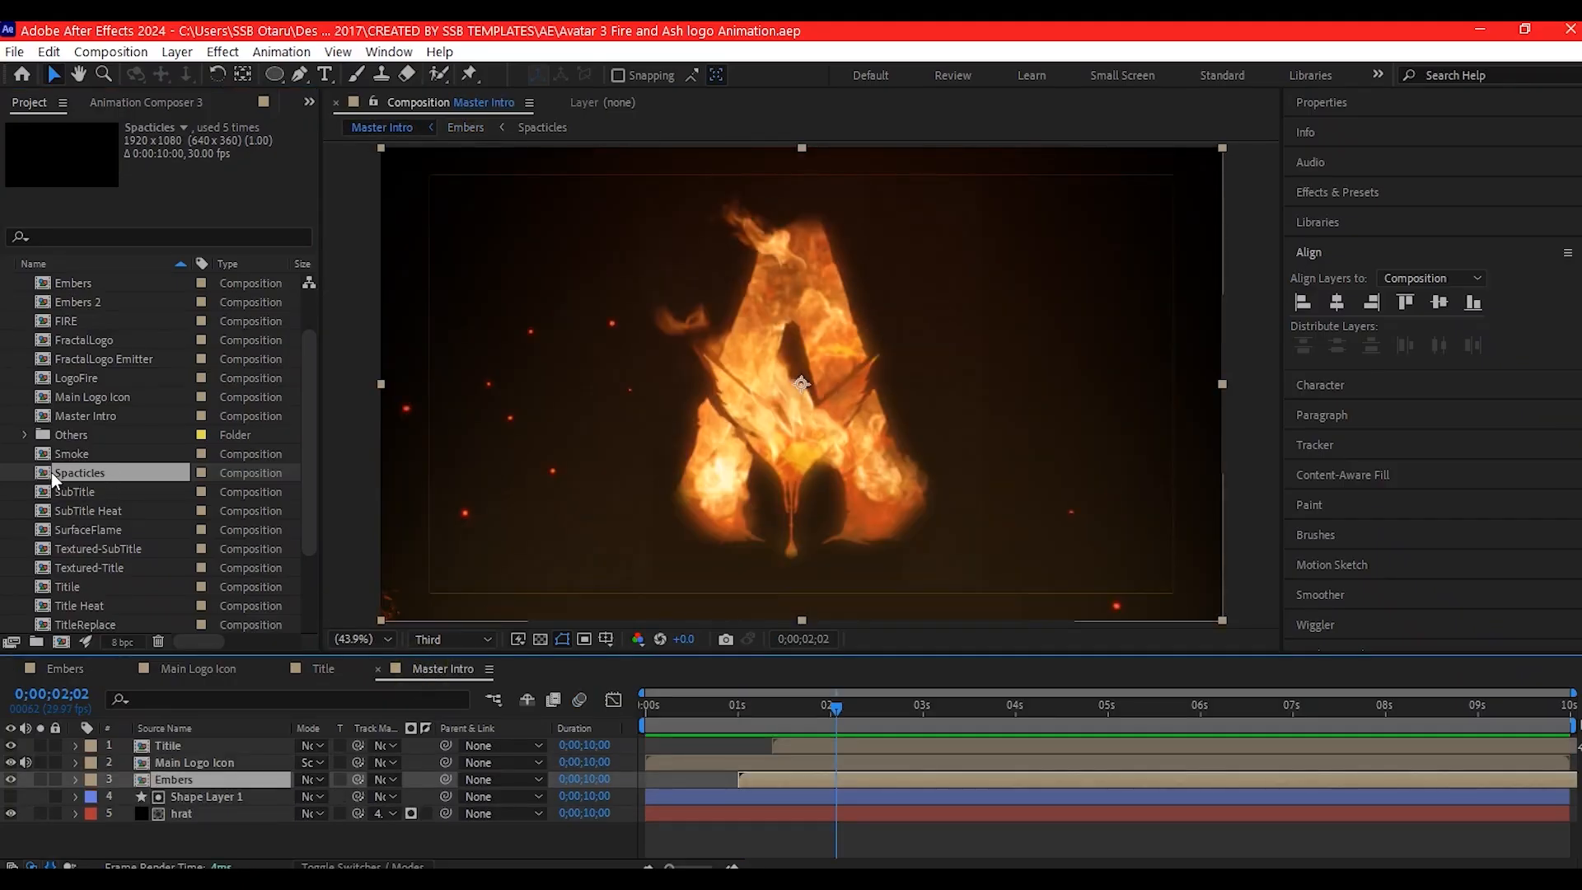
drag(51, 472, 174, 759)
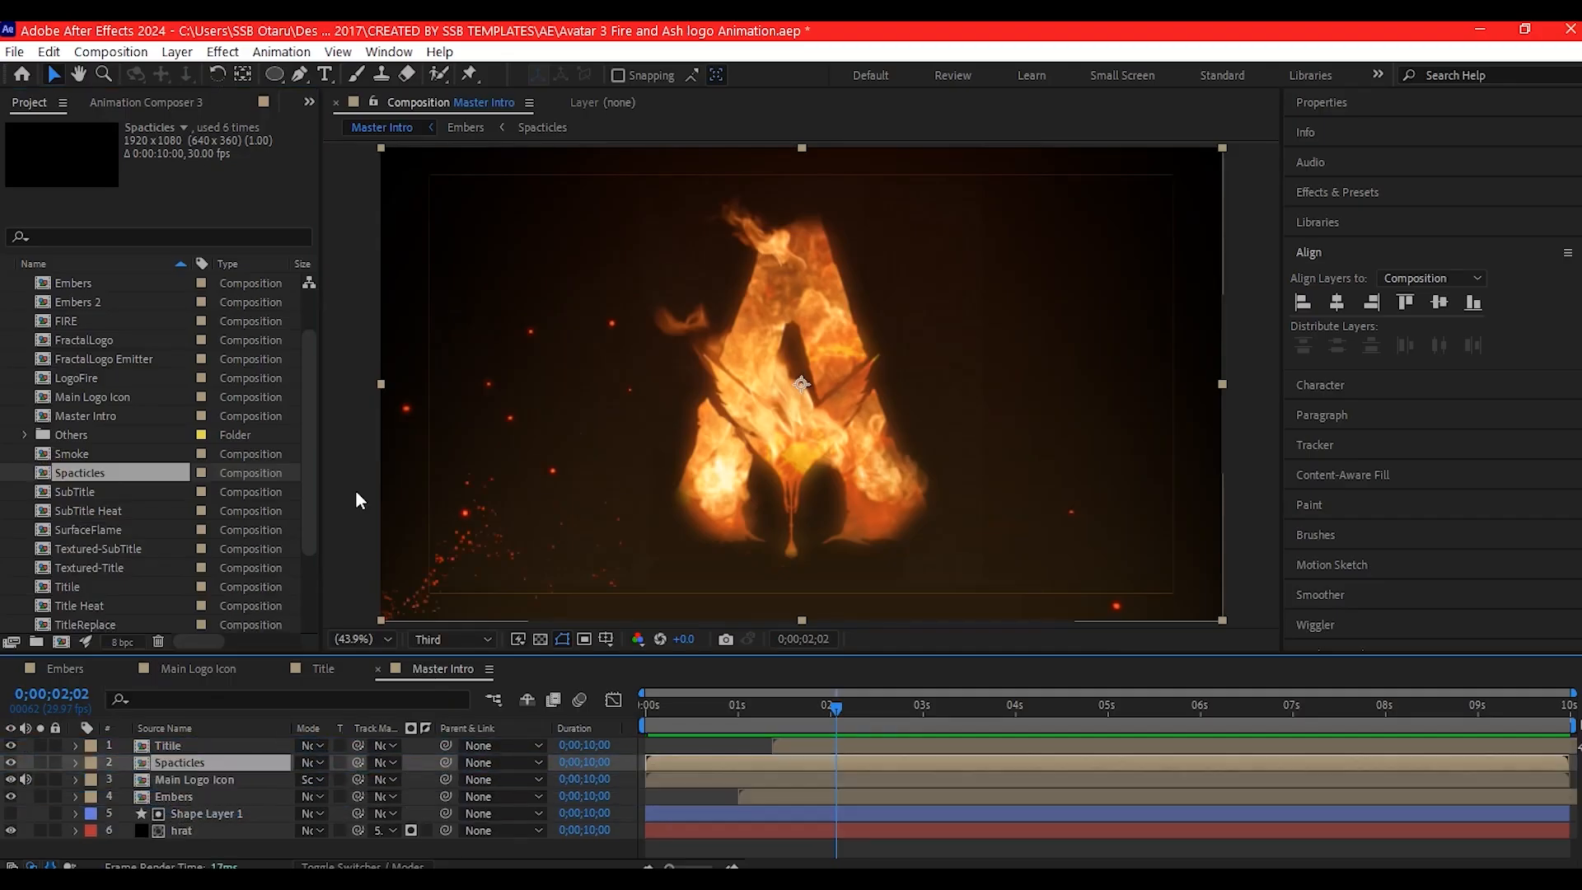
- Move the Spacticles layer's anchor point to its particle source and place the layer beneath the logo
key(y)
drag(801, 384, 773, 596)
key(v)
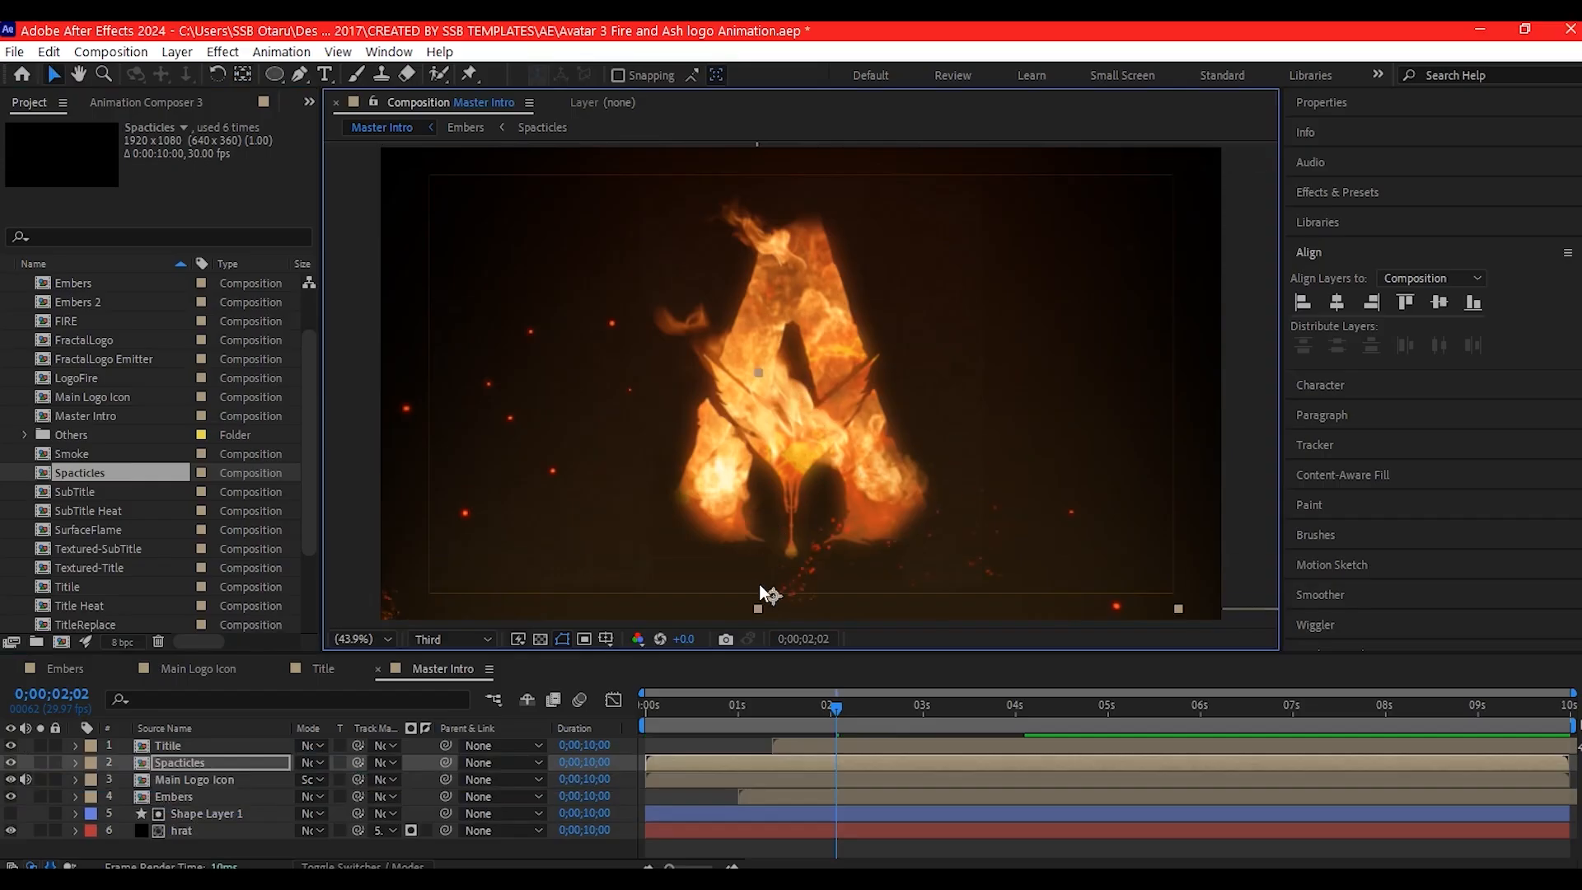
- Scale down the Spacticles layer and rotate it to -45°, placing its particle source below the logo's left leg
key(s)
drag(321, 779, 281, 779)
key(r)
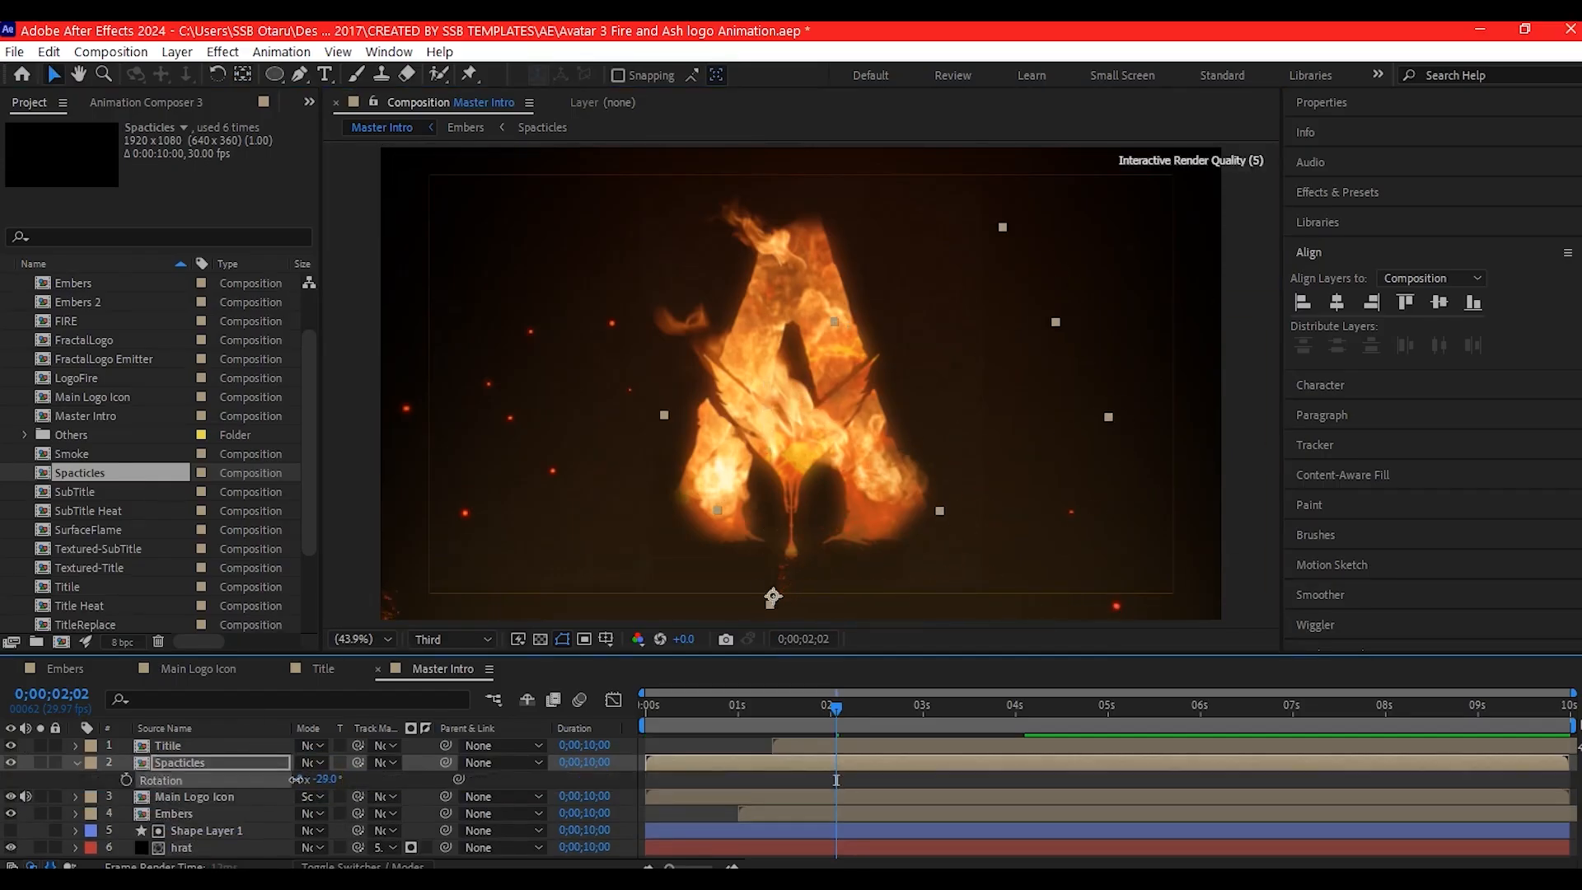
drag(768, 592, 718, 615)
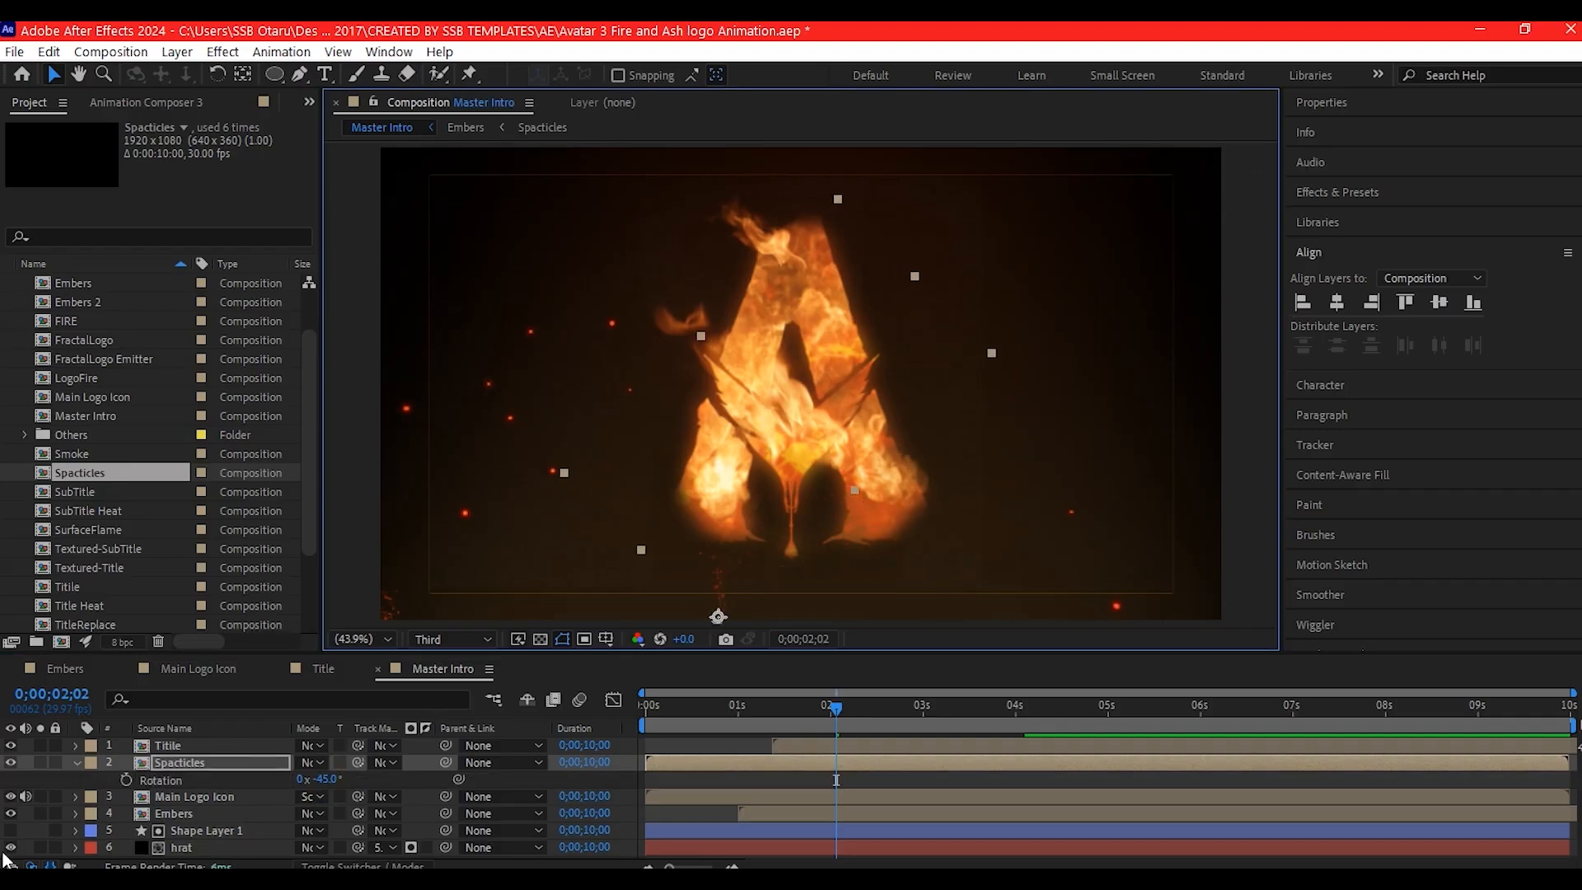
- Duplicate the Spacticles layer, stagger the layers' start times between about 0.7 and 2 seconds, and reposition the copy's particle source
click(206, 767)
key(ctrl+d)
drag(687, 764, 813, 762)
drag(717, 616, 744, 538)
click(174, 763)
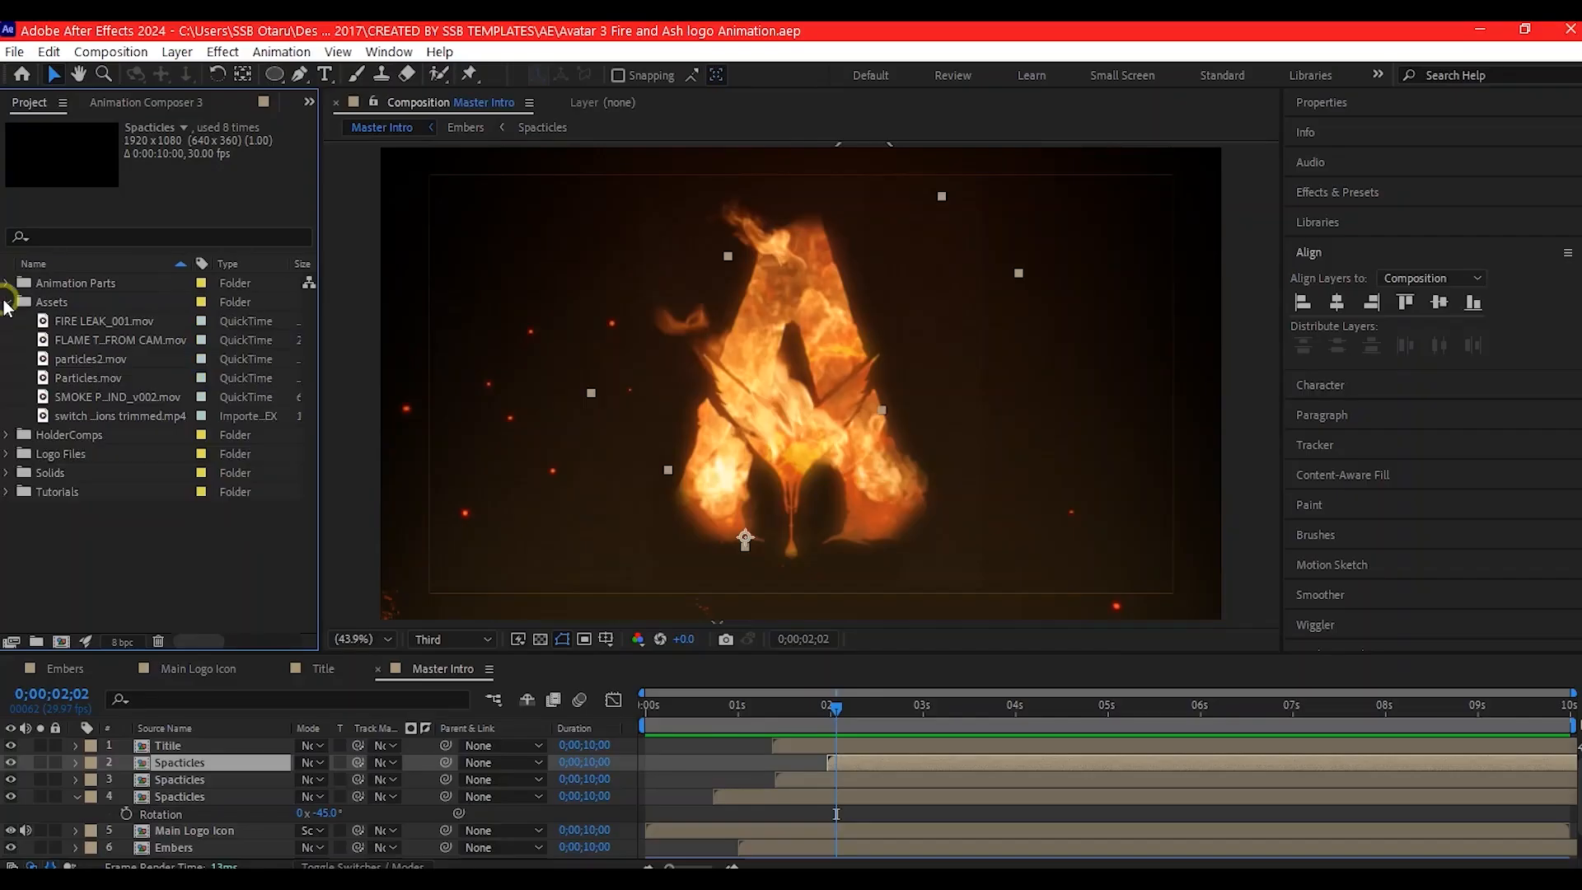
- Add FIRE LEAK_001.mov above Titile starting at about 1.3 seconds and draw a circular mask around its flame
click(105, 320)
drag(106, 321, 766, 745)
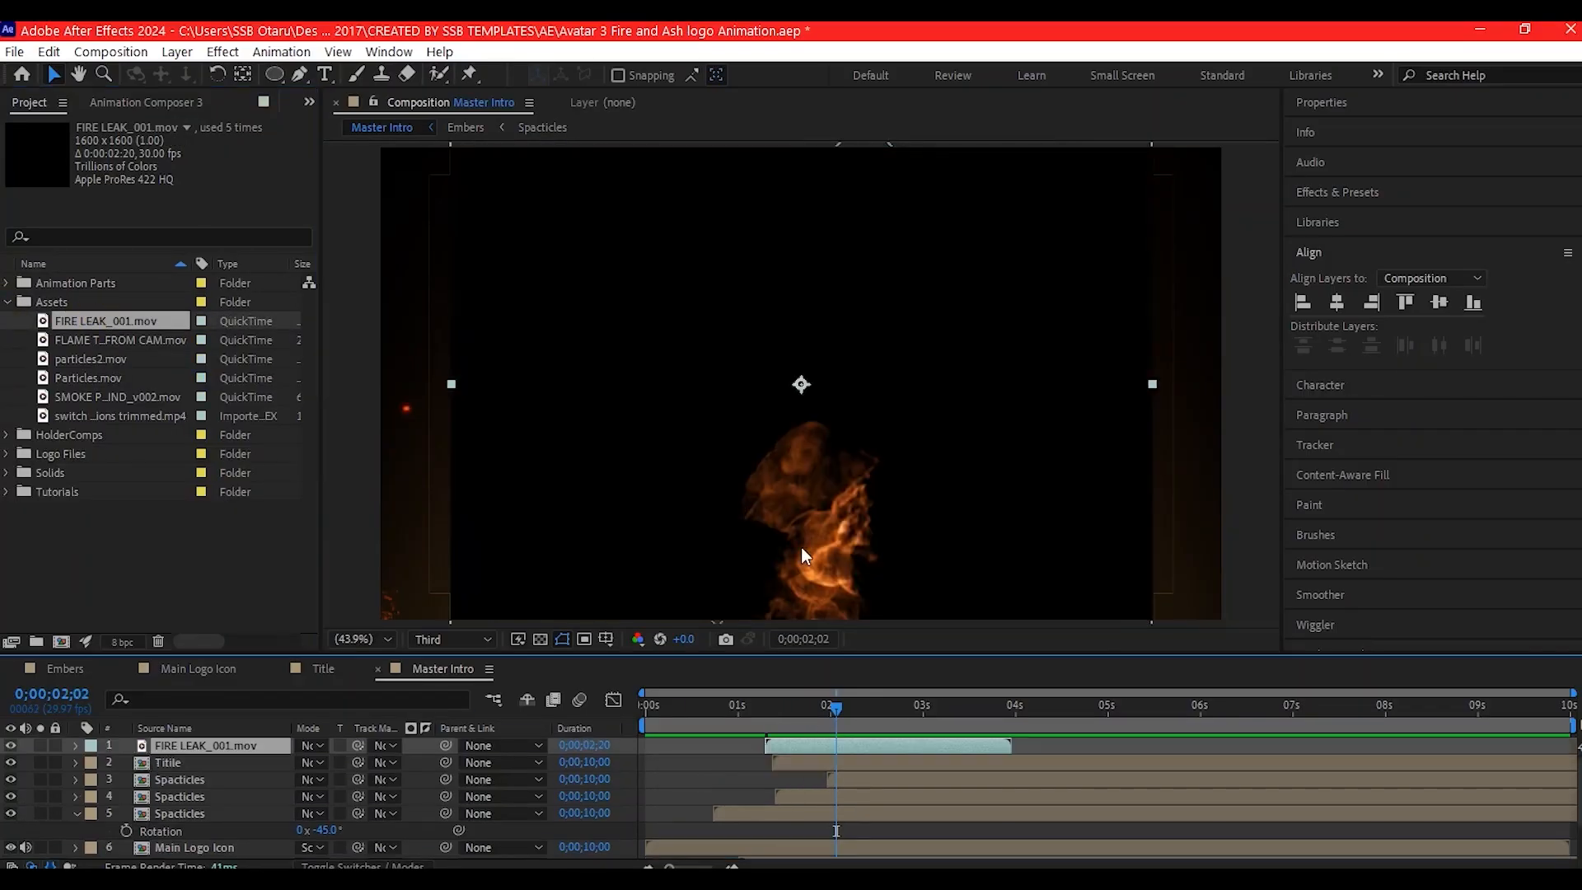
drag(836, 707, 910, 706)
mouse_move(271, 76)
mouse_down()
mouse_move(344, 77)
mouse_move(335, 117)
mouse_up()
drag(793, 375, 935, 414)
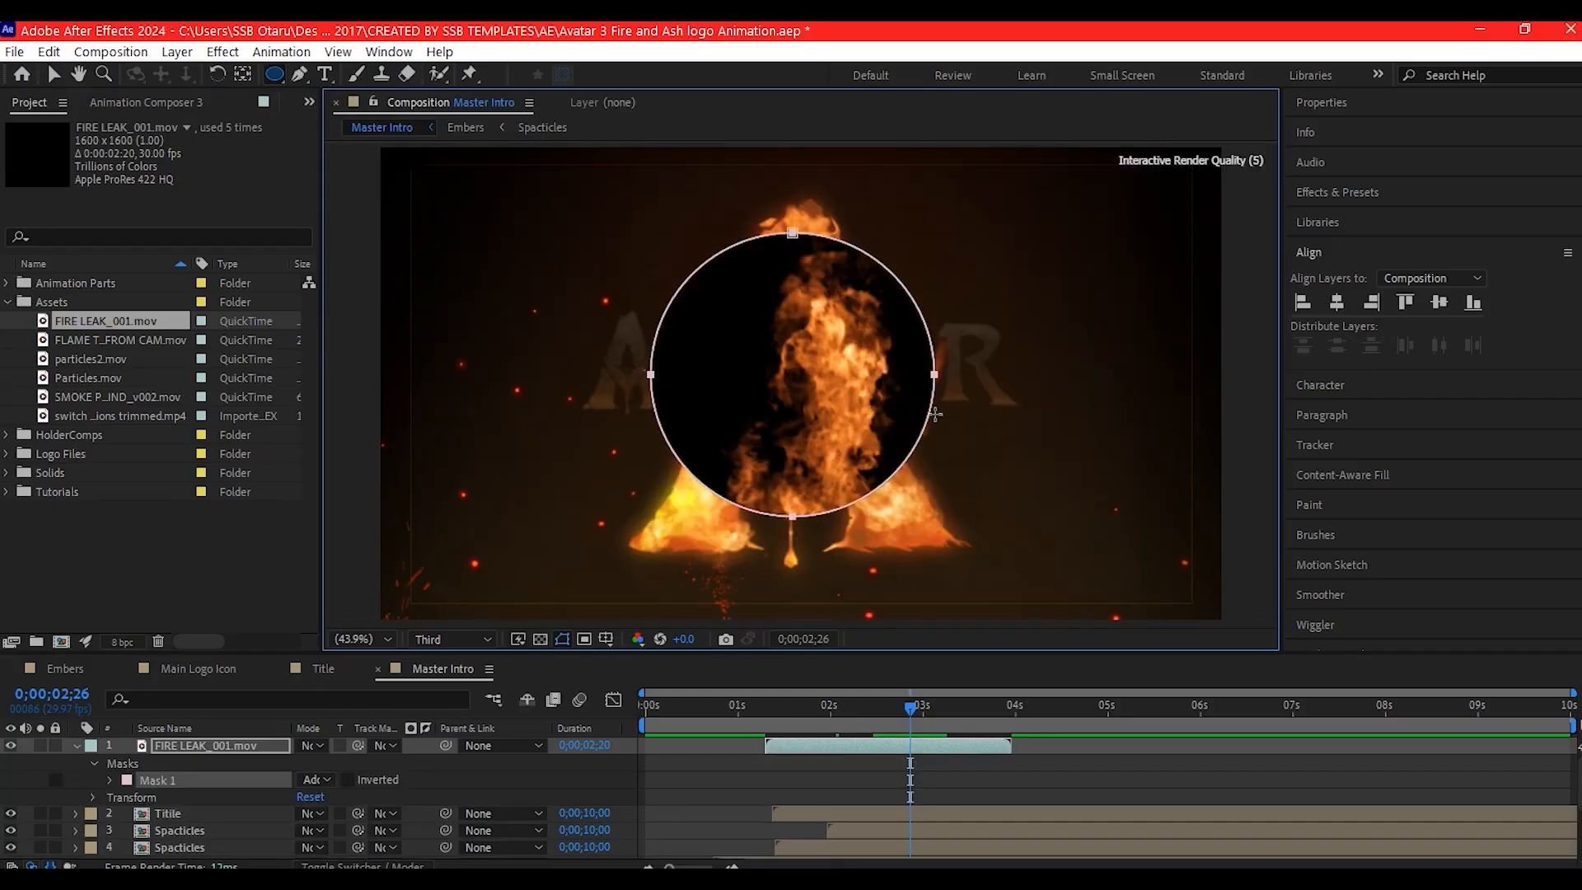
- Place the masked FIRE LEAK_001.mov below the logo's left leg, blend it with Screen and lower its opacity to 58%
click(51, 75)
drag(798, 382, 684, 638)
click(314, 746)
click(399, 316)
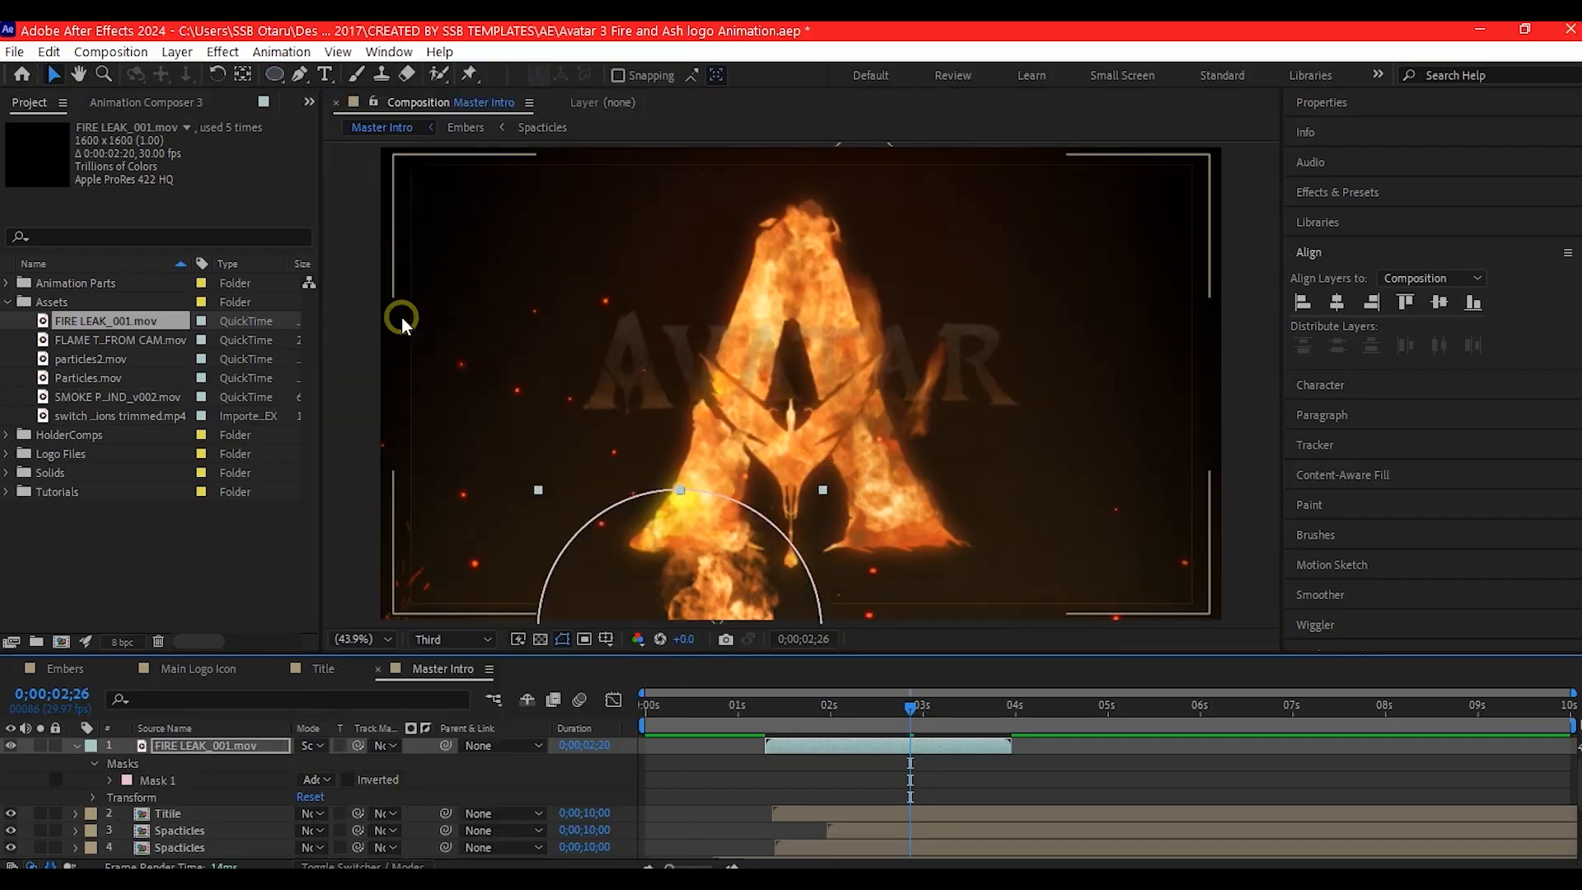
key(t)
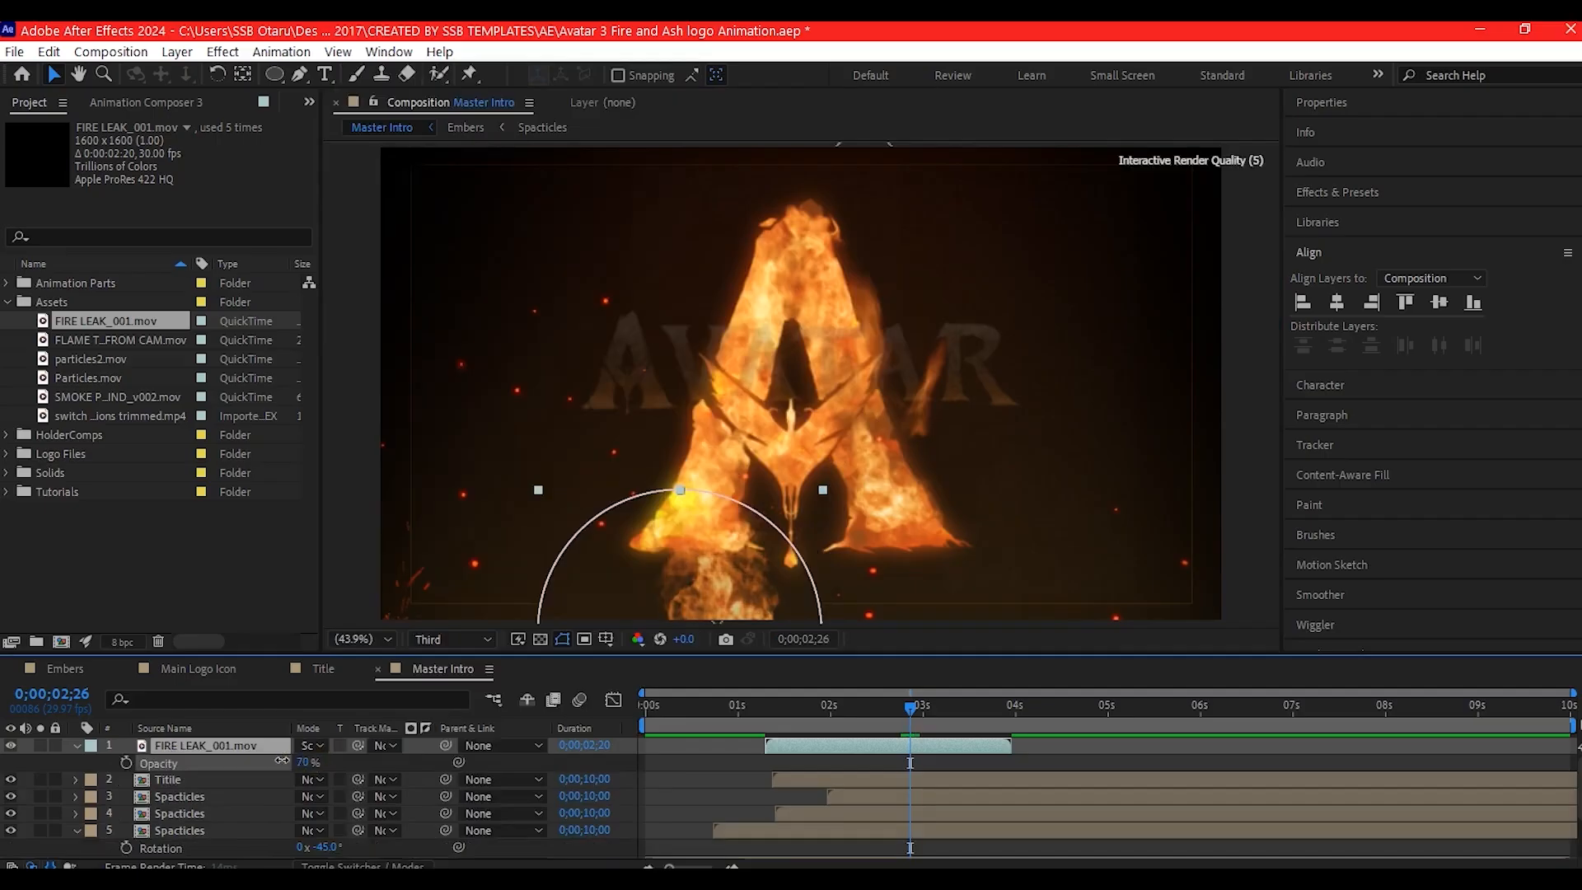
- Add Particles.mov as the topmost layer of Master Intro and set its blending mode to Screen
drag(60, 376, 206, 746)
click(314, 746)
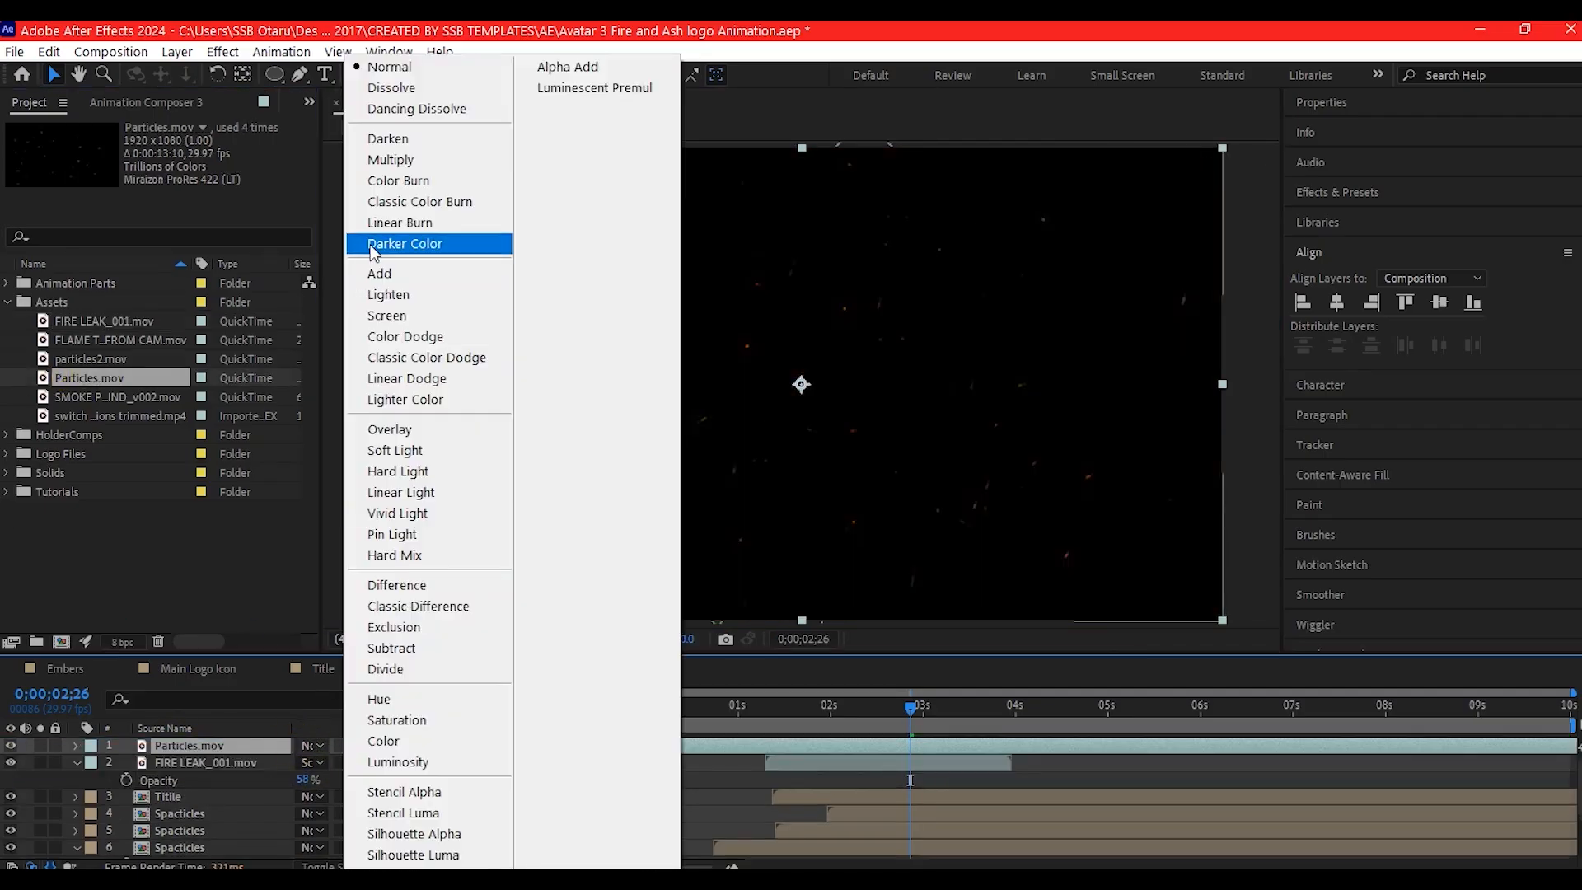
click(385, 315)
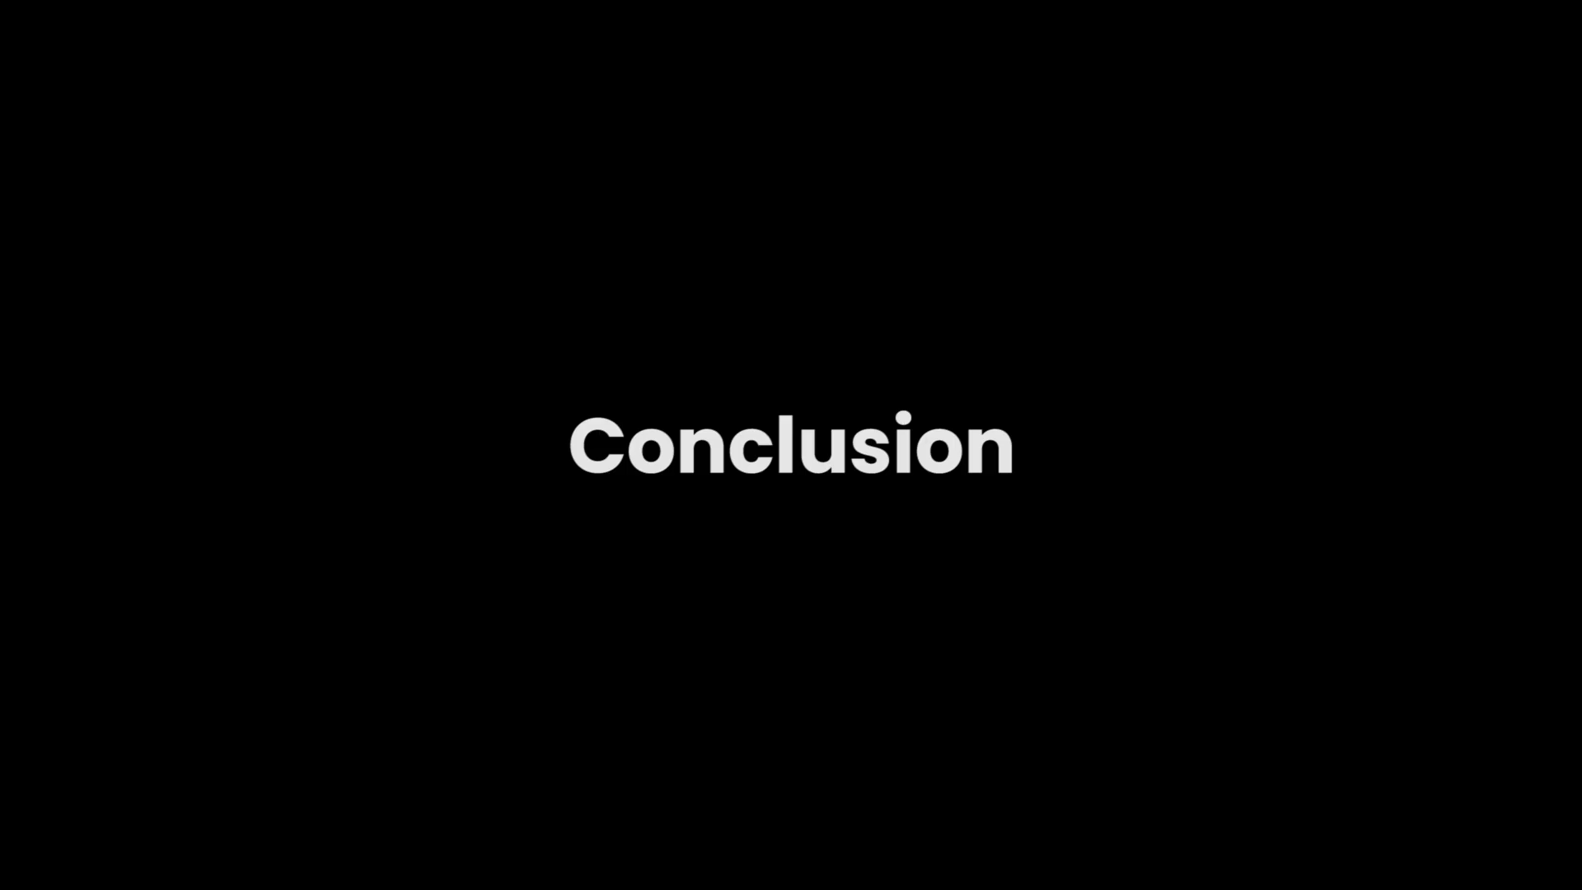